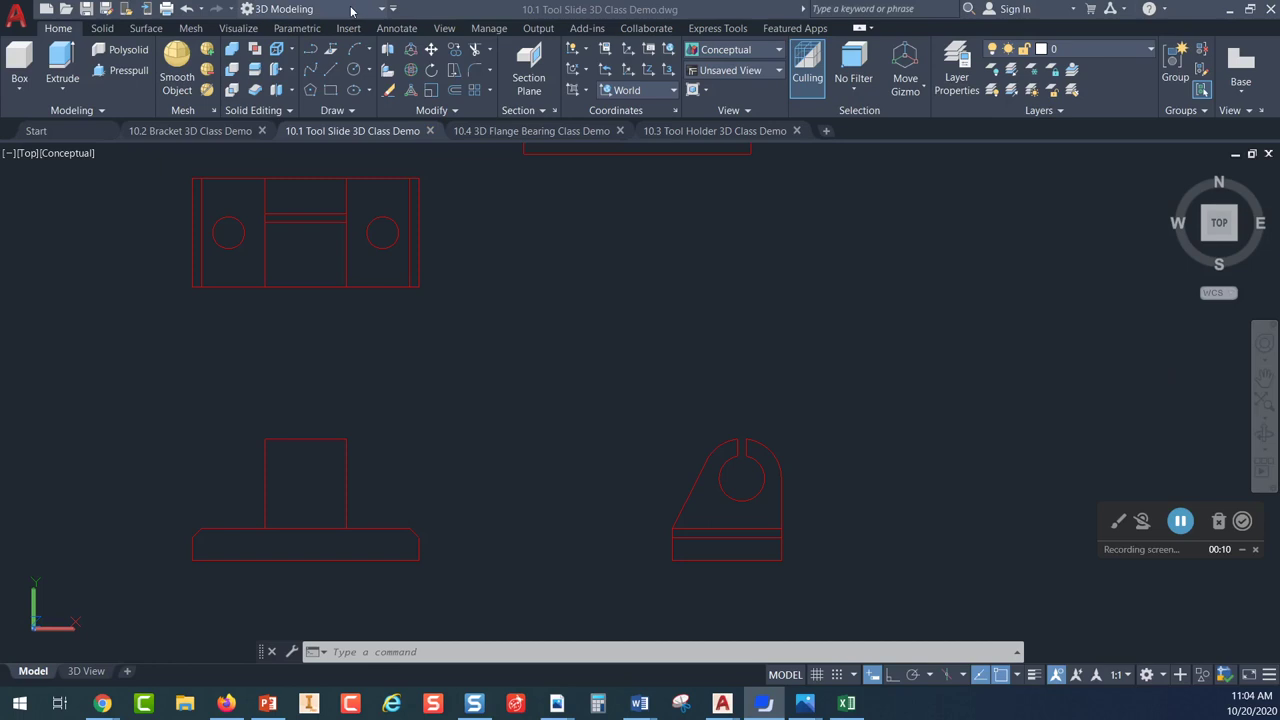
left_click(384, 15)
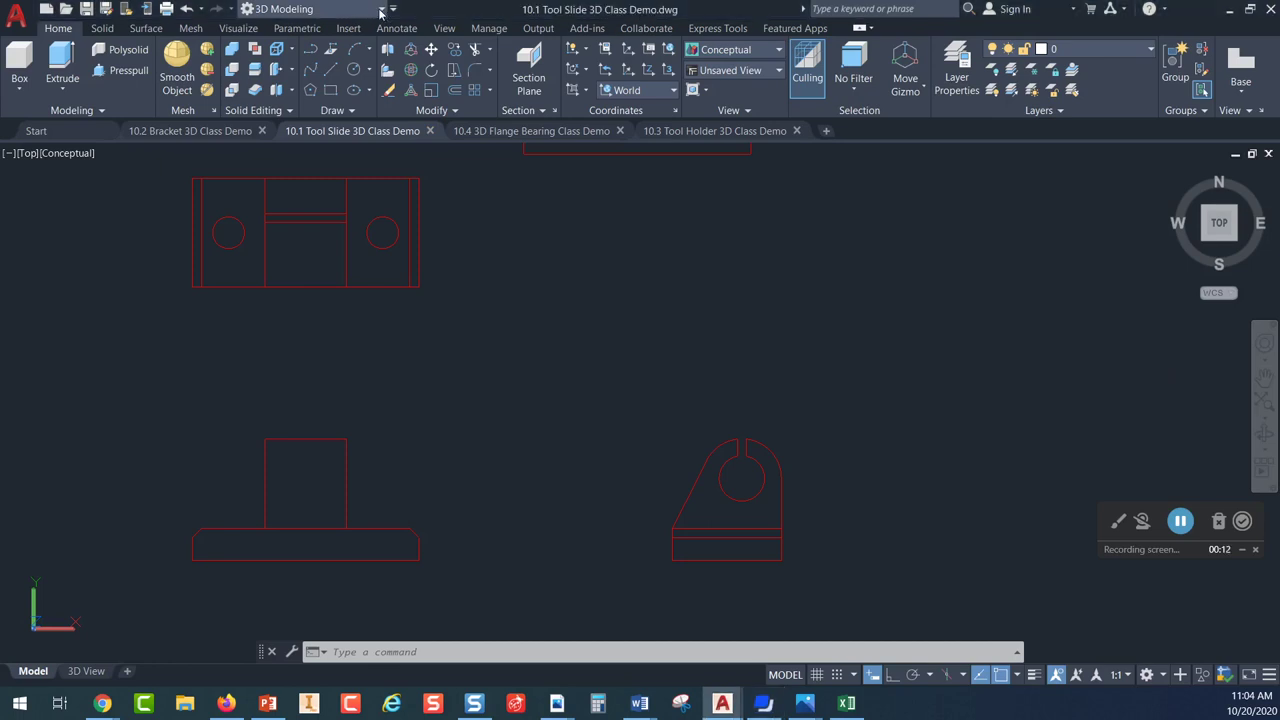
left_click(381, 12)
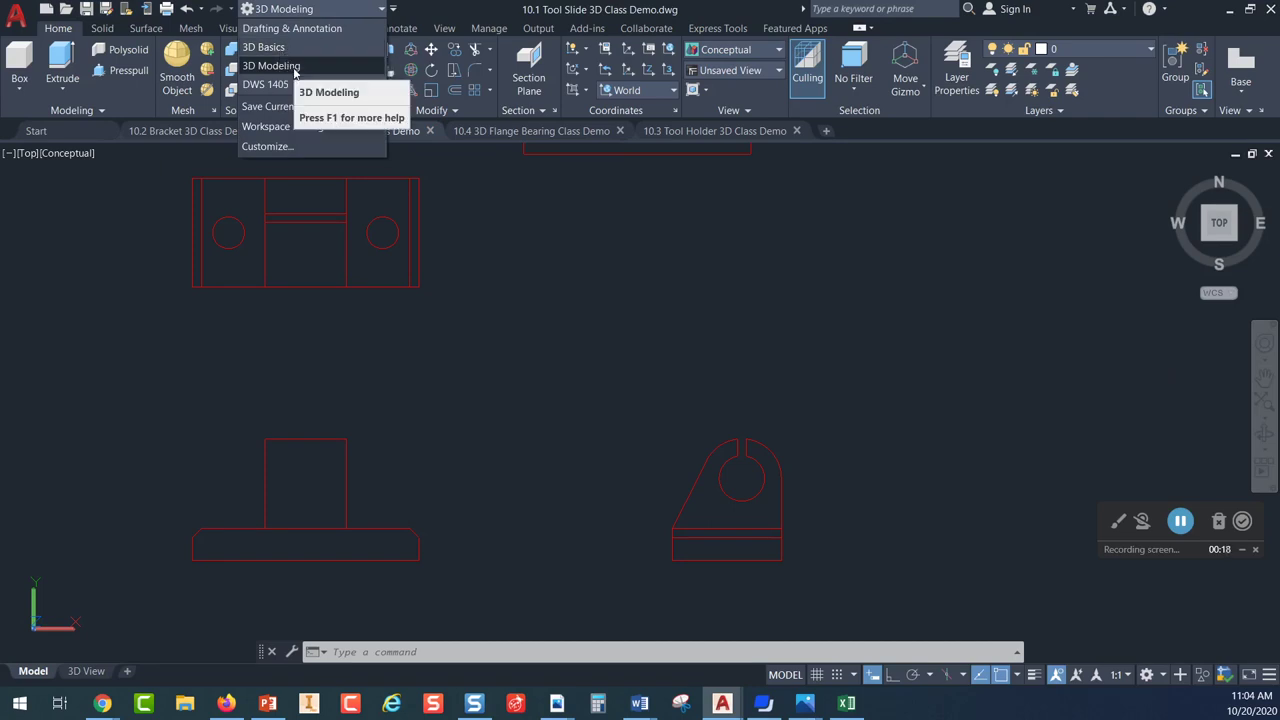
left_click(553, 229)
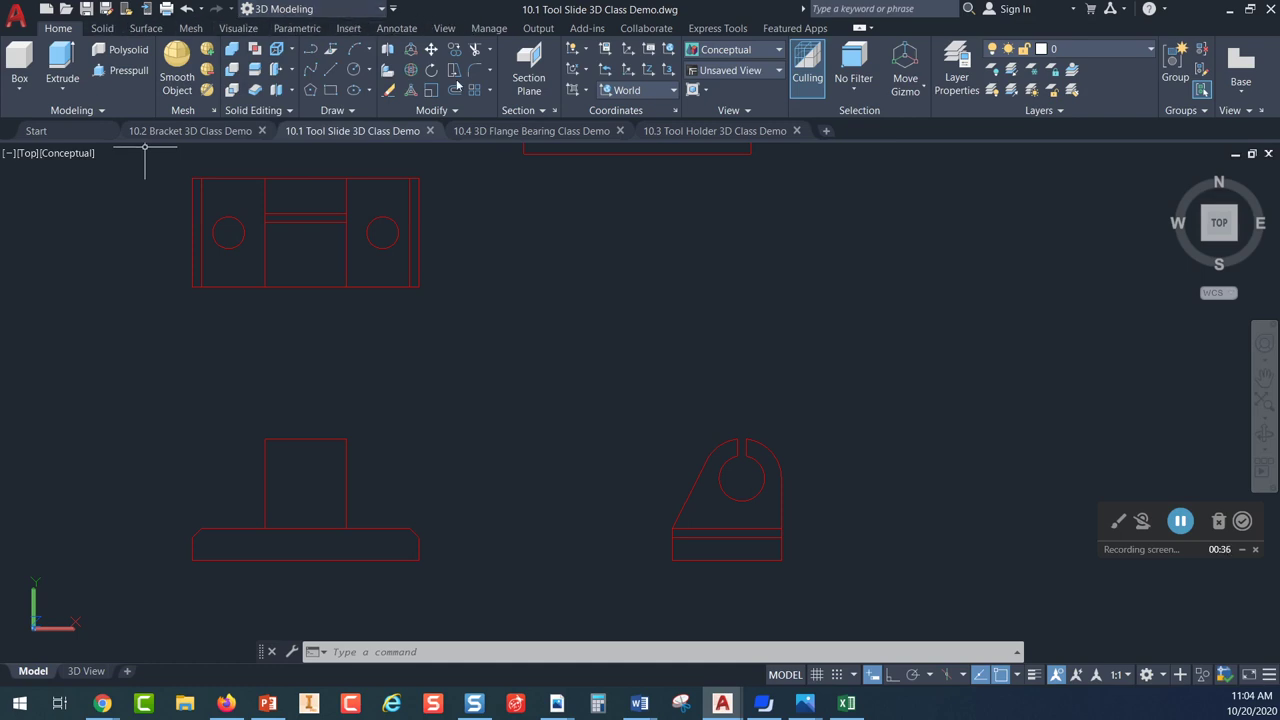
Turn on the classic menu bar and display the AutoCAD Draw toolbar
left_click(394, 12)
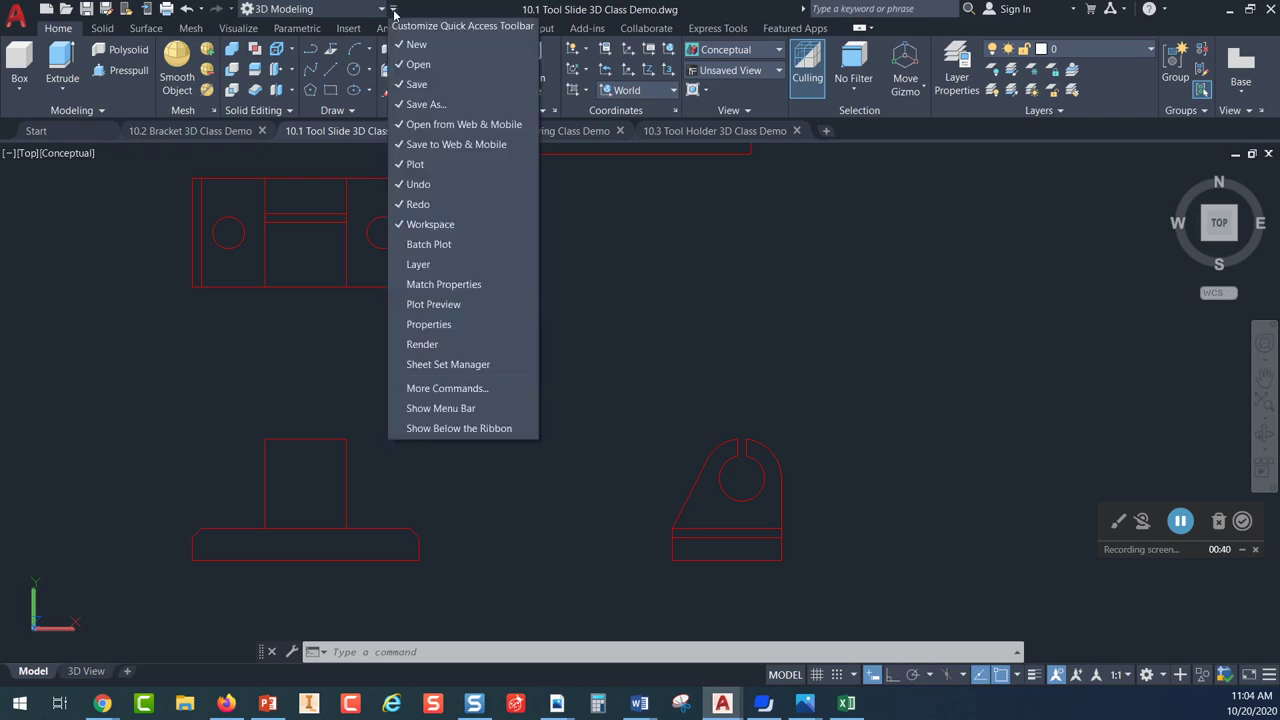
left_click(450, 408)
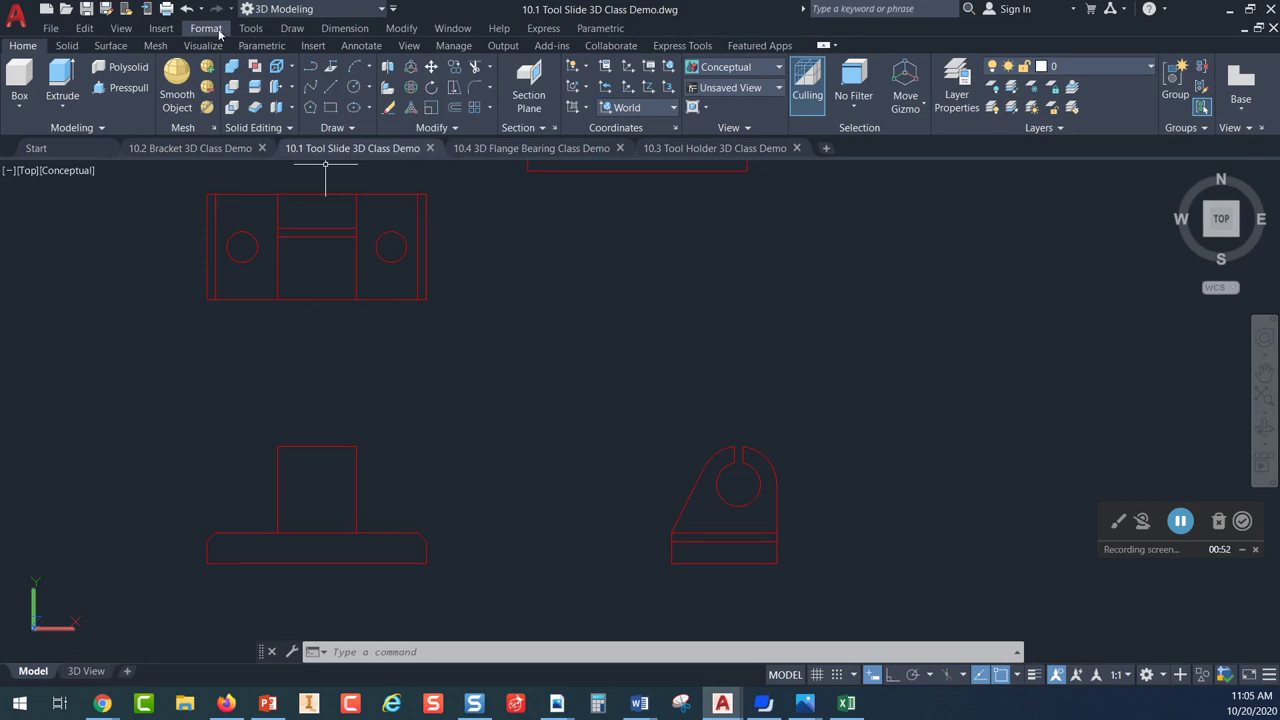
left_click(251, 28)
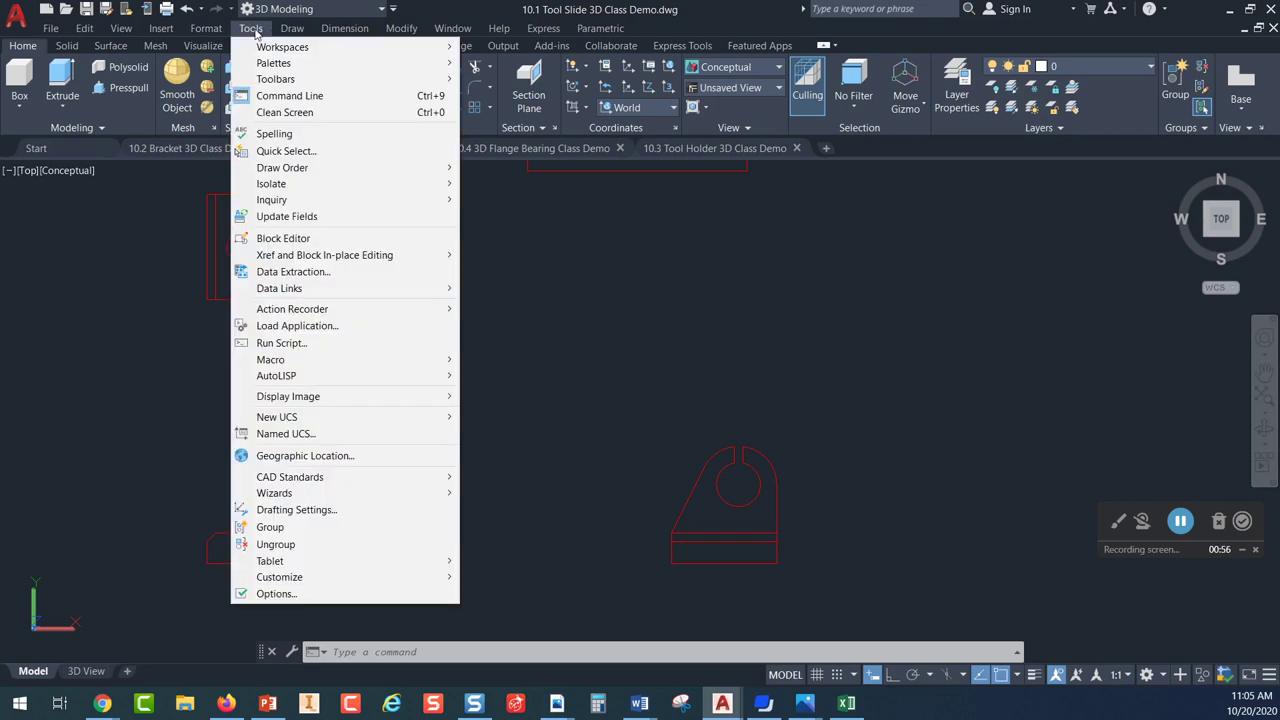
mouse_move(280, 82)
mouse_move(500, 79)
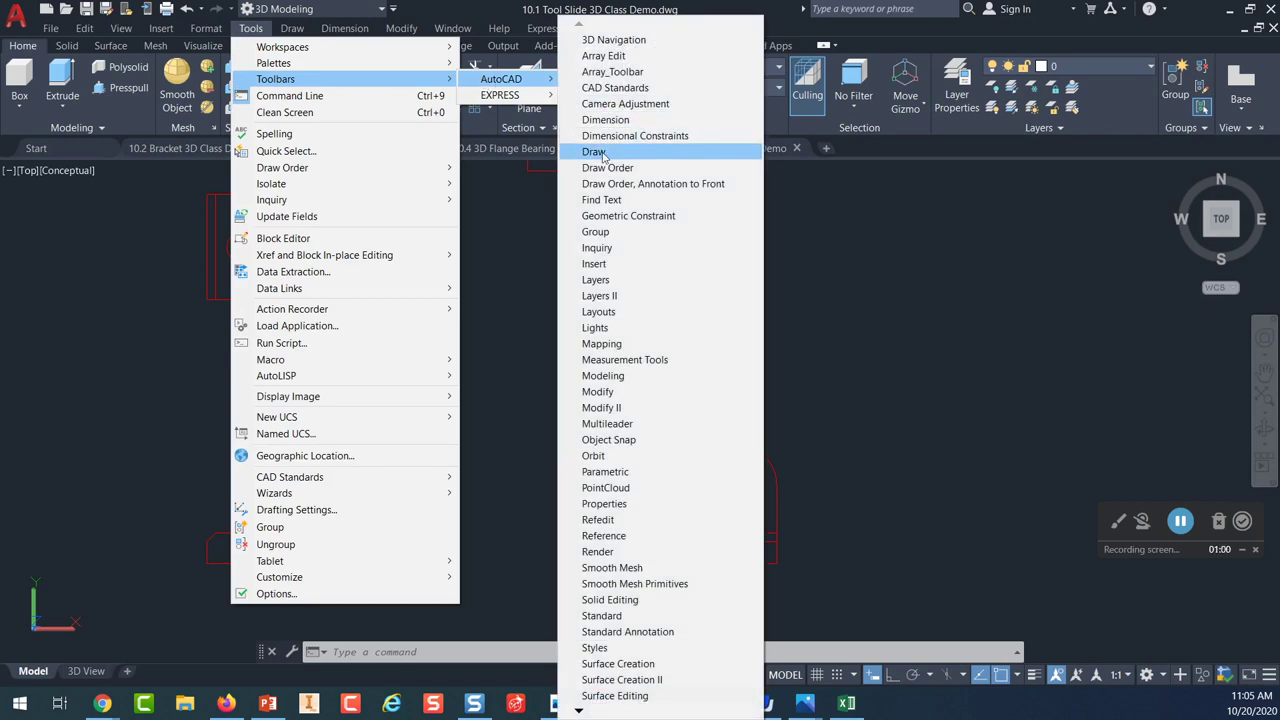
left_click(597, 152)
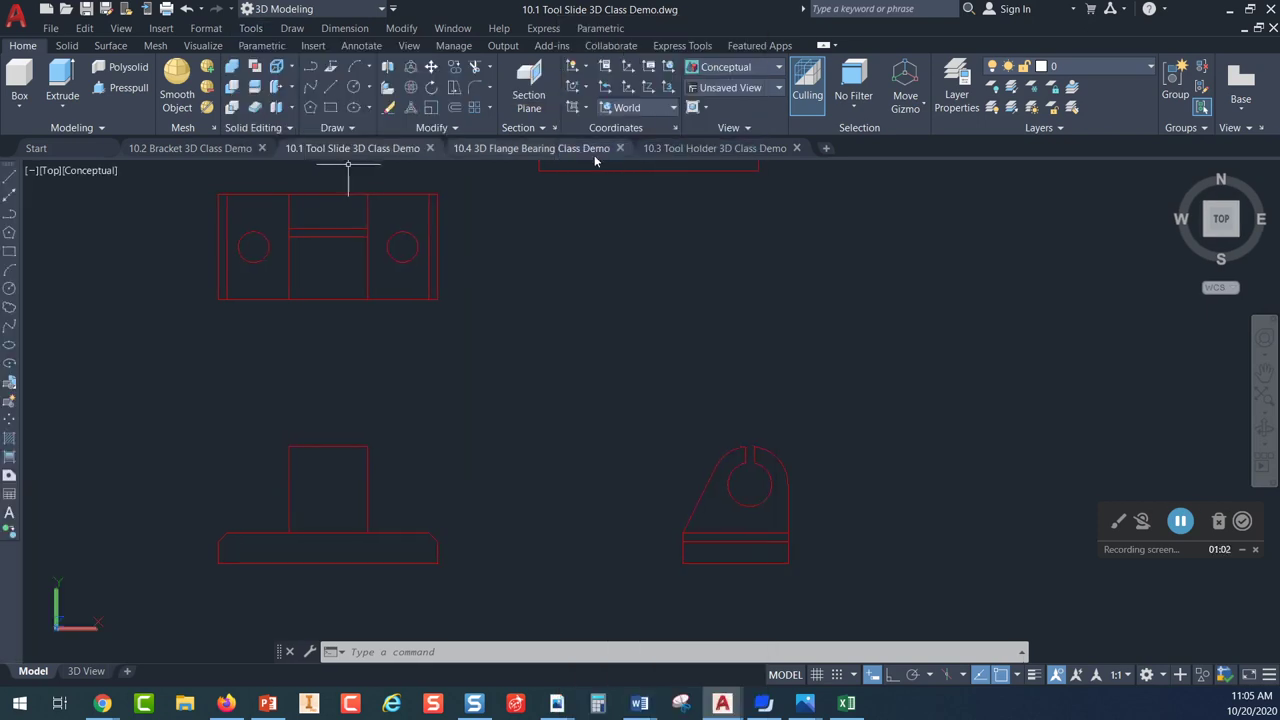
Display the Modify toolbar and dock the Draw toolbar in its own column beside it
right_click(11, 296)
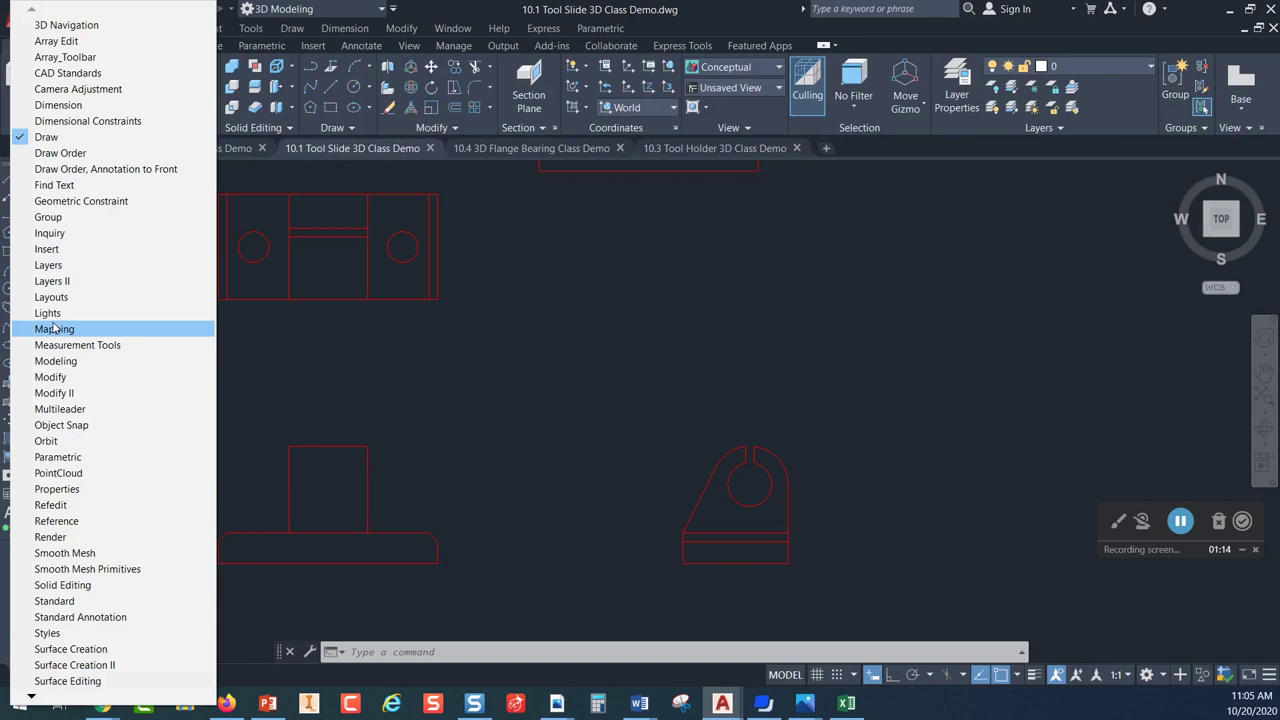
left_click(50, 380)
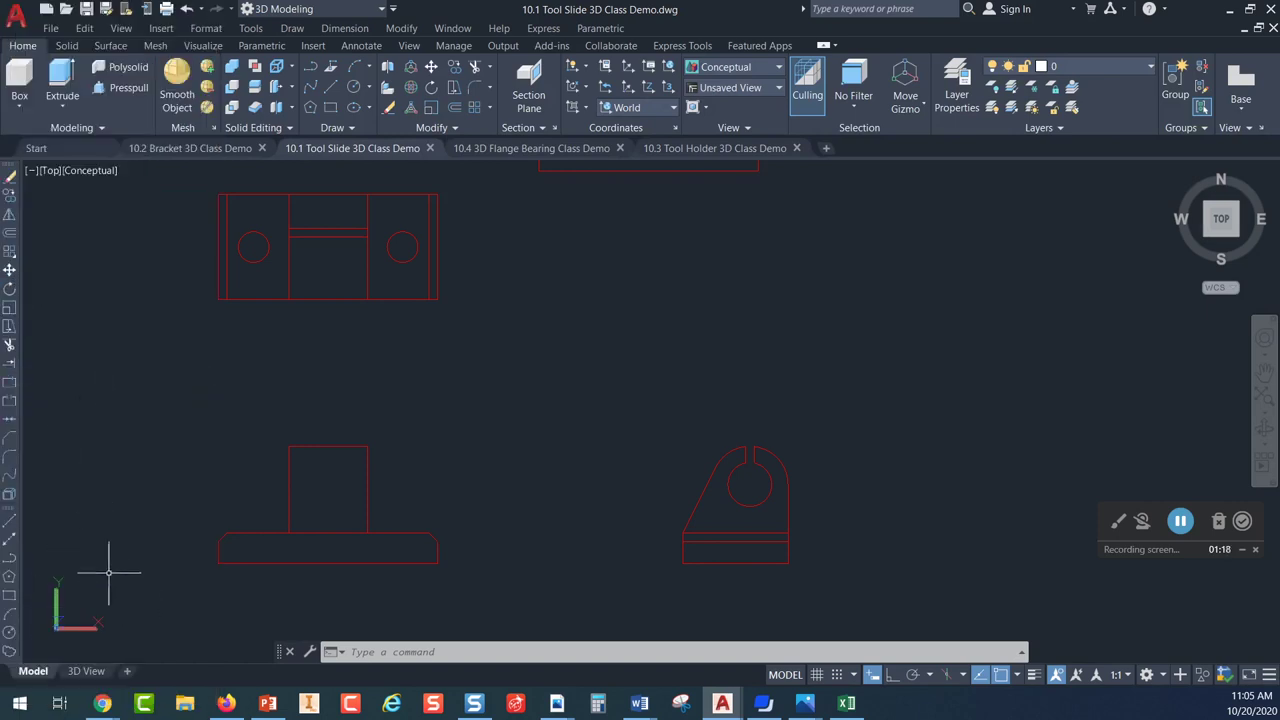
left_click_drag(12, 513, 73, 463)
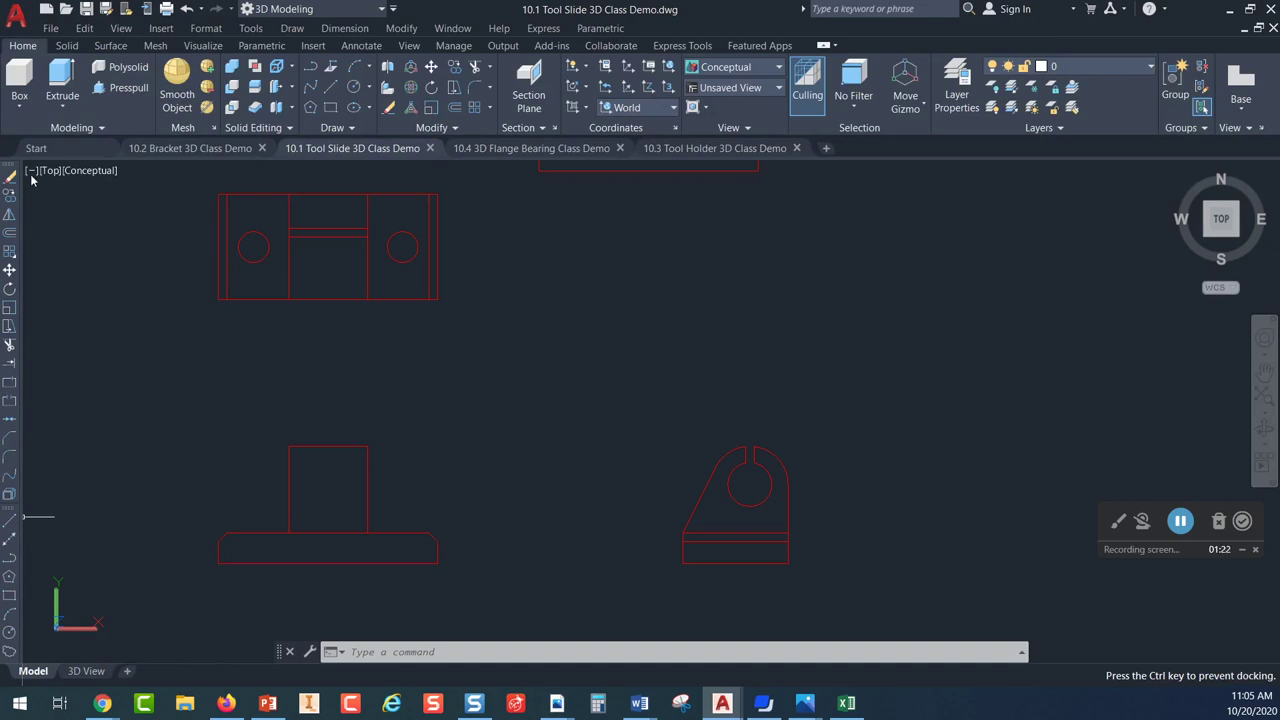
left_click_drag(31, 172, 31, 176)
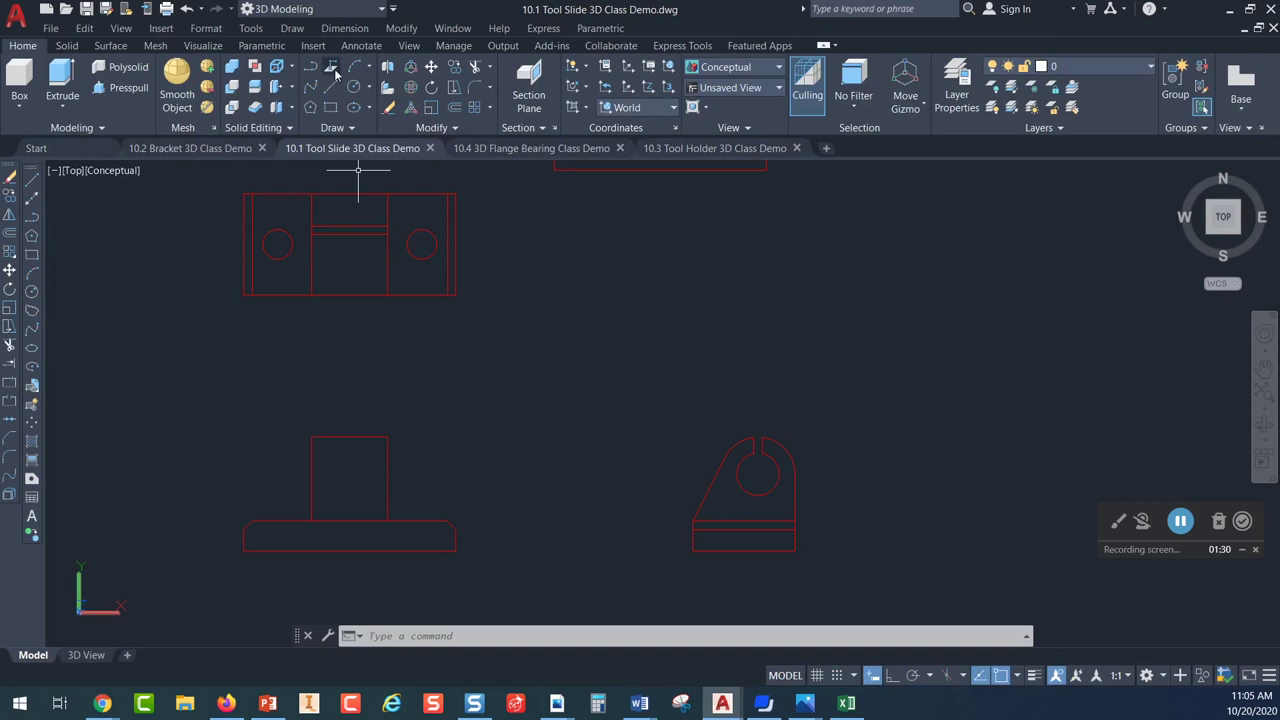
left_click(352, 129)
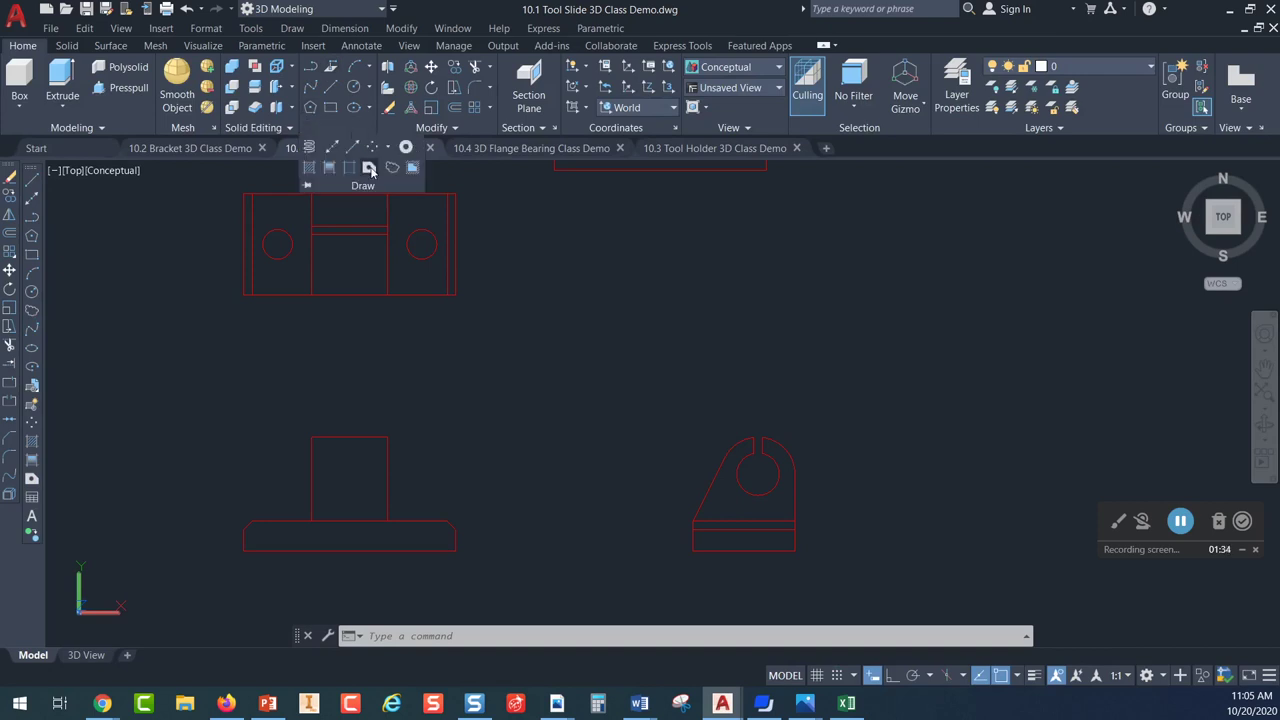
left_click(604, 214)
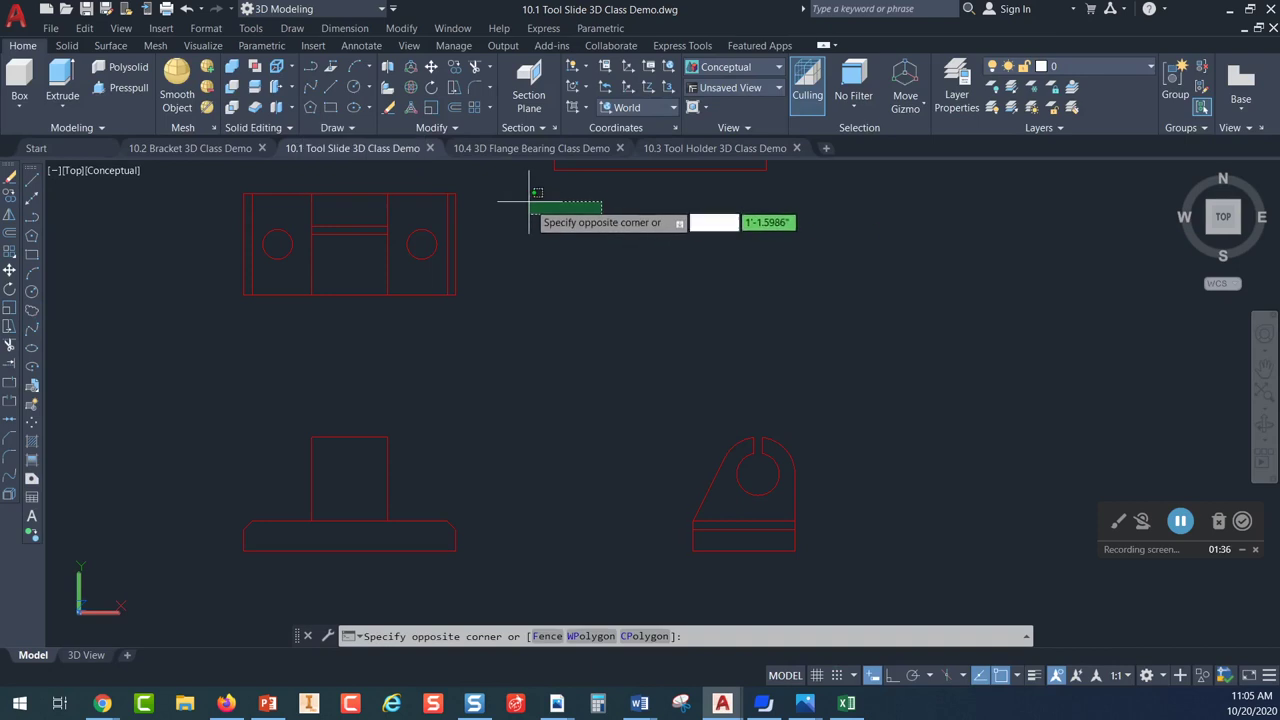
left_click(401, 190)
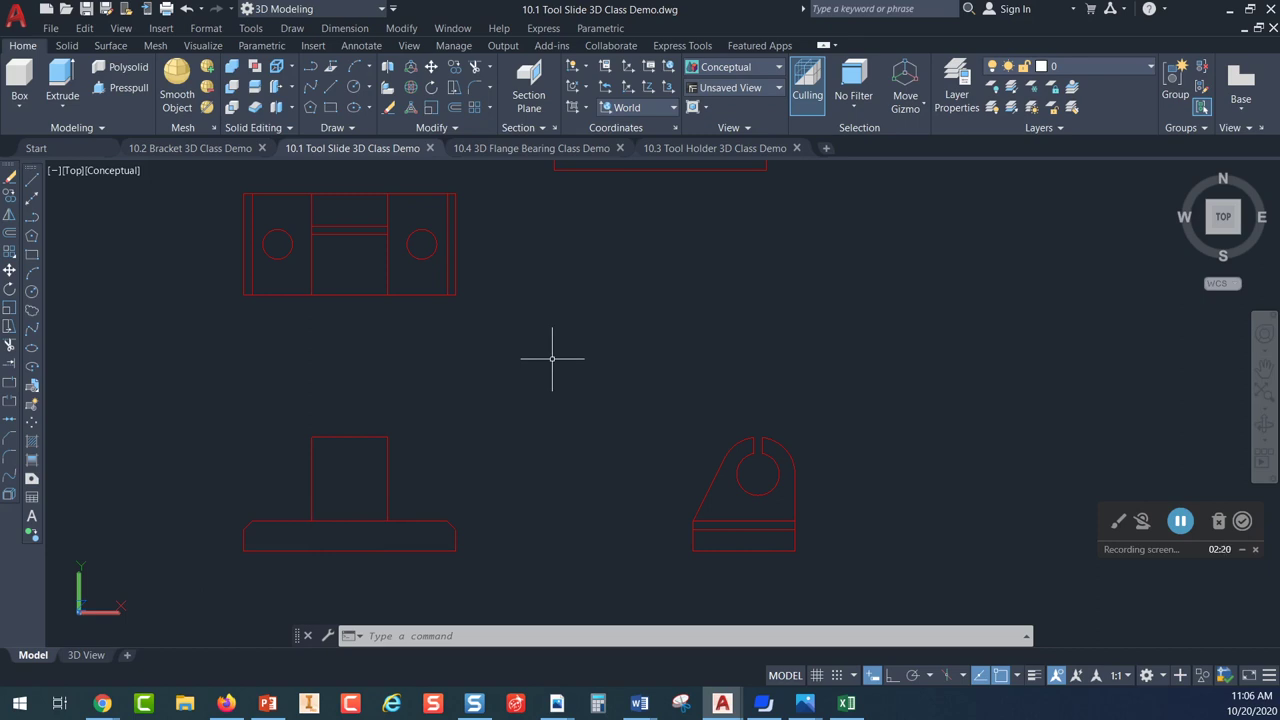
Switch the drawing from the top view to the home isometric view
mouse_move(1216, 182)
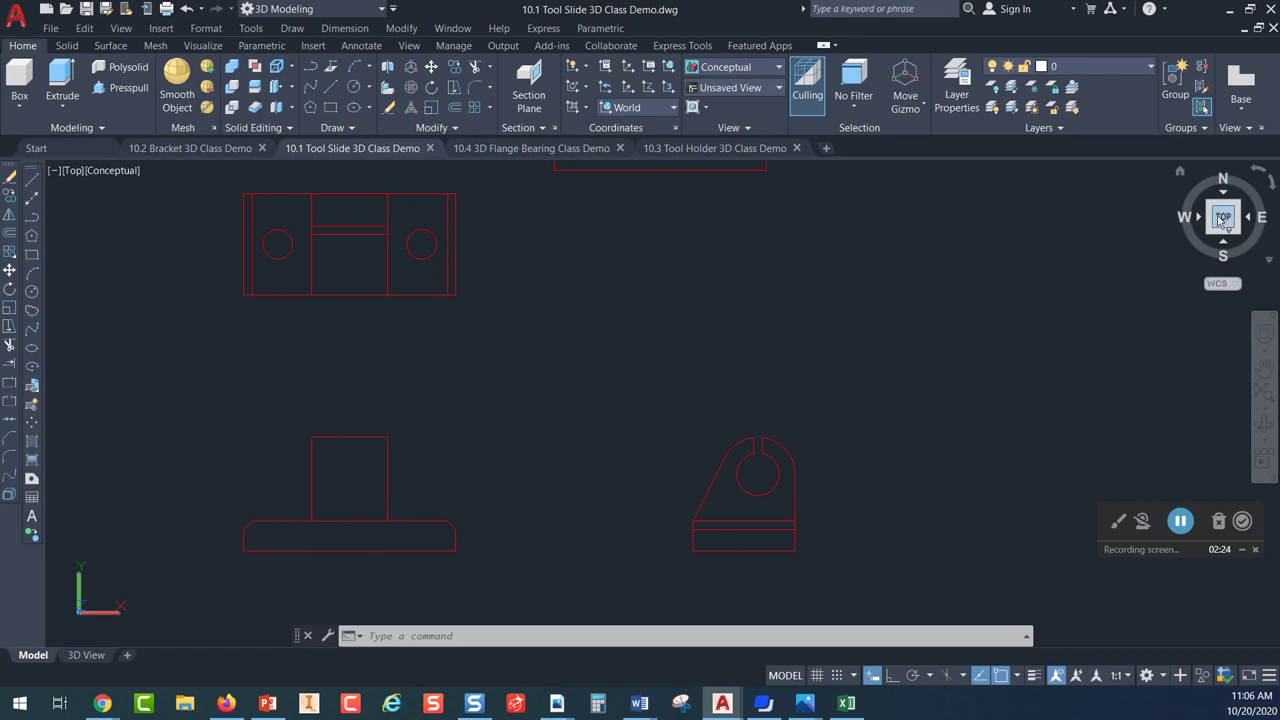
left_click(1181, 173)
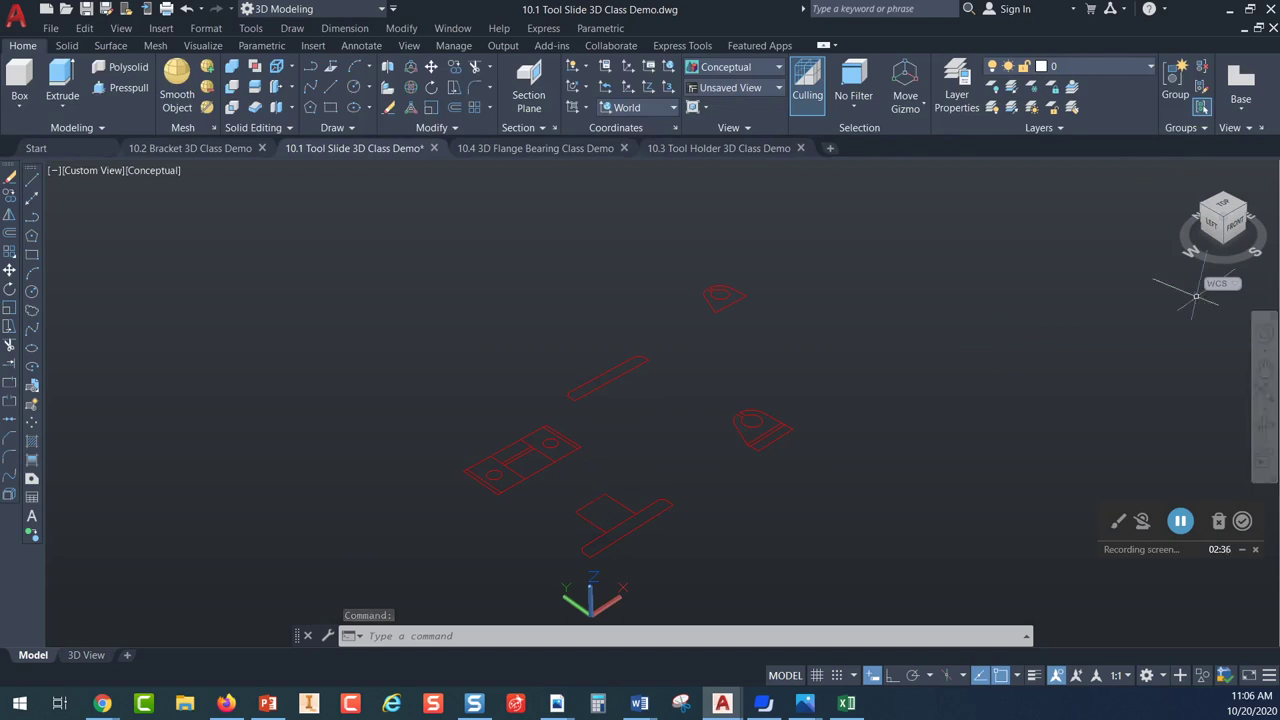
scroll(750, 428, "up", 3)
middle_click_drag(584, 486, 580, 331)
scroll(580, 395, "up", 2)
scroll(600, 406, "down", 3)
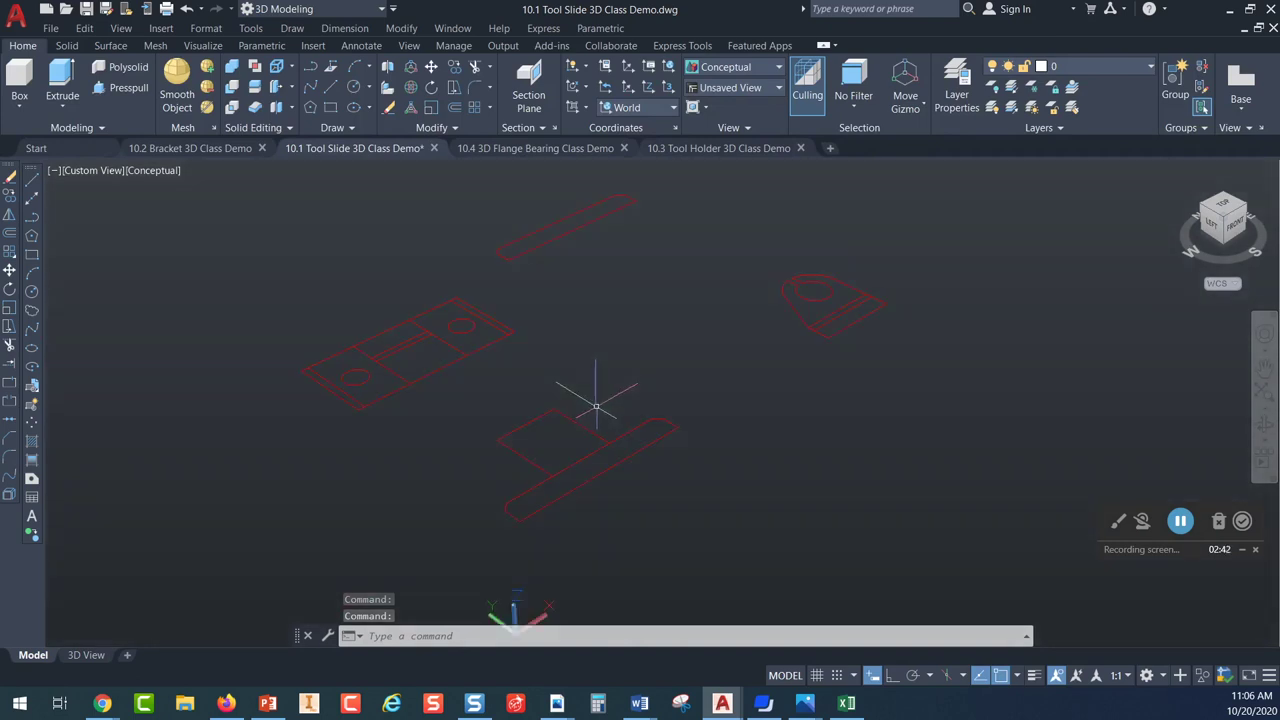
scroll(620, 420, "up", 2)
scroll(677, 408, "down", 1)
left_click(708, 394)
left_click(594, 446)
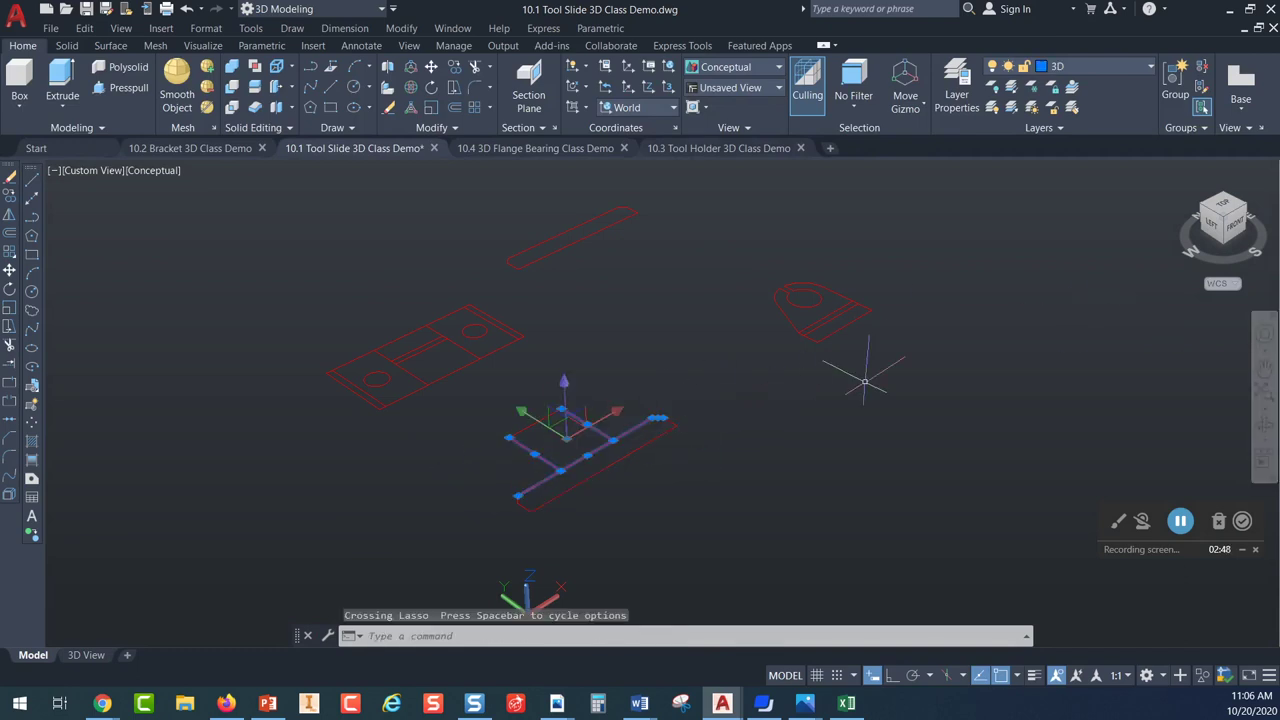
key("Escape")
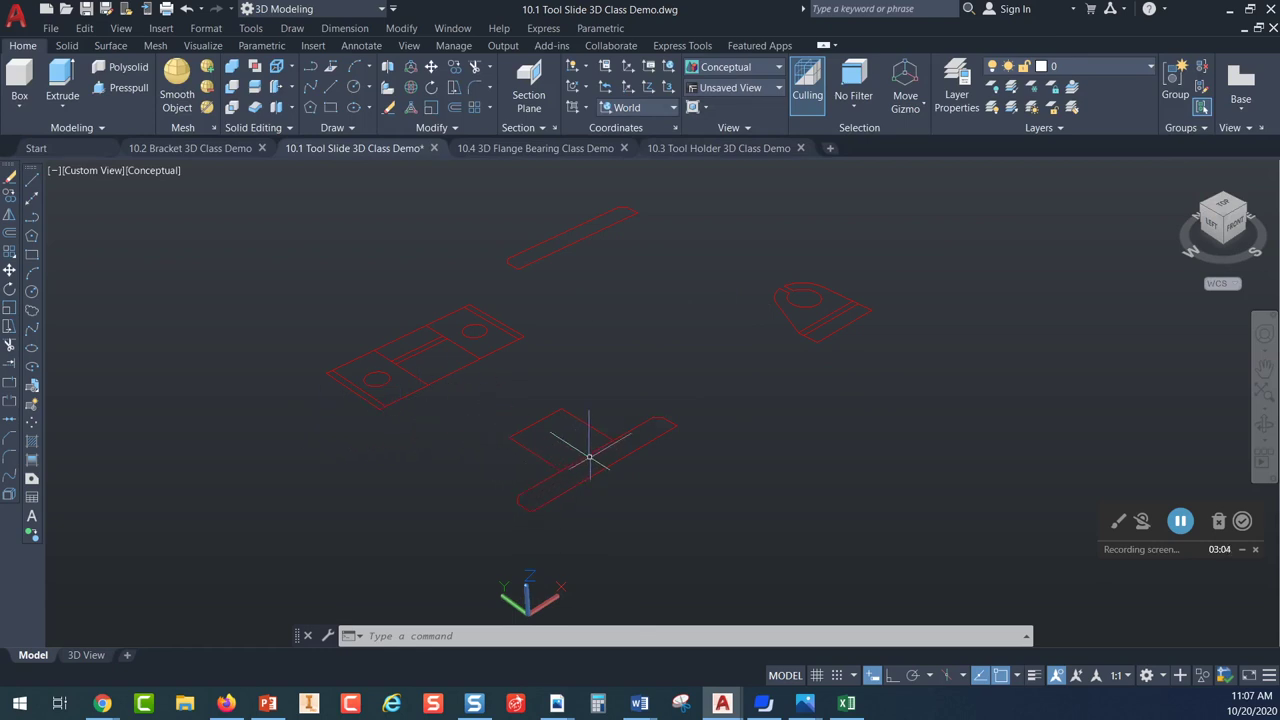
Change the viewpoint to SE Isometric with all the profiles in view
left_click(1246, 210)
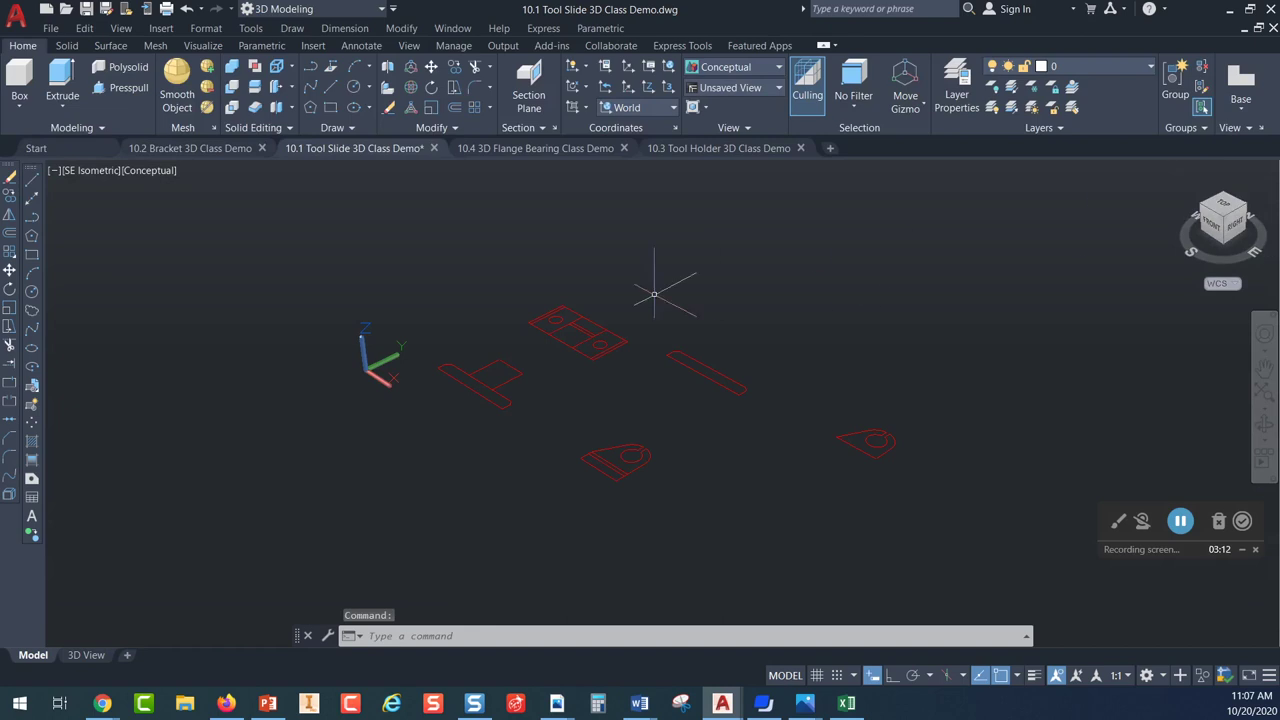
scroll(466, 357, "up", 3)
scroll(572, 349, "down", 2)
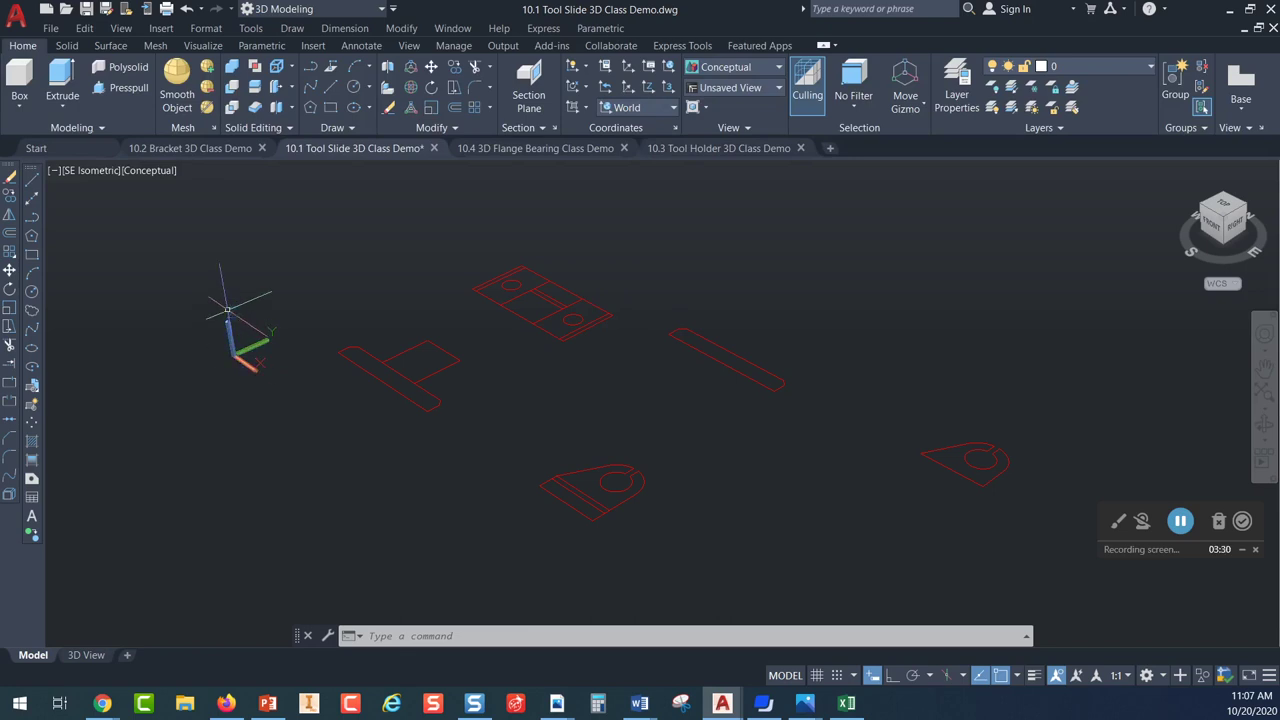
scroll(217, 326, "up", 4)
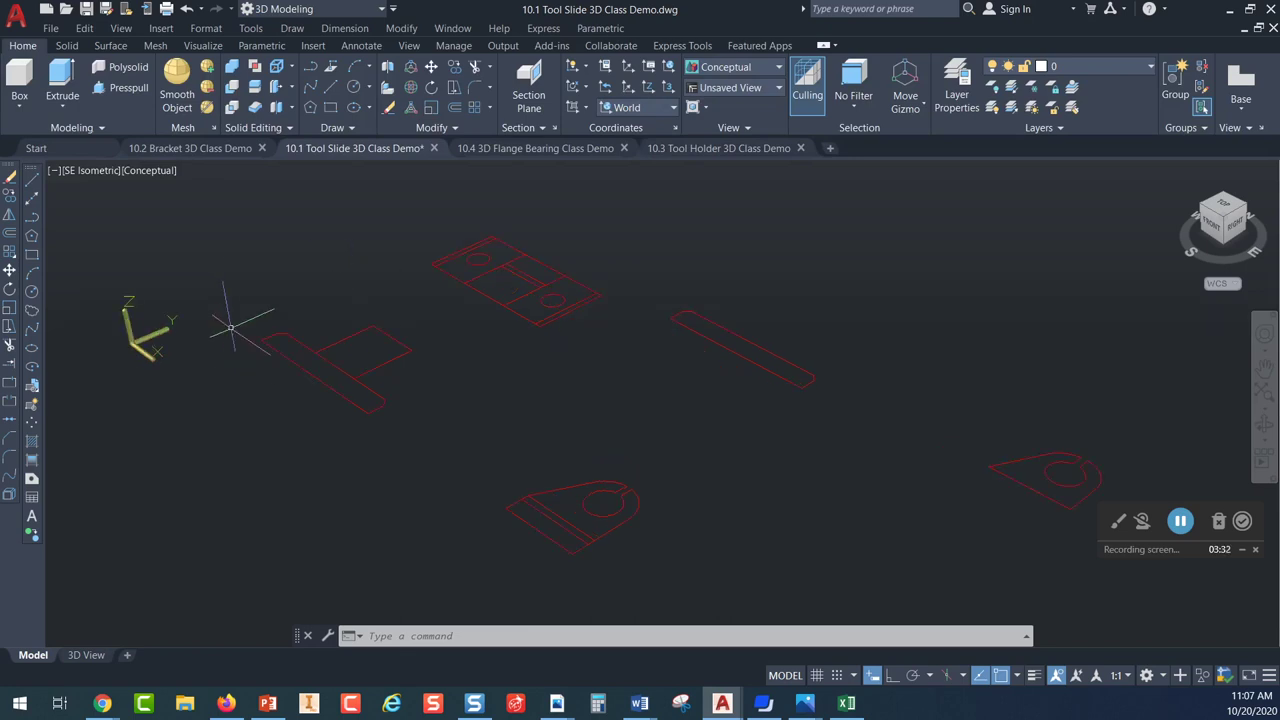
scroll(380, 351, "down", 2)
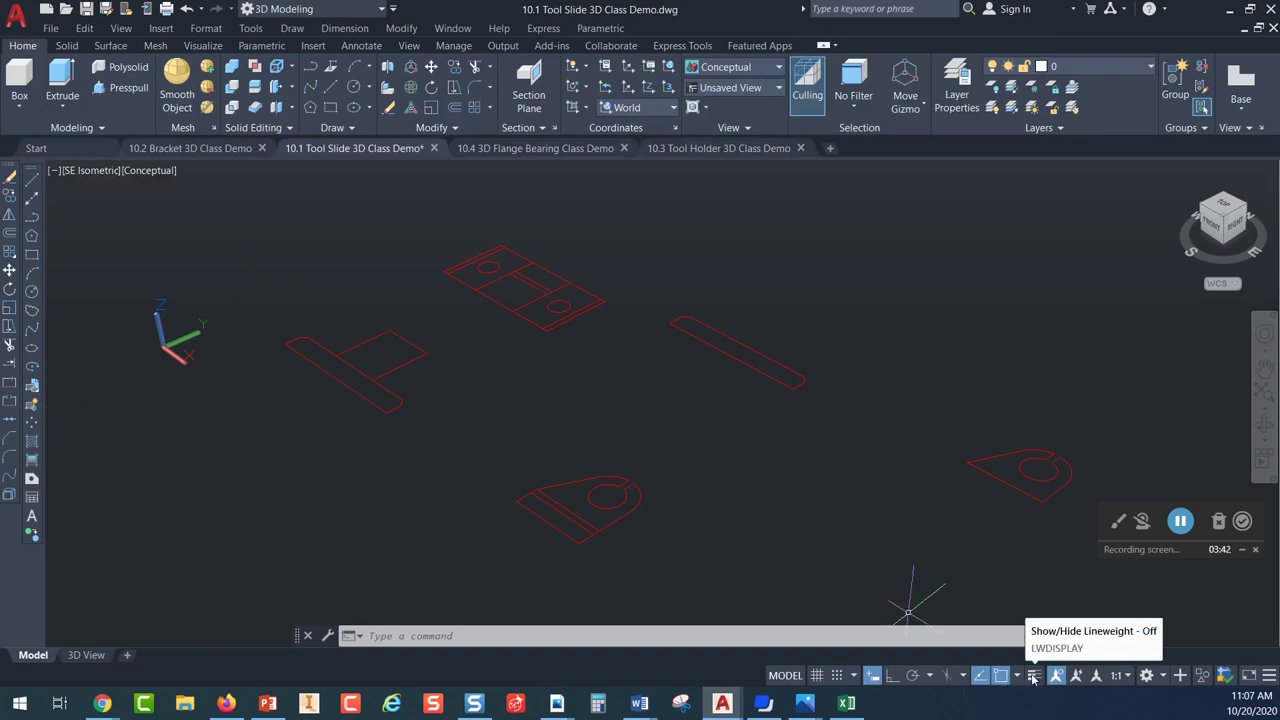
Turn on the lineweight display
left_click(1034, 676)
left_click(1034, 676)
left_click(1034, 676)
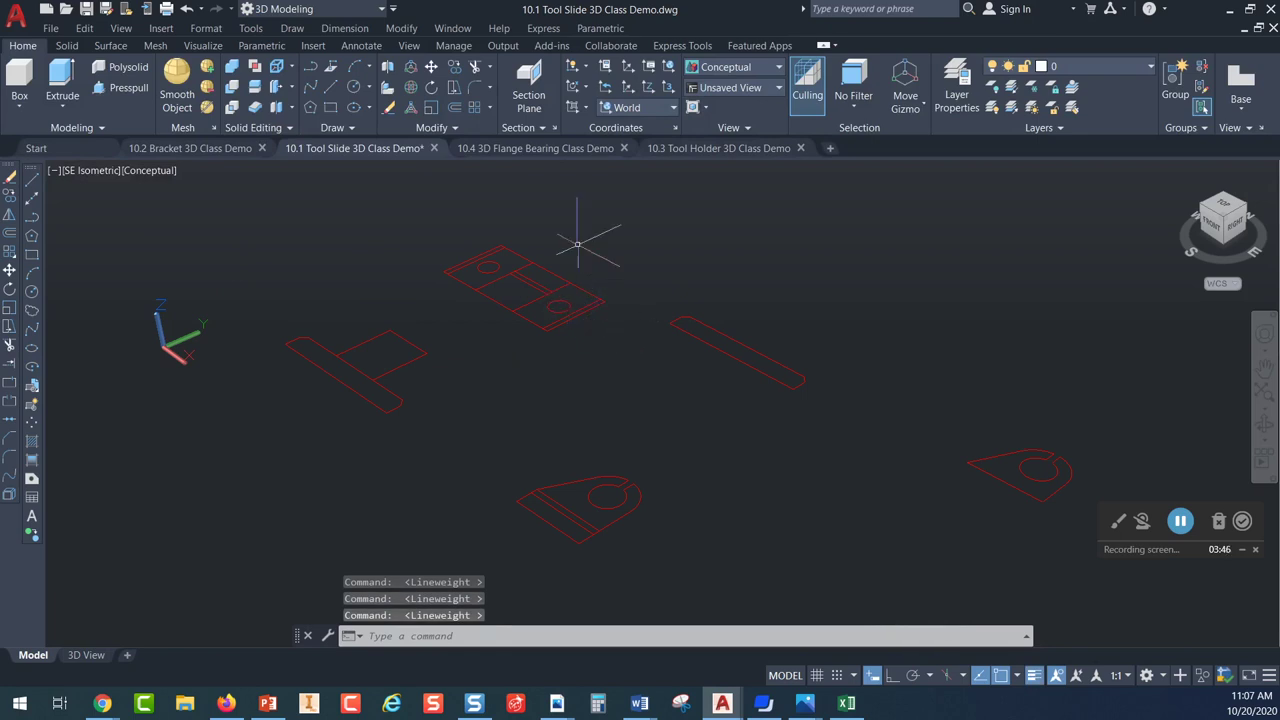
scroll(666, 463, "up", 3)
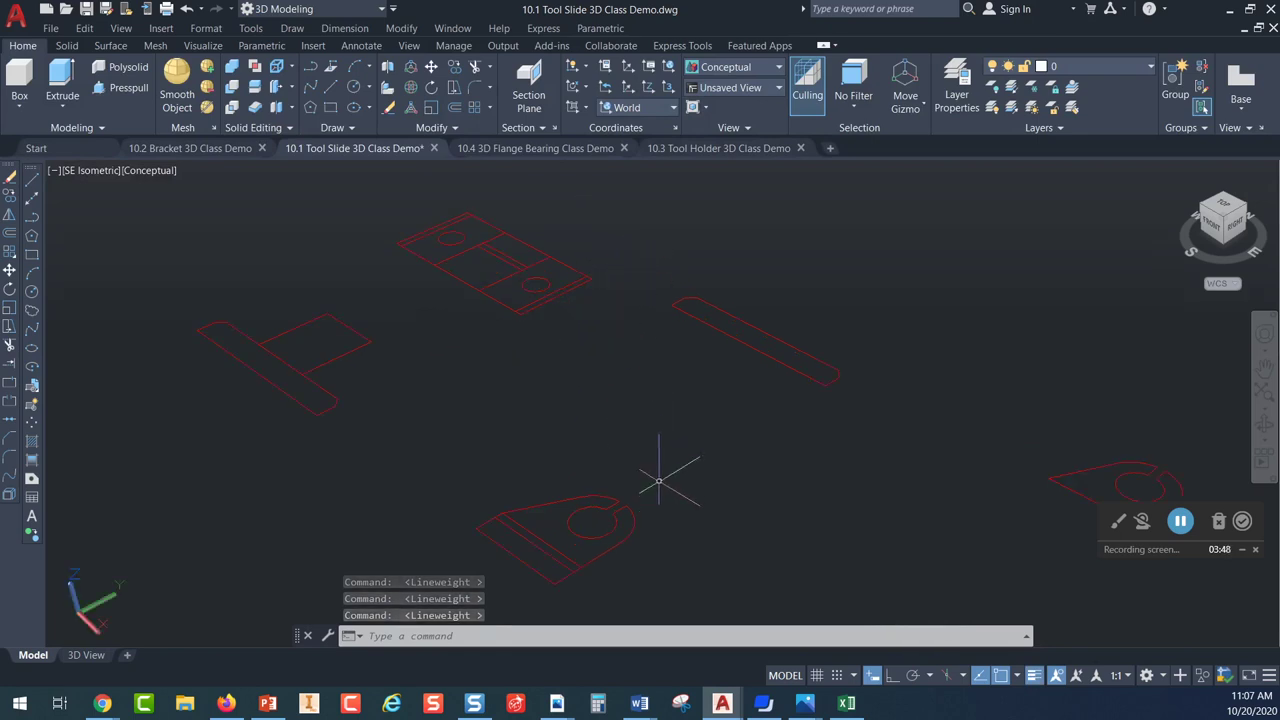
middle_click_drag(657, 480, 594, 337)
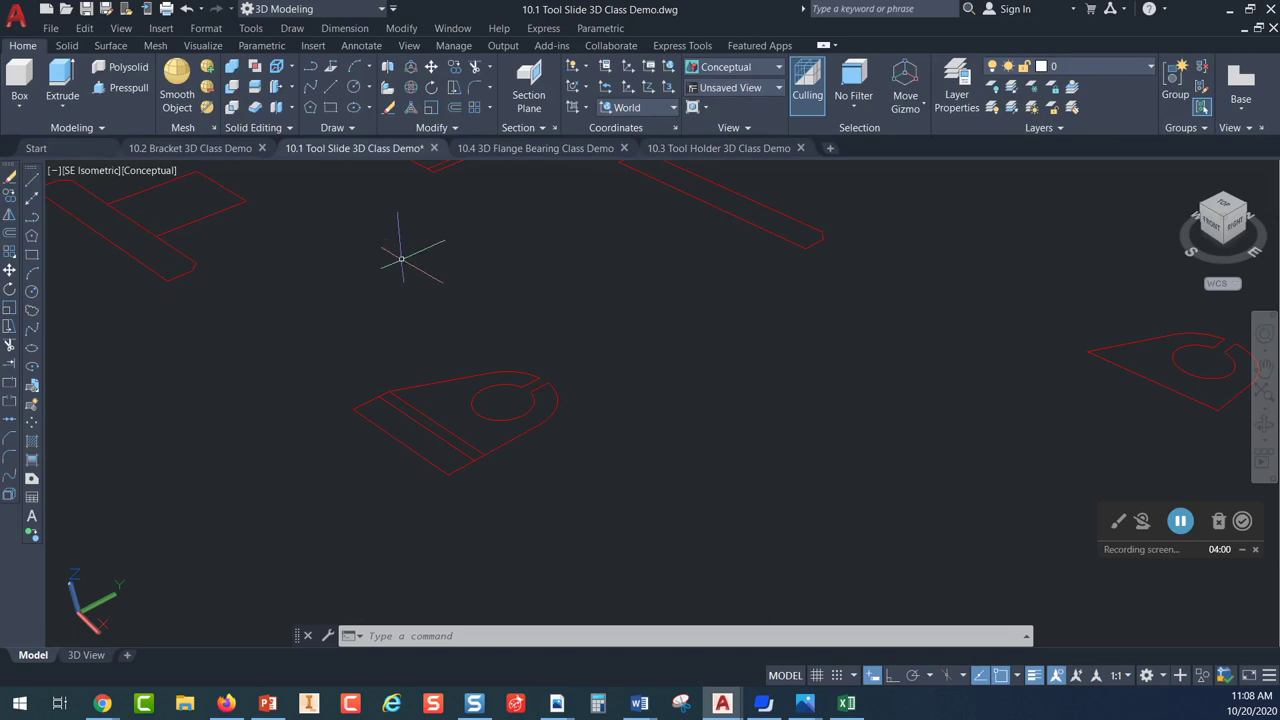
middle_click_drag(443, 337, 536, 372)
scroll(540, 330, "down", 2)
middle_click_drag(429, 337, 462, 415)
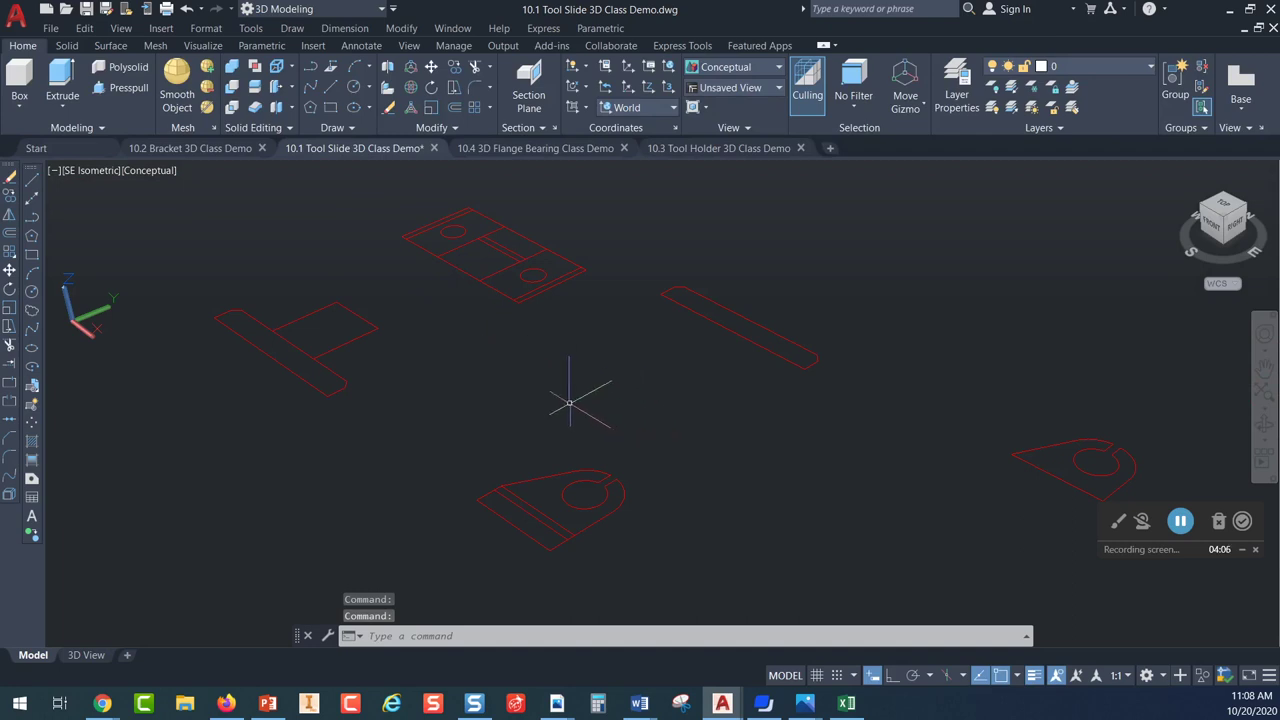
Copy the bar outline of the T-shaped view and the slotted clamp outline with its hole to the empty area beside the views
left_click(255, 300)
left_click(203, 355)
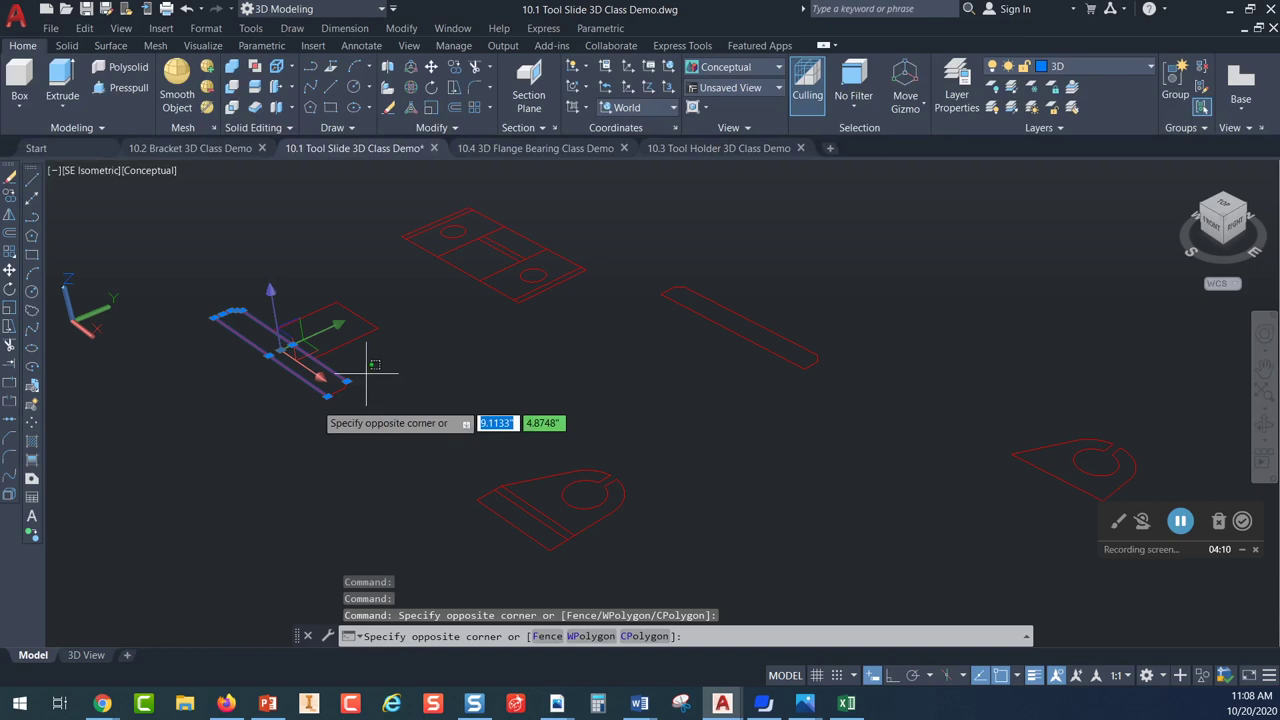
left_click(320, 440)
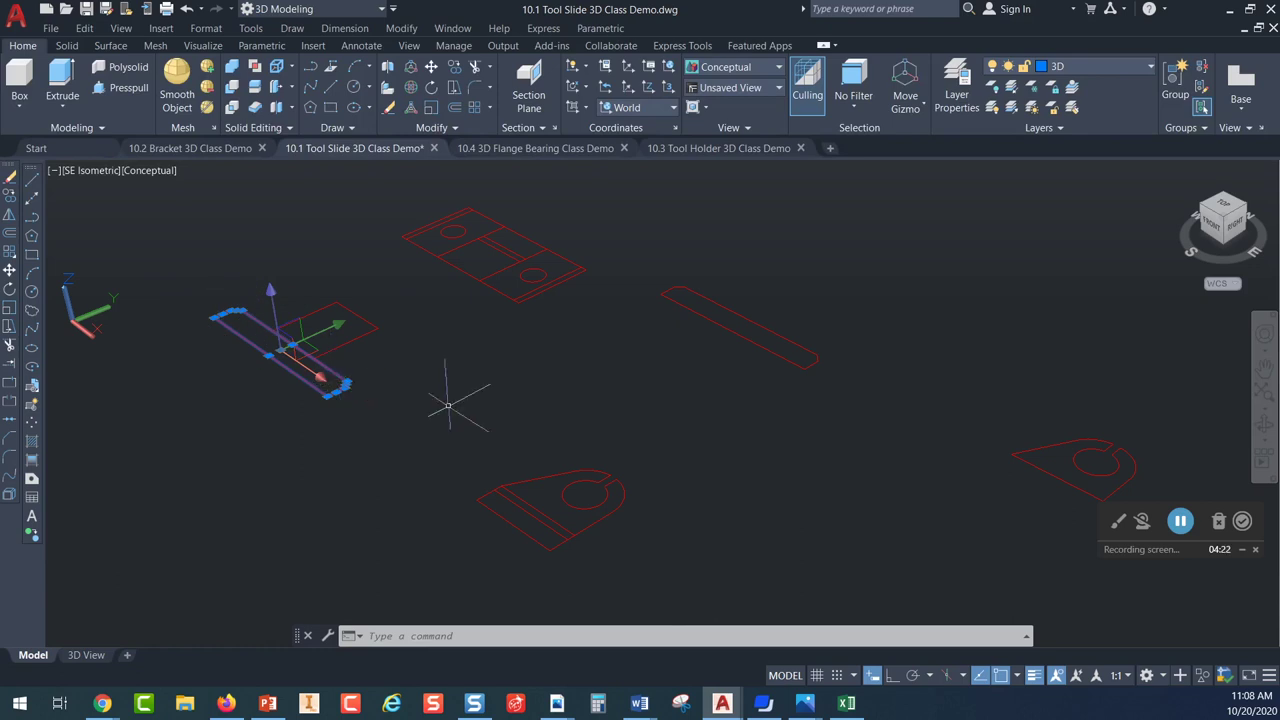
left_click(661, 464)
left_click(558, 508)
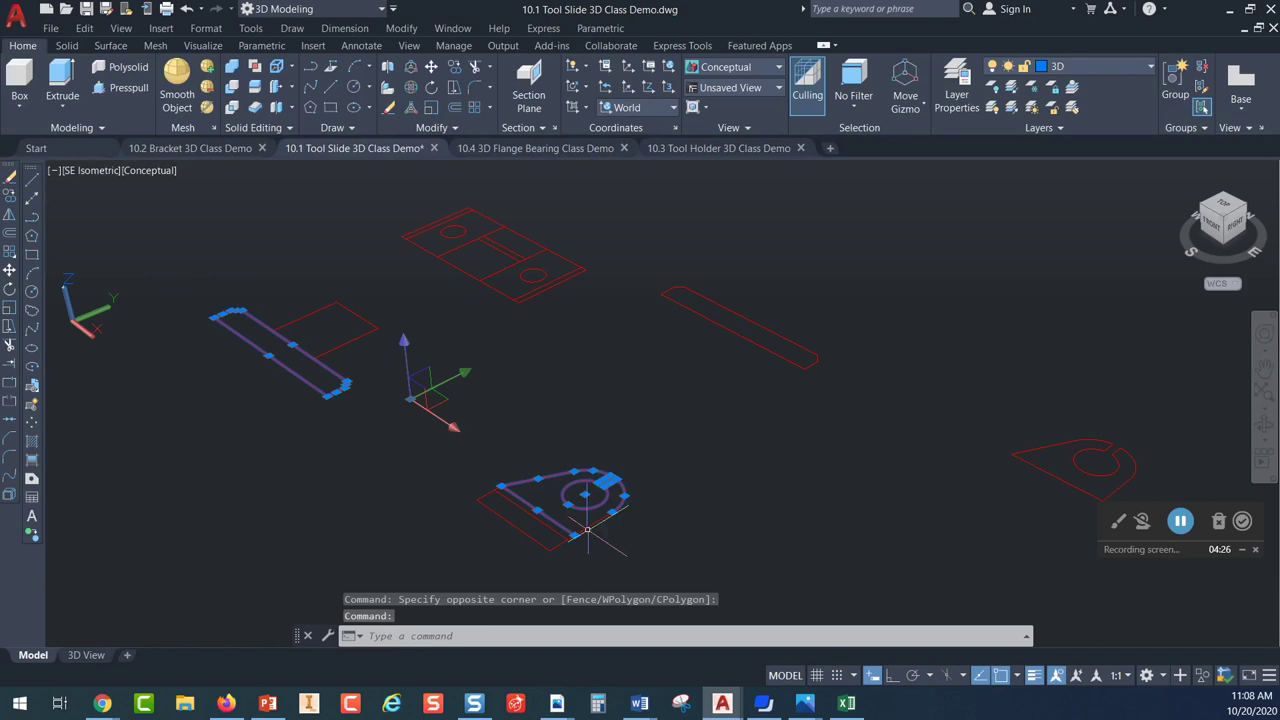
scroll(615, 515, "up", 2)
middle_click_drag(629, 507, 614, 374)
scroll(686, 371, "down", 1)
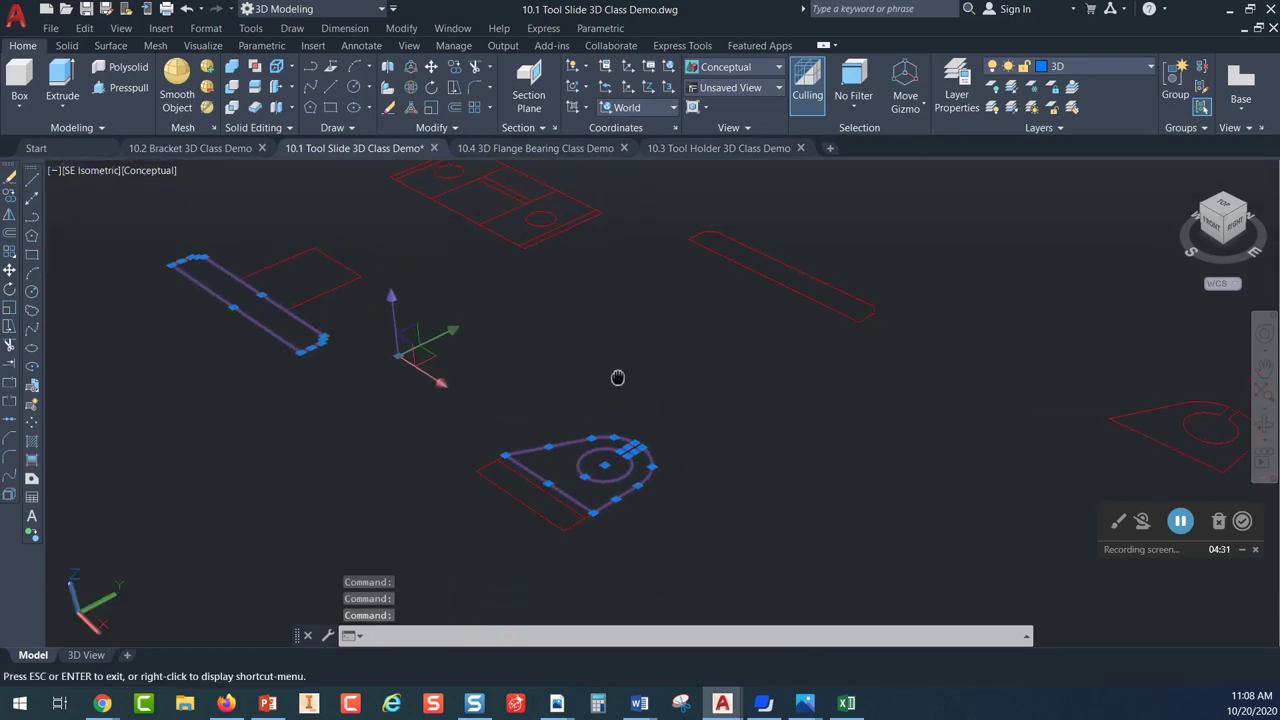
left_click(455, 70)
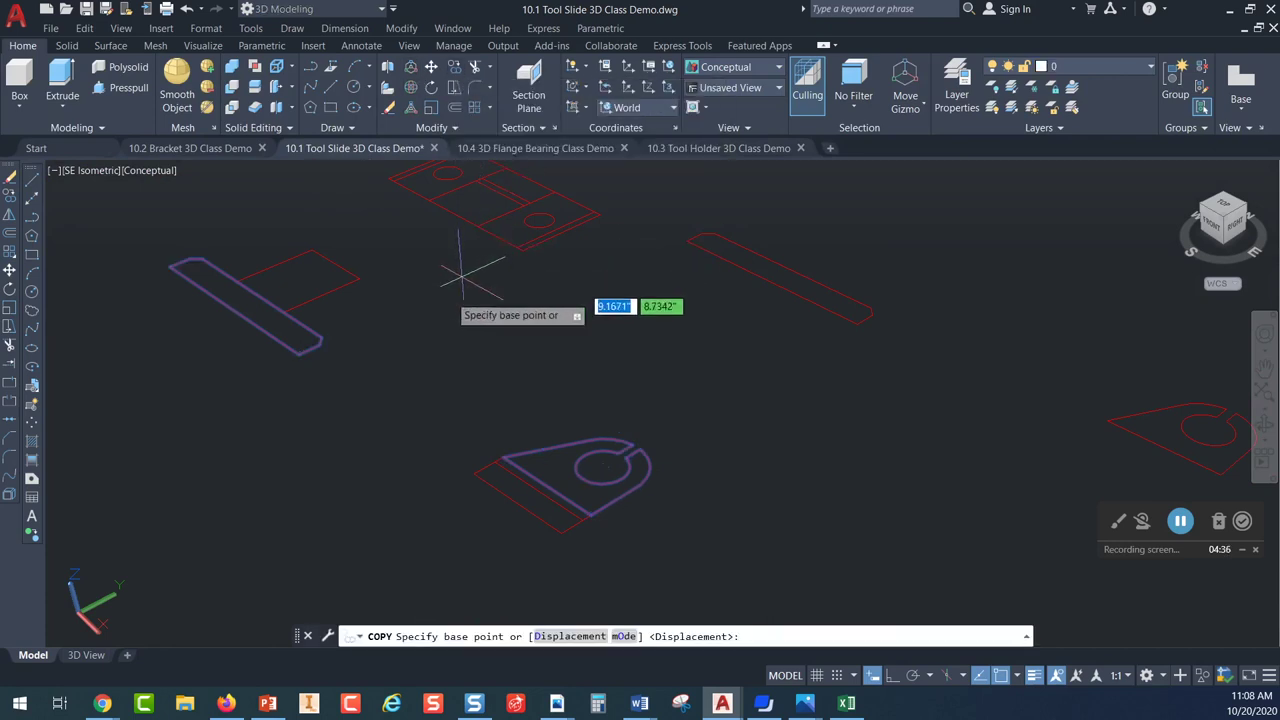
left_click(297, 355)
middle_click_drag(686, 400, 236, 330)
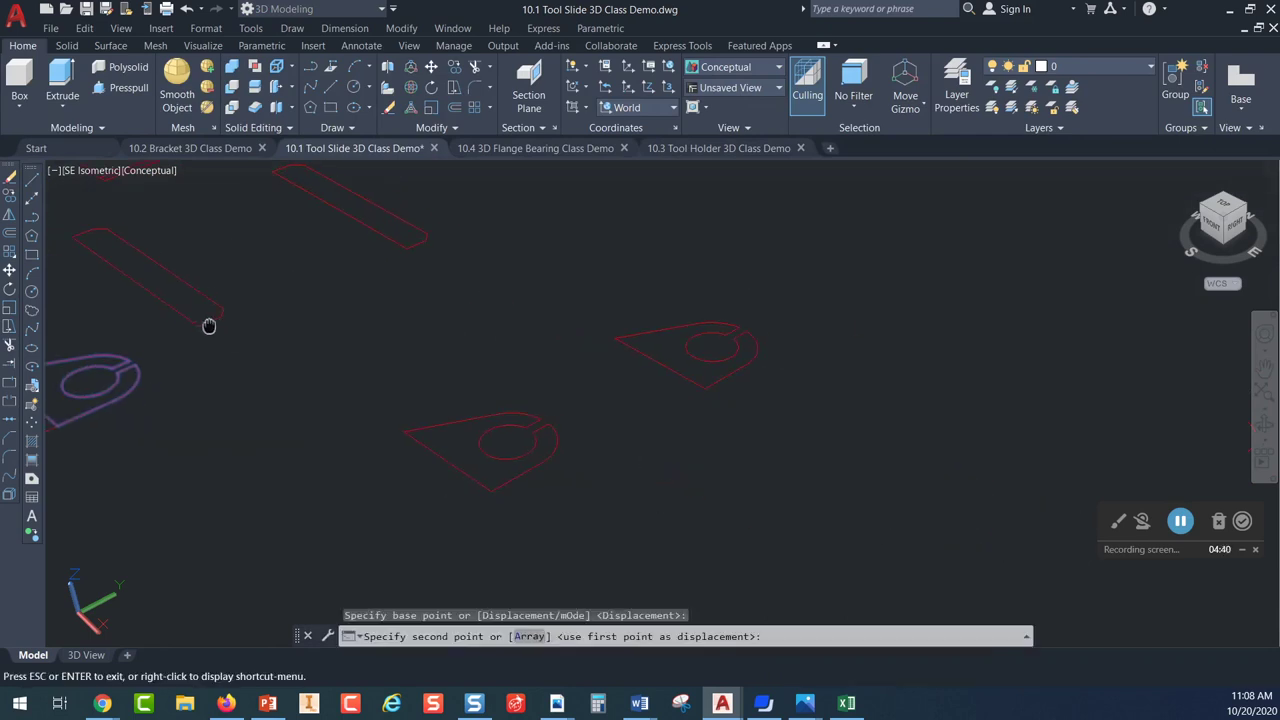
key("Escape")
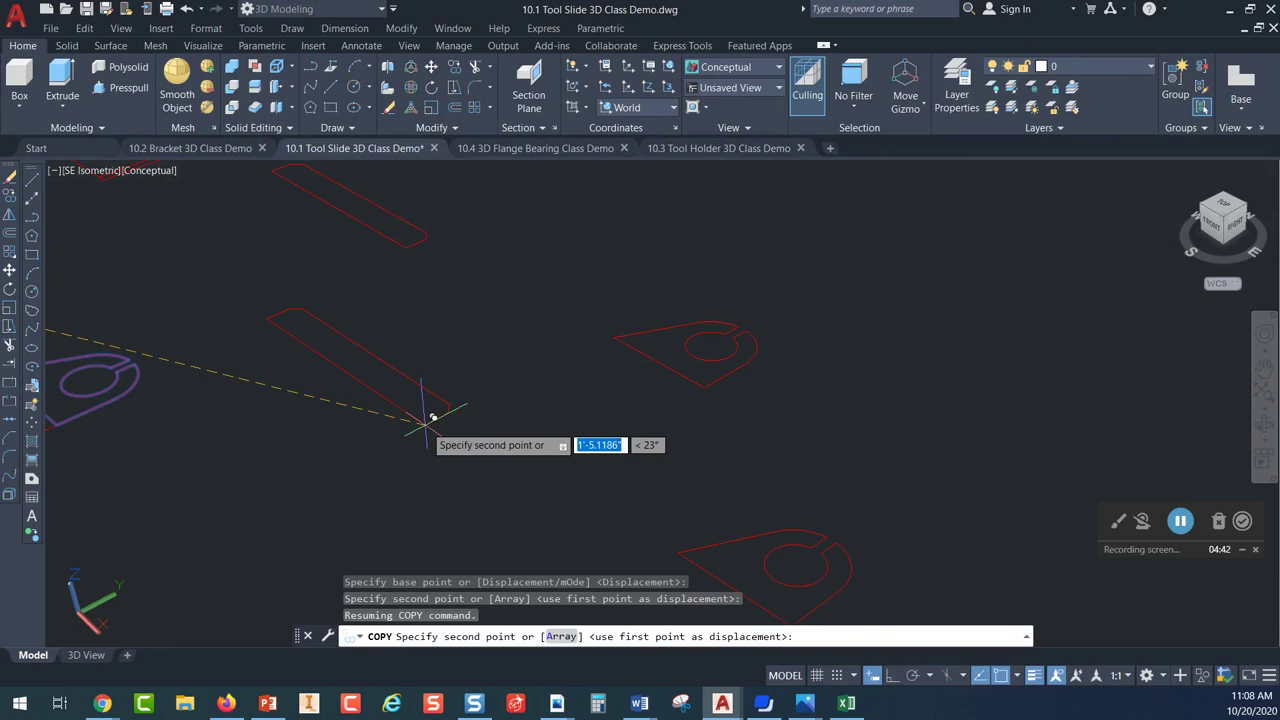
left_click(426, 418)
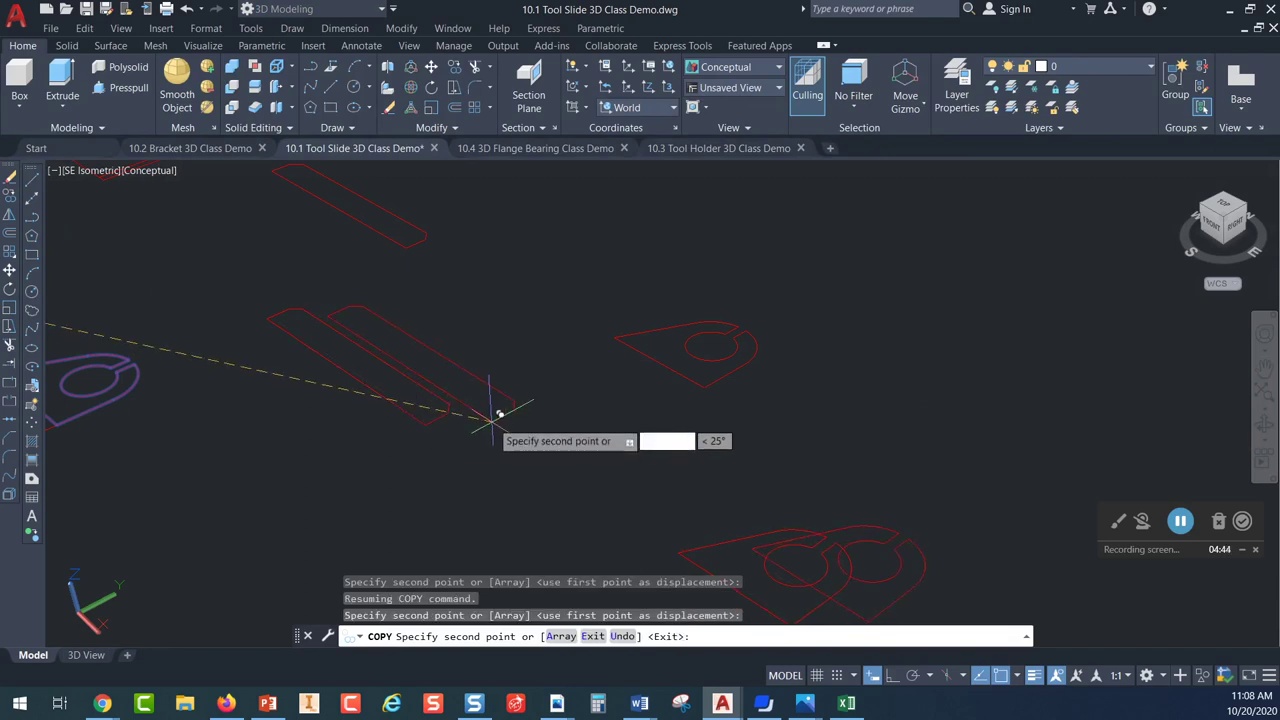
key("Escape")
Erase the earlier copy of the slotted clamp profile, keeping the new one
left_click(823, 297)
left_click(567, 408)
key("Delete")
Erase the earlier copy of the bar profile, including its leftover end lines, keeping the new one
mouse_move(560, 380)
middle_mouse_down()
mouse_move(634, 386)
mouse_move(571, 263)
middle_mouse_up()
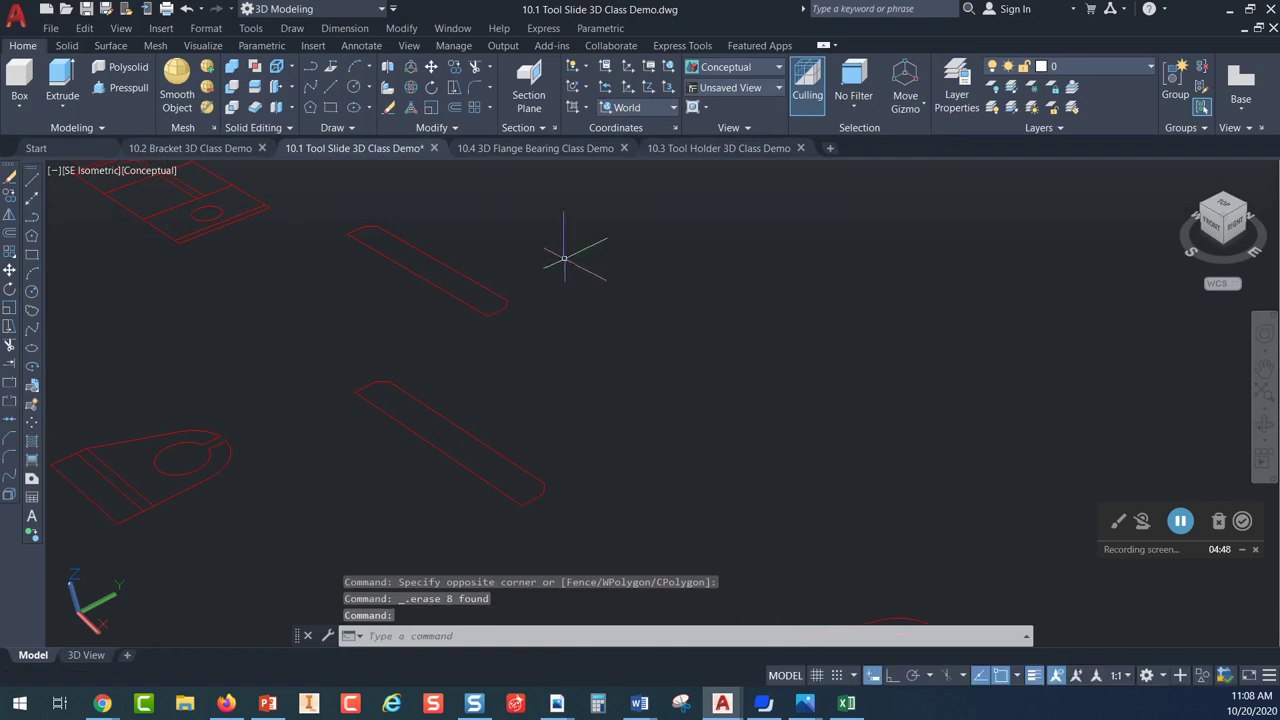
left_click(563, 242)
left_click(408, 305)
key("Delete")
left_click(418, 211)
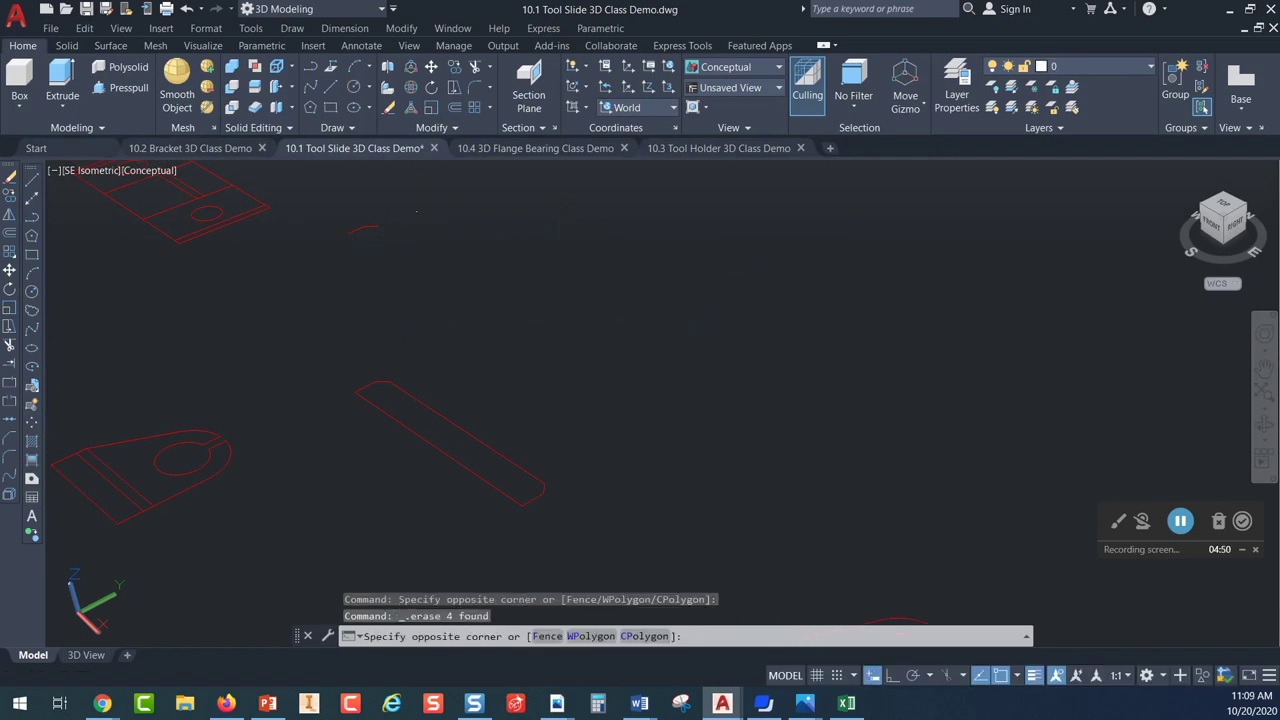
left_click(341, 250)
mouse_move(554, 351)
middle_mouse_down()
mouse_move(511, 274)
mouse_move(608, 394)
mouse_move(569, 381)
middle_mouse_up()
key("Delete")
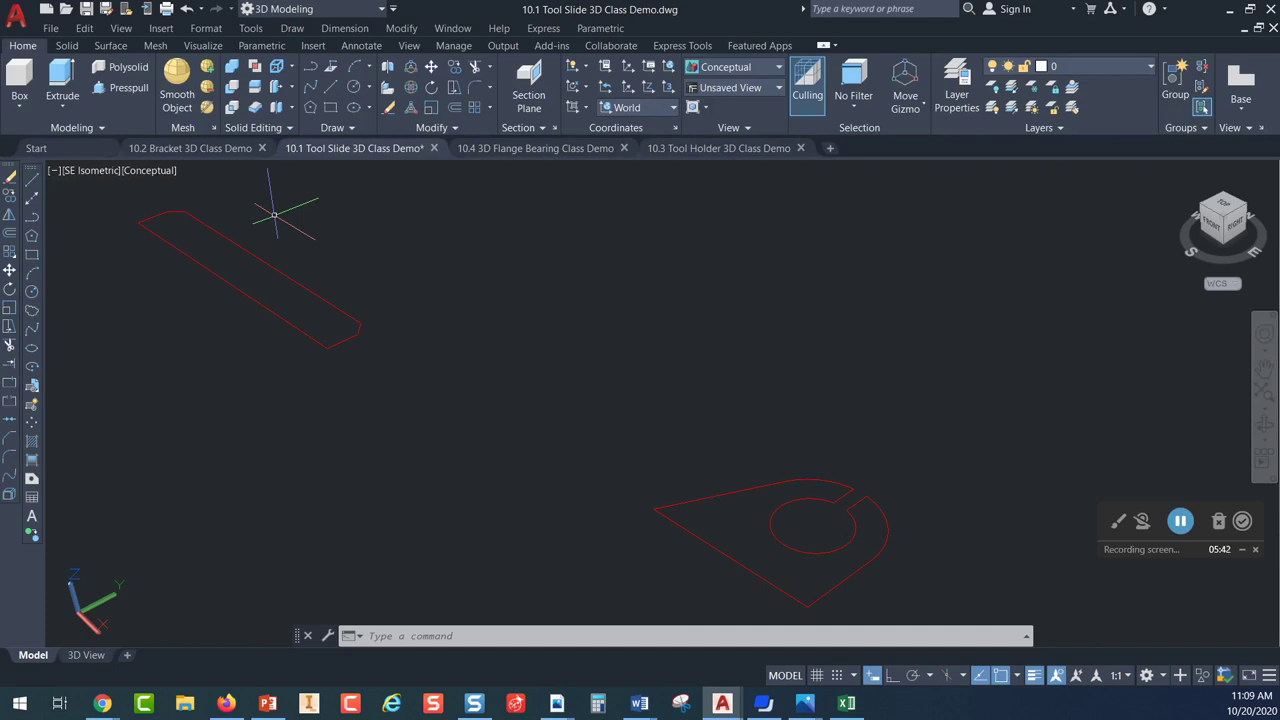
Presspull the enclosed area of the copied bar profile to a height of 3 inches
middle_click_drag(277, 217, 332, 342)
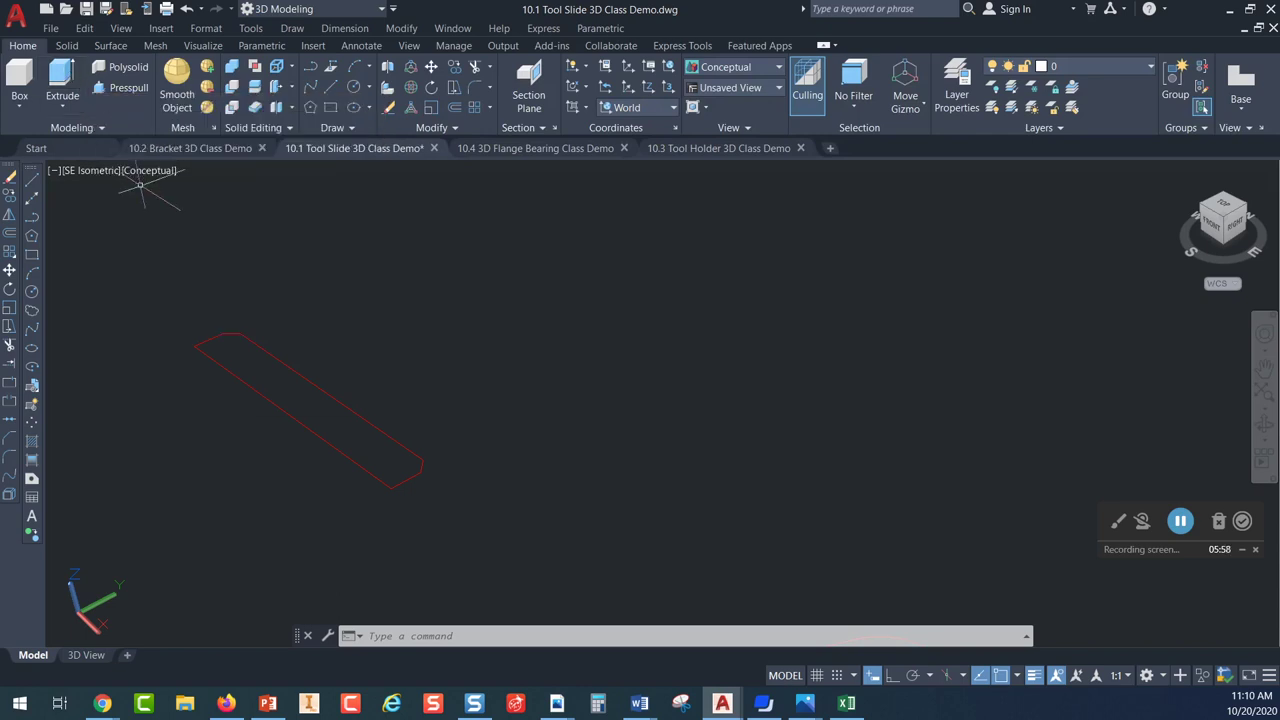
left_click(129, 90)
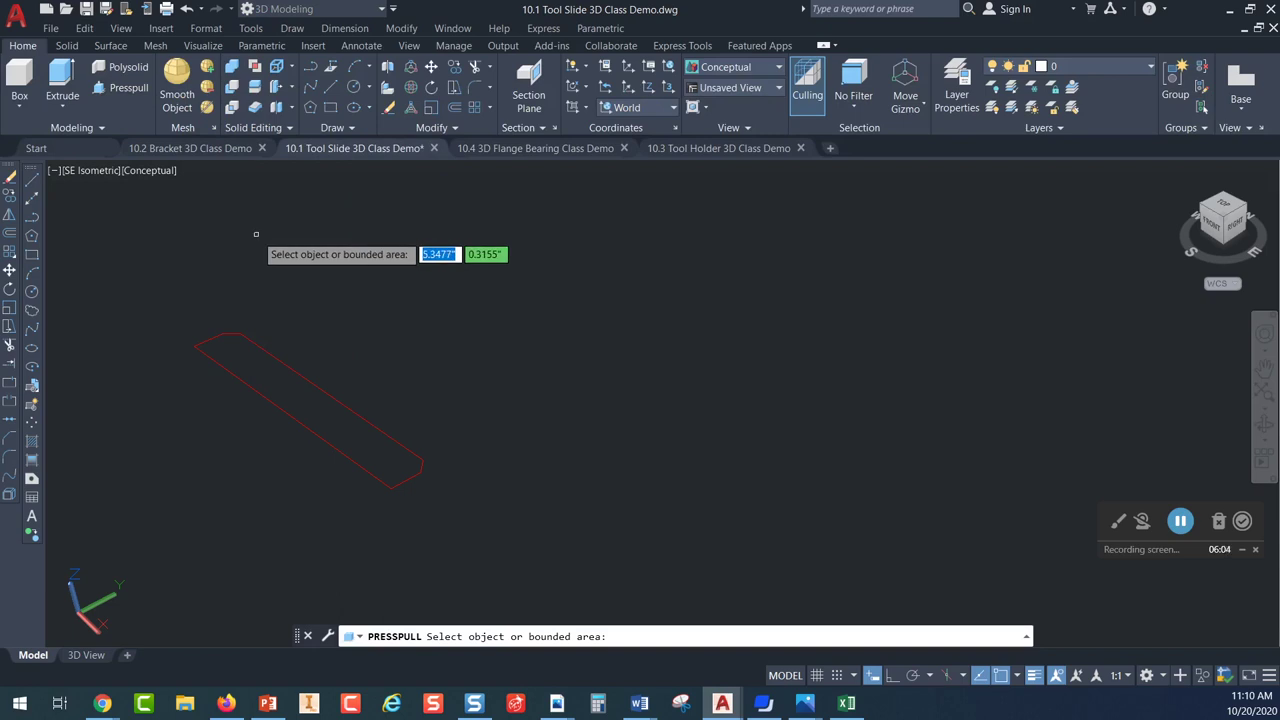
left_click(299, 399)
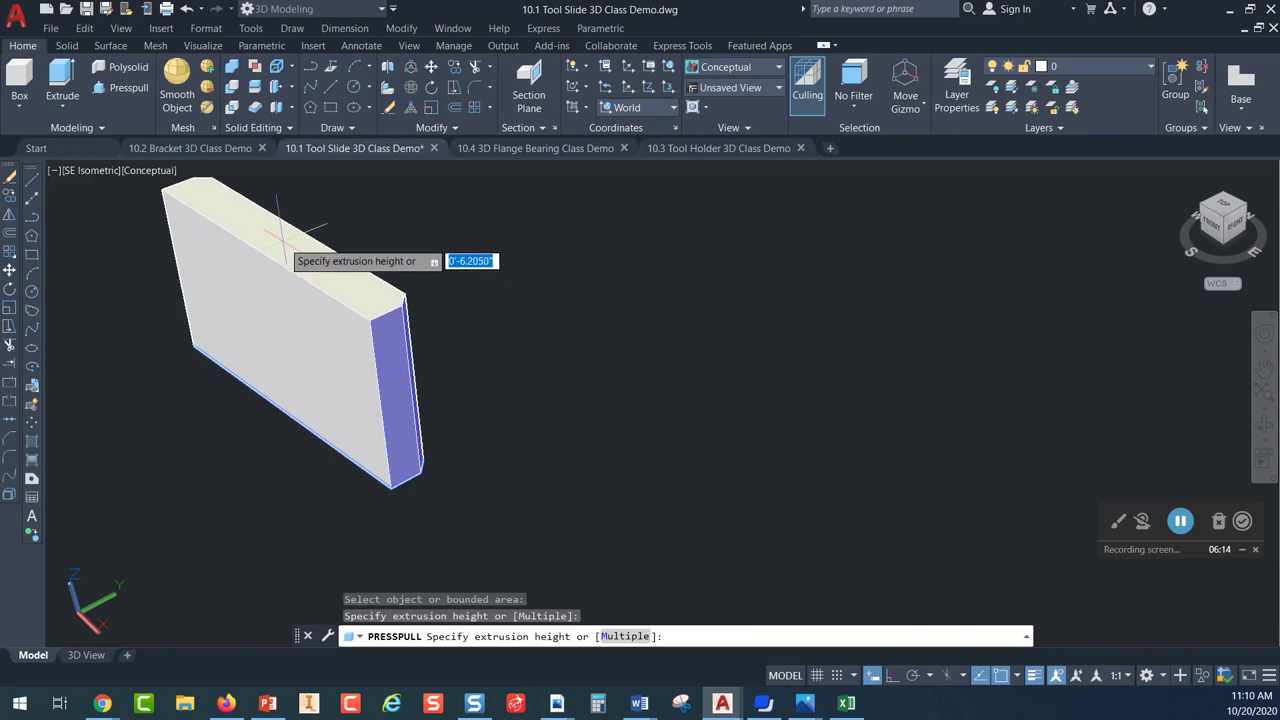
type("3")
key("Return")
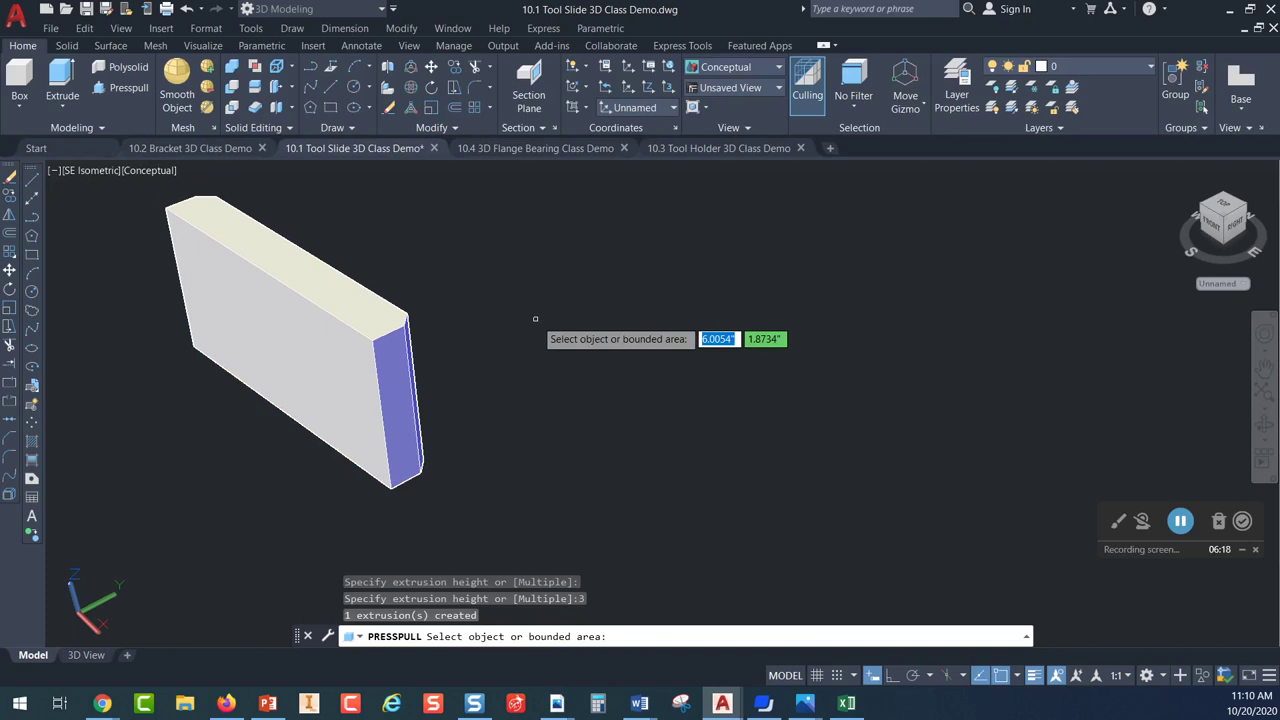
key("Return")
scroll(340, 348, "down", 3)
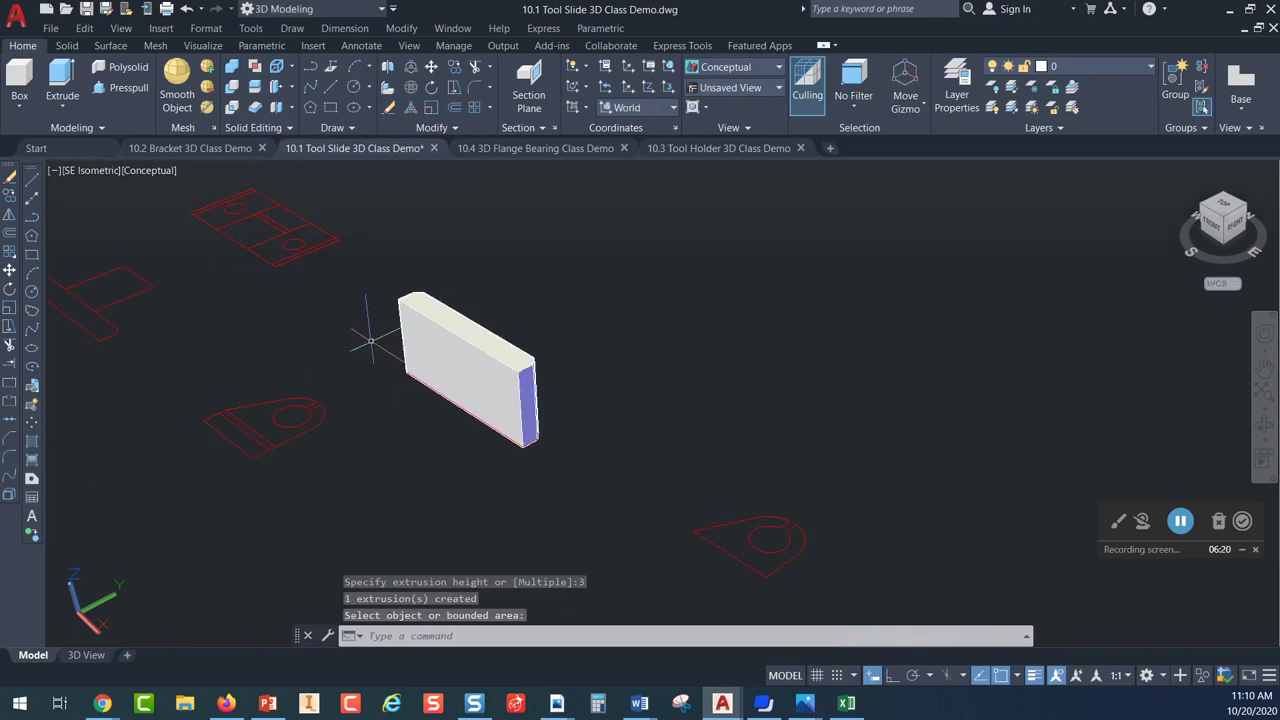
middle_click_drag(490, 389, 428, 312, "shift")
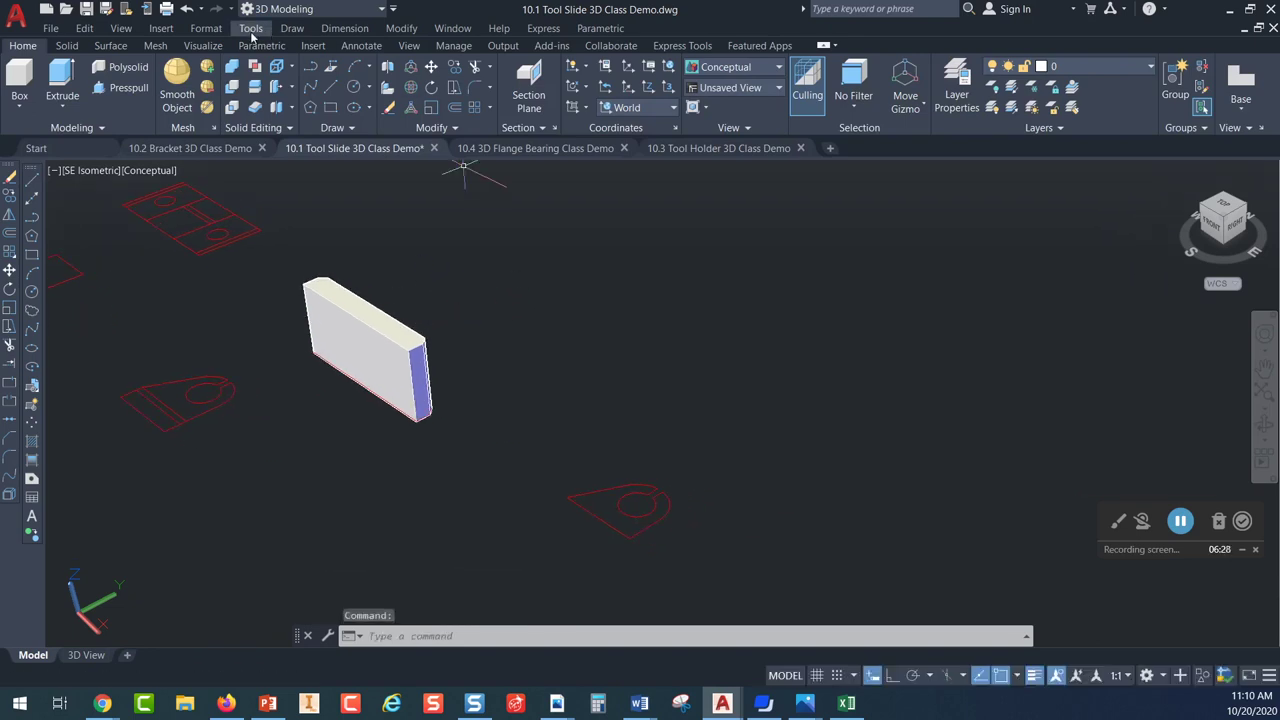
Undo the view changes and the presspull of the bar profile
left_click(188, 12)
left_click(188, 12)
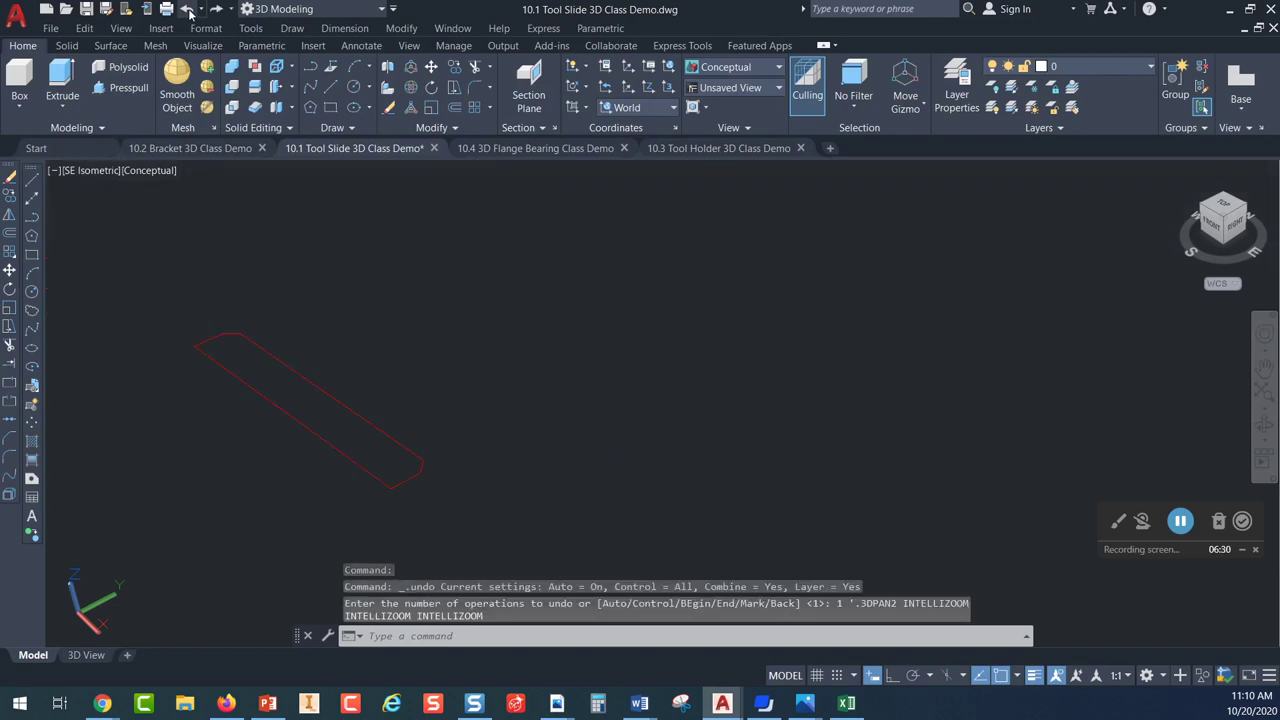
left_click(58, 76)
left_click(309, 316)
left_click(166, 383)
left_click(447, 429)
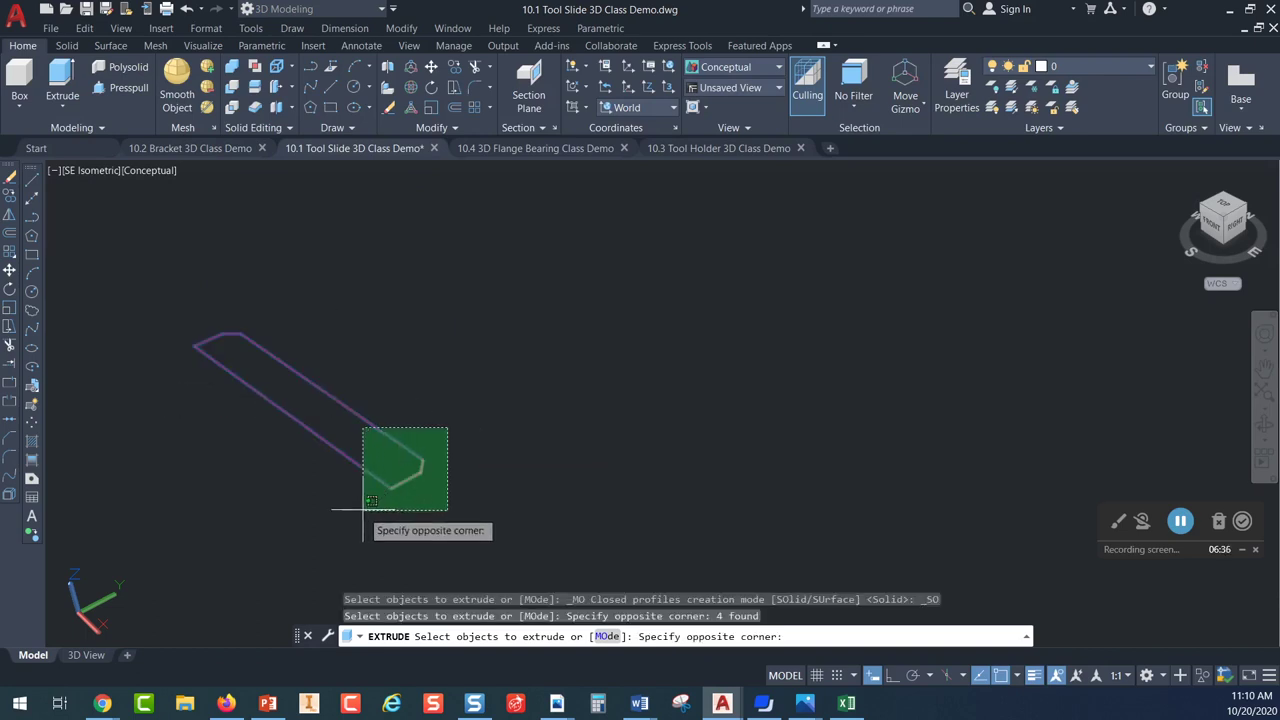
left_click(355, 500)
right_click(470, 387)
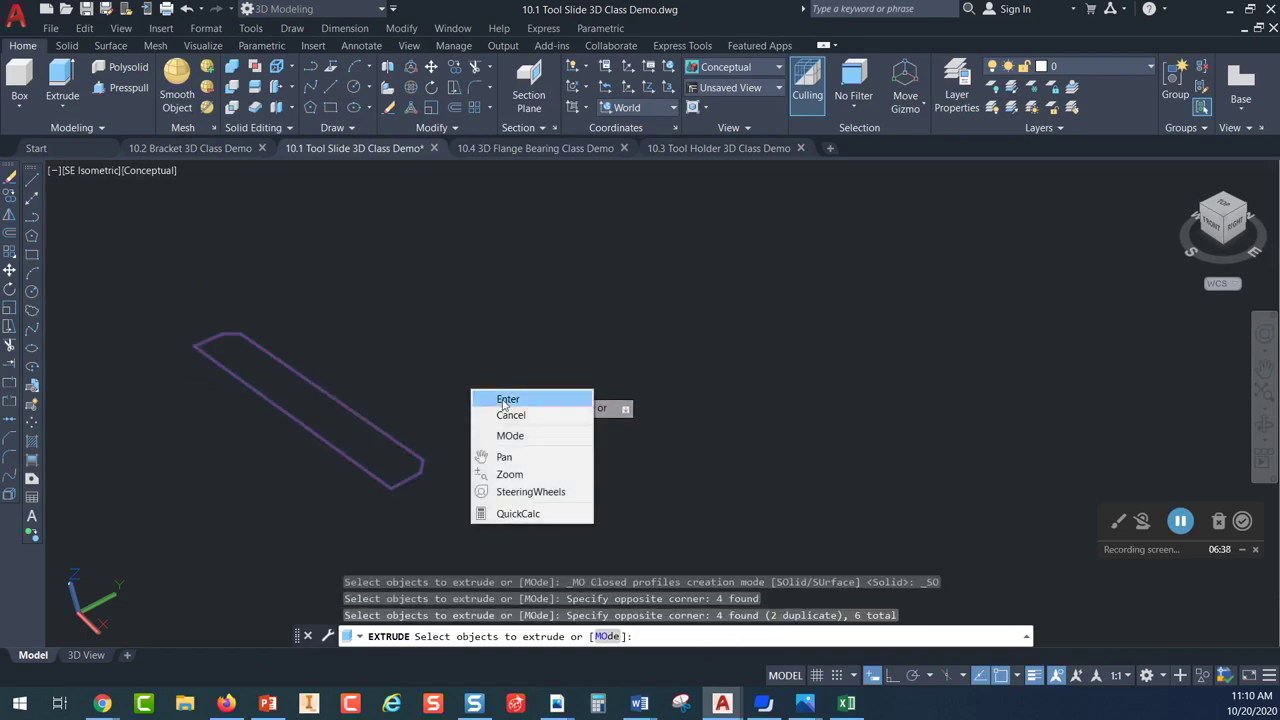
left_click(507, 397)
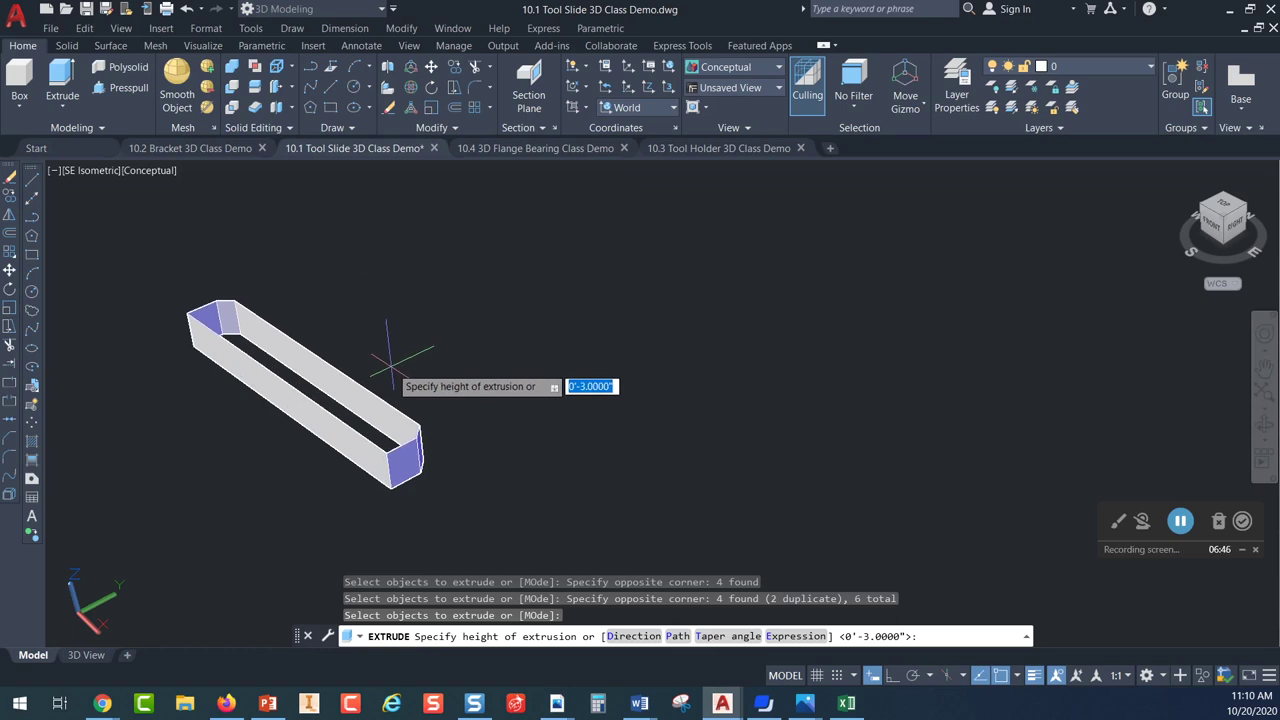
key("Escape")
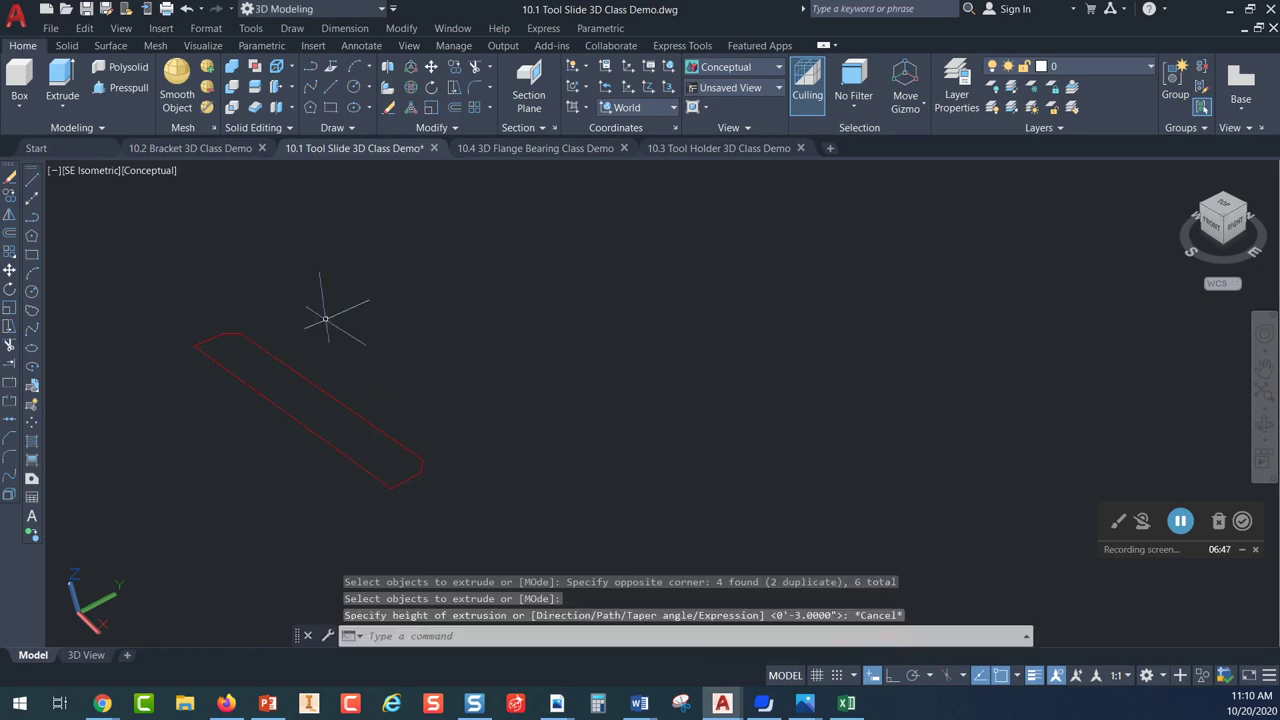
Turn the copied bar profile into a 3-inch-high solid with Presspull
left_click(130, 88)
left_click(290, 395)
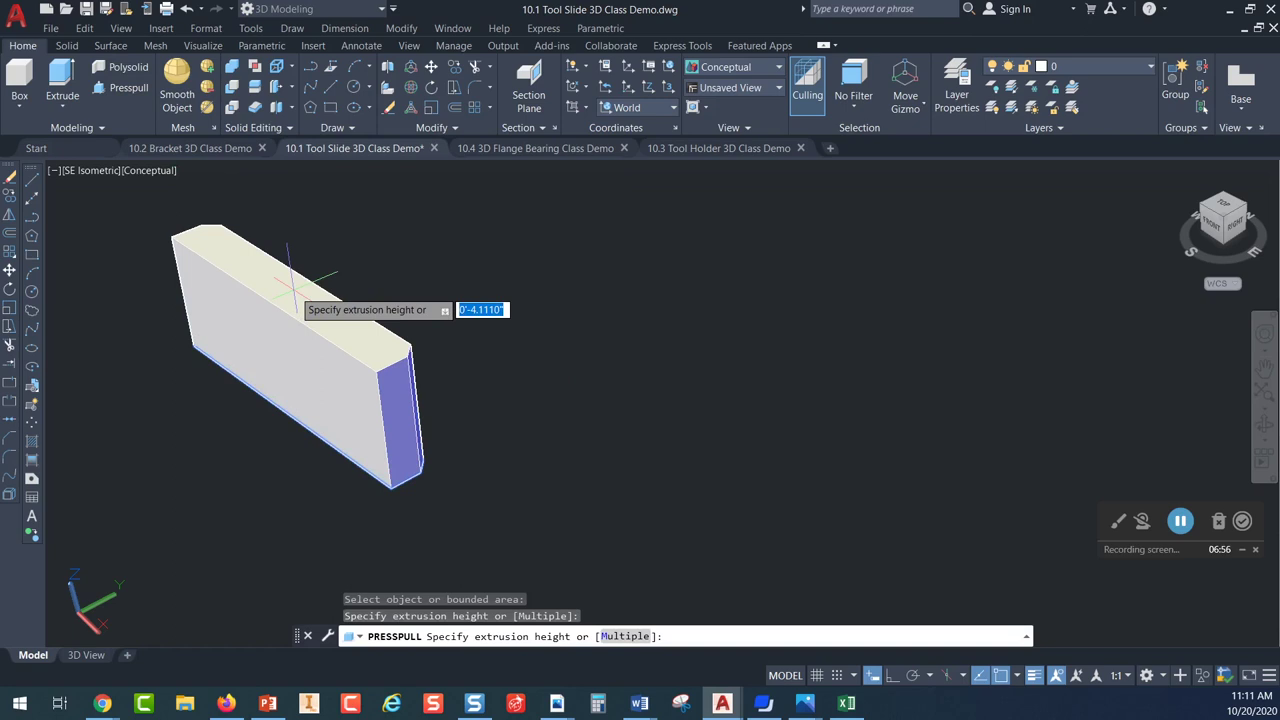
type("3")
key("Return")
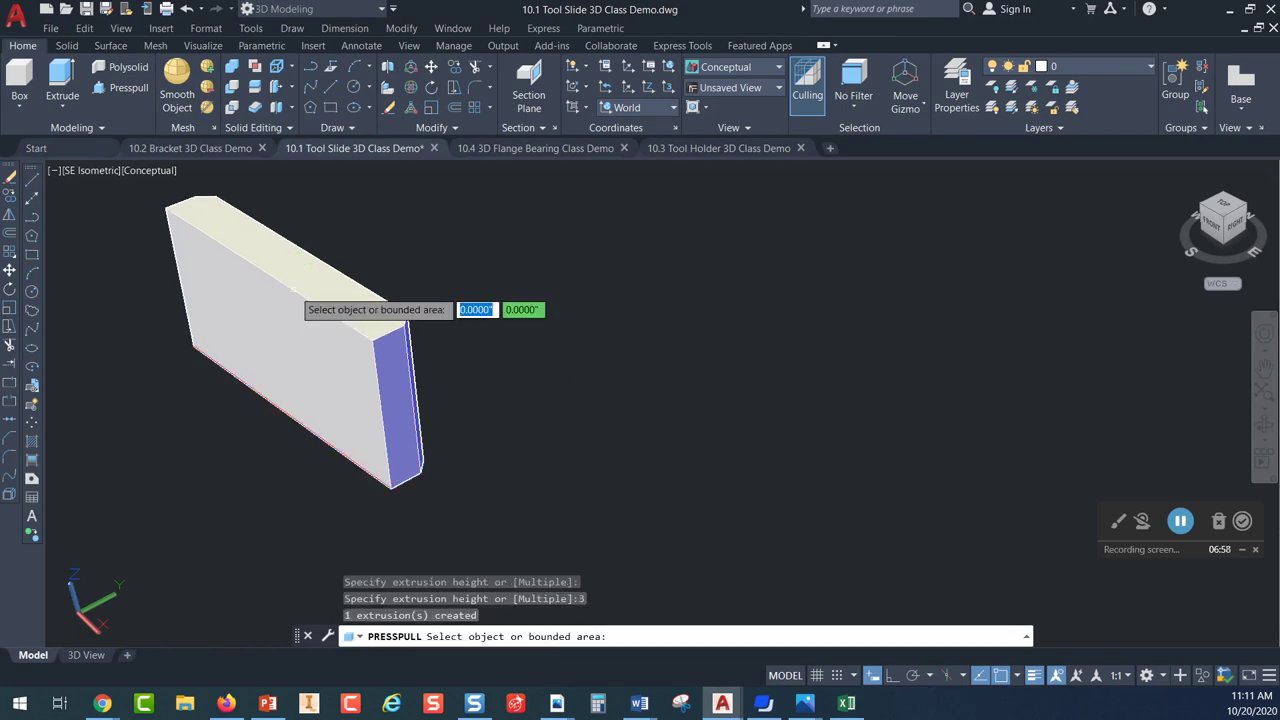
Presspull the copied clamp profile's area around the slotted hole to a height of 2.250 inches
scroll(403, 289, "down", 3)
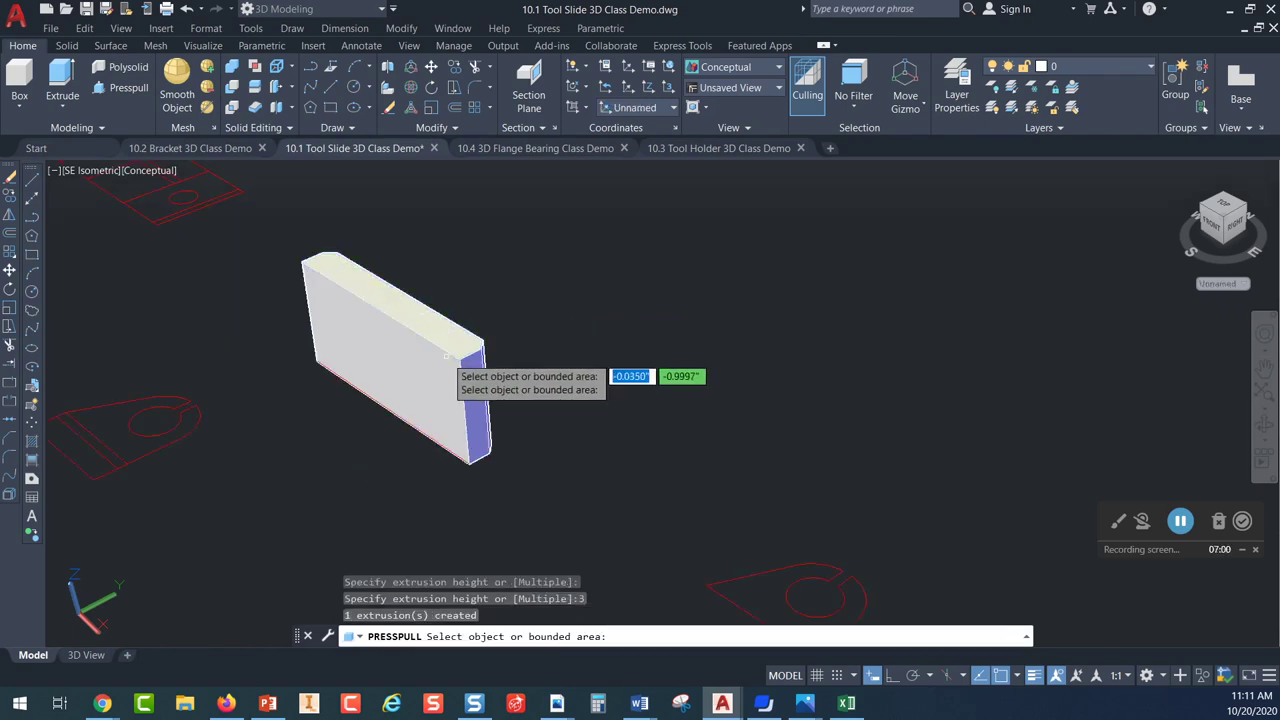
scroll(452, 352, "down", 2)
middle_click_drag(485, 350, 405, 342)
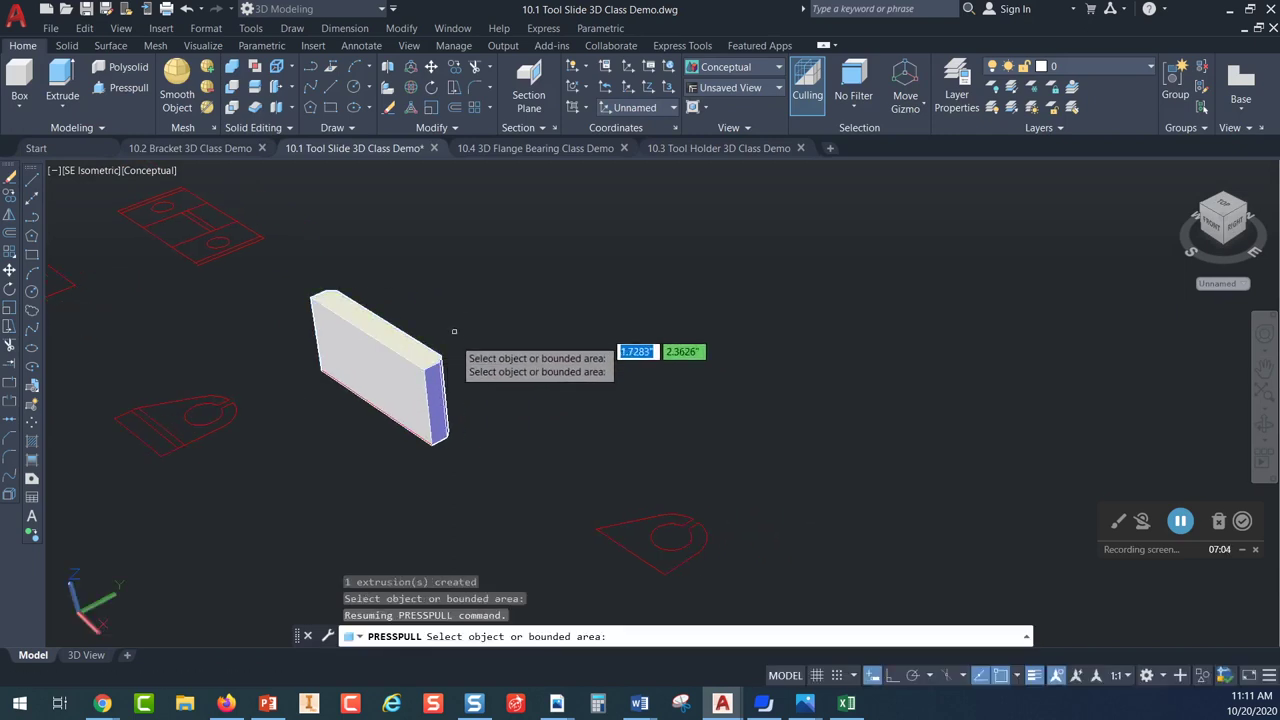
mouse_move(508, 389)
middle_mouse_down()
mouse_move(494, 354)
mouse_move(456, 333)
middle_mouse_up()
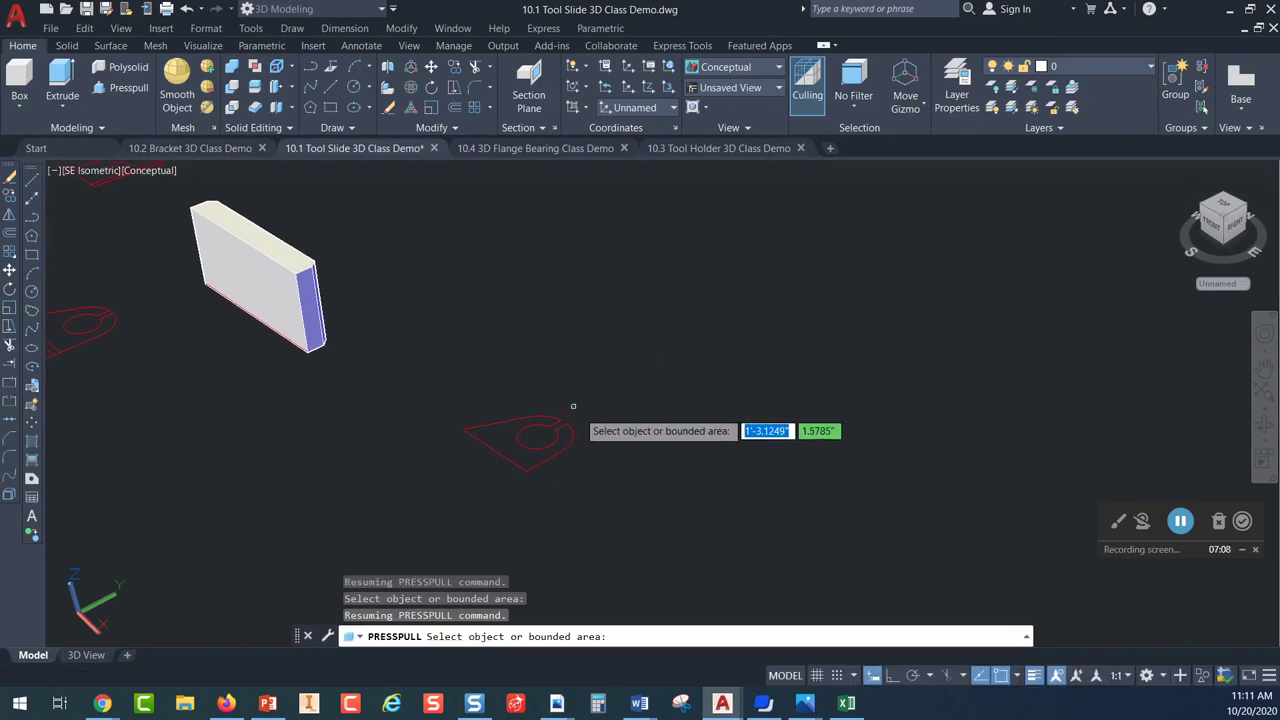
scroll(575, 415, "up", 2)
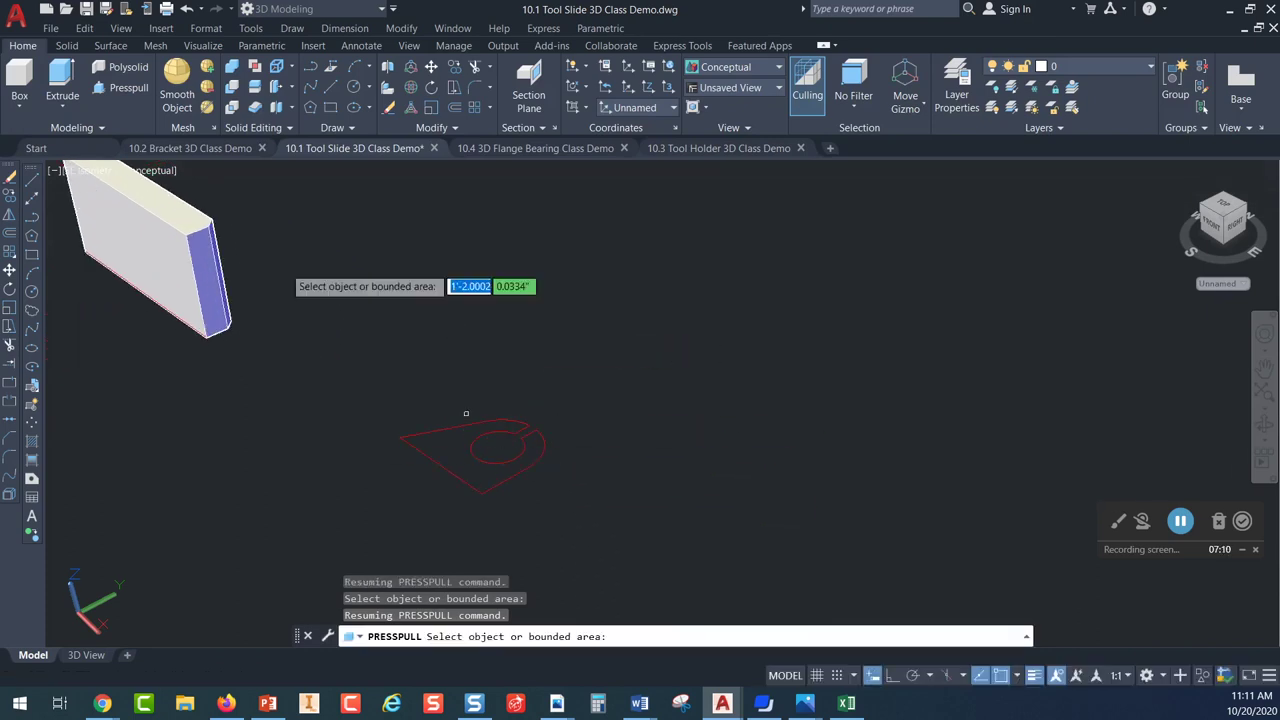
left_click(134, 90)
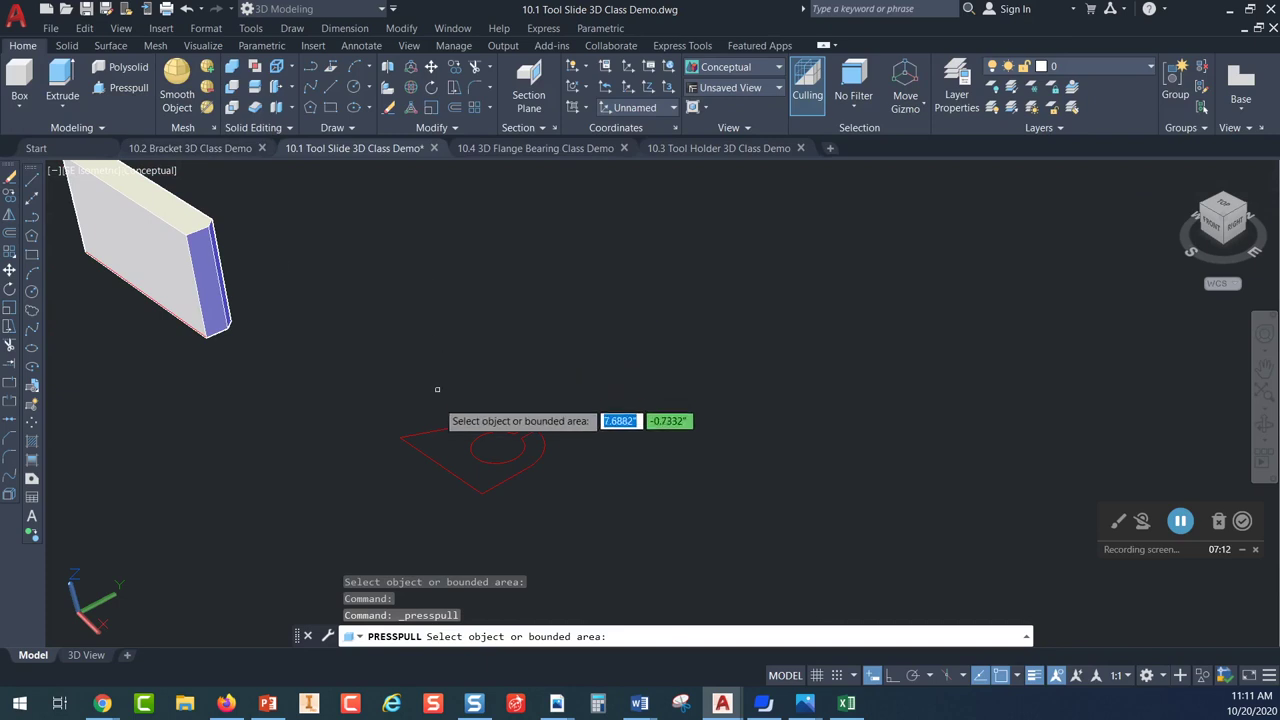
left_click(450, 444)
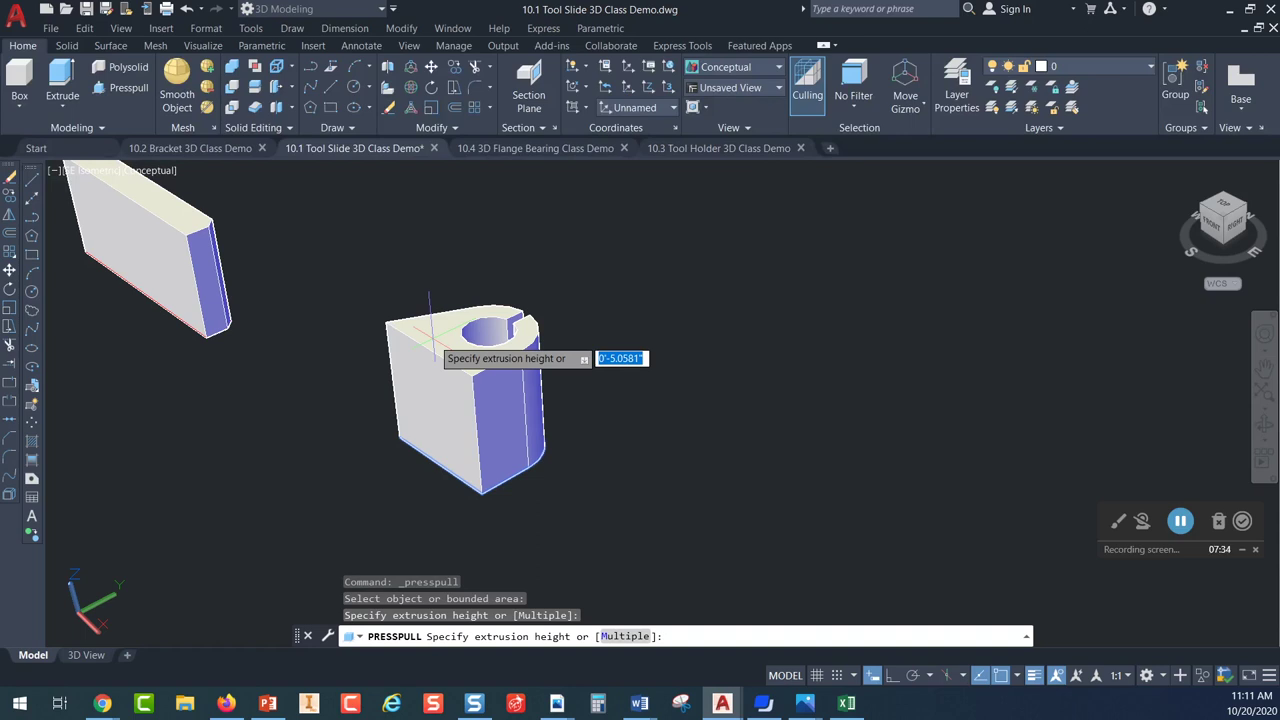
type("2.250")
key("Return")
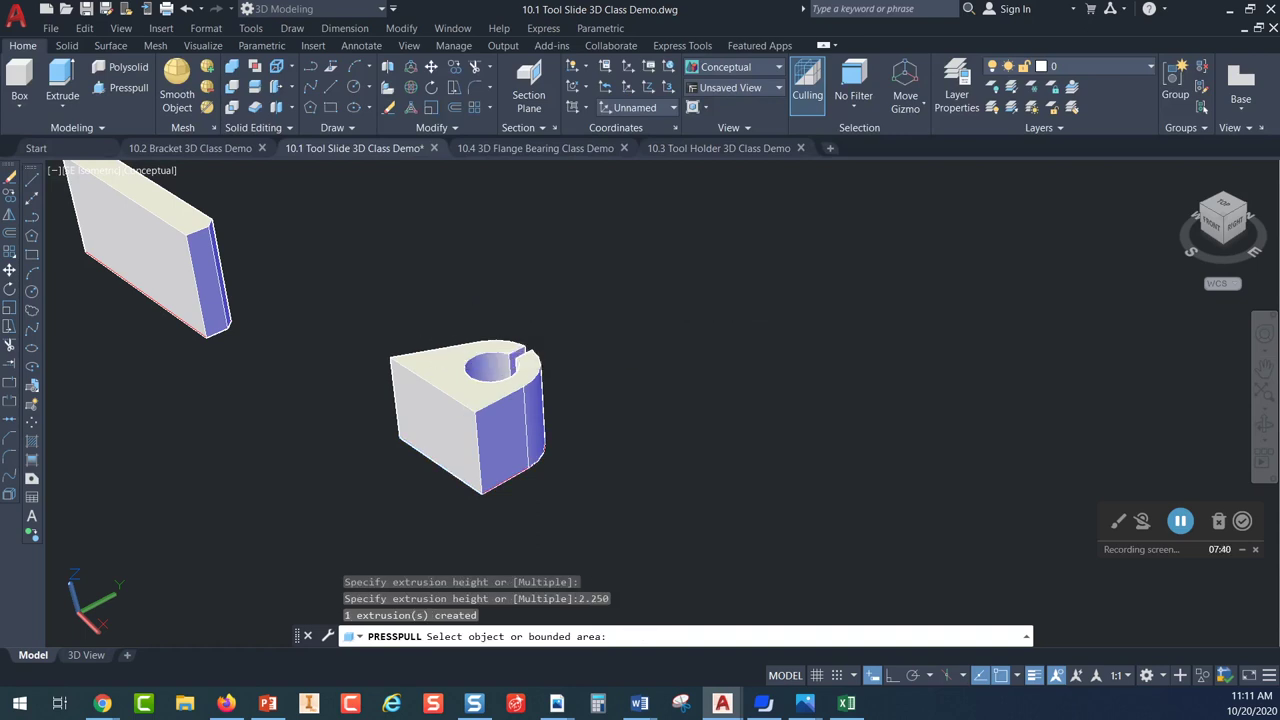
key("Return")
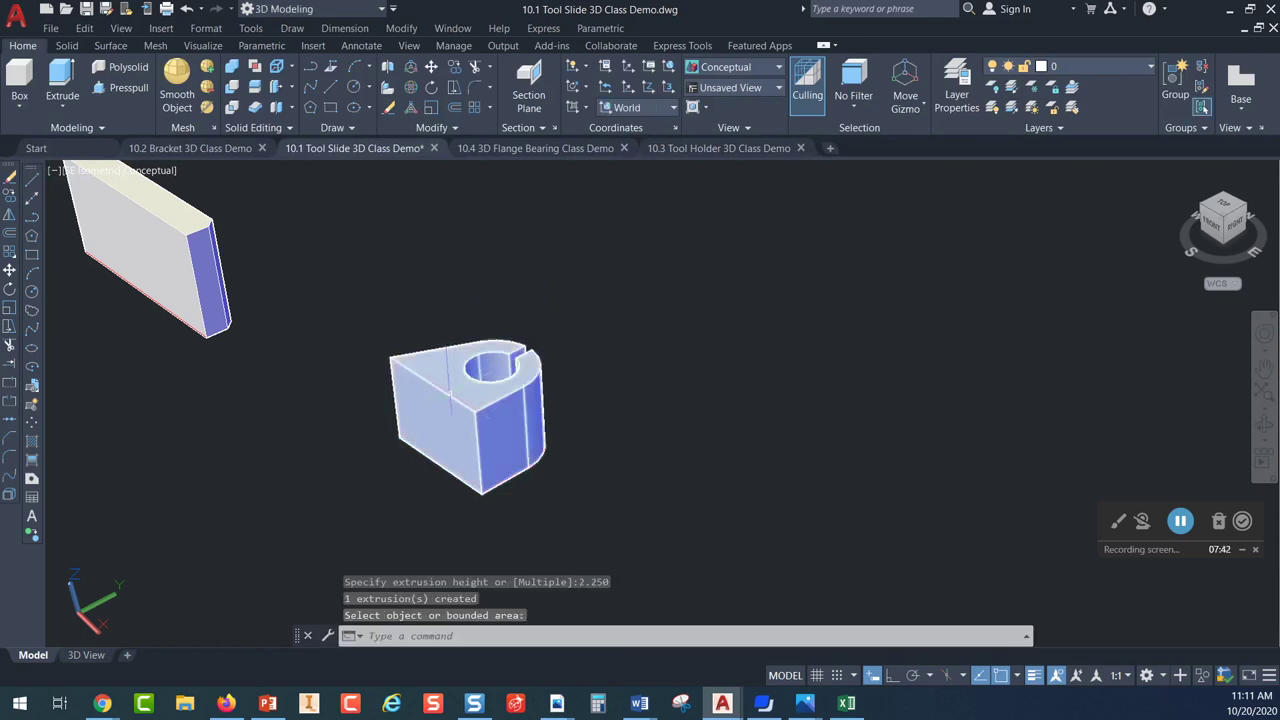
Convert the copied clamp profile's outline with the slotted hole into a single region
scroll(437, 375, "down", 2)
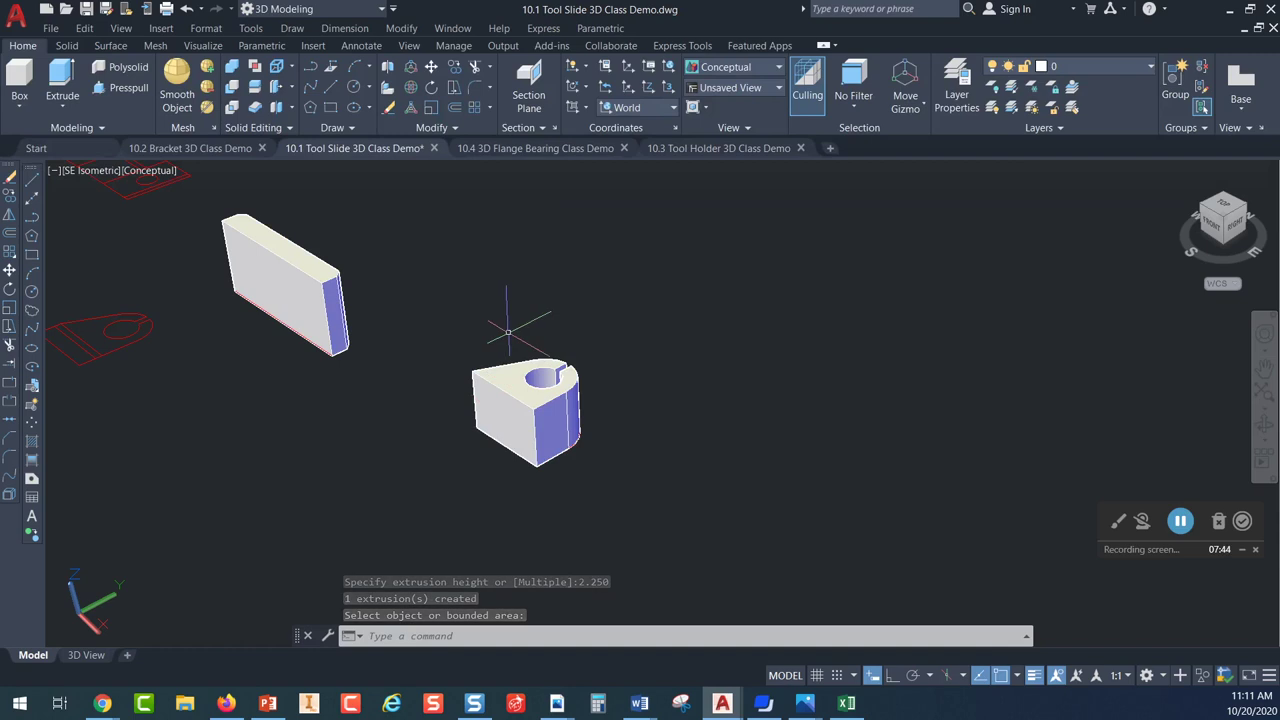
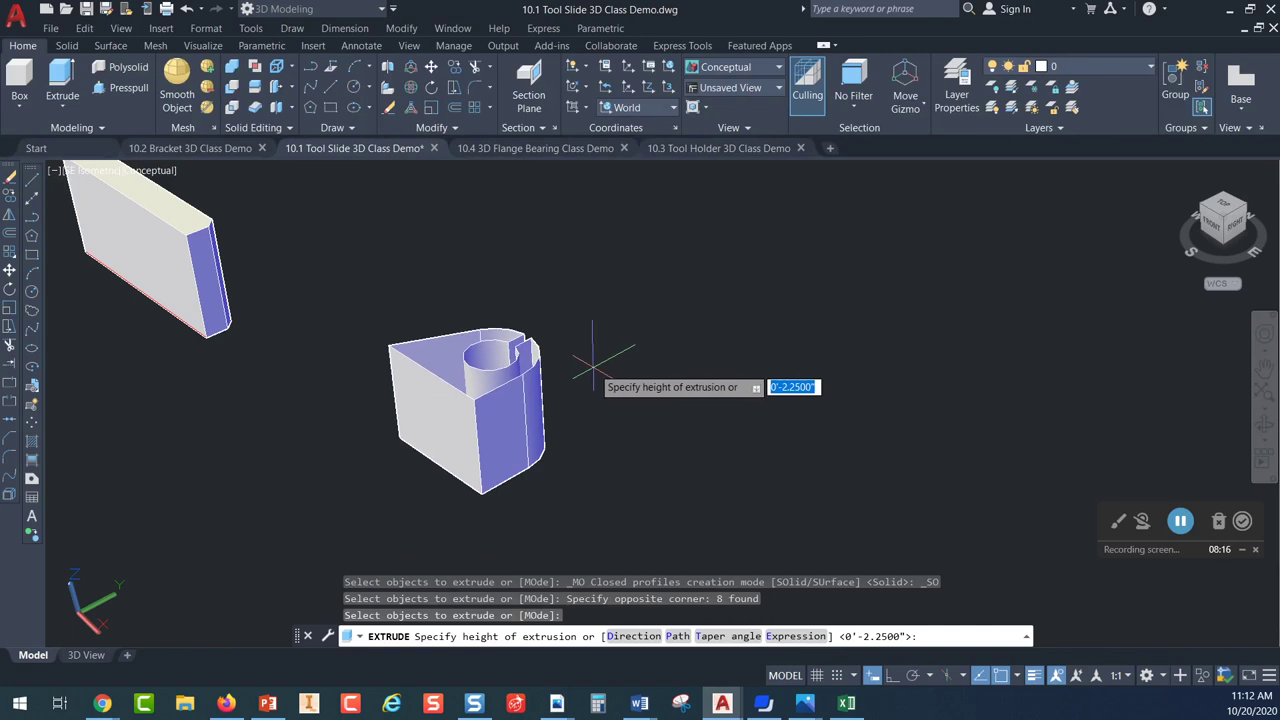
key("Escape")
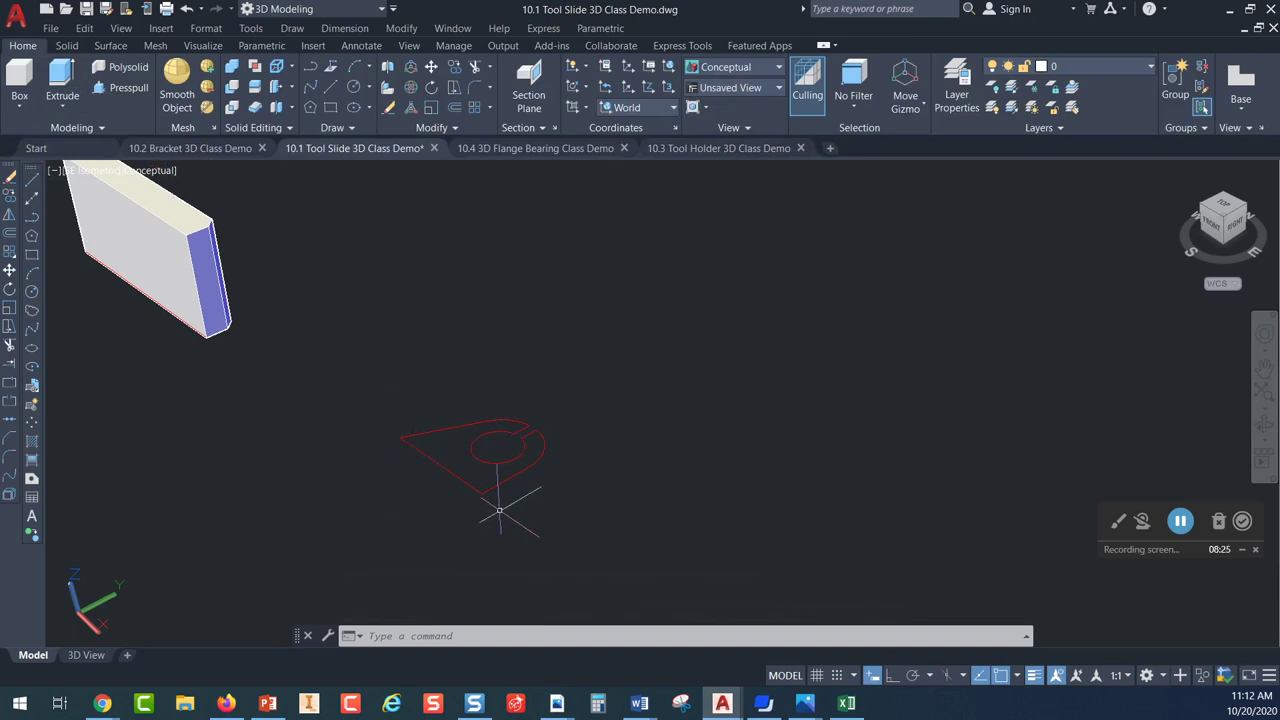
left_click(352, 130)
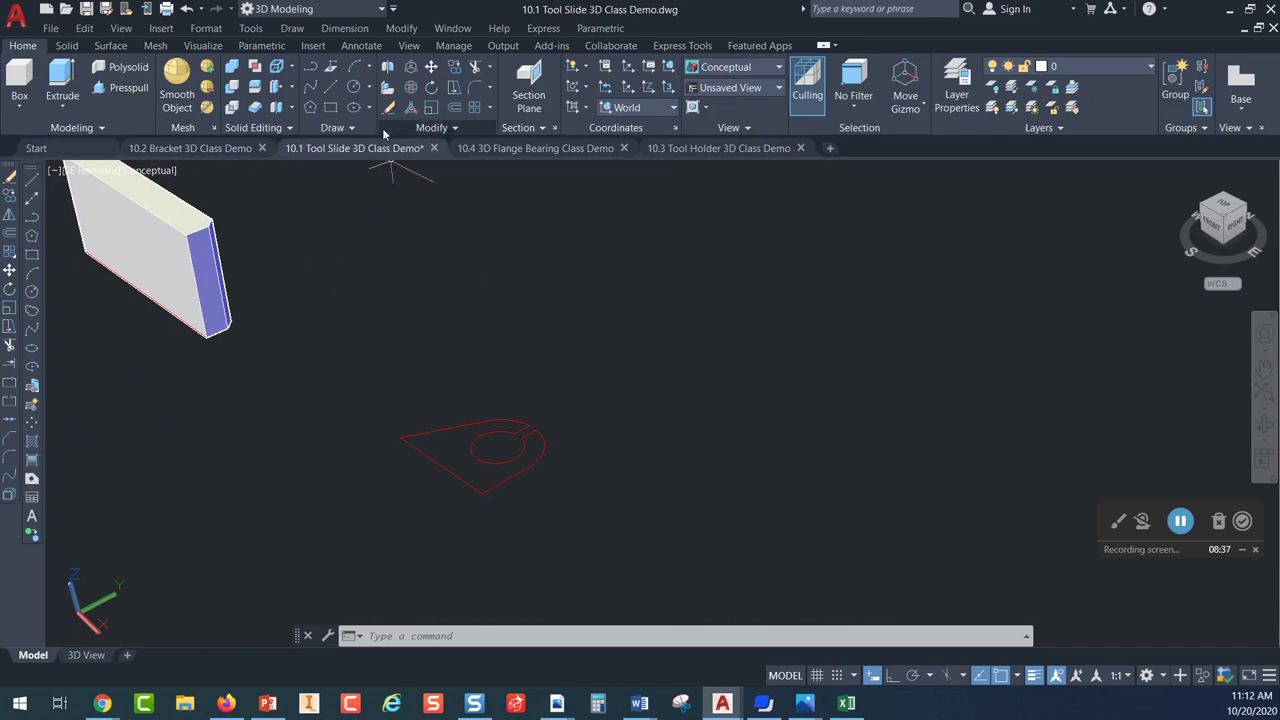
left_click(340, 128)
left_click(369, 170)
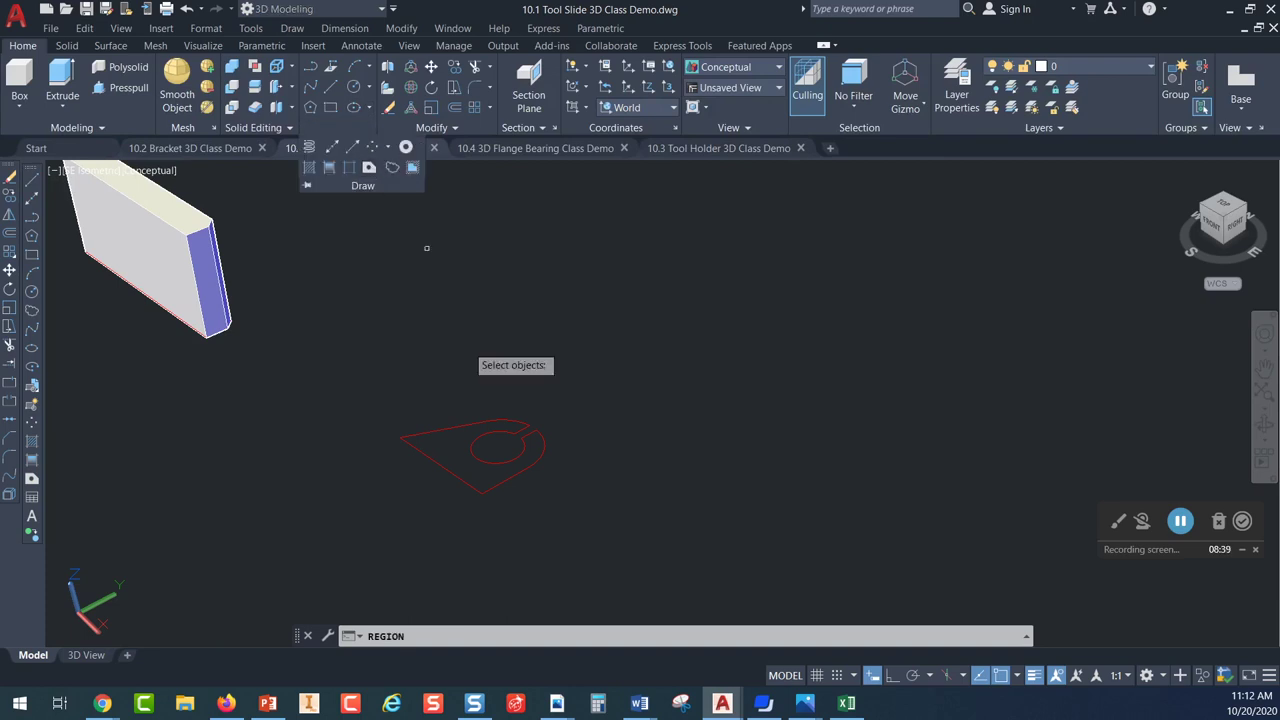
left_click(365, 327)
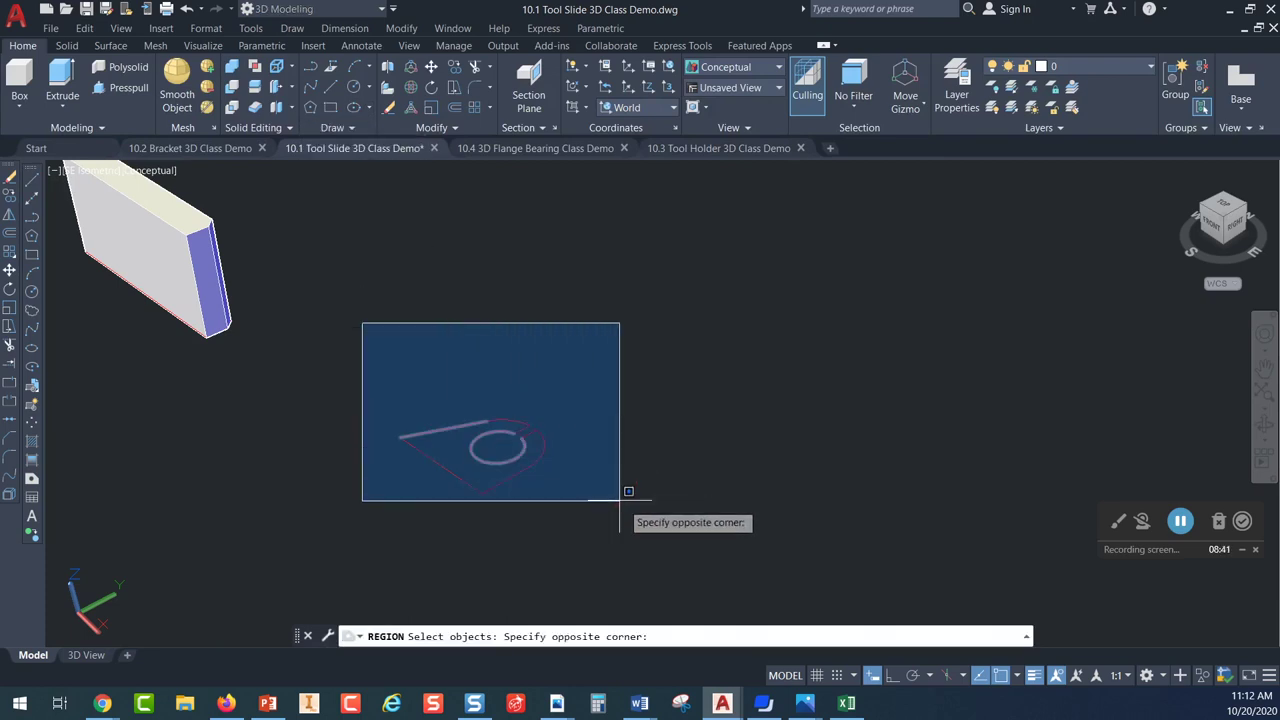
left_click(638, 545)
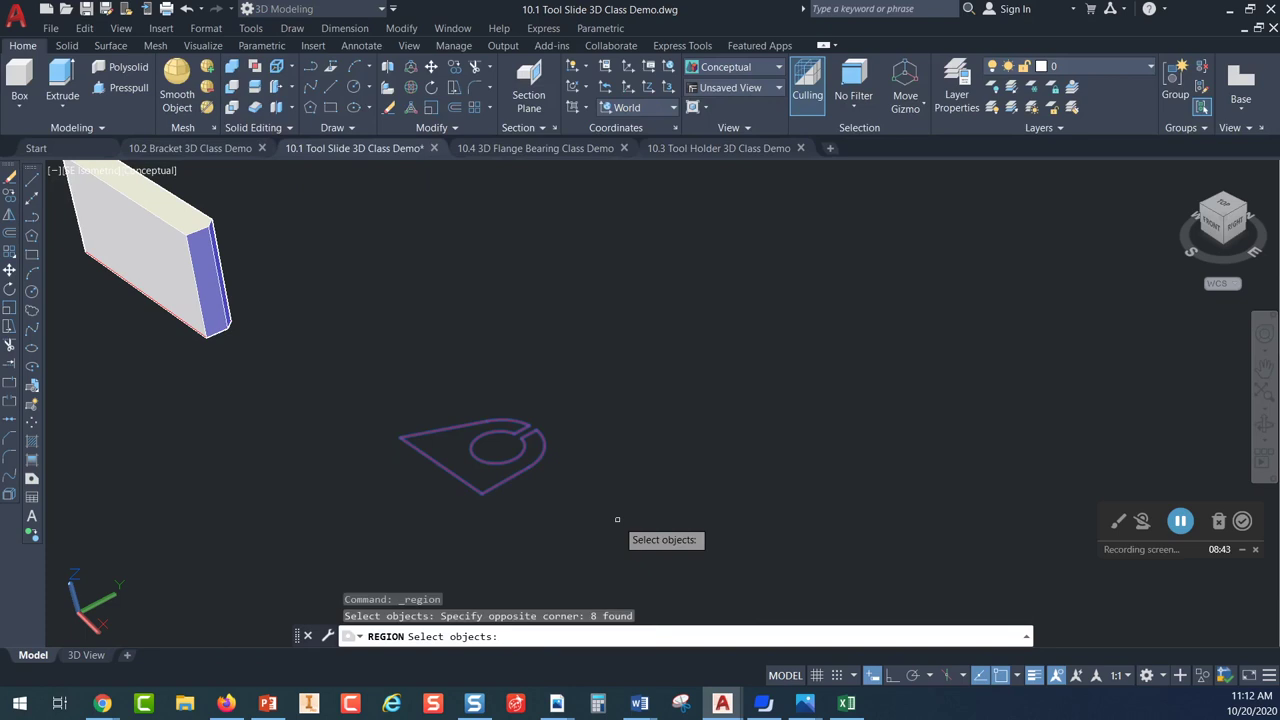
key("Return")
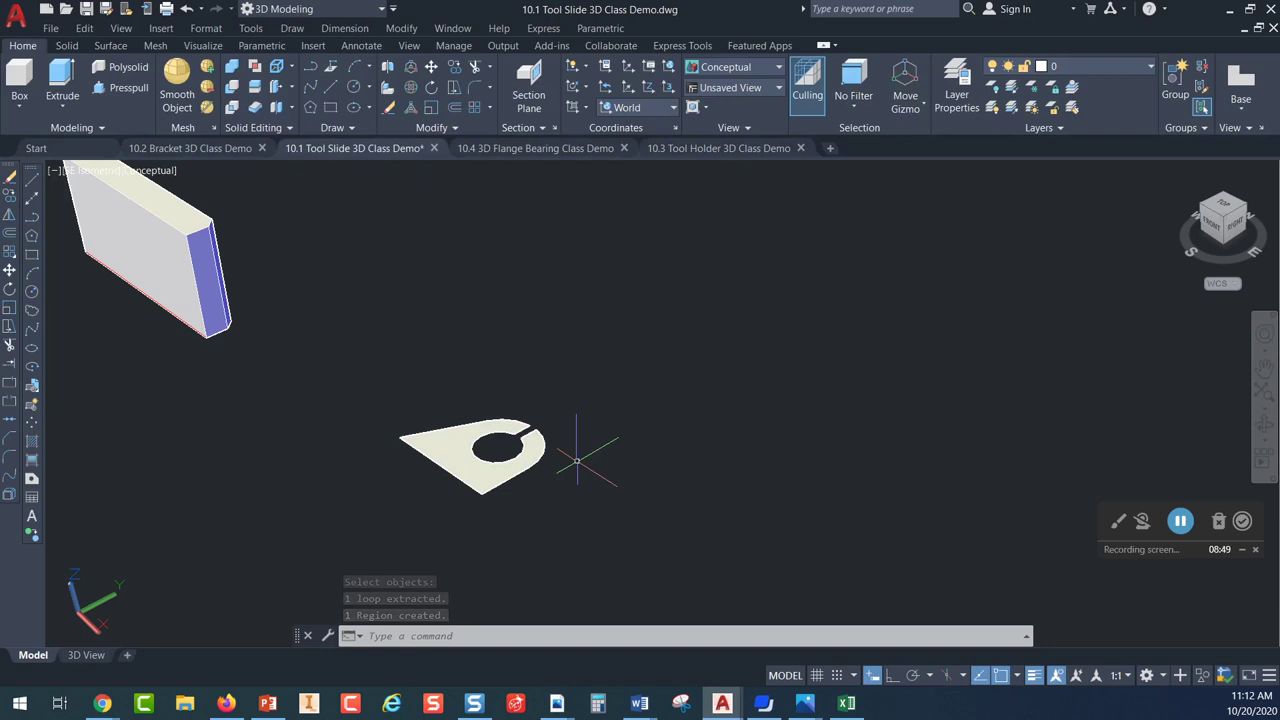
Extrude the clamp region to a height of 2.250 inches
left_click(62, 80)
left_click(446, 442)
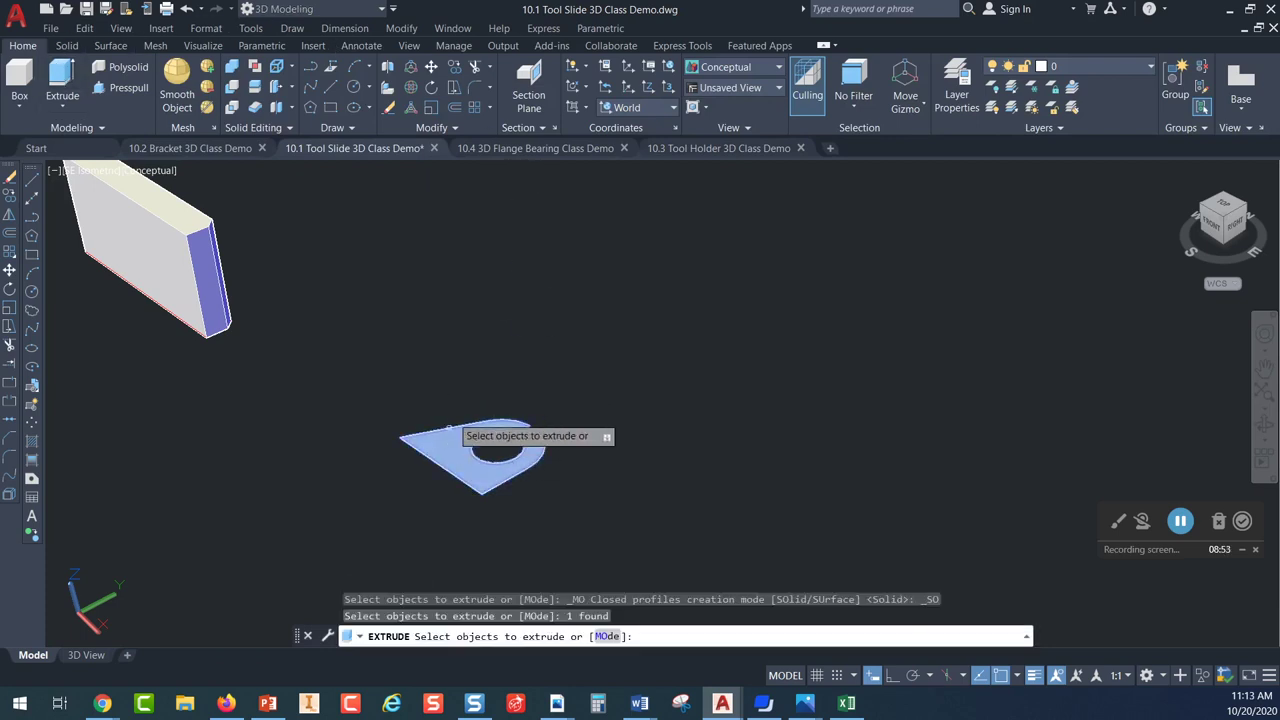
key("Return")
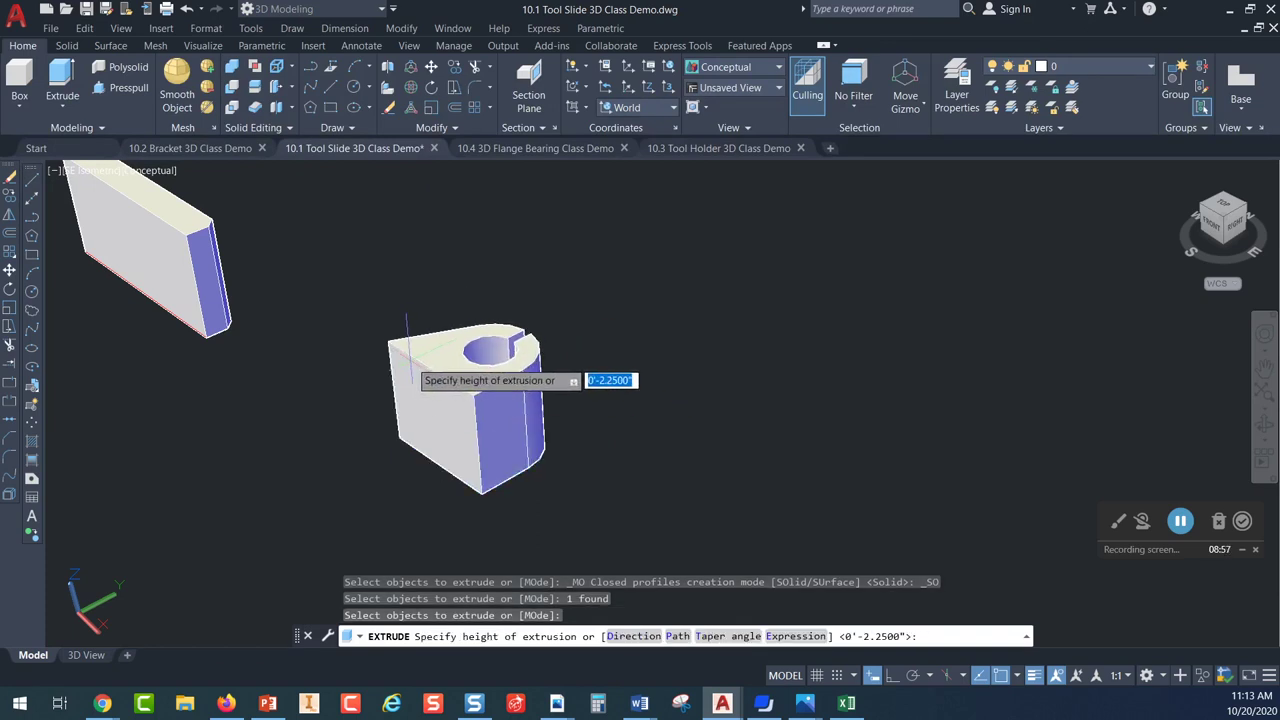
type("2.250")
key("Return")
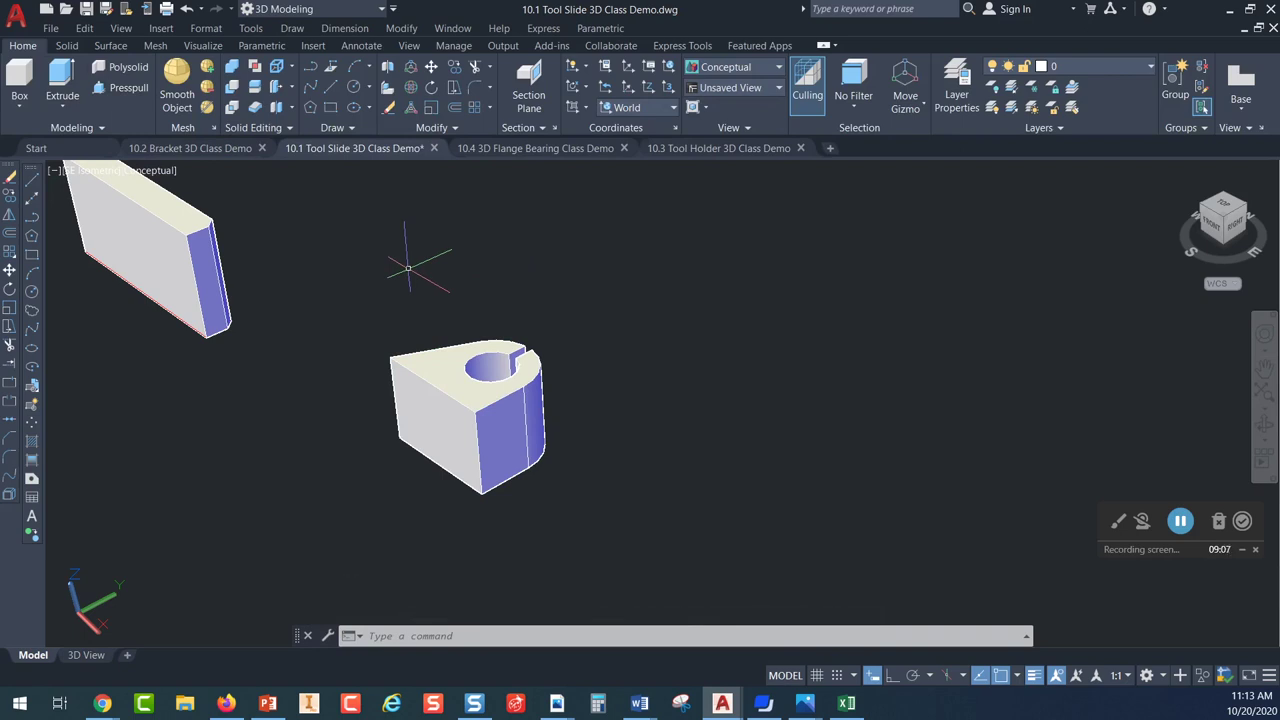
Switch the 3D view's projection from perspective to parallel
middle_click_drag(417, 271, 517, 322)
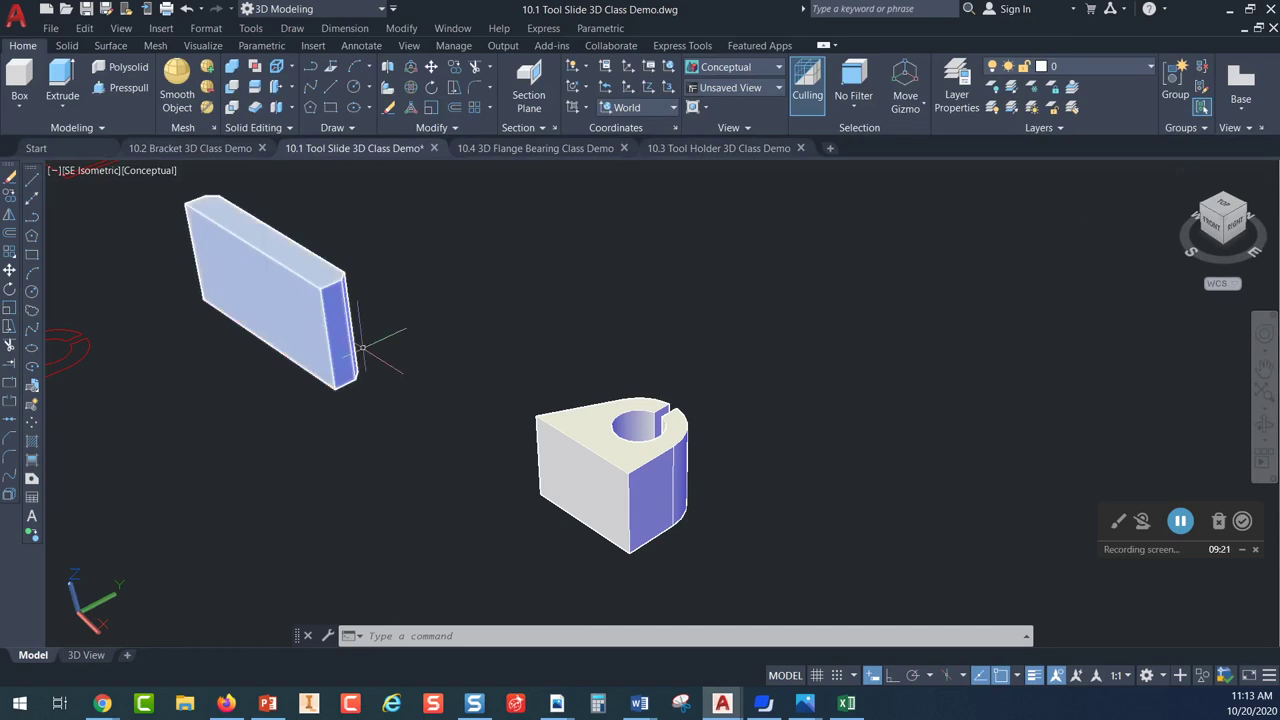
mouse_move(381, 352)
middle_mouse_down()
mouse_move(380, 374)
mouse_move(380, 362)
middle_mouse_up()
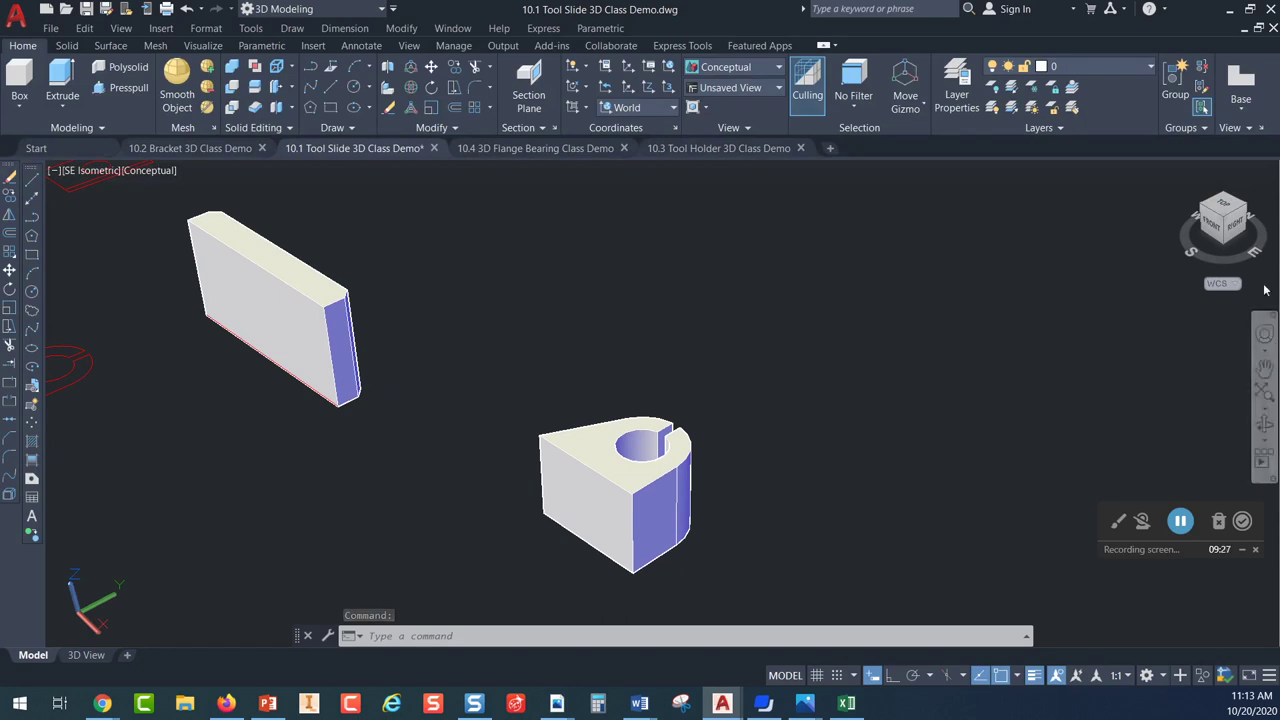
right_click(1222, 220)
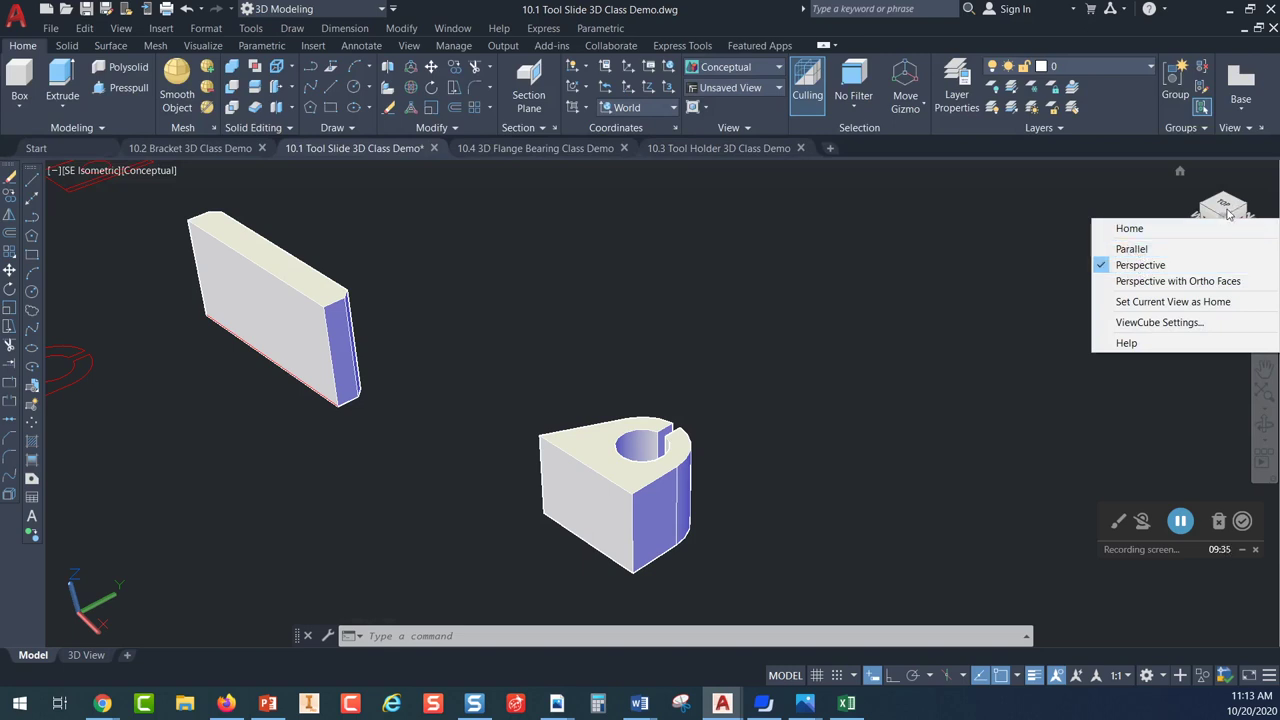
left_click(1131, 250)
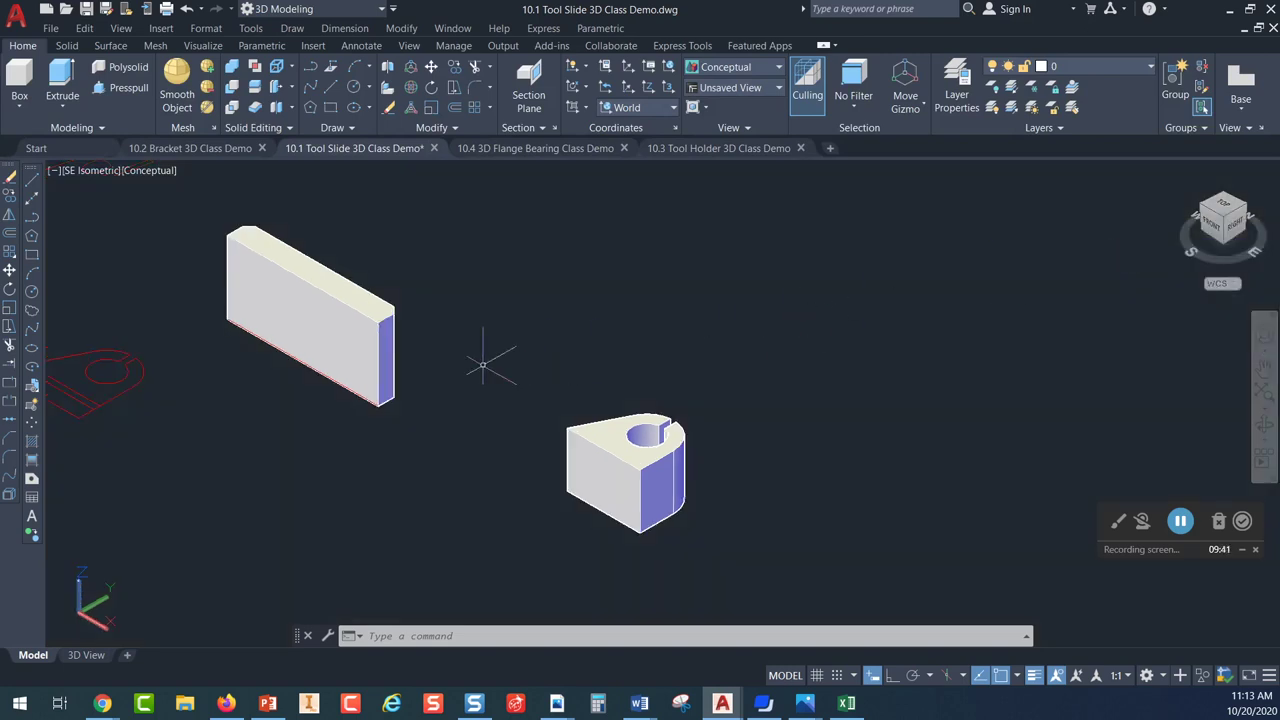
scroll(398, 368, "up", 3)
scroll(398, 368, "down", 2)
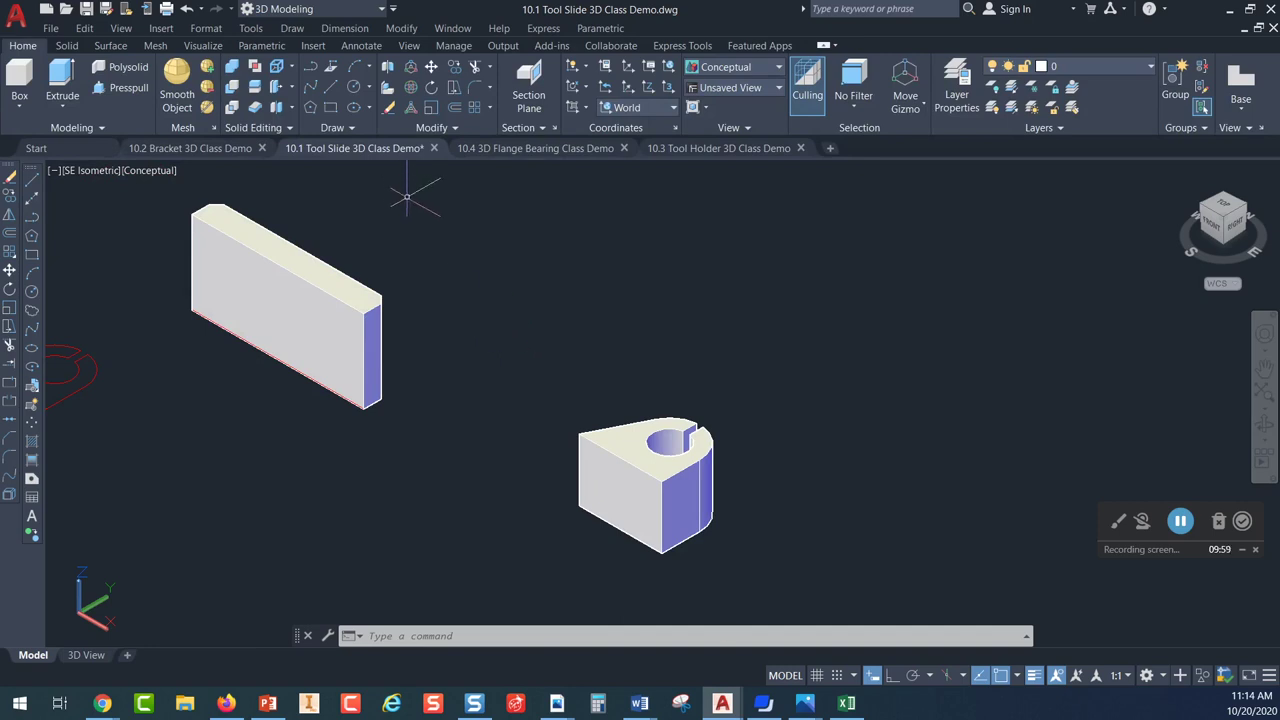
3D-rotate the bar solid 90 degrees about the X axis through the lower corner at its front right end
left_click(411, 88)
left_click(302, 266)
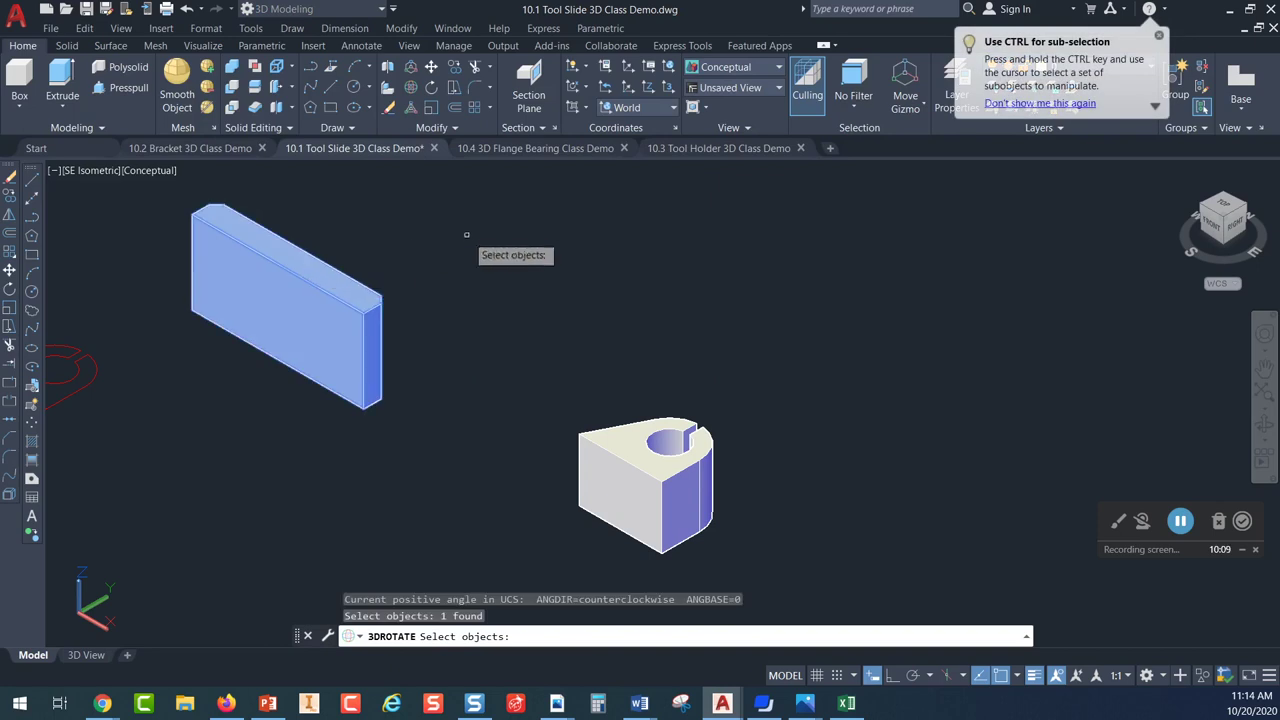
key("Return")
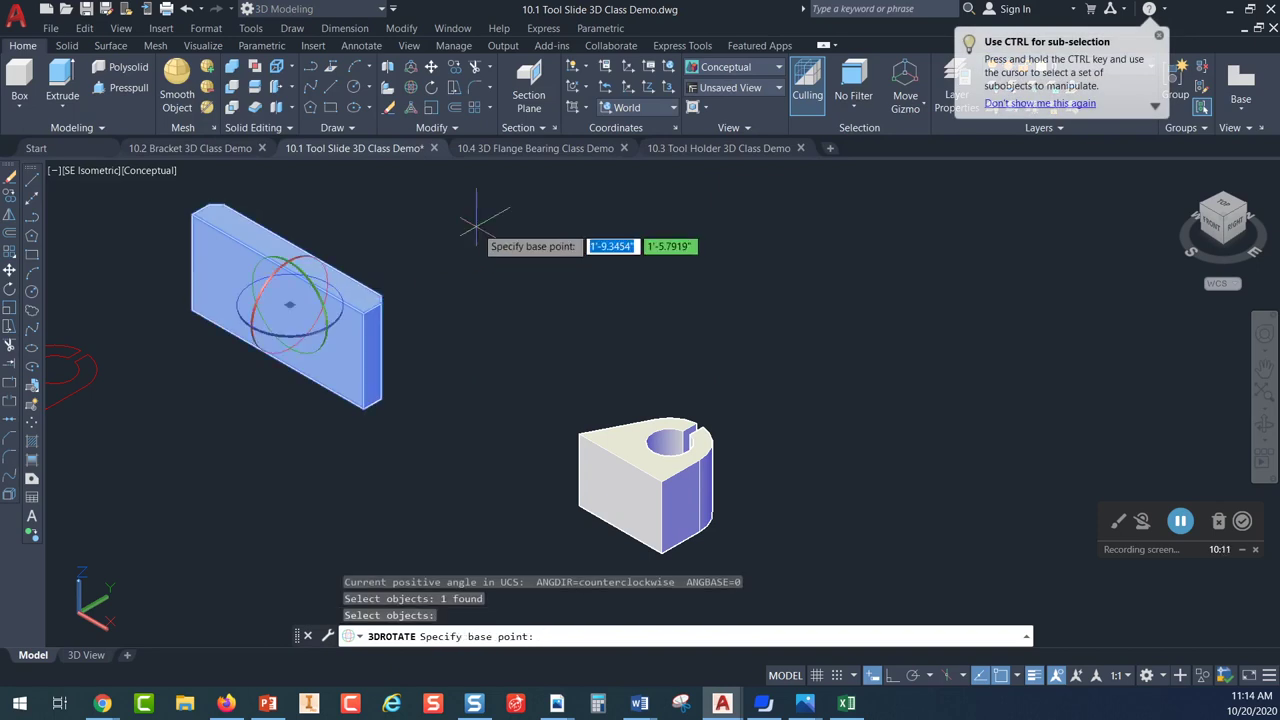
scroll(351, 381, "up", 2)
middle_click_drag(351, 381, 419, 438)
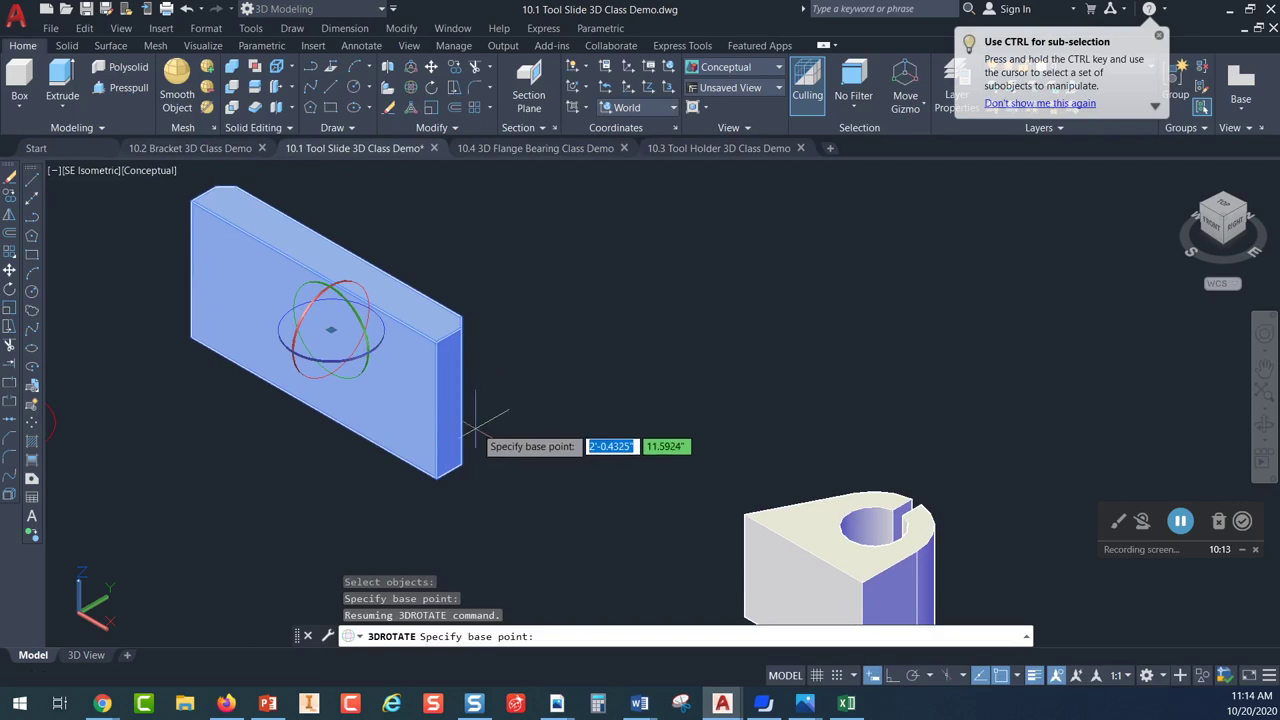
left_click(436, 479)
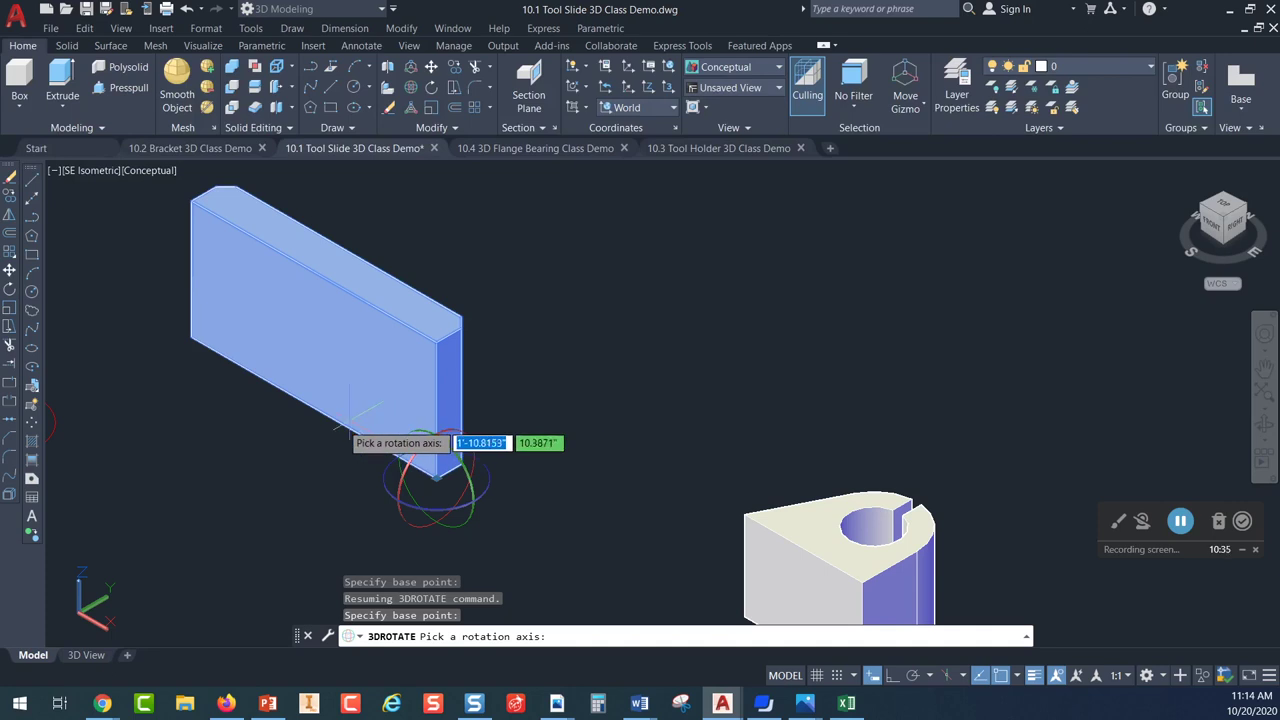
middle_click_drag(210, 538, 290, 449)
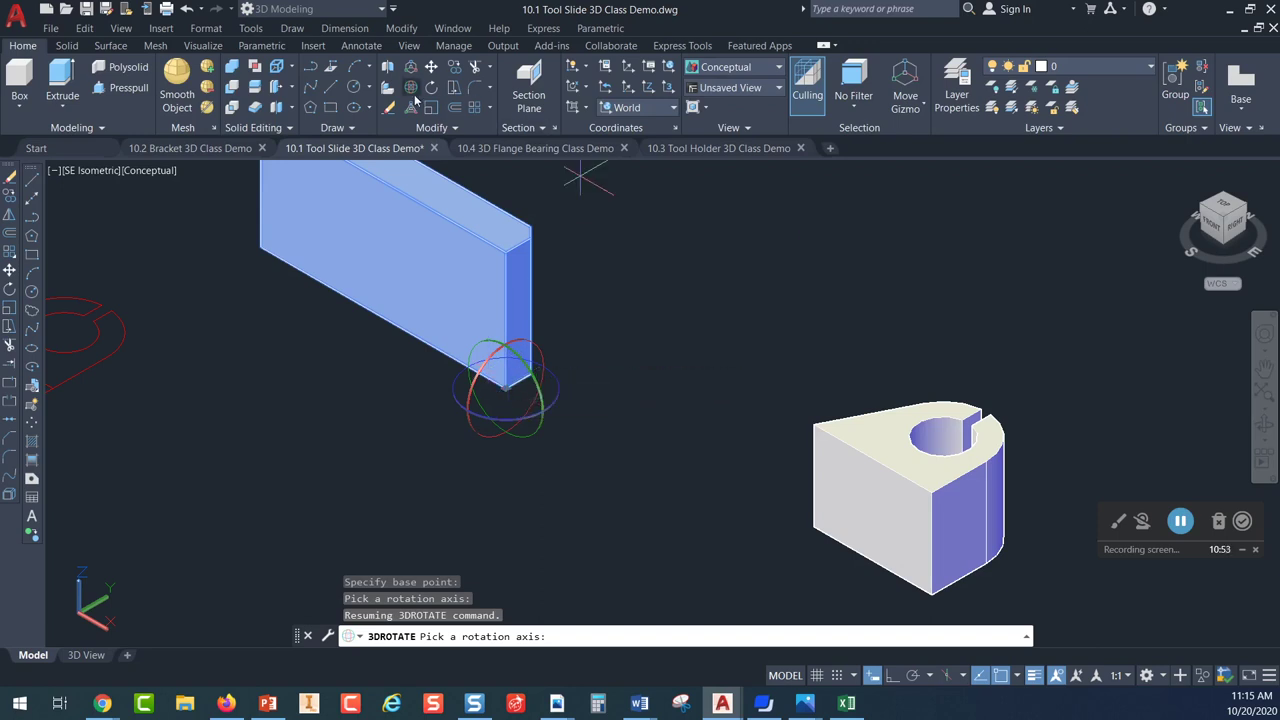
left_click(482, 435)
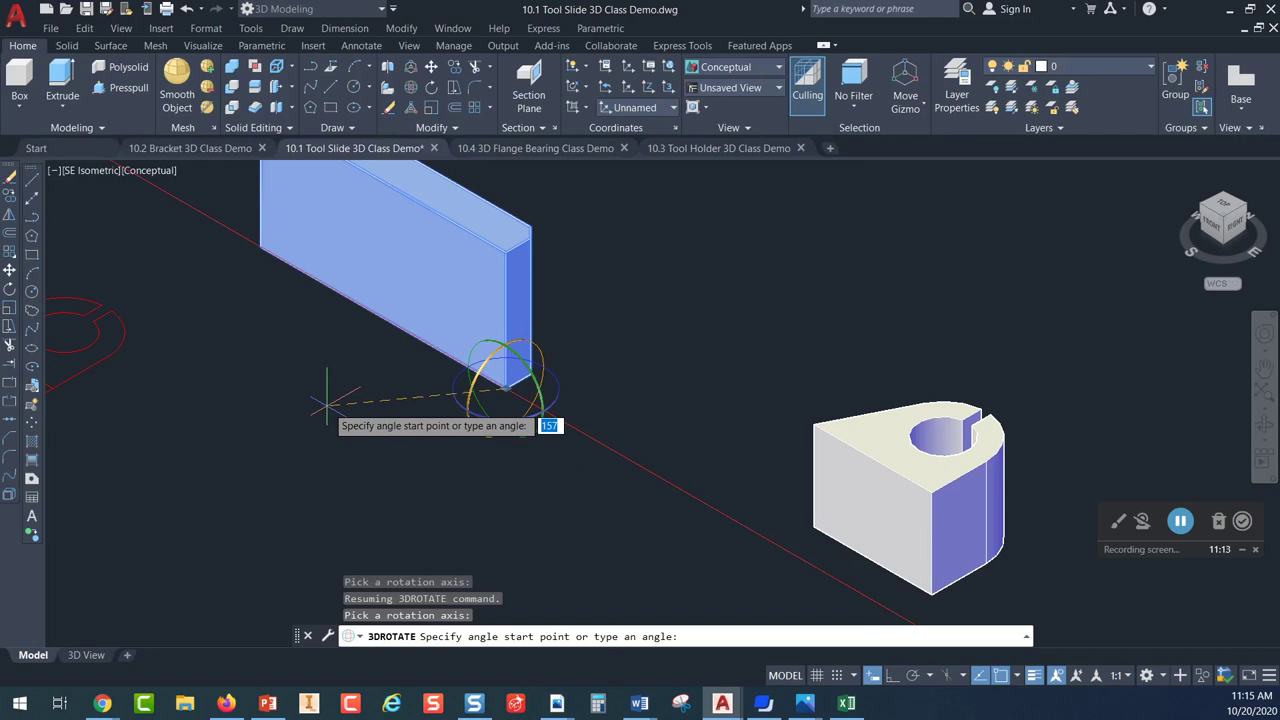
type("9")
key("Return")
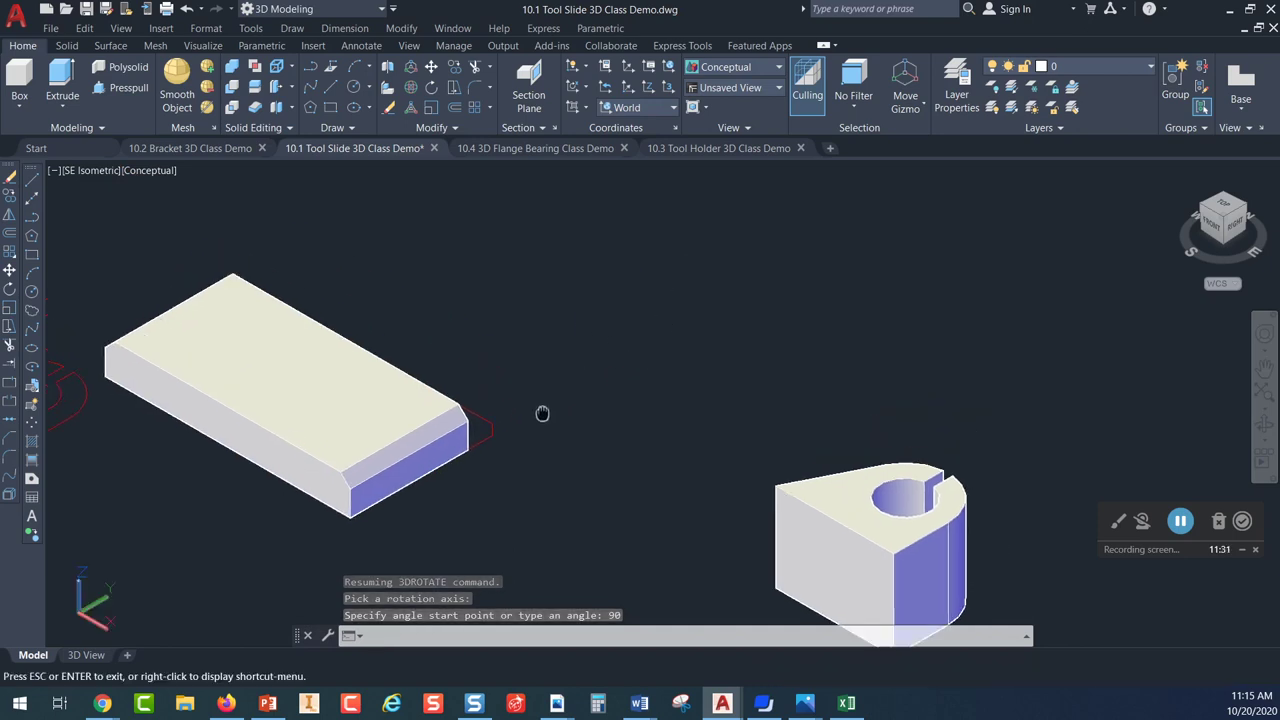
From the top view, move the leftover red bar profile up and left, clear of the rotated bar solid
left_click(1220, 207)
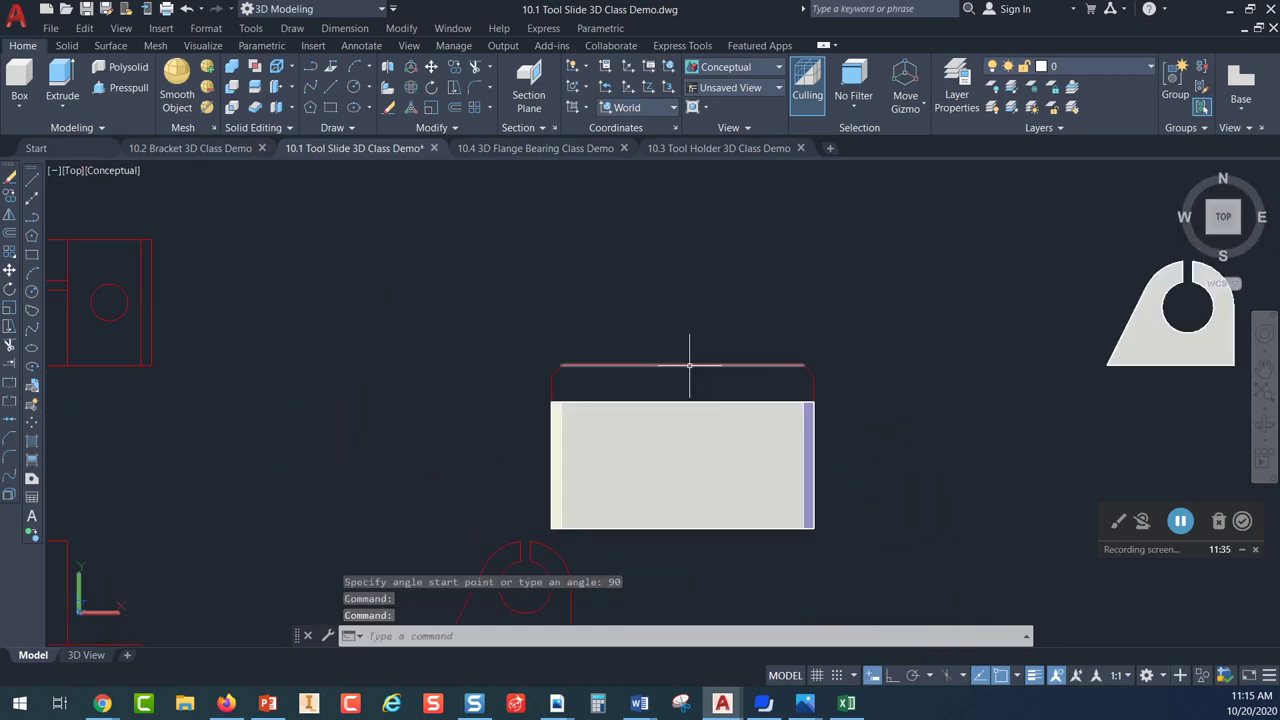
left_click(700, 362)
key("Escape")
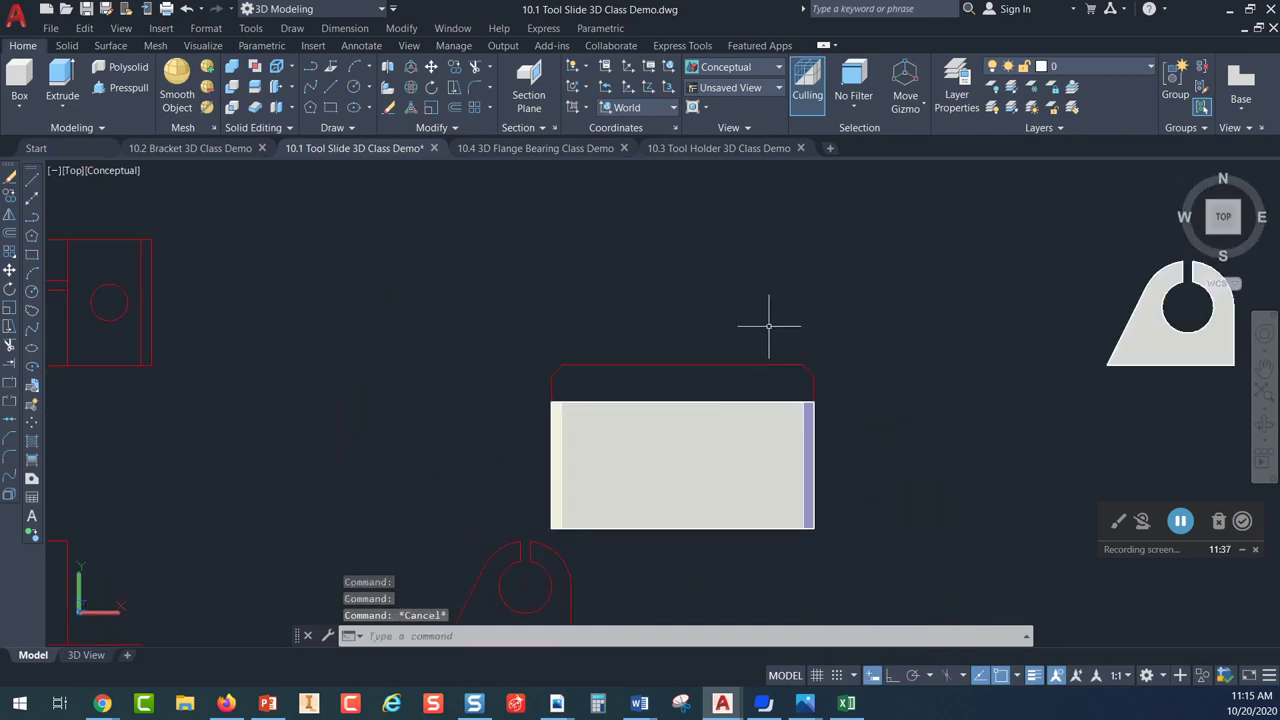
left_click(468, 311)
left_click(963, 442)
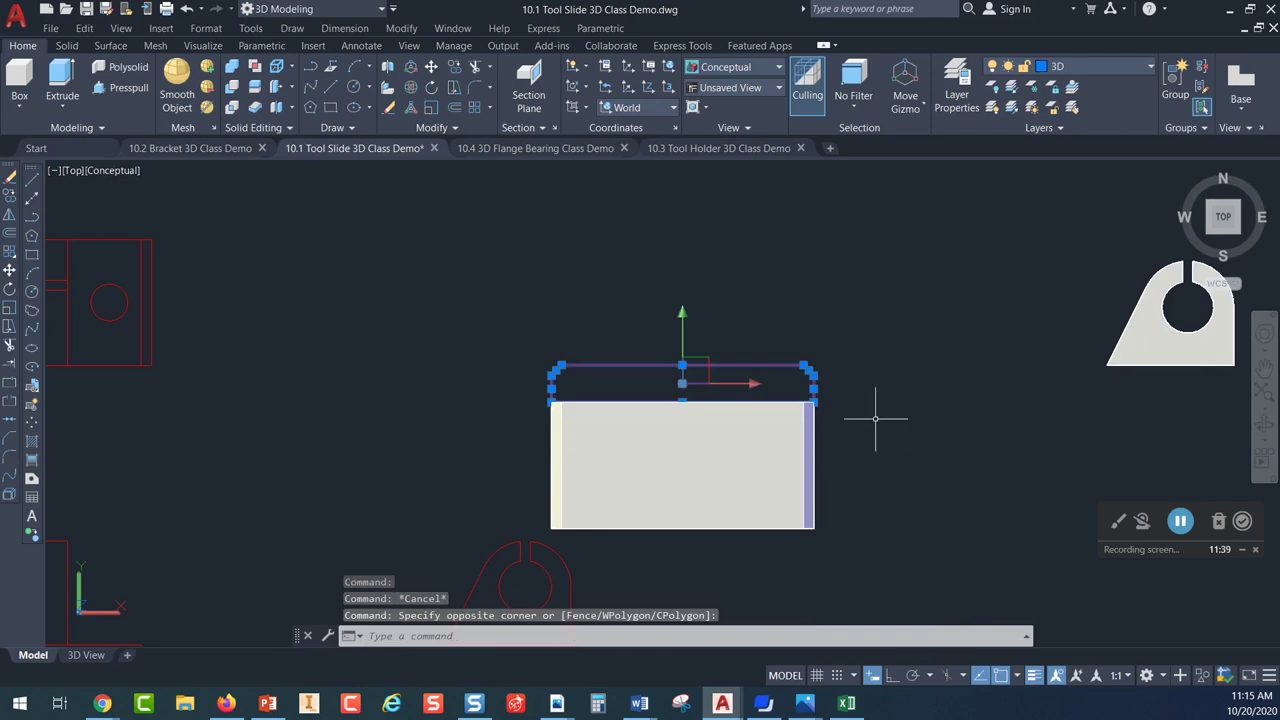
left_click(431, 68)
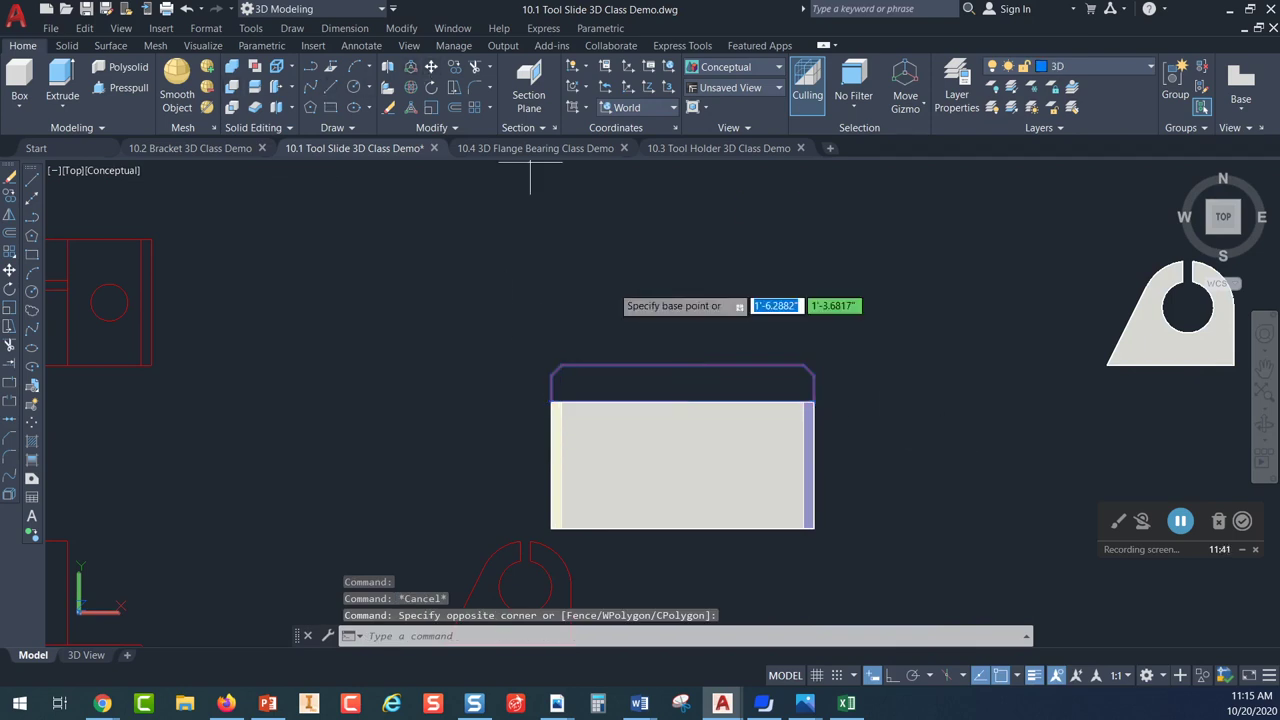
left_click(612, 335)
key("Escape")
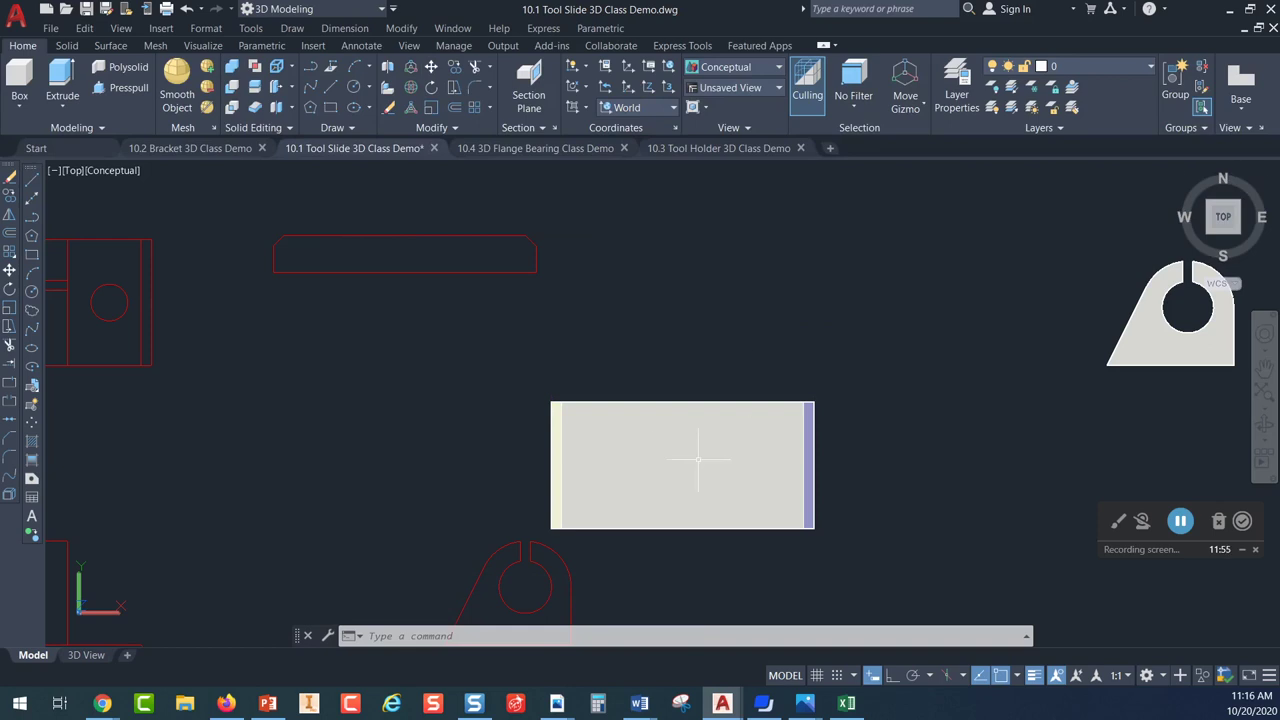
Change from the top view to the home view and turn the model to its southeast isometric corner
mouse_move(1183, 358)
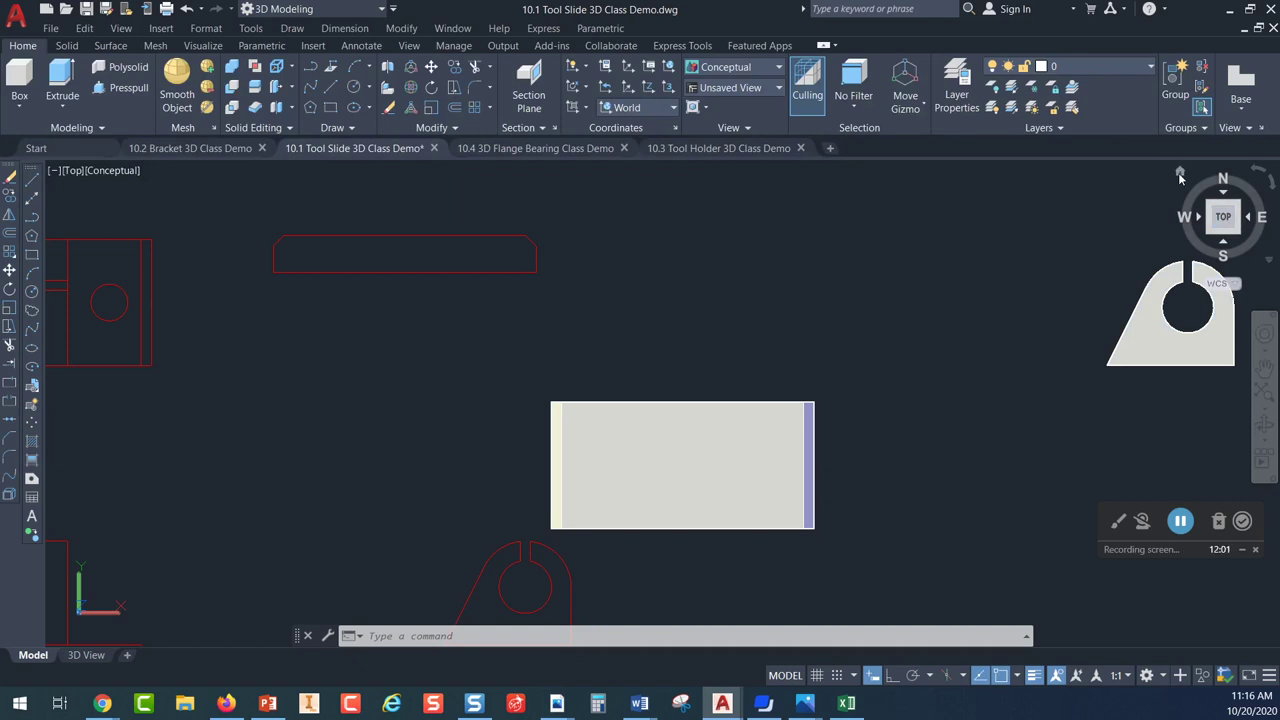
left_click(1180, 177)
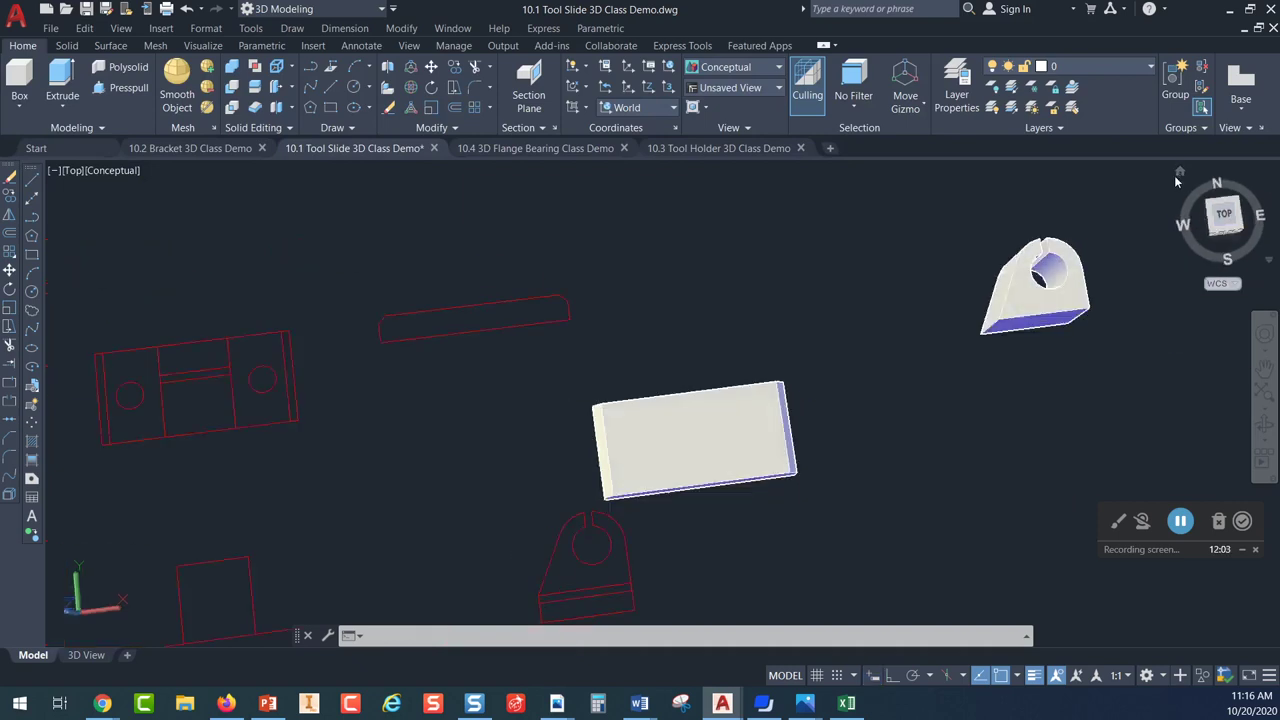
scroll(780, 375, "up", 3)
middle_click_drag(828, 382, 519, 393)
scroll(655, 402, "down", 2)
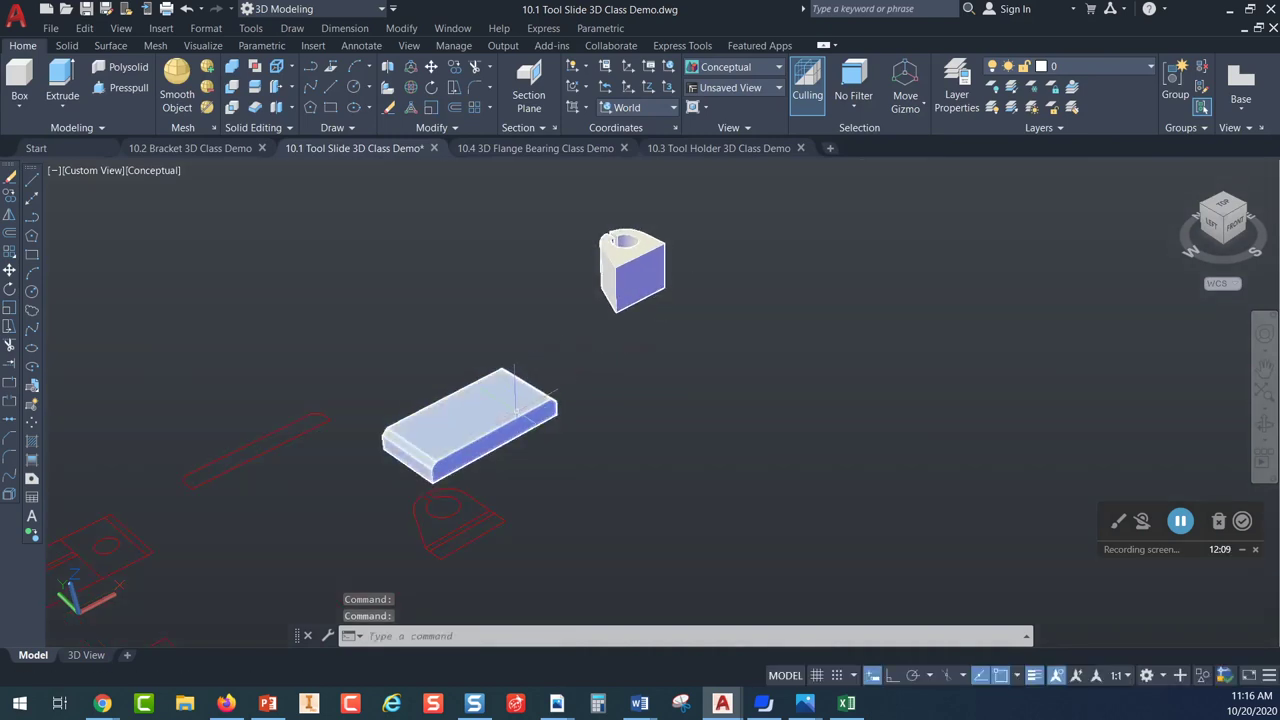
left_click(1248, 208)
scroll(814, 408, "up", 3)
middle_click_drag(745, 385, 340, 277)
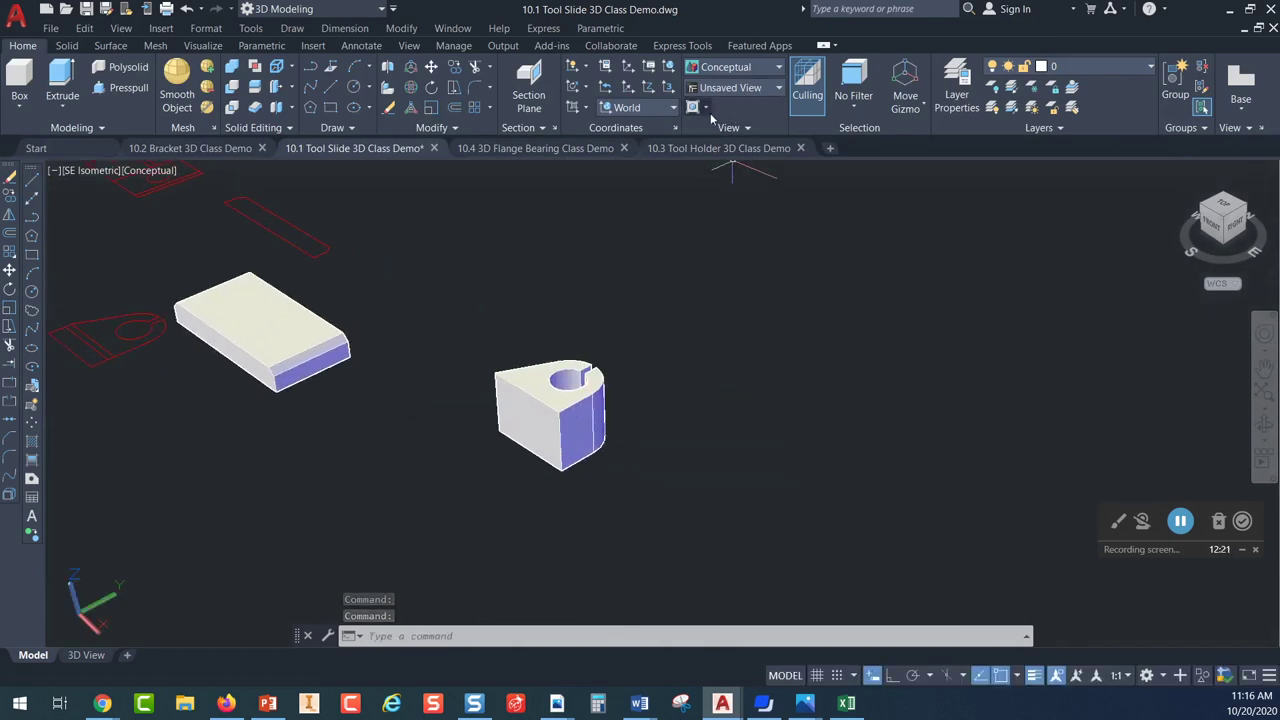
Set the SE Isometric view and switch its projection to parallel
left_click(781, 89)
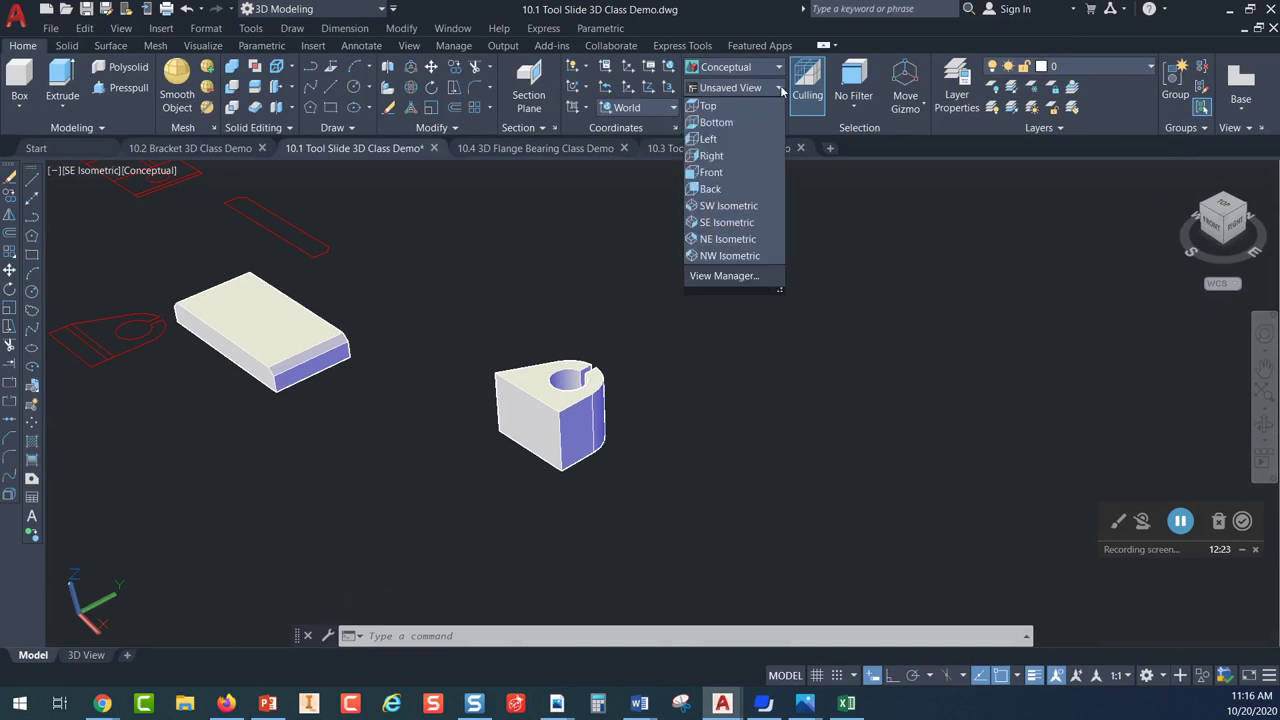
left_click(726, 225)
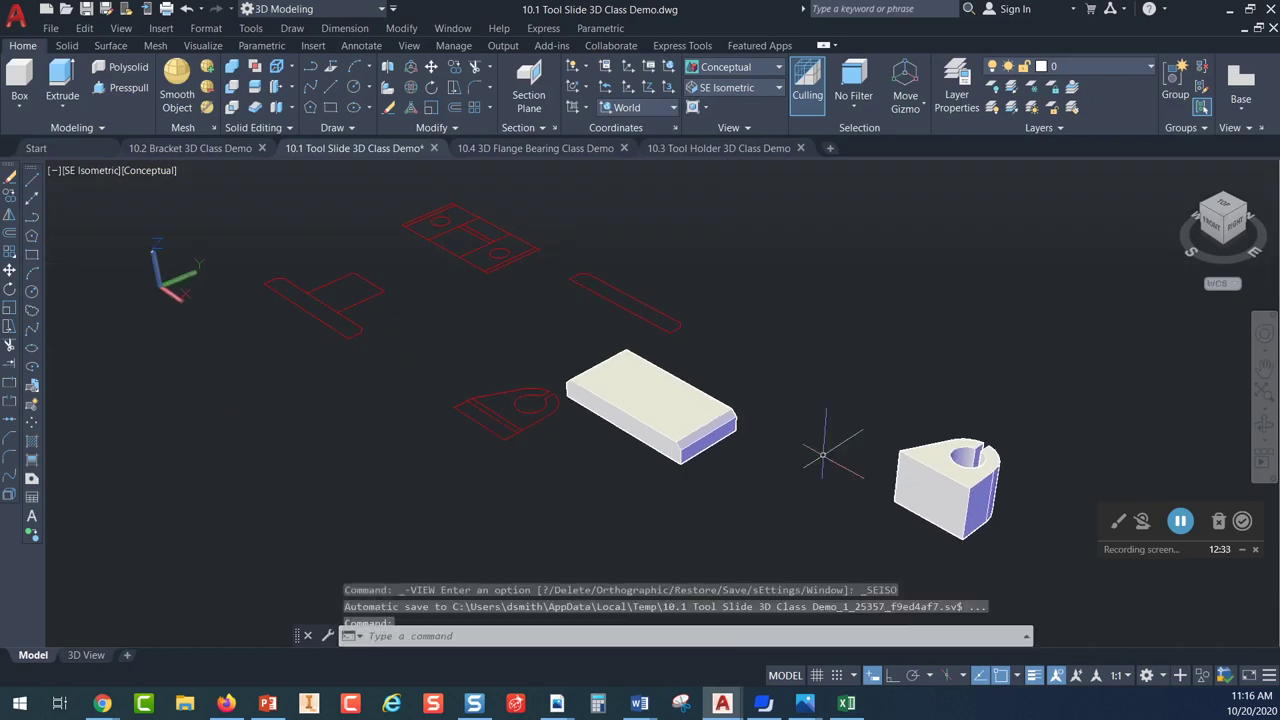
right_click(1226, 222)
left_click(1133, 249)
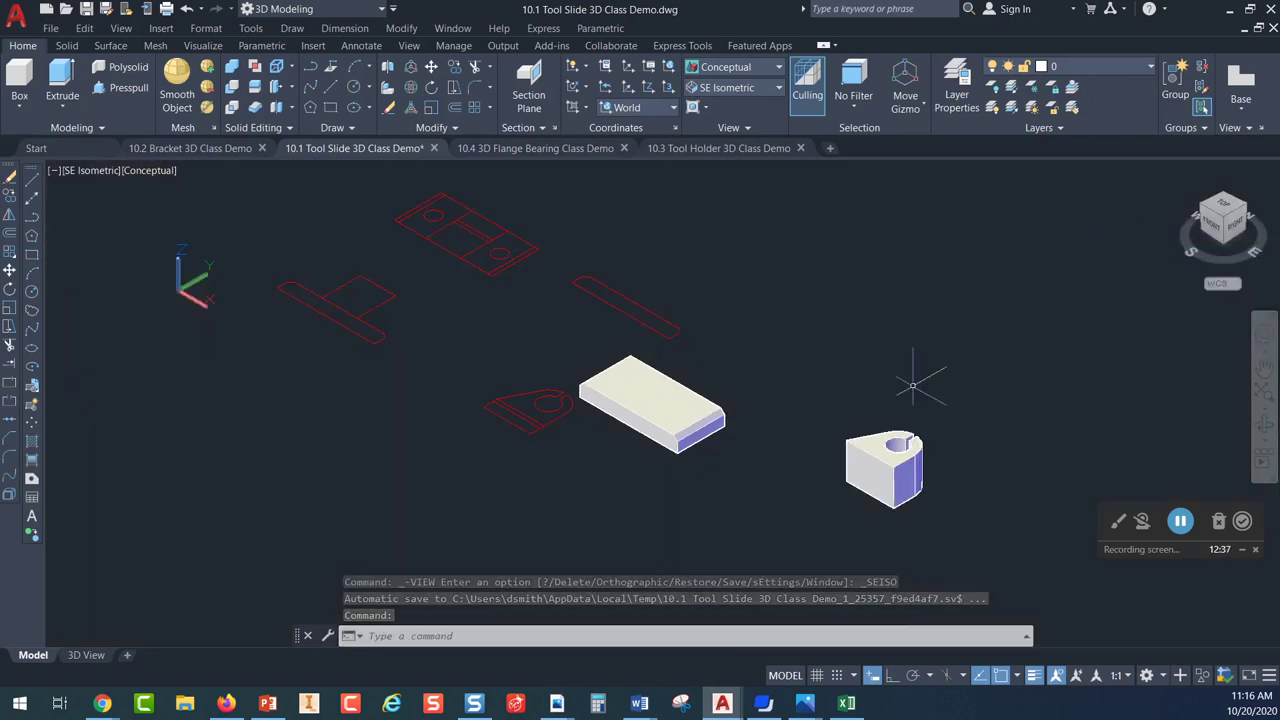
Switch to the SW Isometric view and examine the two solids and the red profiles from that direction
scroll(781, 443, "down", 4)
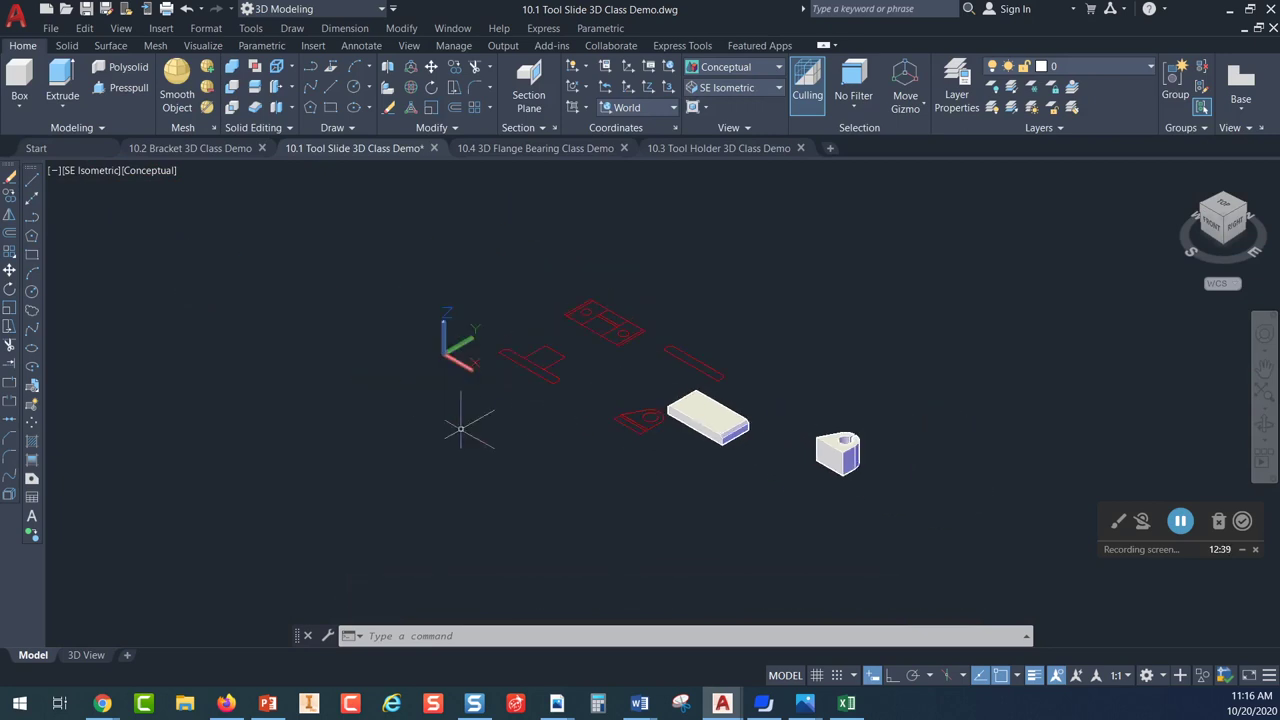
scroll(457, 343, "up", 2)
middle_click_drag(677, 369, 418, 268)
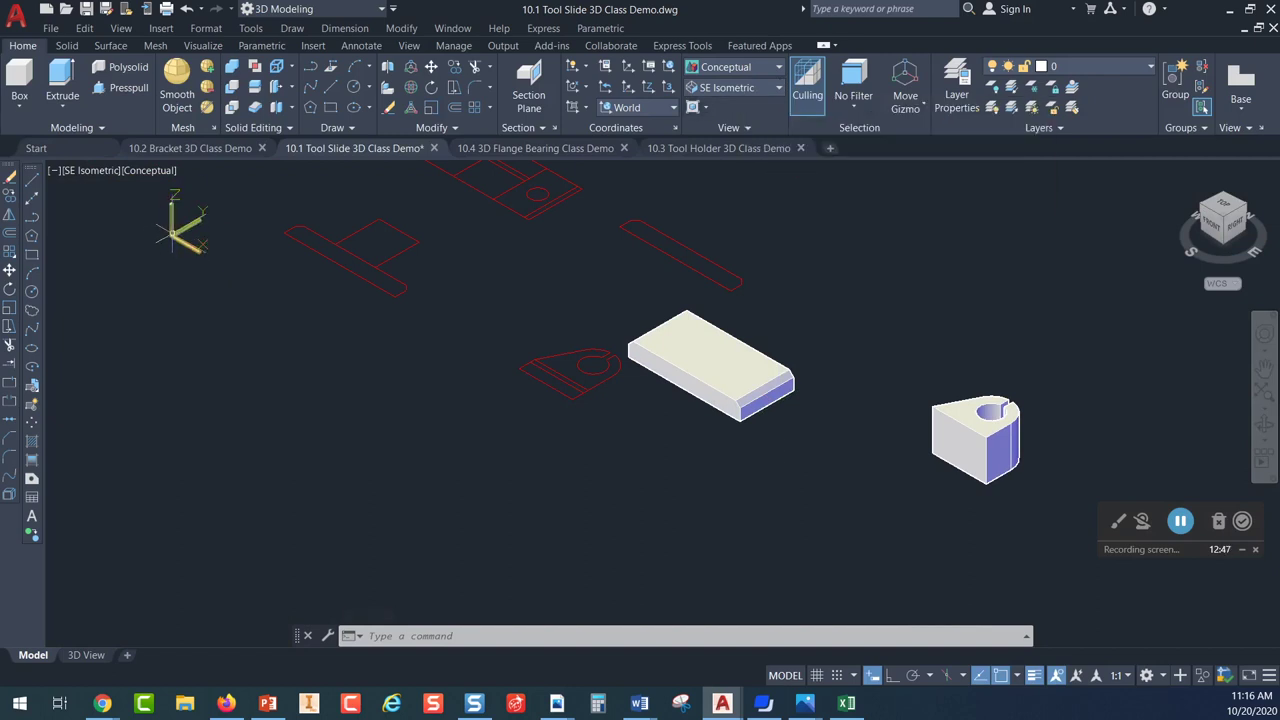
left_click(178, 223)
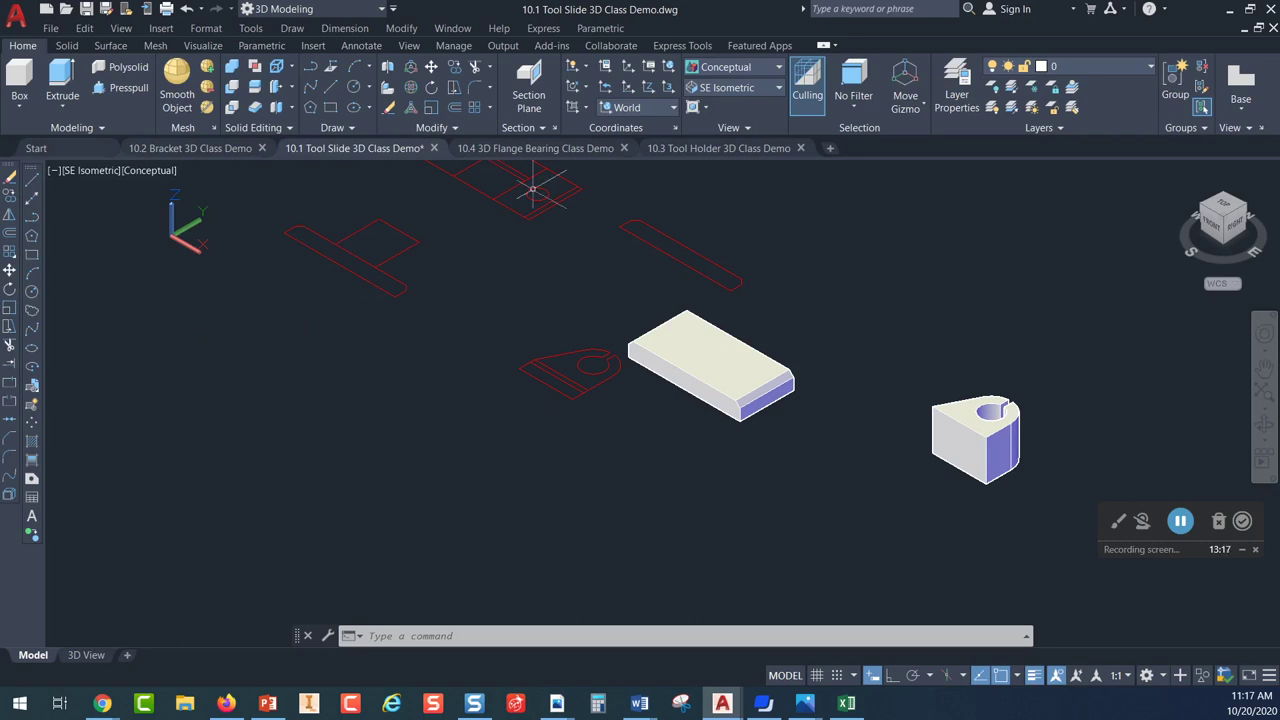
left_click(730, 89)
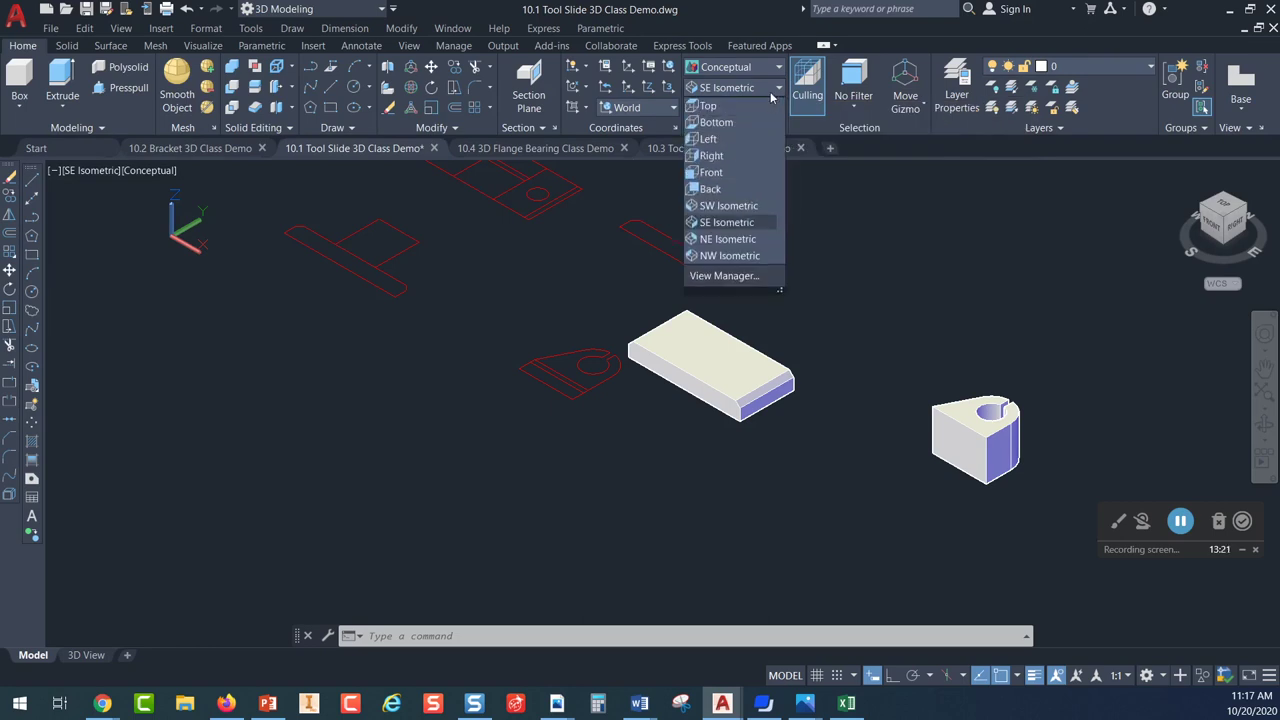
left_click(715, 206)
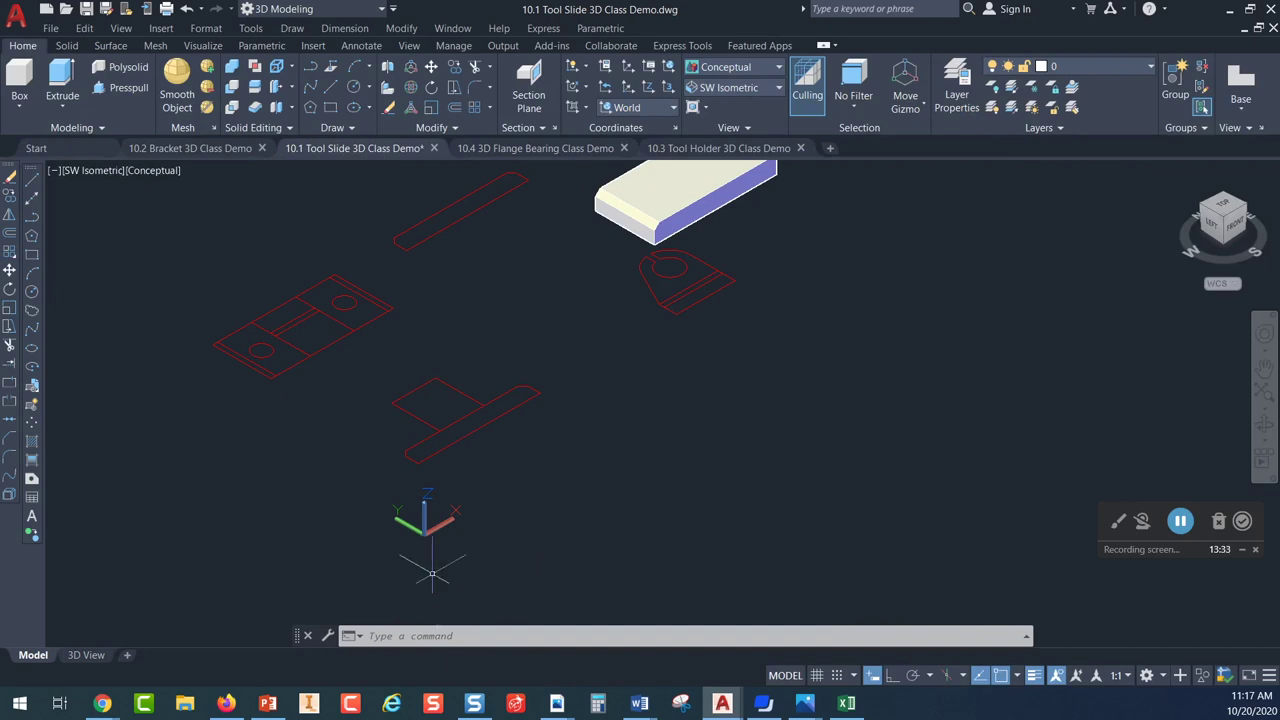
scroll(513, 414, "down", 2)
middle_click_drag(513, 414, 396, 508)
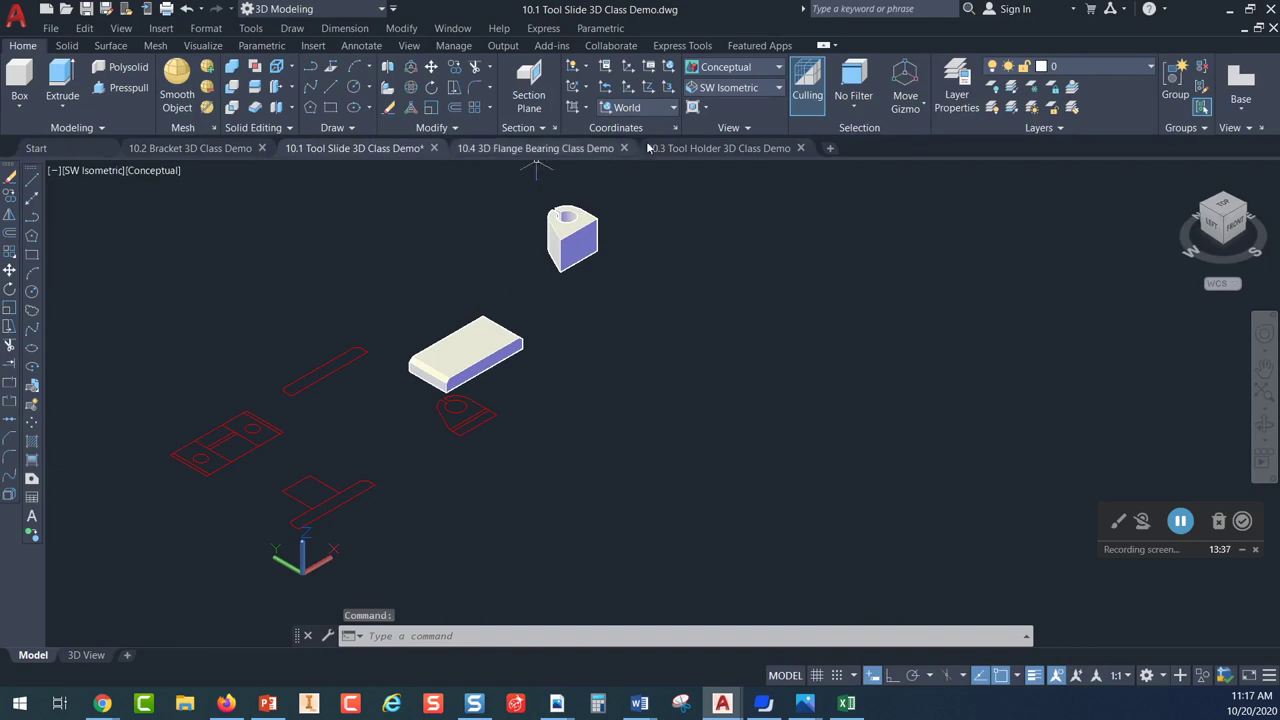
scroll(475, 388, "up", 3)
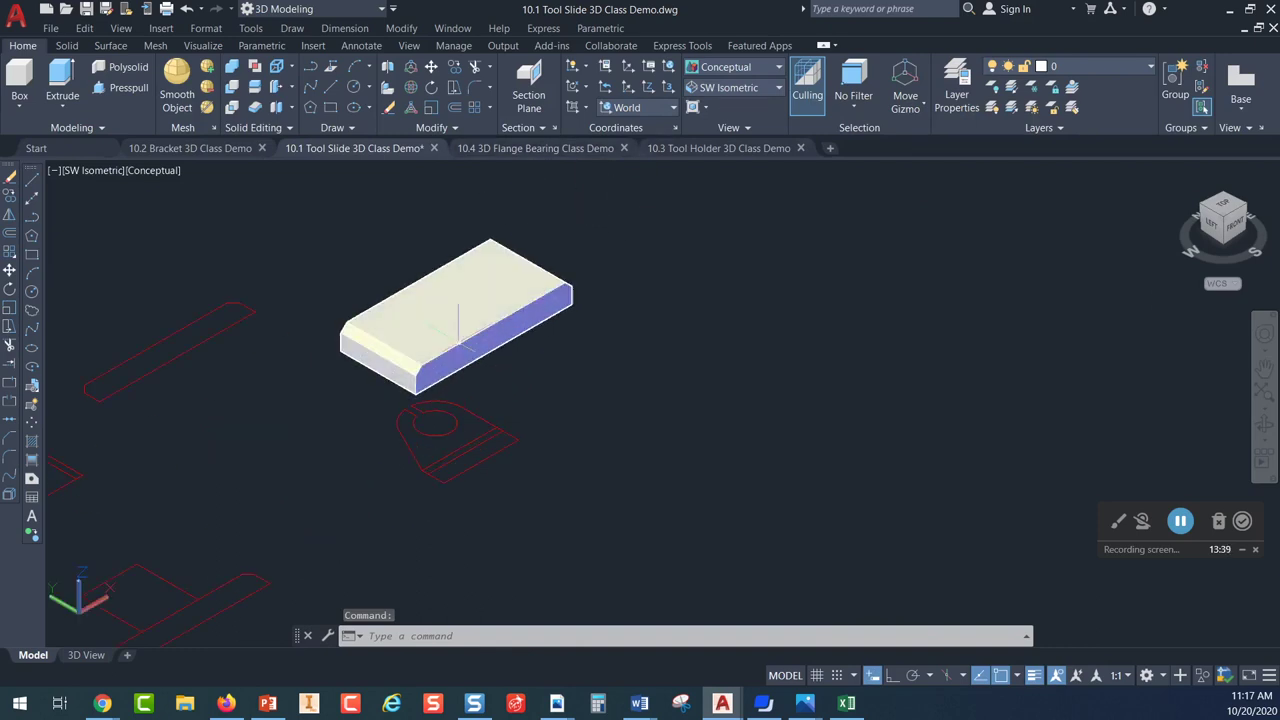
scroll(457, 335, "down", 2)
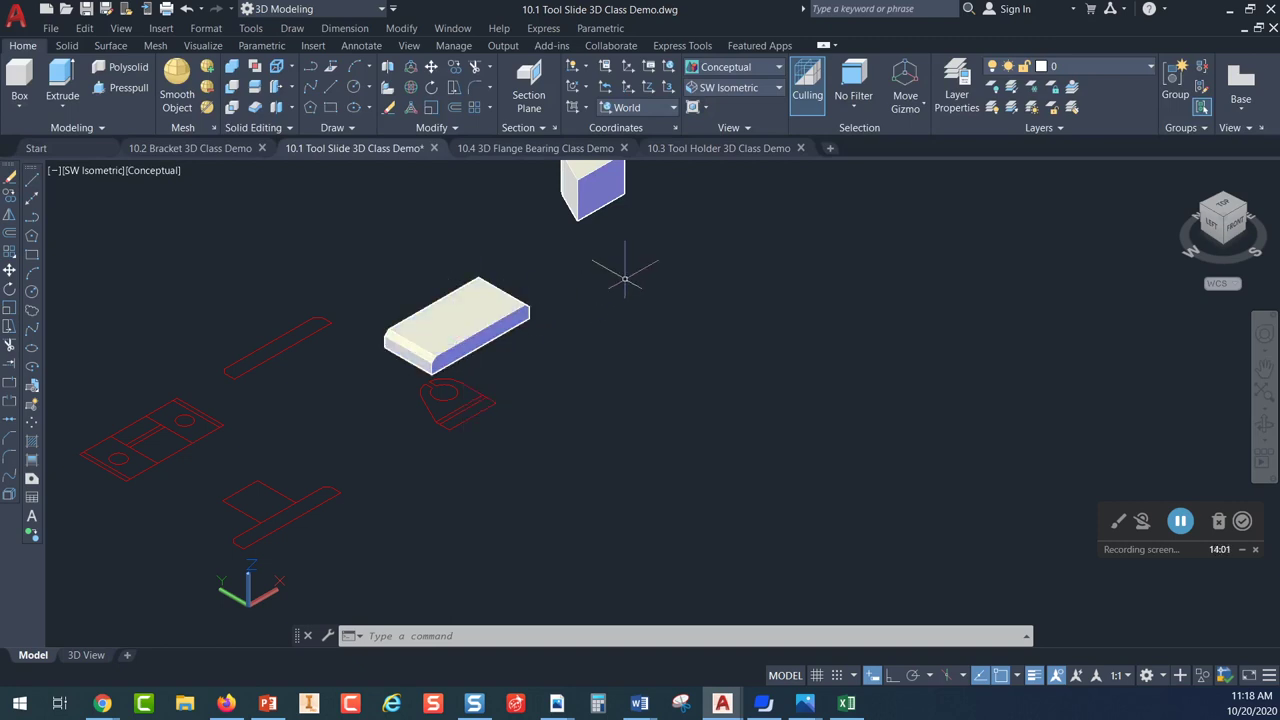
Return to the SE Isometric view and set the current view as the home view
left_click(778, 89)
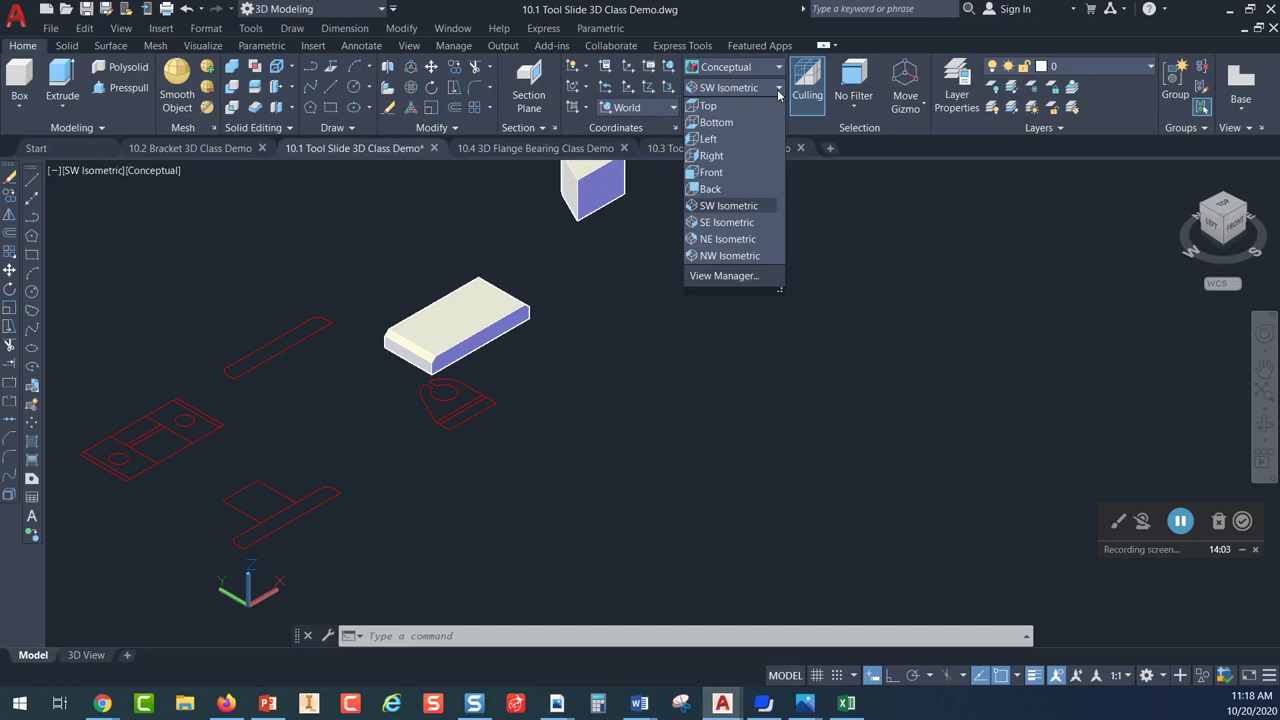
left_click(734, 223)
middle_click_drag(910, 390, 506, 277)
scroll(514, 314, "up", 3)
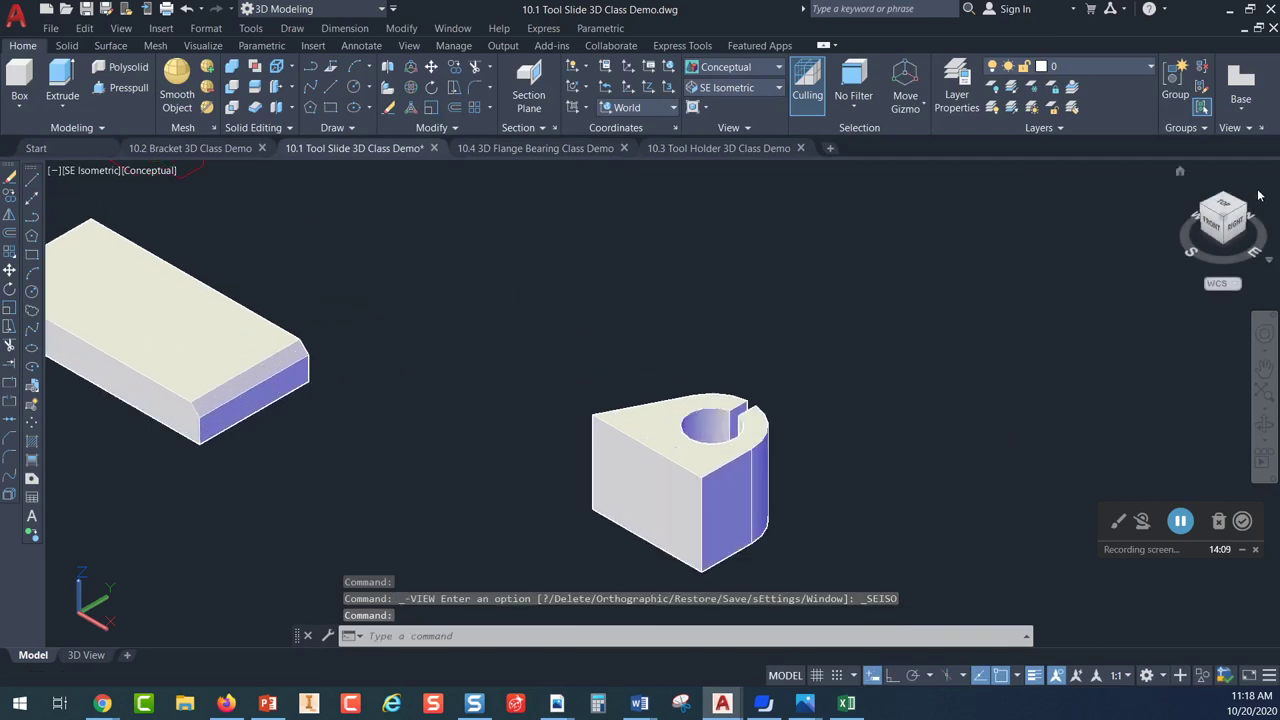
left_click(1180, 172)
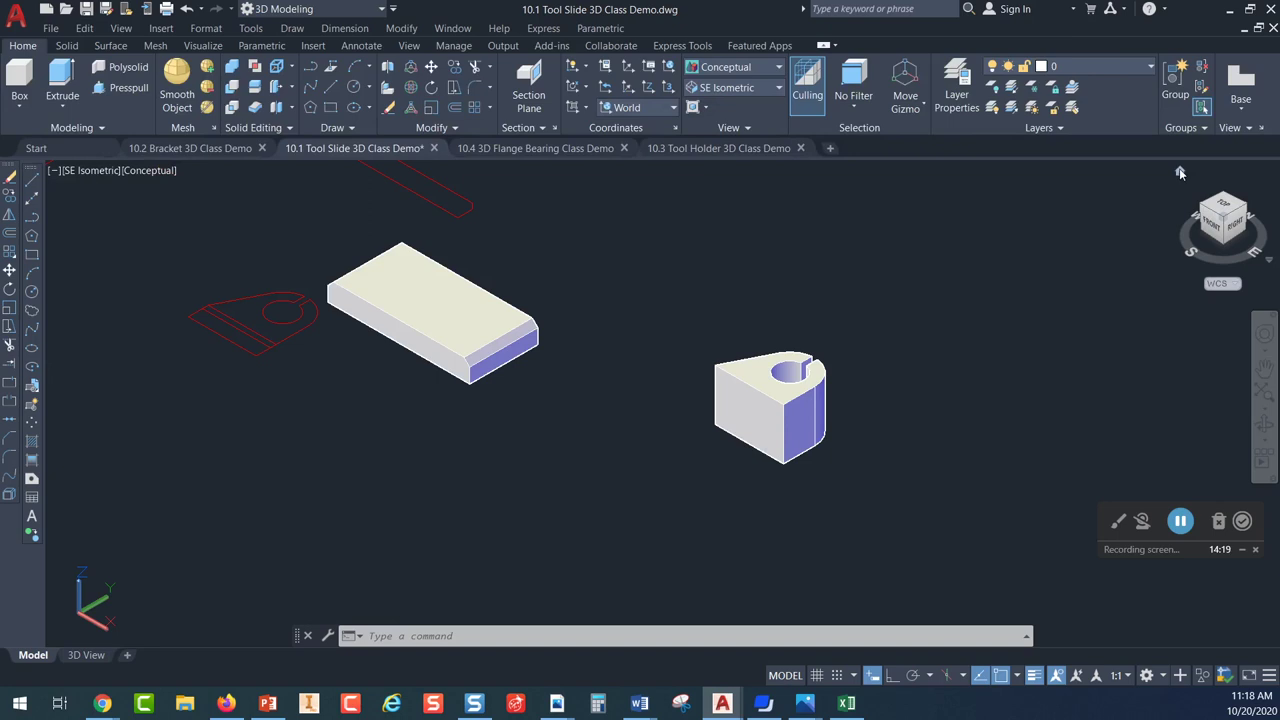
right_click(1225, 220)
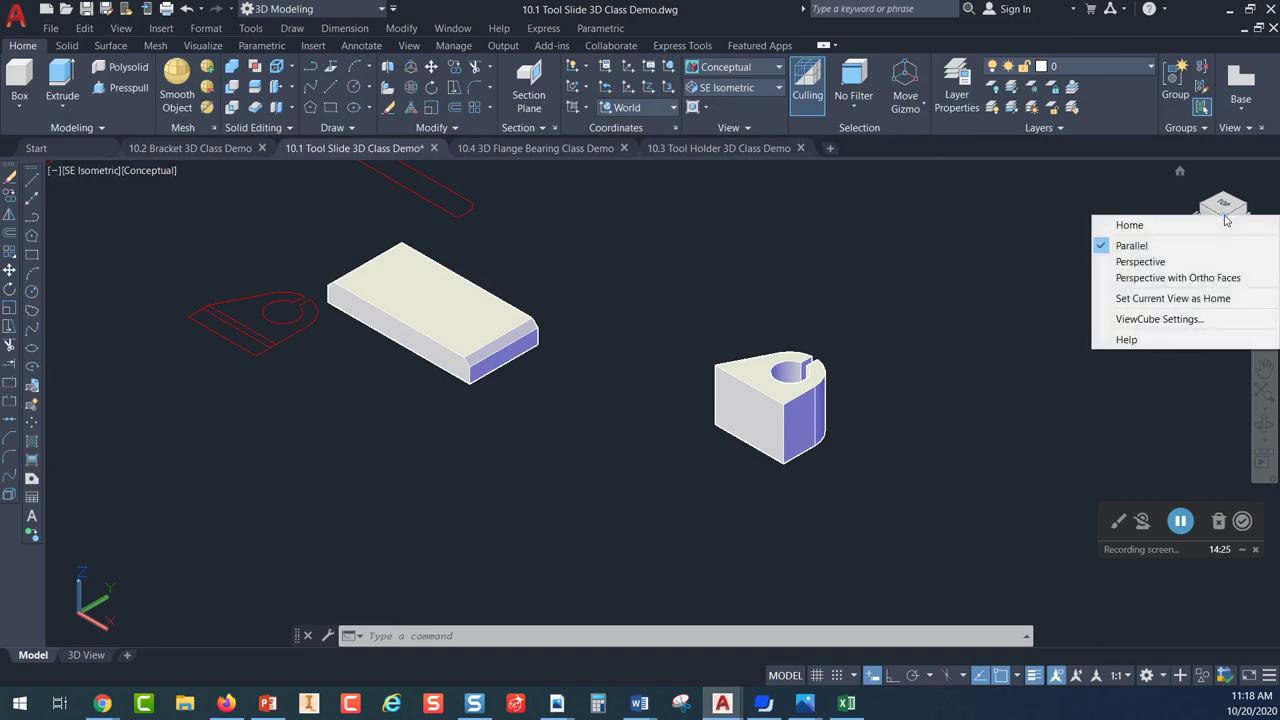
left_click(1153, 302)
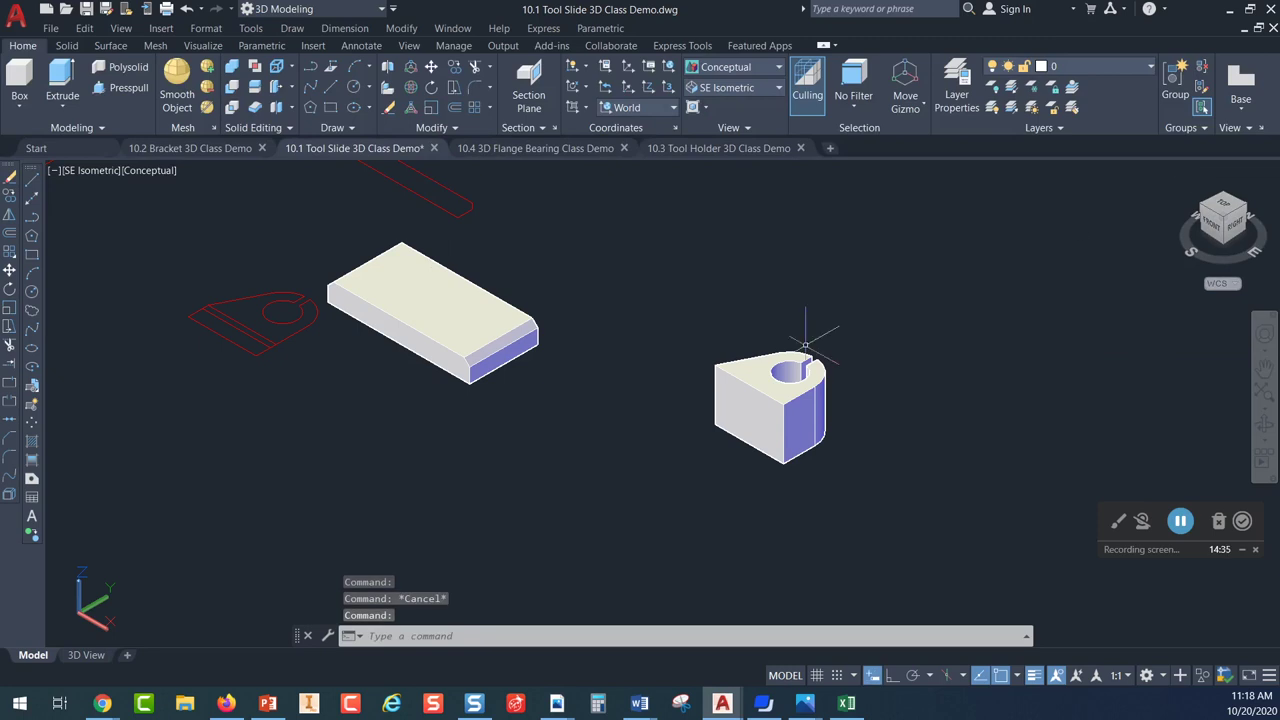
3D-rotate the slotted clamp solid 90 degrees about the X axis through its lower front corner
scroll(748, 307, "down", 2)
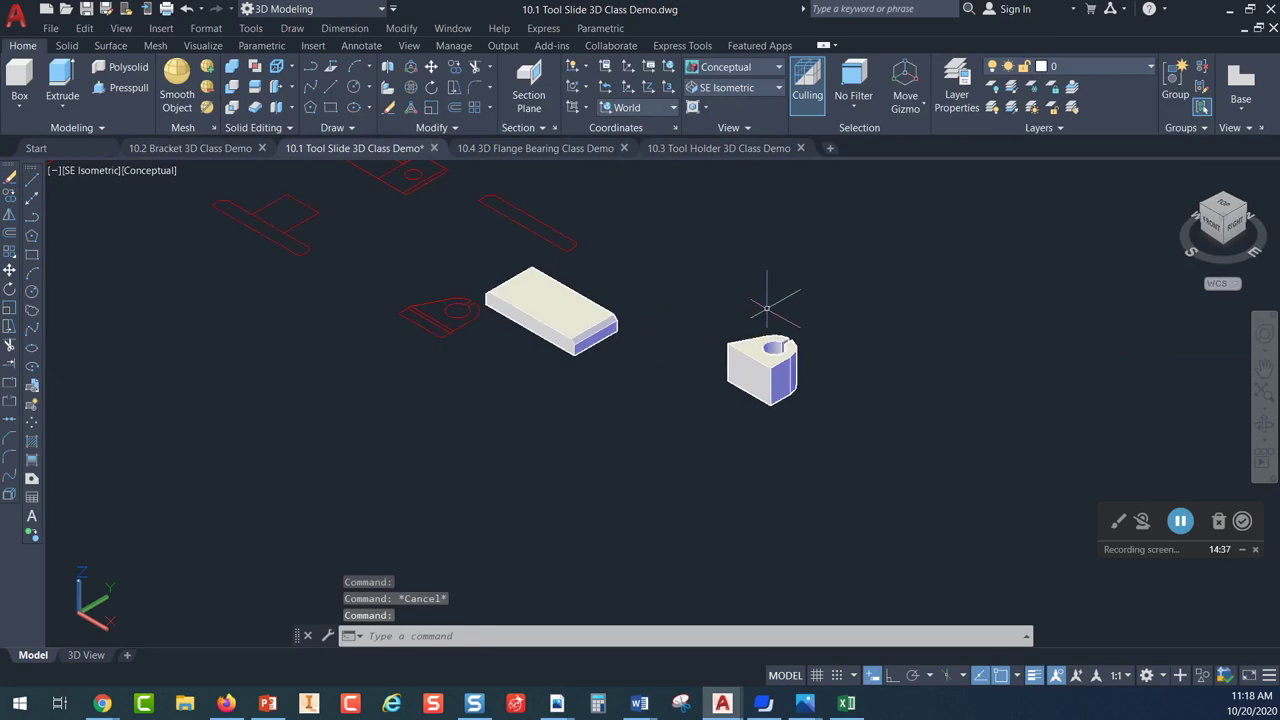
scroll(532, 305, "up", 3)
middle_click_drag(1064, 314, 898, 284)
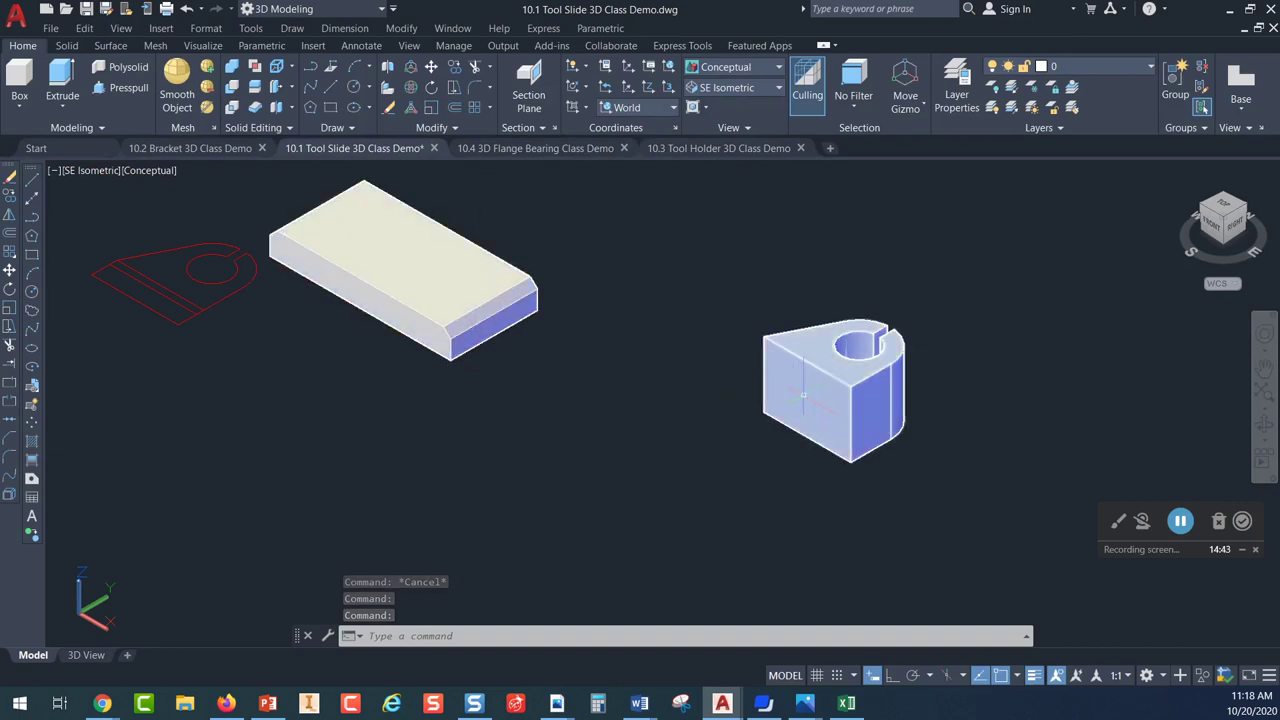
scroll(857, 422, "up", 2)
middle_click_drag(857, 422, 661, 372)
left_click(411, 87)
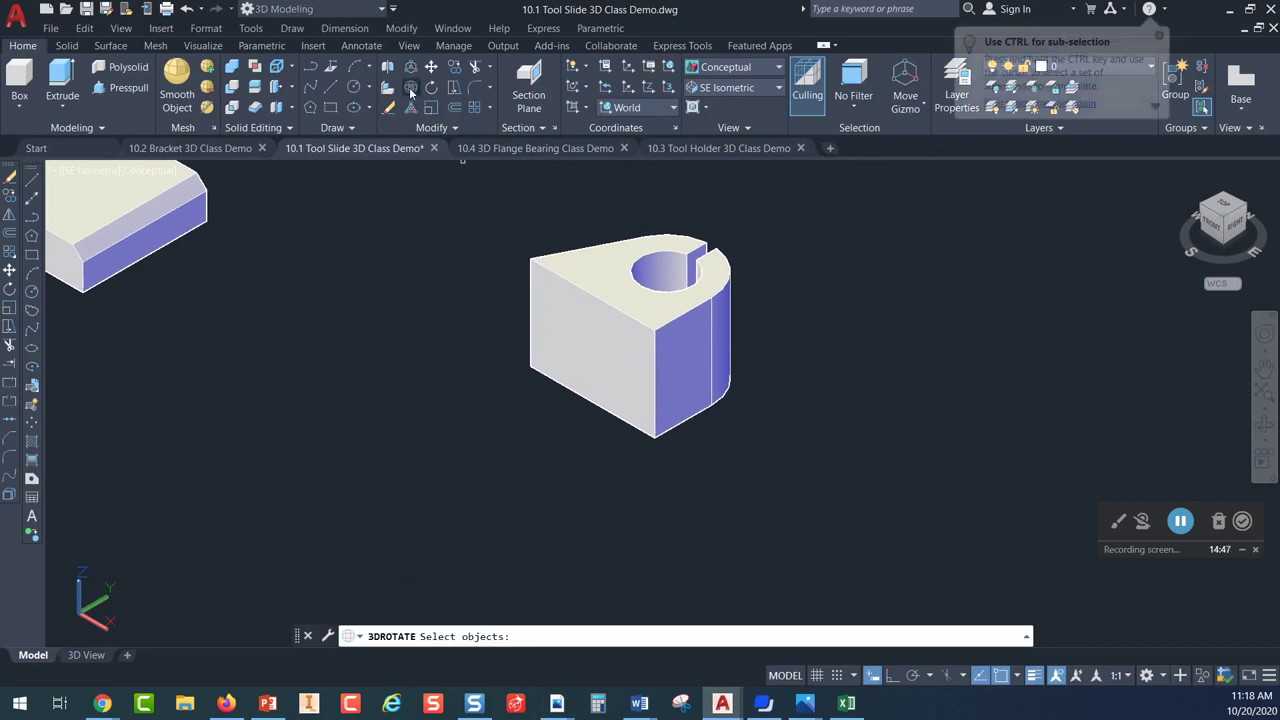
left_click(580, 266)
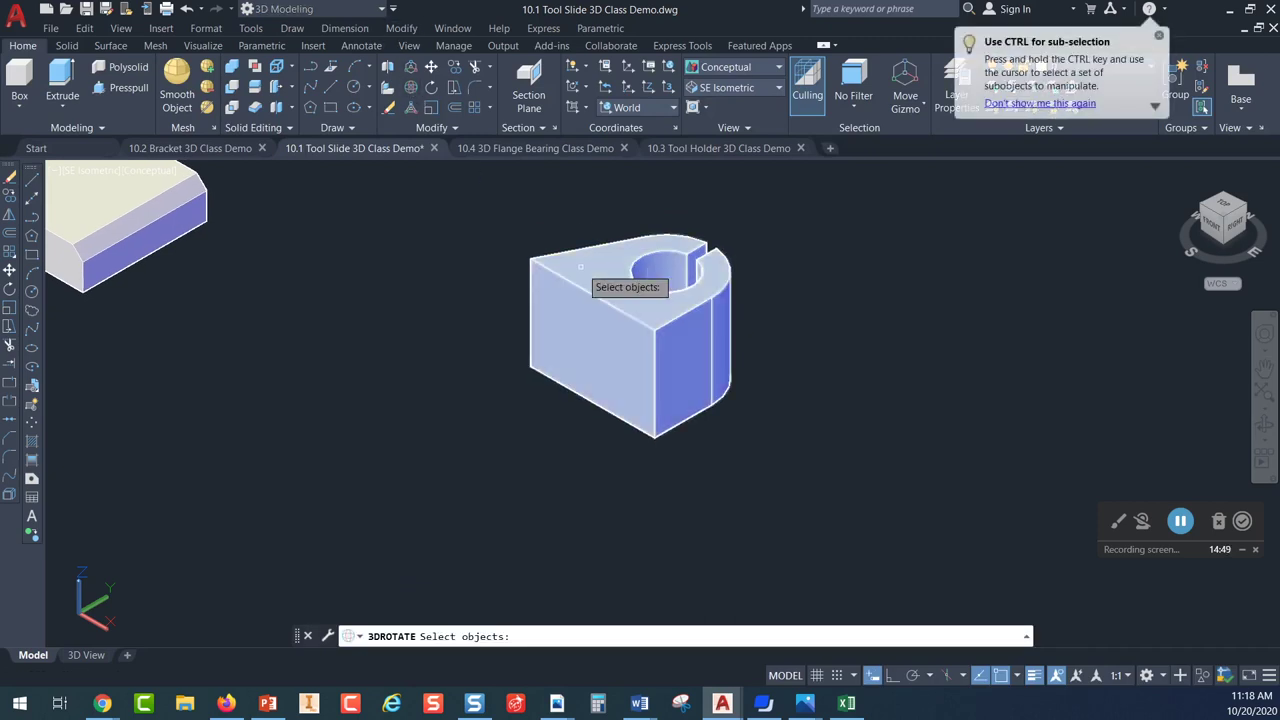
left_click(580, 266)
key("Return")
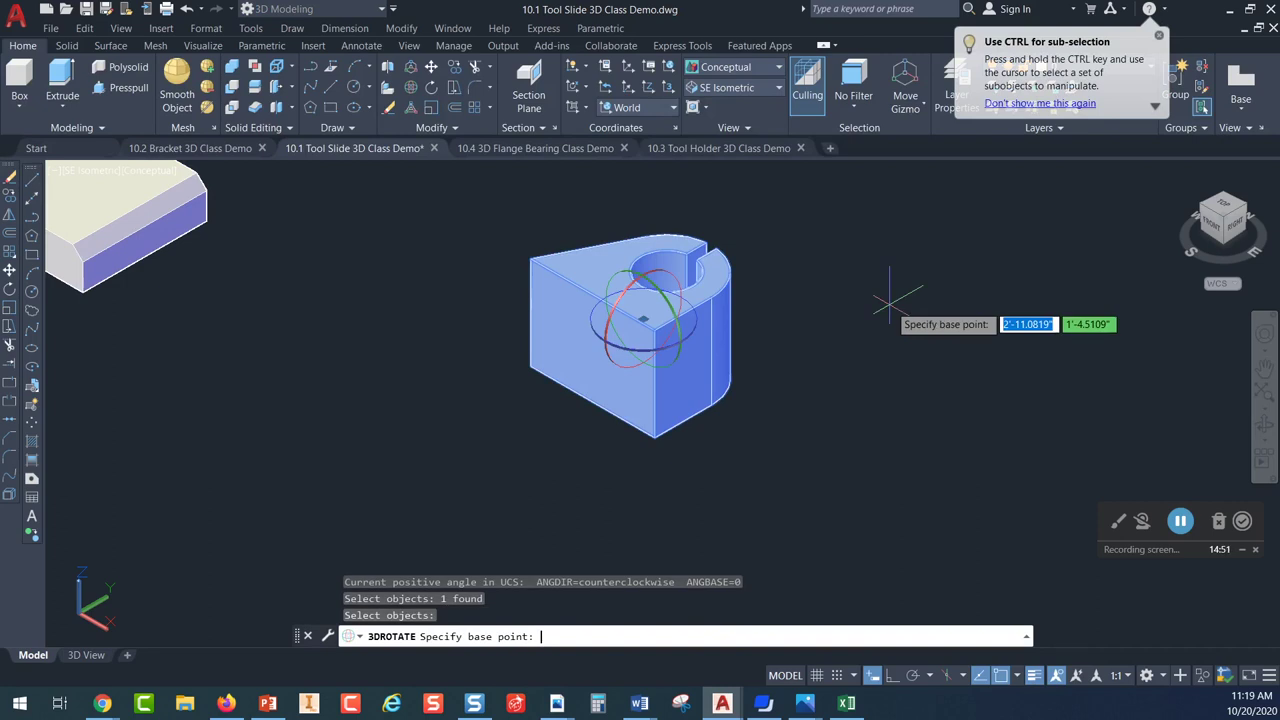
left_click(654, 437)
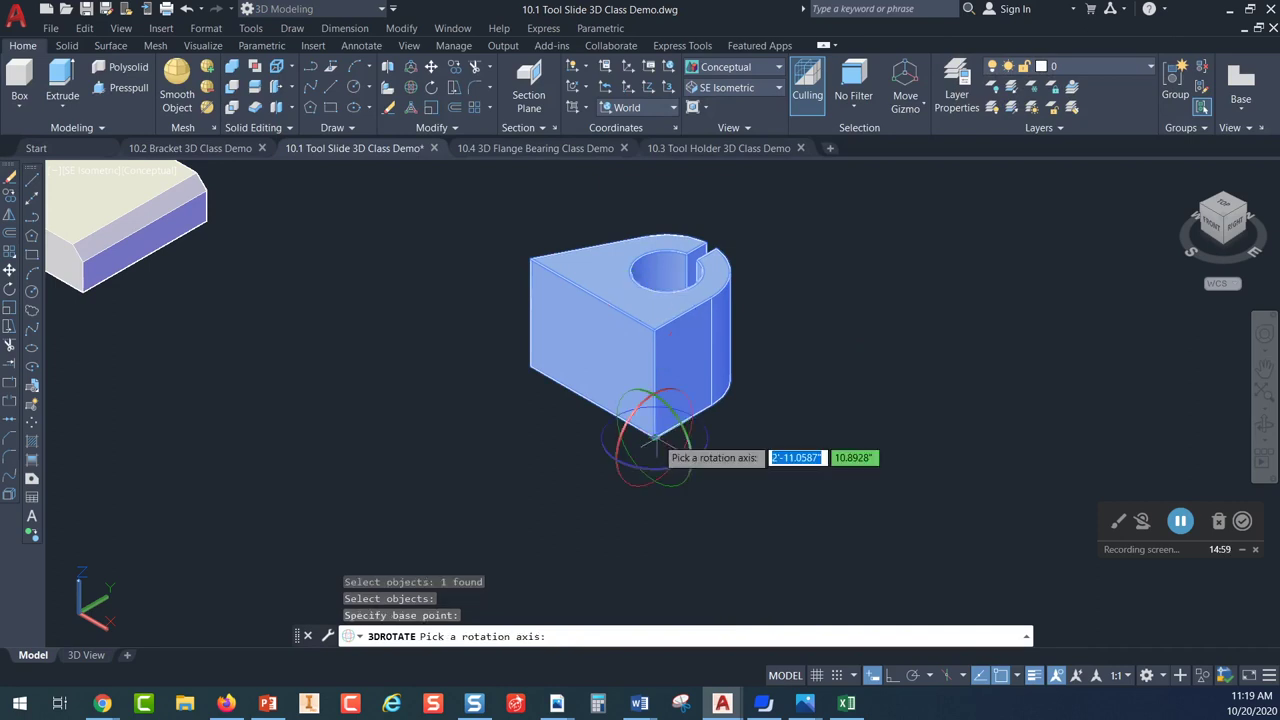
left_click(633, 488)
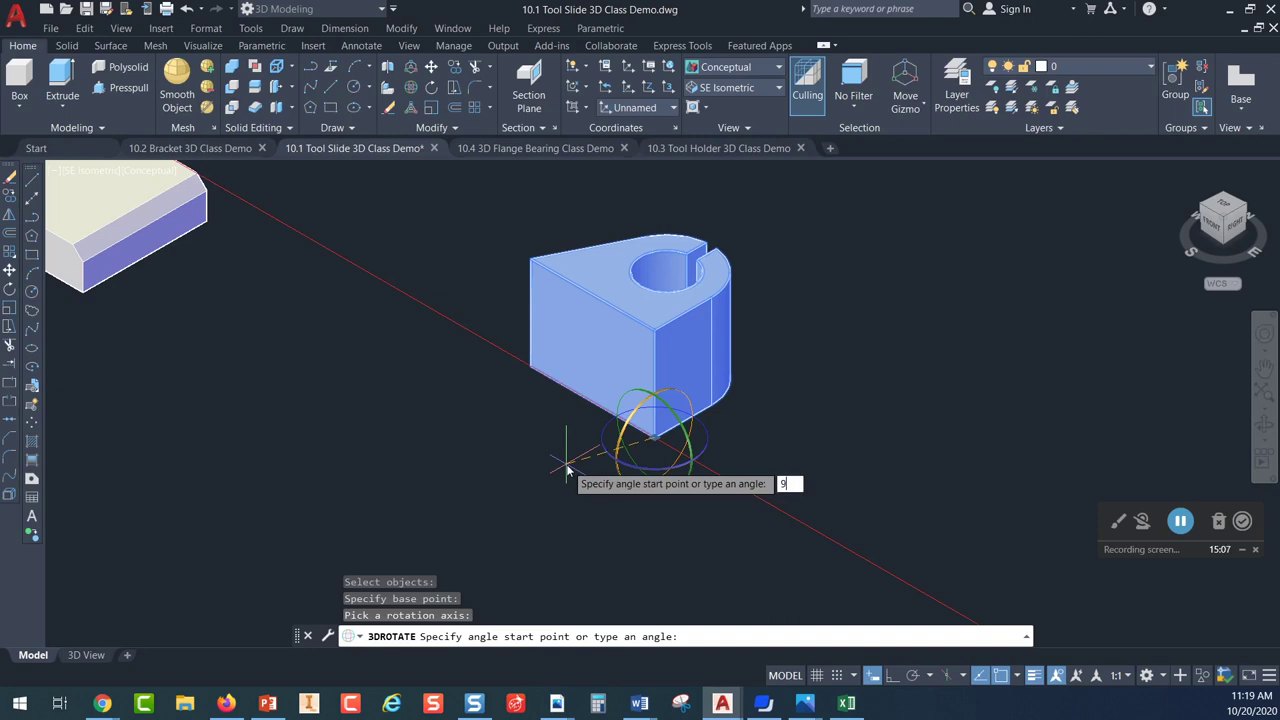
type("90")
key("Return")
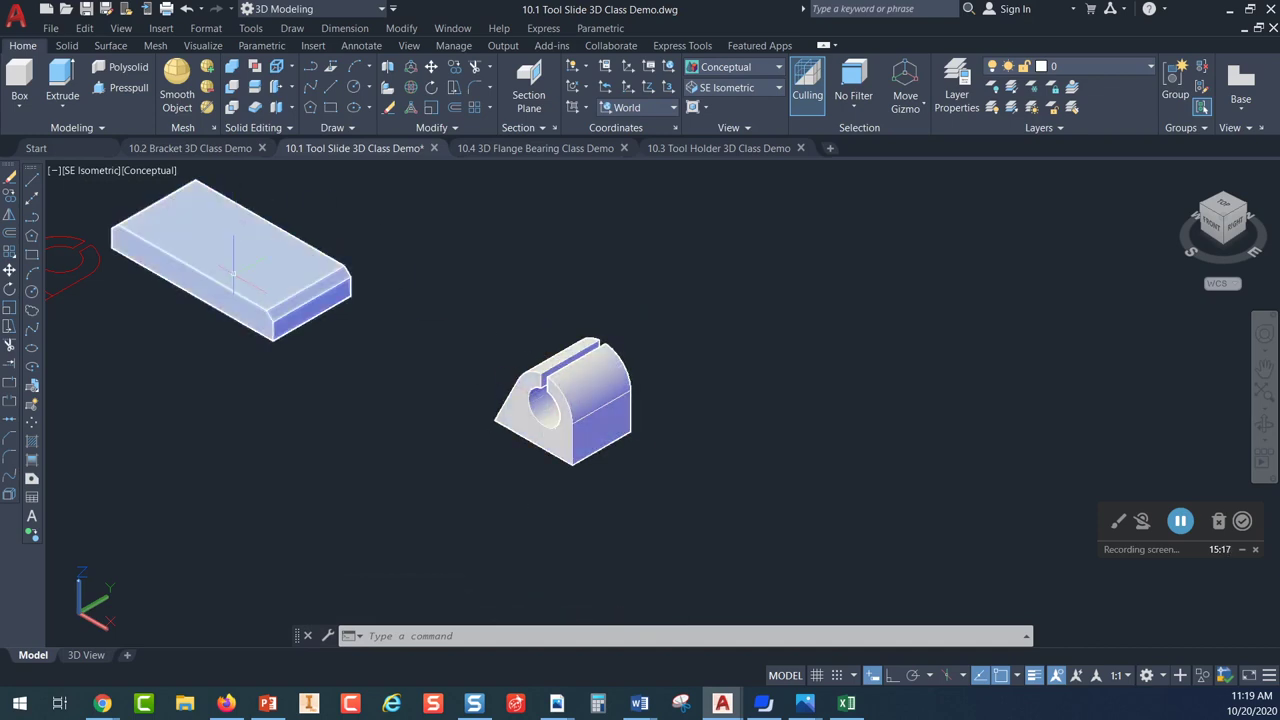
3D-rotate the upright clamp solid 90 degrees about the Z axis through its lower front corner
middle_click_drag(233, 268, 293, 325)
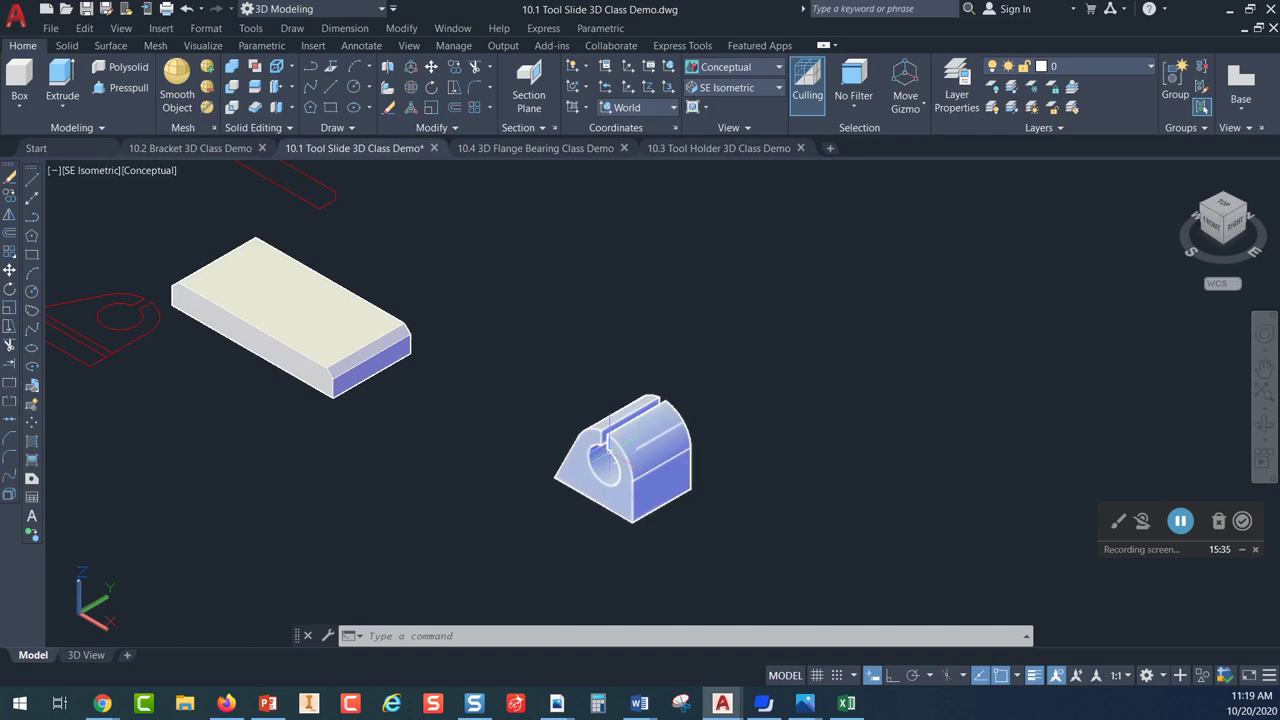
left_click(412, 89)
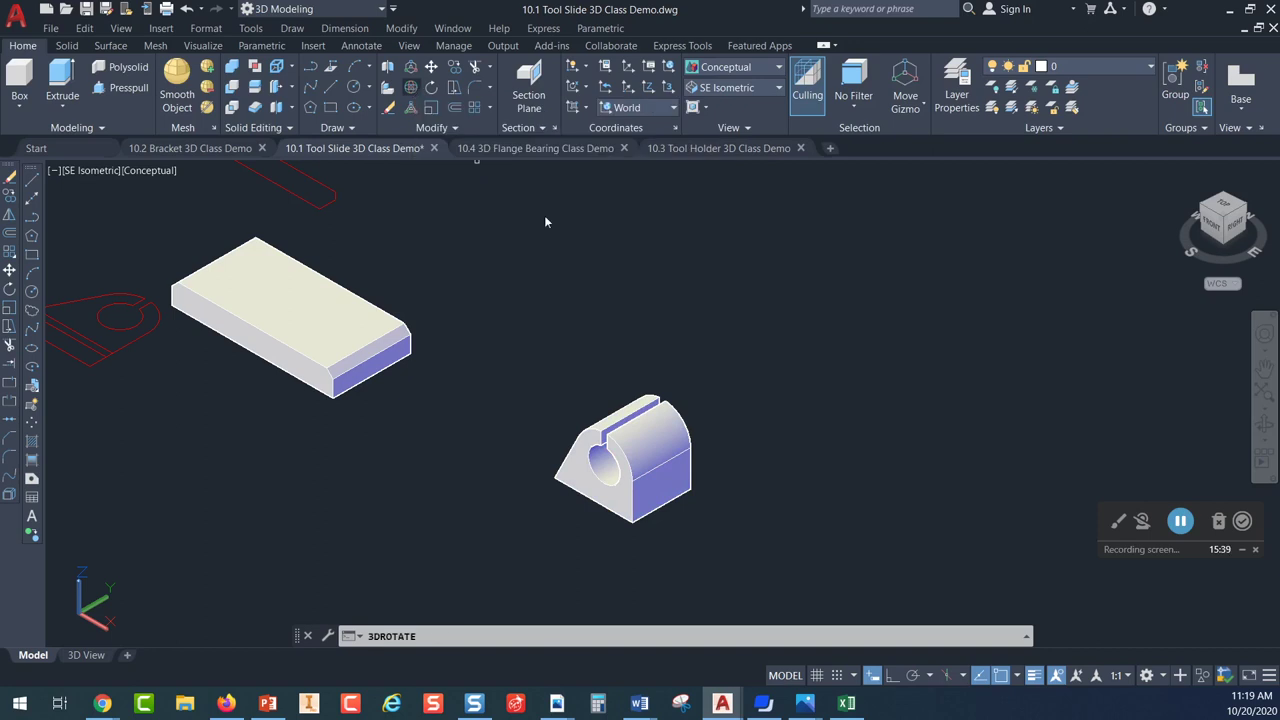
left_click(664, 453)
key("Return")
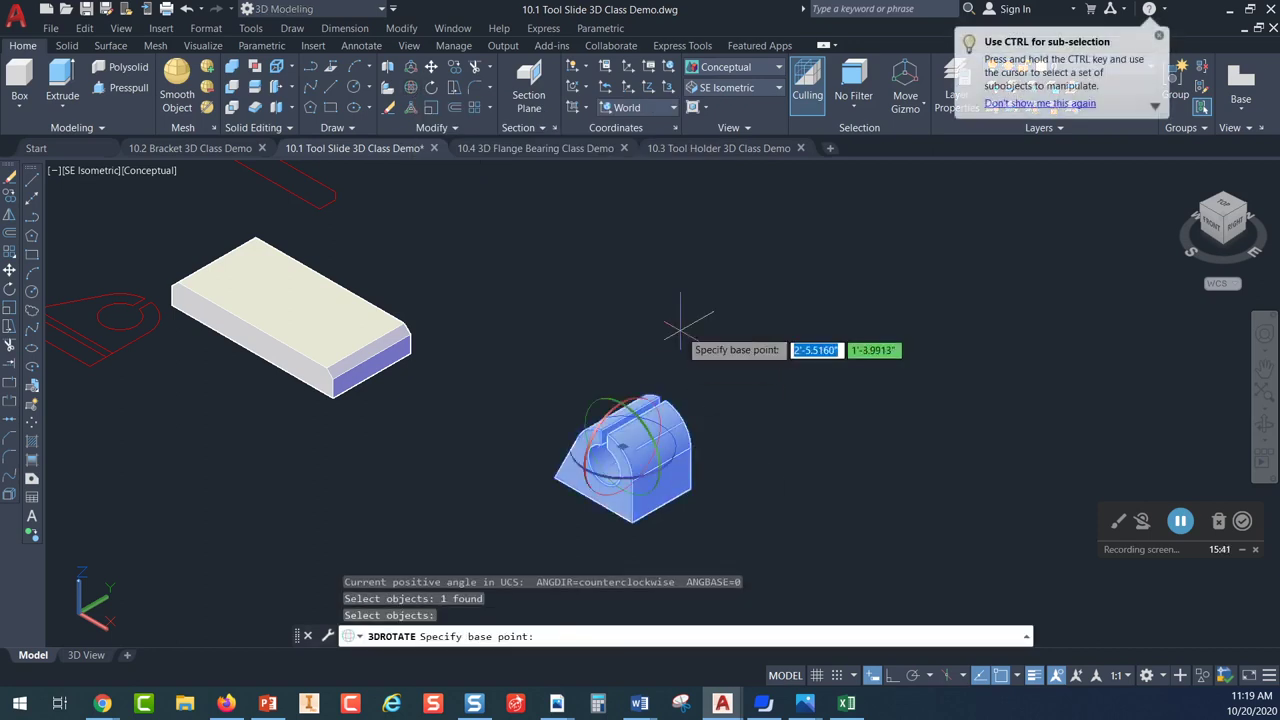
scroll(706, 470, "up", 3)
middle_click_drag(706, 470, 696, 342)
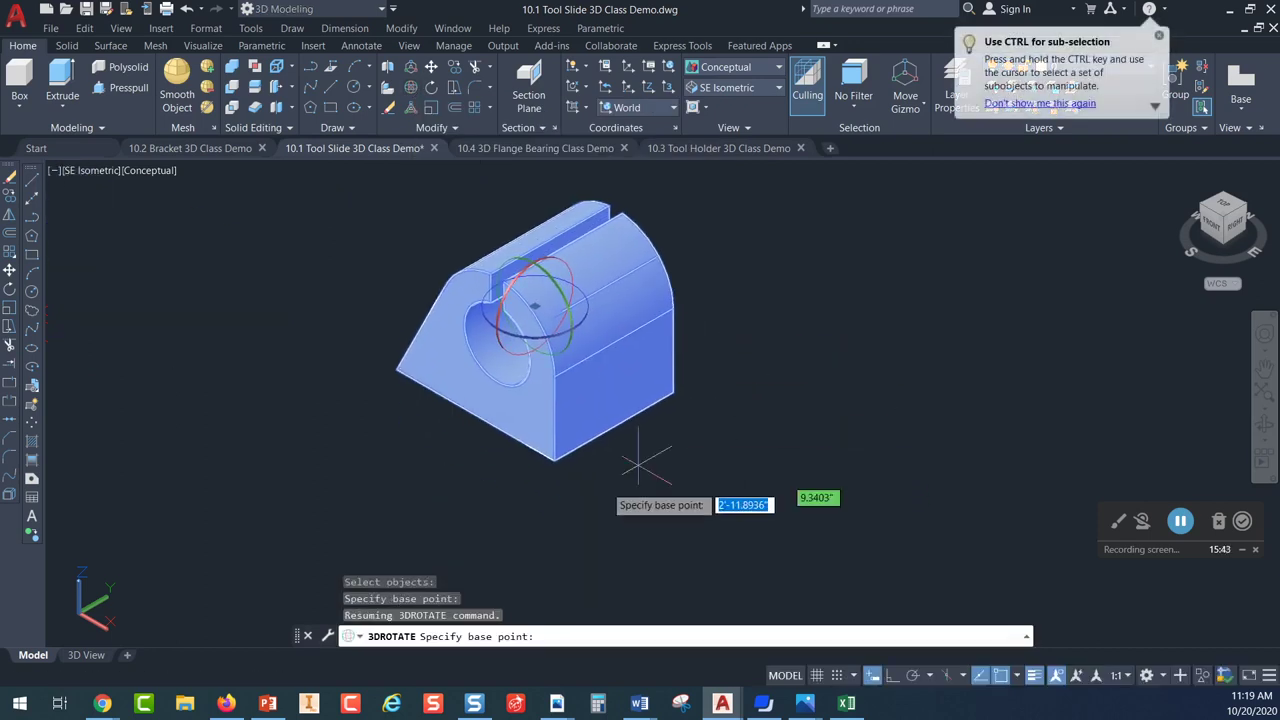
left_click(554, 462)
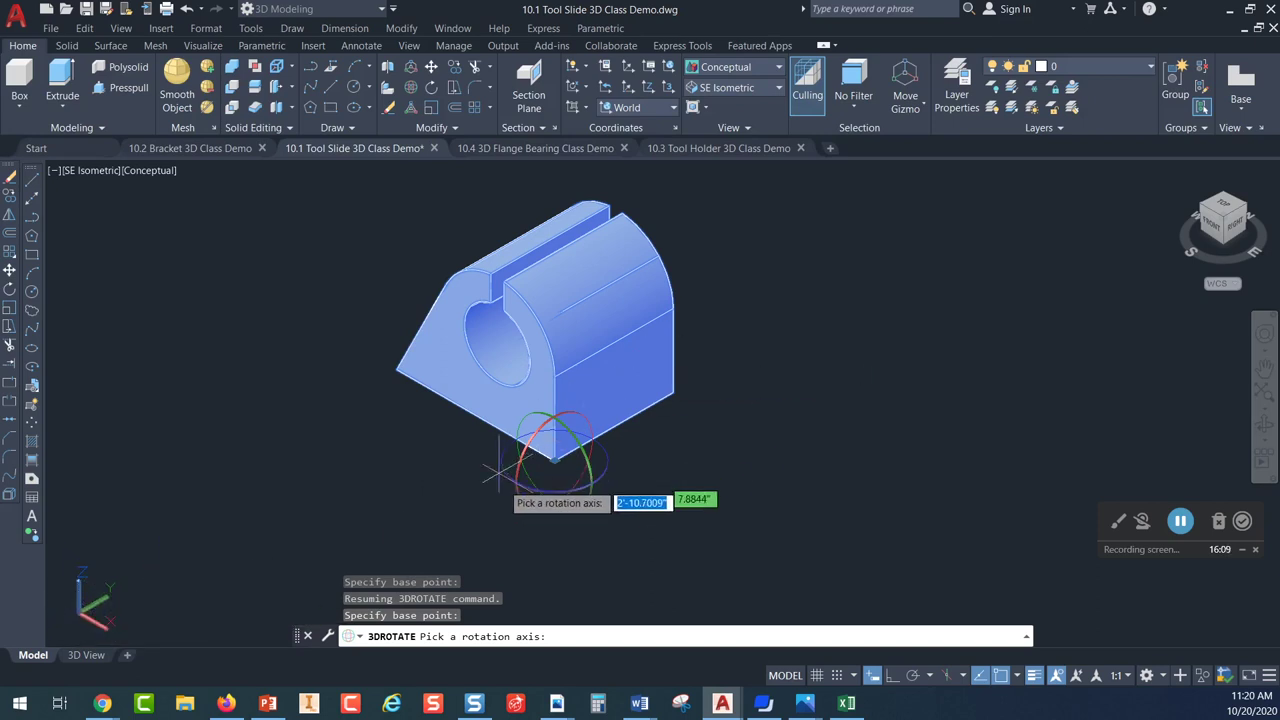
left_click(604, 480)
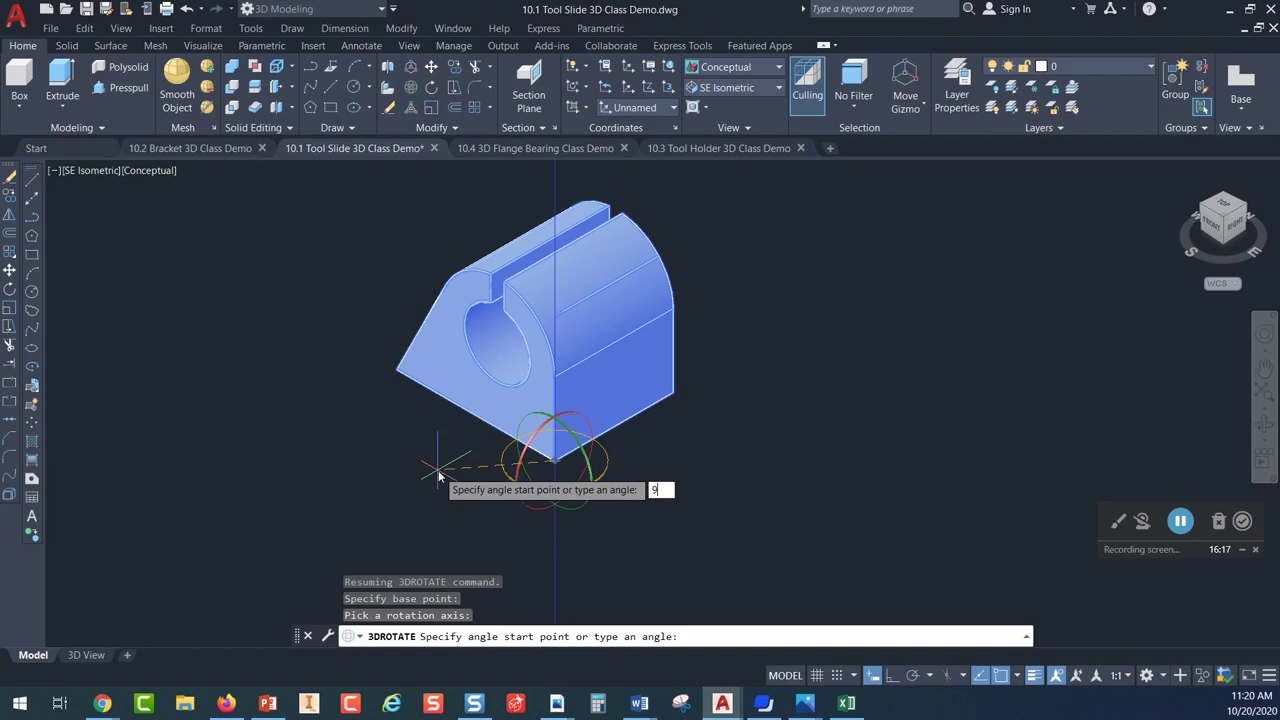
type("90")
key("Return")
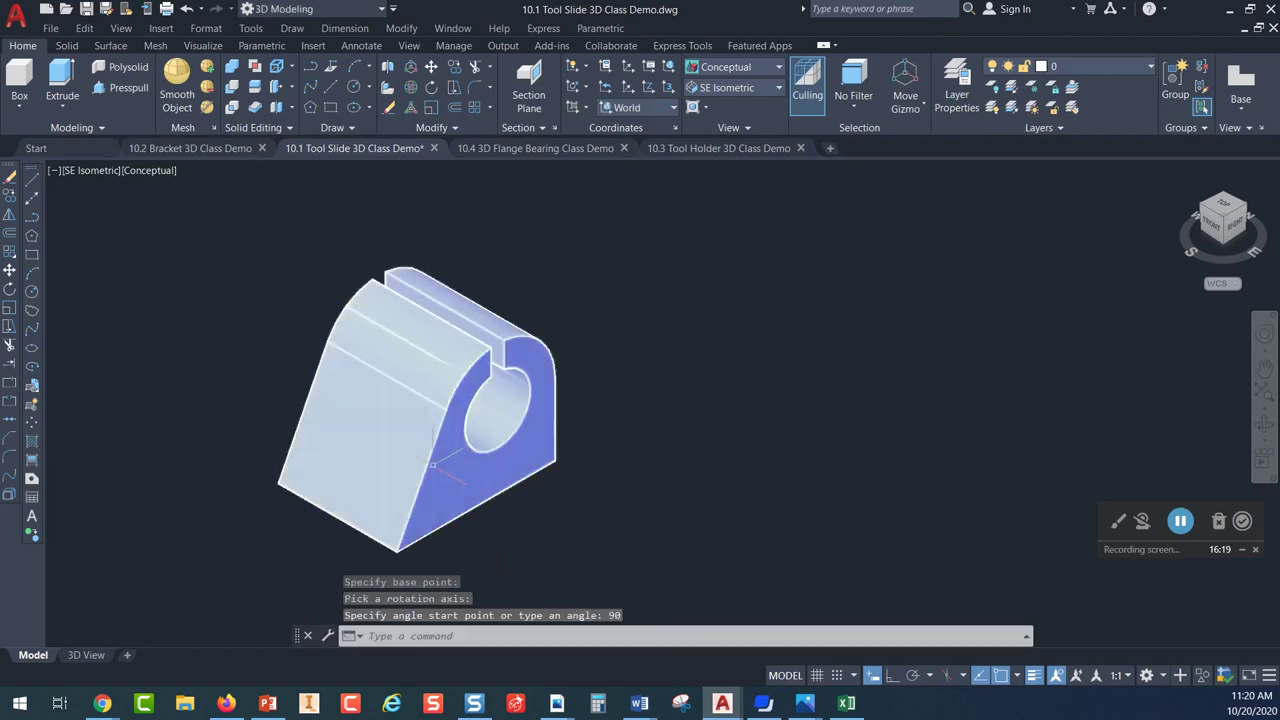
Move the clamp solid from the midpoint of its lower front edge onto the midpoint of the bar's upper front edge
scroll(722, 412, "down", 2)
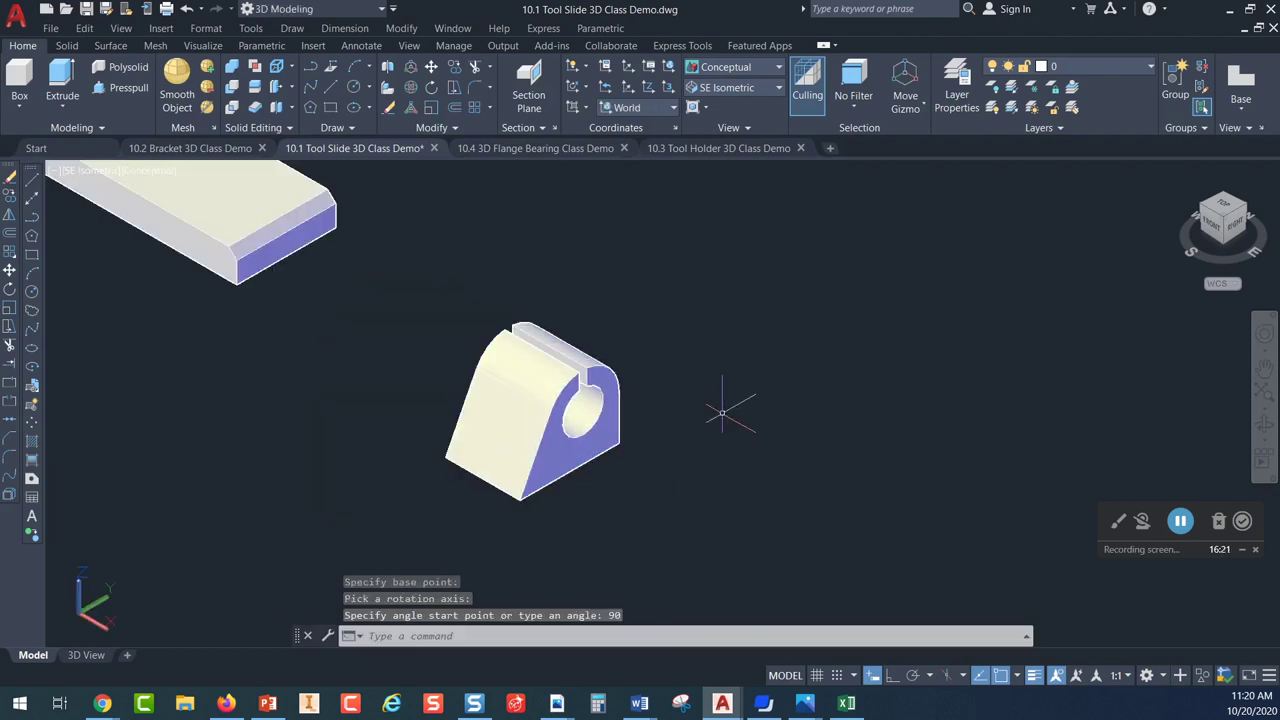
scroll(722, 412, "down", 2)
middle_click_drag(712, 391, 636, 413)
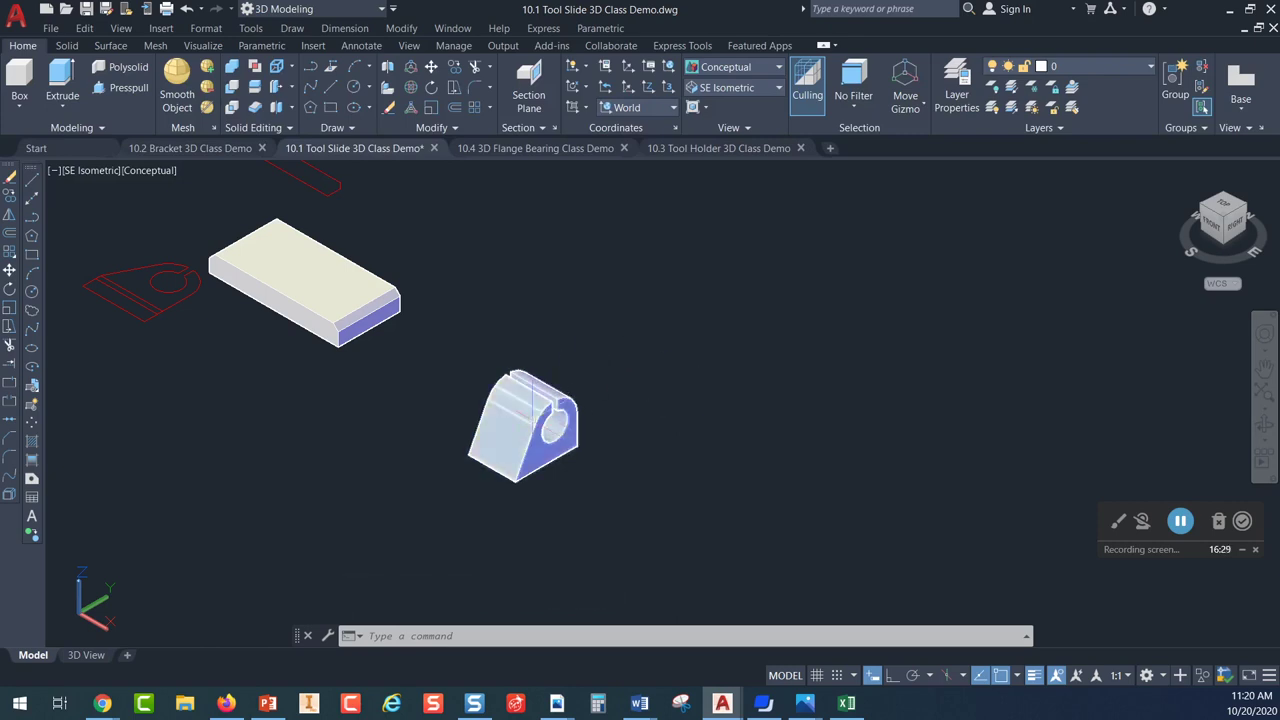
left_click(527, 420)
left_click(522, 424)
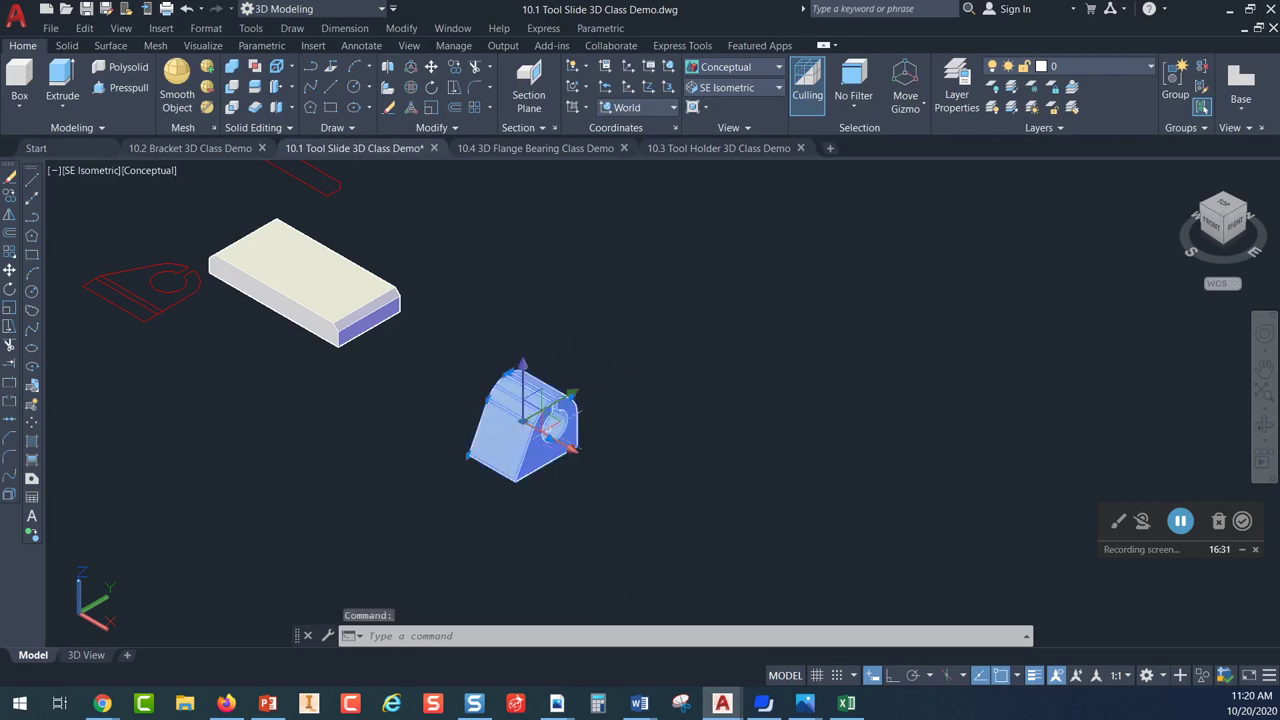
left_click(431, 67)
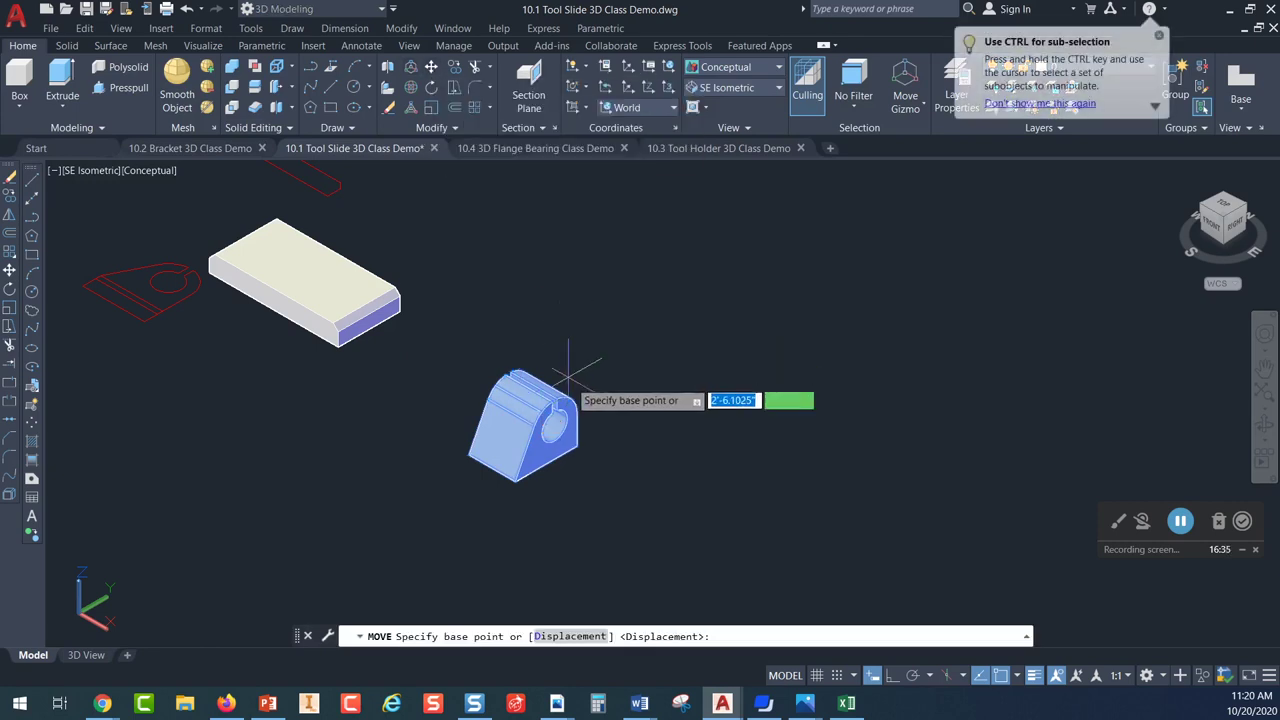
scroll(493, 480, "up", 6)
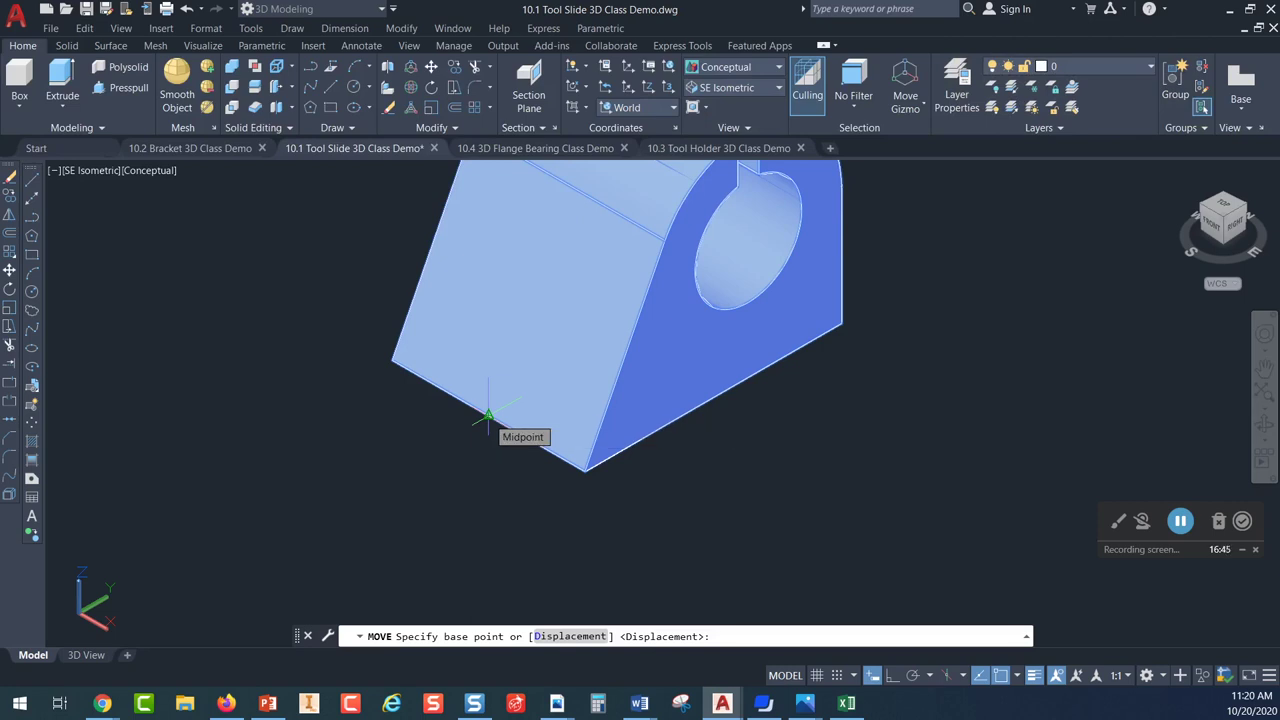
left_click(488, 416)
middle_click_drag(335, 355, 749, 543)
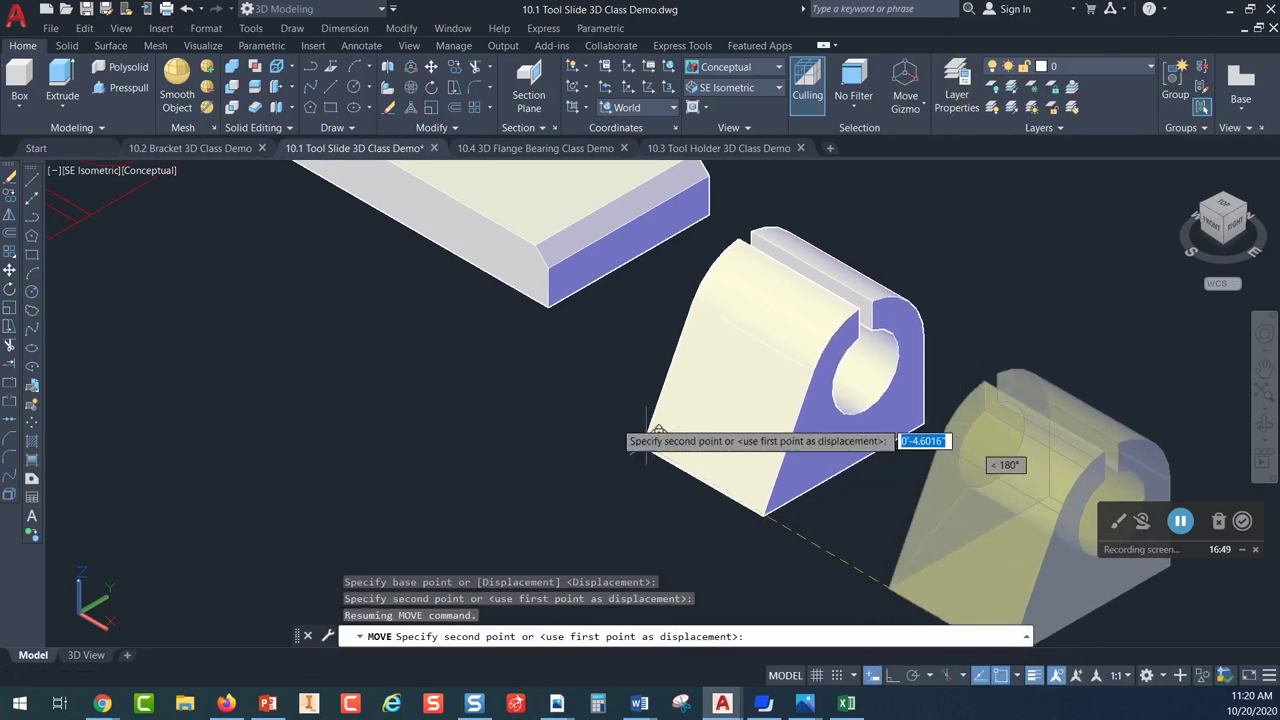
middle_click_drag(457, 286, 623, 536)
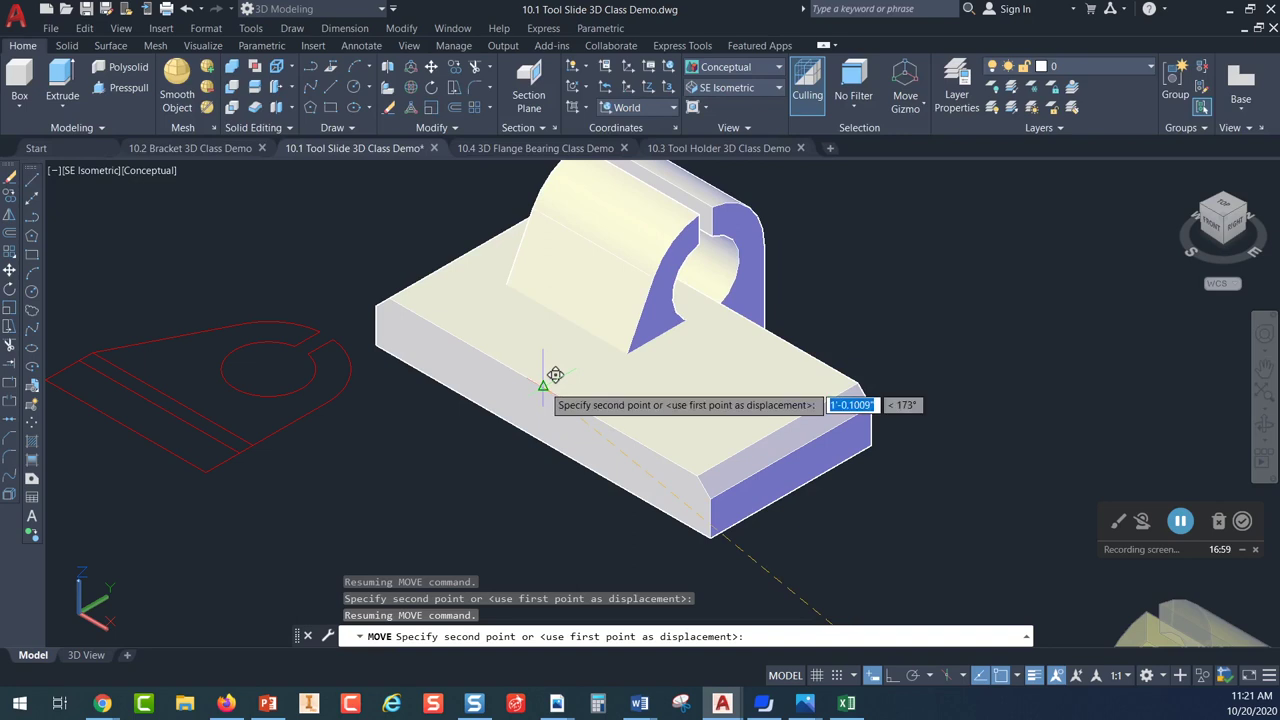
left_click(543, 384)
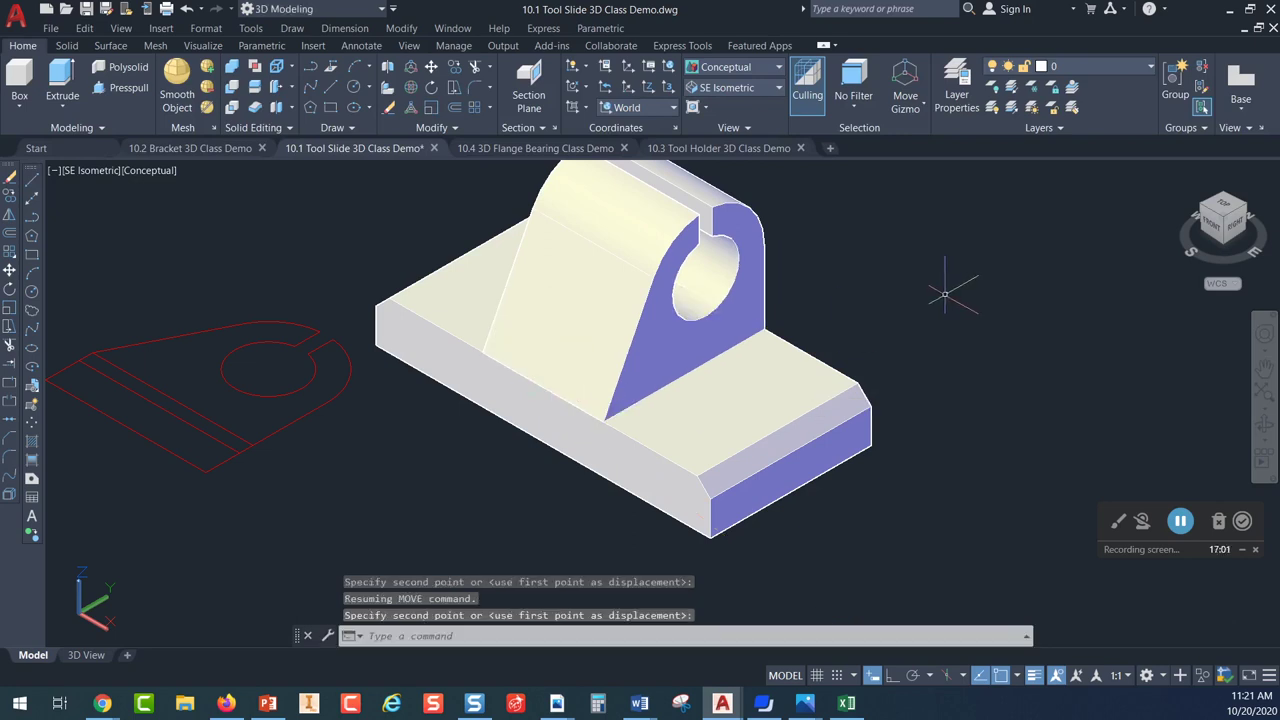
key("Escape")
Union the clamp and the bar into a single solid
scroll(935, 300, "down", 2)
middle_click_drag(935, 300, 546, 337)
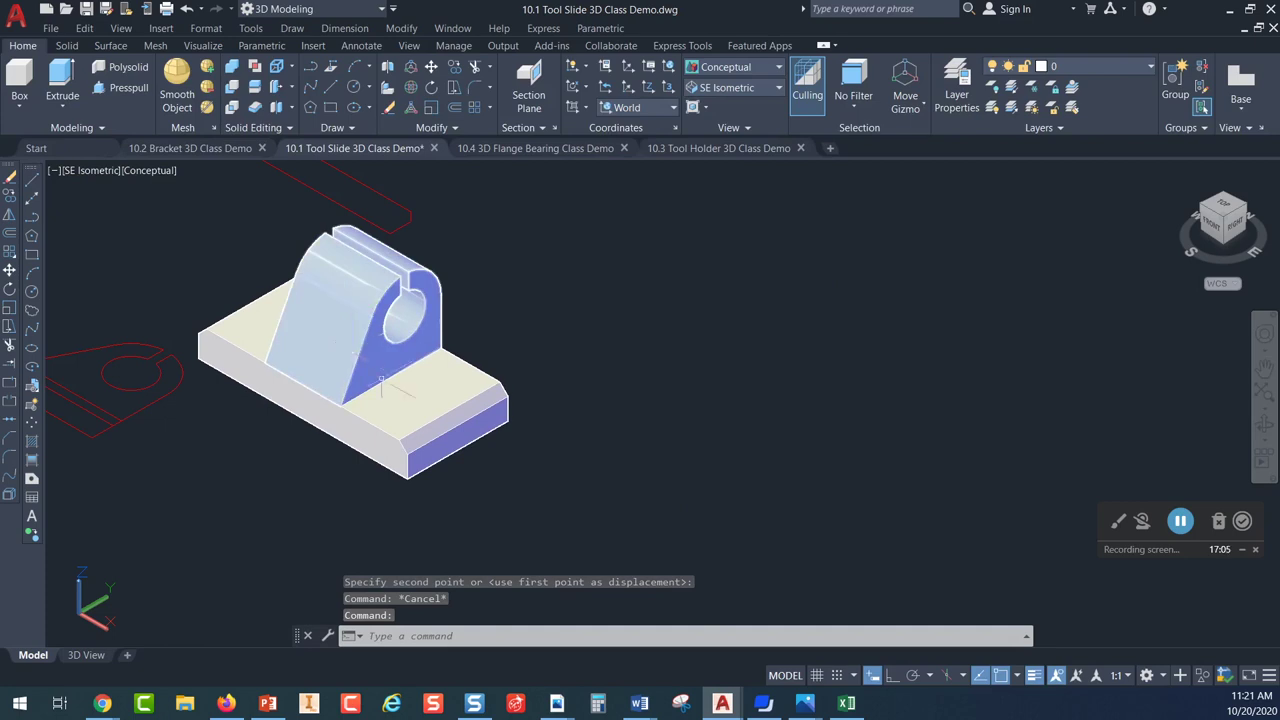
scroll(660, 286, "down", 1)
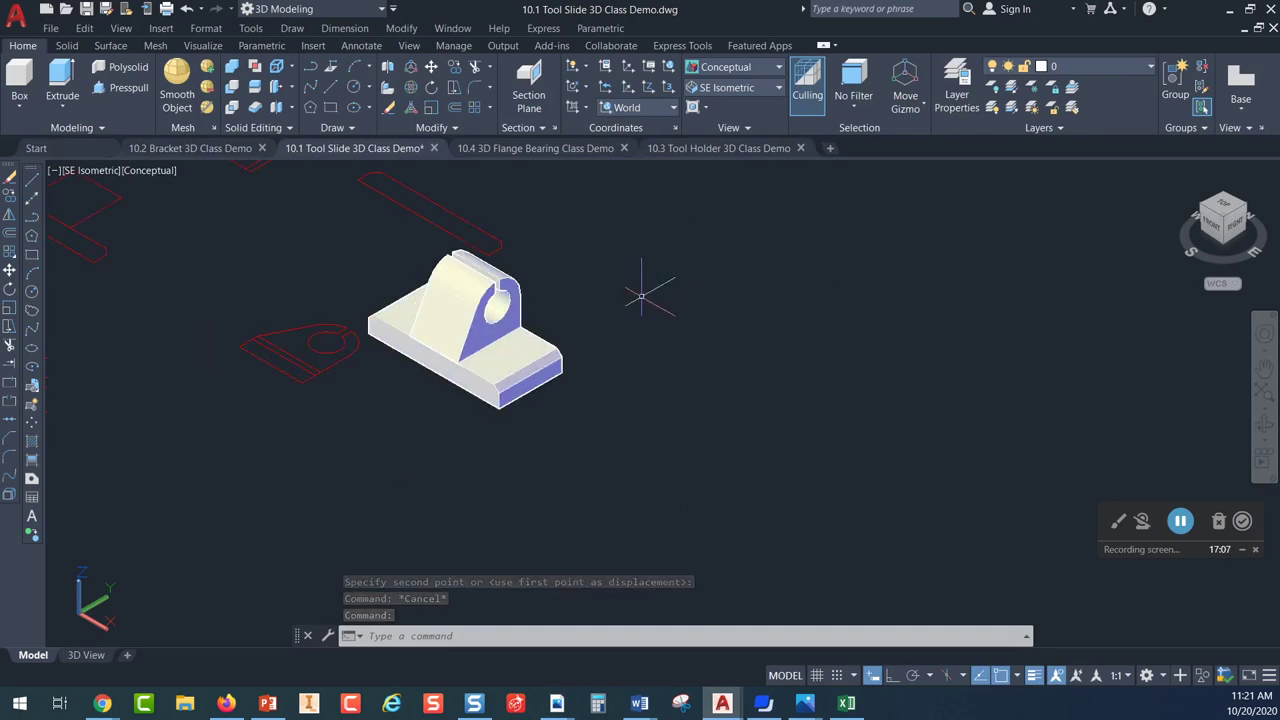
scroll(583, 305, "up", 1)
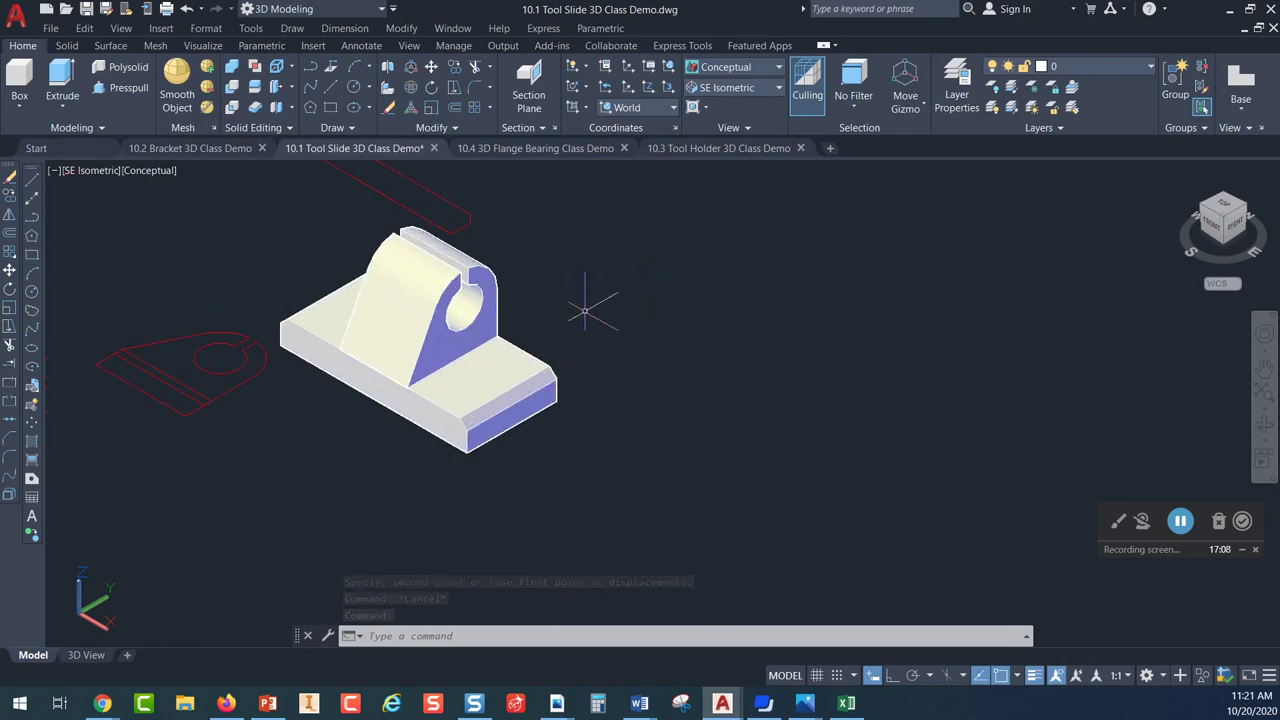
left_click(494, 373)
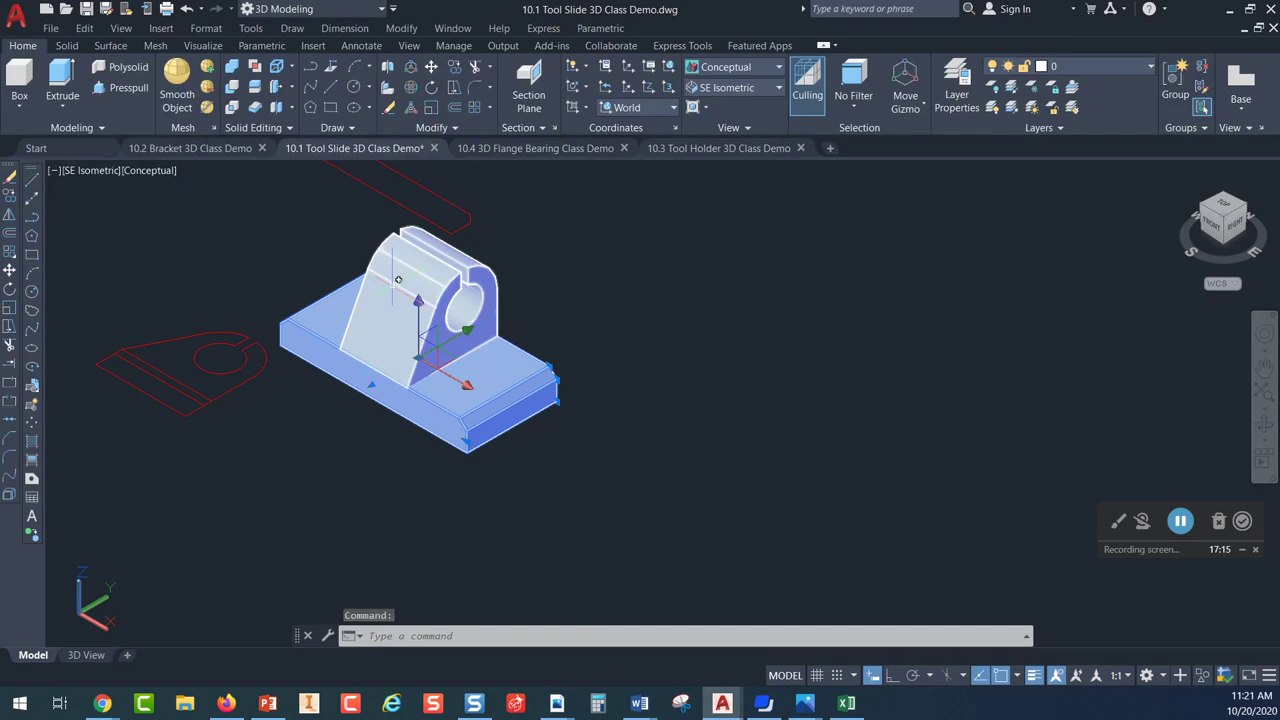
key("Escape")
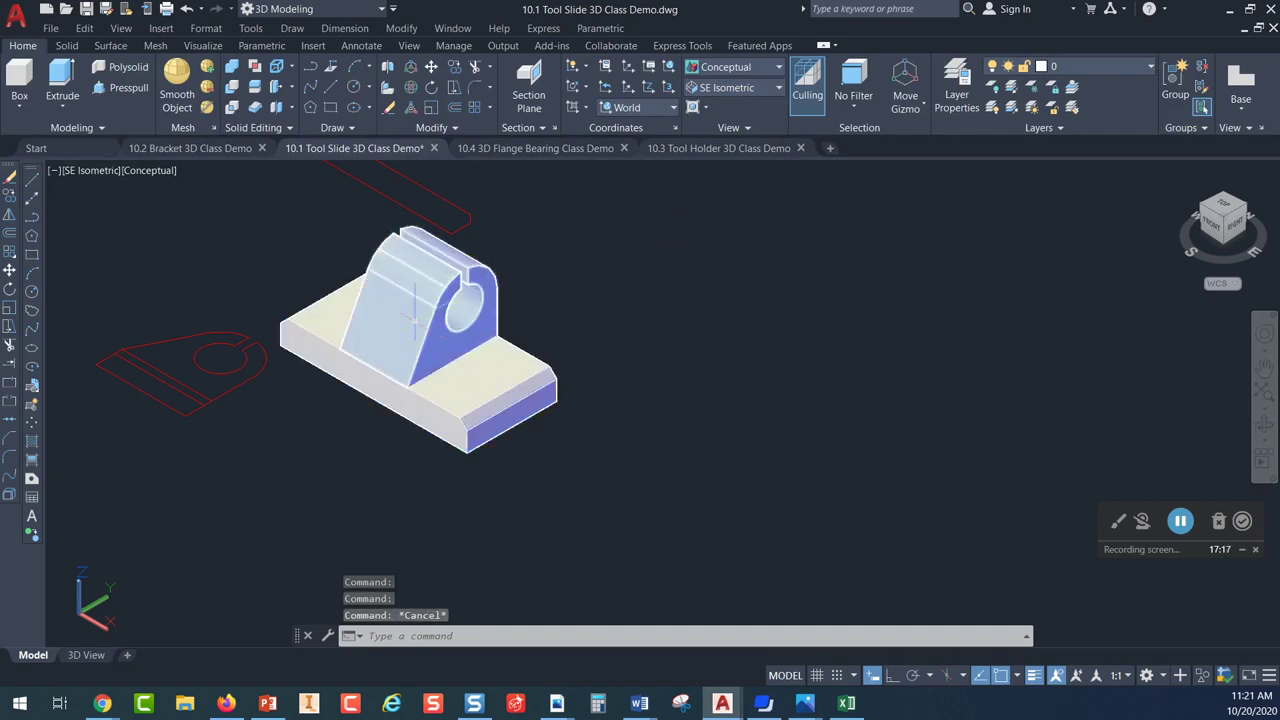
mouse_move(444, 376)
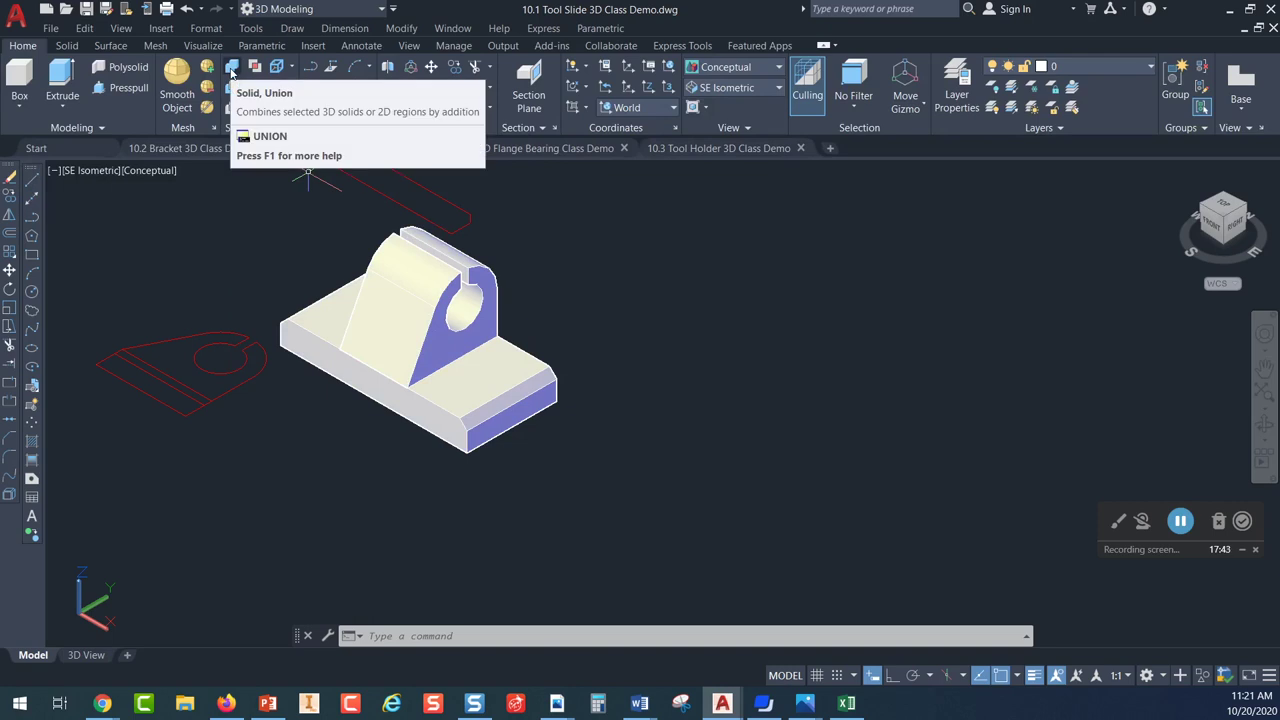
left_click(231, 70)
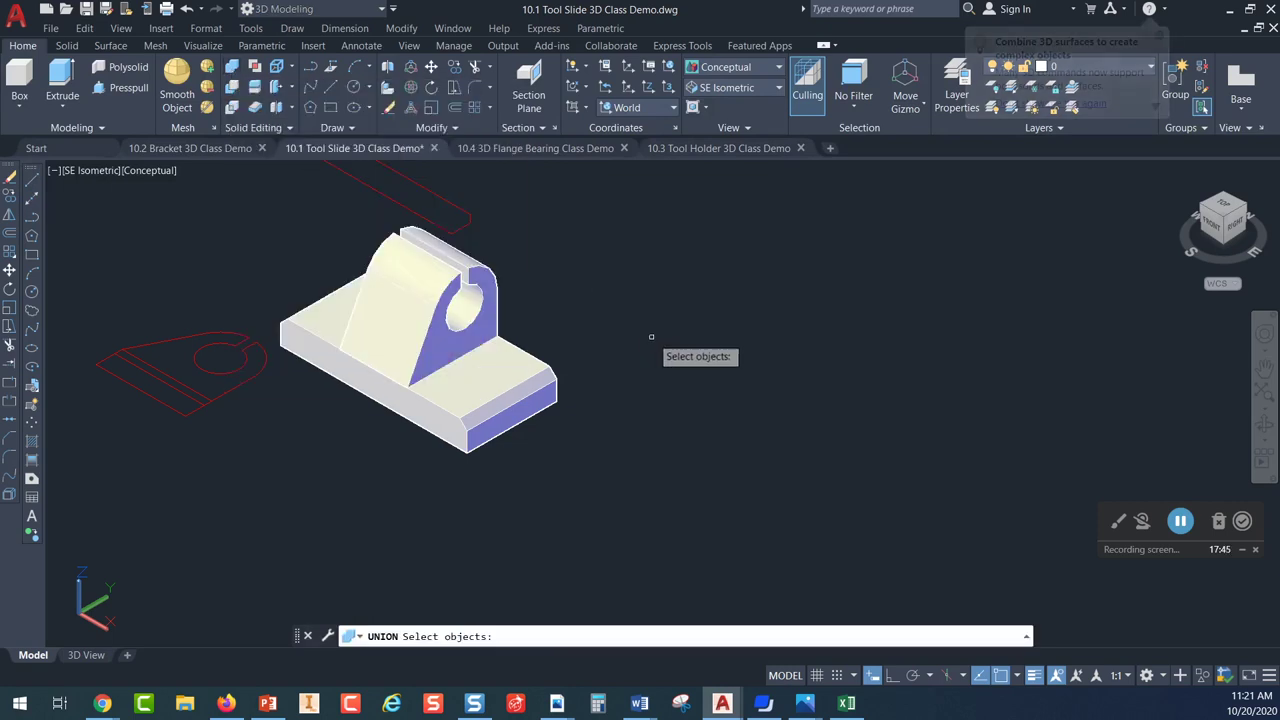
left_click(401, 277)
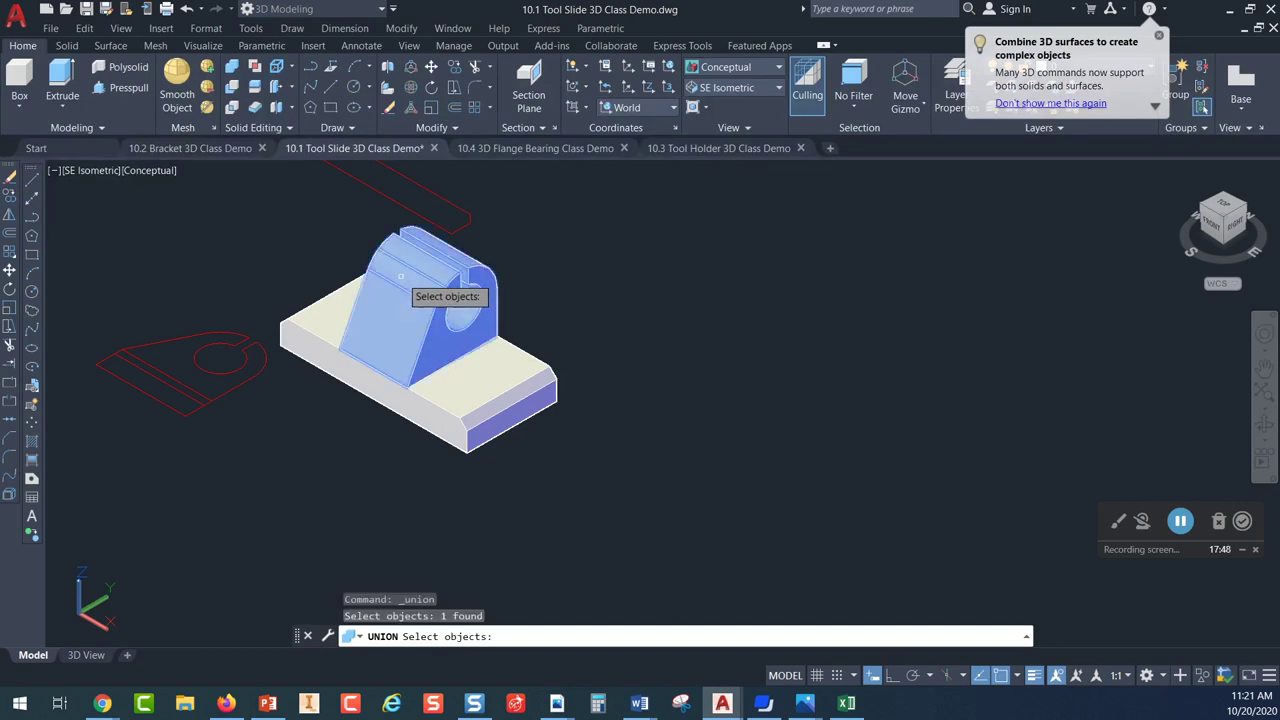
left_click(492, 392)
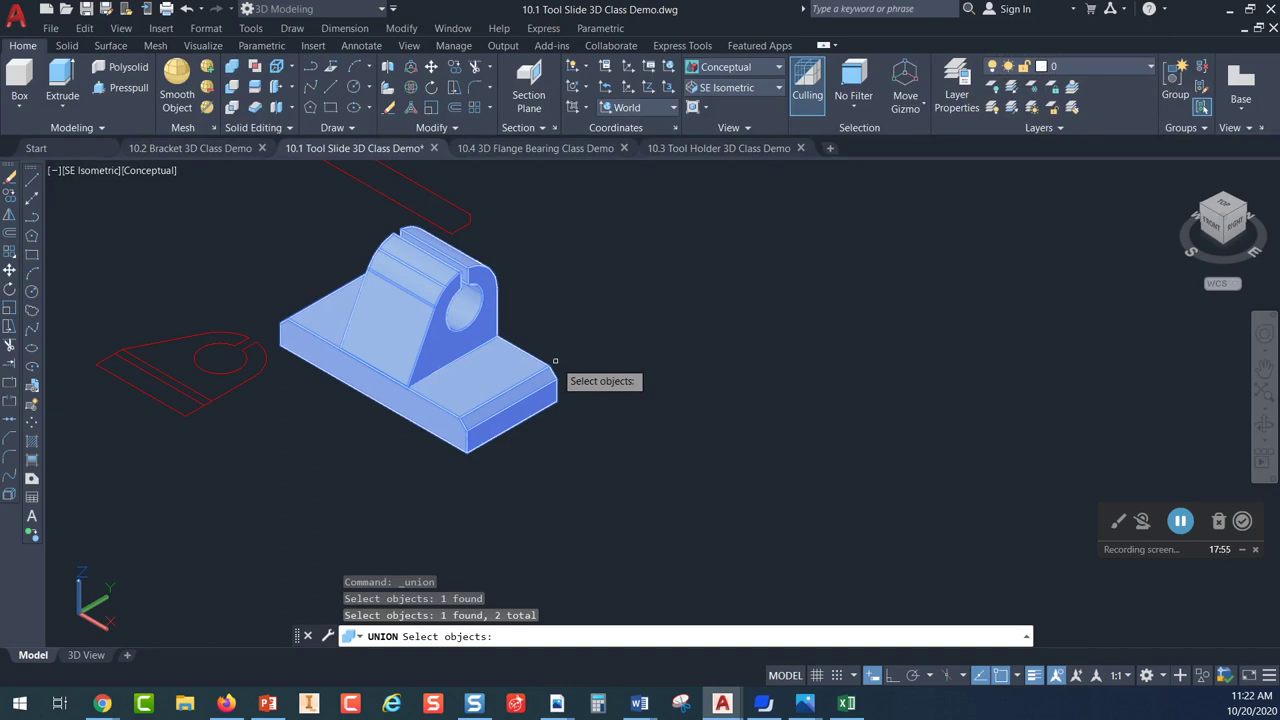
key("Return")
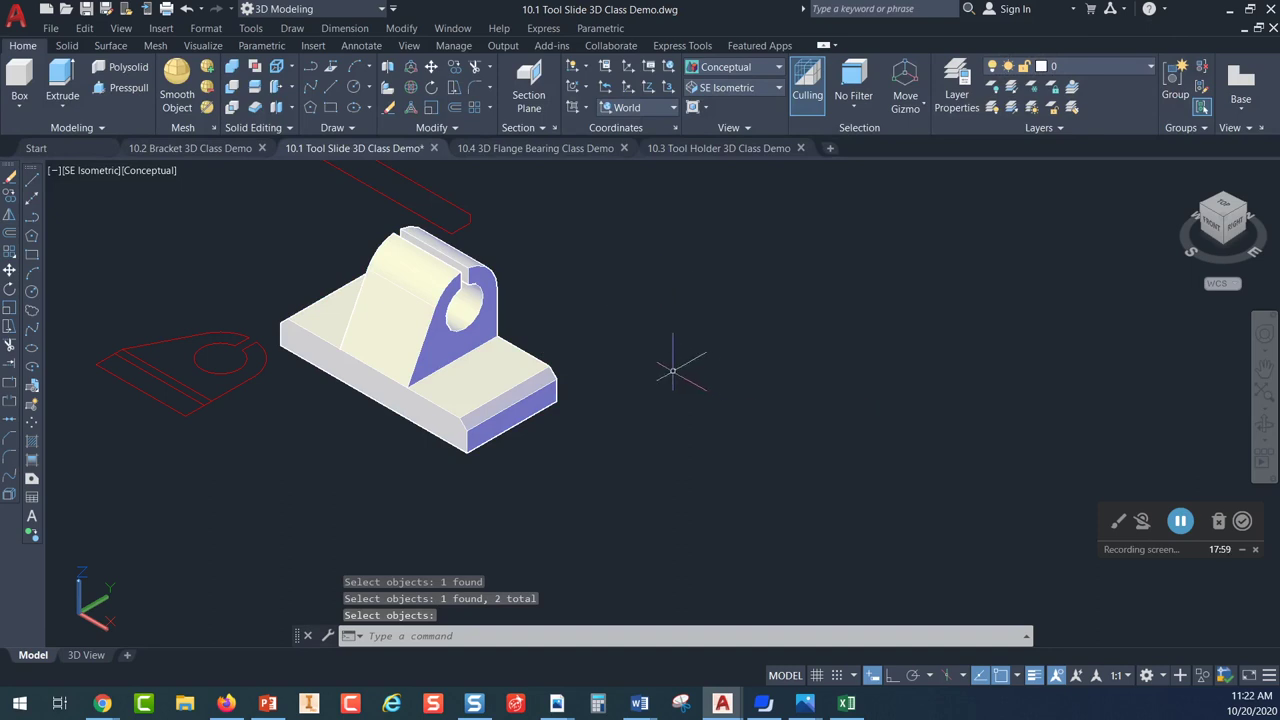
Check by selecting different areas of the tool slide whether the clamp and bar behave as one object
left_click(478, 368)
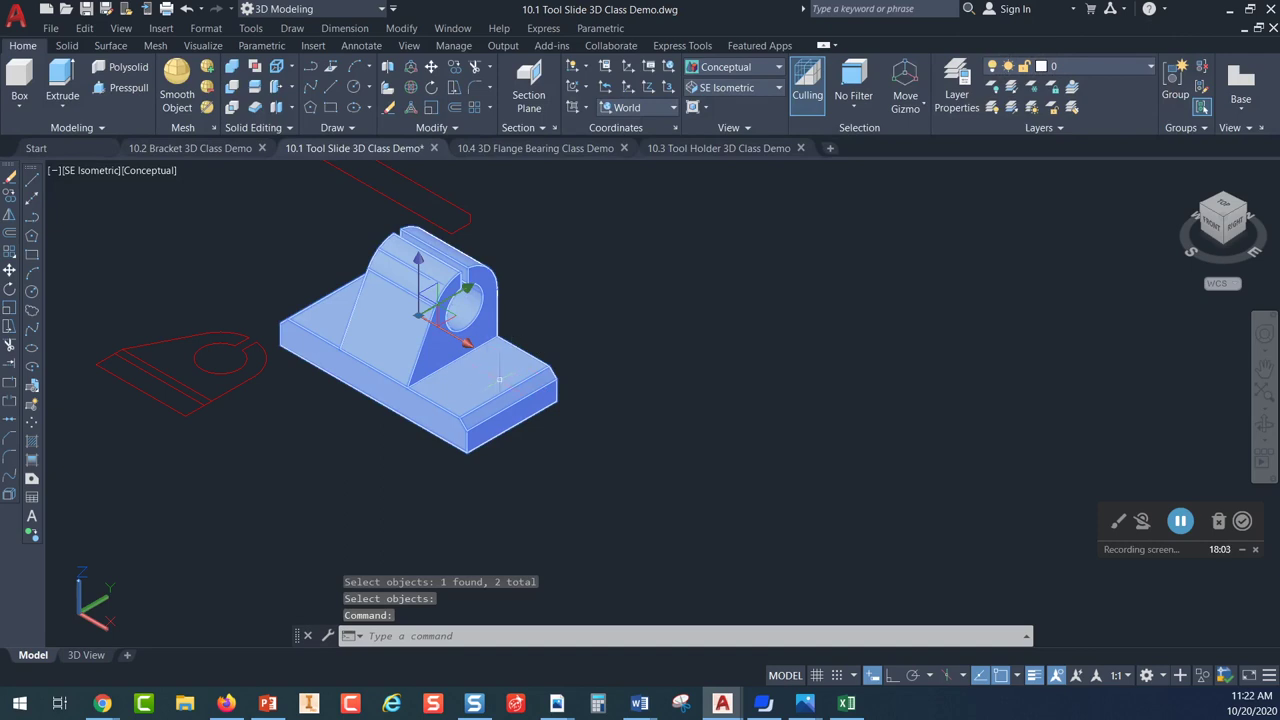
key("Escape")
left_click(552, 372)
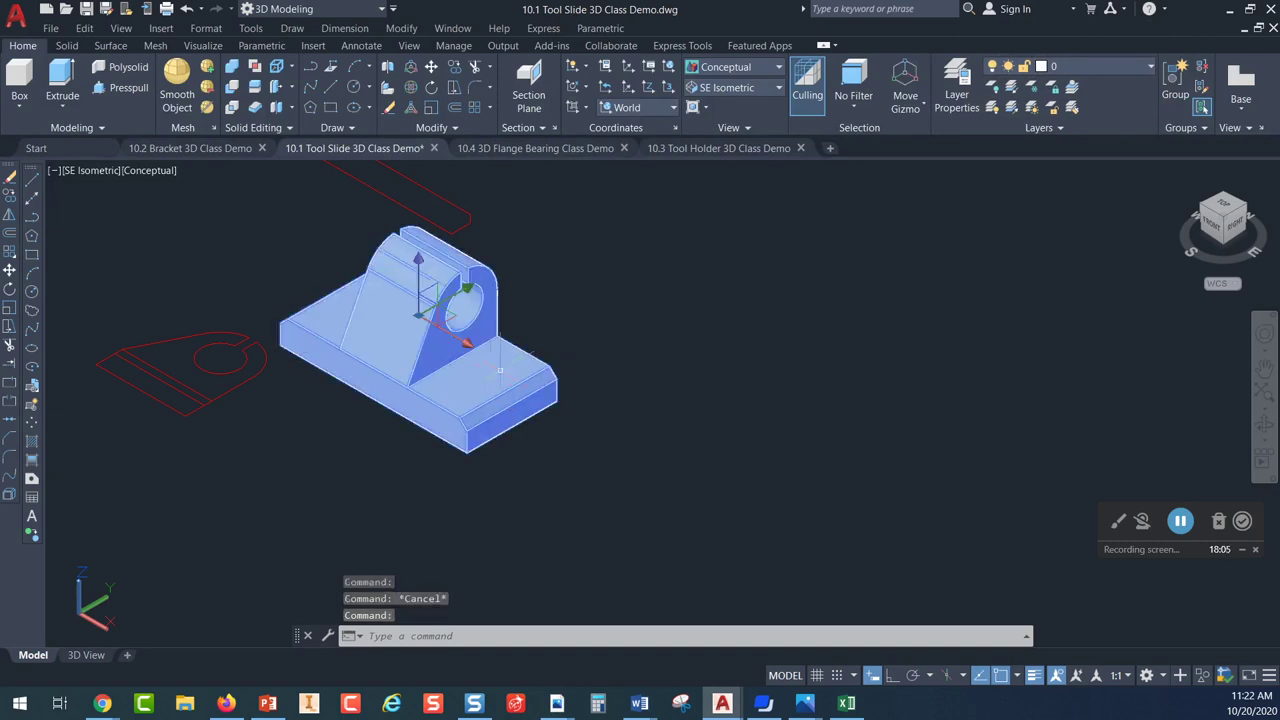
key("Escape")
left_click(430, 330)
key("Escape")
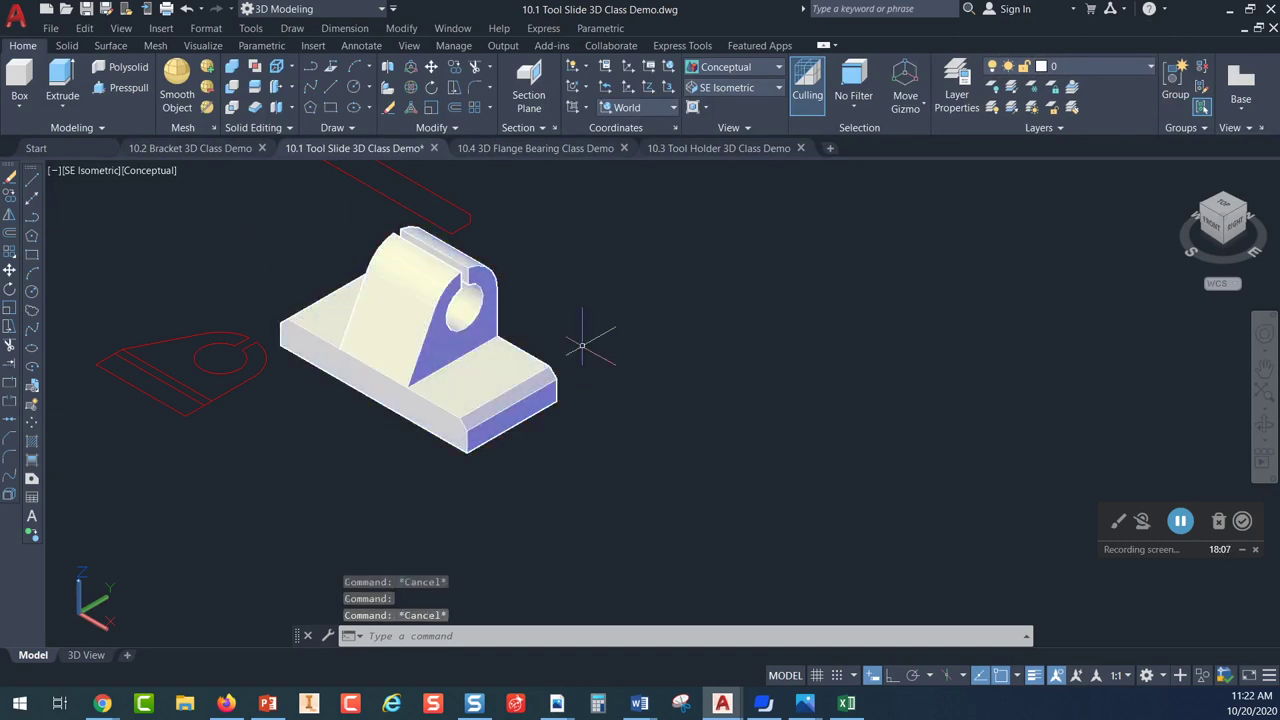
scroll(591, 346, "down", 2)
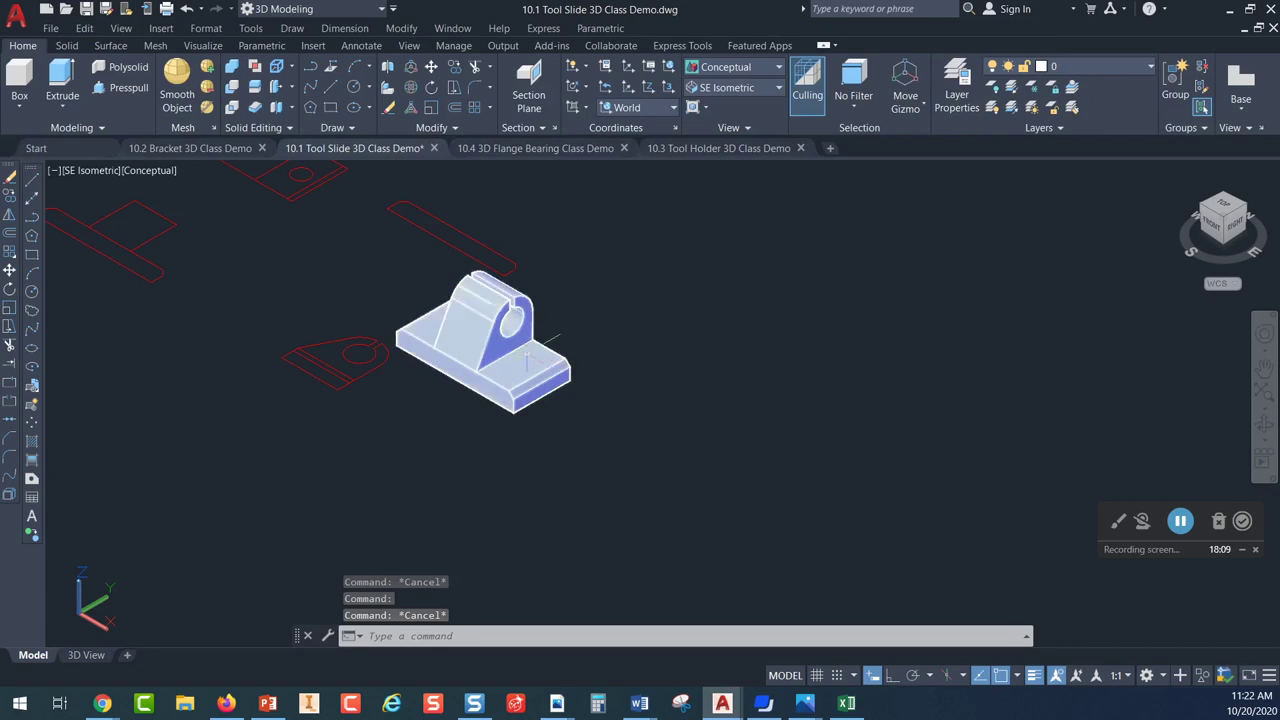
middle_click_drag(503, 356, 493, 401)
scroll(490, 402, "up", 2)
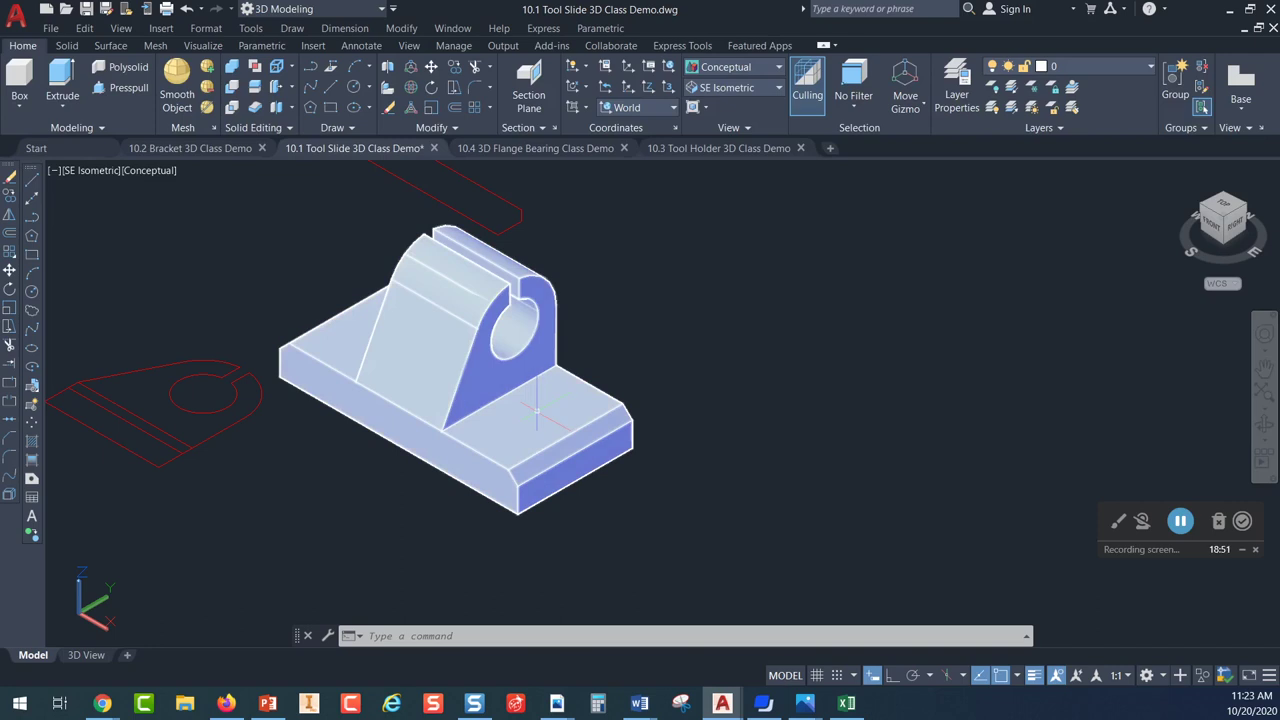
Presspull the far hole circle in the copied red top-view profile upward into a cylinder about 4.7 inches tall
scroll(536, 410, "down", 3)
middle_click_drag(591, 371, 643, 440)
scroll(326, 257, "up", 4)
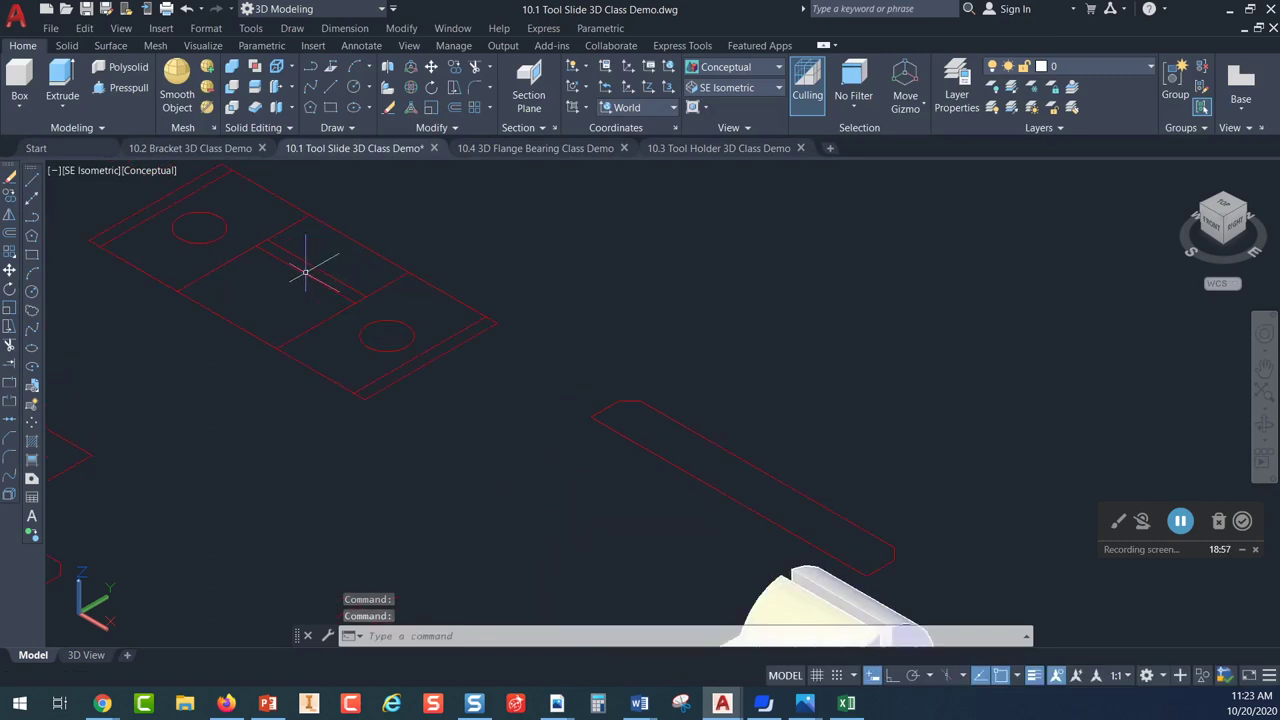
middle_click_drag(403, 313, 483, 330)
left_click(478, 340)
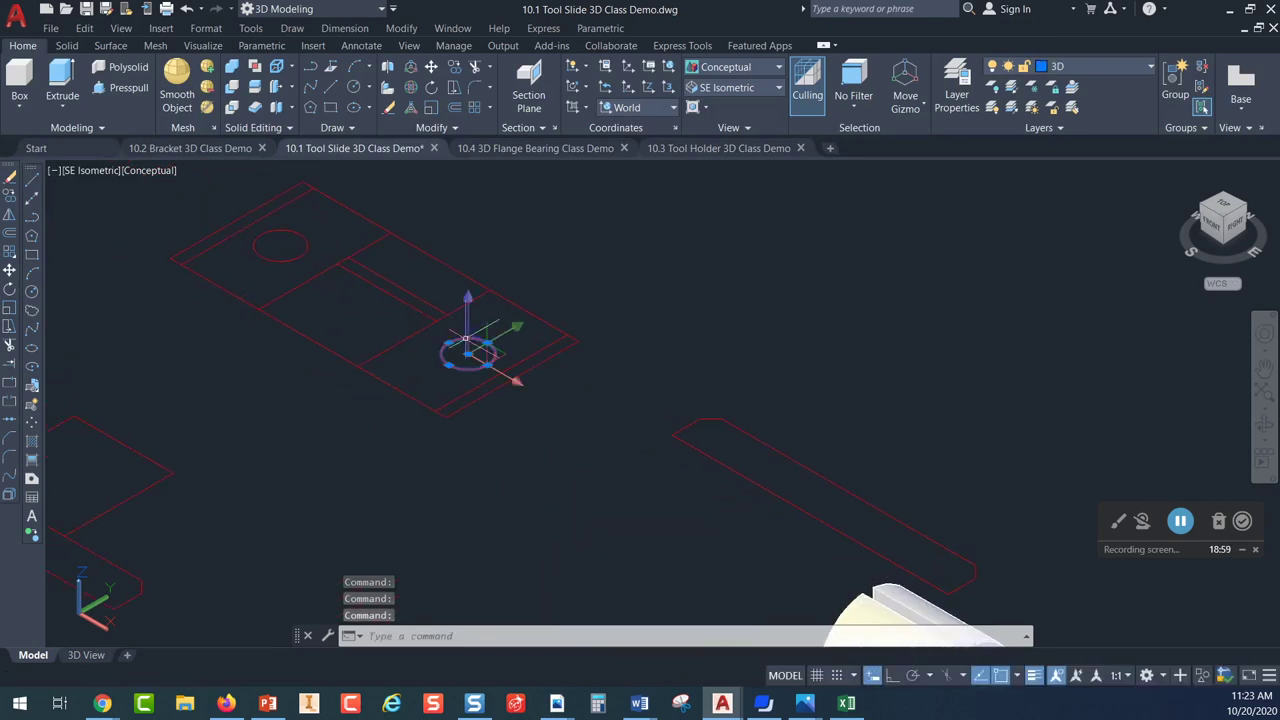
left_click(302, 254)
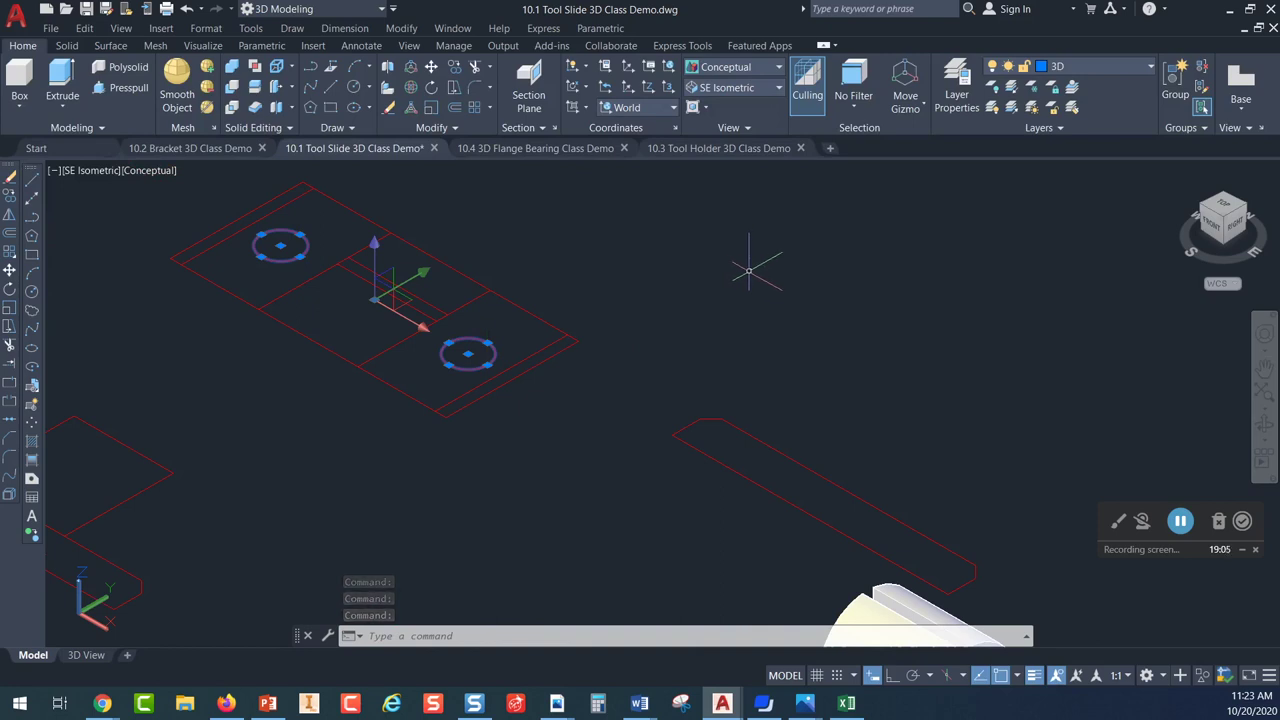
left_click(123, 87)
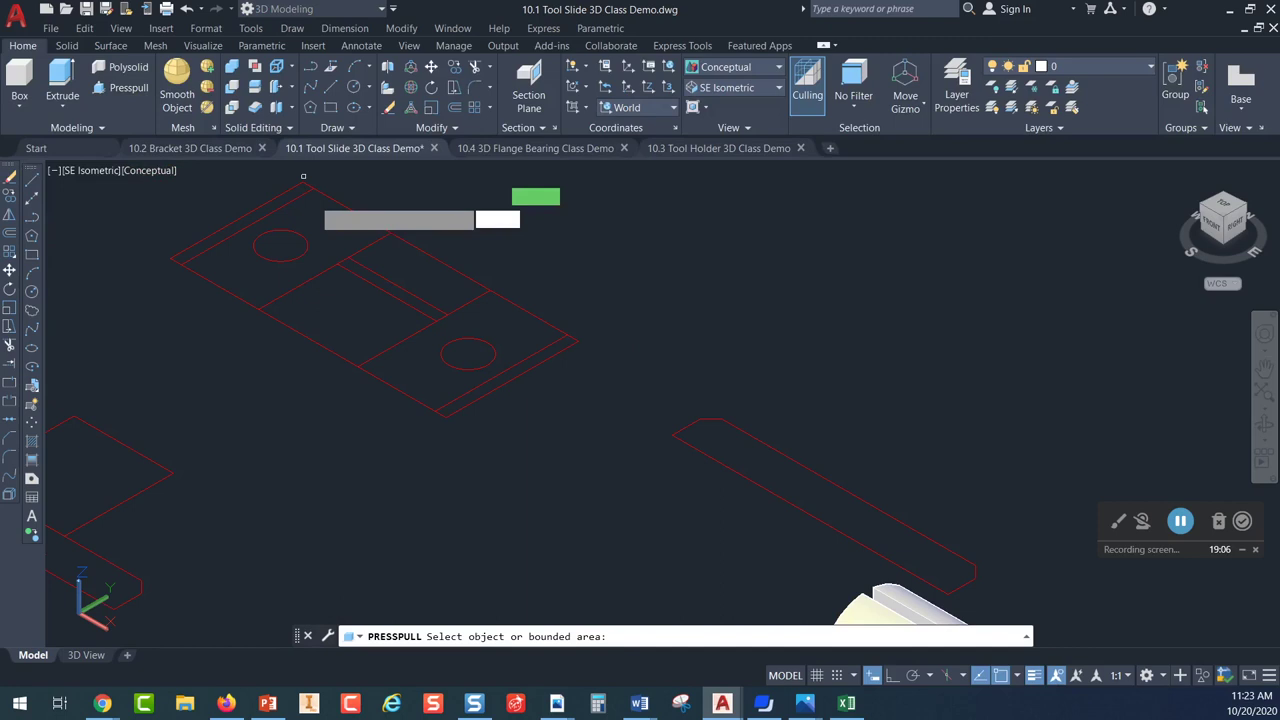
left_click(278, 243)
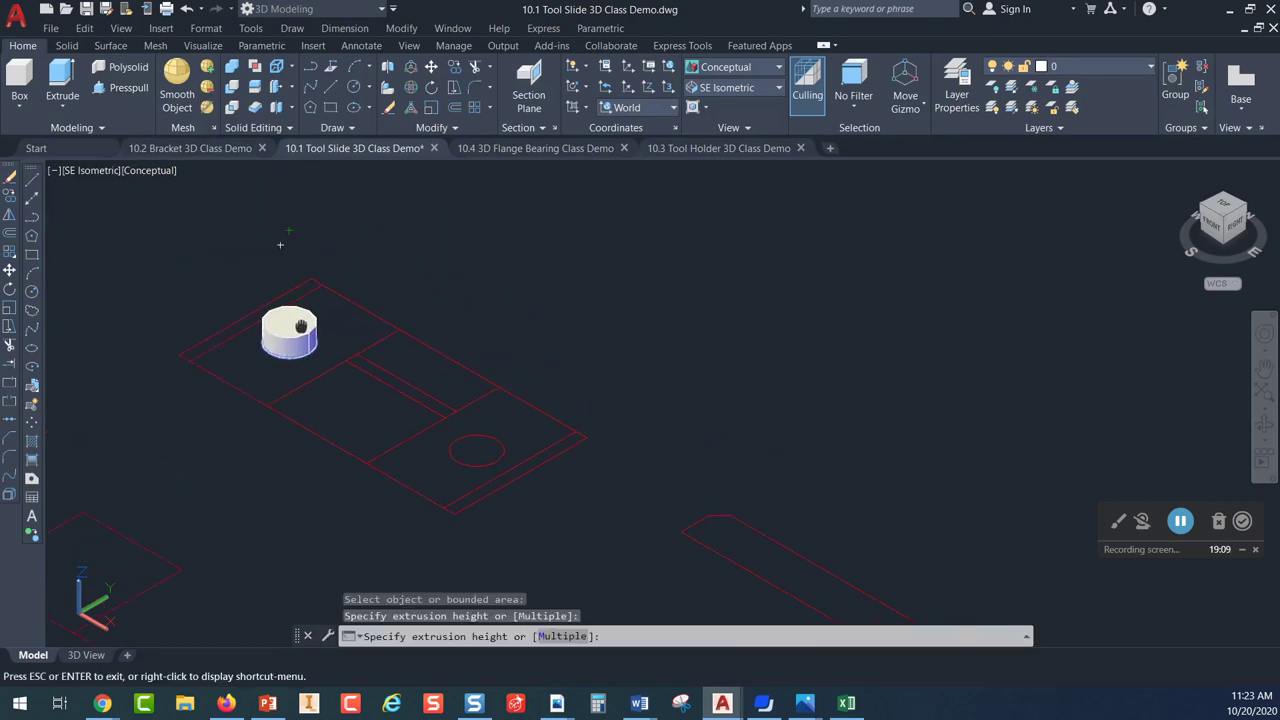
middle_click_drag(280, 192, 280, 245)
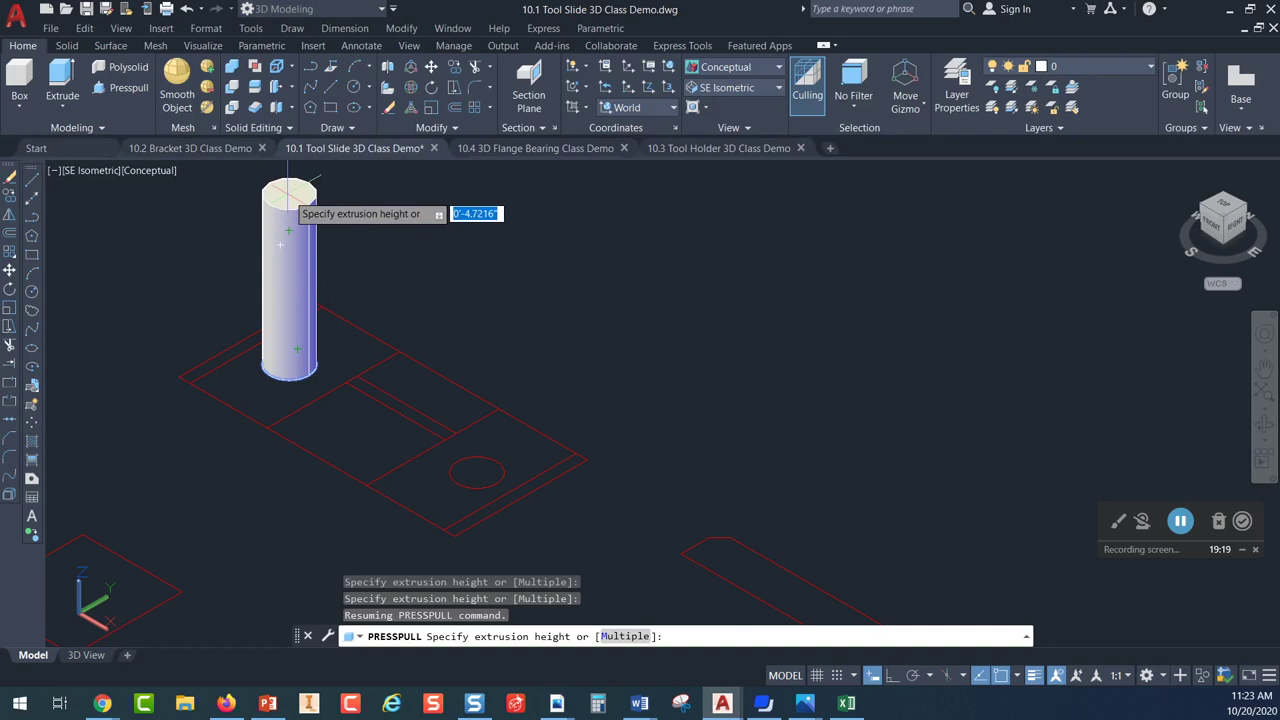
left_click(289, 183)
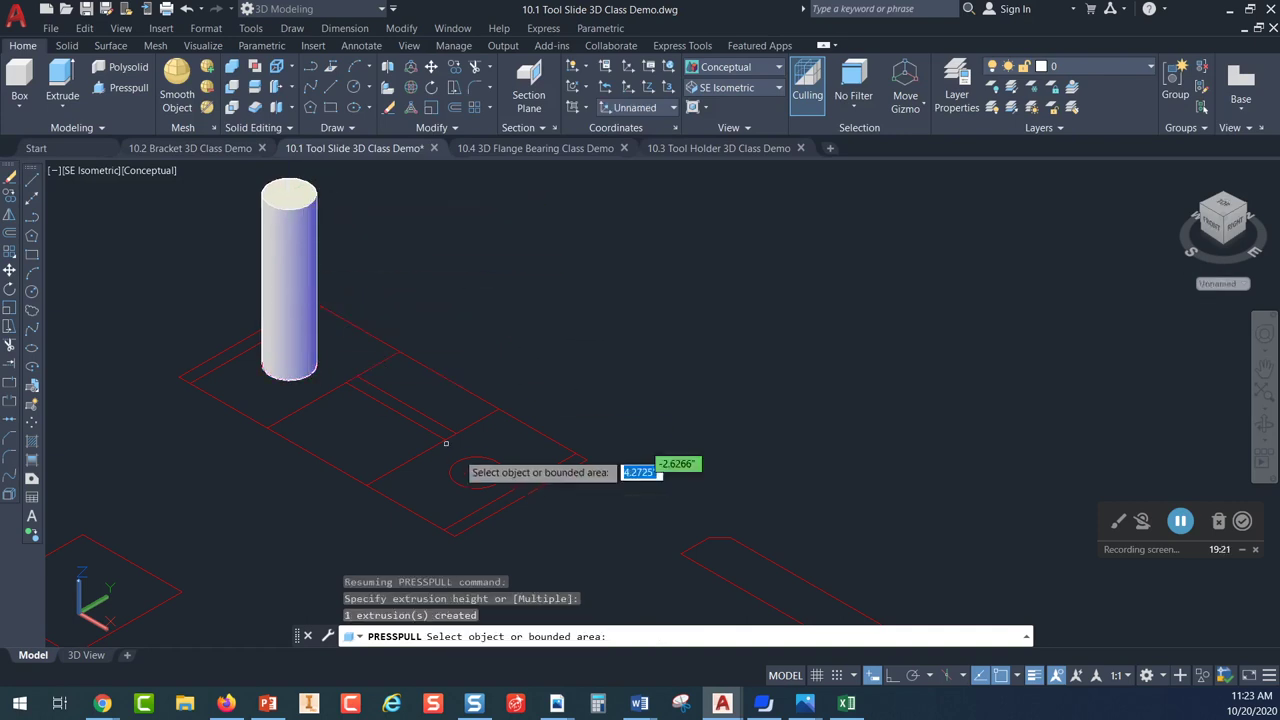
Presspull the near hole circle of the same profile upward into a cylinder about 6.5 inches tall
left_click(479, 472)
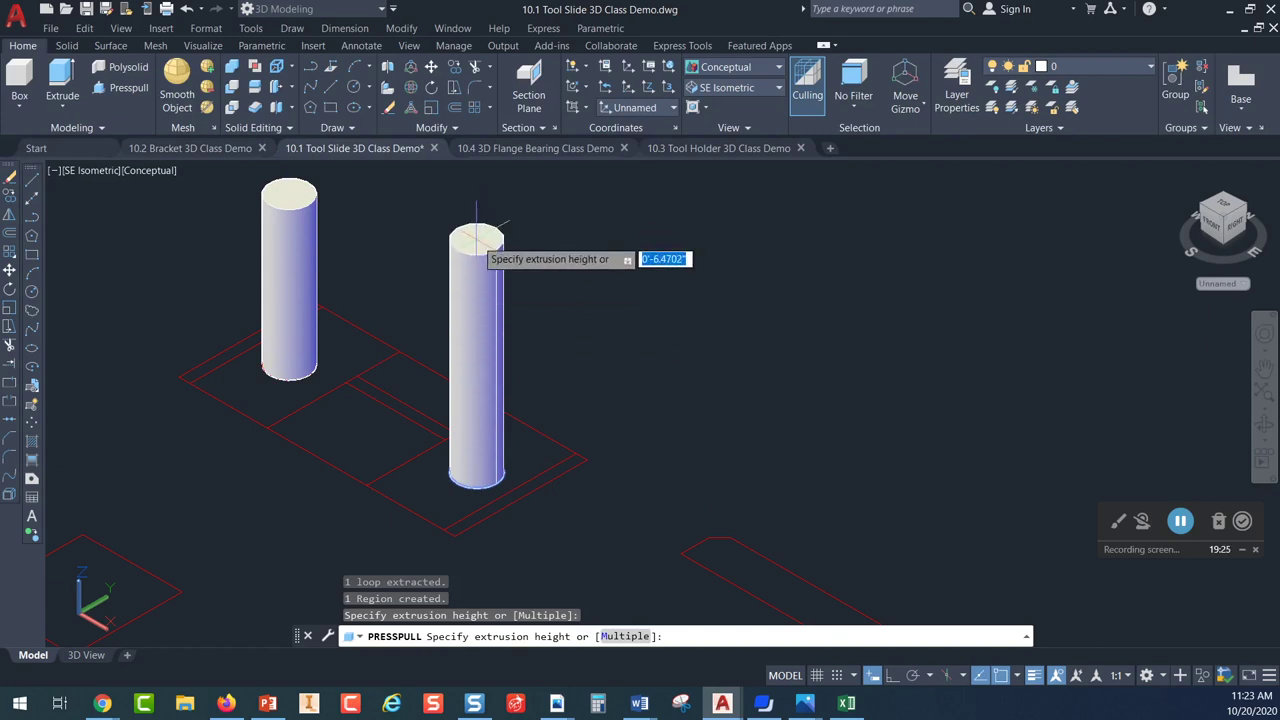
left_click(478, 241)
key("Return")
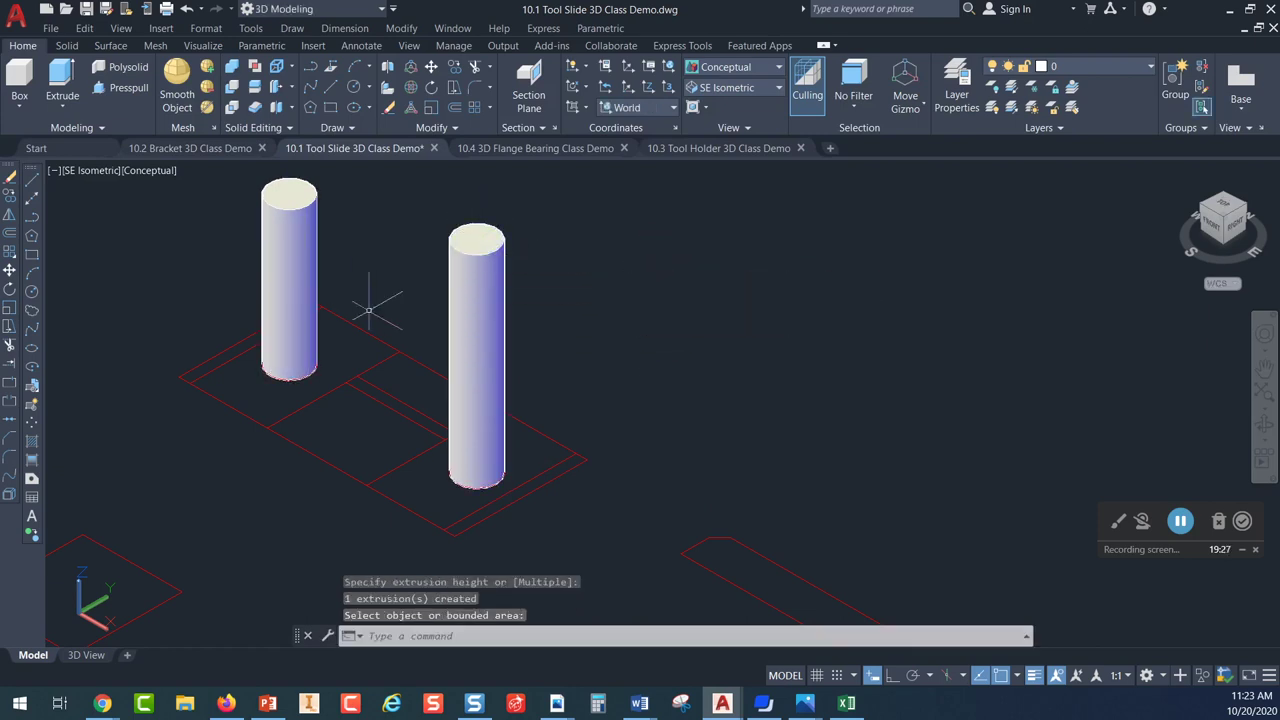
Move both hole cylinders together from the near bottom corner of the red top-view profile to the matching bottom corner of the tool slide's bar
scroll(594, 349, "down", 5)
middle_click_drag(660, 354, 408, 276)
key("Return")
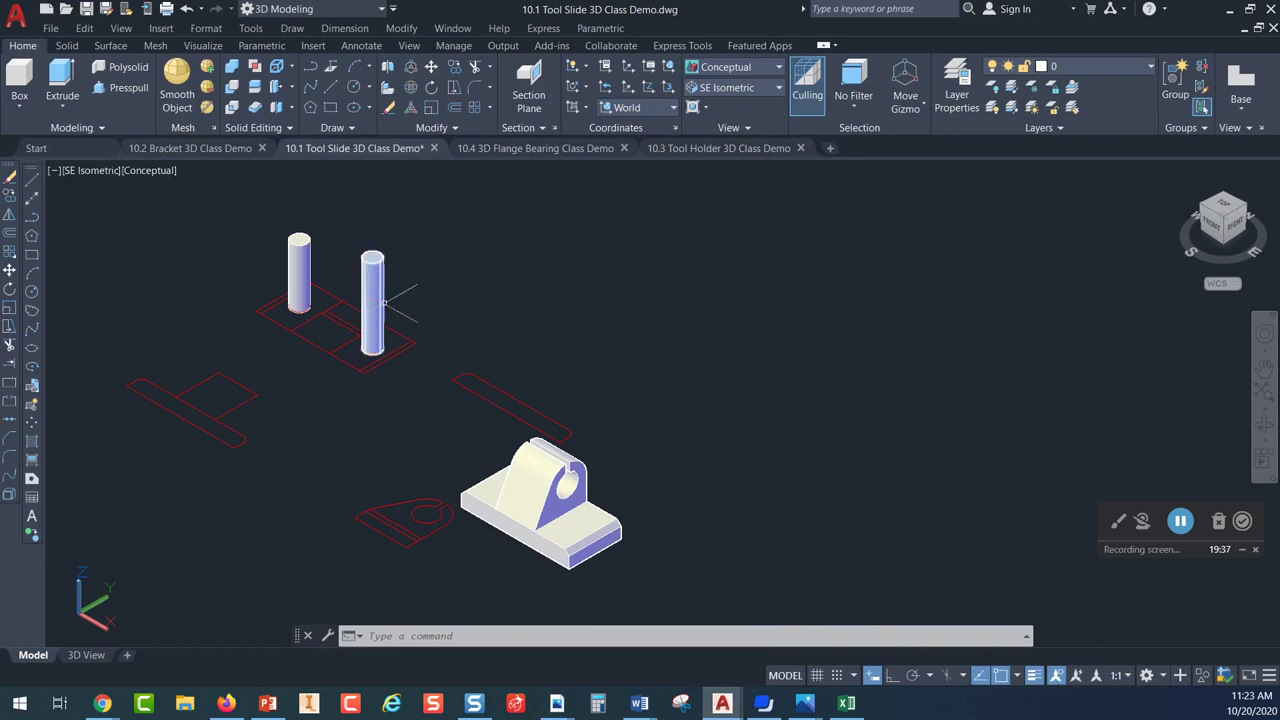
left_click(431, 67)
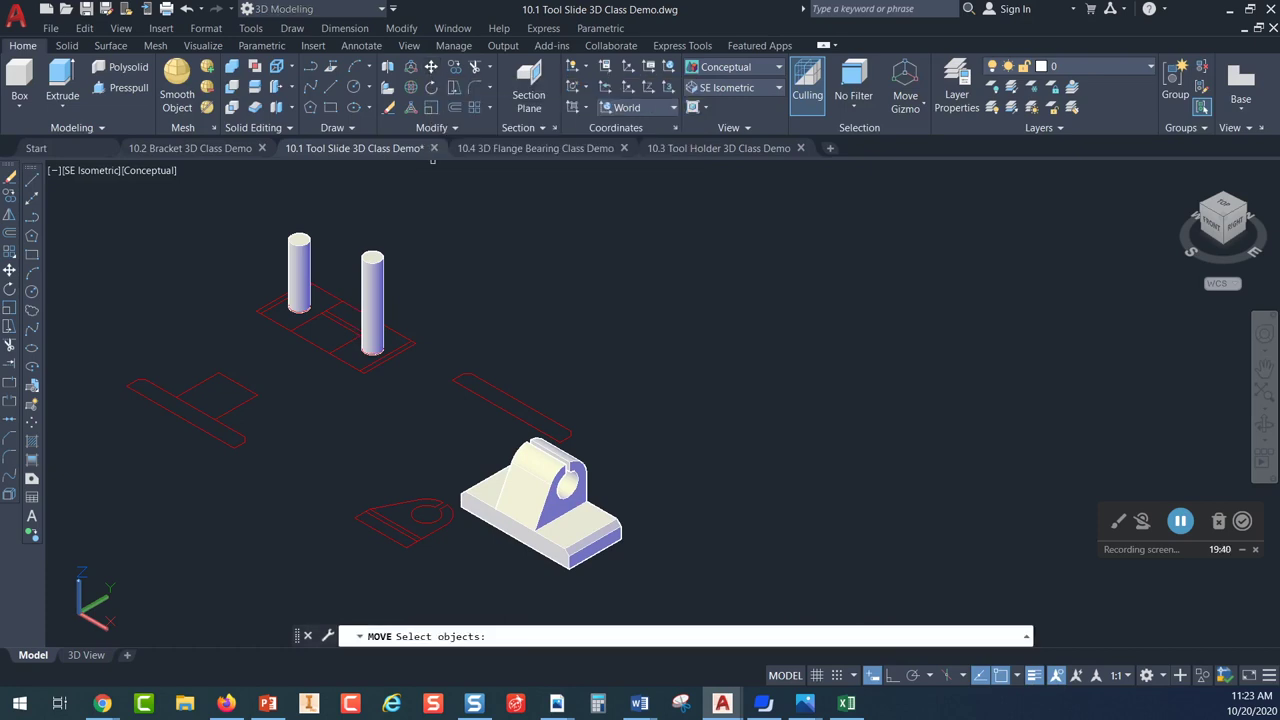
left_click(376, 277)
left_click(298, 263)
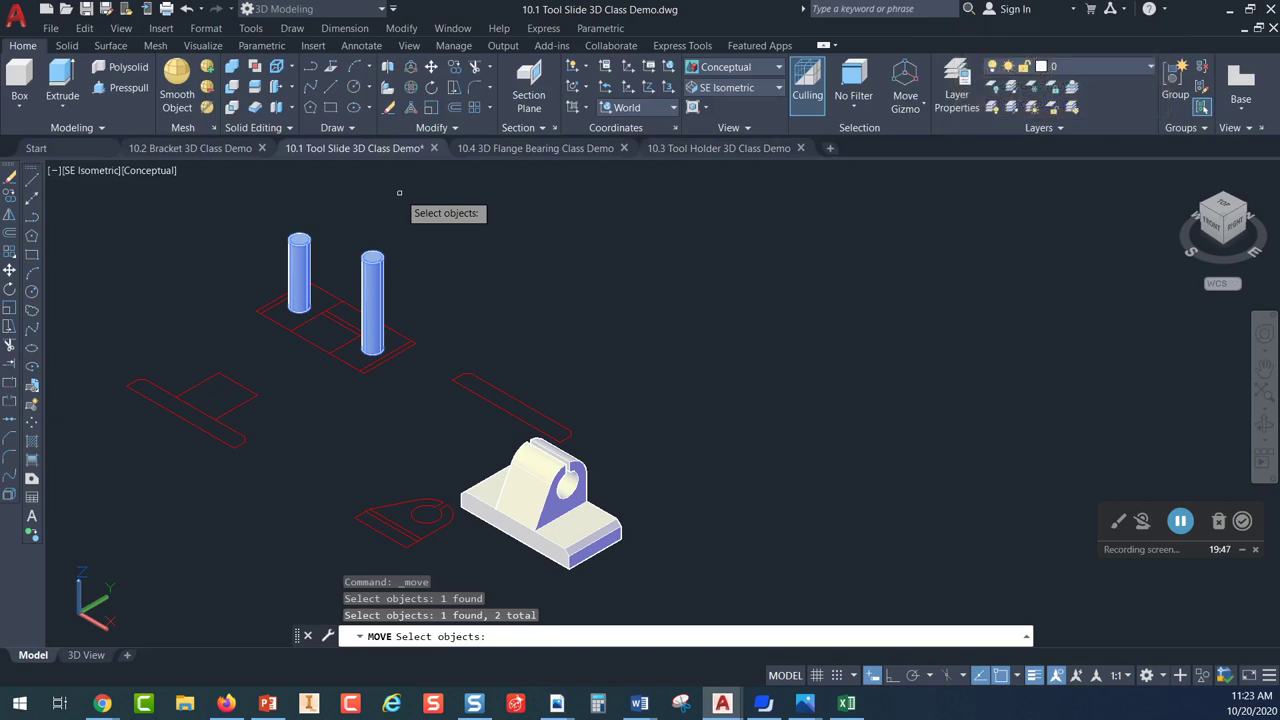
key("Return")
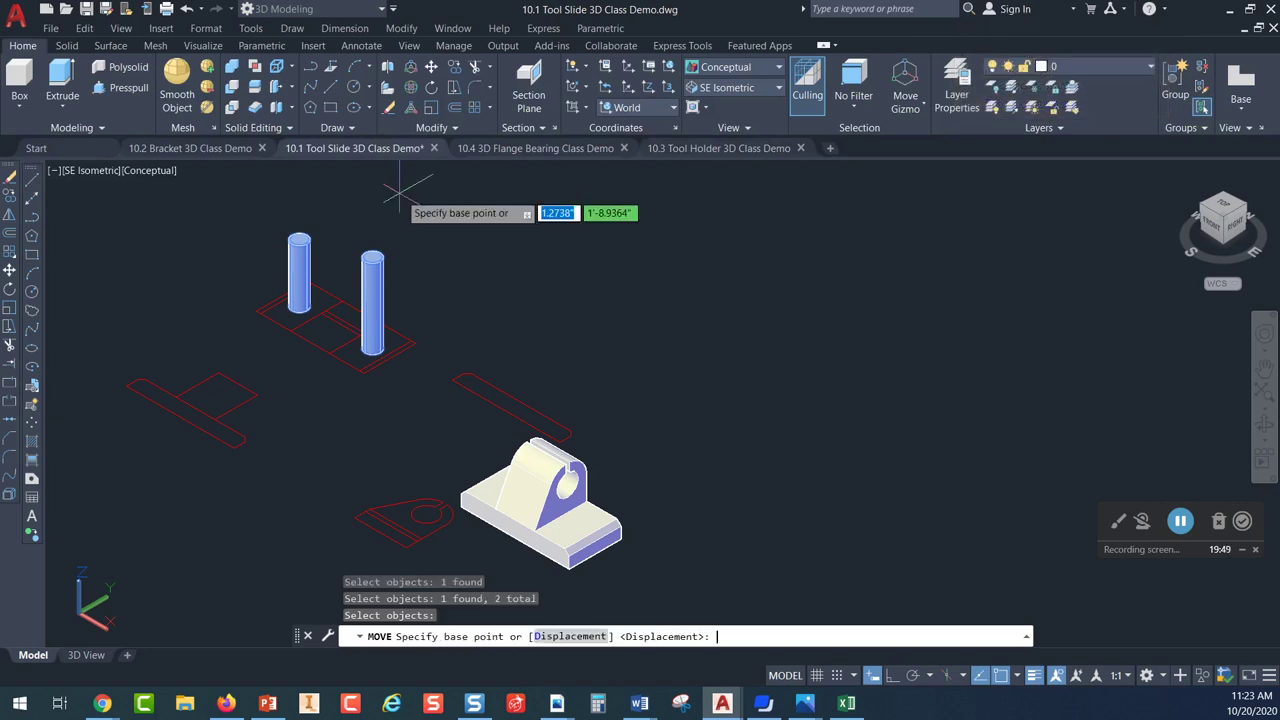
scroll(401, 308, "up", 4)
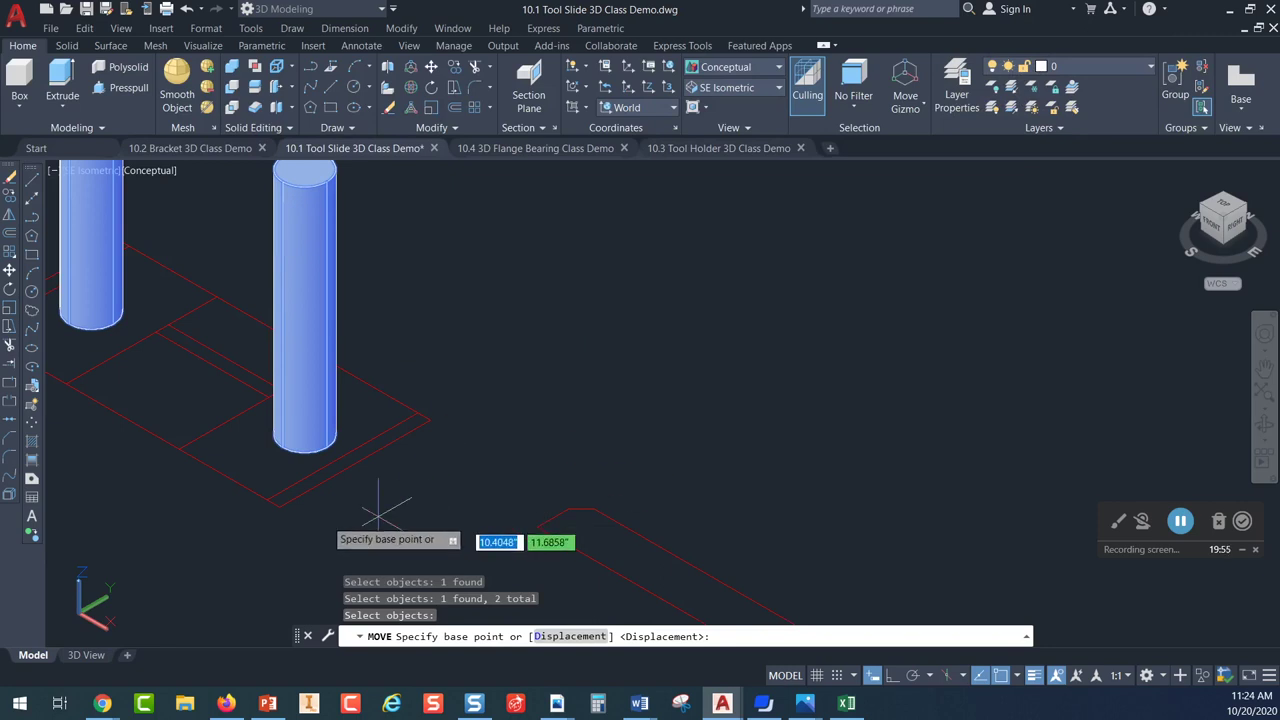
left_click(279, 507)
middle_click_drag(286, 500, 373, 211)
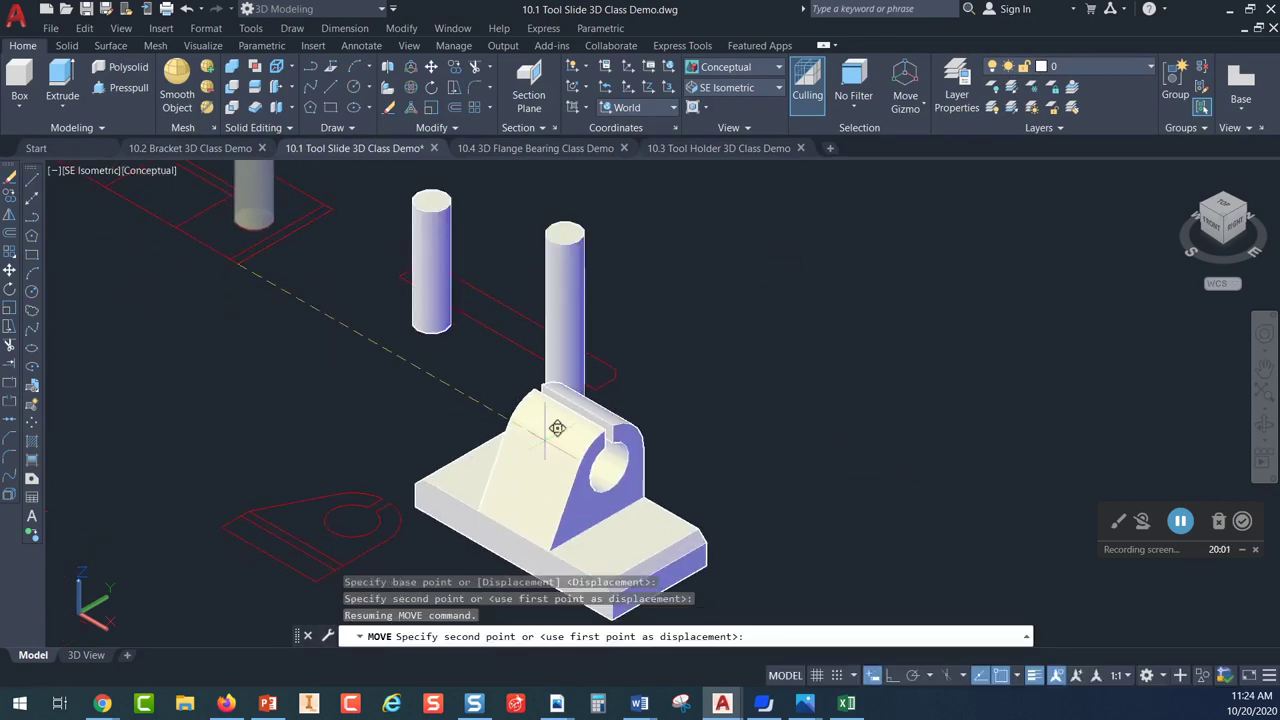
middle_click_drag(654, 517, 528, 286)
scroll(515, 373, "up", 3)
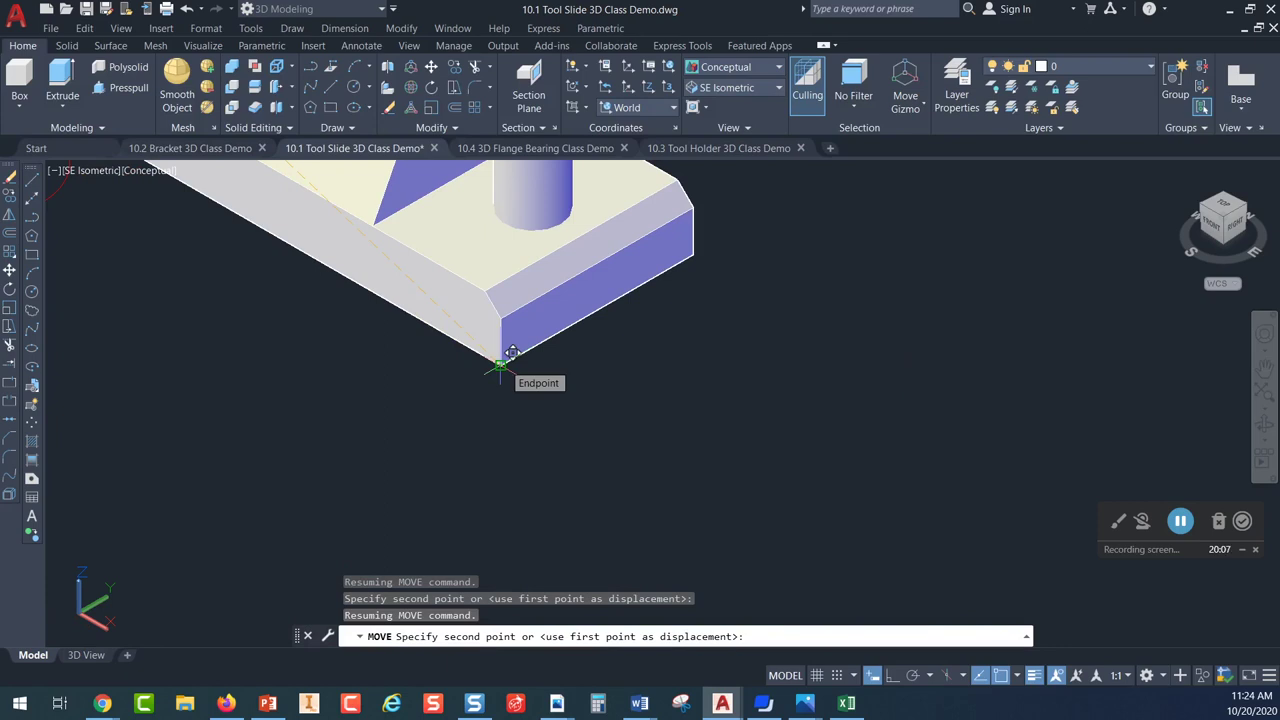
left_click(500, 365)
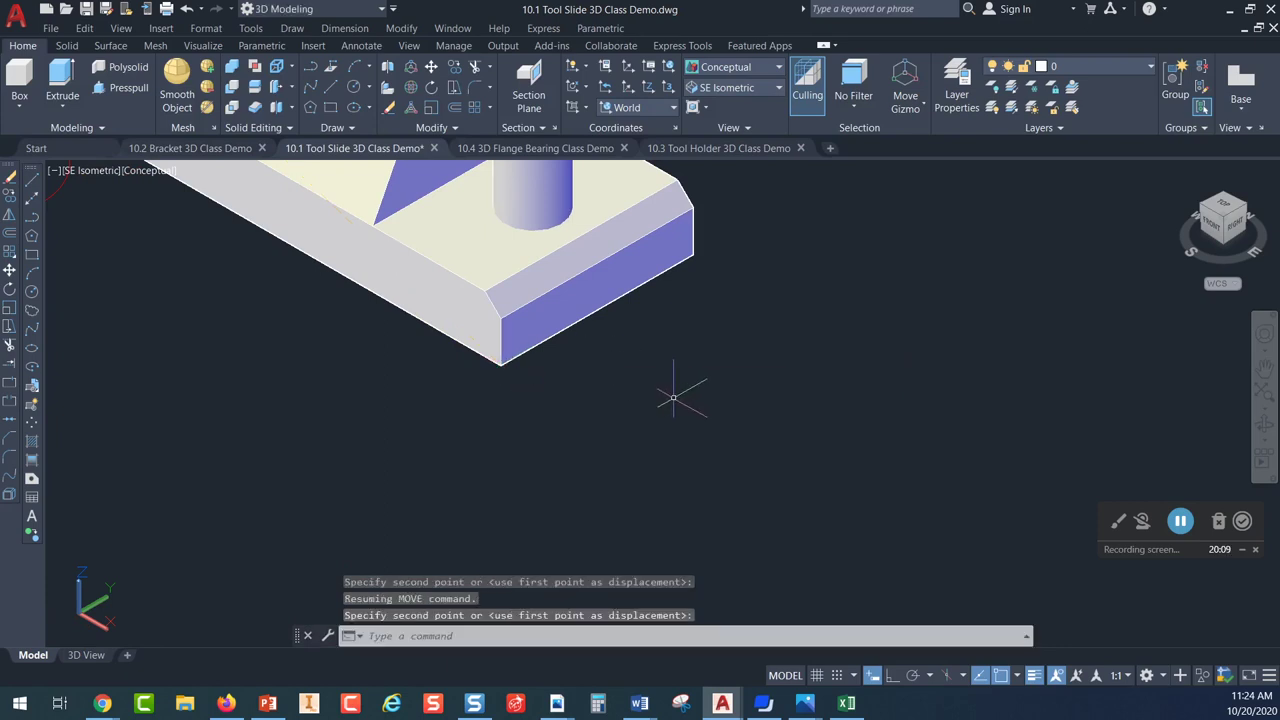
middle_click_drag(674, 386, 733, 521)
left_click(733, 521)
scroll(740, 515, "down", 4)
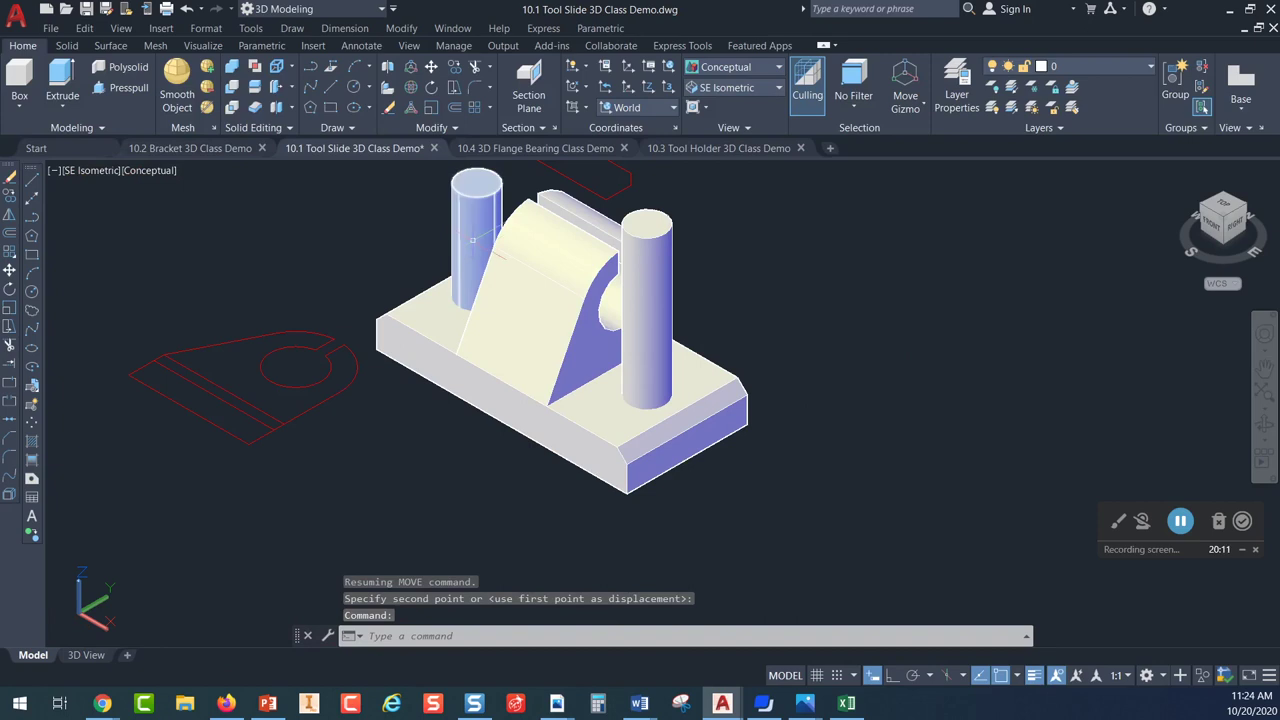
Check by selecting the two cylinders and the clamp body one after another whether they are separate solids
scroll(612, 312, "down", 3)
mouse_move(343, 243)
middle_mouse_down()
mouse_move(467, 475)
mouse_move(395, 306)
middle_mouse_up()
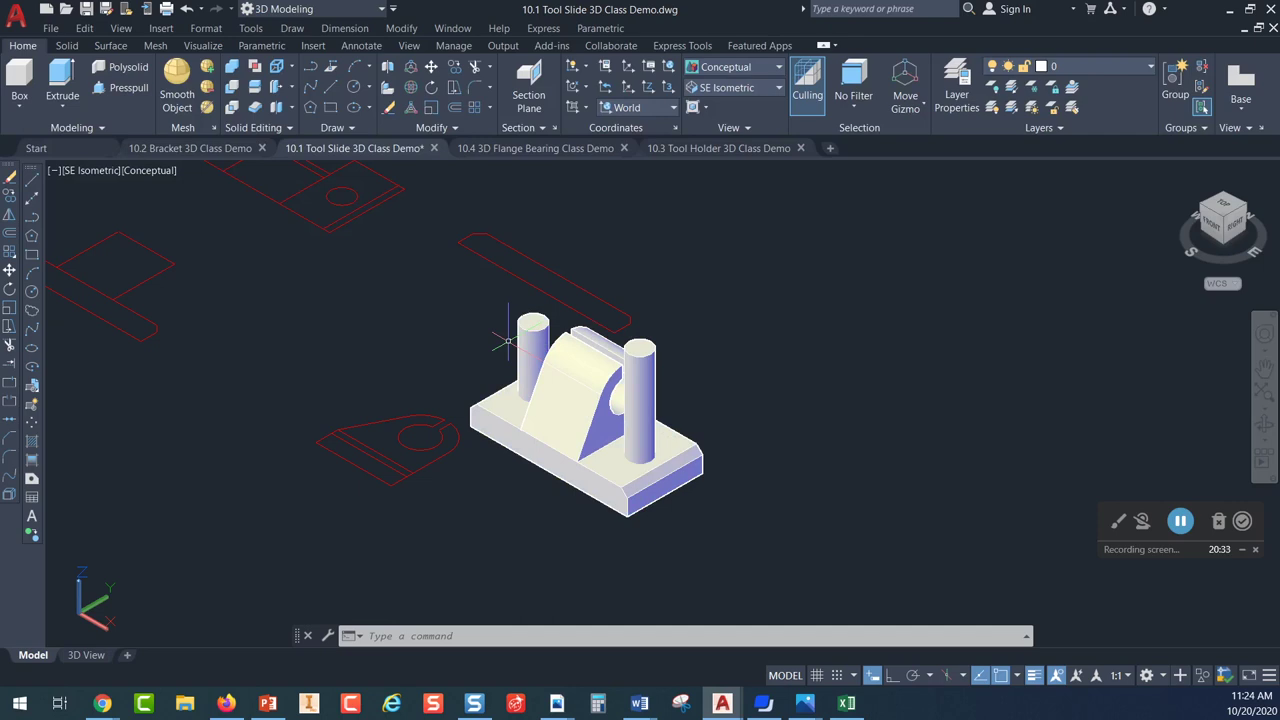
left_click(530, 345)
left_click(652, 350)
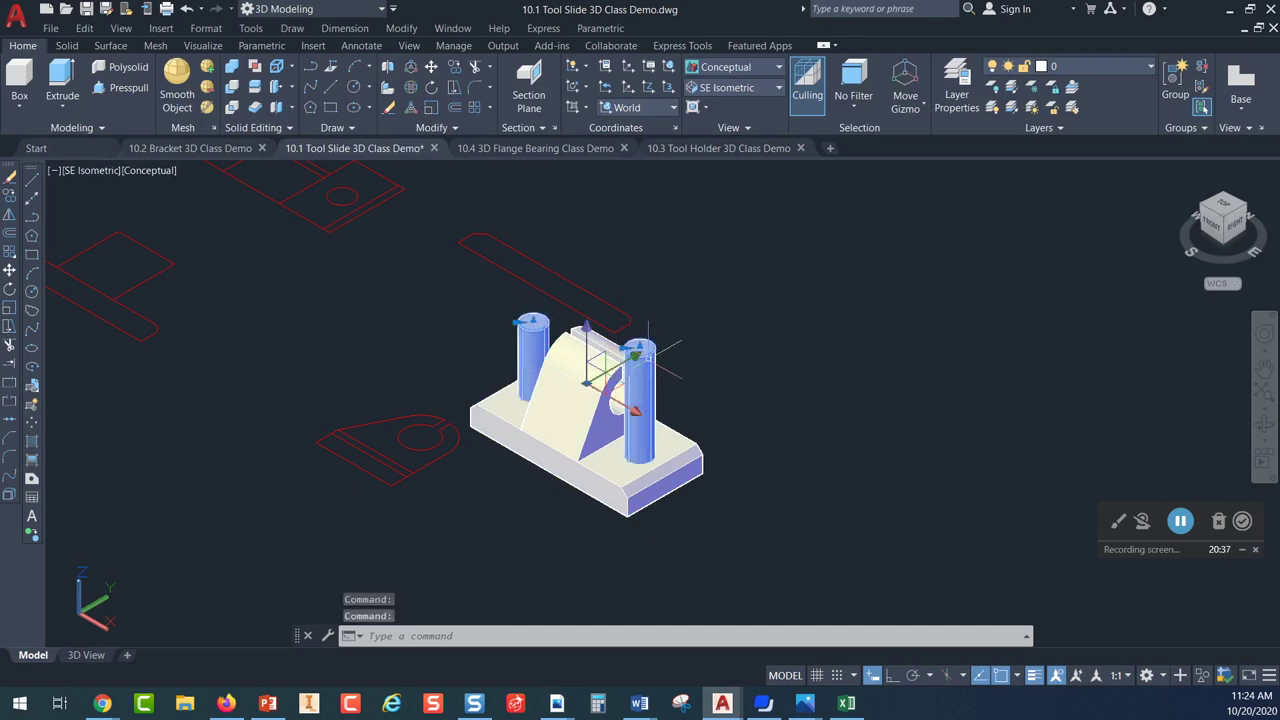
left_click(558, 434)
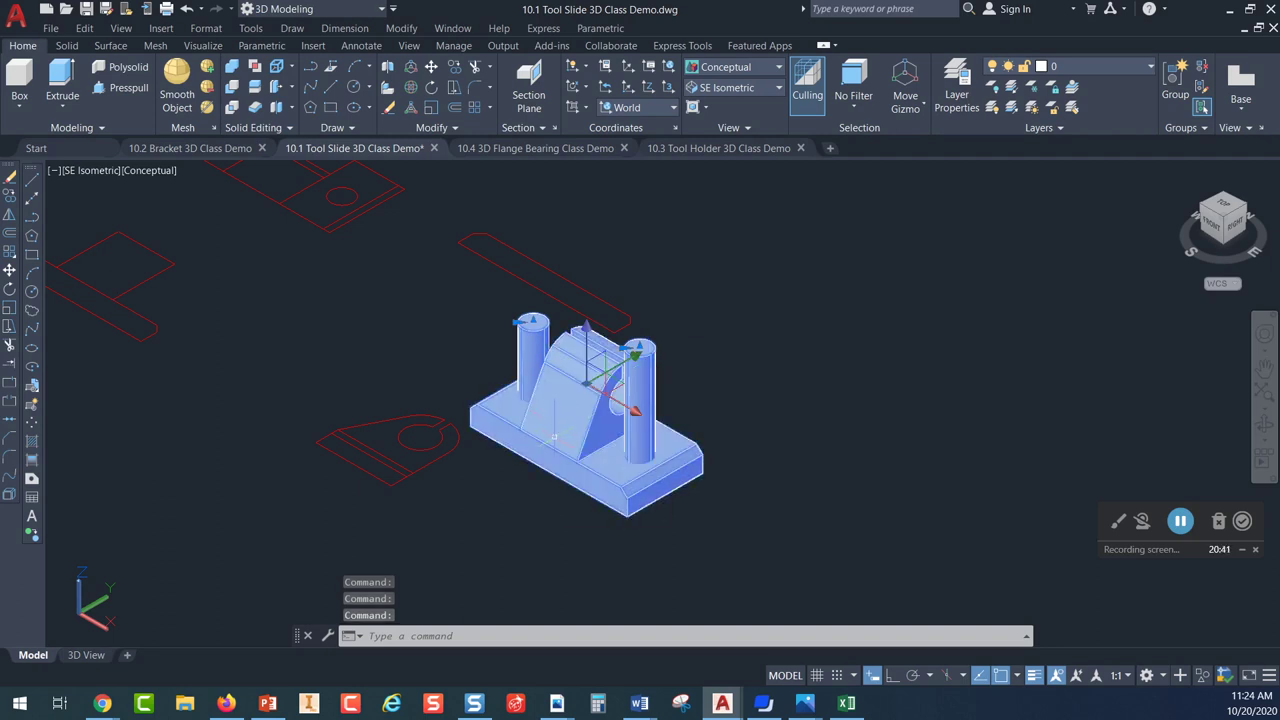
key("Escape")
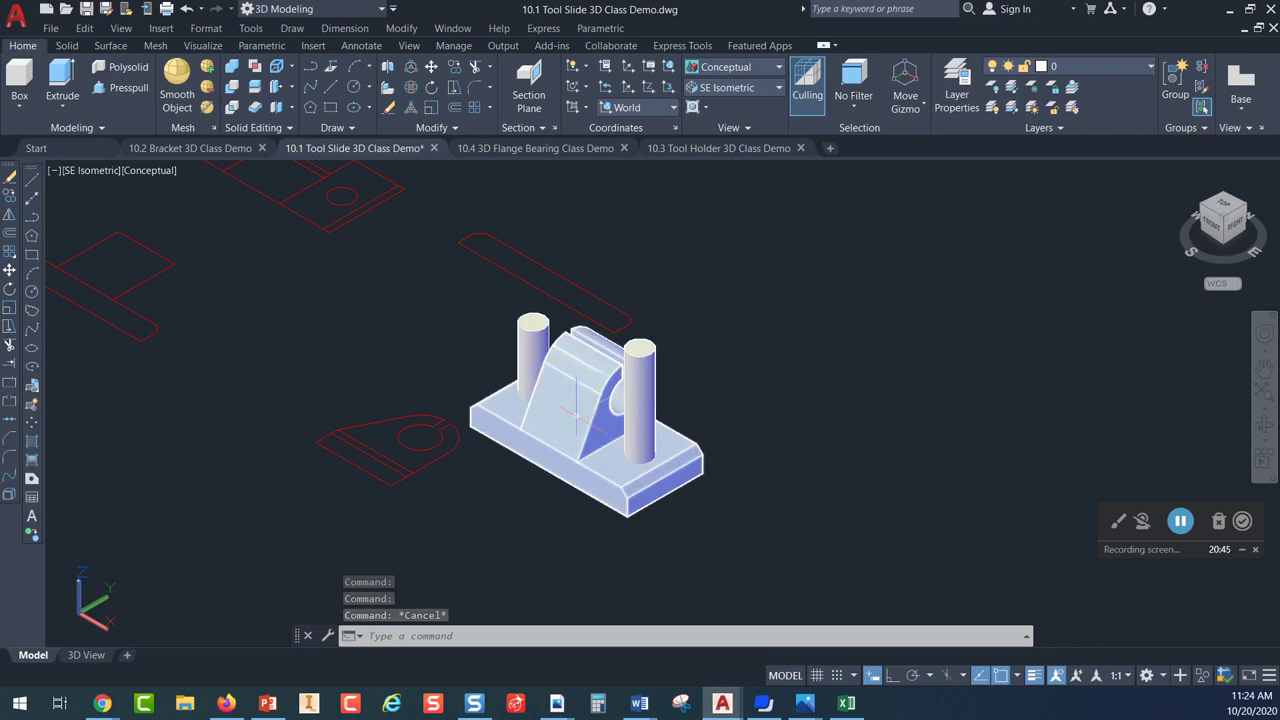
Subtract both cylinders from the tool slide solid to cut the two holes through the bar
mouse_move(576, 412)
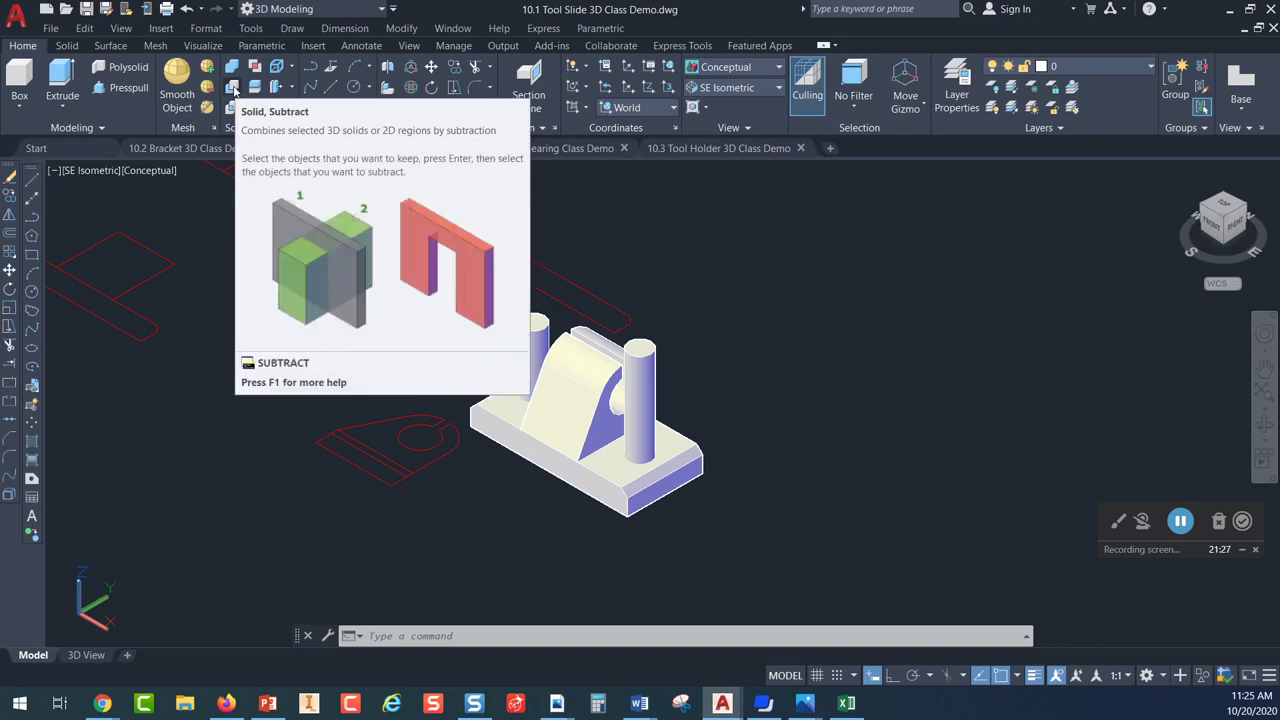
left_click(232, 88)
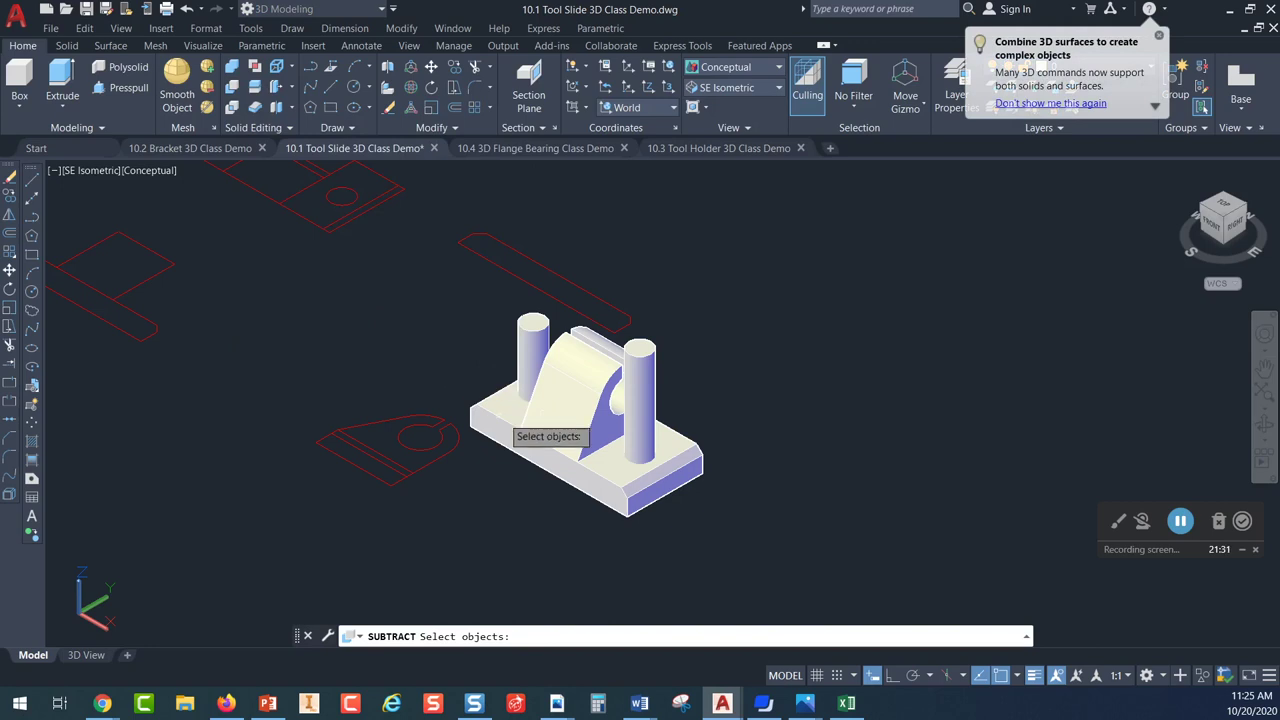
left_click(556, 402)
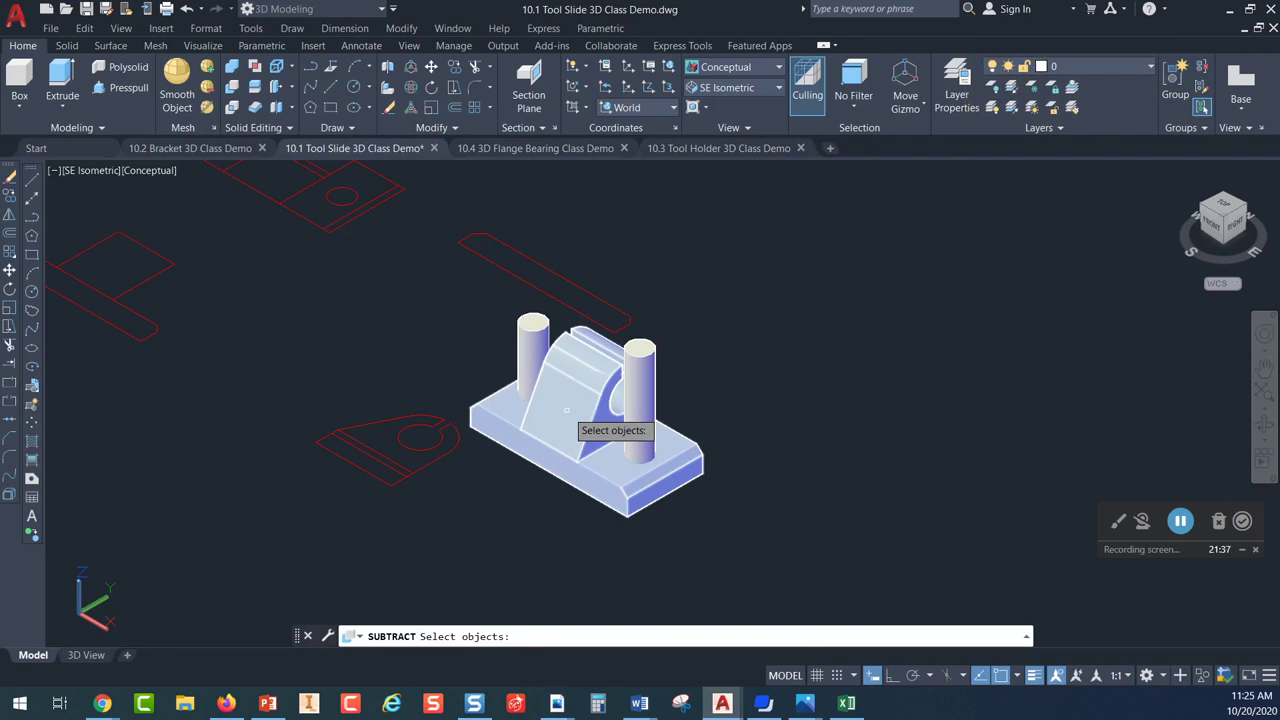
left_click(566, 410)
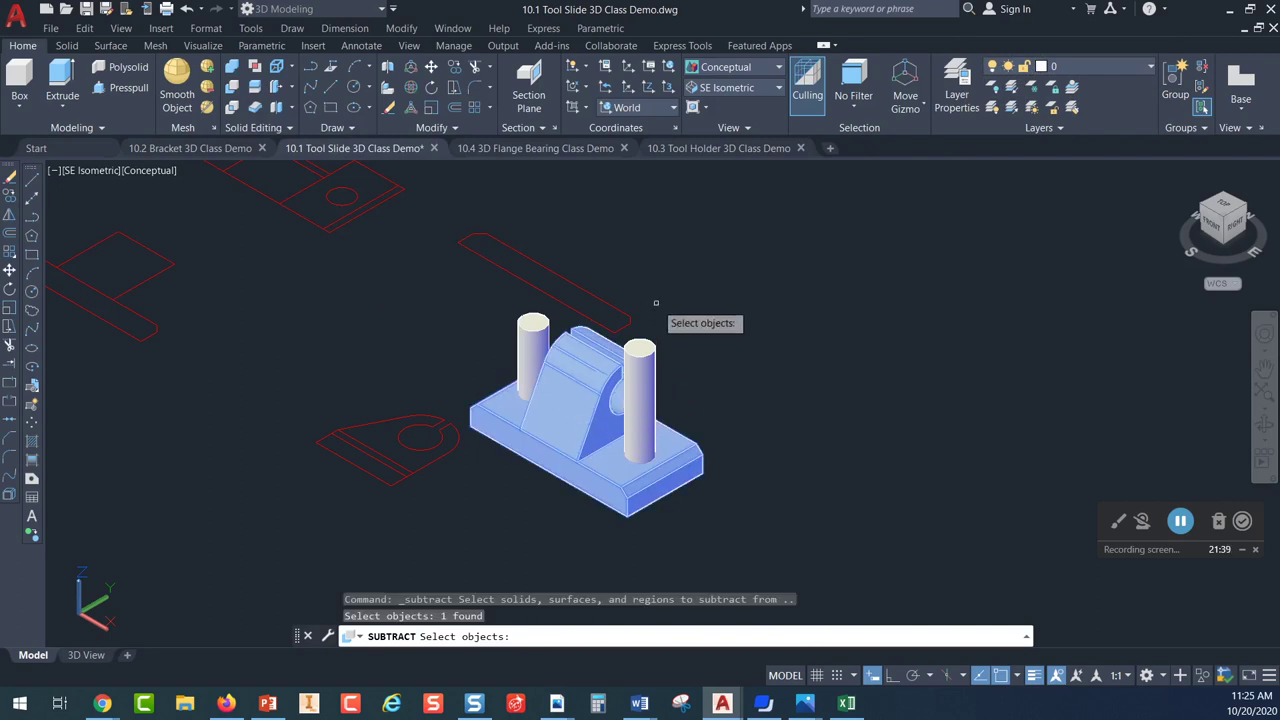
scroll(618, 325, "up", 3)
middle_click_drag(578, 390, 445, 287)
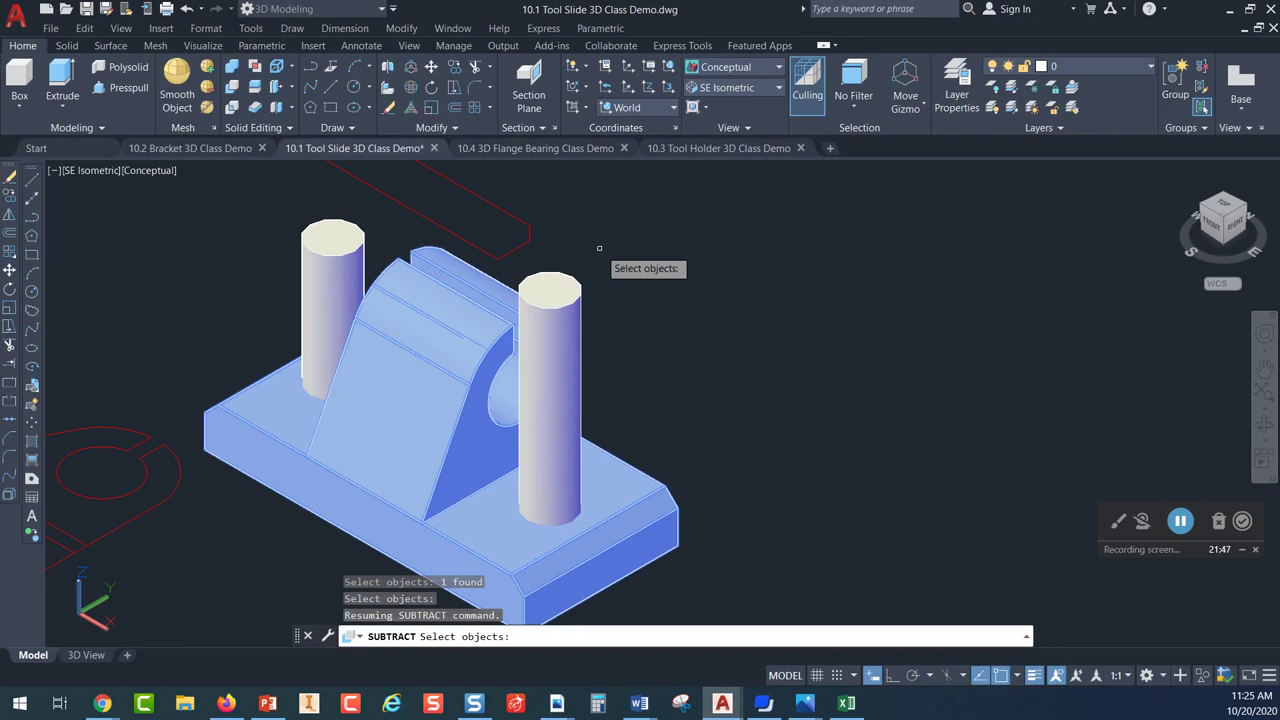
key("Return")
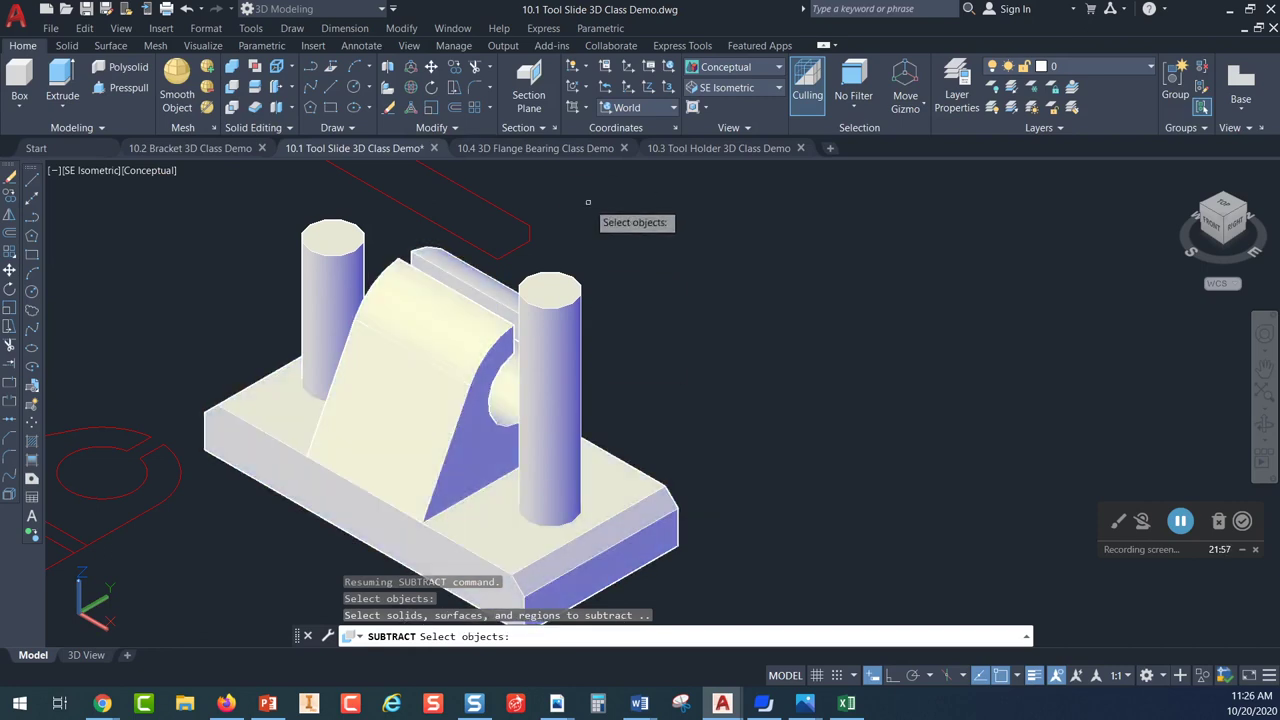
left_click(321, 242)
left_click(550, 283)
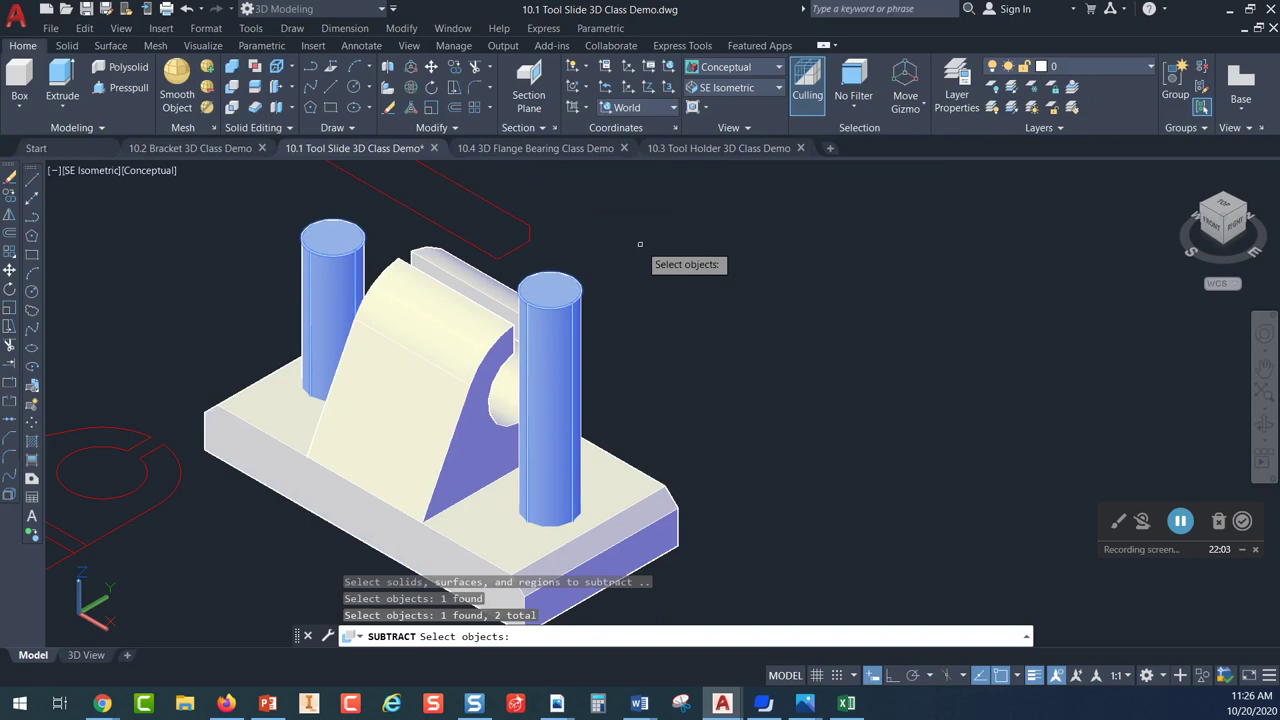
key("Return")
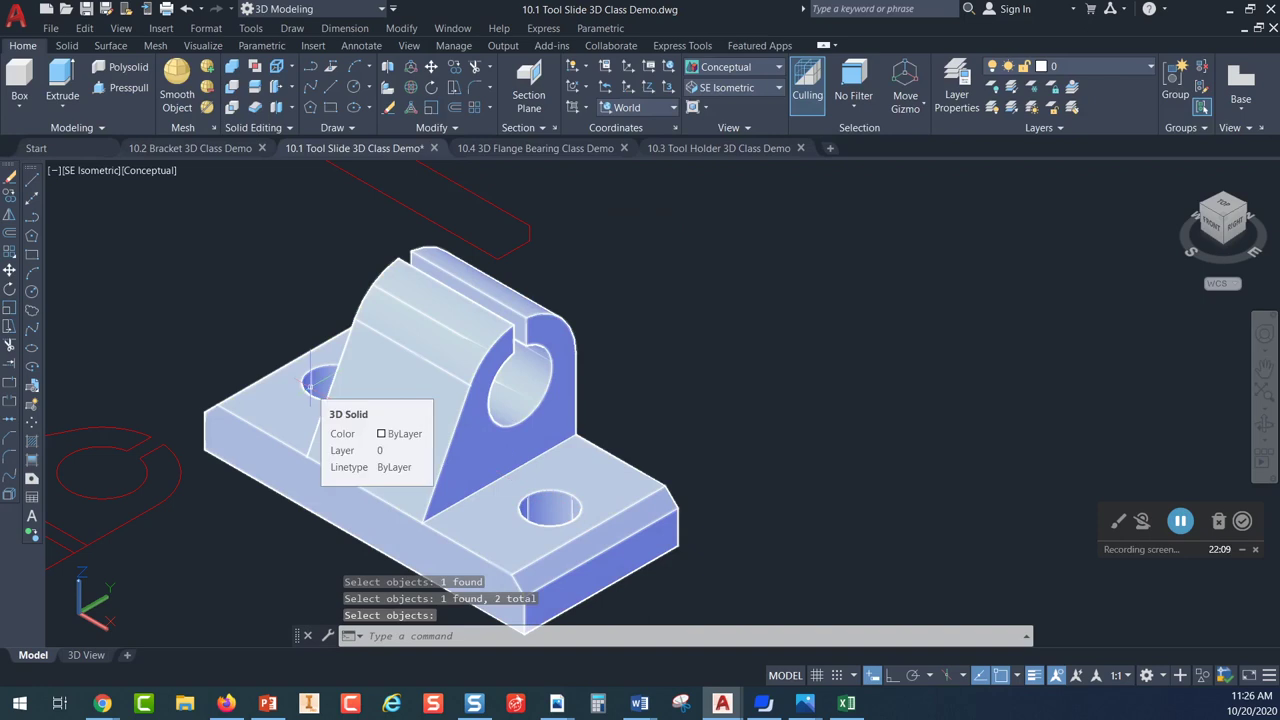
Inspect the tool slide as one solid and its two bar holes from the top, and restore the SE Isometric view
left_click(395, 415)
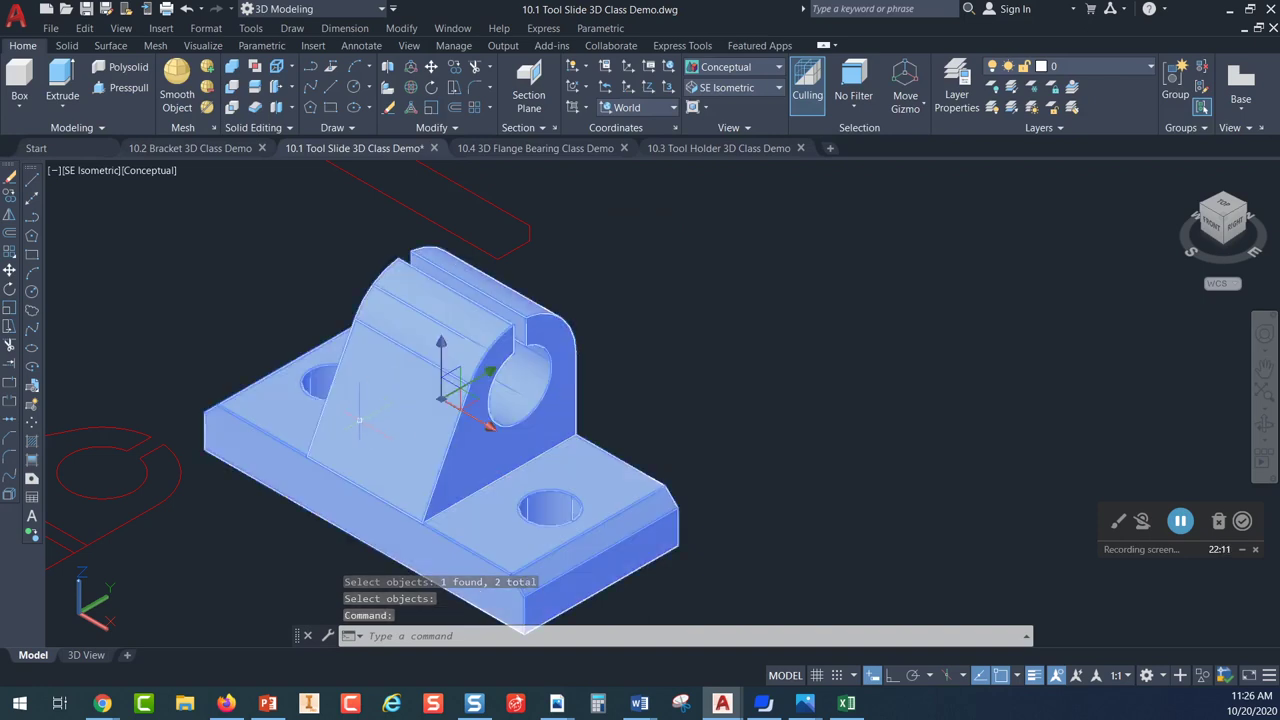
key("Escape")
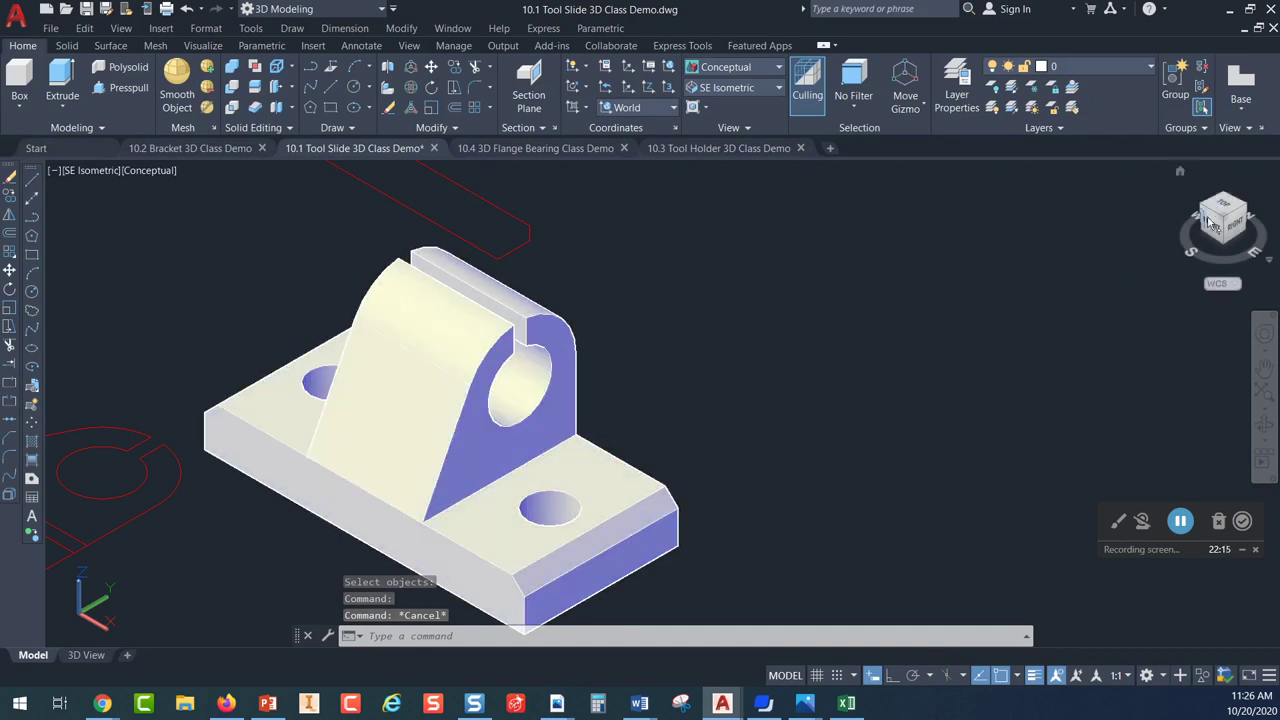
left_click(1224, 204)
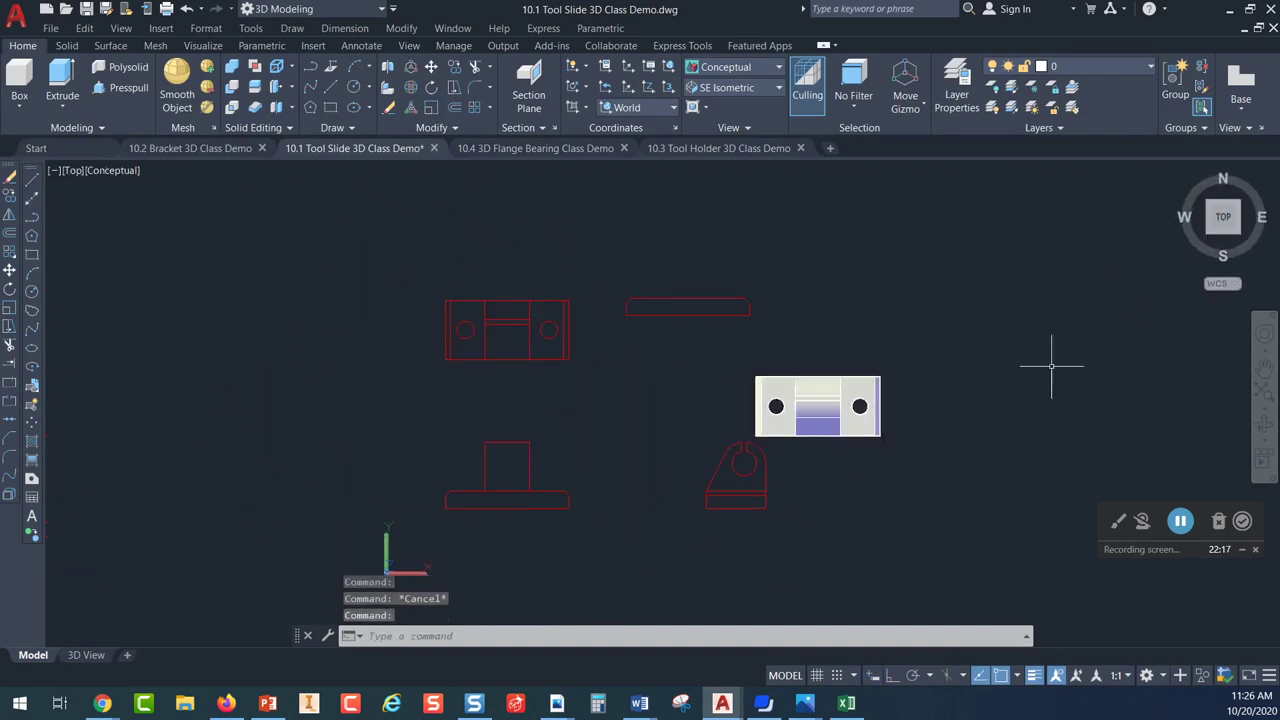
scroll(852, 418, "up", 6)
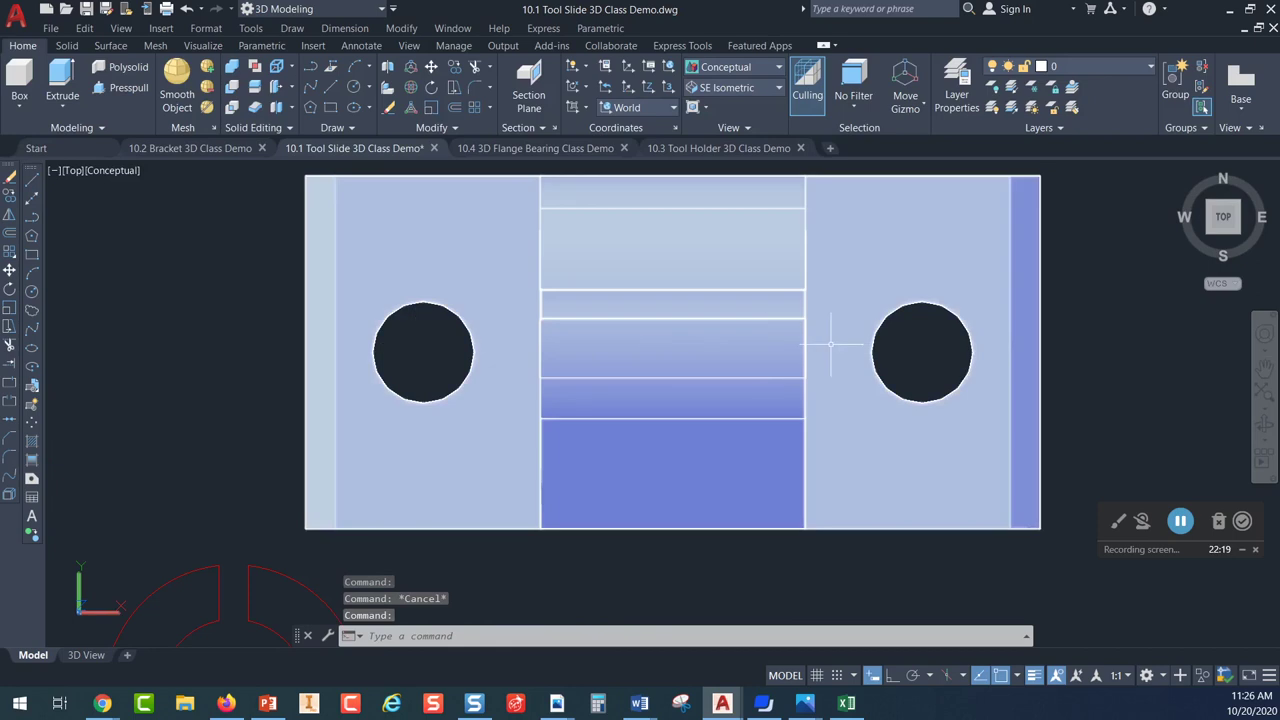
scroll(793, 347, "down", 6)
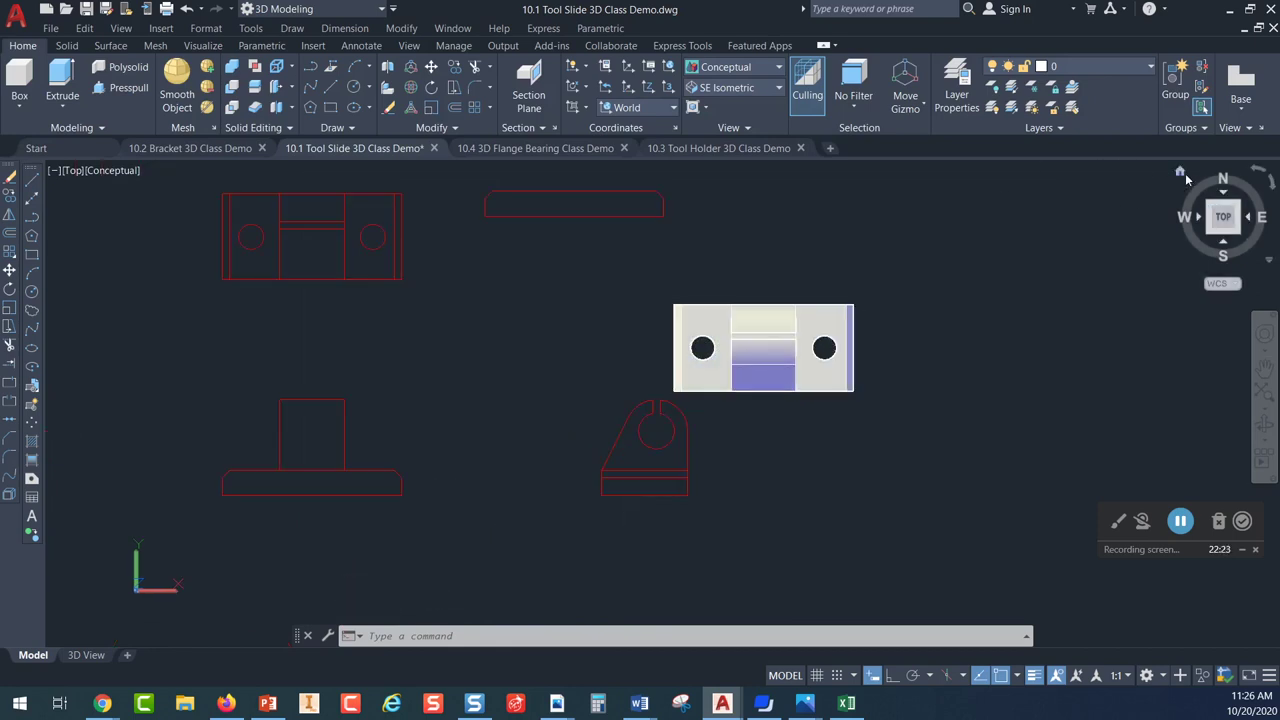
left_click(1180, 174)
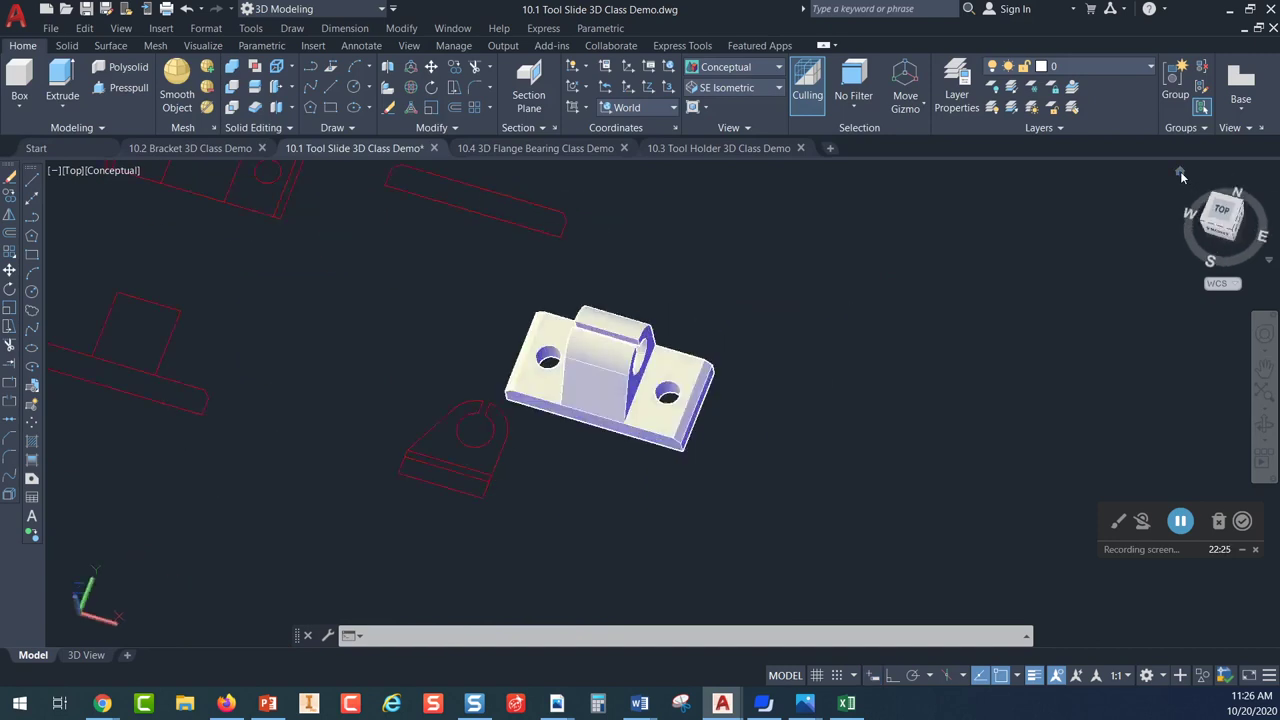
middle_click_drag(667, 260, 662, 302)
left_click(746, 90)
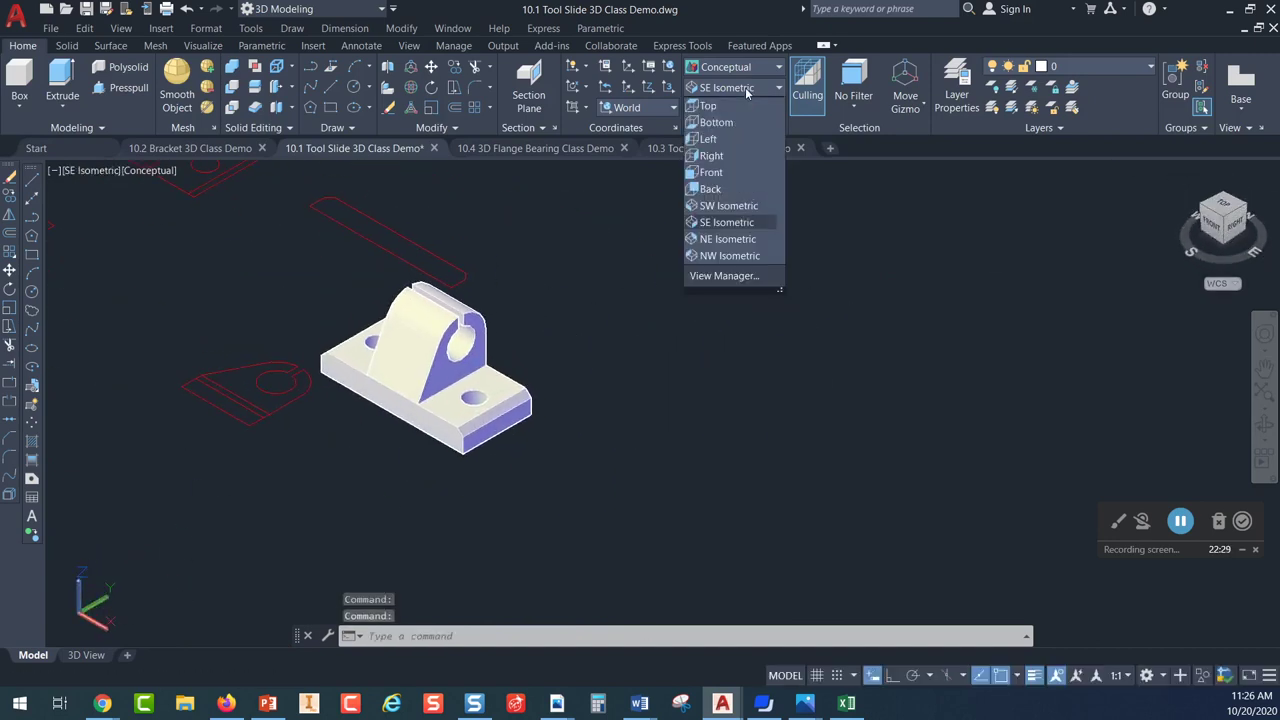
left_click(722, 220)
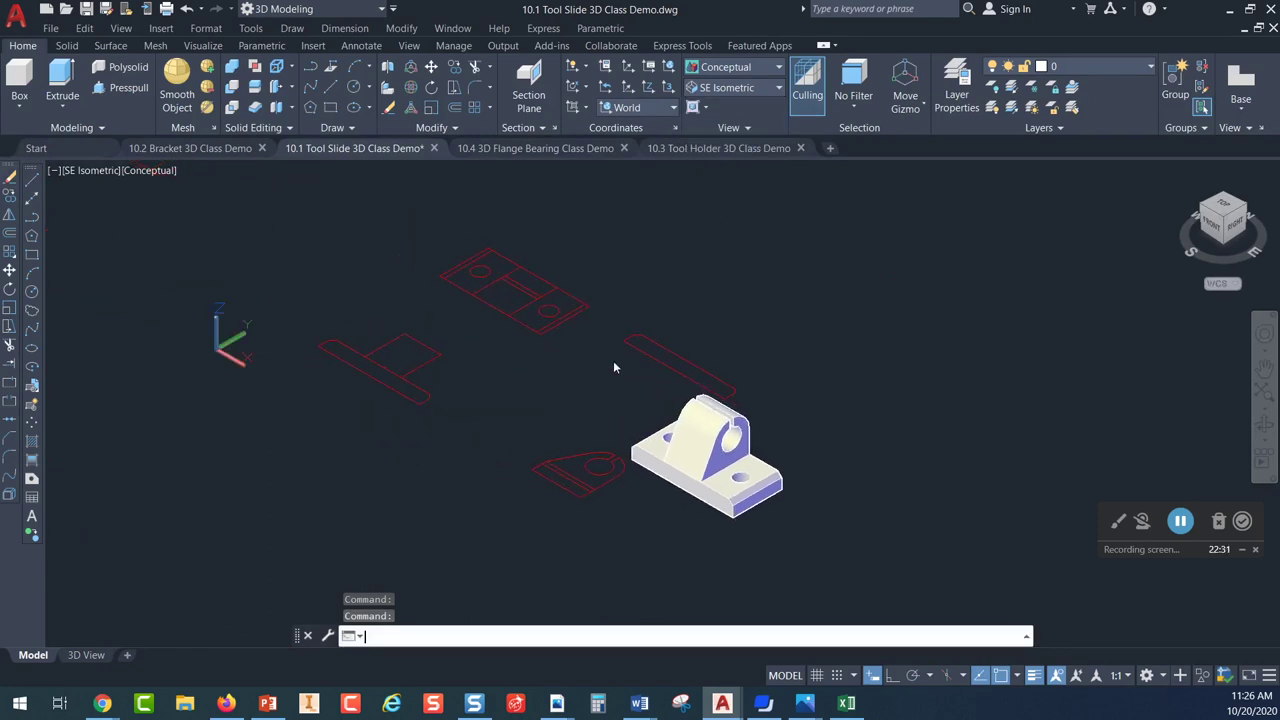
Move all the red 2D profiles together well away from the finished tool slide, toward the far side of the drawing
scroll(491, 338, "up", 5)
scroll(491, 338, "down", 4)
scroll(491, 338, "up", 3)
scroll(491, 338, "down", 4)
middle_click_drag(523, 288, 566, 333)
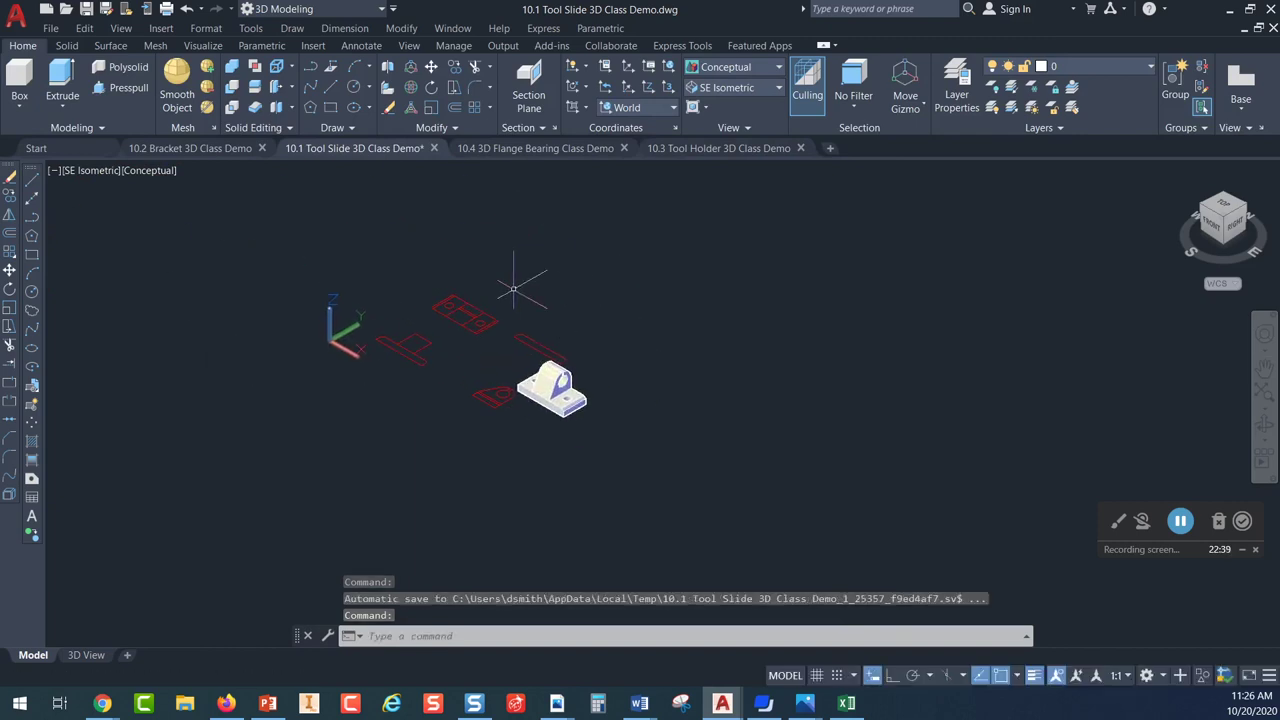
left_click(340, 252)
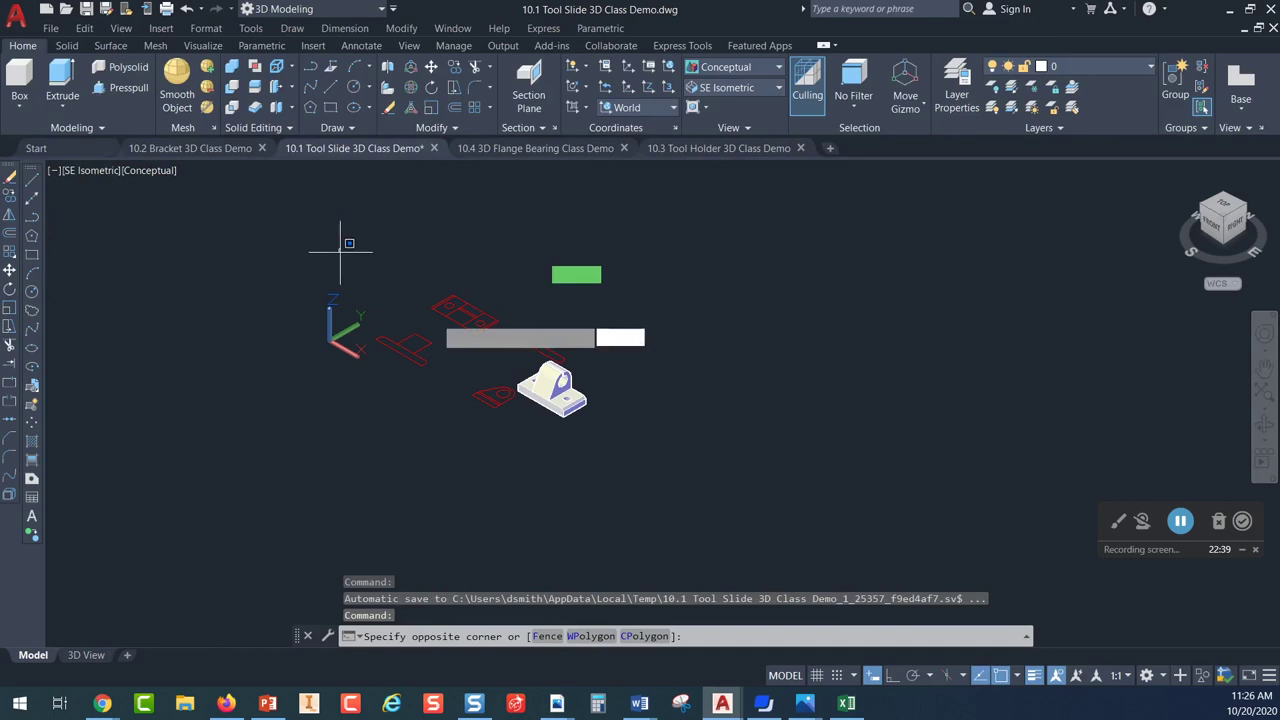
left_click(569, 437)
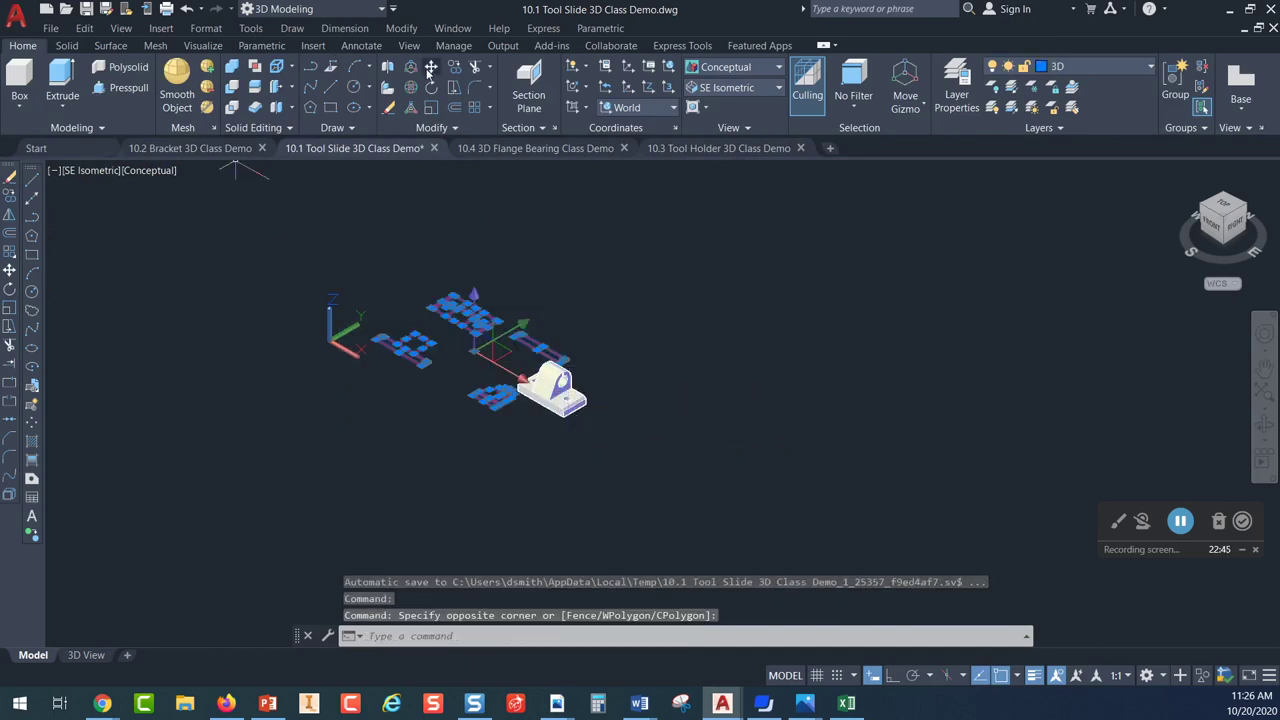
left_click(431, 67)
left_click(424, 360)
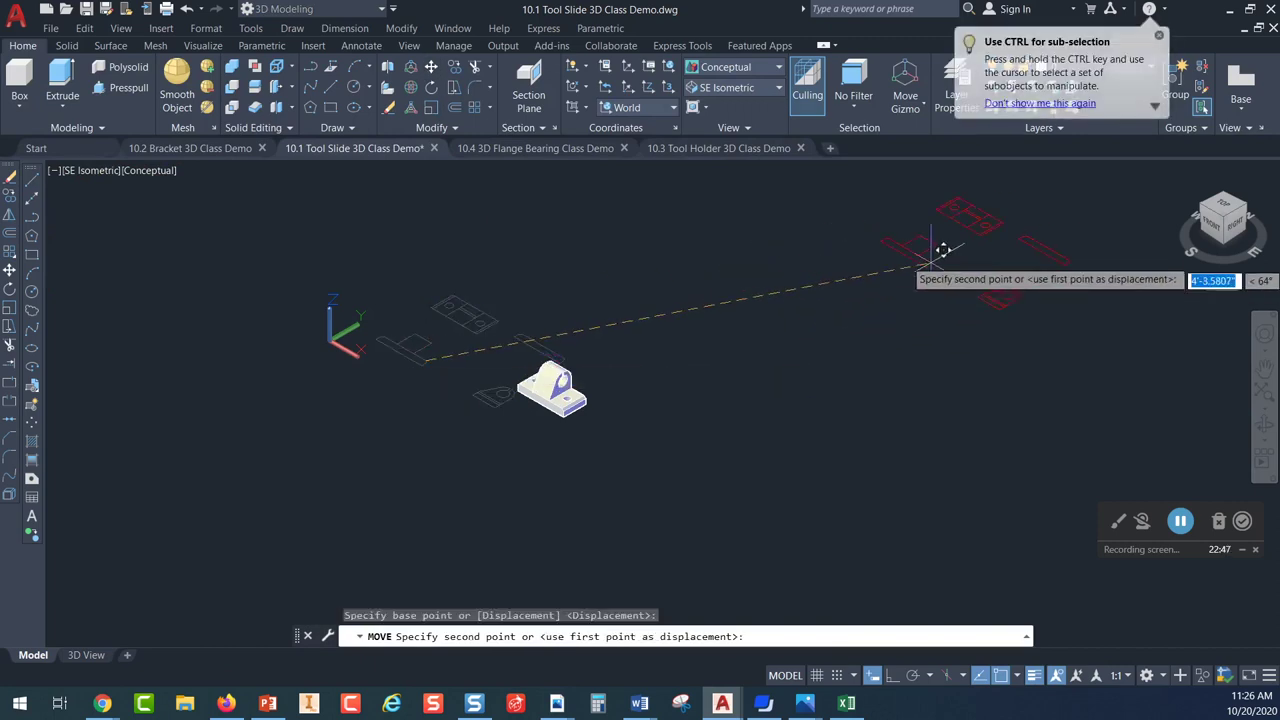
left_click(1020, 243)
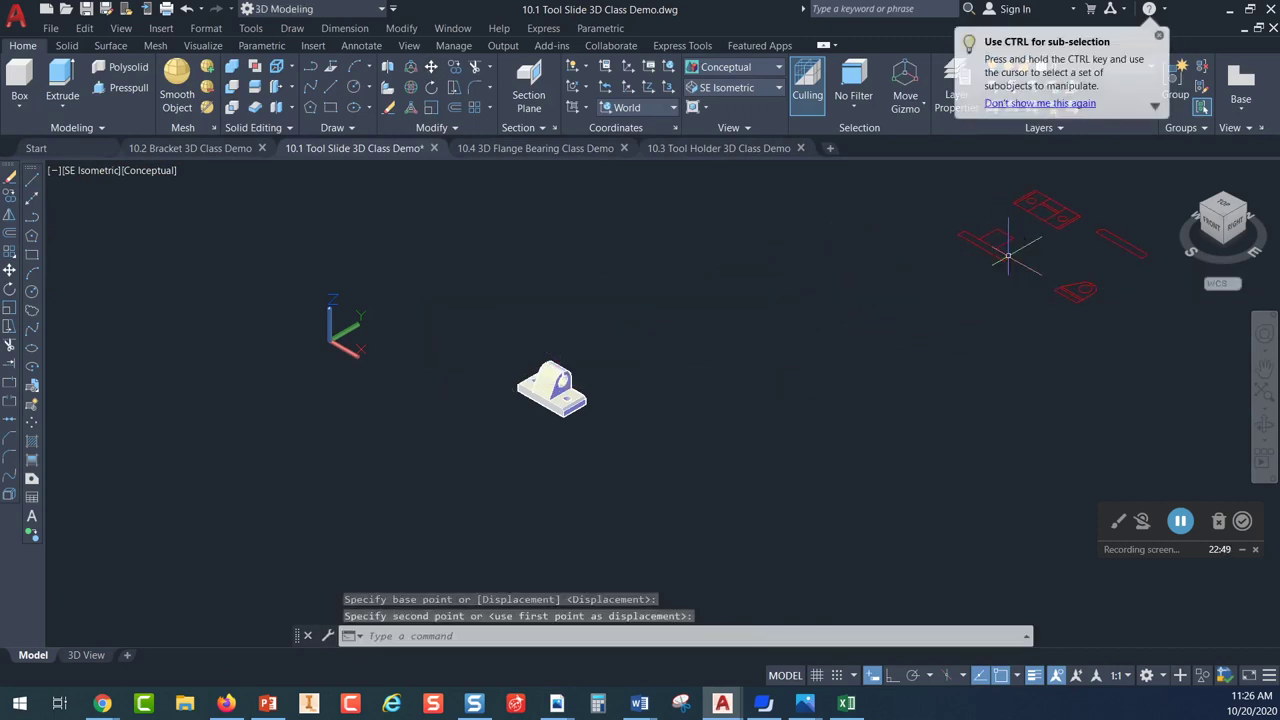
Move the finished tool slide solid close to the coordinate origin and bring it into close view
left_click(538, 406)
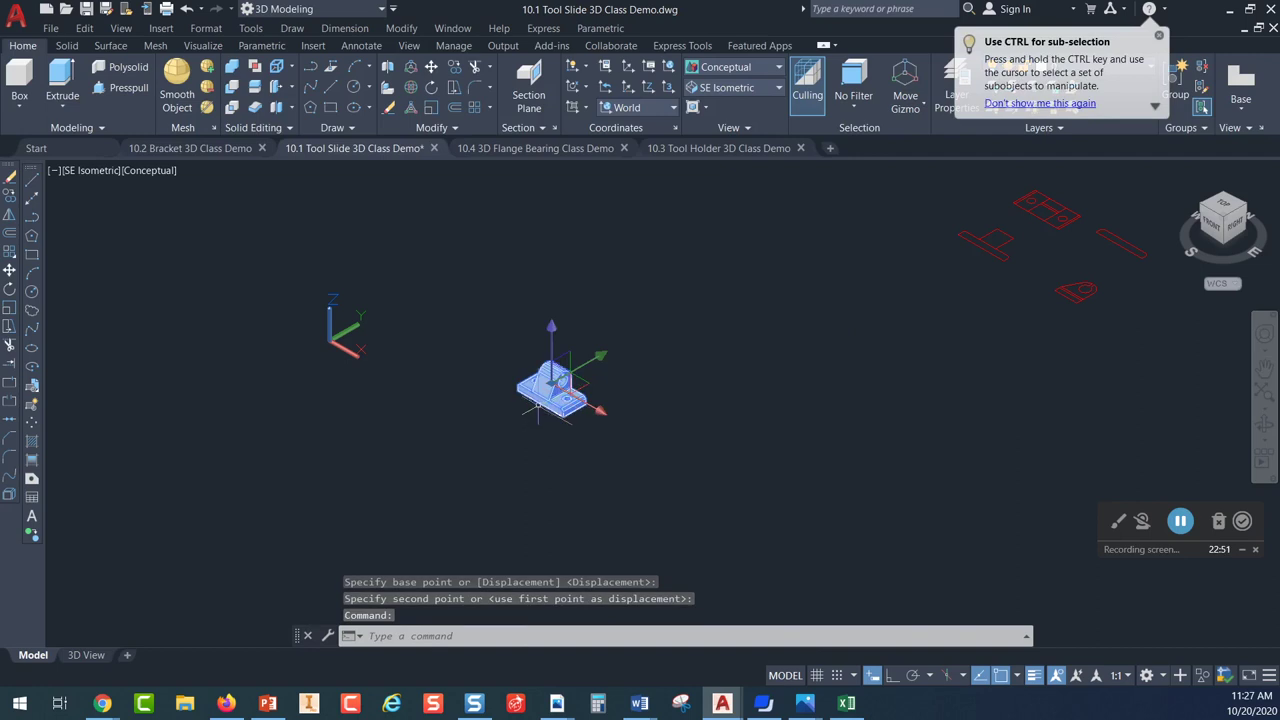
left_click(431, 66)
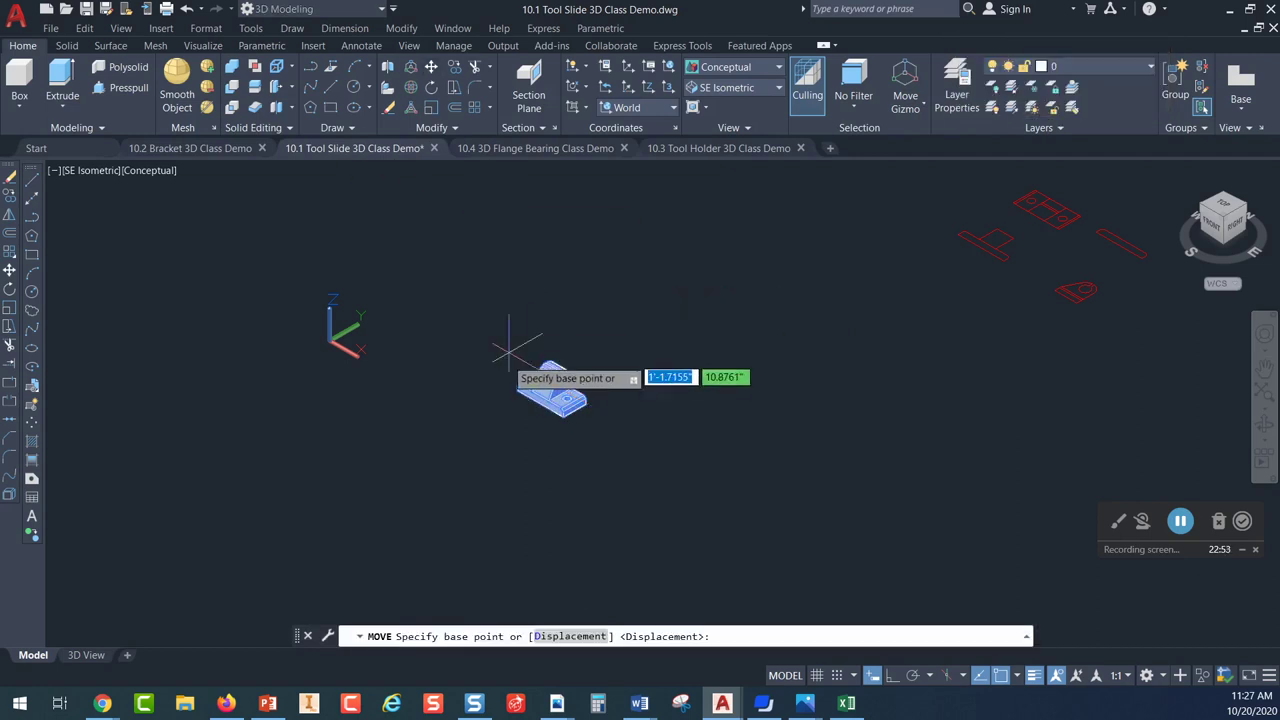
left_click(515, 388)
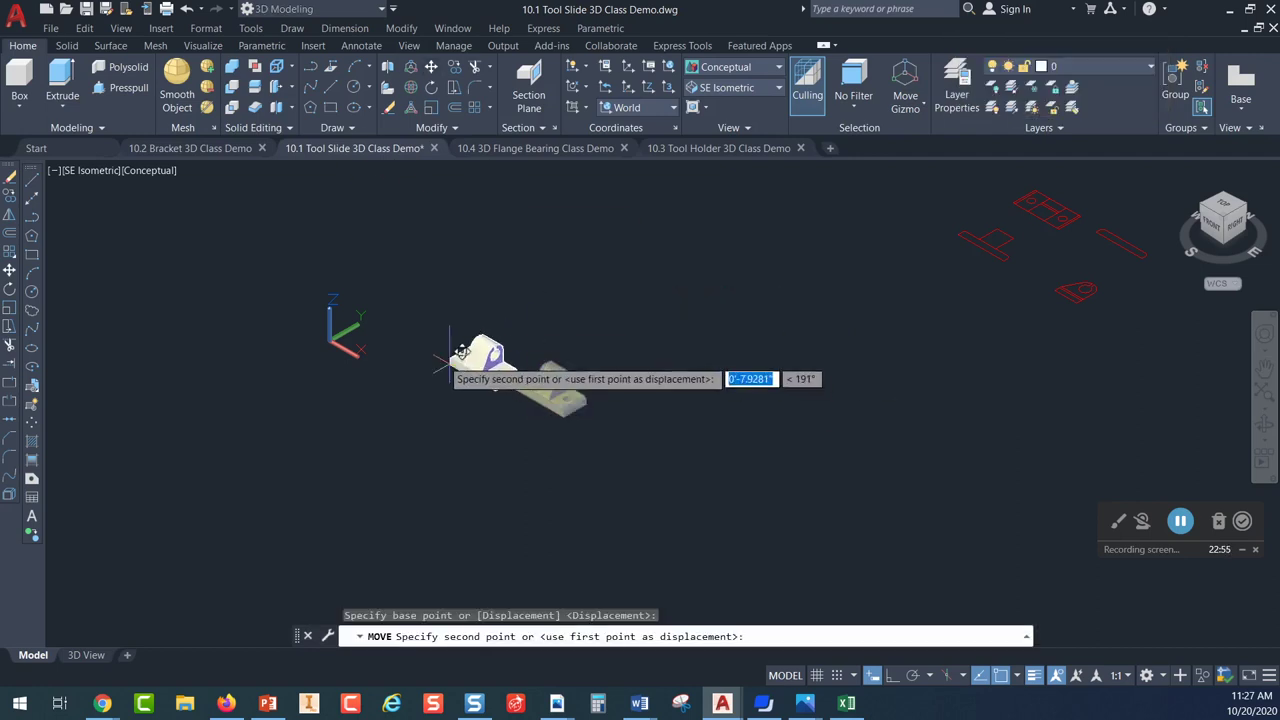
left_click(398, 340)
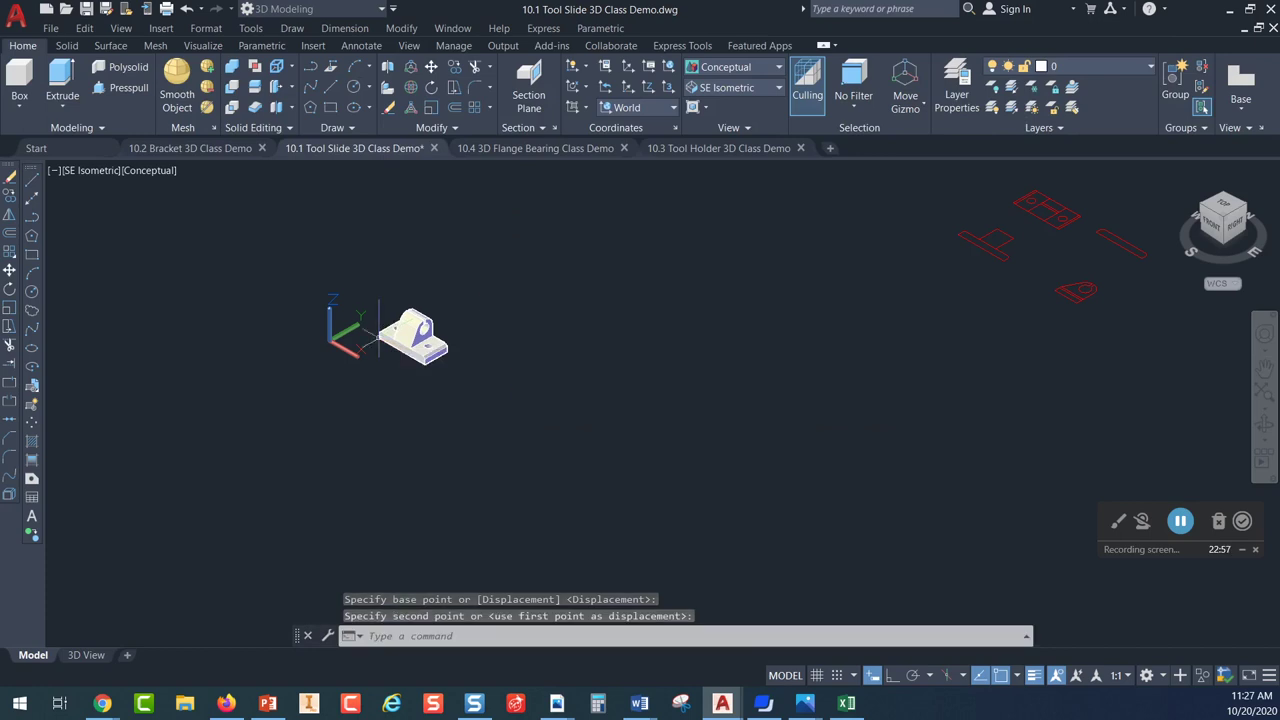
key("Escape")
scroll(420, 330, "up", 6)
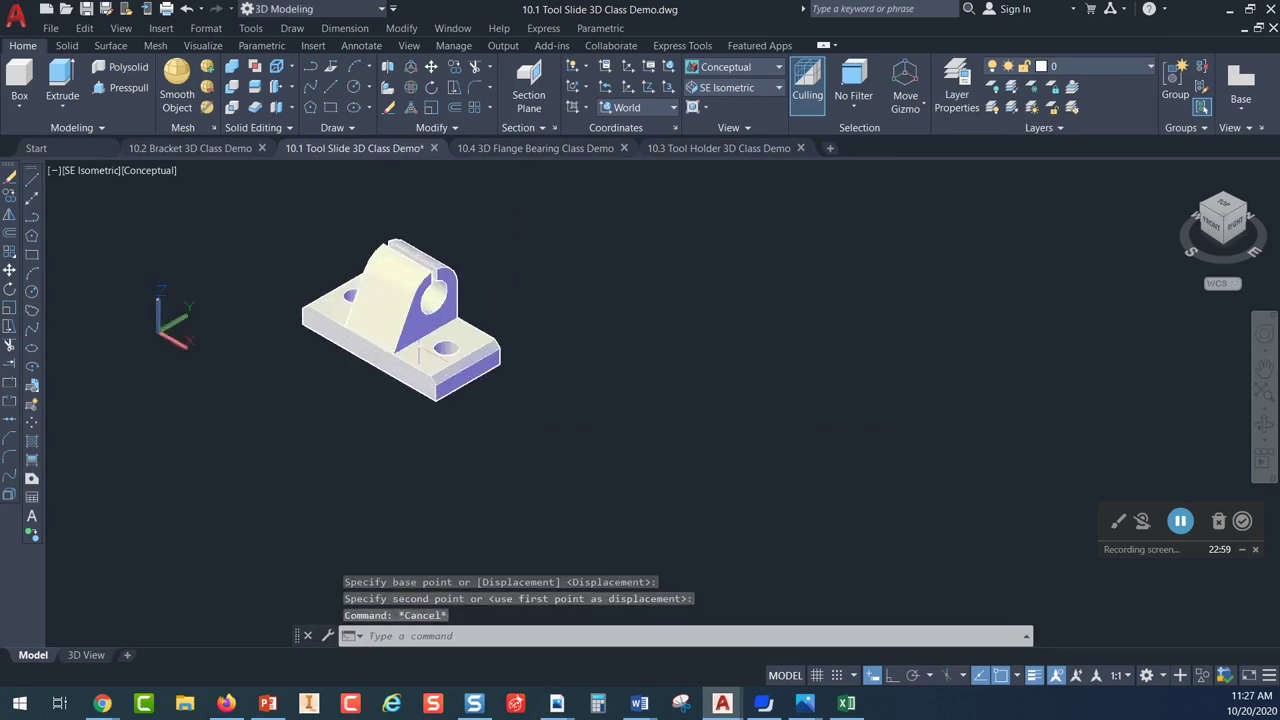
middle_click_drag(496, 370, 649, 344)
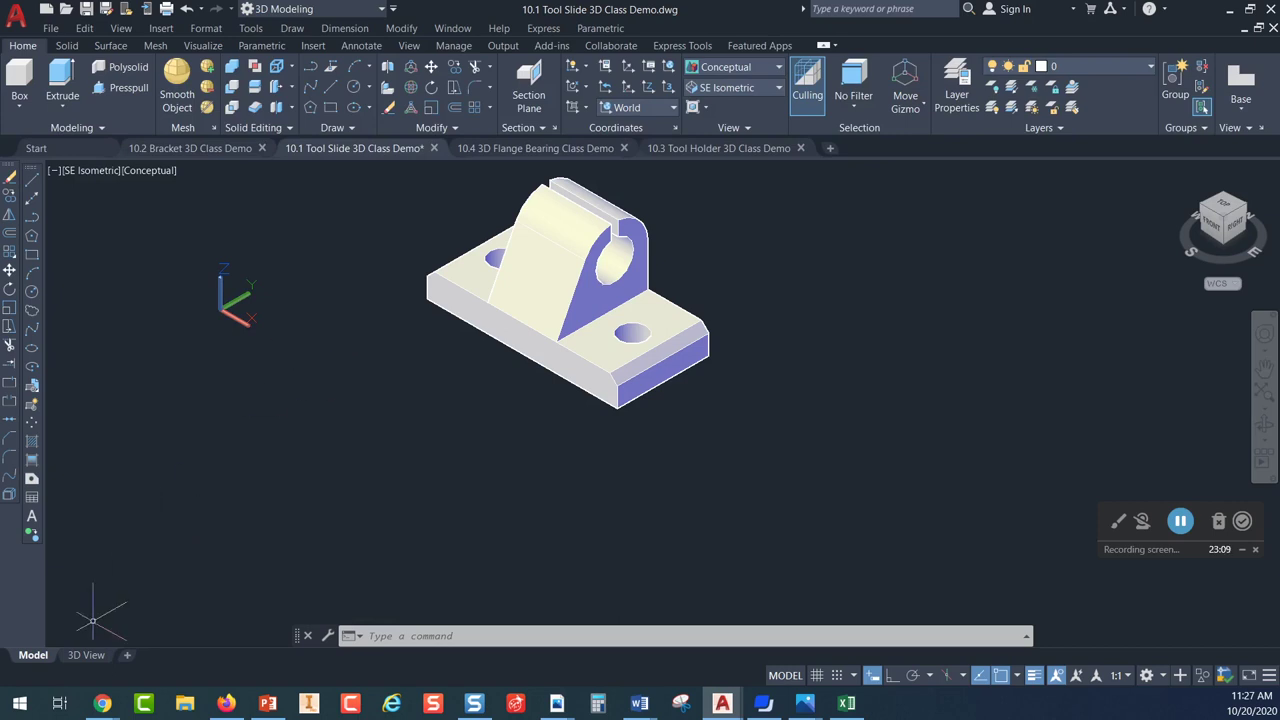
Open the 3D View layout and delete its existing viewport from the sheet
mouse_move(89, 656)
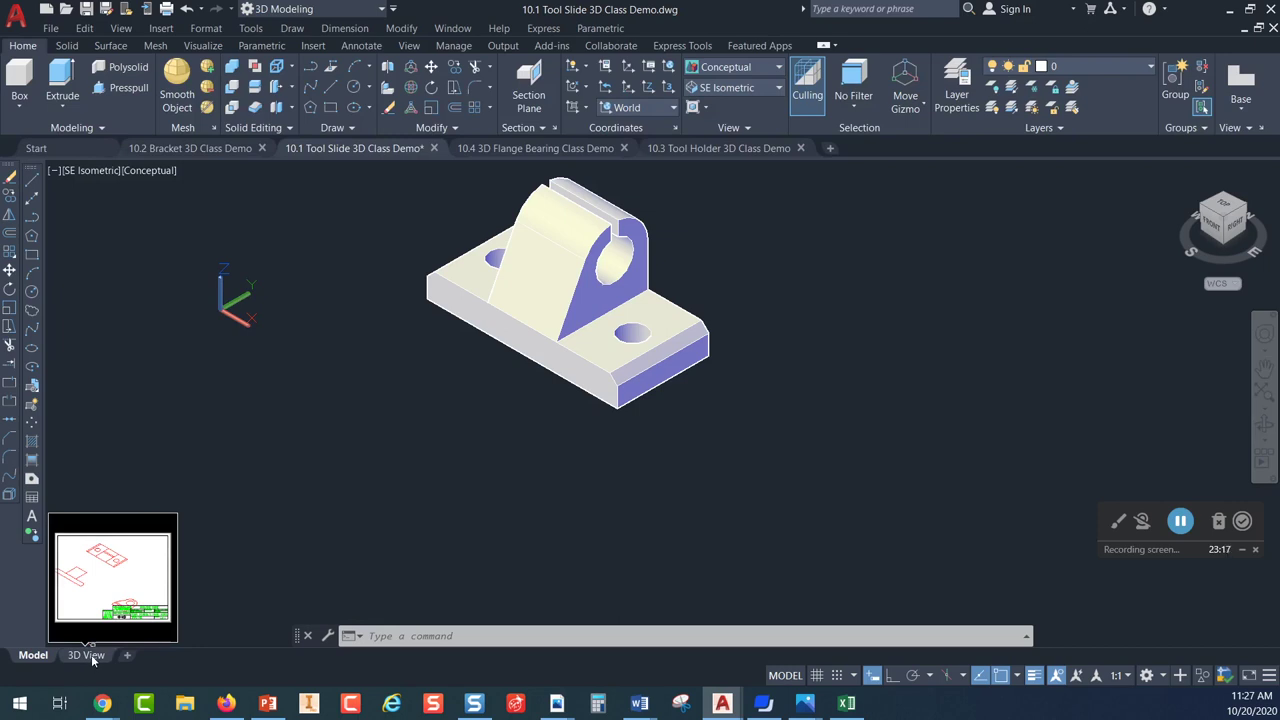
left_click(92, 660)
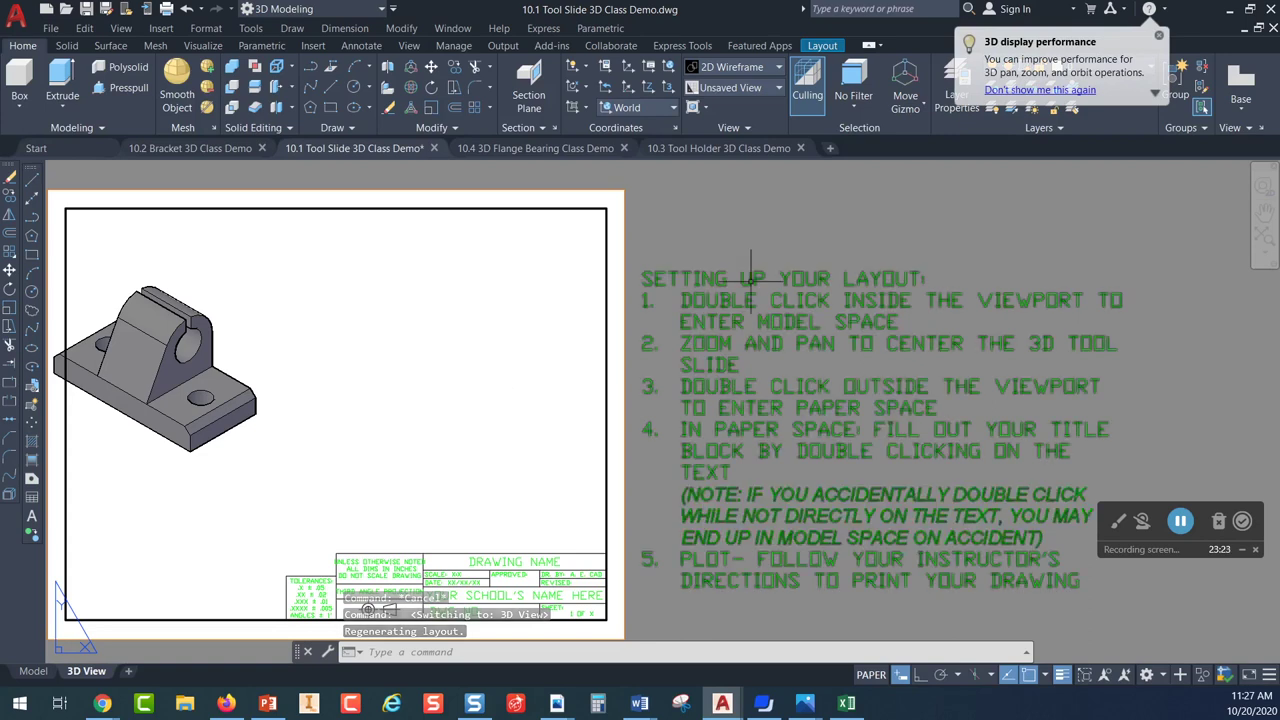
left_click(629, 213)
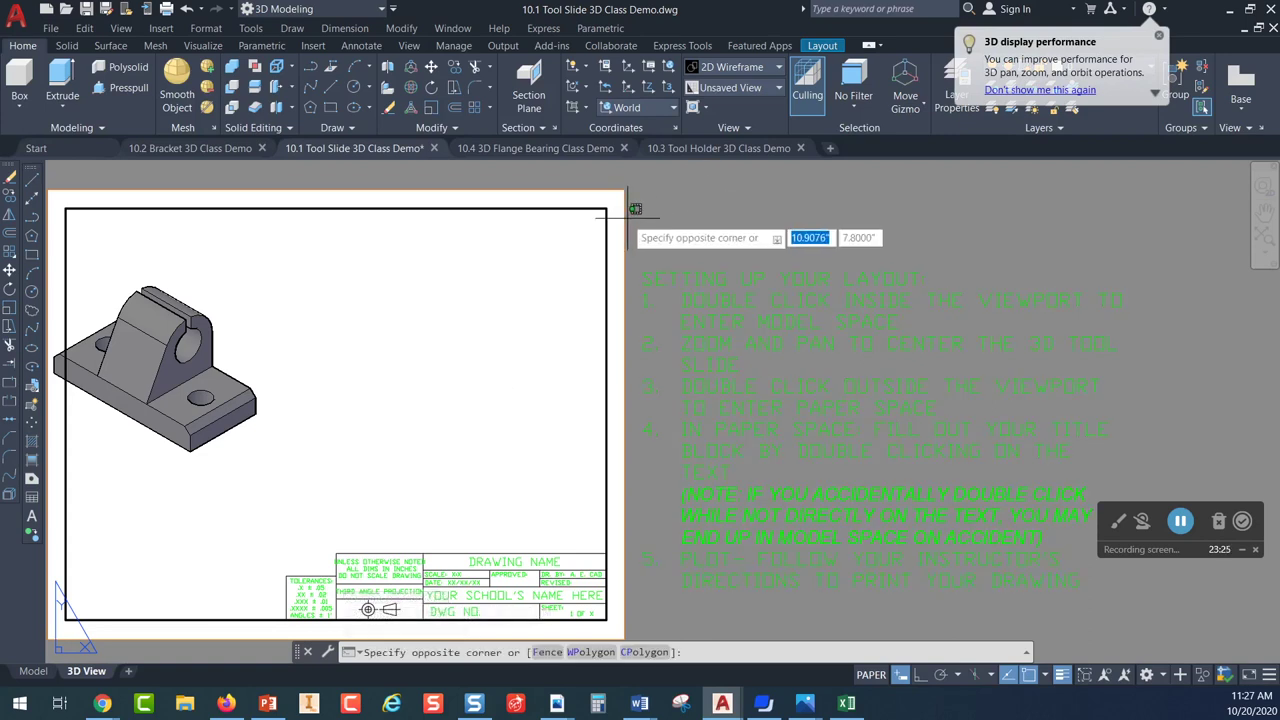
left_click(633, 218)
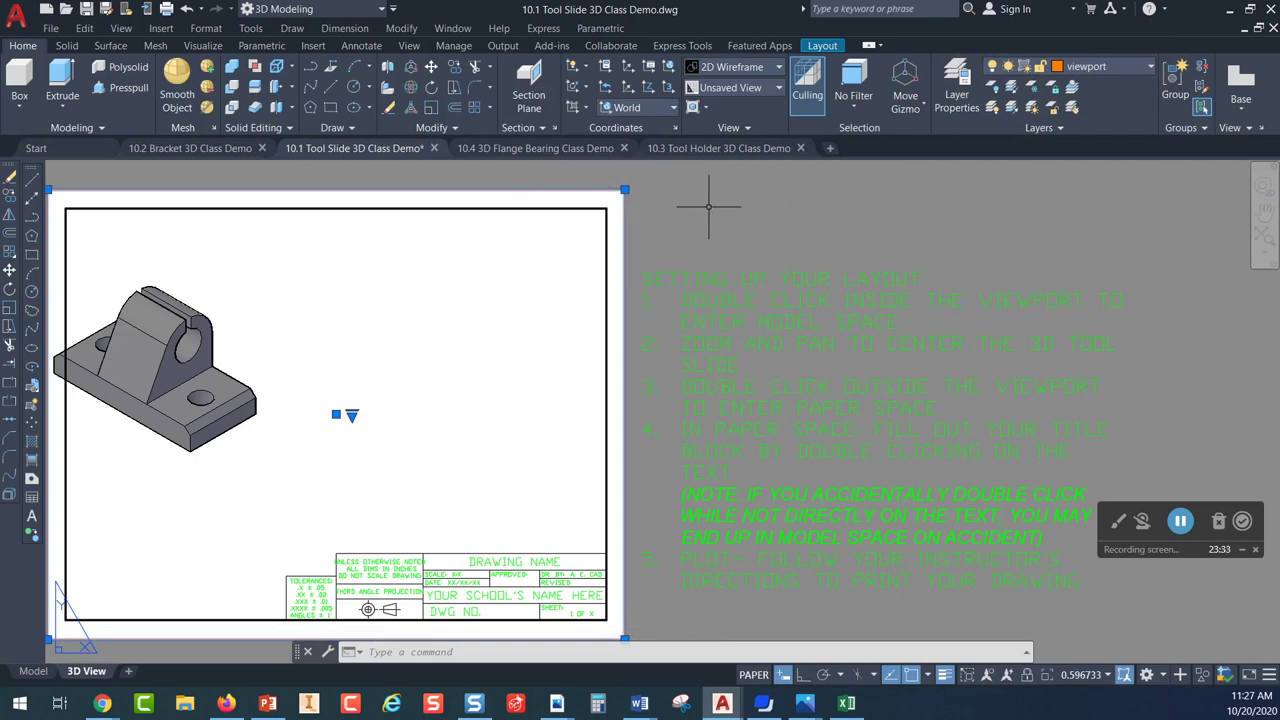
key("Delete")
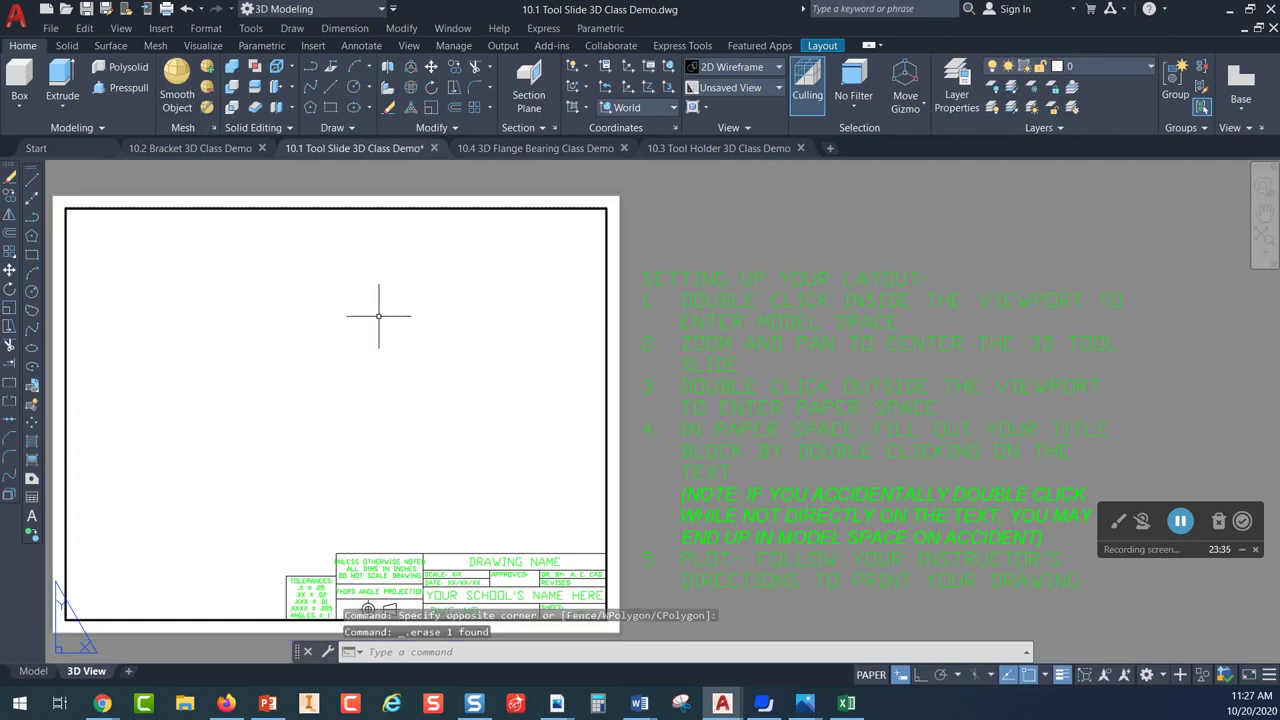
Create a single viewport with VPORTS, its corners just outside the sheet so it encloses the whole page
mouse_move(360, 329)
middle_mouse_down()
mouse_move(495, 292)
mouse_move(483, 304)
middle_mouse_up()
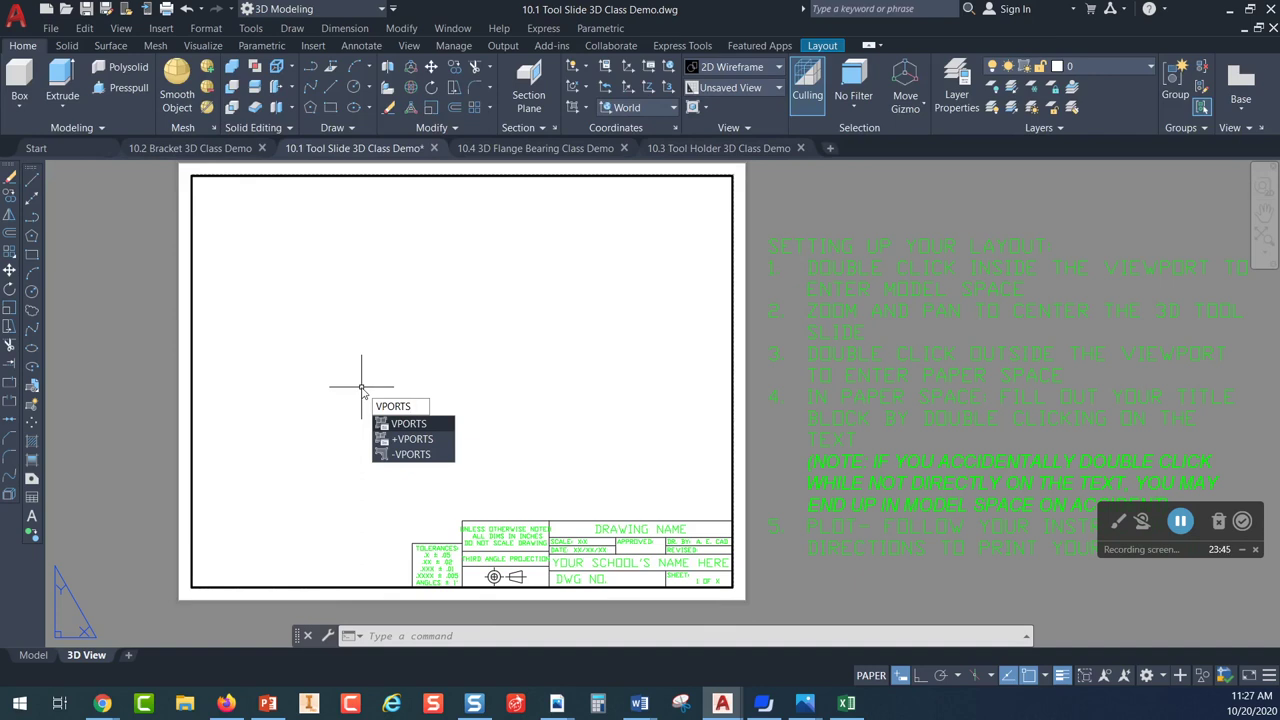
key("Return")
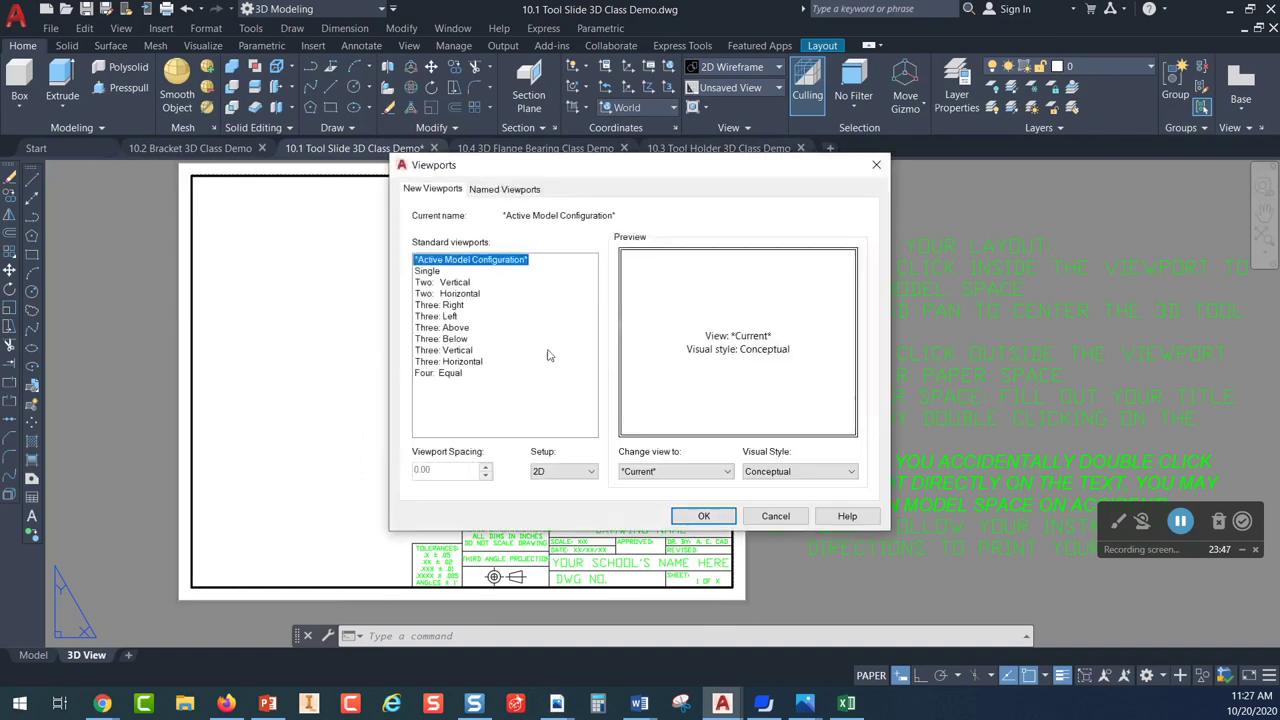
left_click(428, 271)
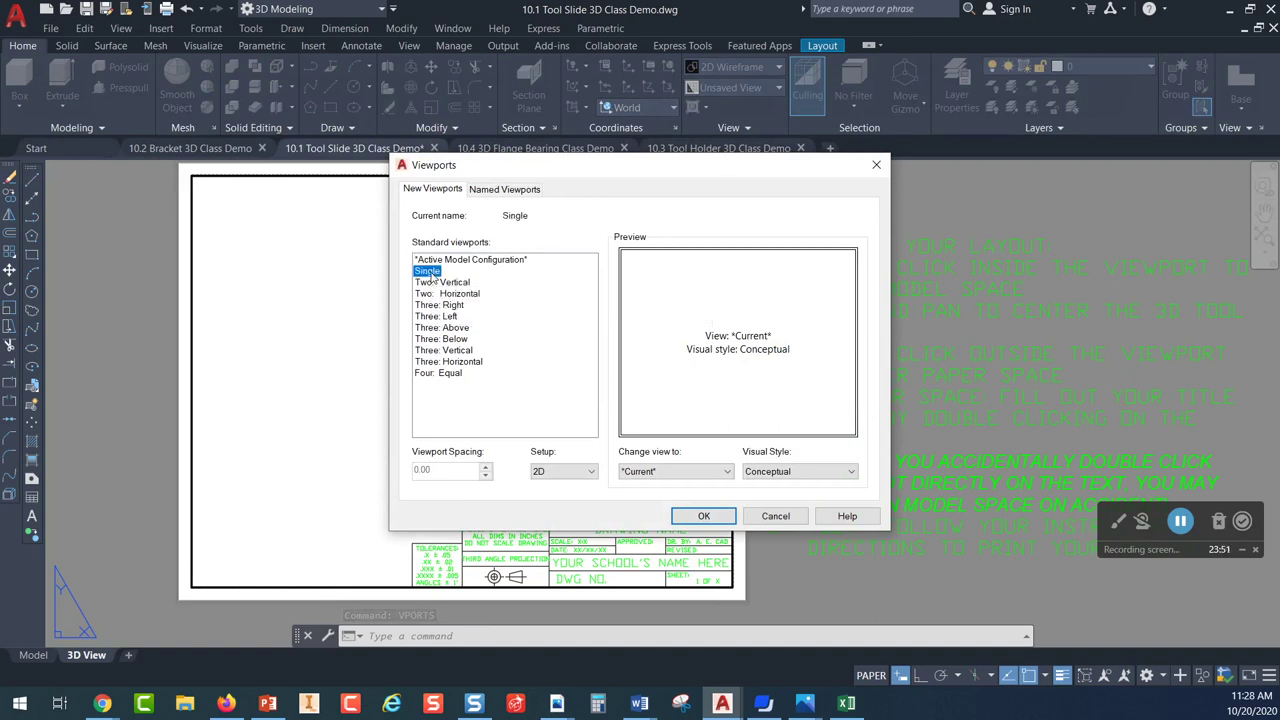
left_click(703, 516)
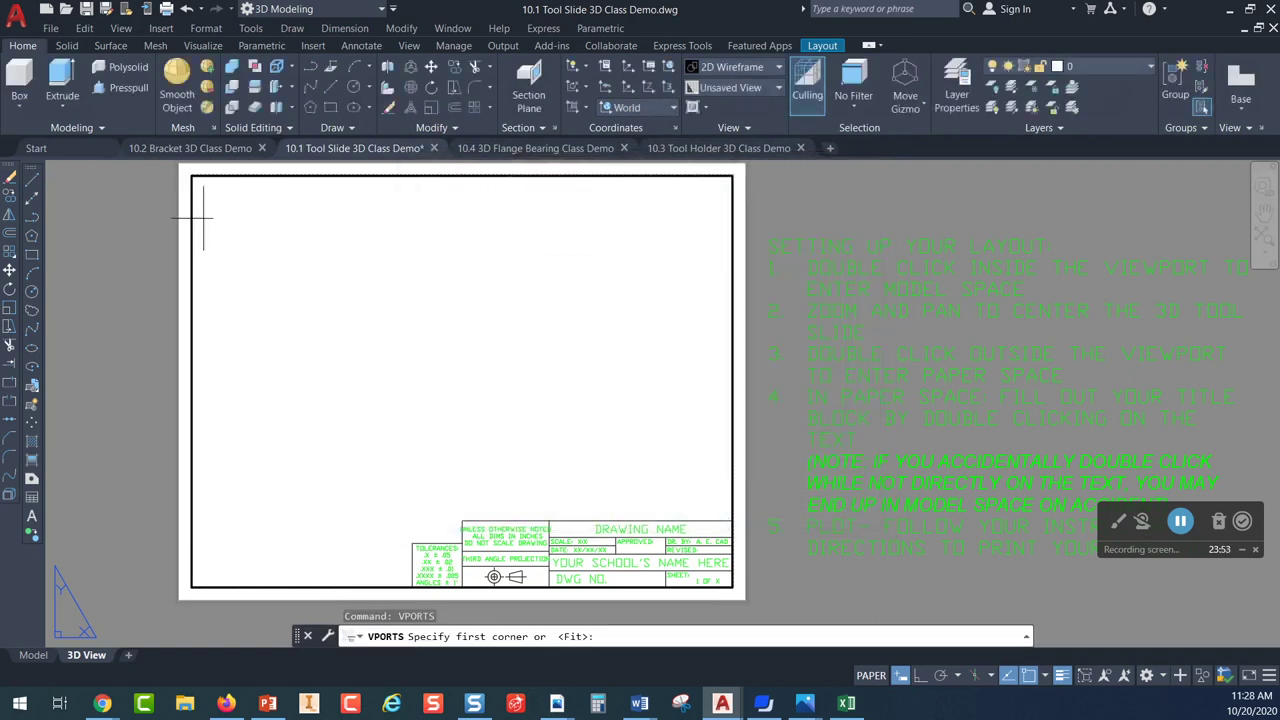
scroll(315, 346, "up", 2)
scroll(320, 365, "down", 5)
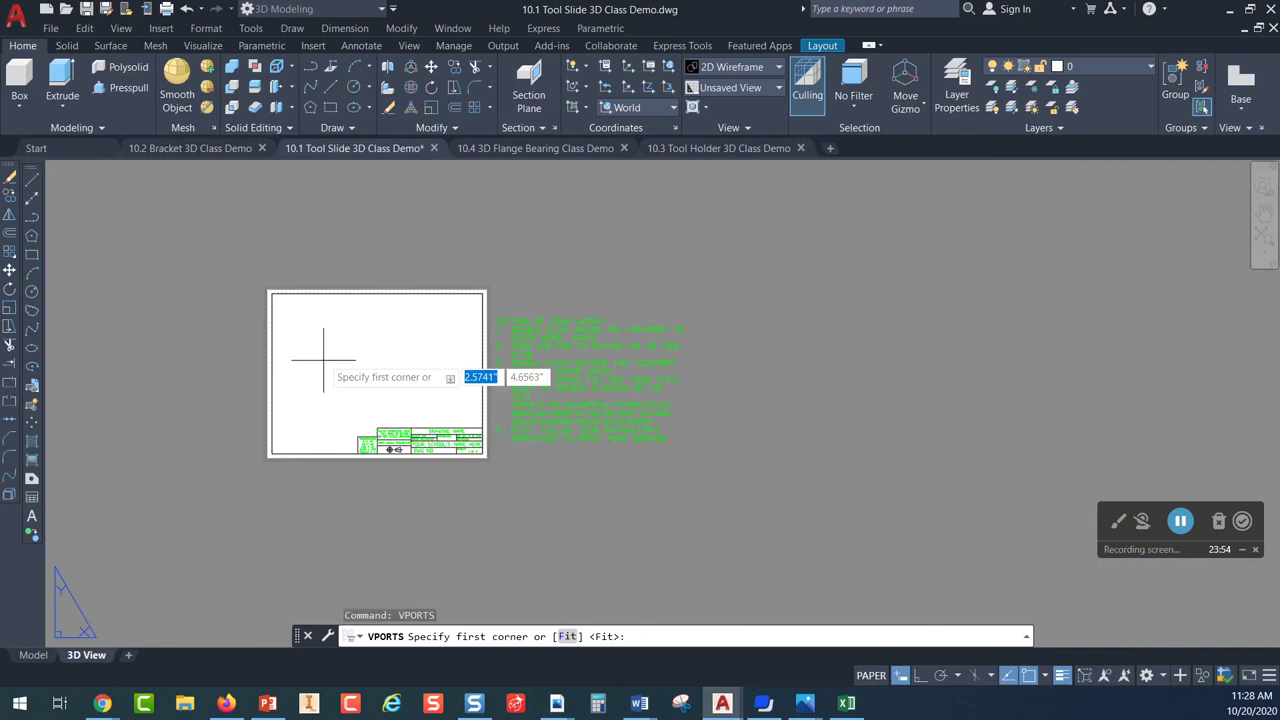
left_click(261, 284)
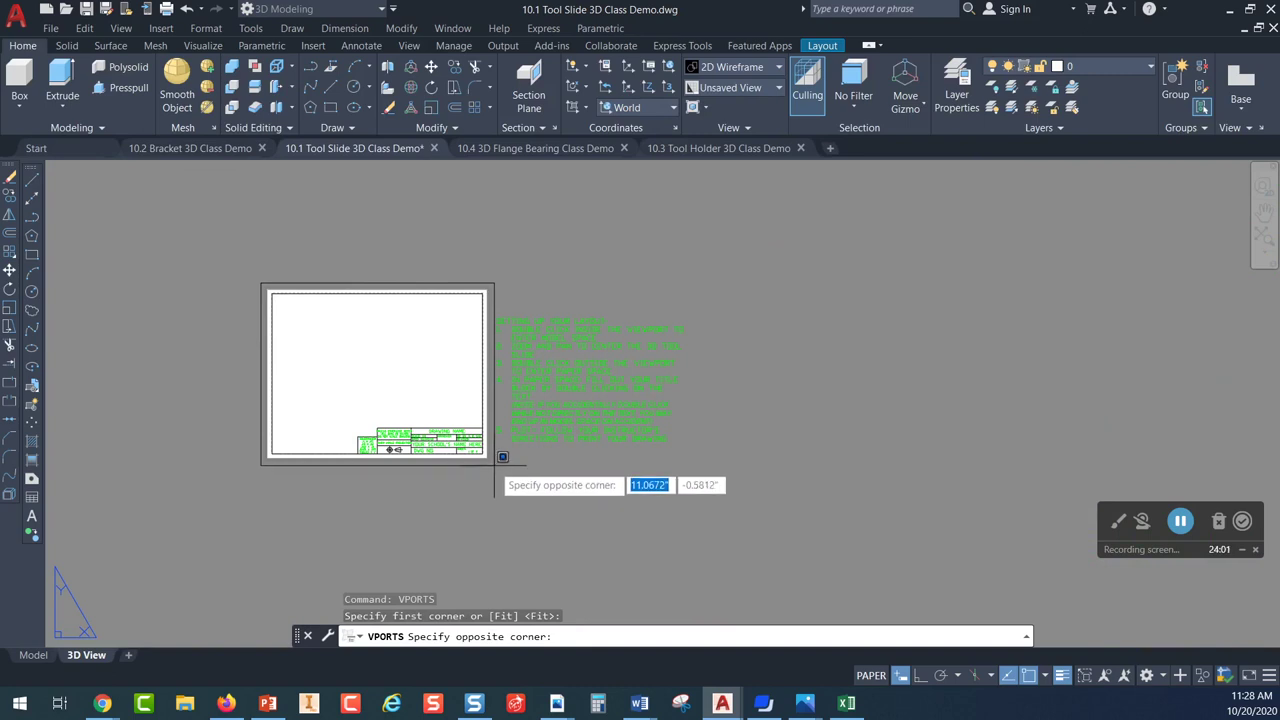
left_click(493, 465)
Enter model space in the new viewport, center and enlarge the tool slide above the title block, and return to paper space
scroll(375, 375, "up", 4)
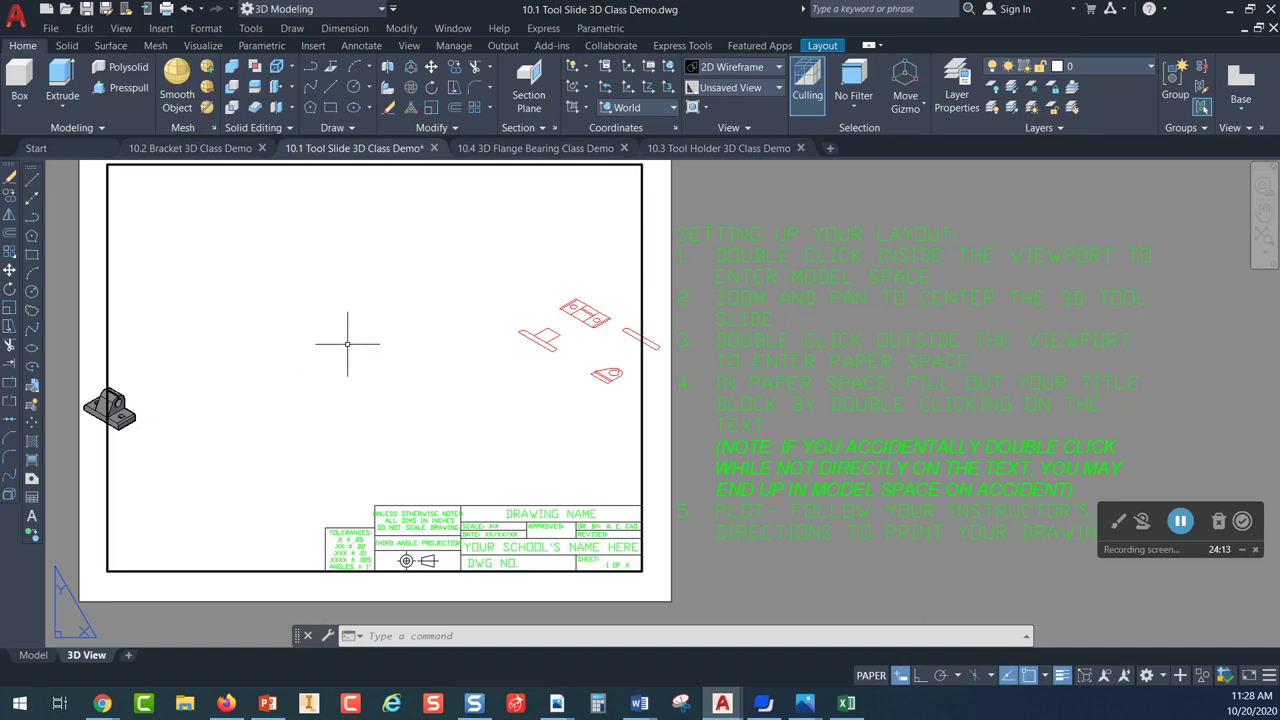
double_click(347, 344)
middle_click_drag(280, 373, 380, 359)
mouse_move(351, 359)
left_mouse_down()
mouse_move(437, 345)
mouse_move(400, 371)
left_mouse_up()
mouse_move(357, 371)
middle_mouse_down()
mouse_move(429, 372)
mouse_move(420, 357)
mouse_move(389, 371)
mouse_move(523, 371)
middle_mouse_up()
scroll(405, 355, "up", 5)
scroll(402, 362, "up", 2)
scroll(480, 368, "up", 2)
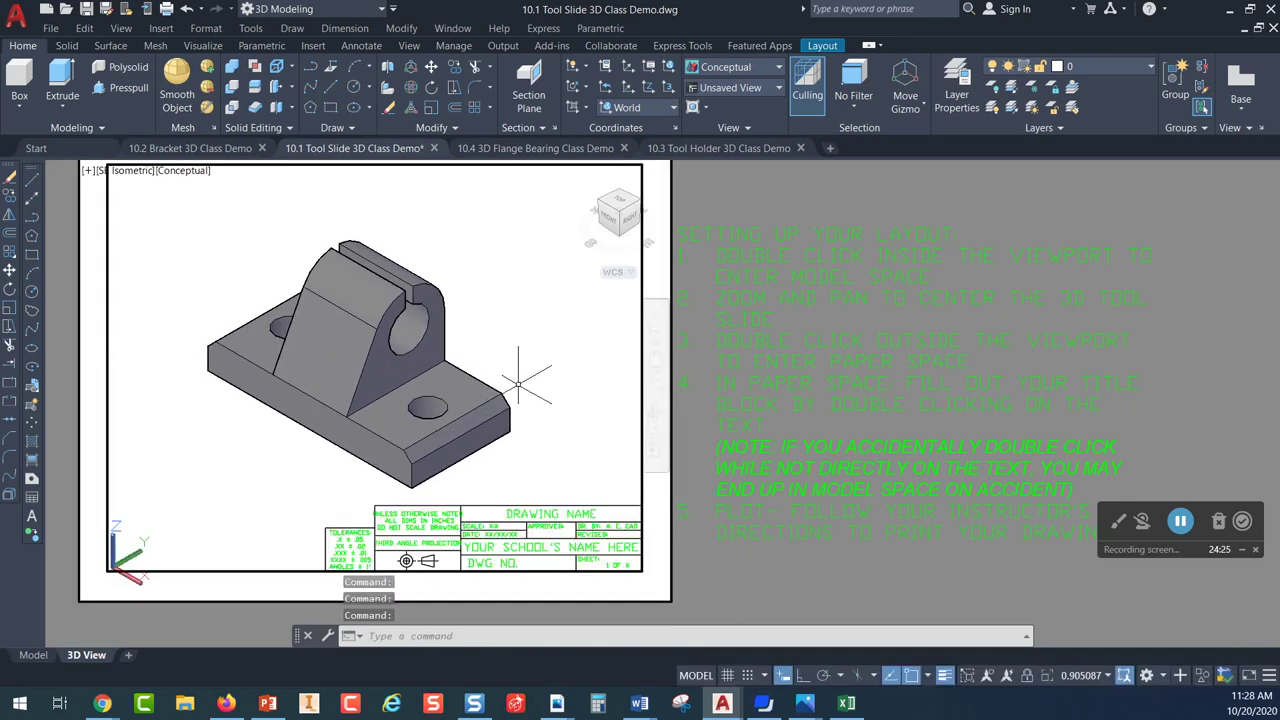
scroll(517, 383, "down", 2)
scroll(515, 375, "up", 2)
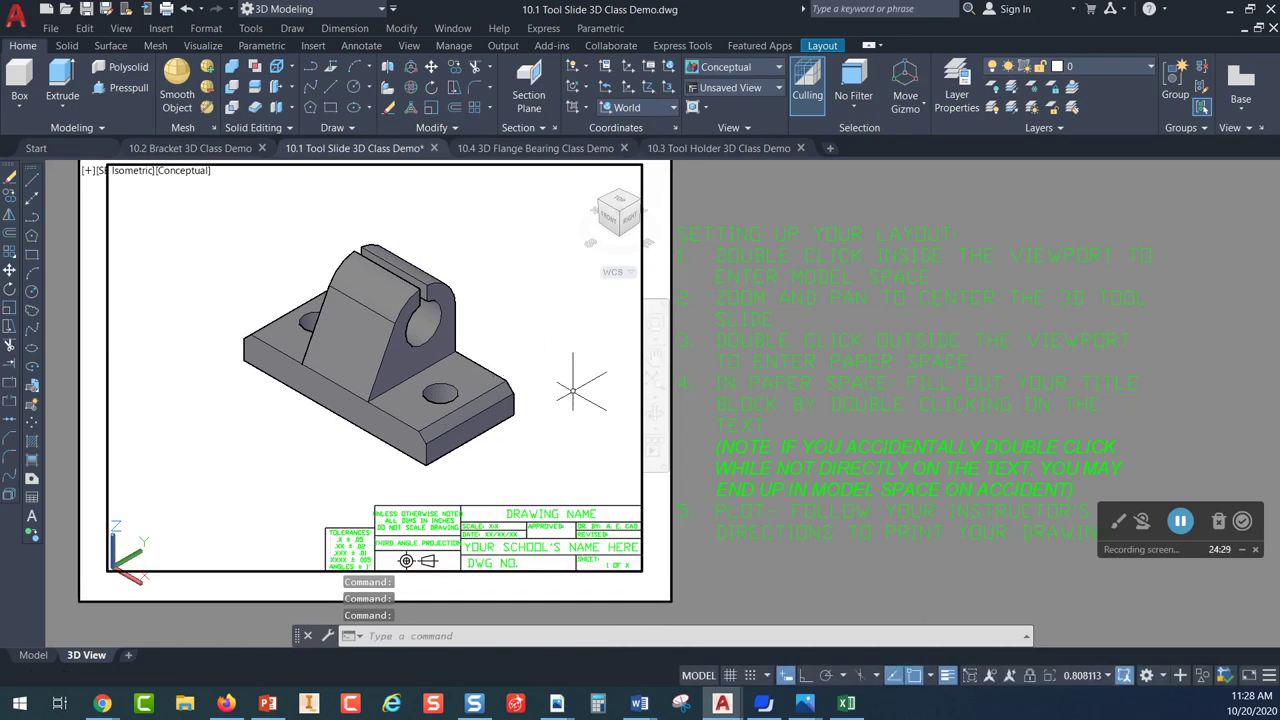
double_click(648, 420)
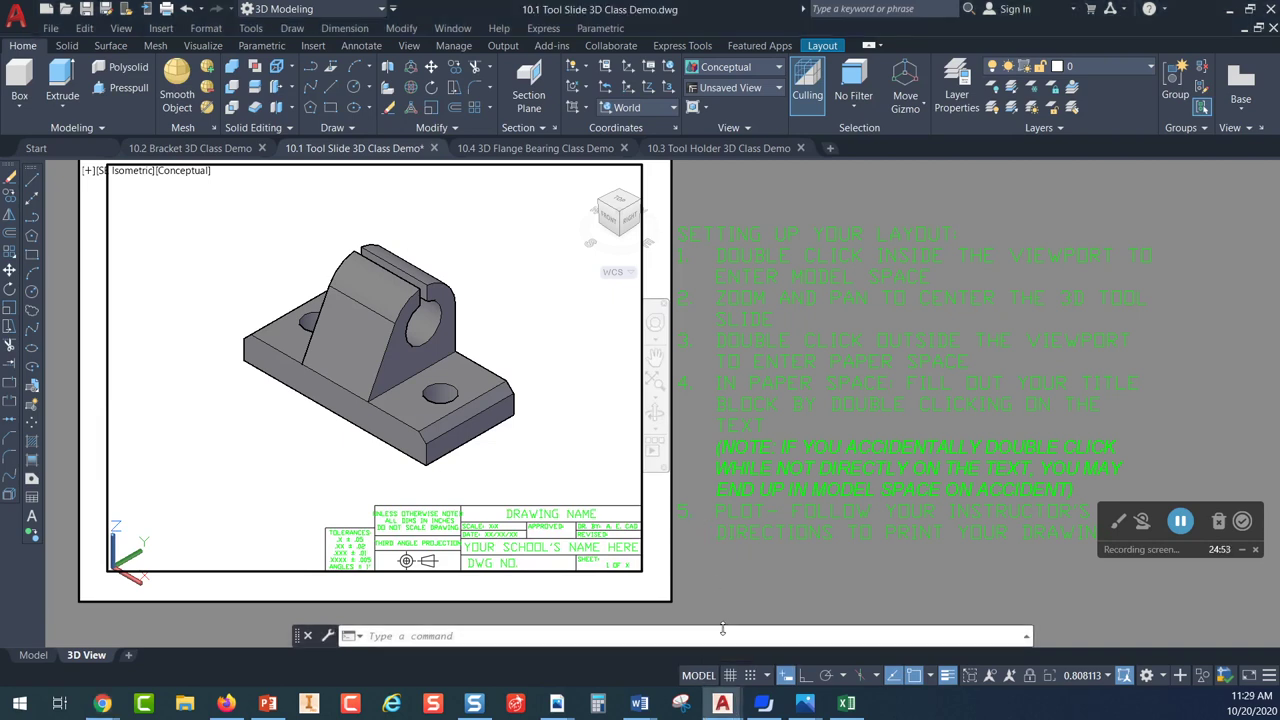
left_click(704, 676)
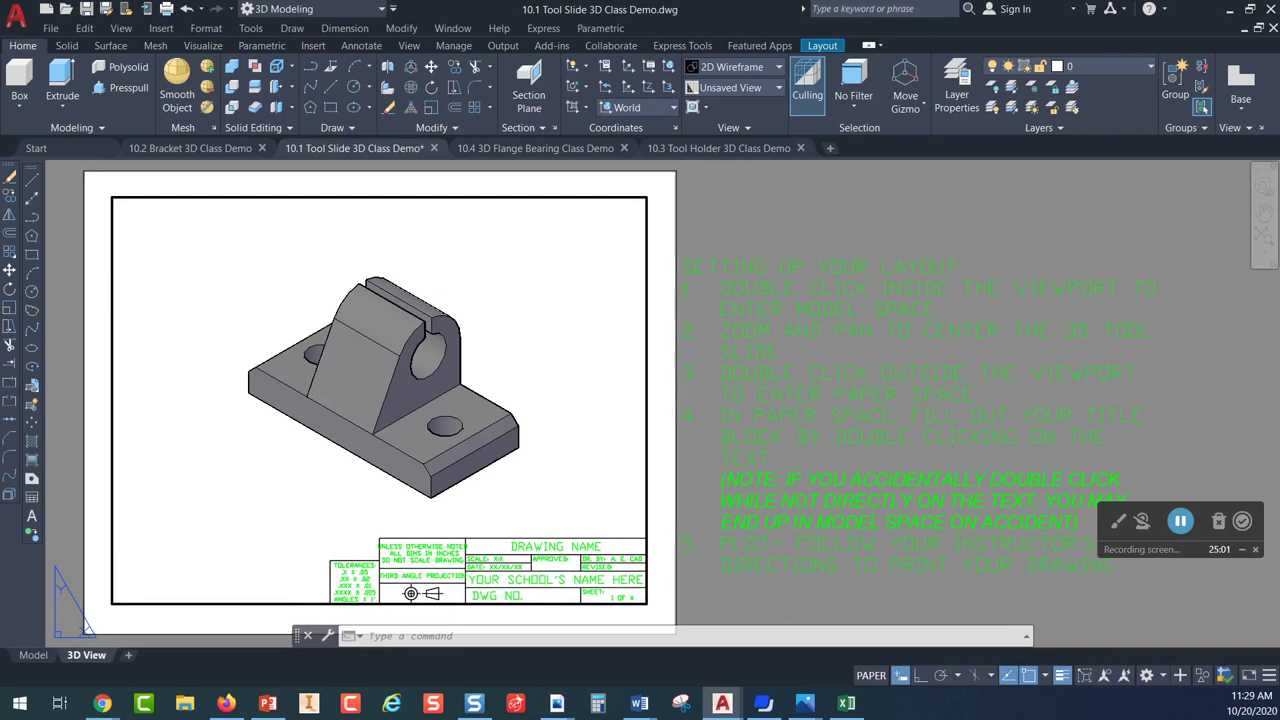
Try scales 1:1, 1:2 and 2:3 on the new viewport and set its scale to 1:2
left_click(676, 215)
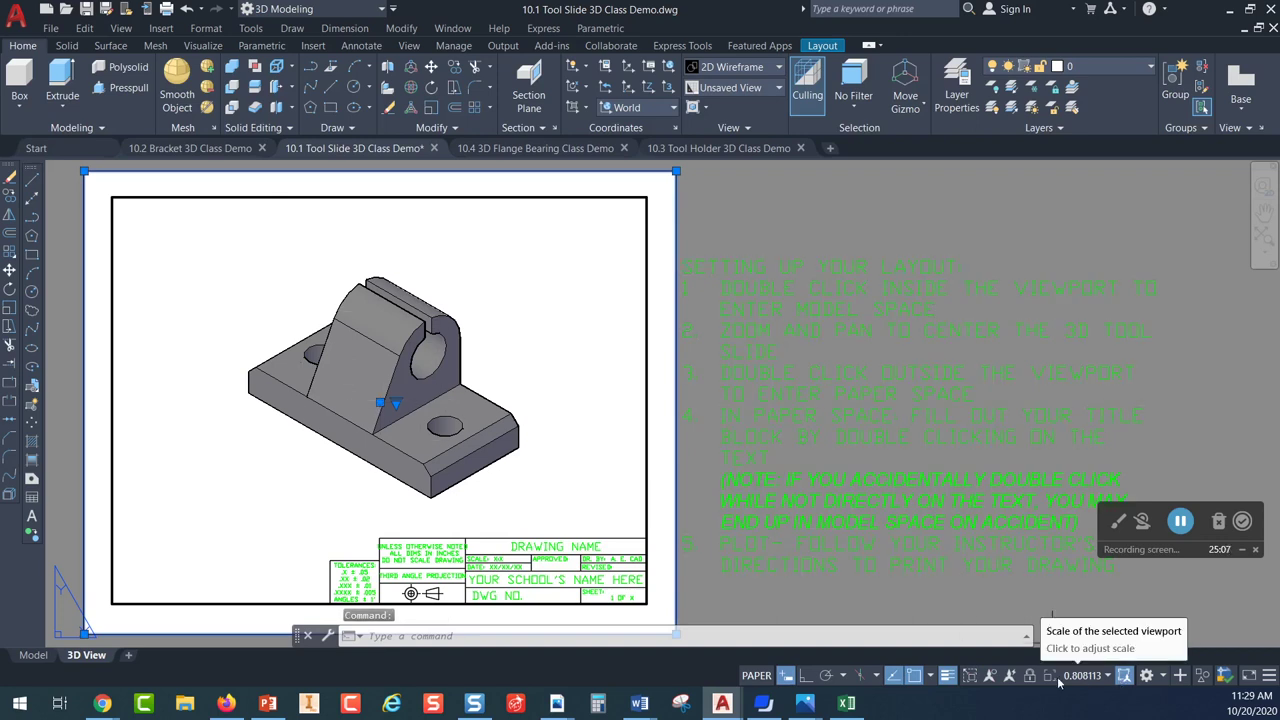
left_click(1108, 677)
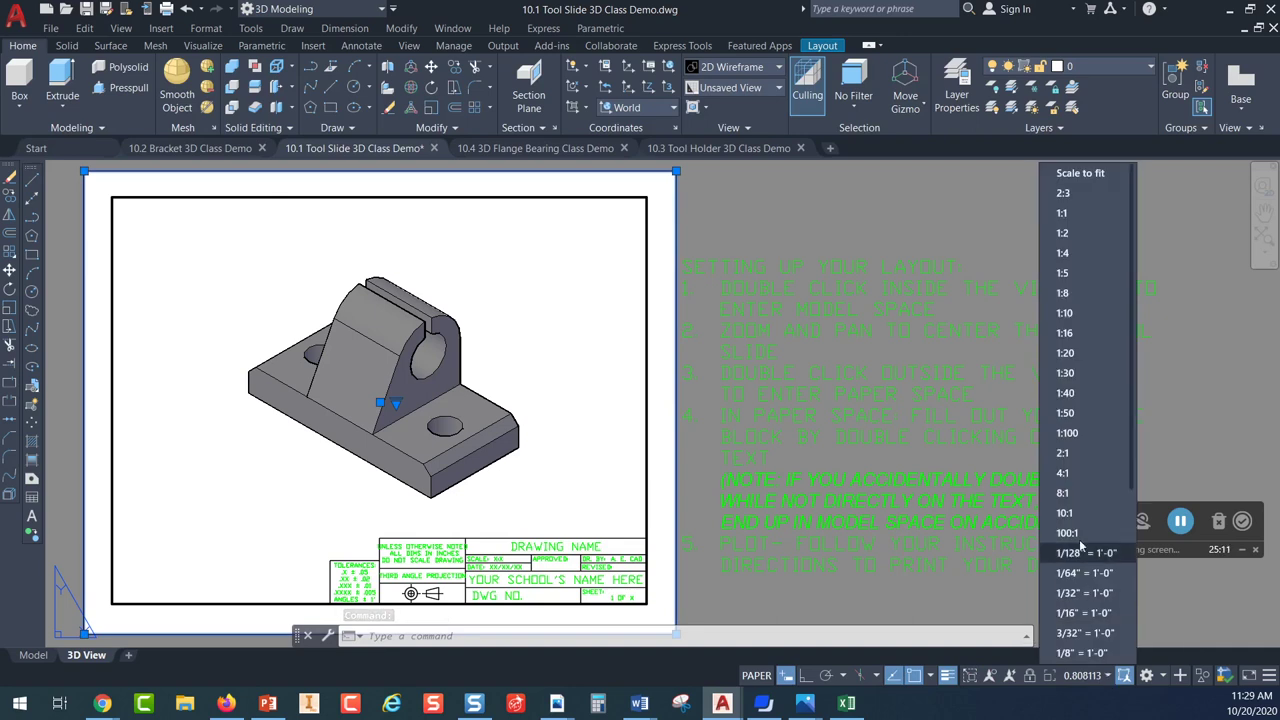
left_click(1082, 213)
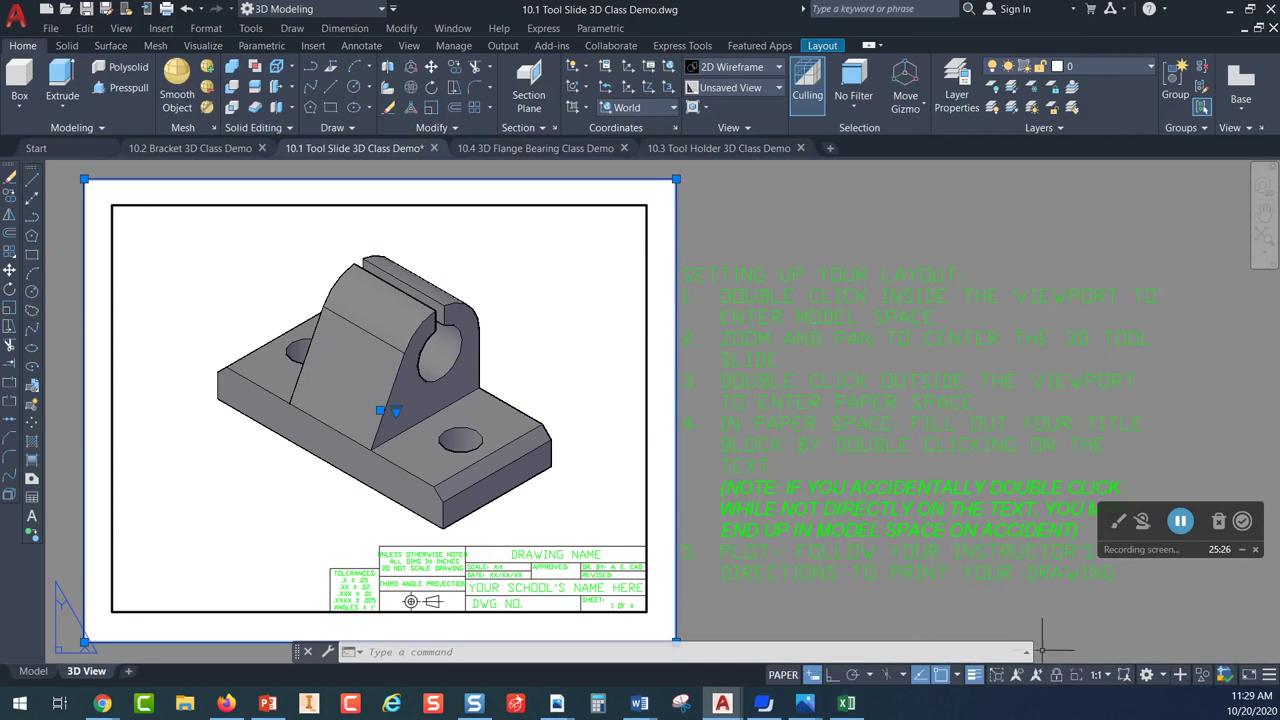
left_click(1110, 676)
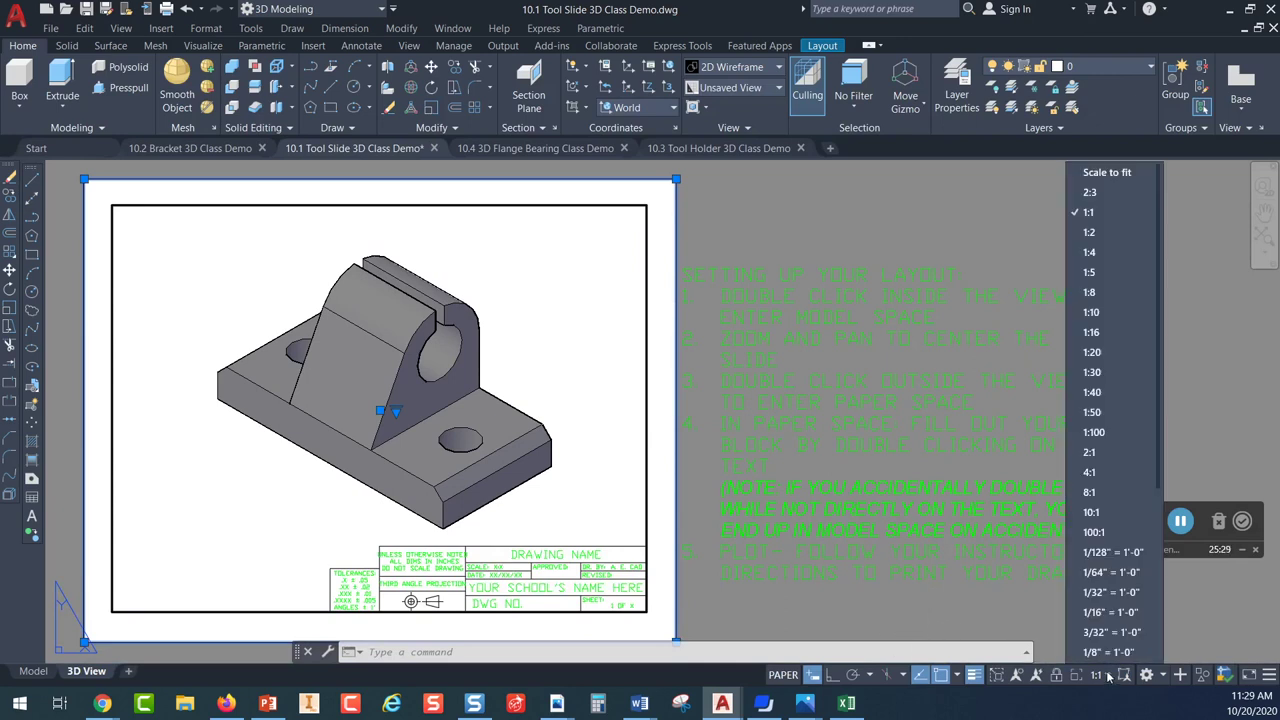
left_click(1098, 232)
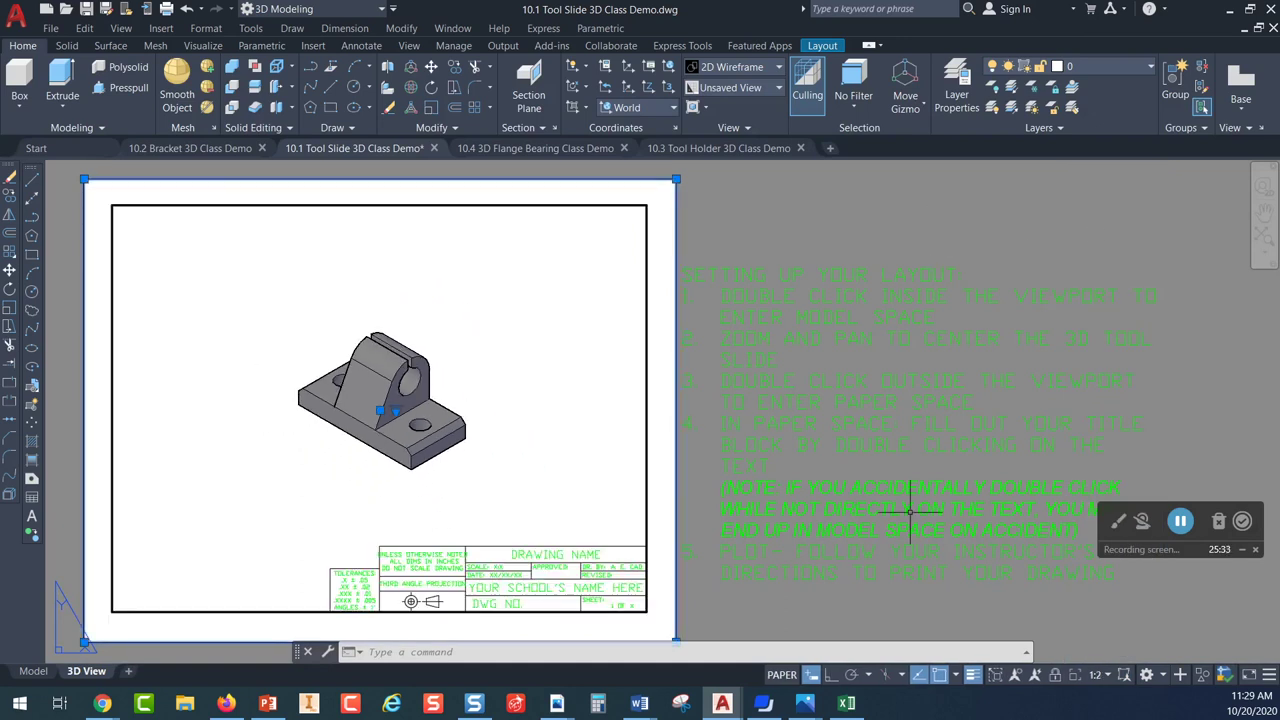
left_click(1100, 675)
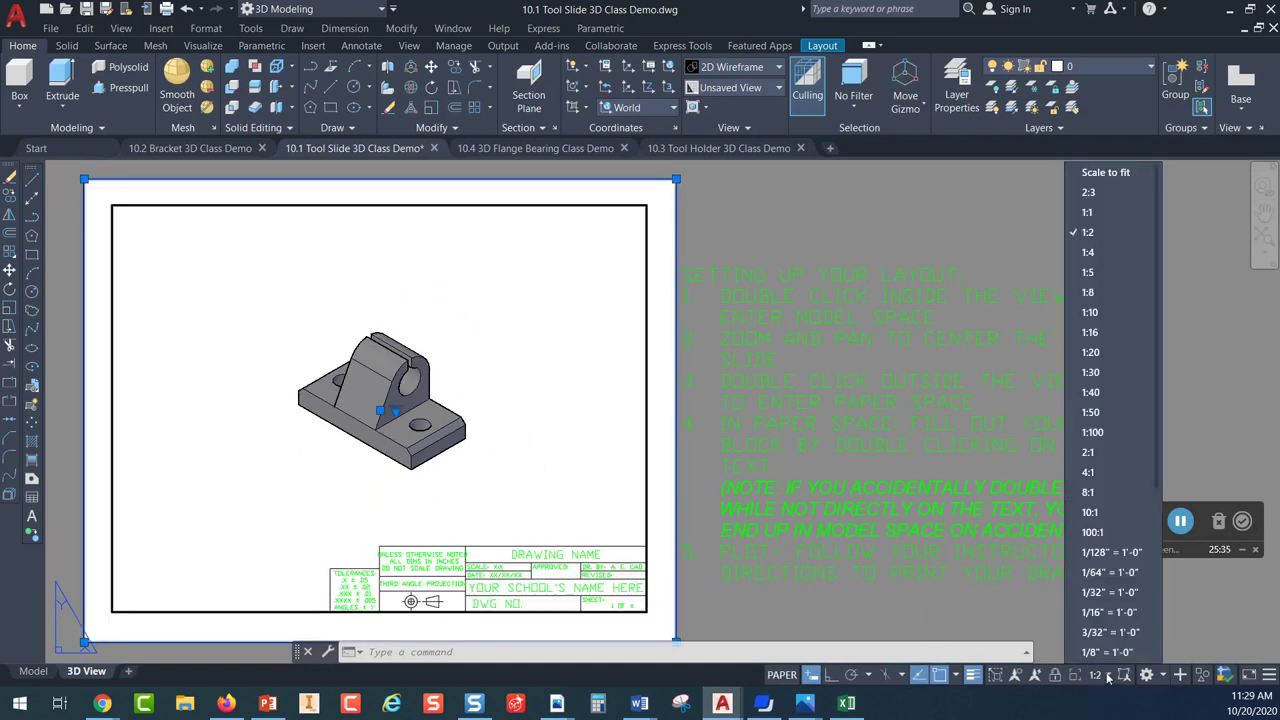
left_click(1087, 194)
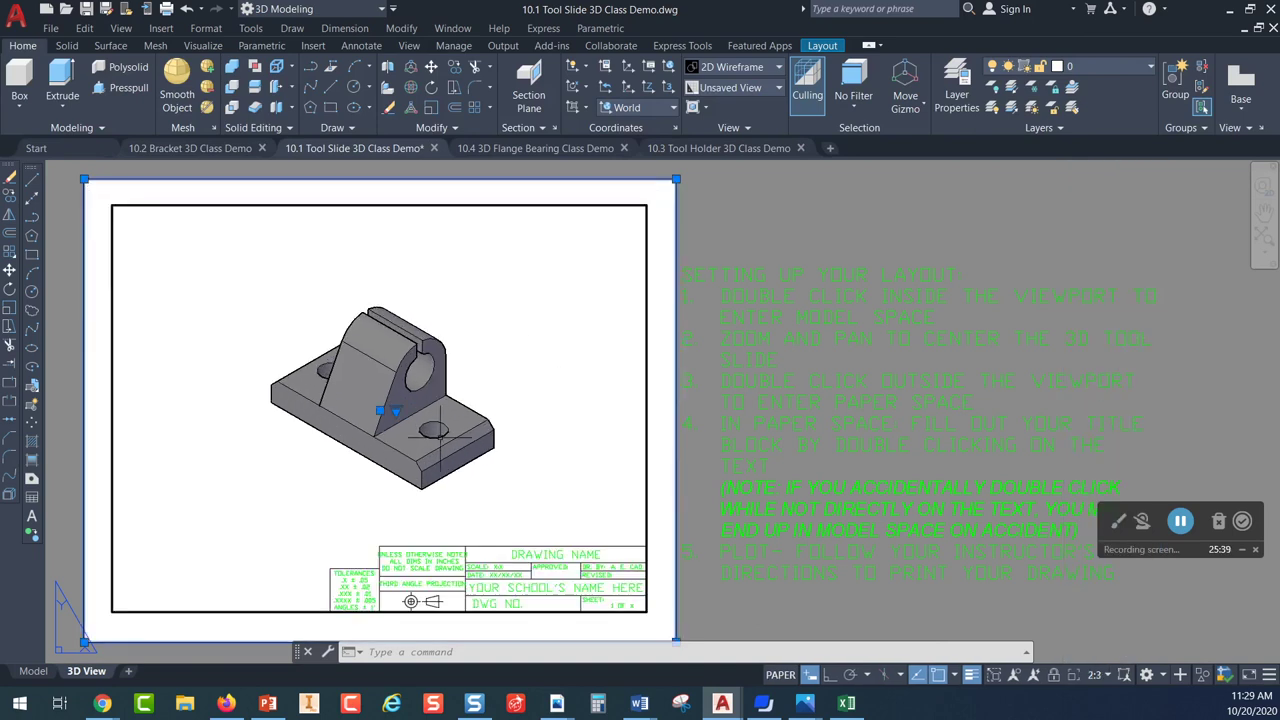
left_click(1108, 678)
double_click(519, 365)
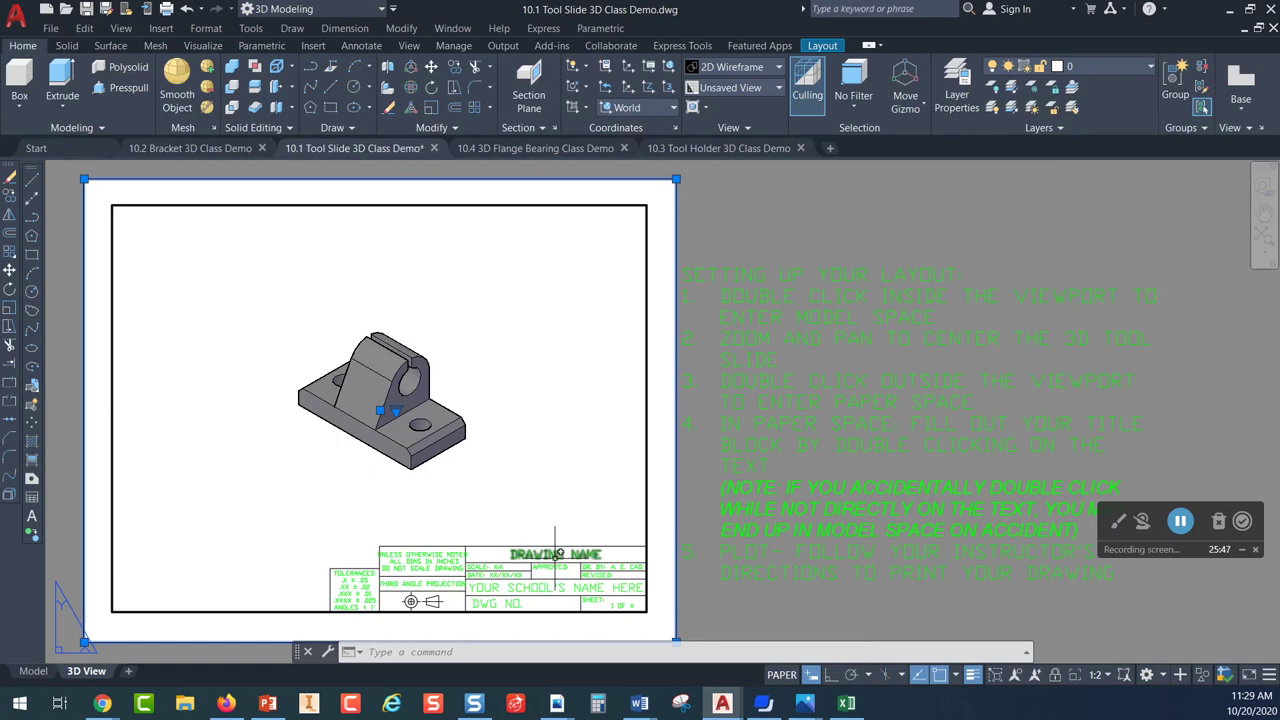
Look over the title block's text fields, selecting the DRAWING NAME text
scroll(542, 551, "up", 6)
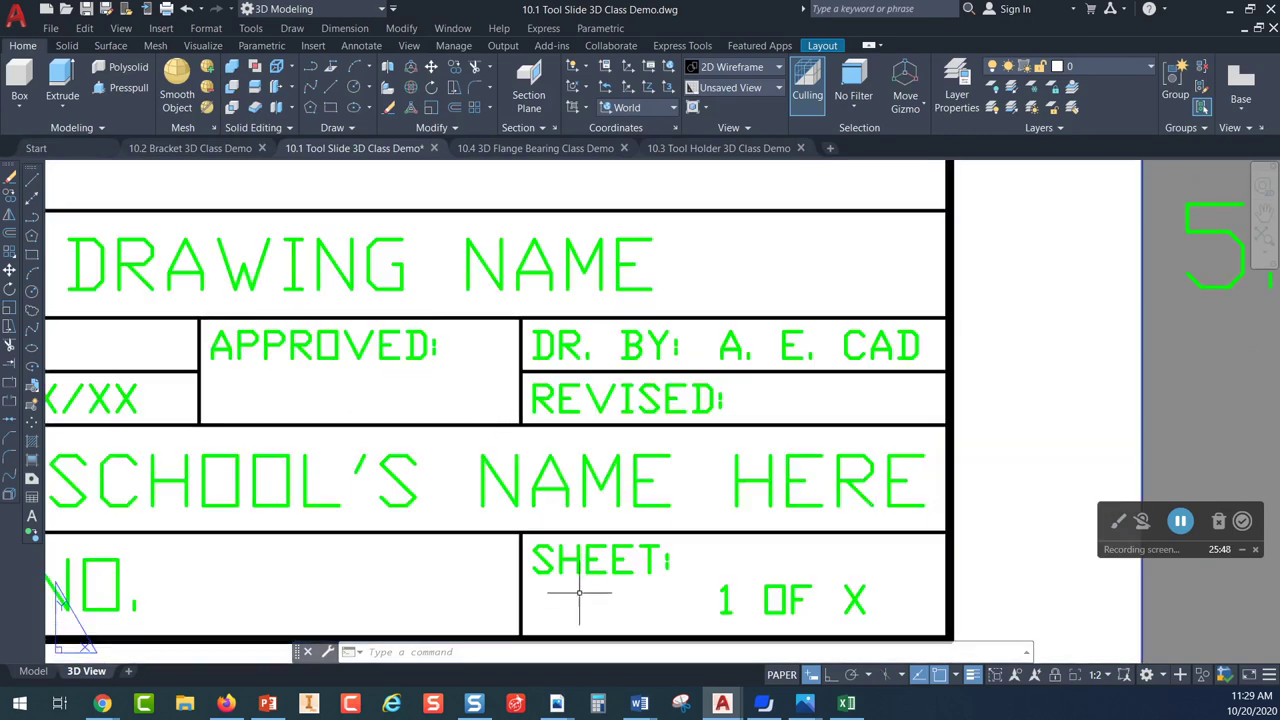
left_click(493, 268)
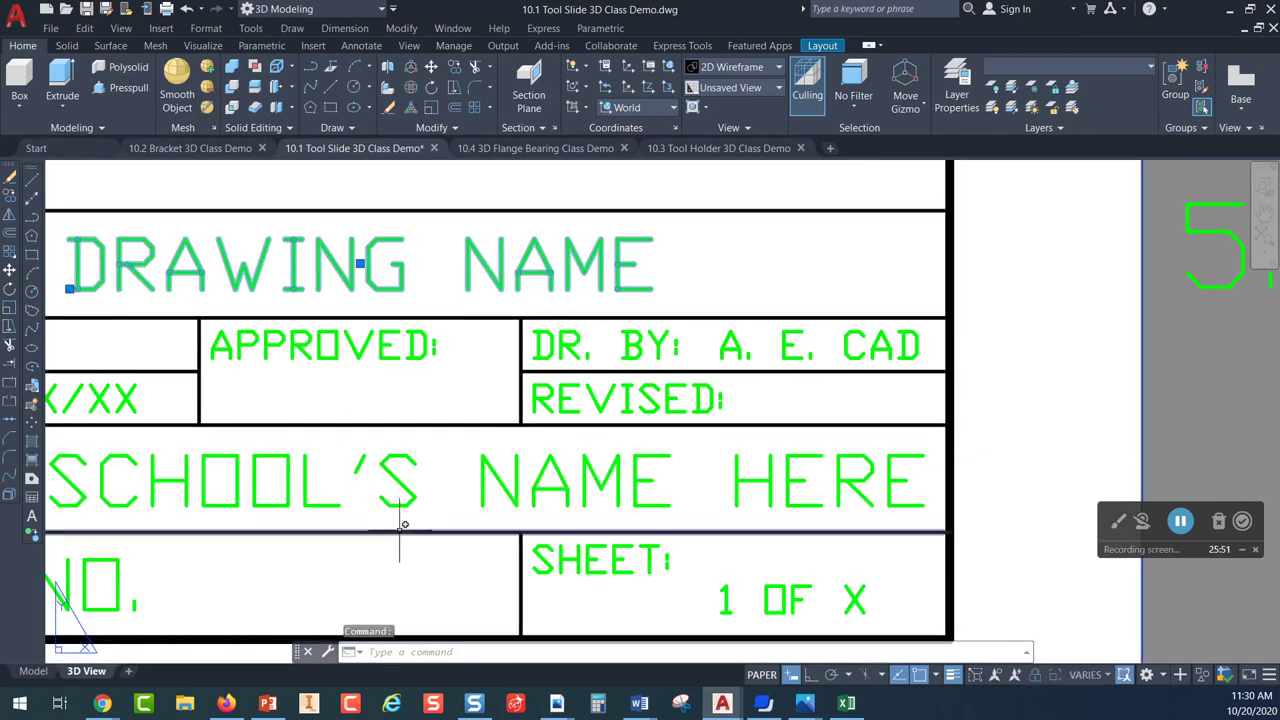
scroll(459, 478, "down", 4)
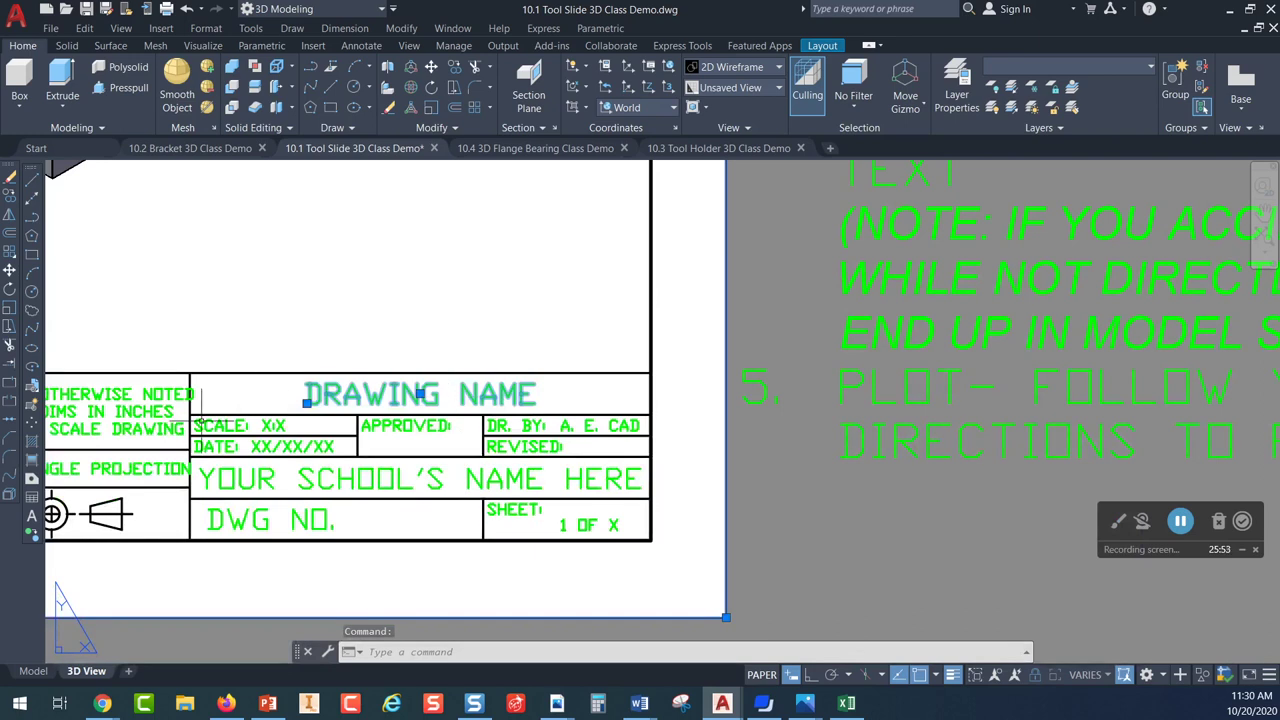
middle_click_drag(375, 449, 638, 455)
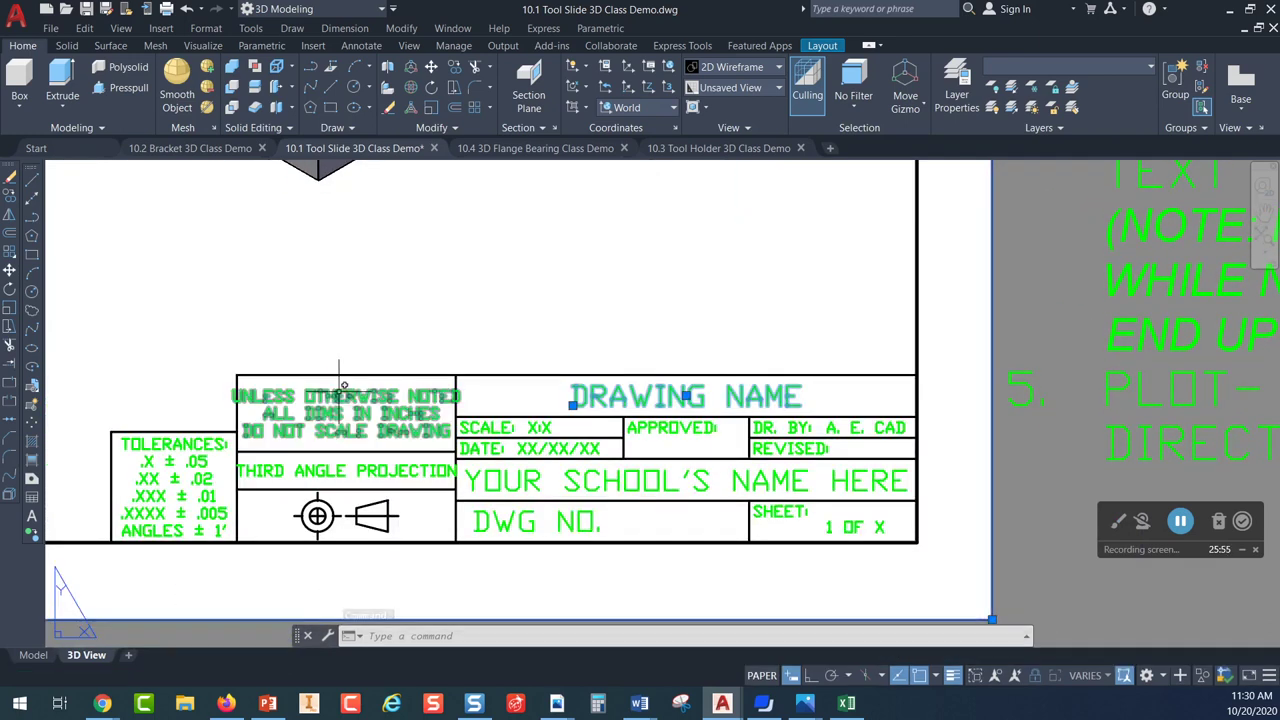
scroll(550, 308, "down", 3)
middle_click_drag(571, 271, 569, 383)
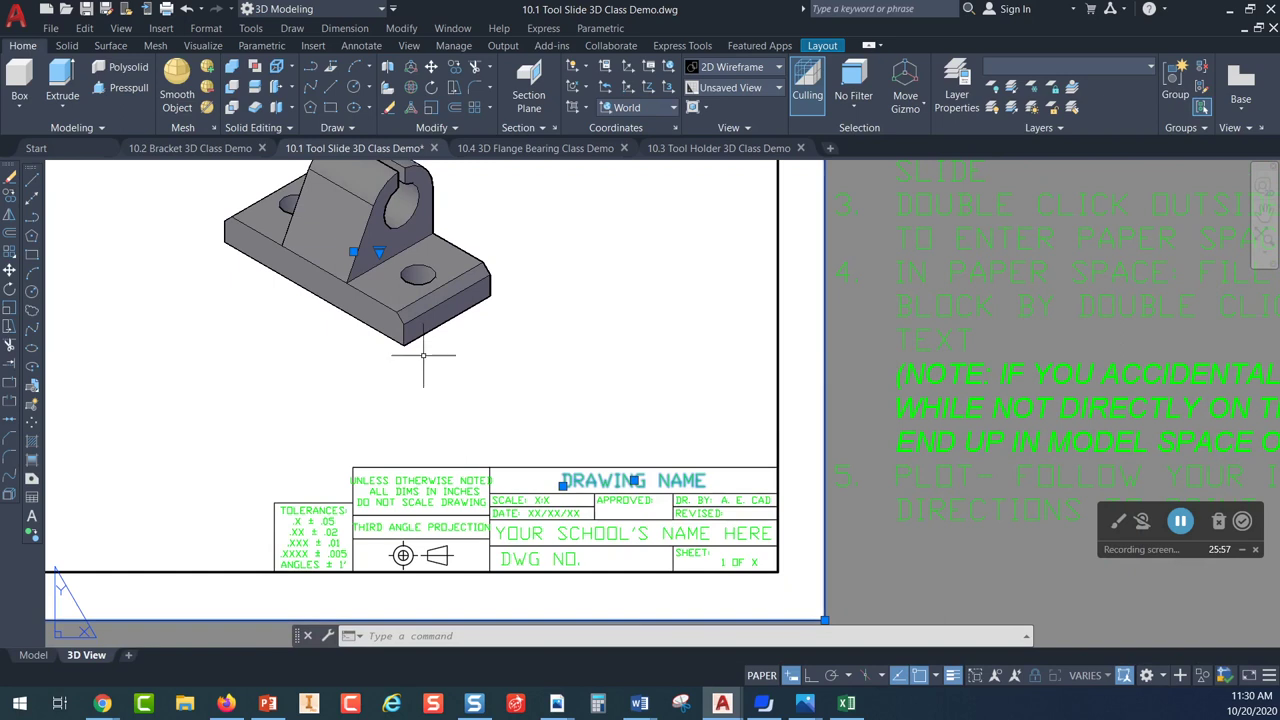
Change the Standard text style's font to Arial in regular style and check the title block on the sheet
left_click(212, 29)
left_click(232, 188)
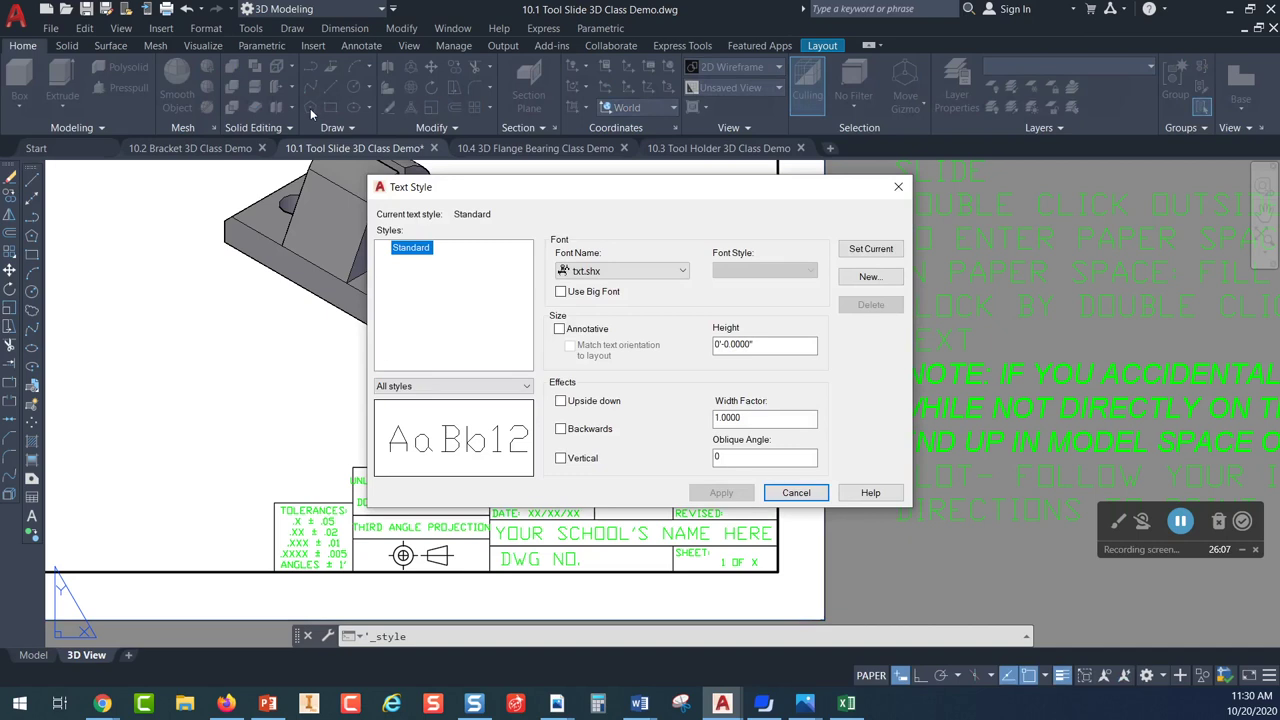
left_click(635, 272)
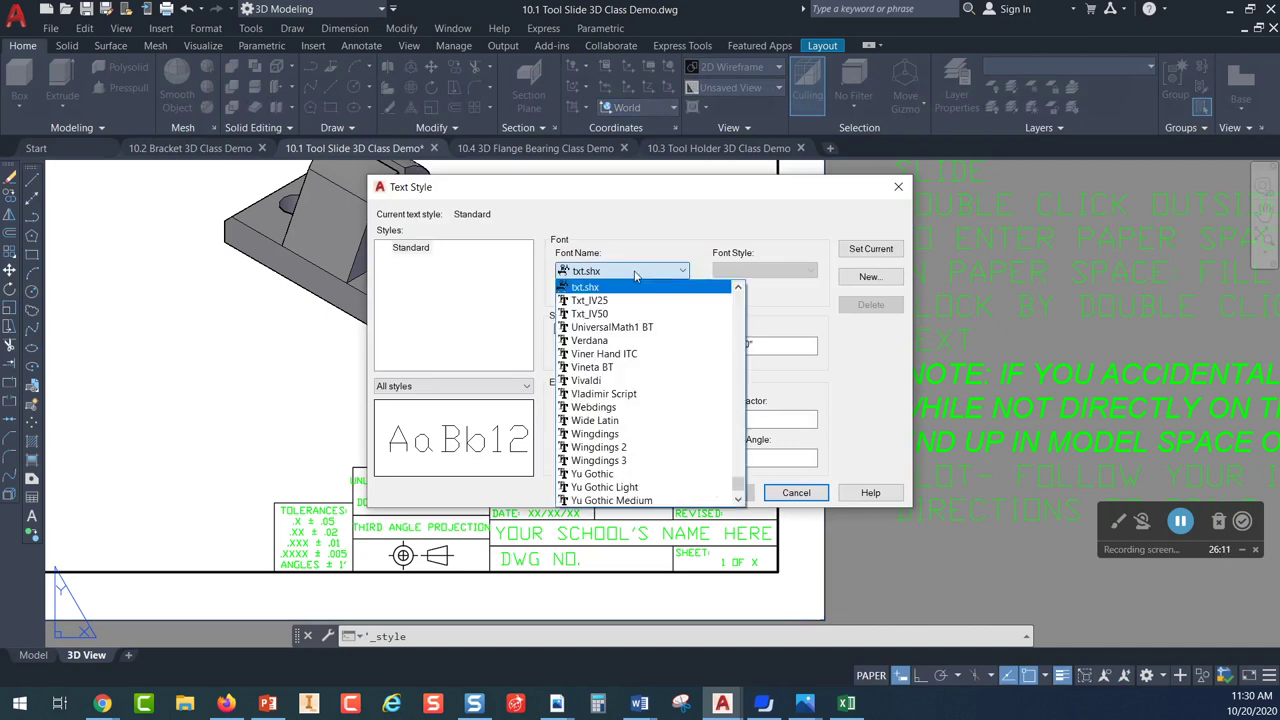
key("Home")
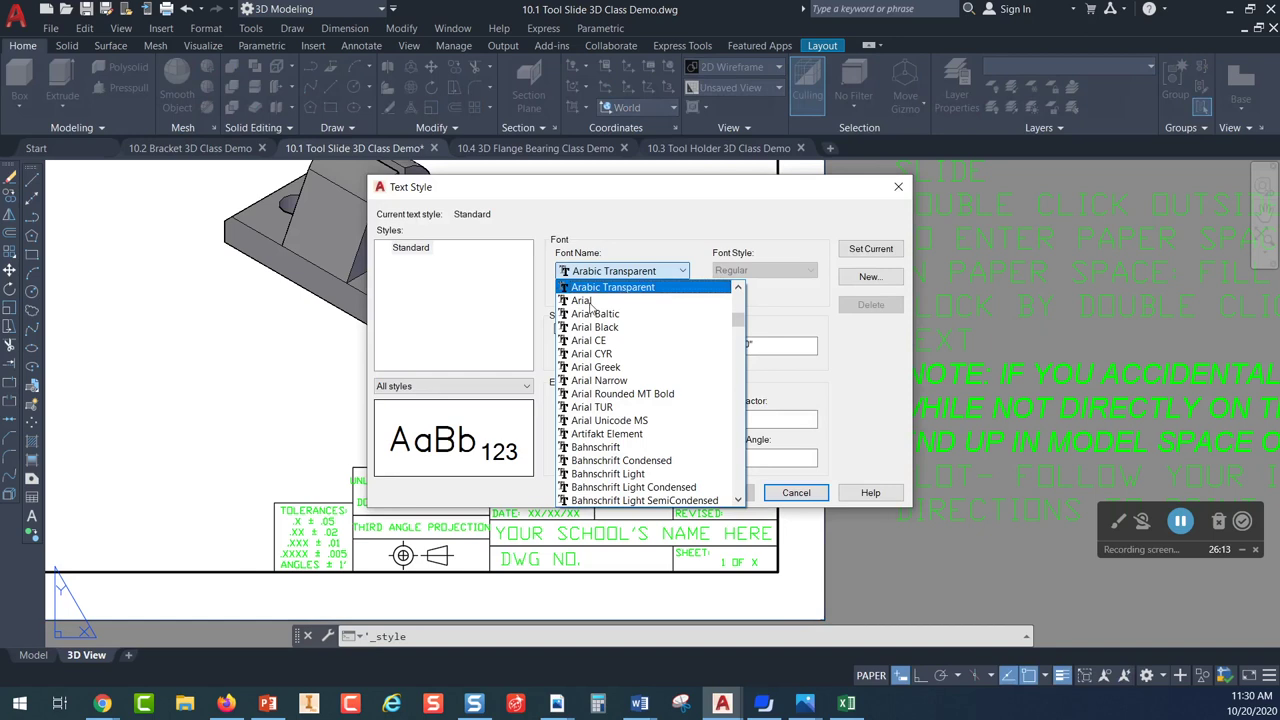
left_click(590, 302)
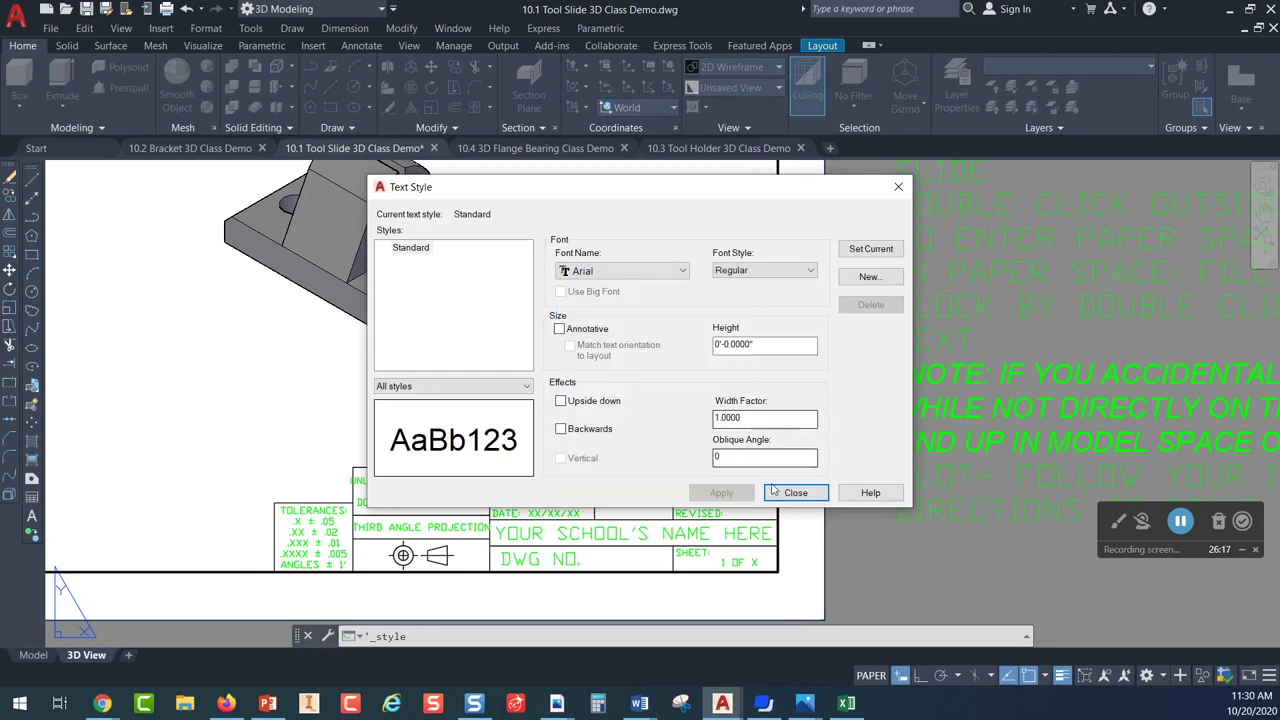
left_click(774, 491)
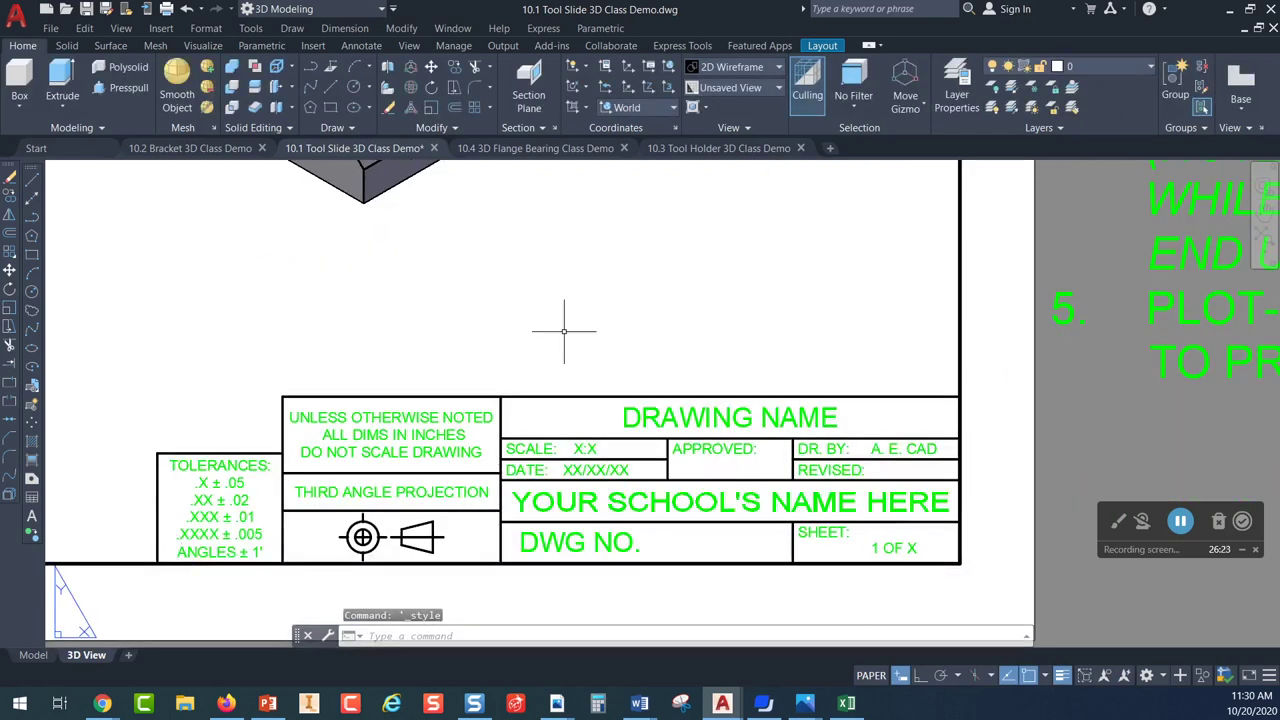
scroll(565, 331, "down", 2)
mouse_move(577, 300)
middle_mouse_down()
mouse_move(580, 331)
mouse_move(512, 468)
middle_mouse_up()
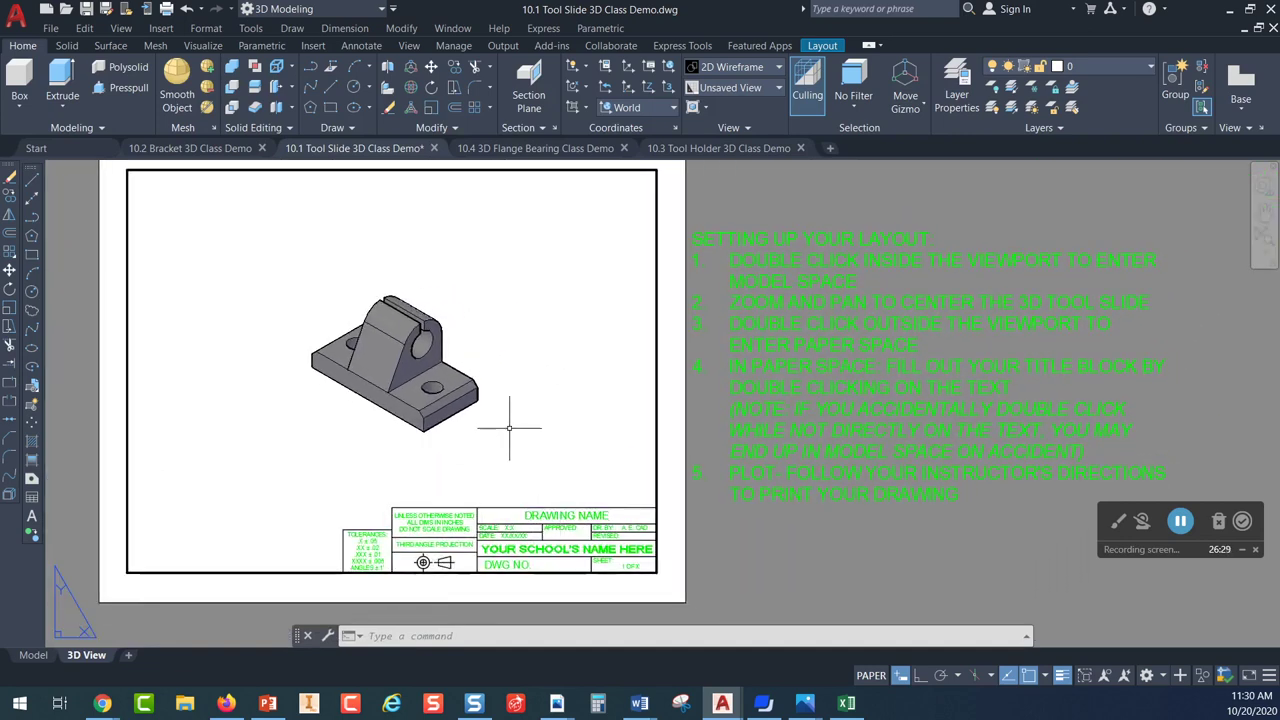
scroll(515, 424, "up", 1)
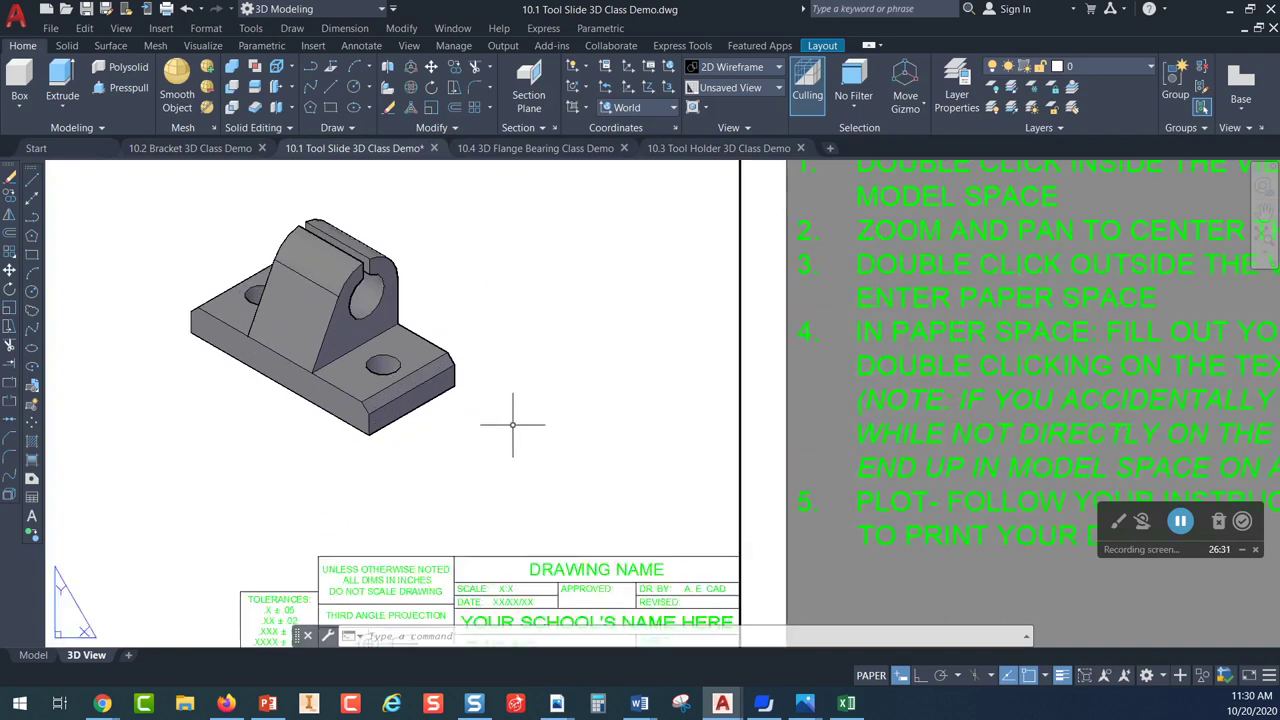
scroll(514, 423, "down", 1)
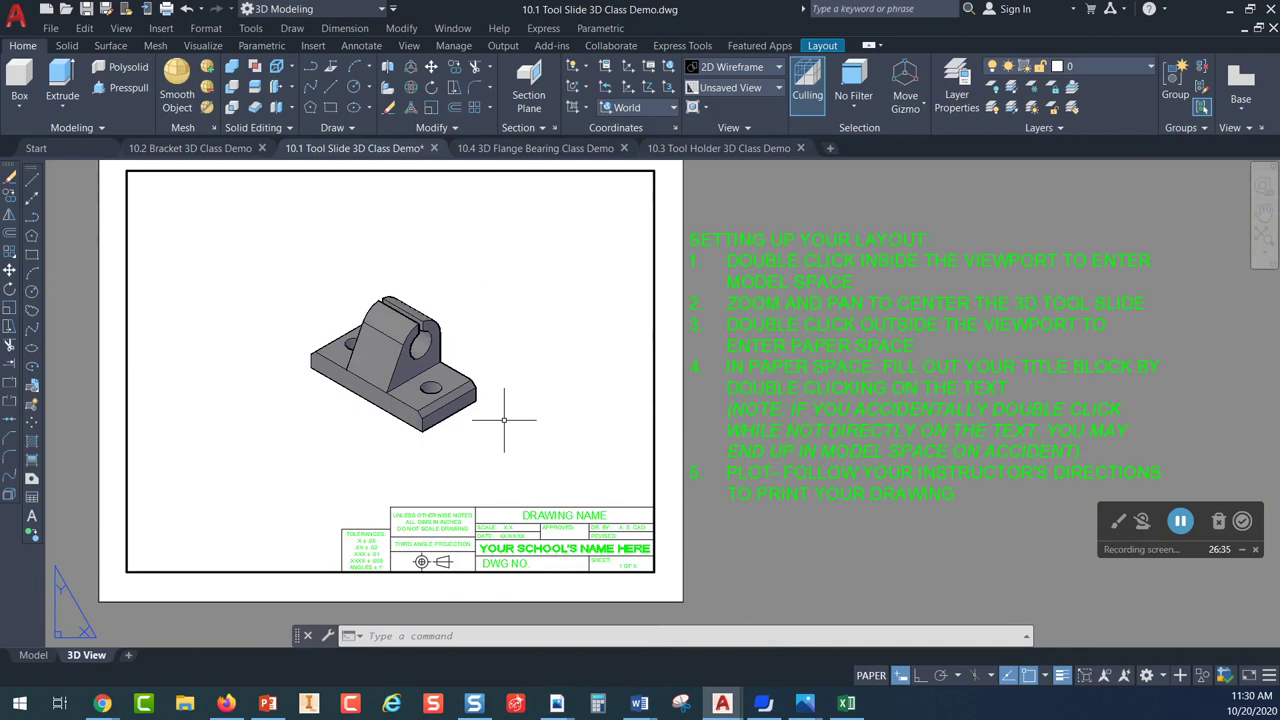
Switch to model space and Presspull the separate chamfered base profile beside the tool slide views to a height of 3
left_click(33, 655)
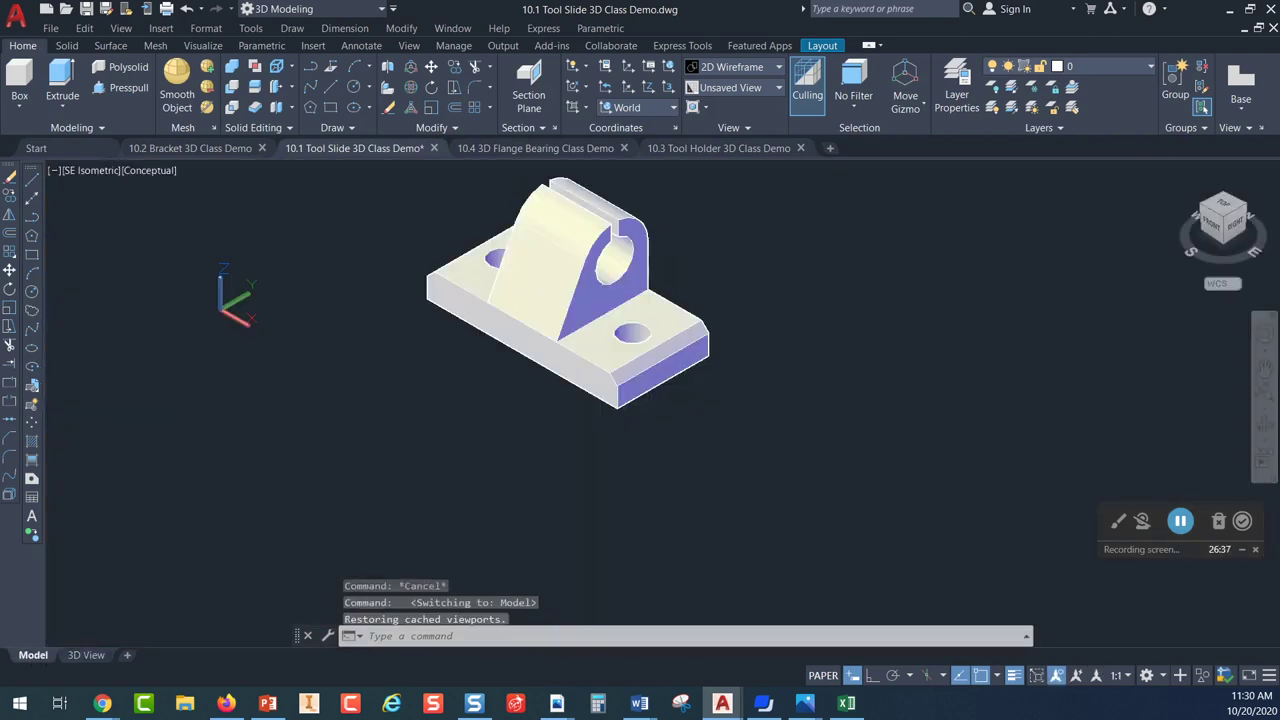
scroll(725, 337, "down", 2)
middle_click_drag(913, 270, 534, 408)
scroll(938, 268, "down", 3)
middle_click_drag(938, 268, 531, 443)
scroll(991, 423, "up", 2)
middle_click_drag(991, 423, 510, 318)
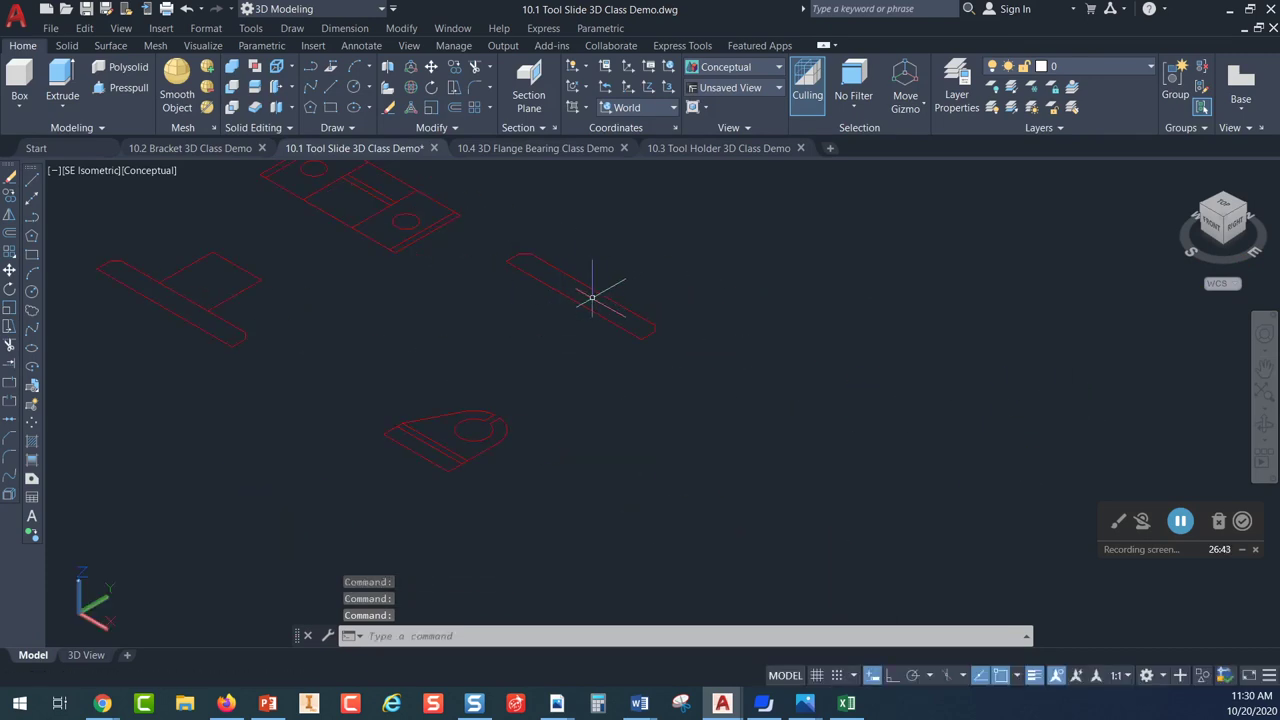
left_click(128, 87)
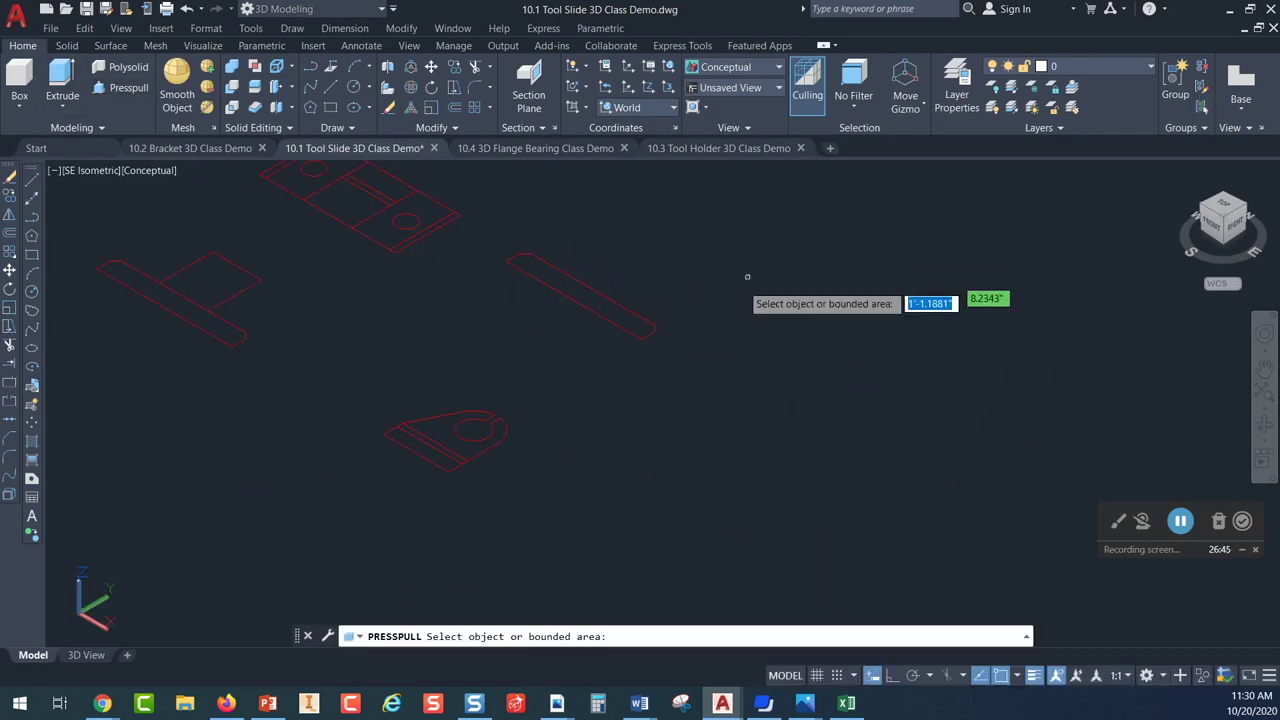
left_click(590, 295)
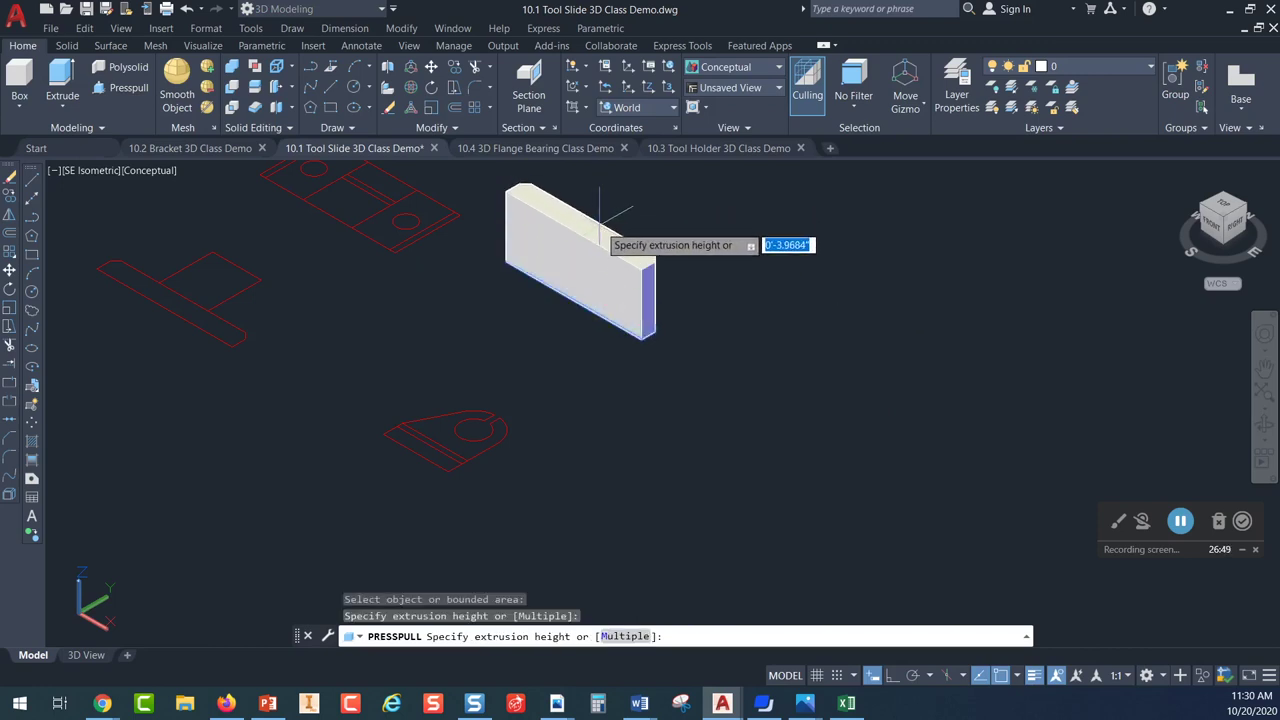
type("3")
key("Return")
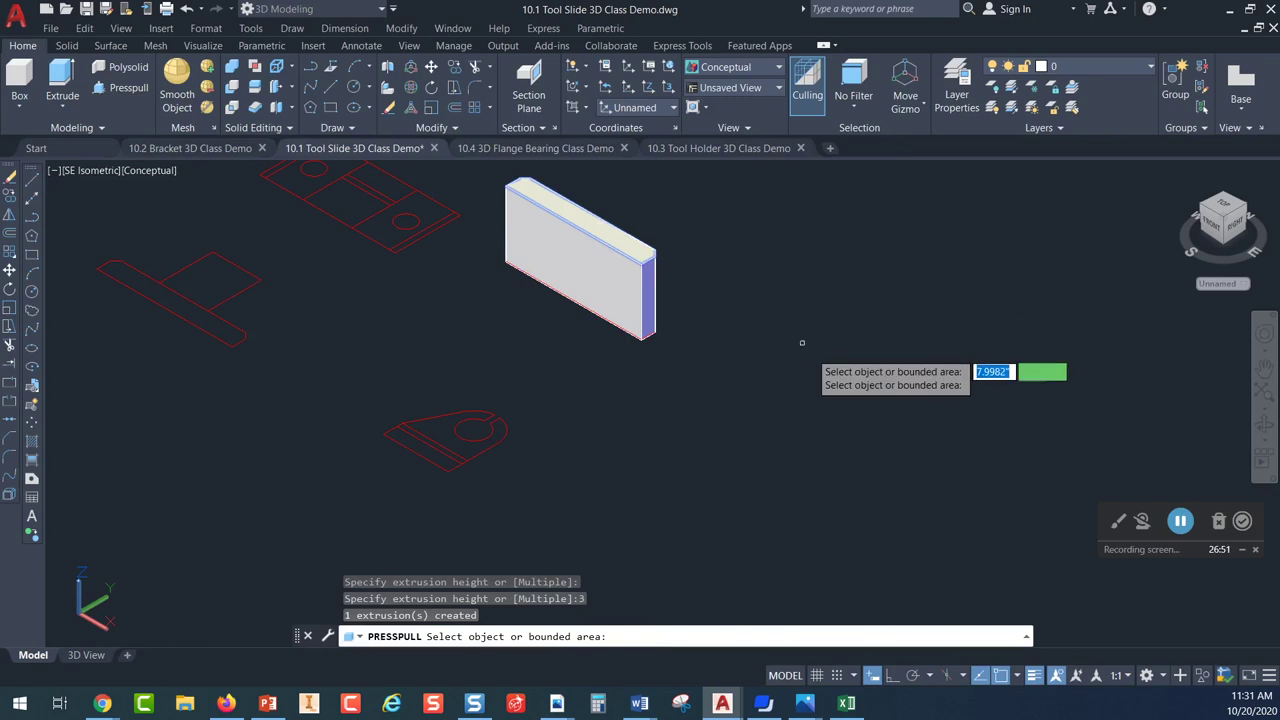
Presspull the upright portion of the side view profile, above the base strip, to a height of 2.25
left_click(474, 430)
type("2.2")
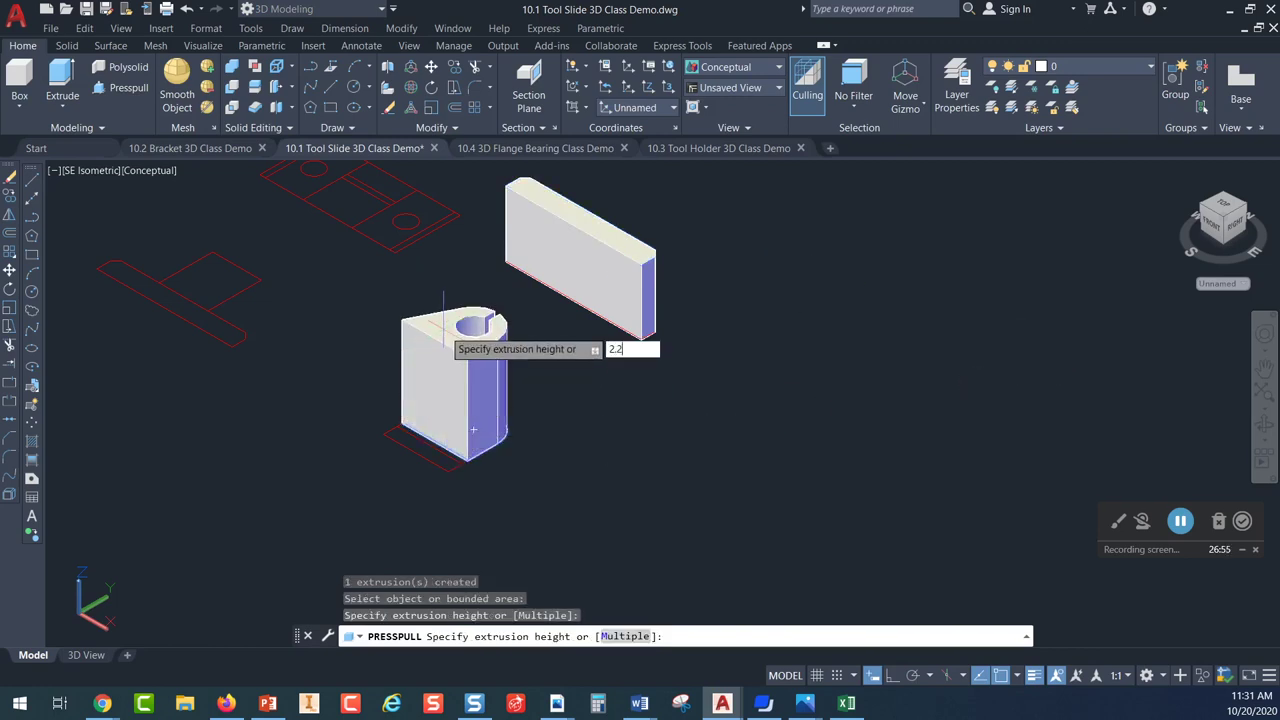
type("5")
key("Return")
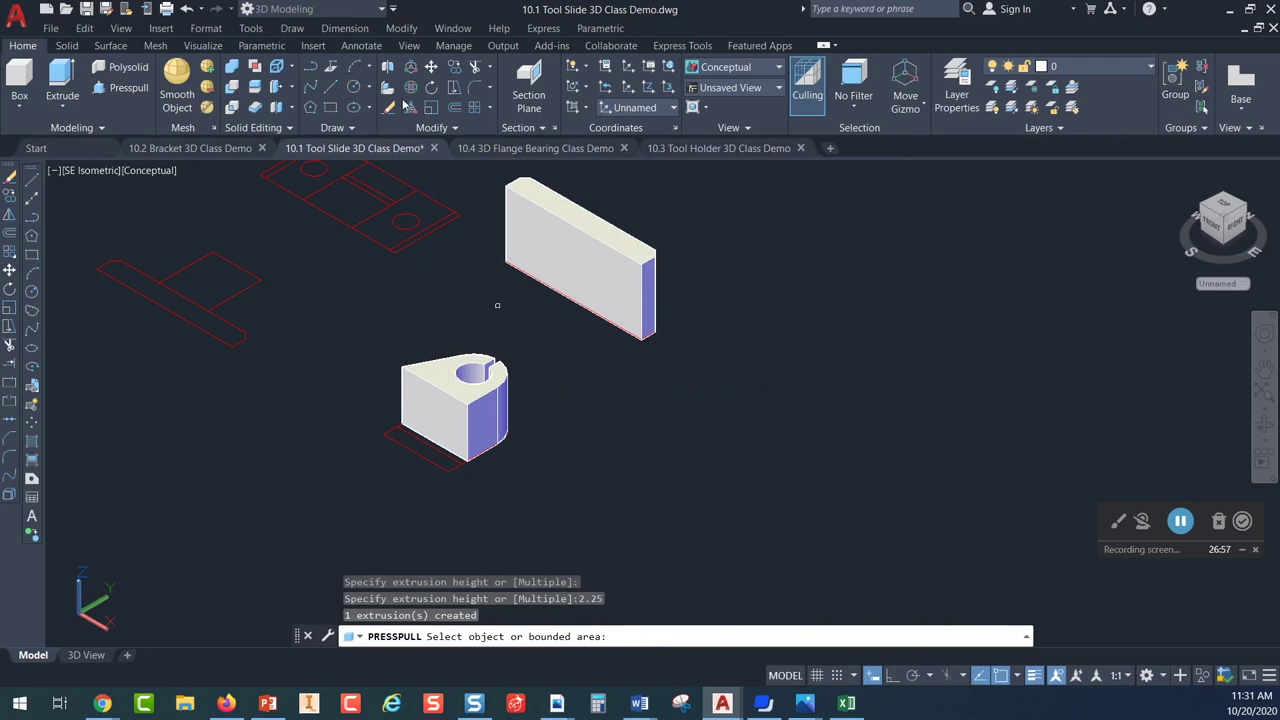
Rotate the extruded upright 90 degrees about the X axis with 3D Rotate, using its lower front corner as base point
left_click(410, 87)
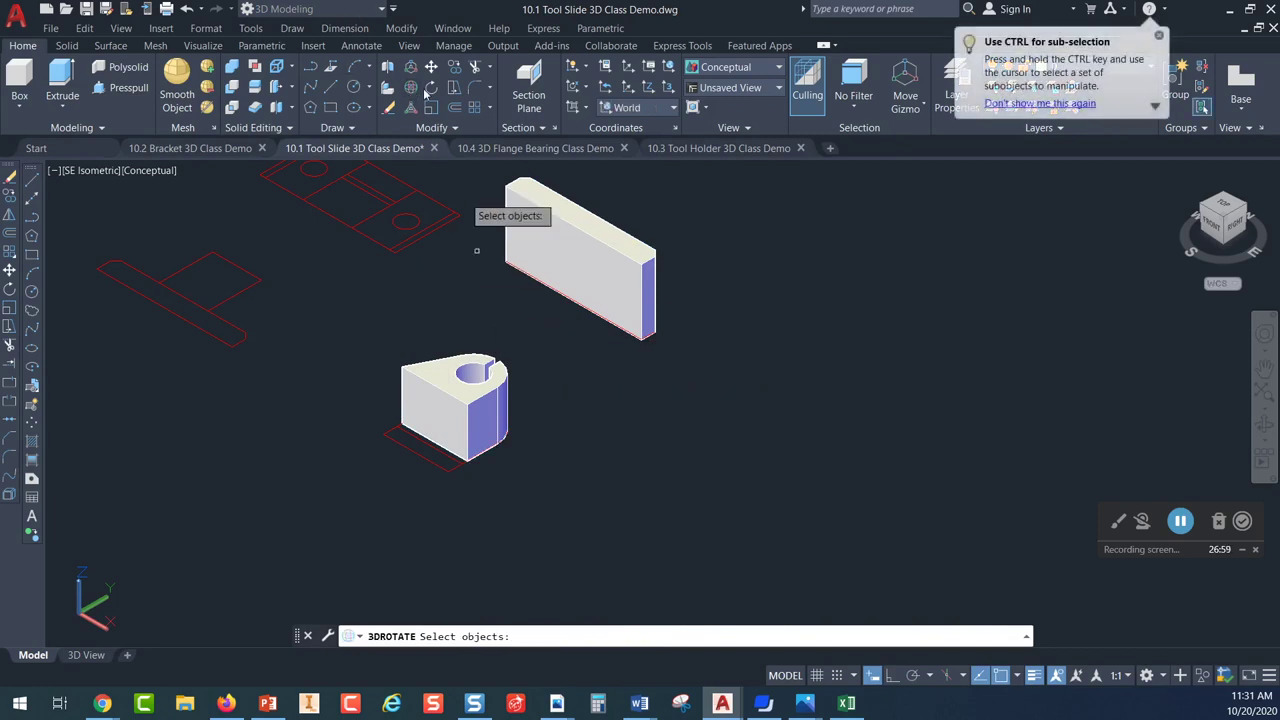
left_click(448, 425)
key("Return")
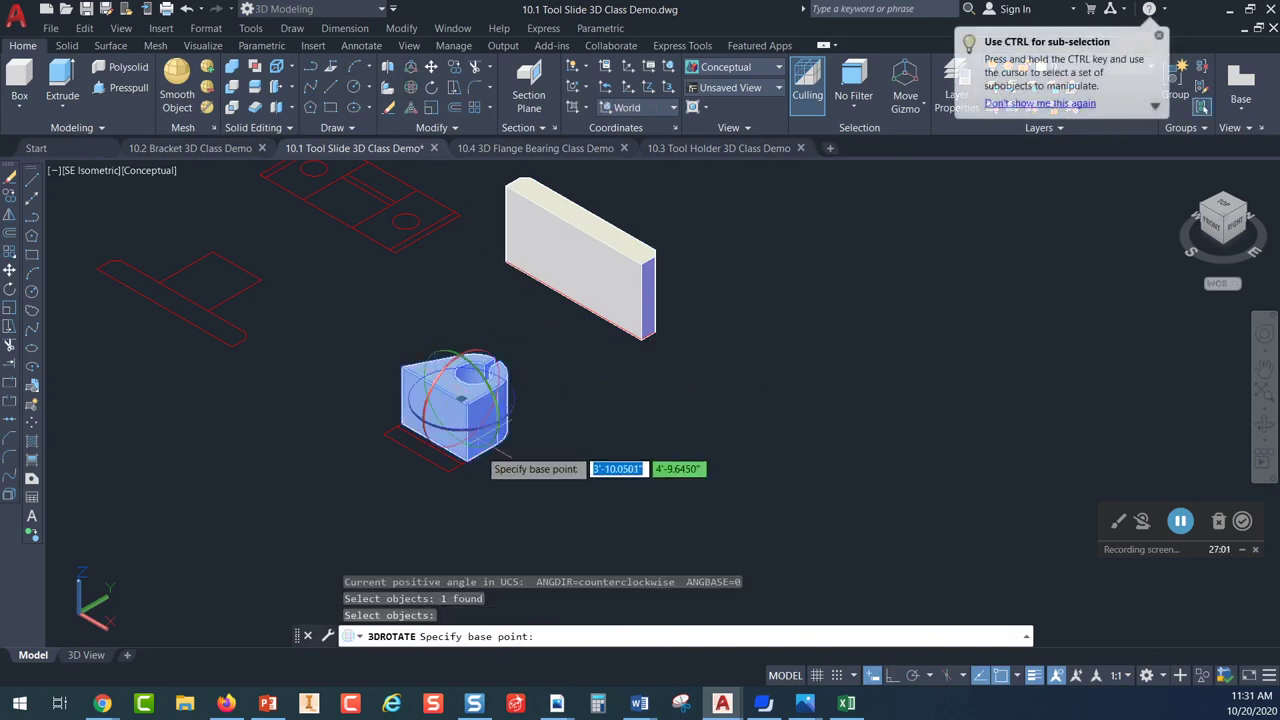
left_click(462, 460)
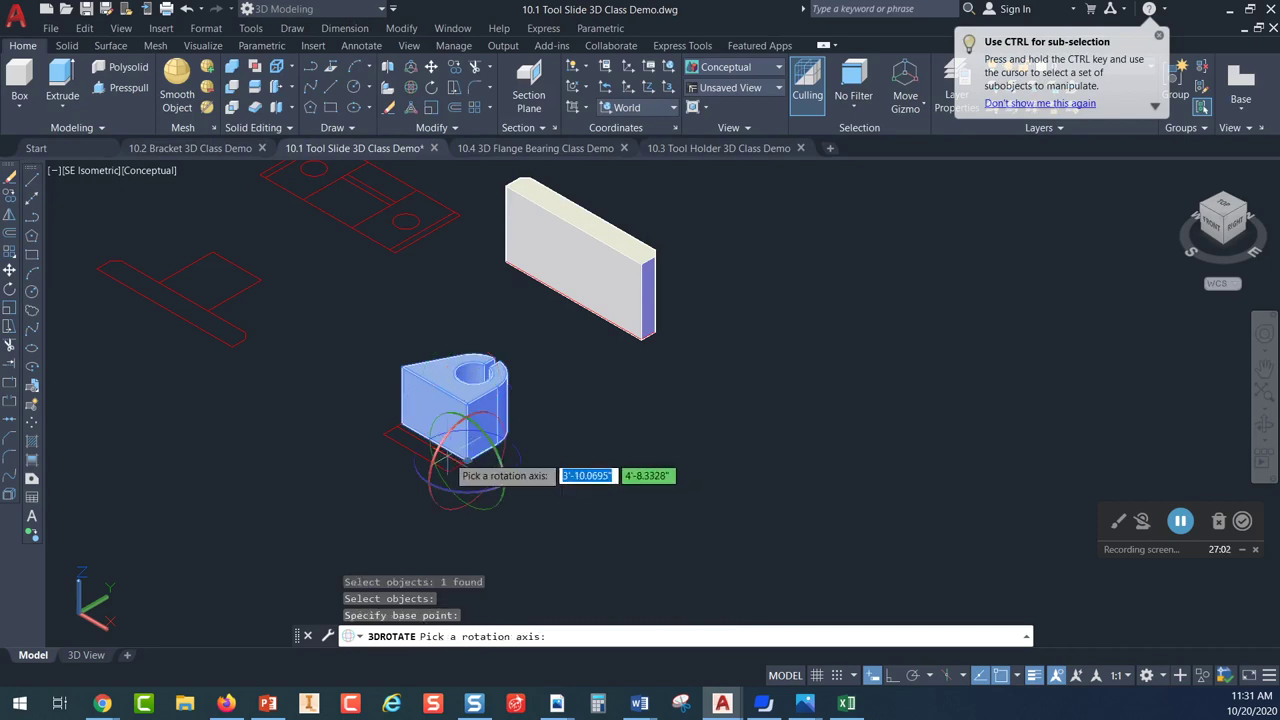
left_click(434, 476)
type("9")
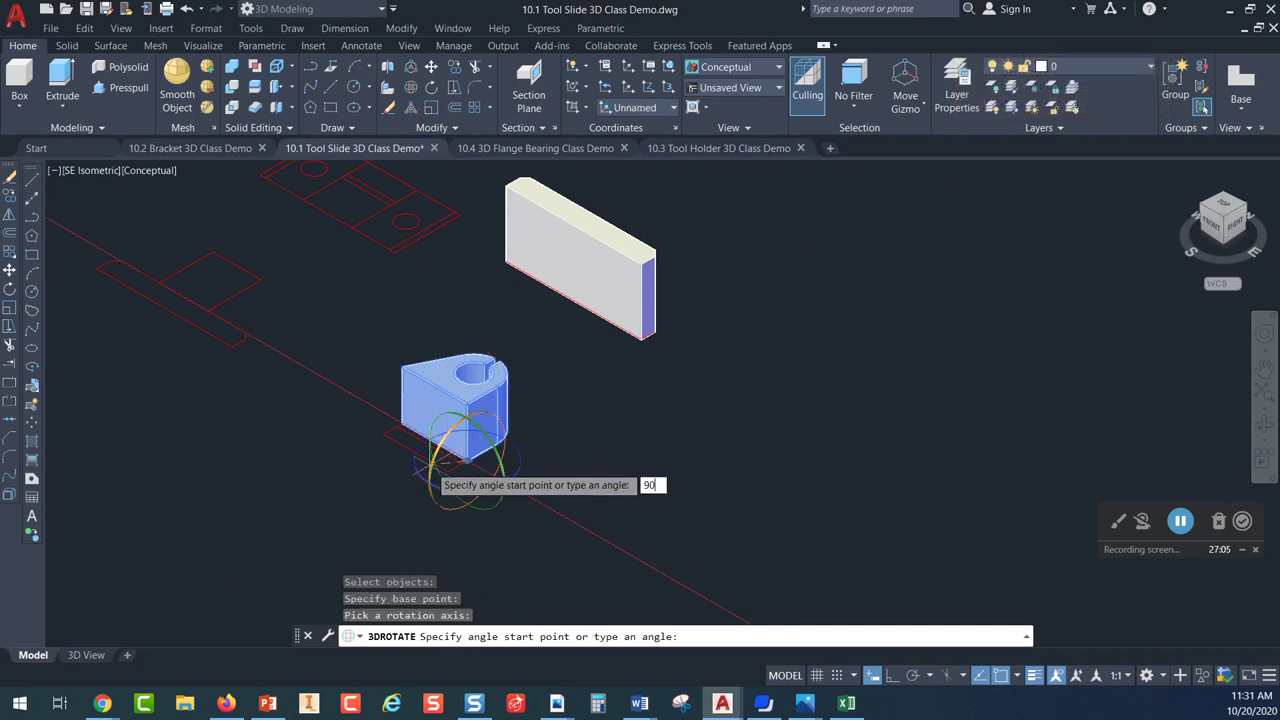
type("0")
key("Return")
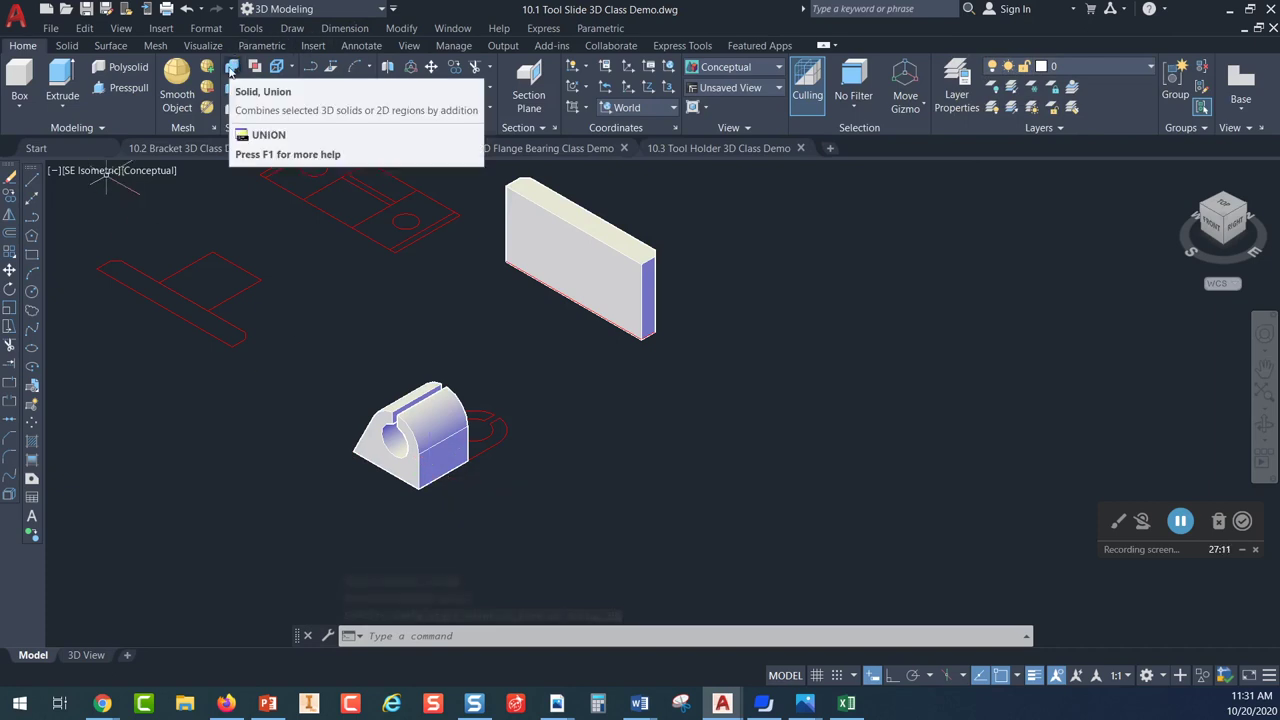
middle_click_drag(337, 185, 420, 327)
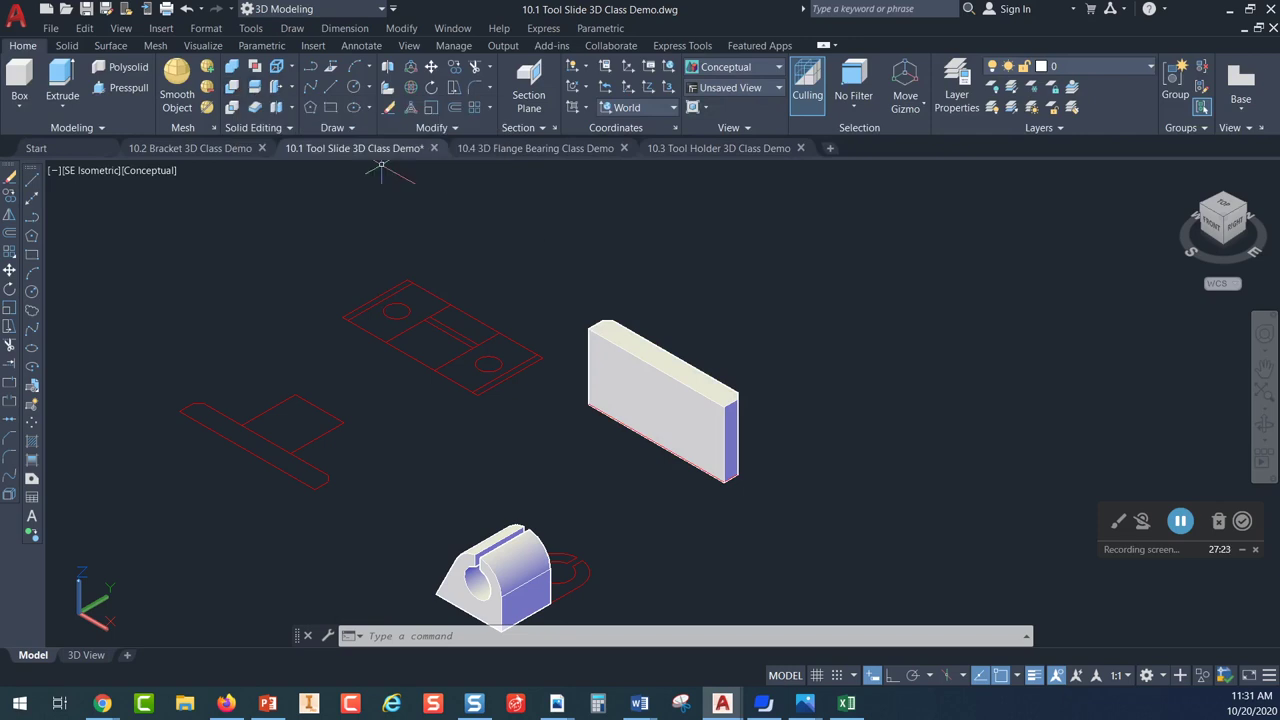
scroll(540, 222, "down", 2)
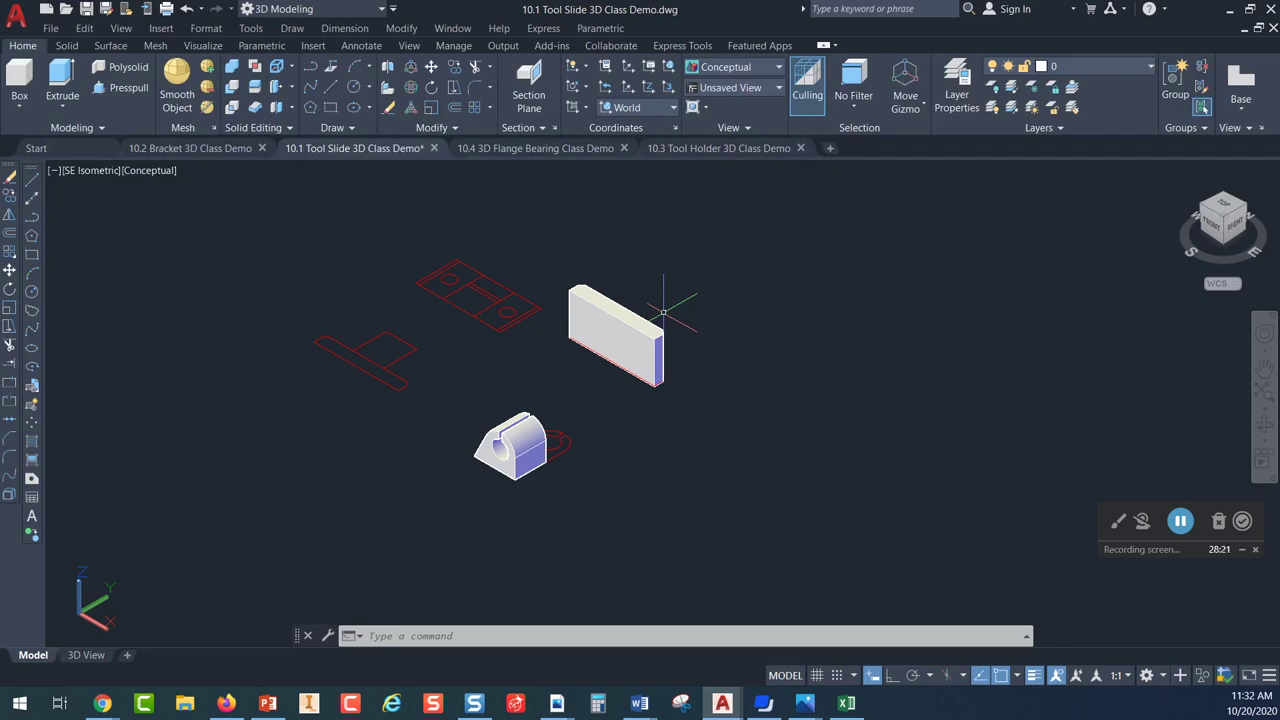
Switch to the 10.4 3D Flange Bearing Class Demo drawing and look over its views, profiles and solids
left_click(590, 158)
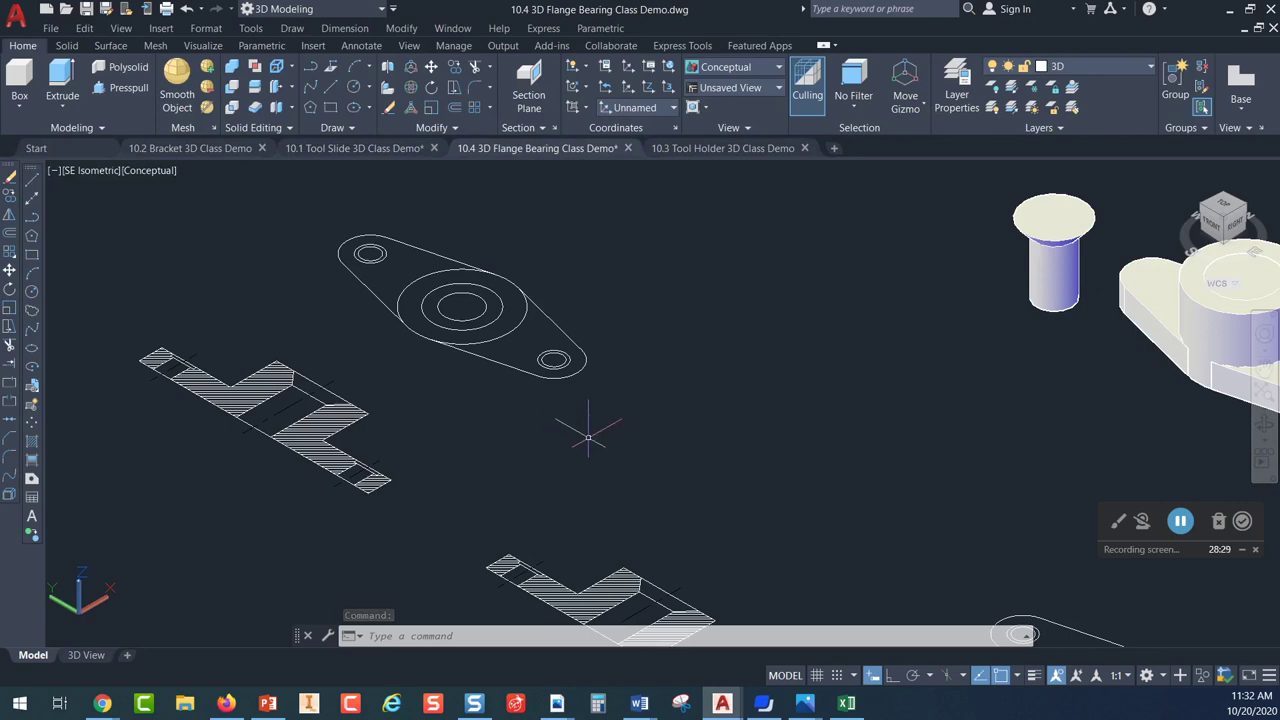
scroll(588, 438, "down", 3)
mouse_move(631, 434)
middle_mouse_down()
mouse_move(346, 371)
mouse_move(297, 320)
middle_mouse_up()
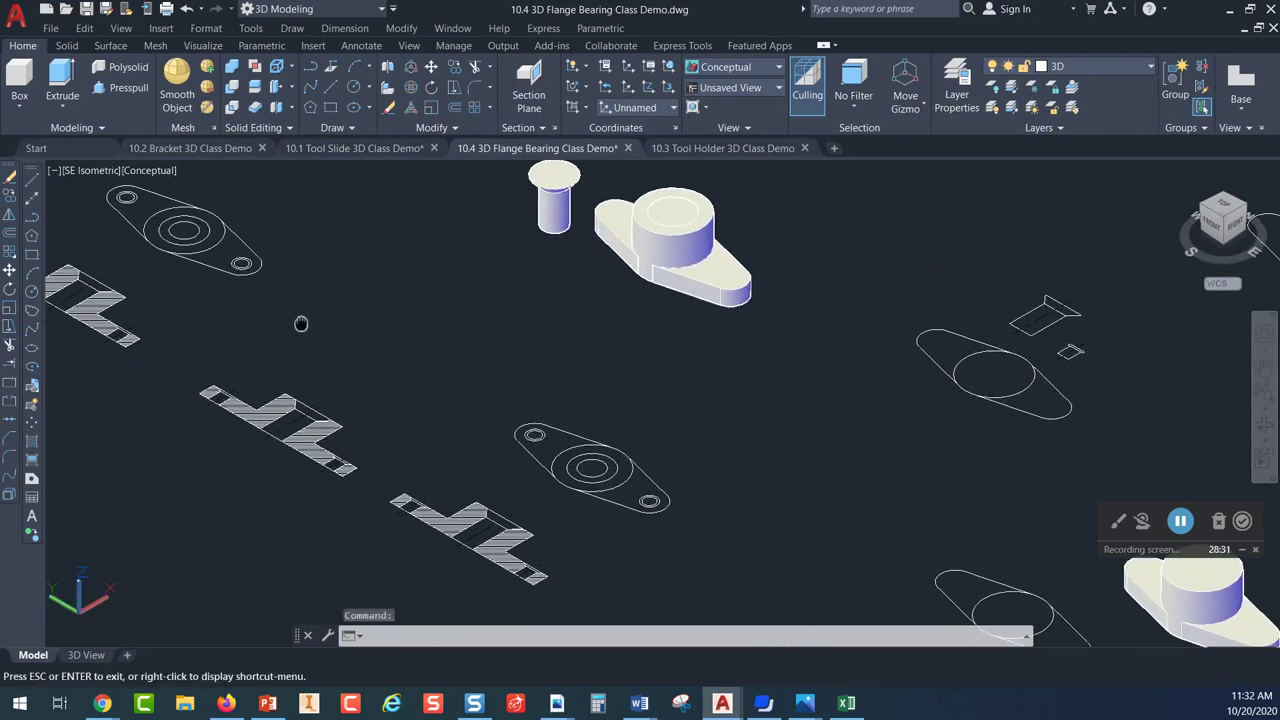
Press-pull the large circle in the flange outline up to a height of 3
mouse_move(1006, 412)
middle_mouse_down()
mouse_move(991, 434)
mouse_move(874, 427)
middle_mouse_up()
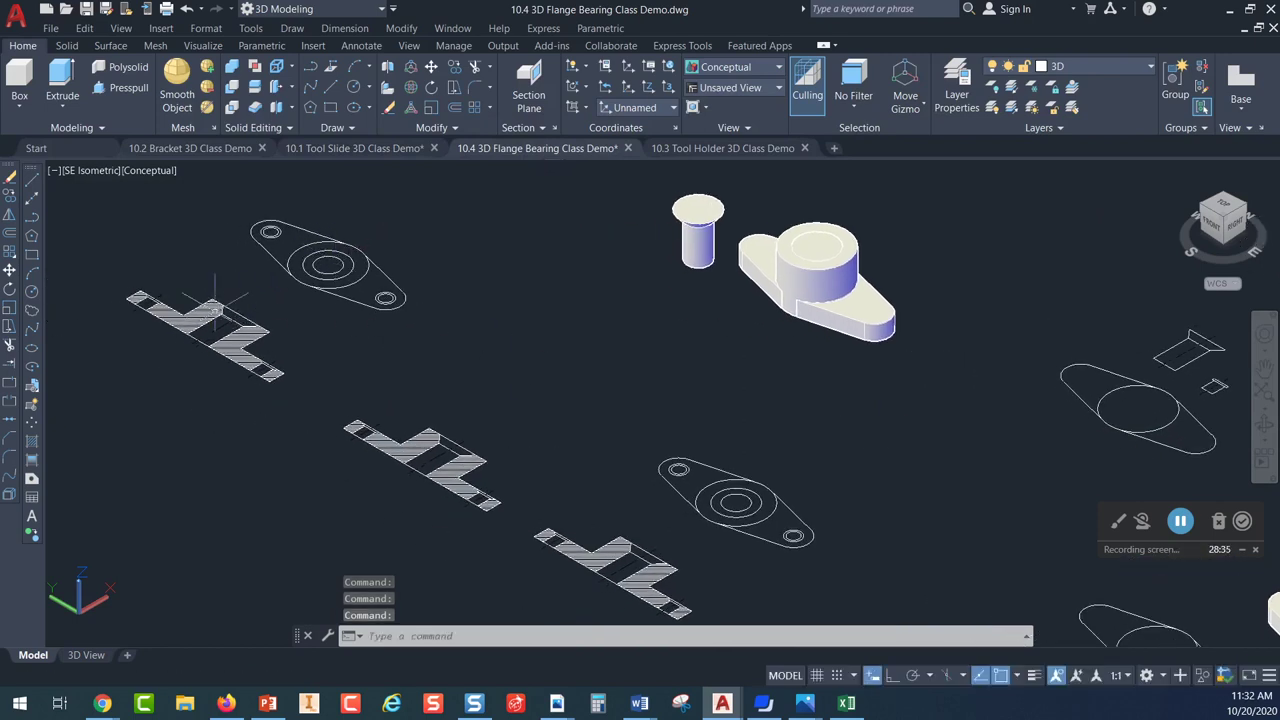
scroll(241, 315, "up", 3)
scroll(220, 315, "down", 3)
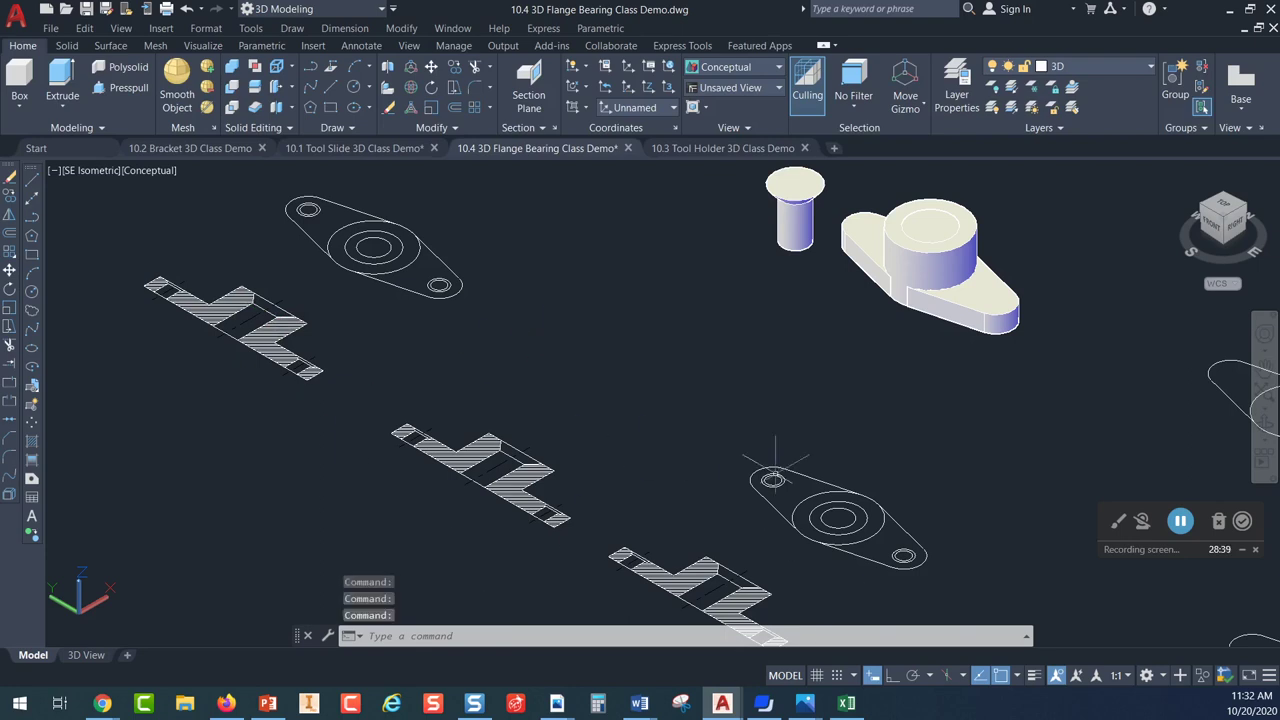
scroll(986, 375, "down", 2)
middle_click_drag(986, 375, 477, 309)
scroll(606, 363, "up", 3)
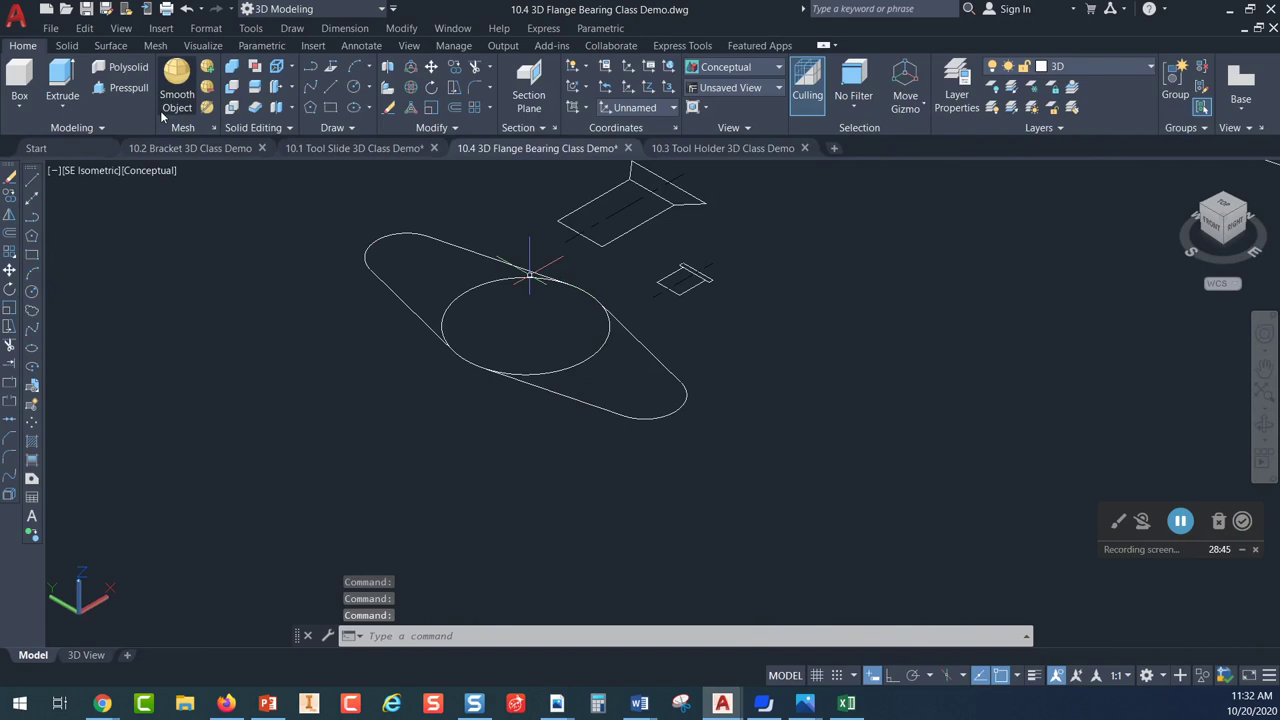
left_click(123, 87)
left_click(514, 310)
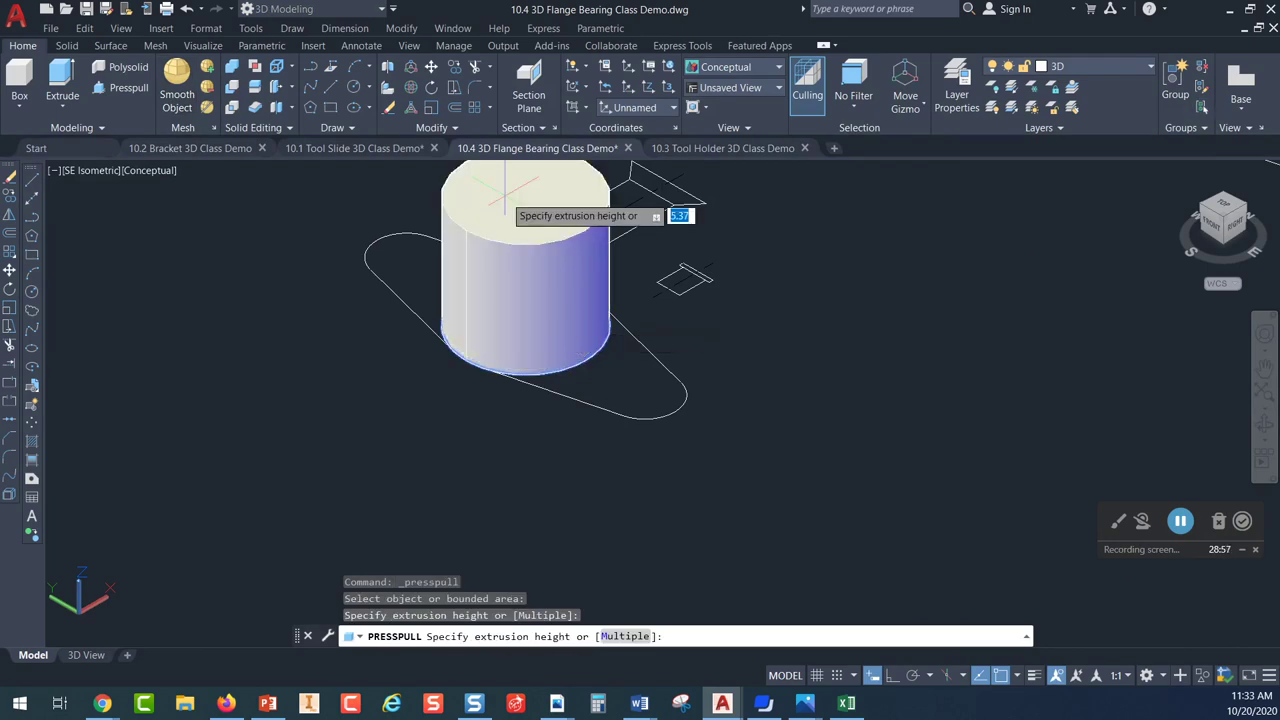
type("3")
key("Return")
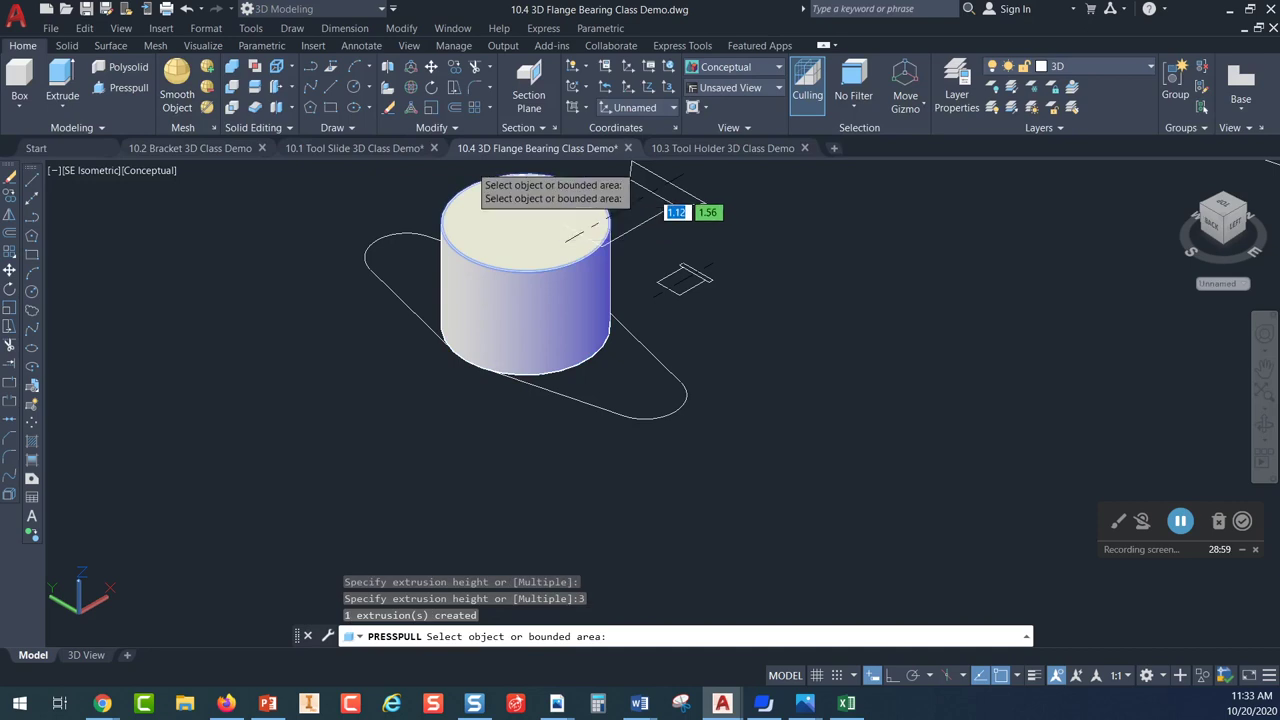
Try to press-pull the two flange ears beside the cylinder, and undo the whole press-pull group
left_click(613, 382)
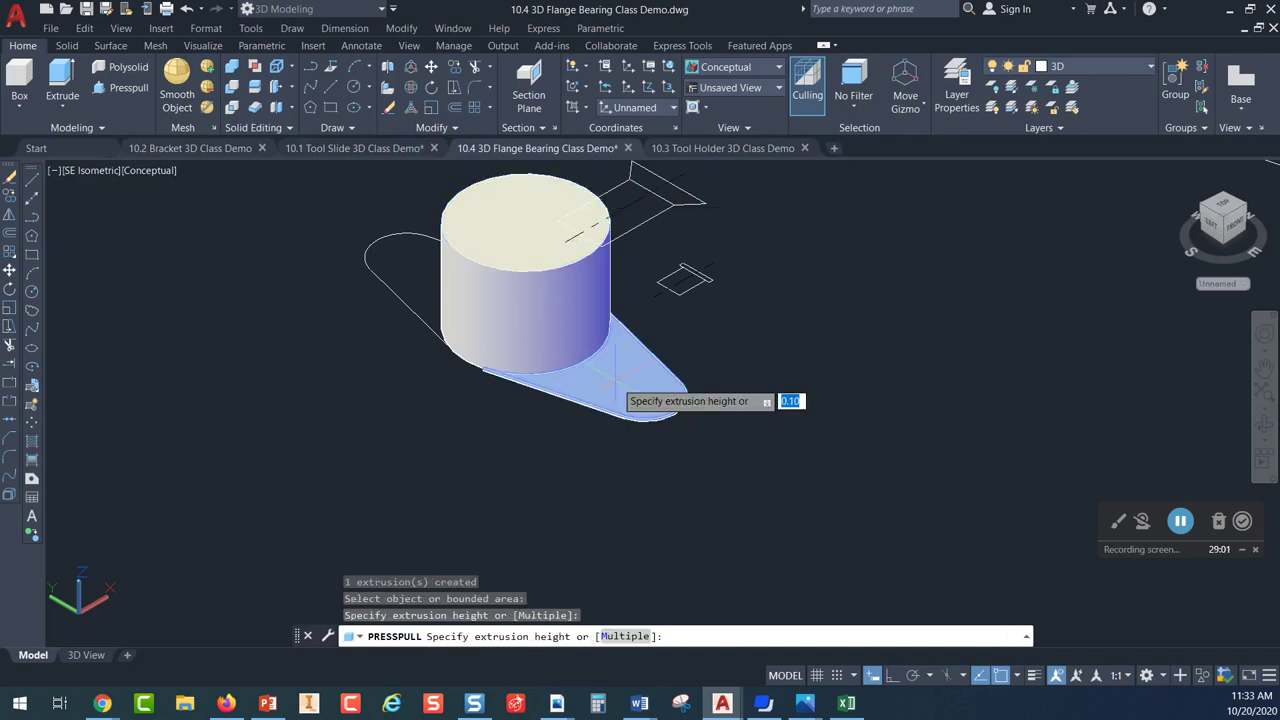
left_click(419, 292)
left_click(419, 292)
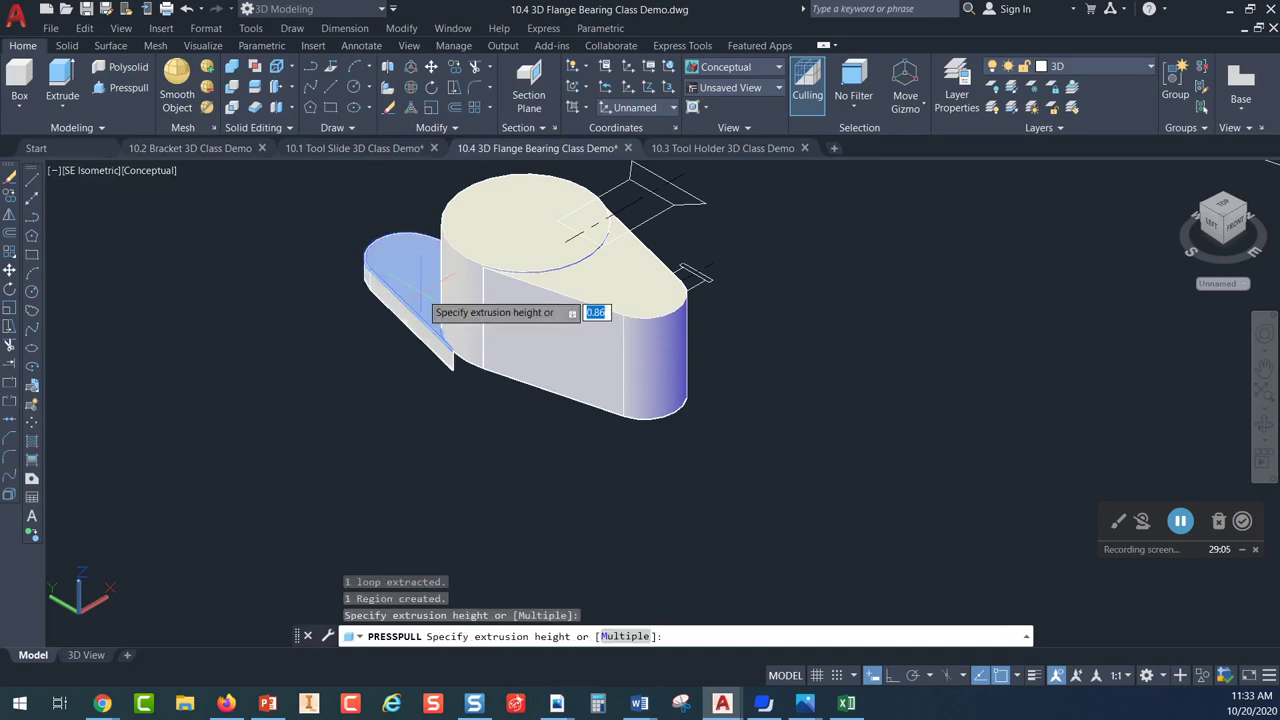
key("Escape")
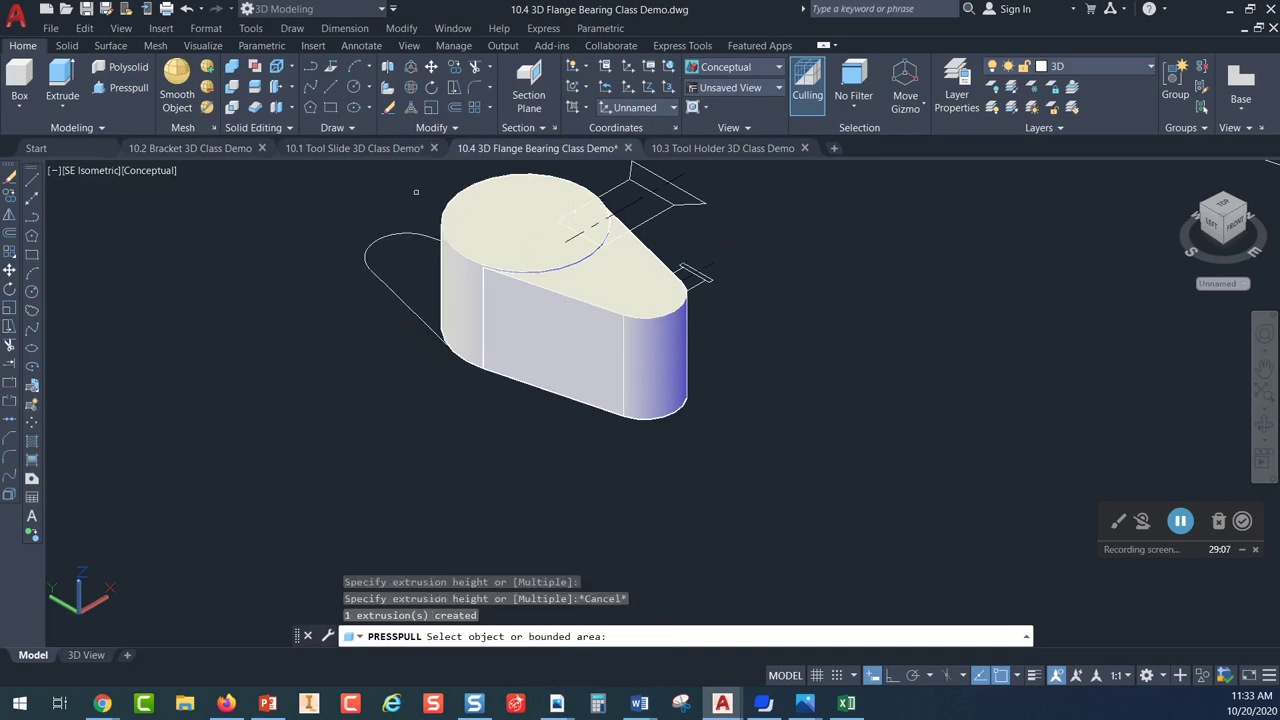
left_click(187, 9)
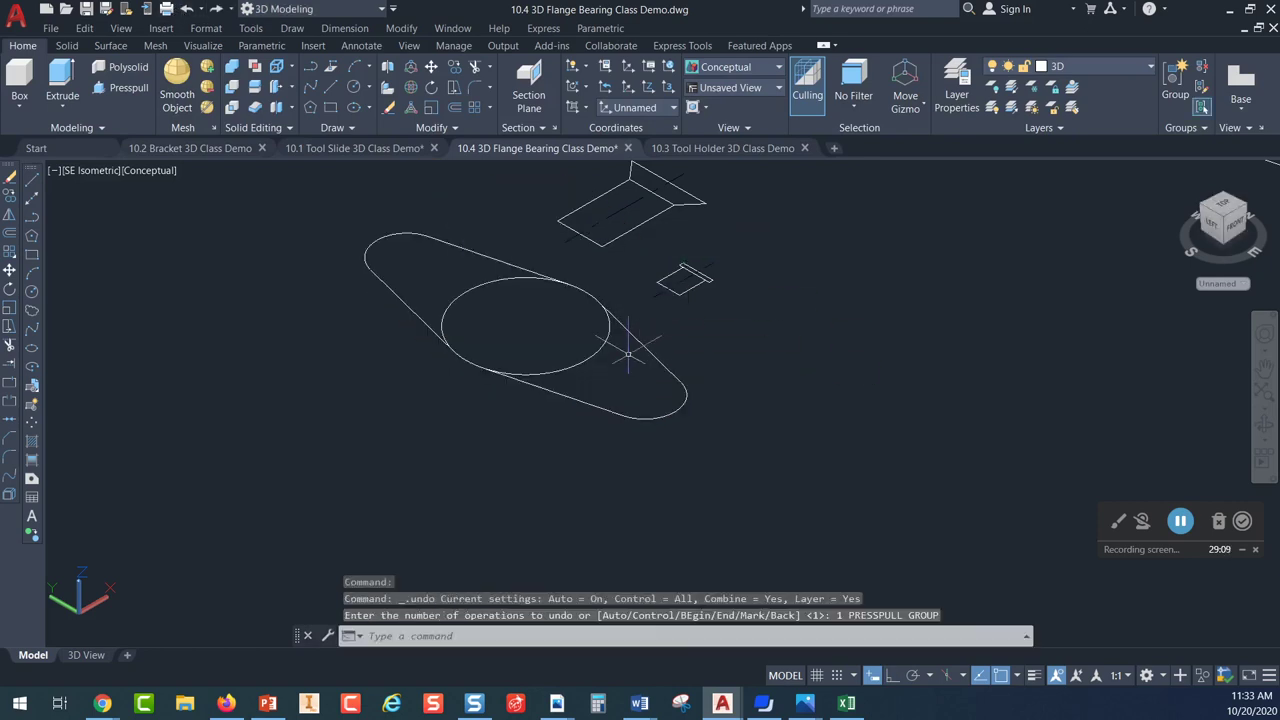
Press-pull the central circle of the flange outline to a height of 3 as the boss
left_click(128, 90)
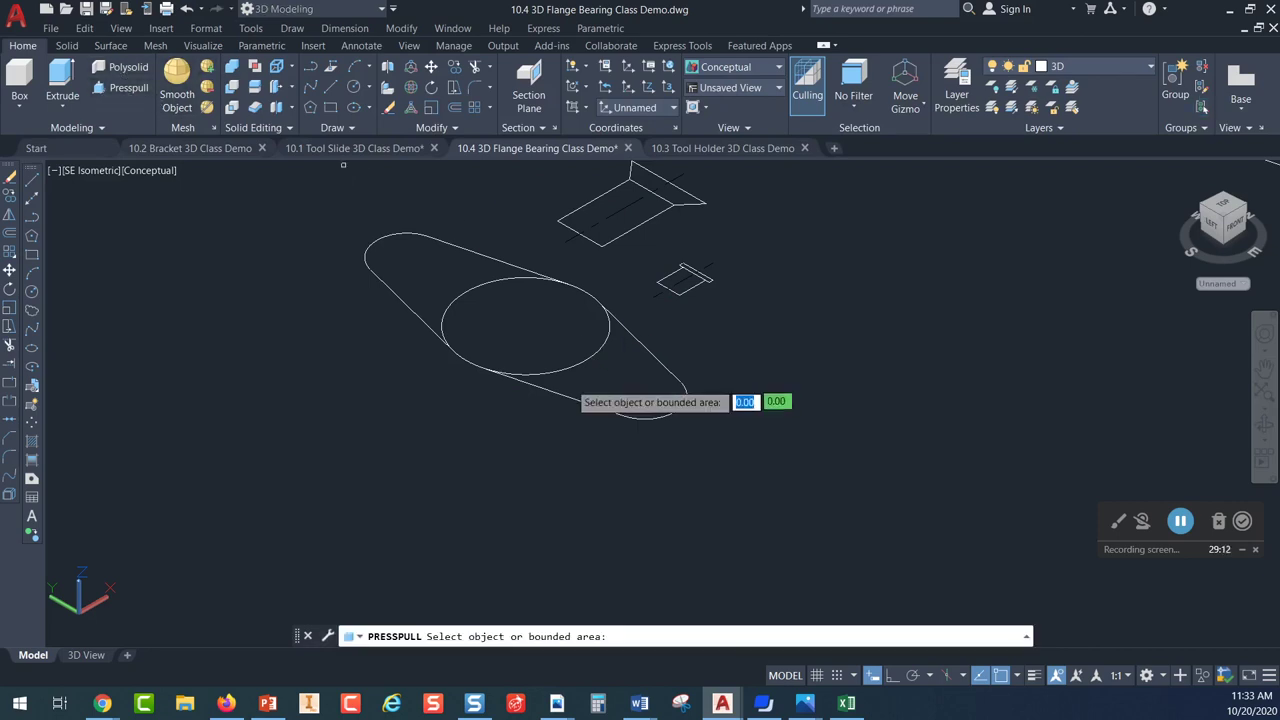
left_click(550, 345)
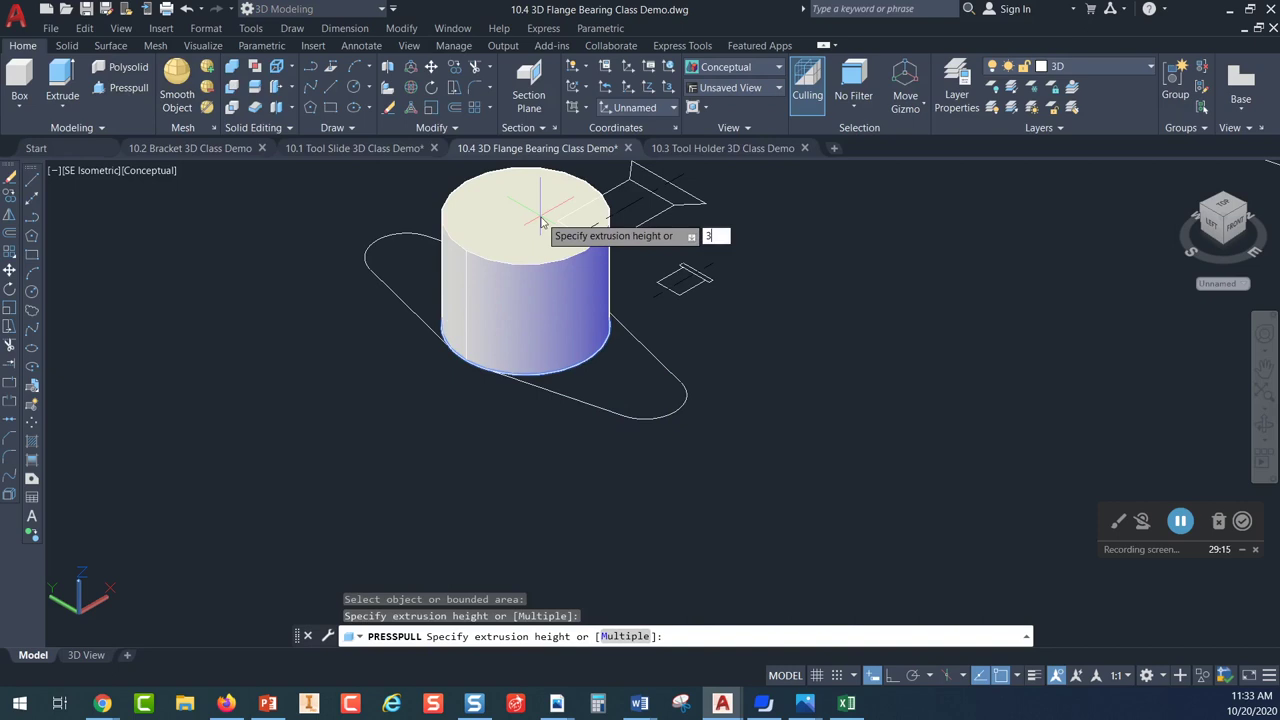
type("3")
key("Return")
Press-pull the flange ears on both sides of the cylinder to a height of 1
left_click(128, 88)
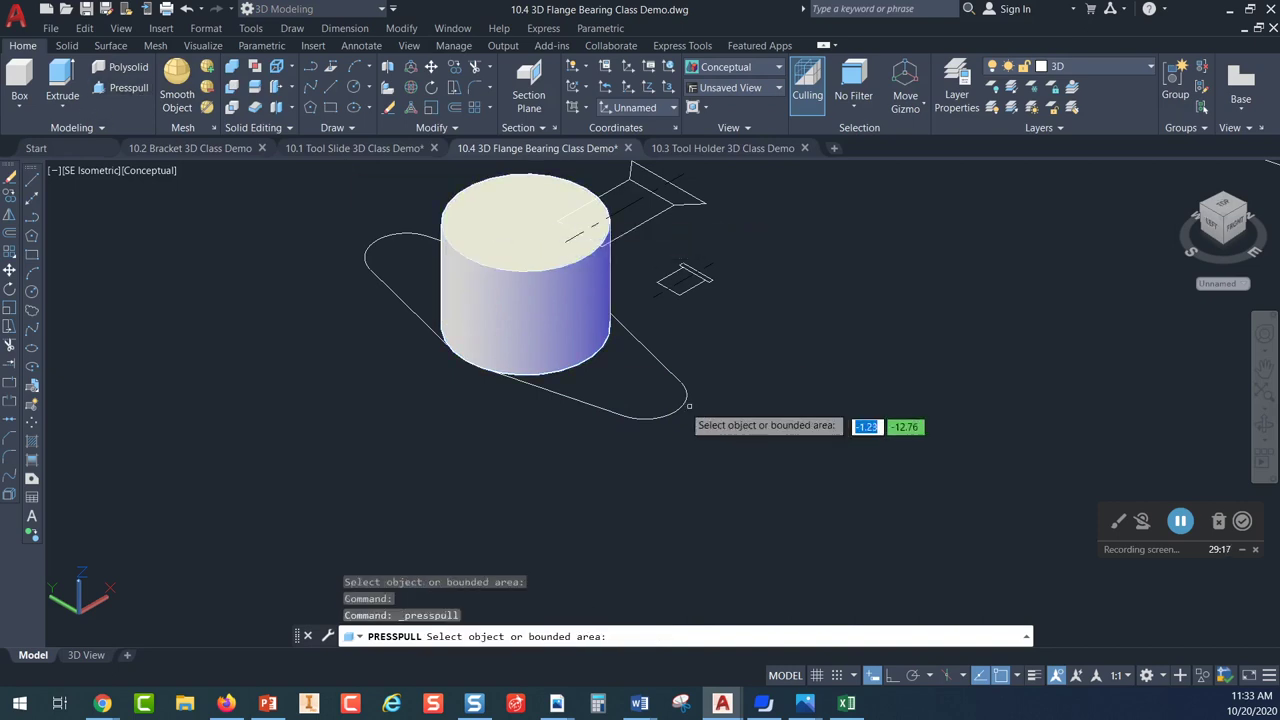
left_click(632, 395)
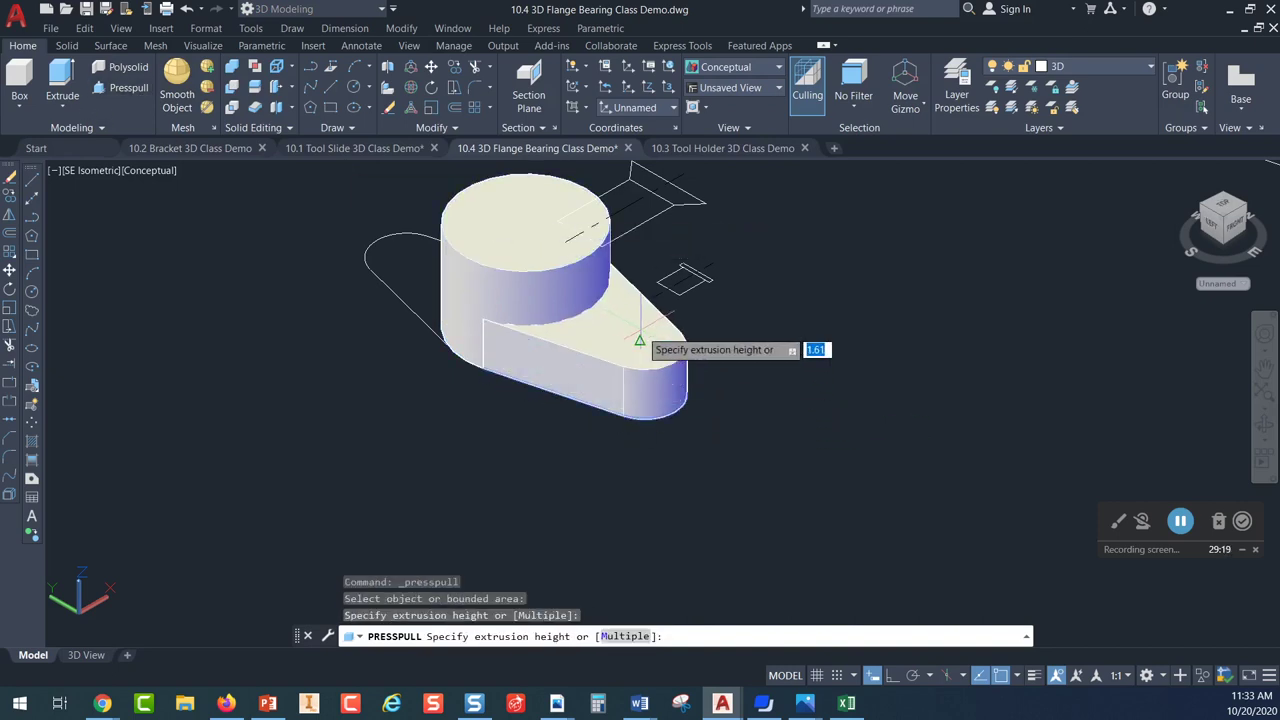
type("1")
key("Return")
left_click(405, 258)
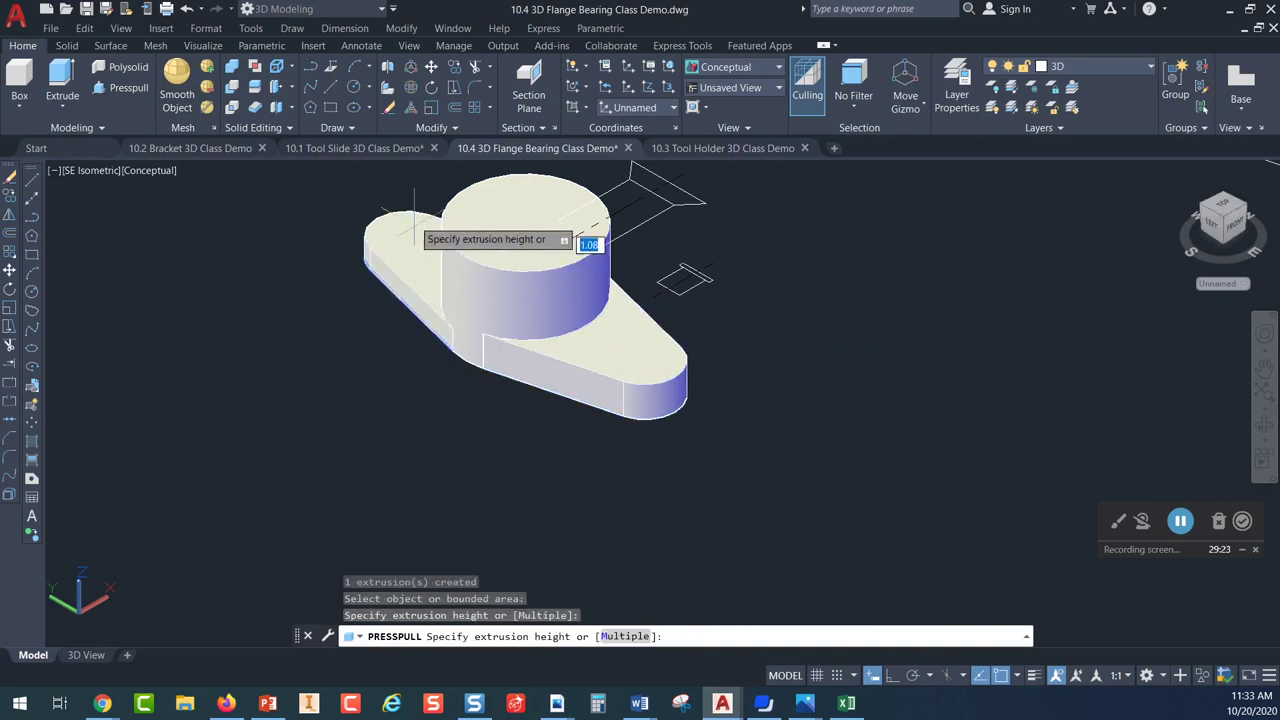
type("1")
key("Return")
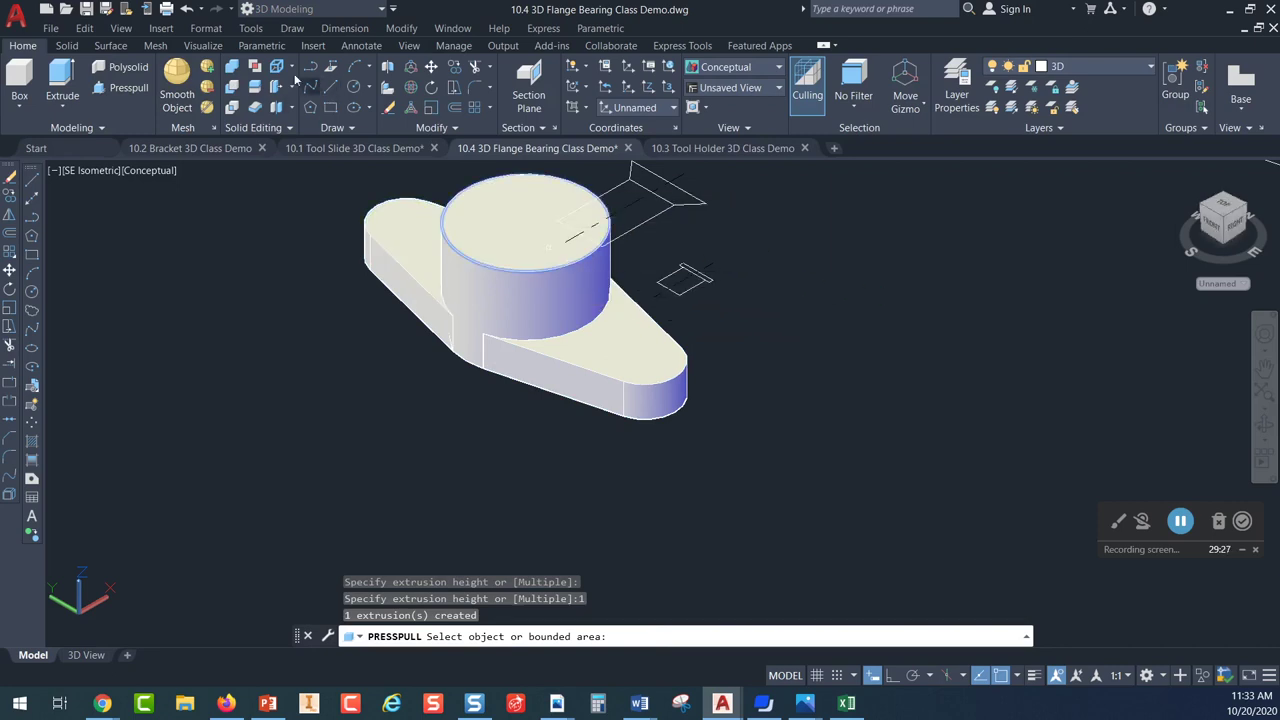
Union the central cylinder and both flange ears into one solid
left_click(231, 67)
left_click(613, 364)
left_click(514, 246)
left_click(410, 245)
key("Return")
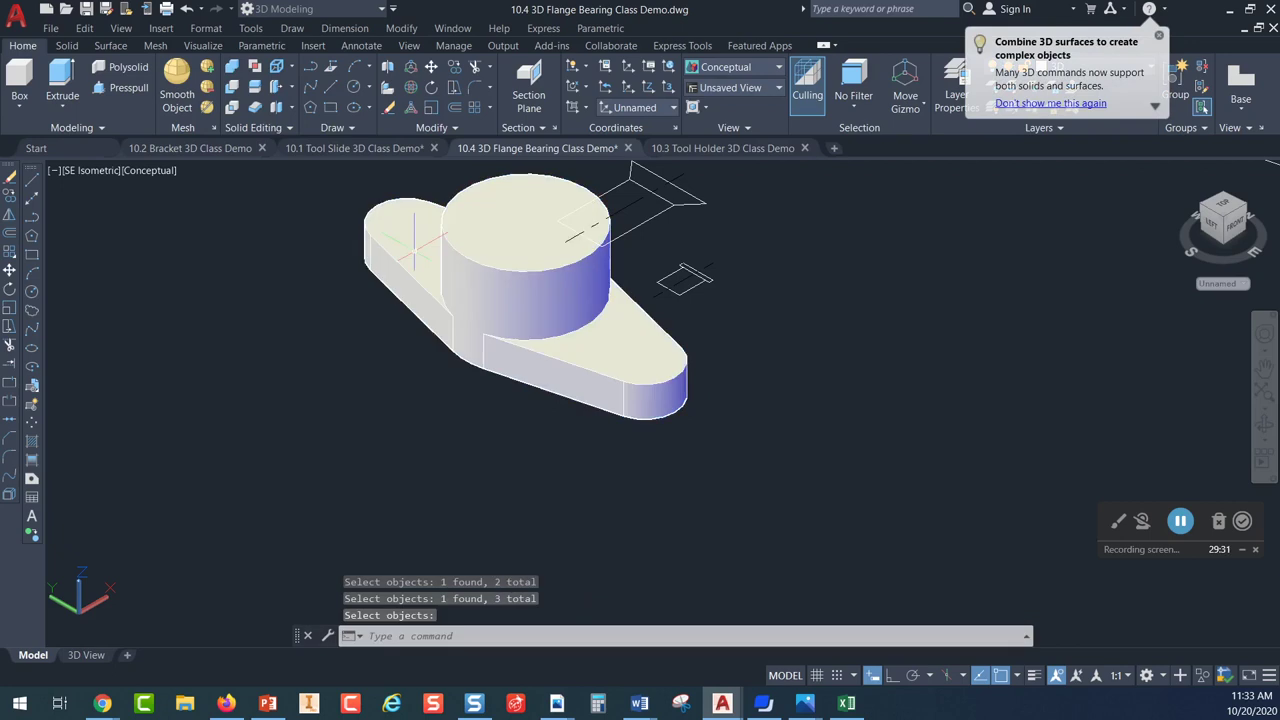
Examine the example flange bearings, including the tapered central bore and the stepped holes in the ears
scroll(560, 315, "down", 4)
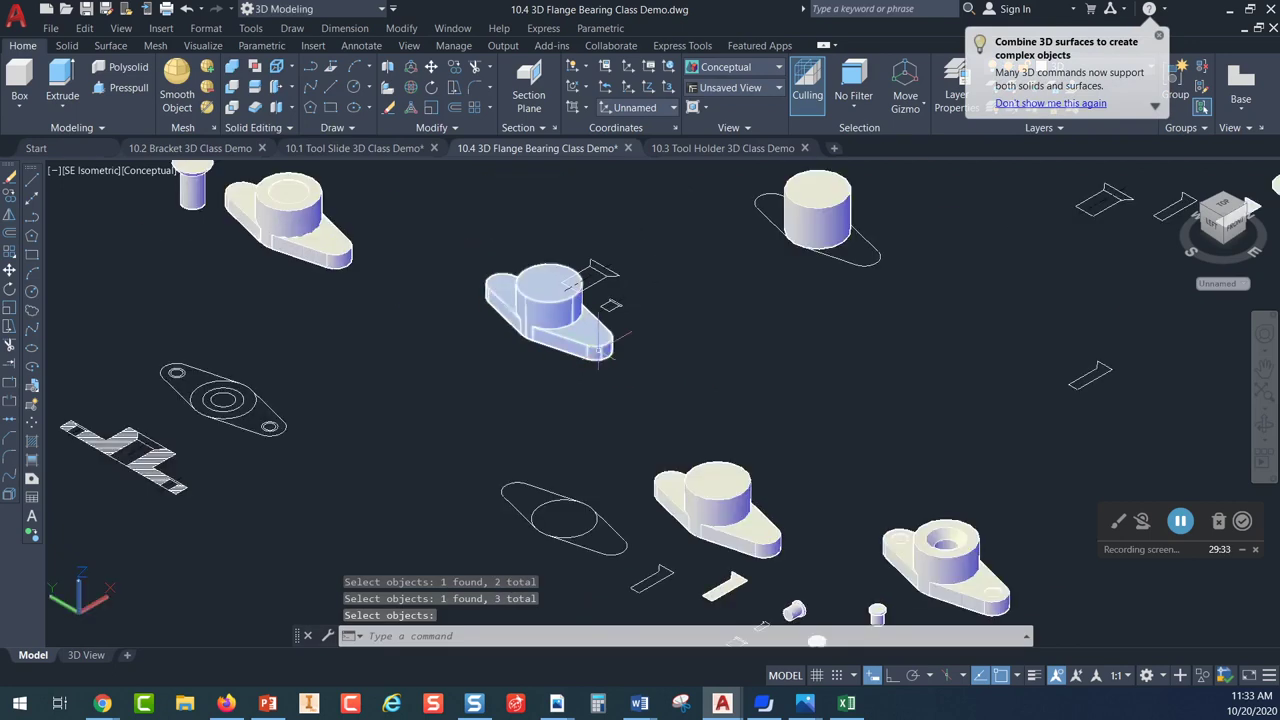
scroll(590, 345, "up", 2)
mouse_move(593, 300)
middle_mouse_down("shift")
mouse_move(545, 315)
mouse_move(597, 363)
mouse_move(356, 322)
middle_mouse_up("shift")
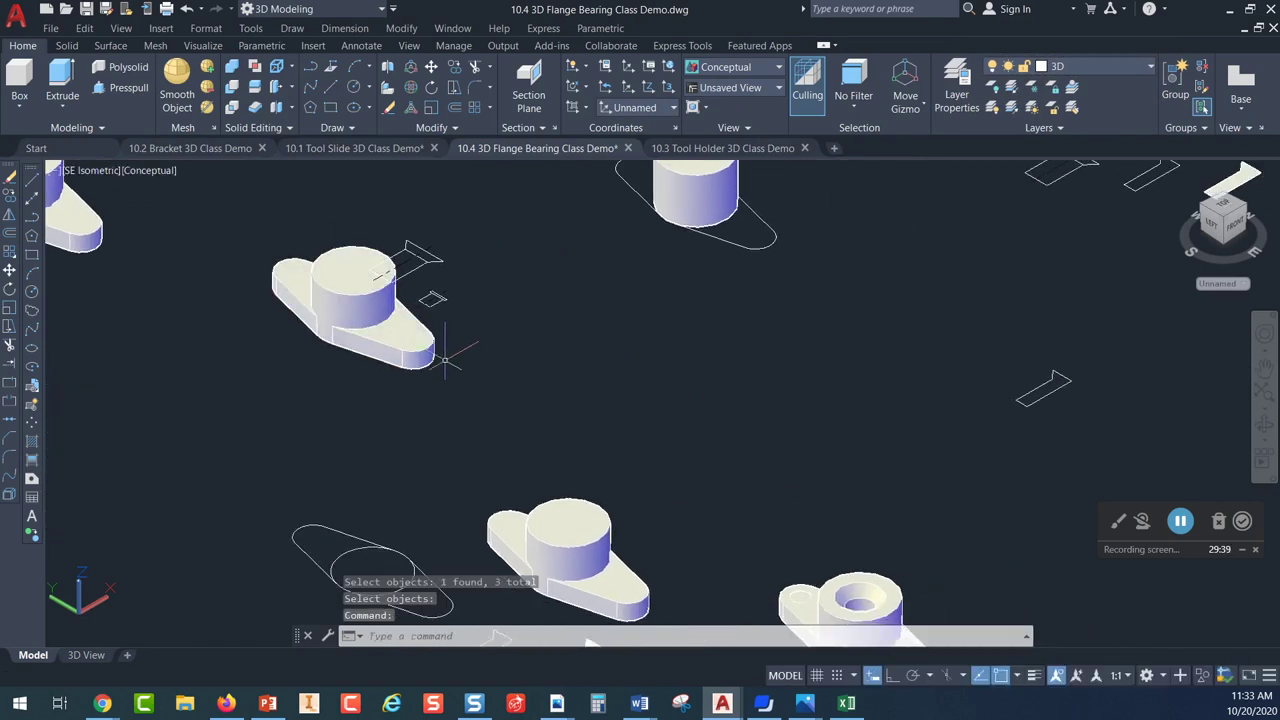
scroll(440, 350, "down", 2)
scroll(600, 443, "up", 5)
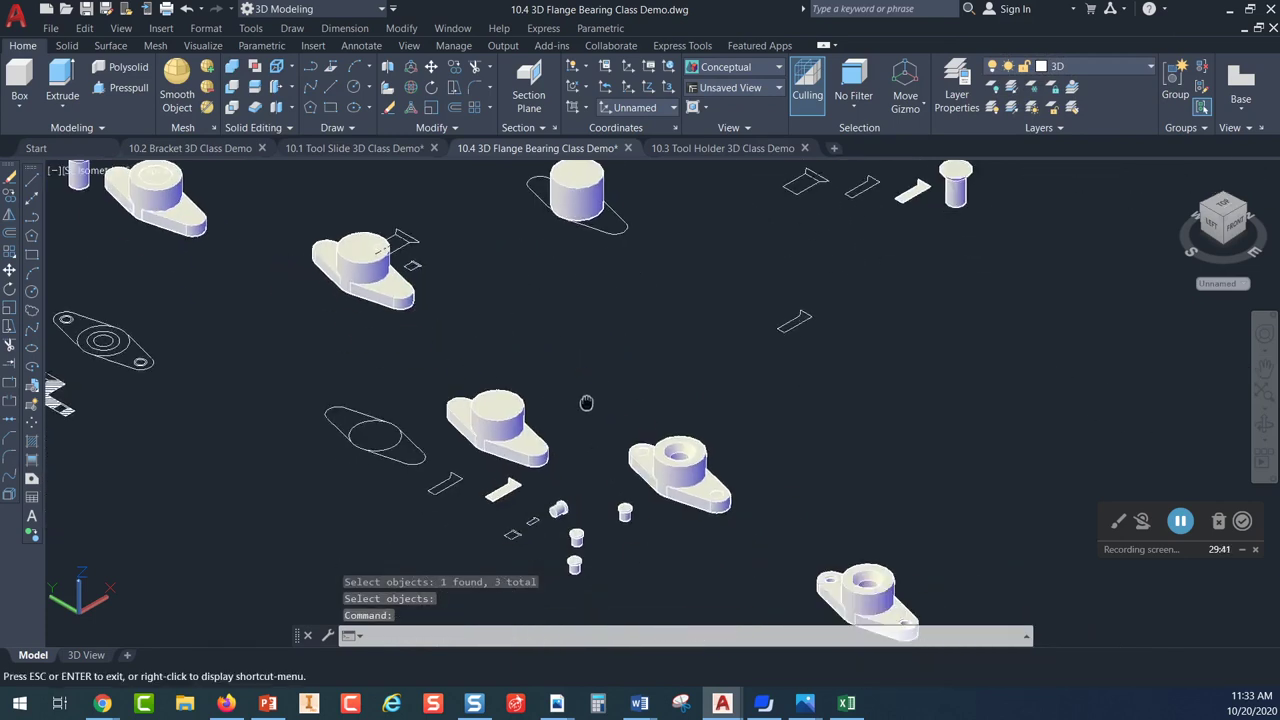
scroll(590, 335, "up", 2)
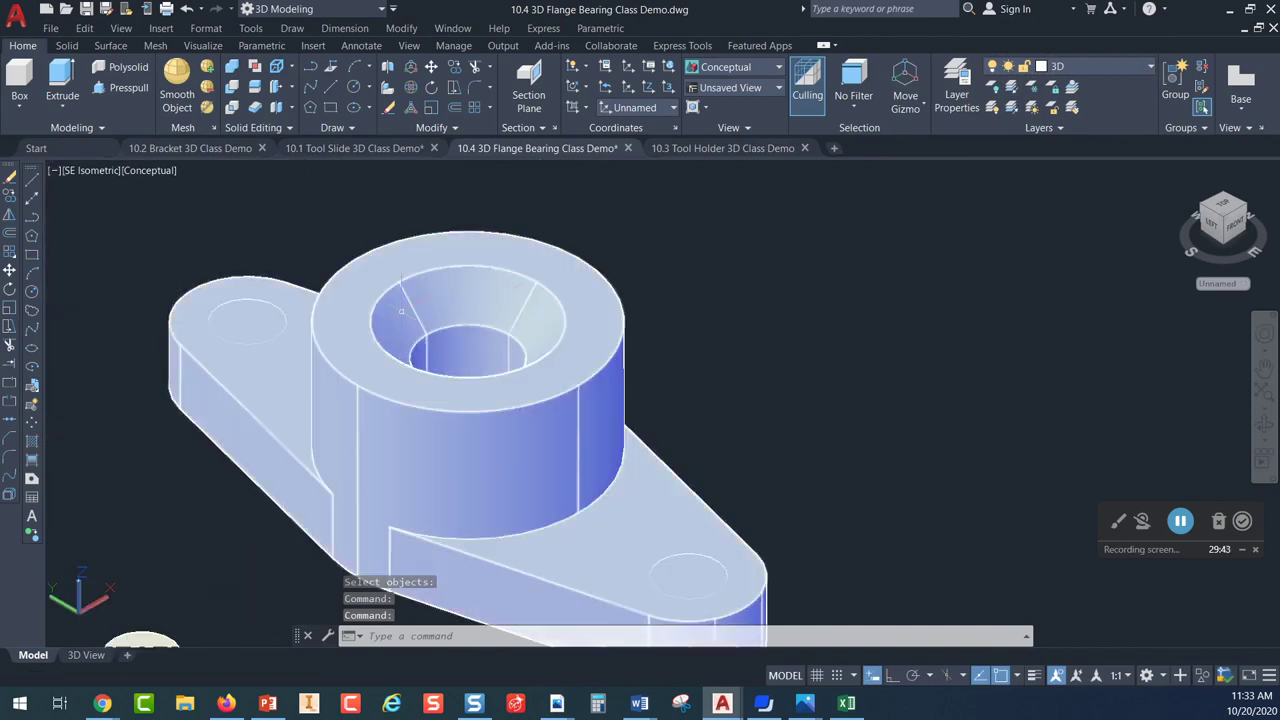
scroll(669, 424, "down", 4)
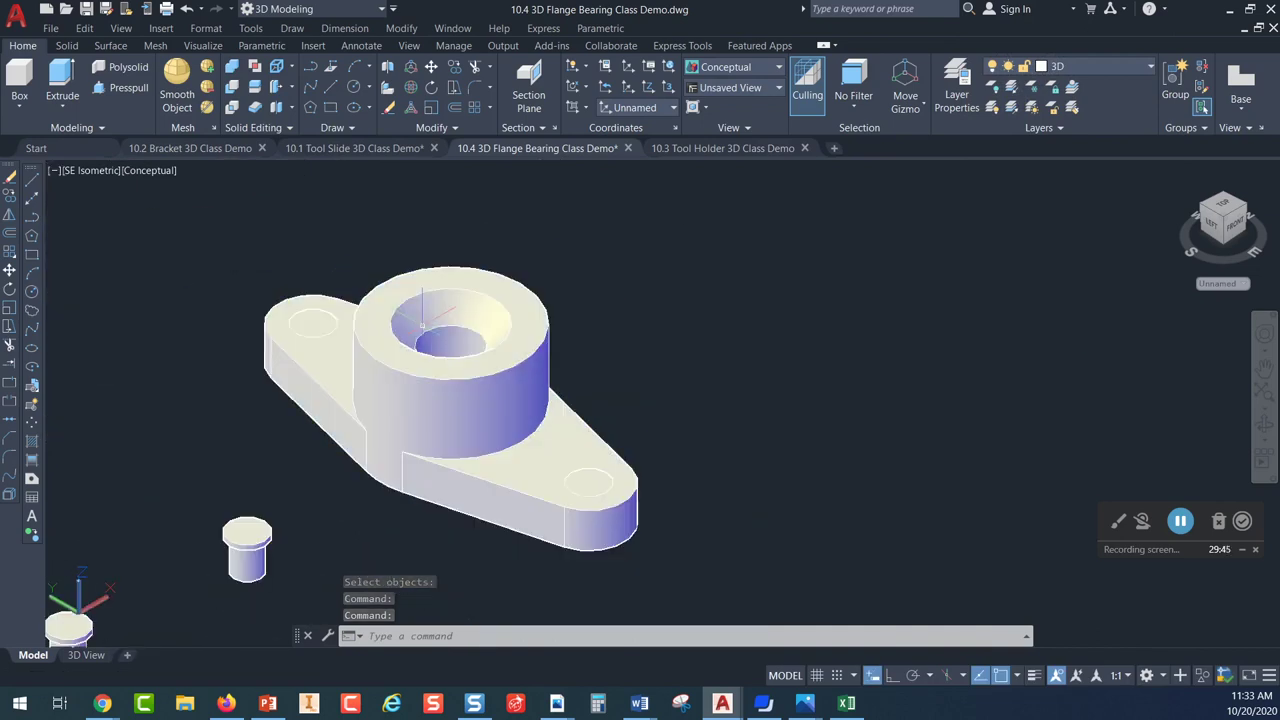
middle_click_drag(669, 424, 735, 295)
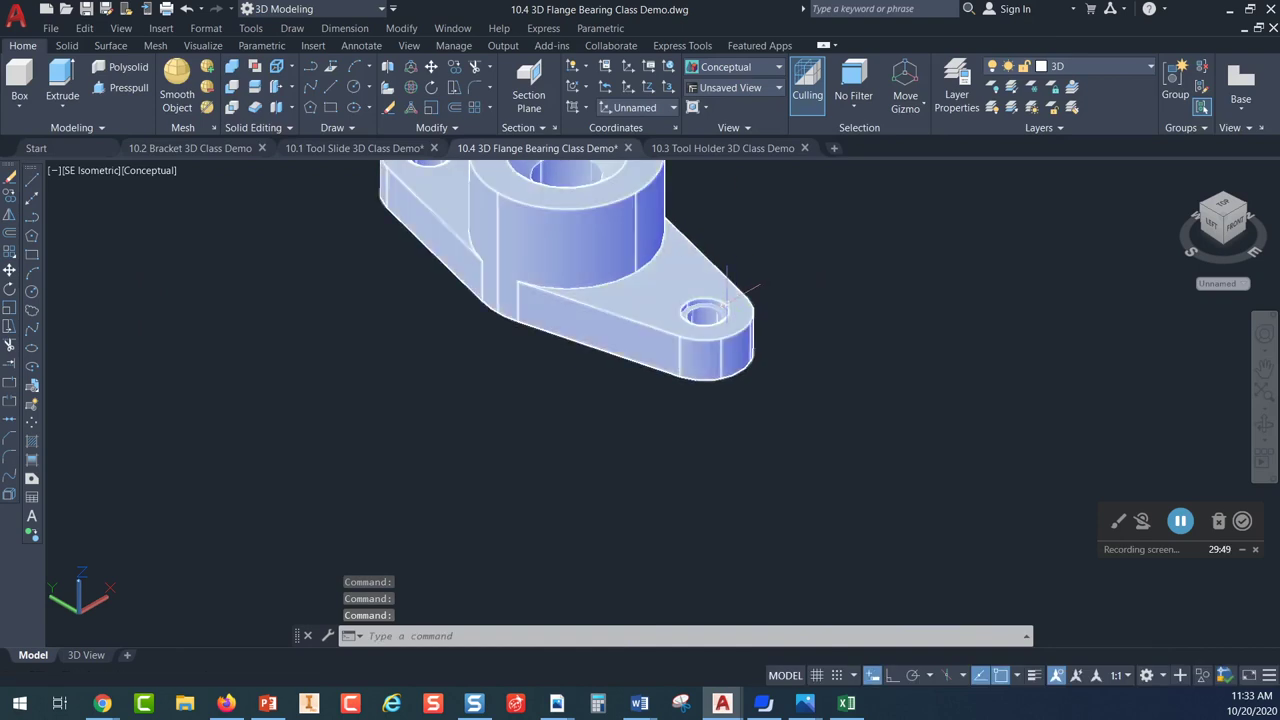
scroll(728, 300, "down", 5)
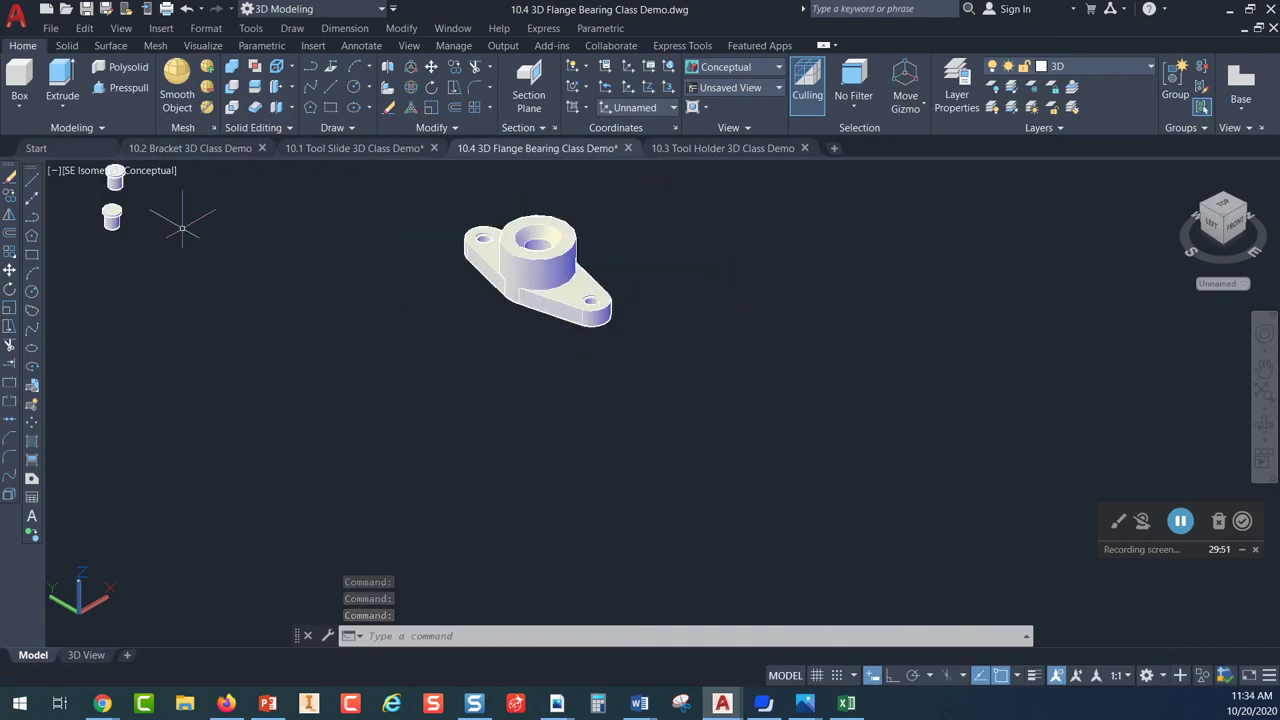
Select the middle small stepped pin and compare it with the hole positions on the flange bearing's ears
scroll(333, 330, "up", 5)
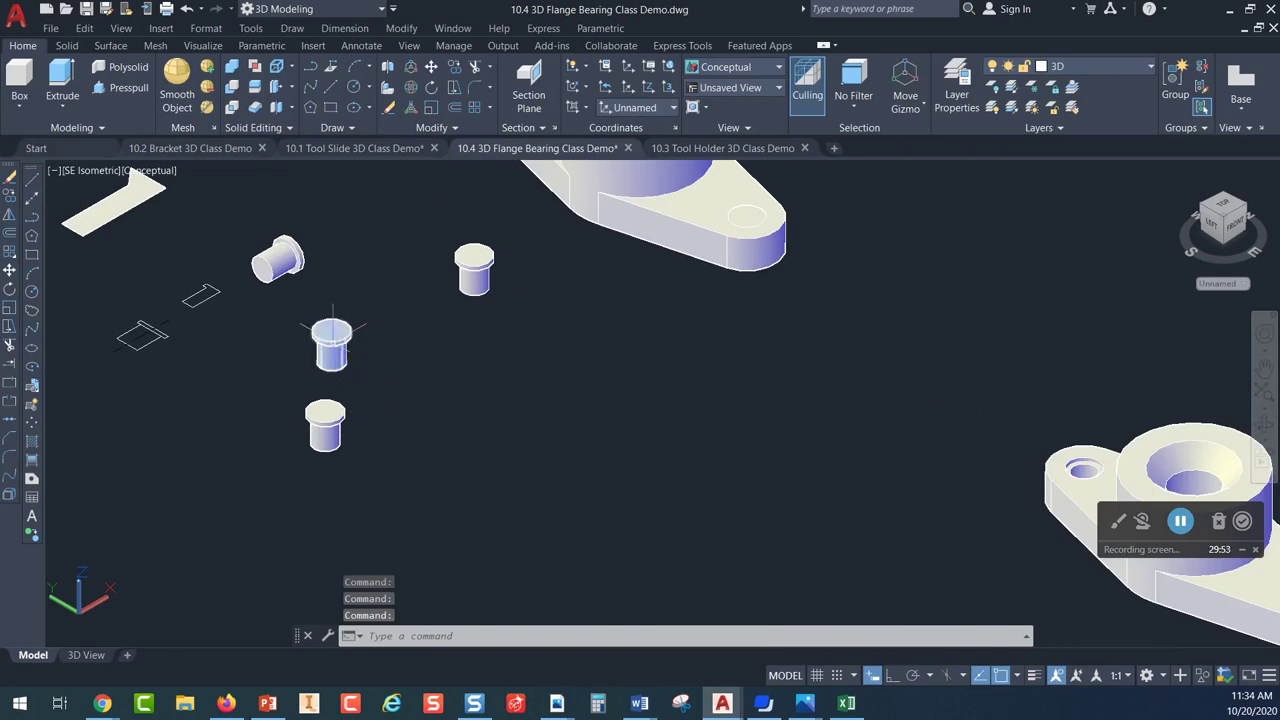
left_click(333, 330)
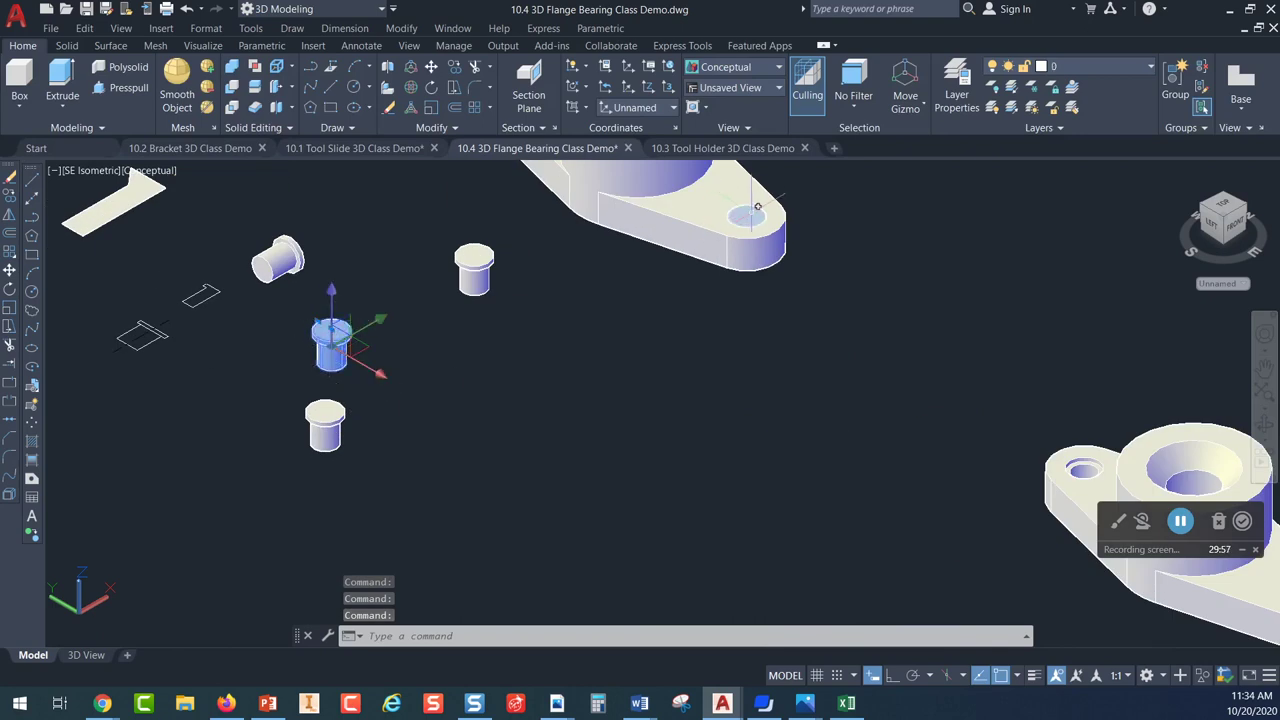
middle_click_drag(757, 207, 769, 332)
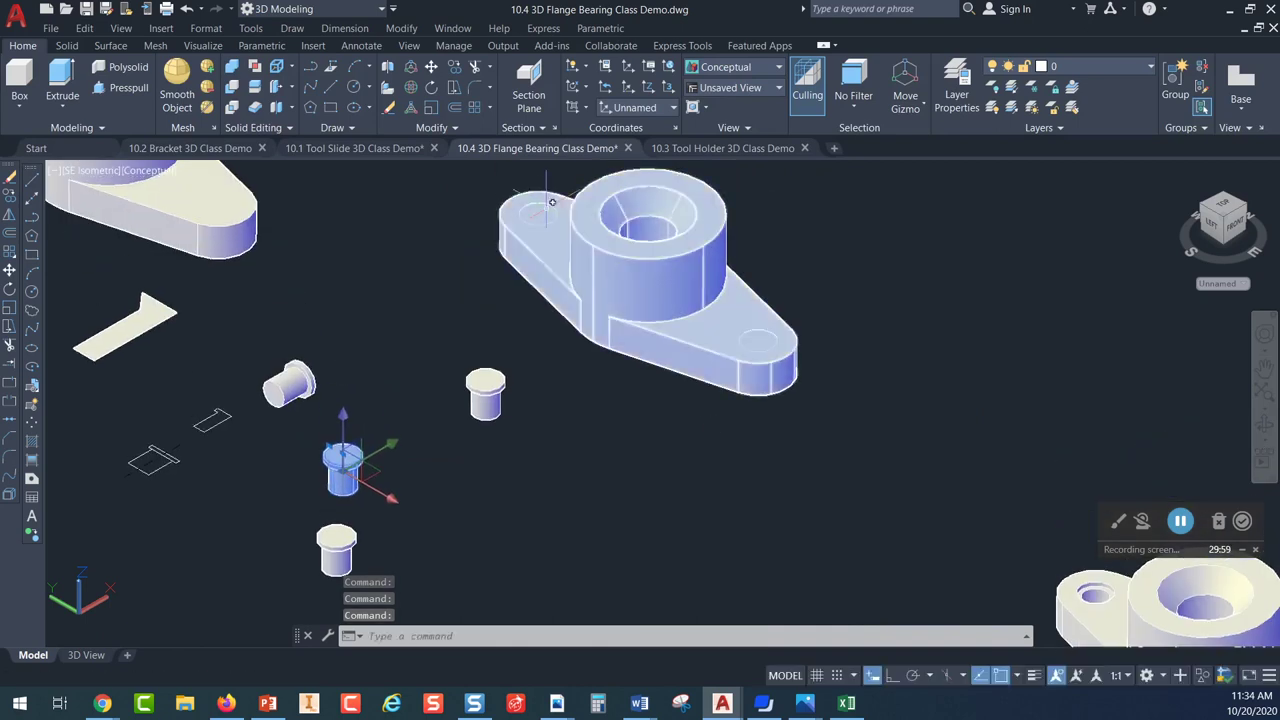
scroll(502, 393, "down", 3)
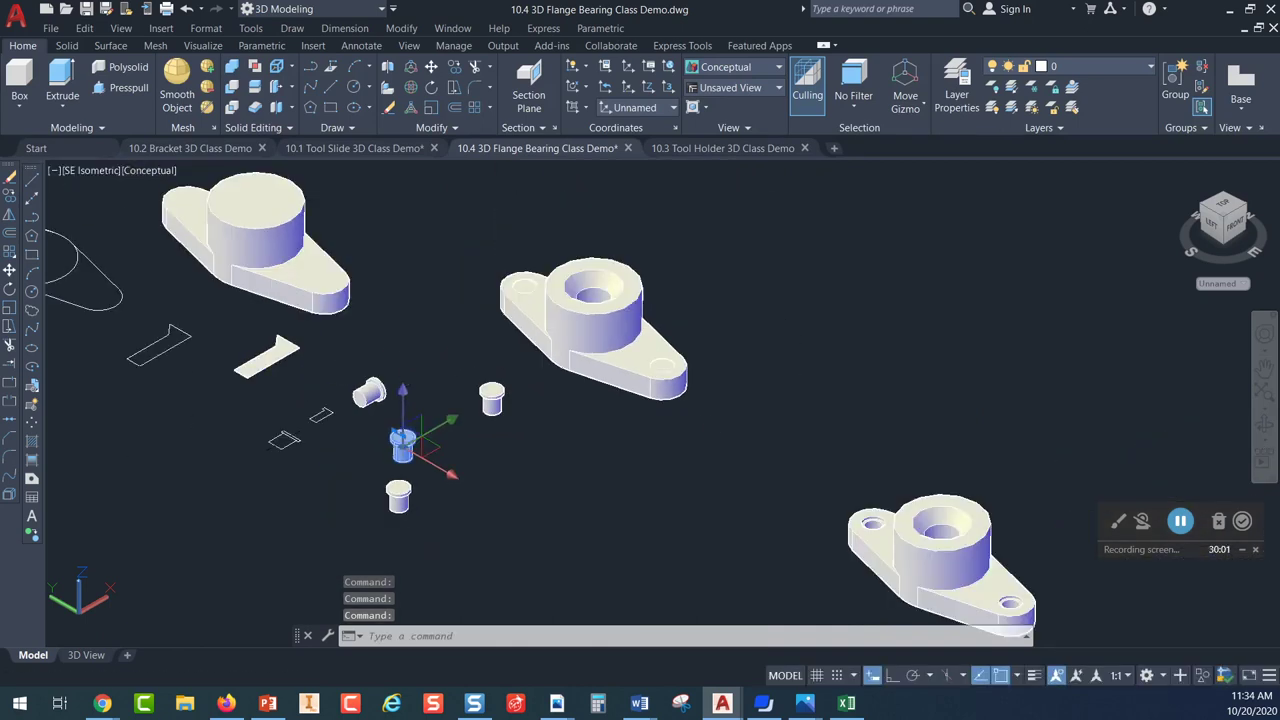
middle_click_drag(419, 368, 423, 294)
scroll(586, 300, "down", 2)
middle_click_drag(586, 300, 606, 455)
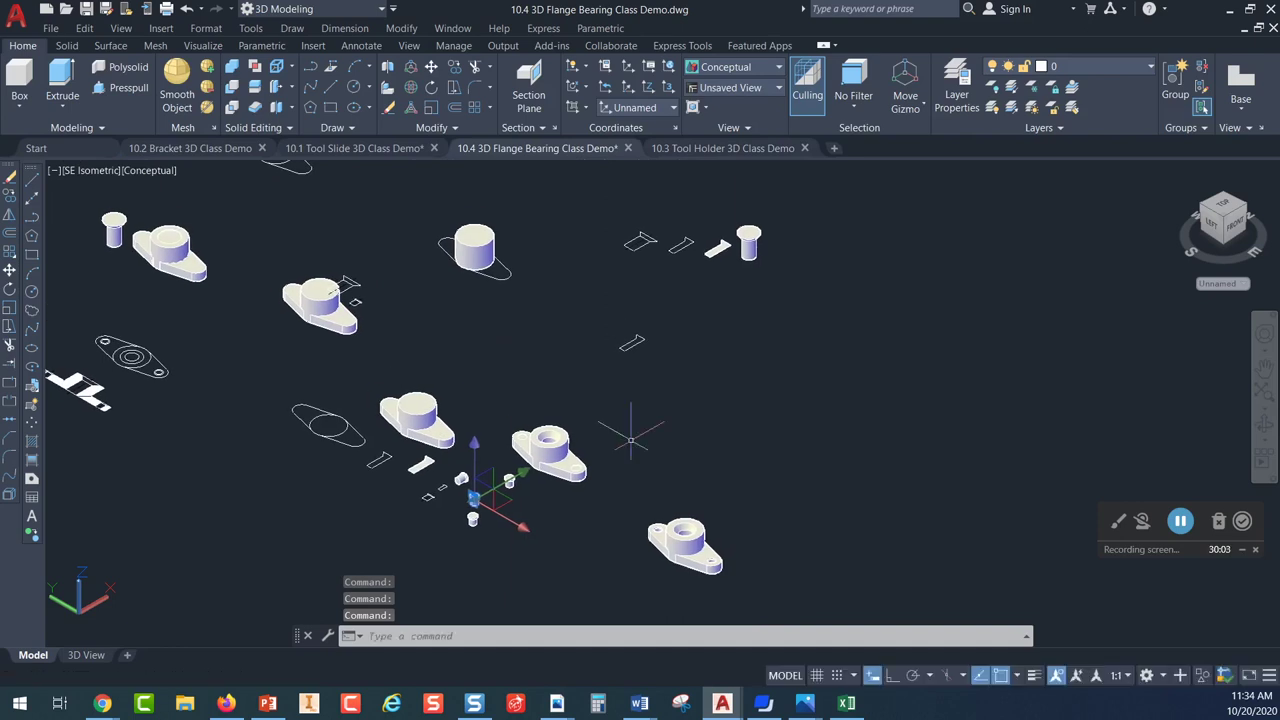
Examine the large flared plug with its profiles, the finished flange bearing, and the layout of modelling stages
scroll(760, 232, "up", 8)
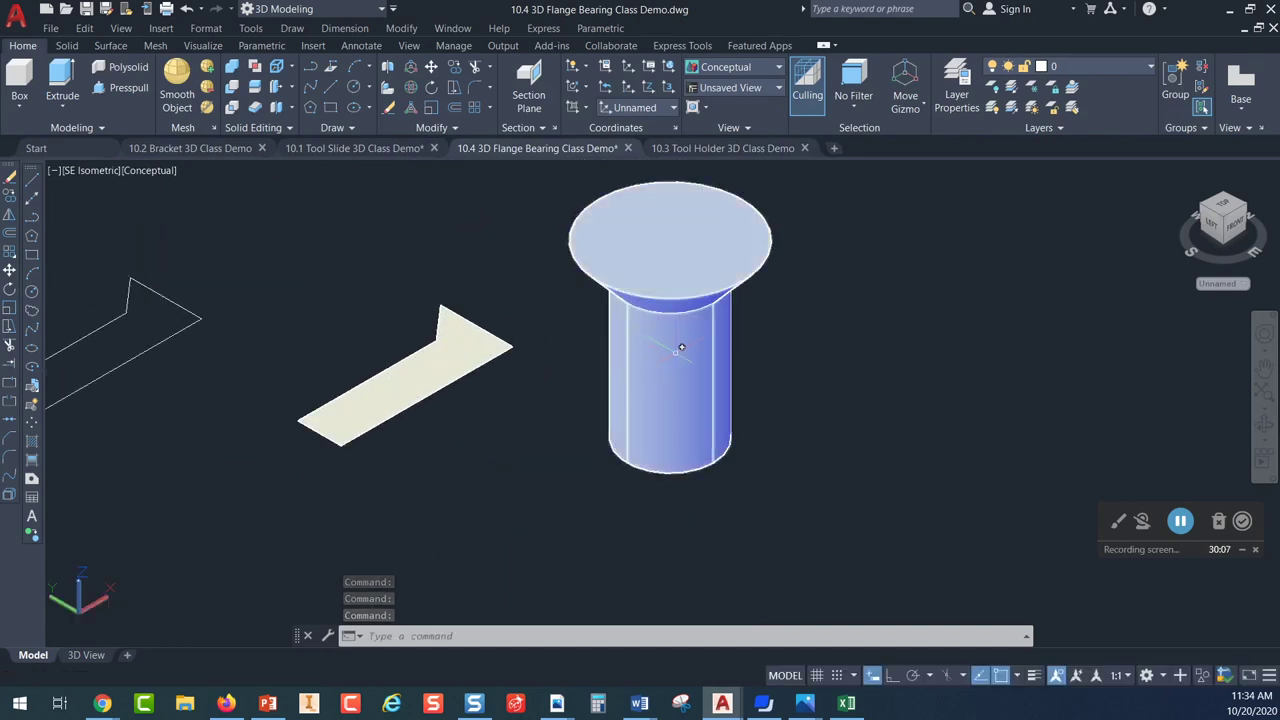
scroll(680, 347, "down", 6)
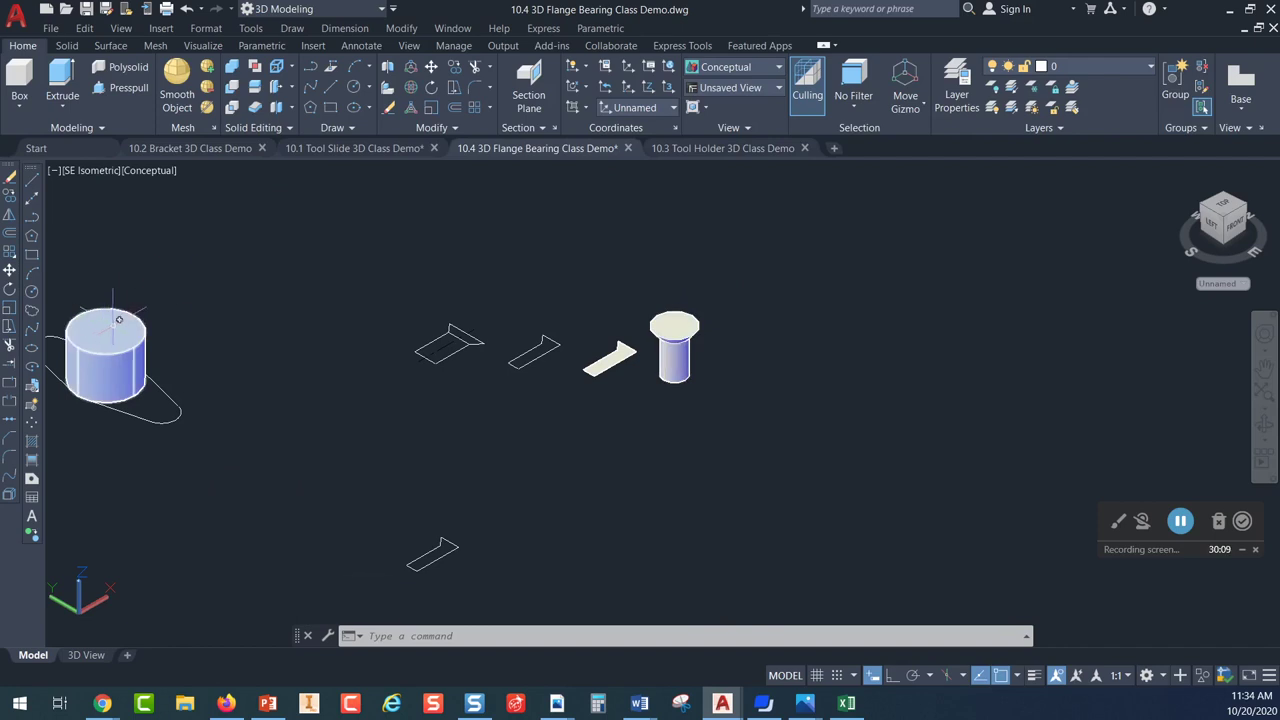
scroll(177, 363, "down", 3)
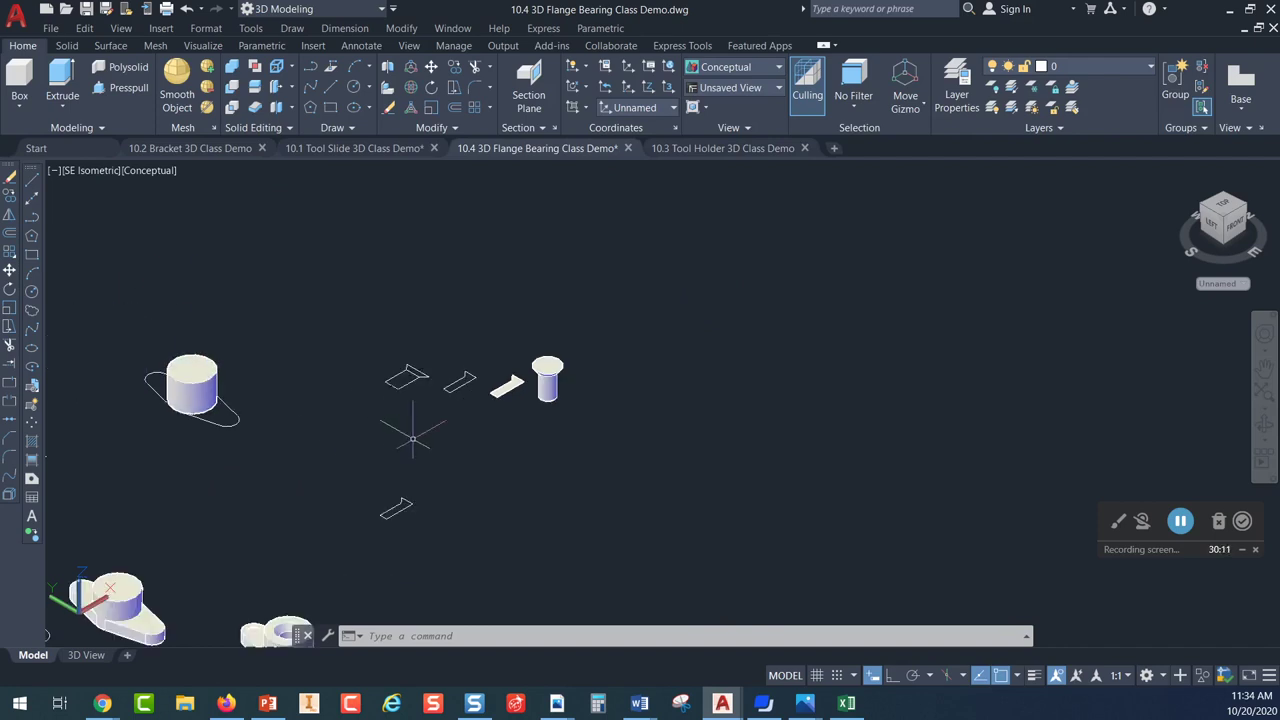
middle_click_drag(680, 523, 630, 203)
scroll(226, 476, "up", 6)
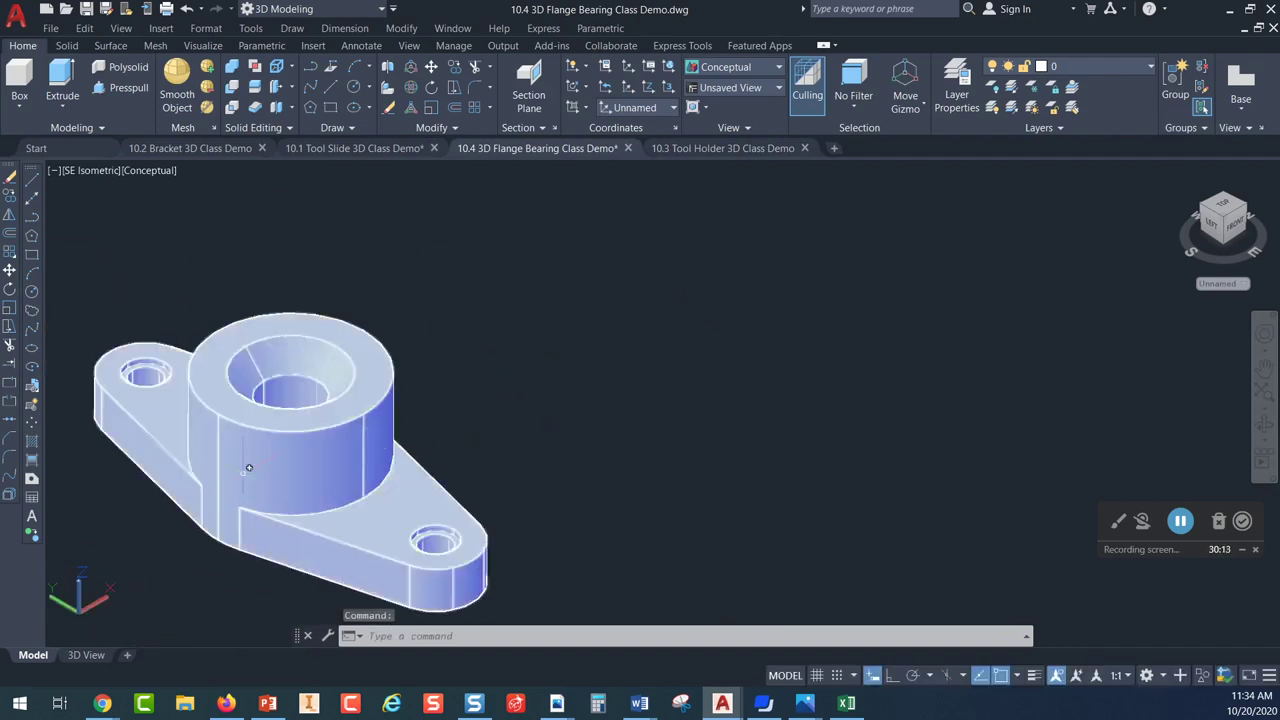
middle_click_drag(467, 385, 523, 337)
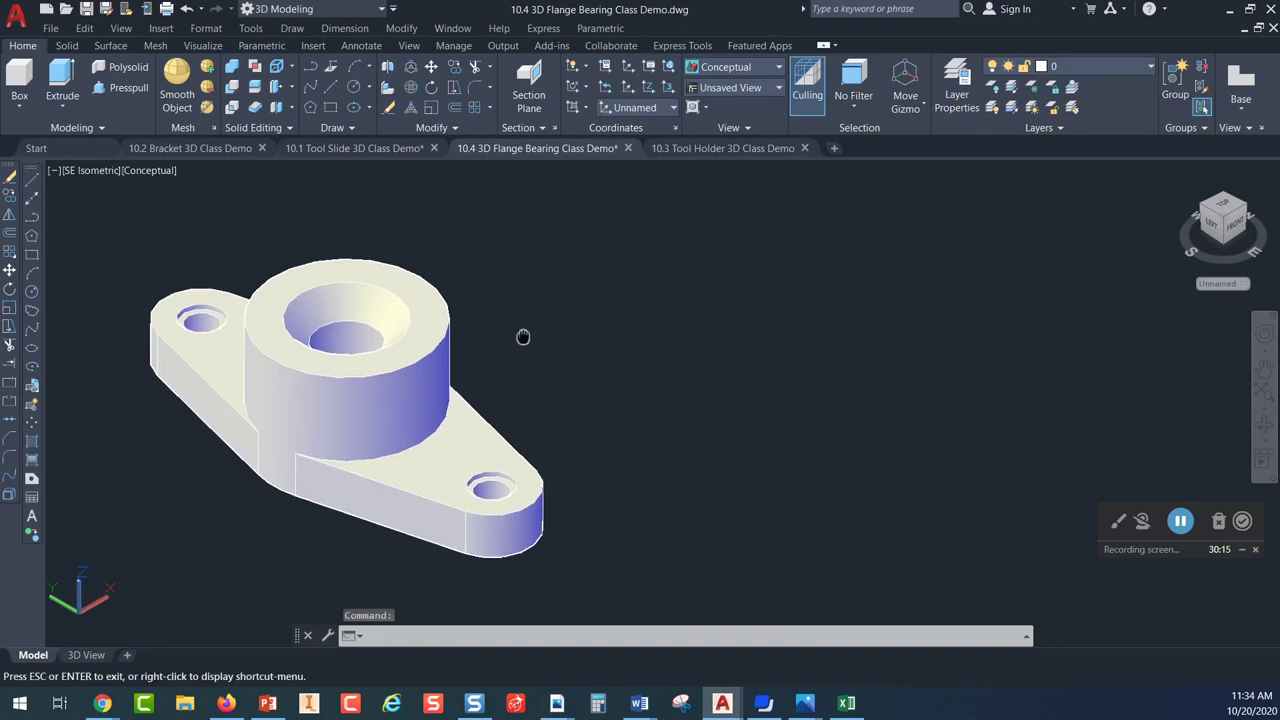
scroll(524, 331, "up", 1)
scroll(527, 331, "down", 2)
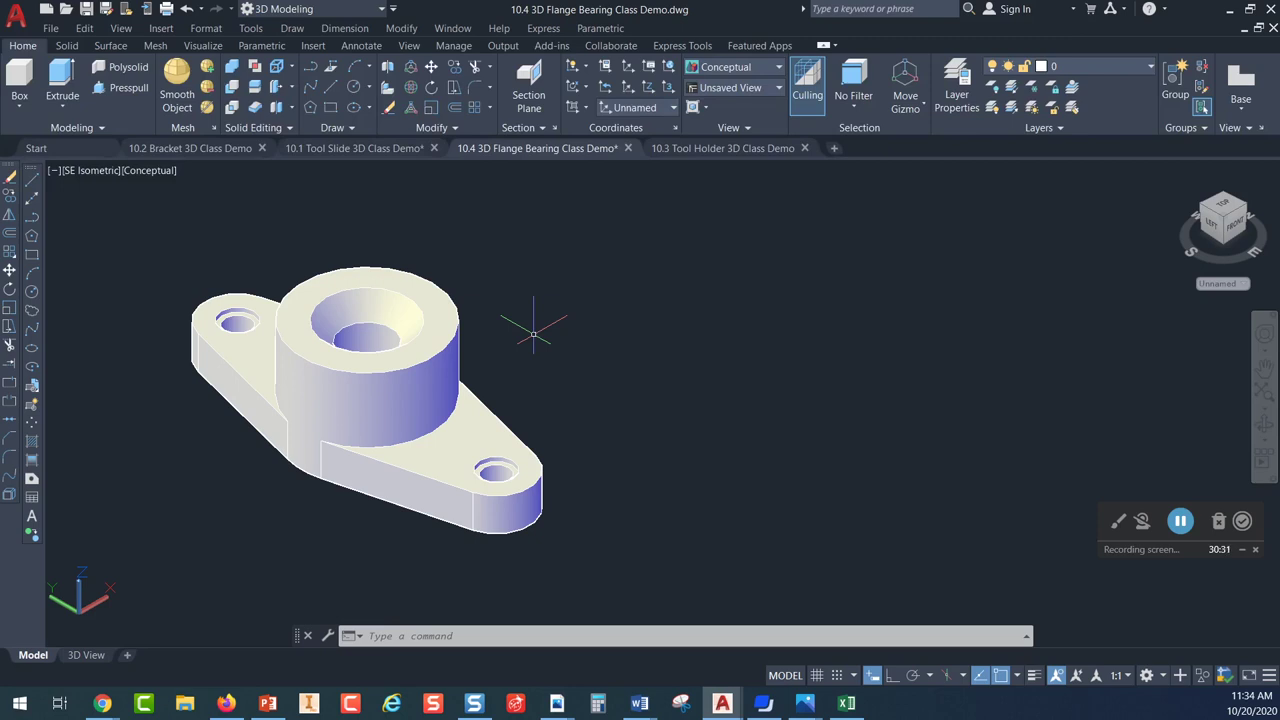
scroll(401, 340, "down", 5)
middle_click_drag(143, 328, 597, 460)
scroll(436, 449, "up", 3)
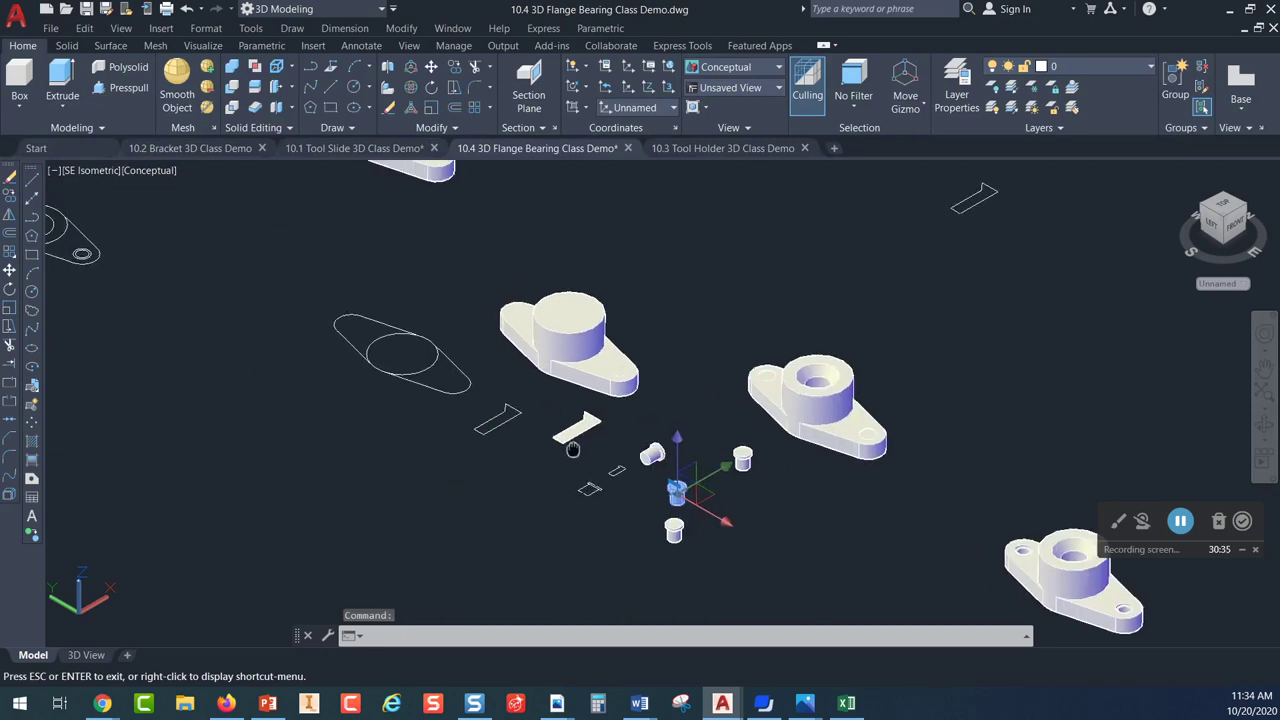
scroll(436, 449, "up", 3)
key("Escape")
scroll(270, 432, "up", 7)
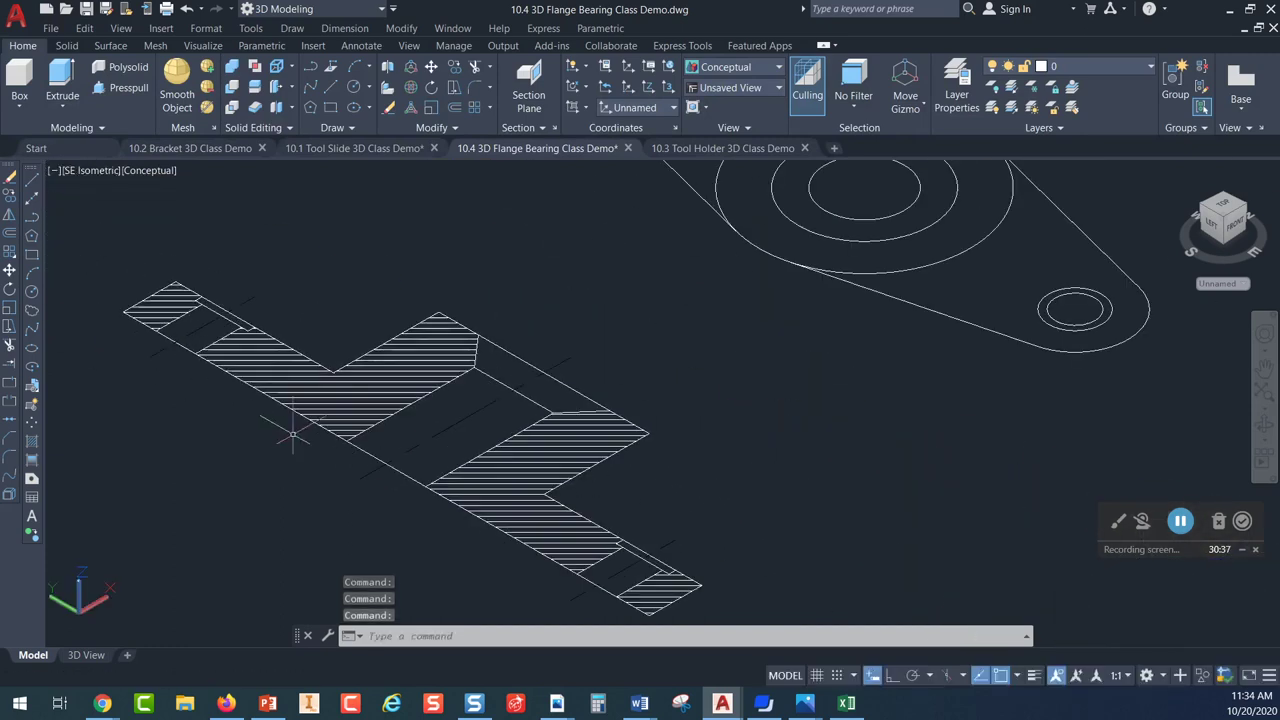
middle_click_drag(460, 420, 416, 327)
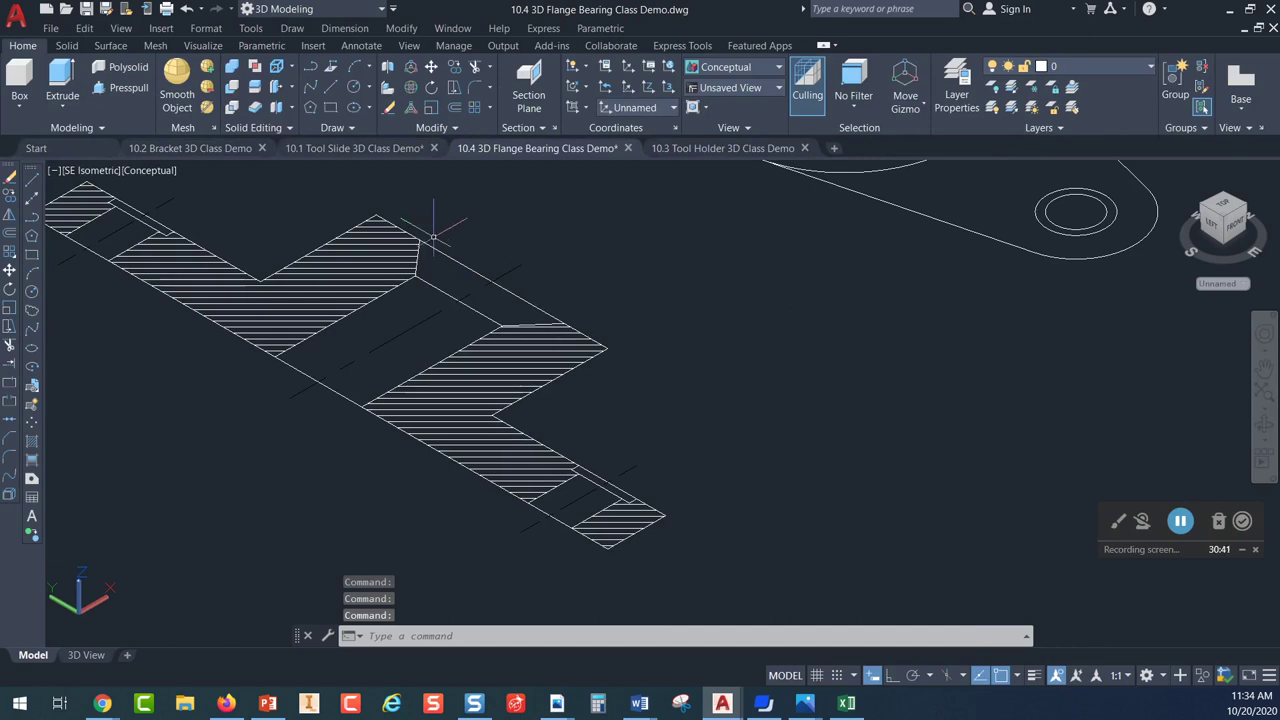
left_click(468, 270)
left_click(420, 241)
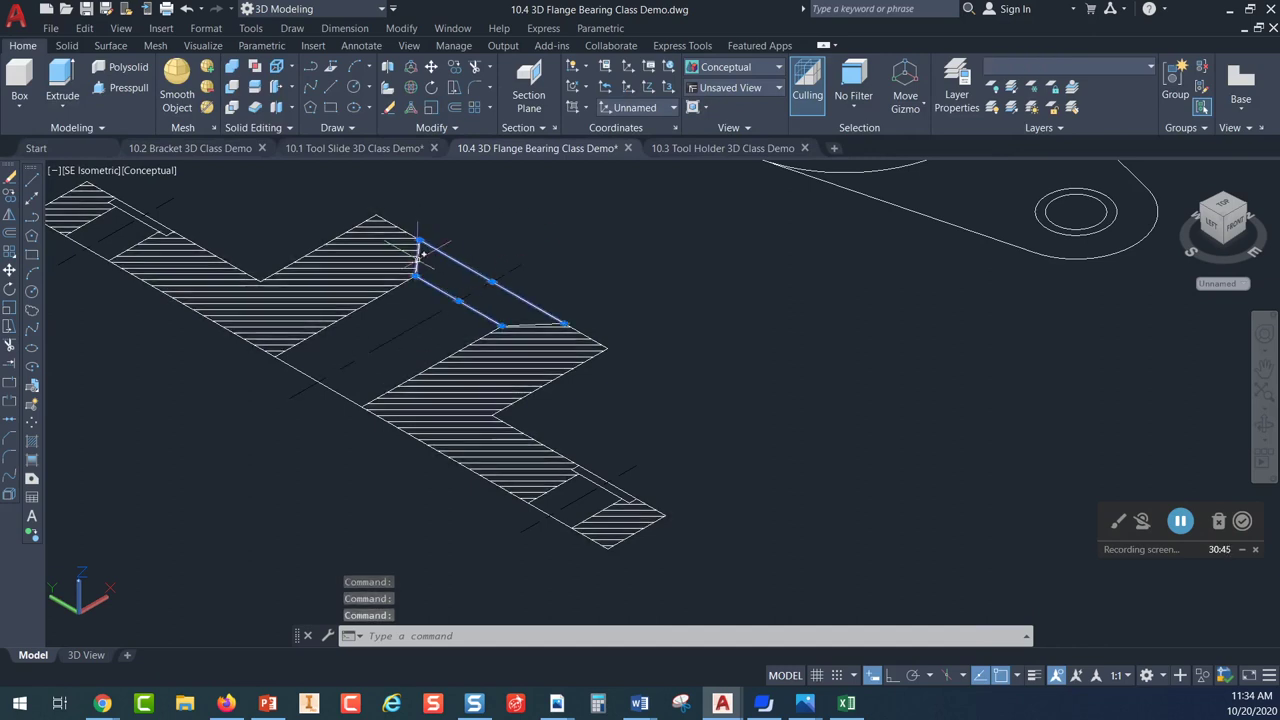
key("Escape")
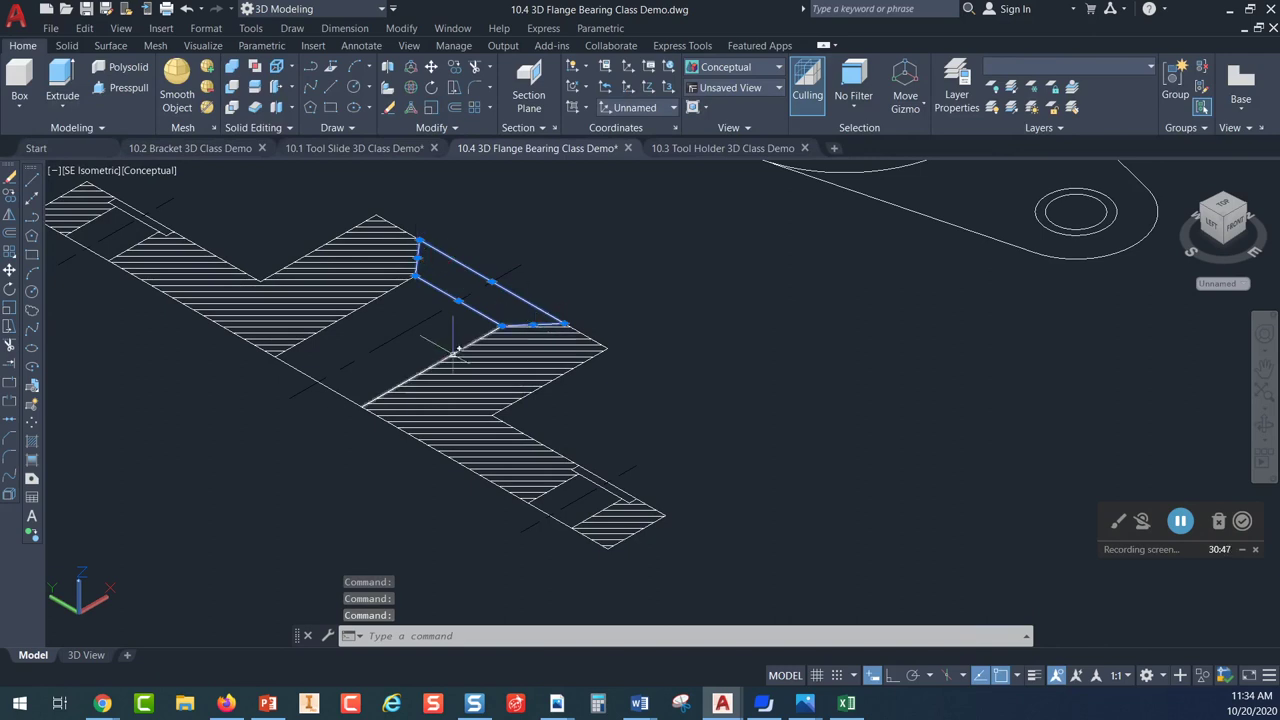
left_click(450, 350)
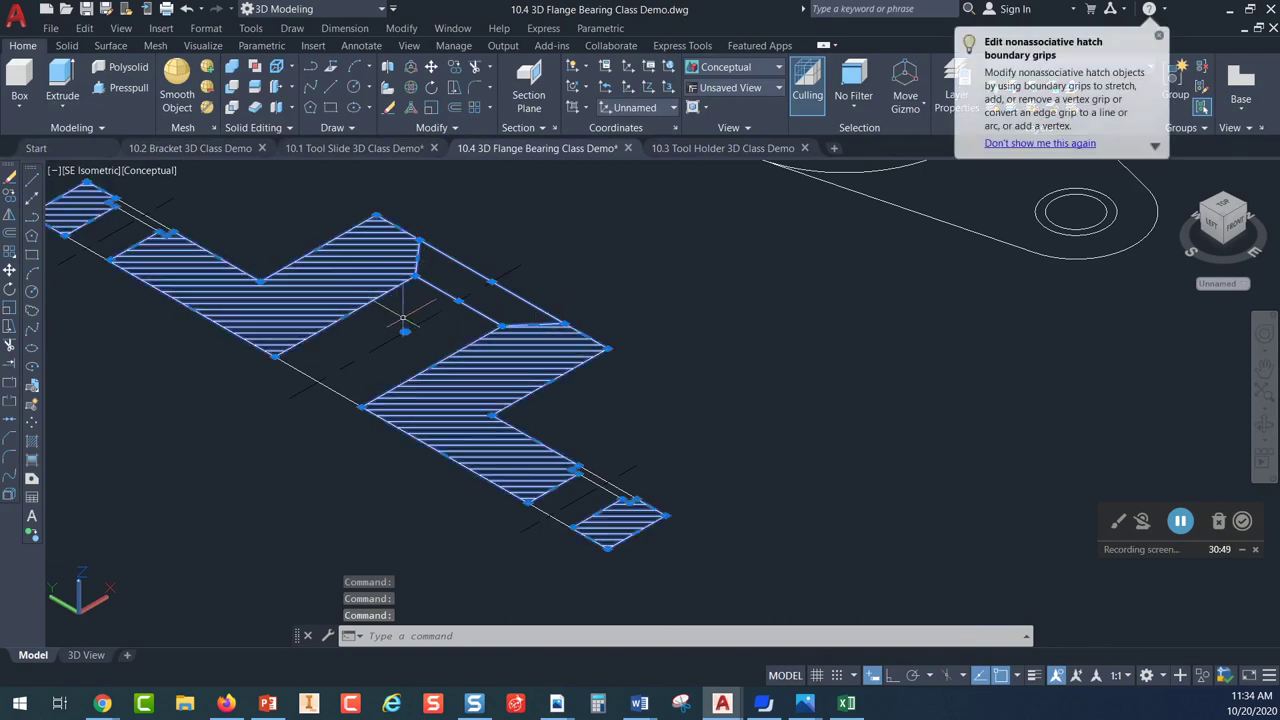
key("Escape")
Copy the central bore's outline lines, including the flared end and the long base line, from the hatched section view to an empty area
left_click(383, 184)
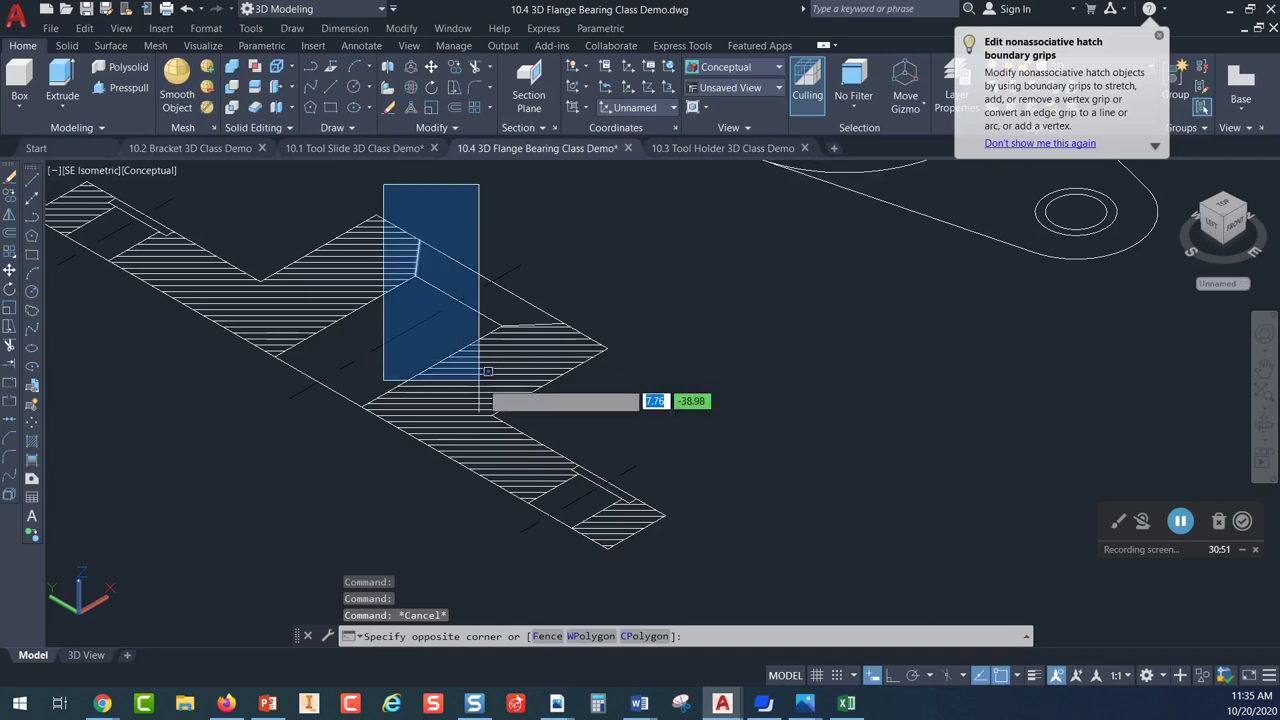
left_click(607, 396)
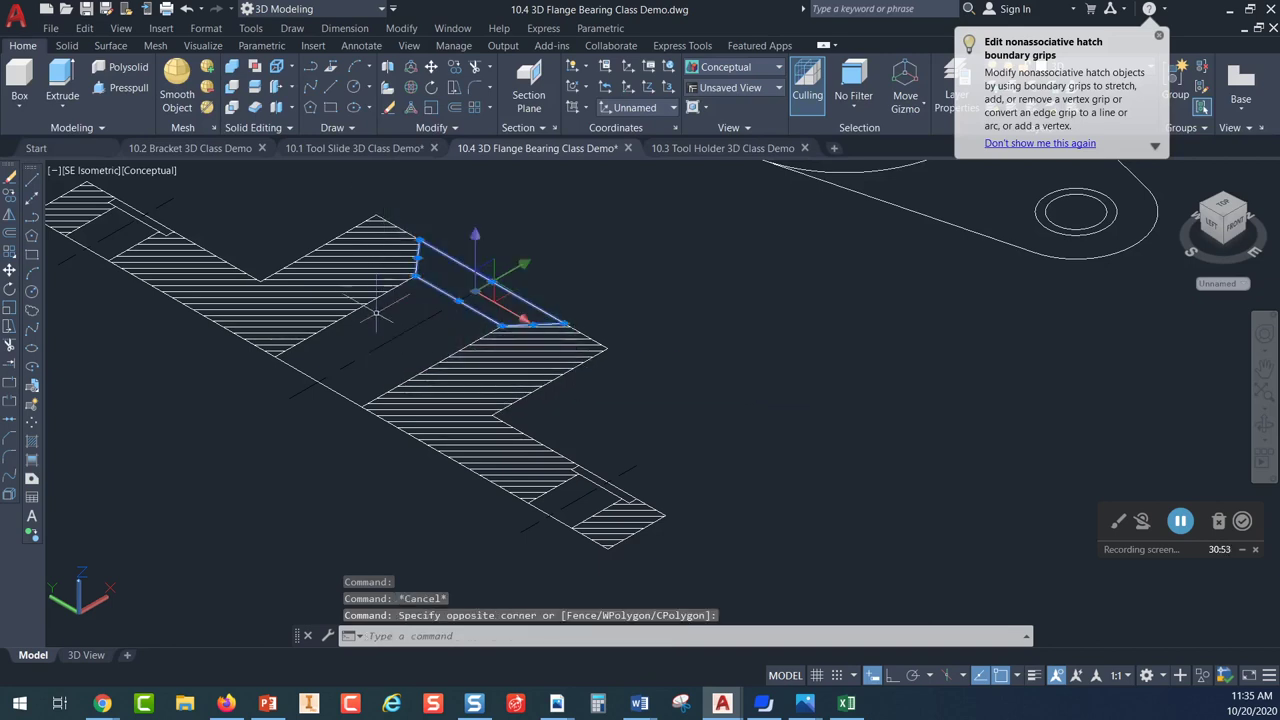
left_click(410, 310)
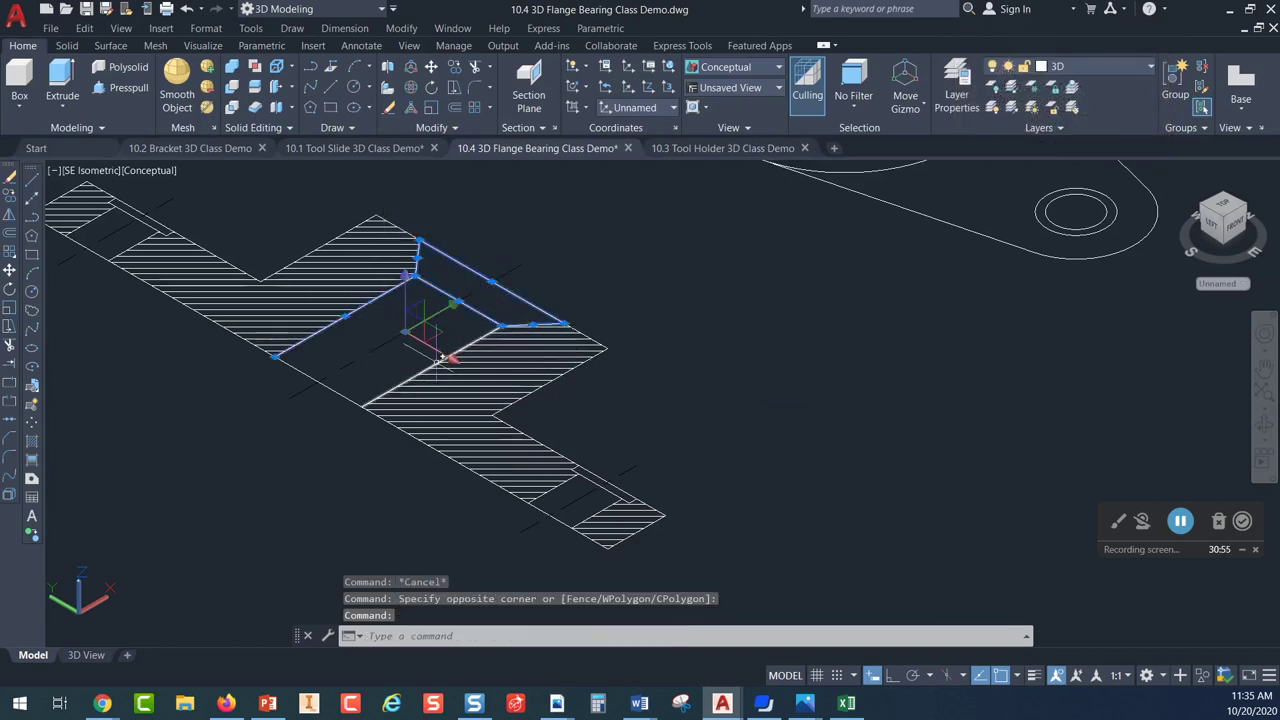
left_click(321, 383)
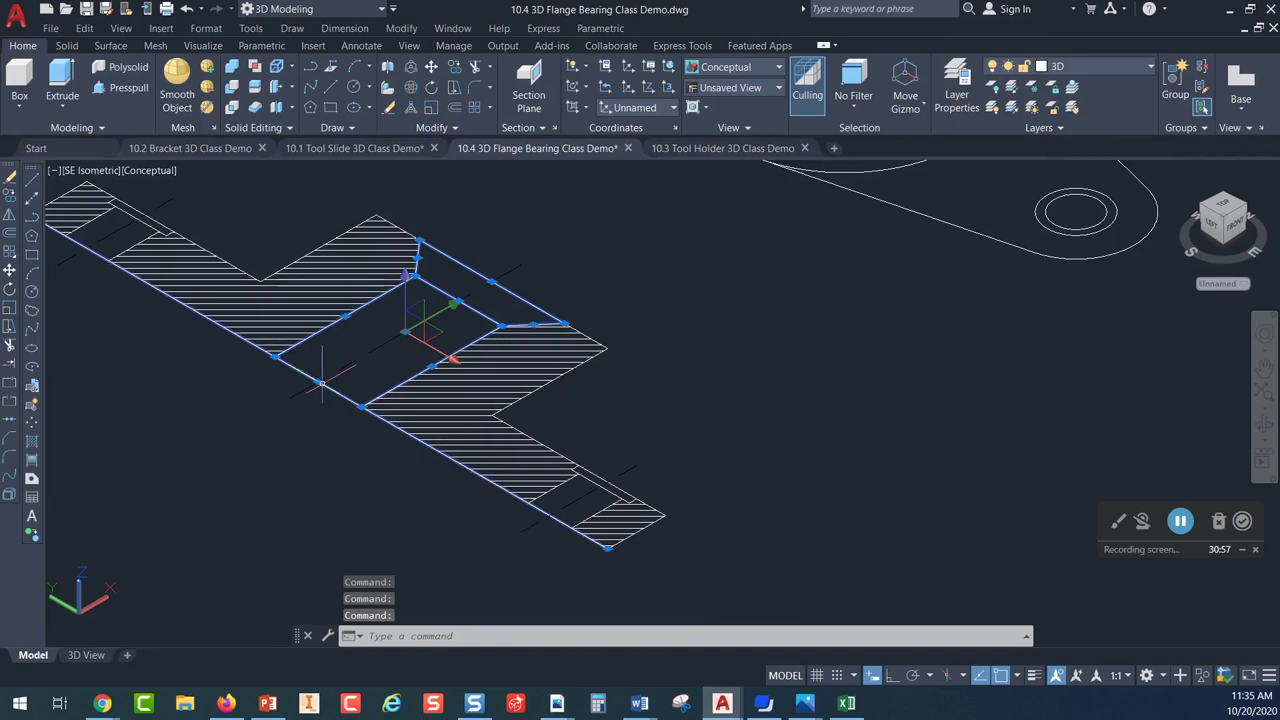
left_click(449, 87)
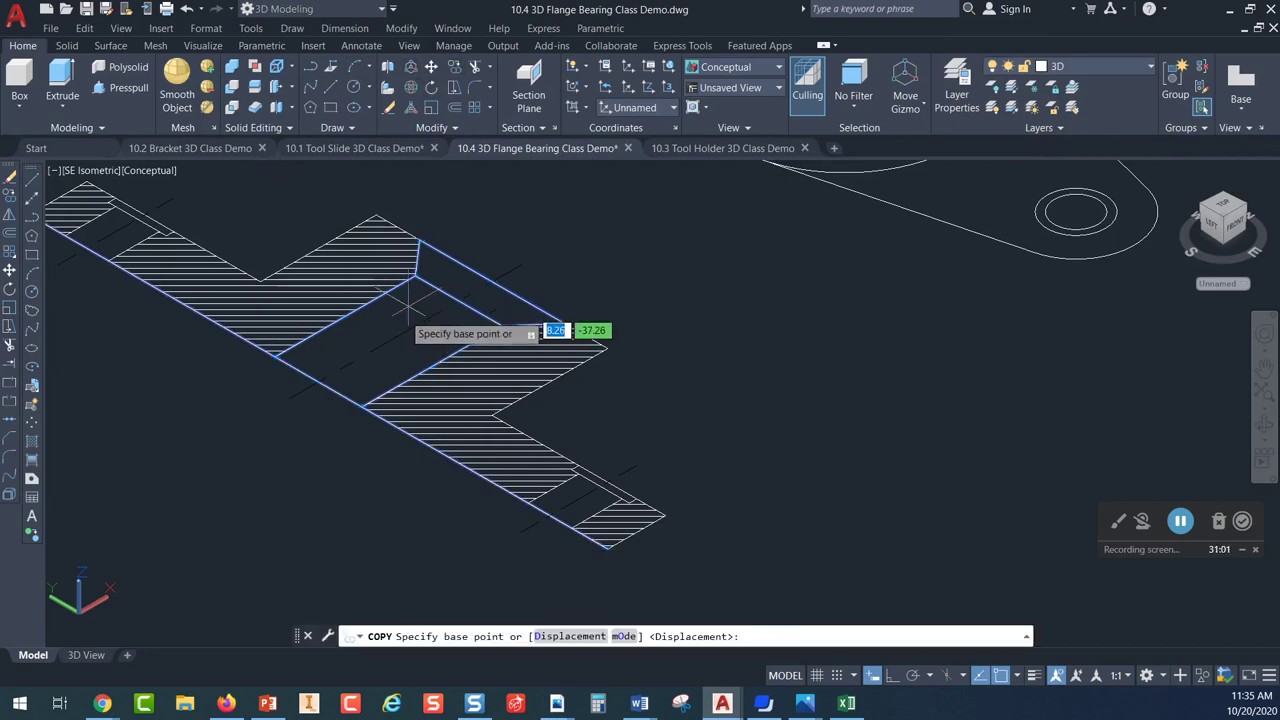
left_click(412, 288)
scroll(871, 363, "up", 5)
middle_click_drag(871, 363, 531, 328)
key("Escape")
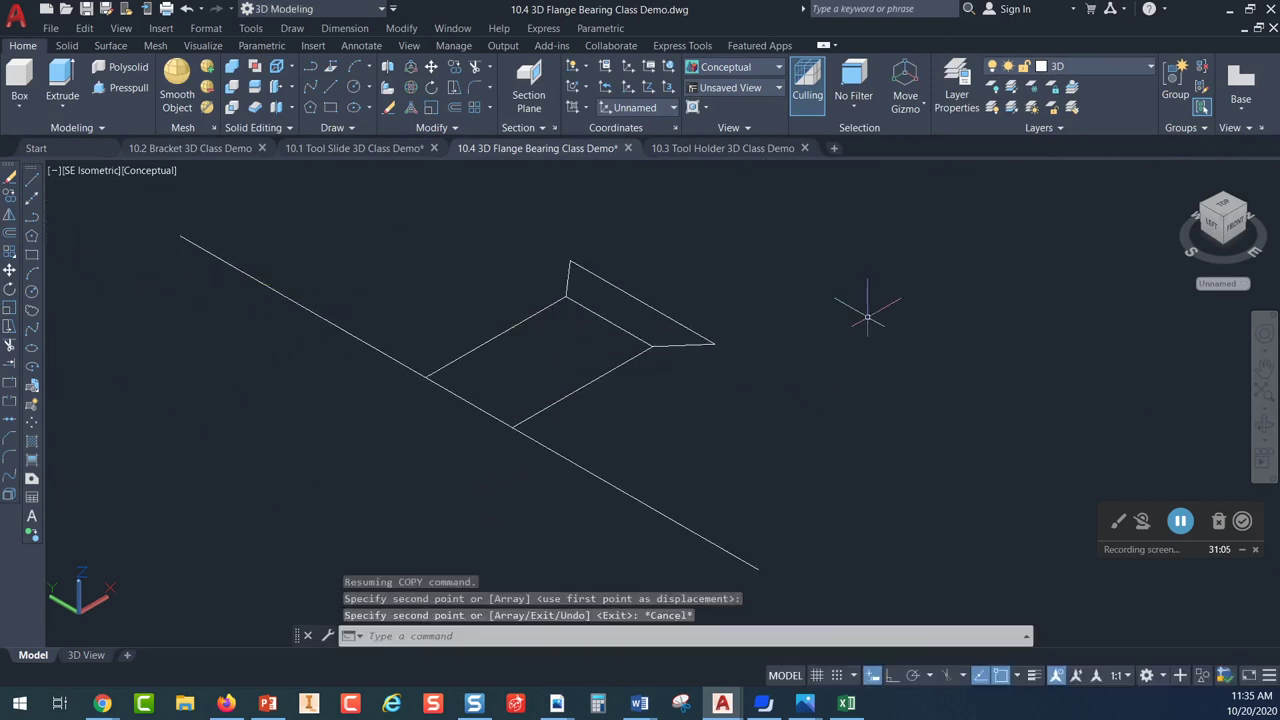
Draw a centre line from the midpoint of the copied bore profile's flared end to the midpoint of its base
left_click(34, 181)
left_click(642, 301)
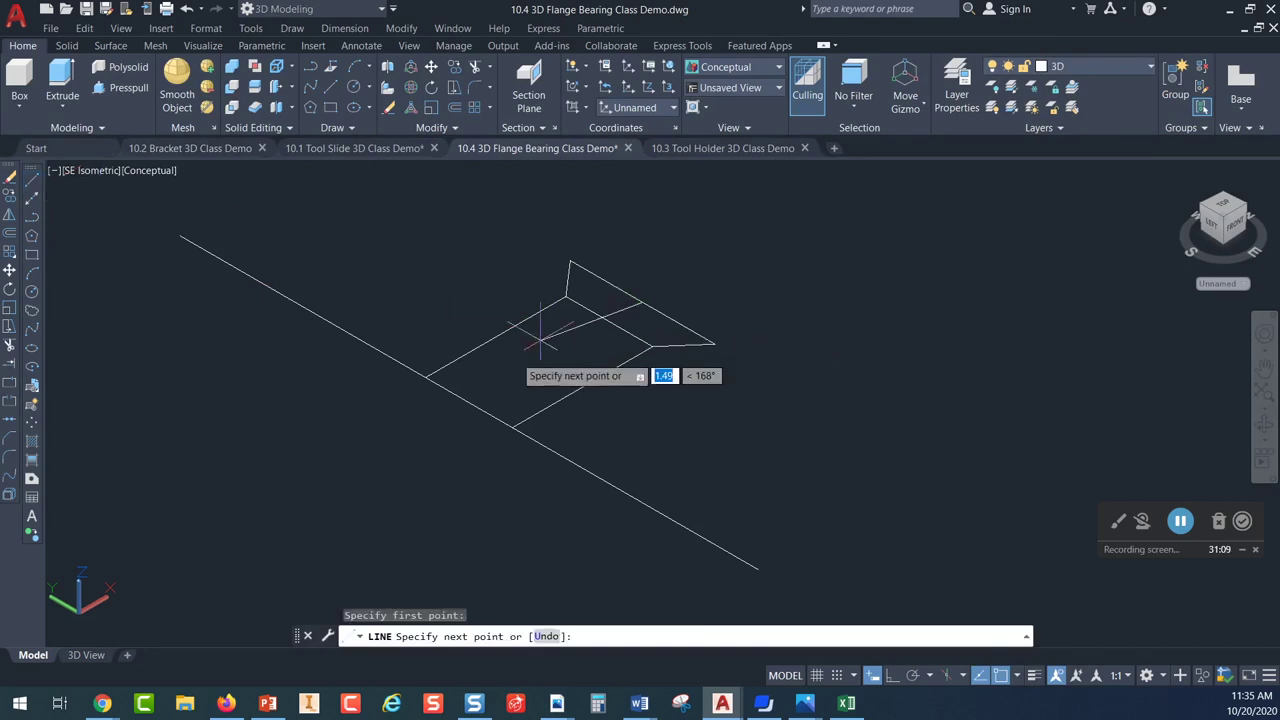
left_click(469, 403)
key("Escape")
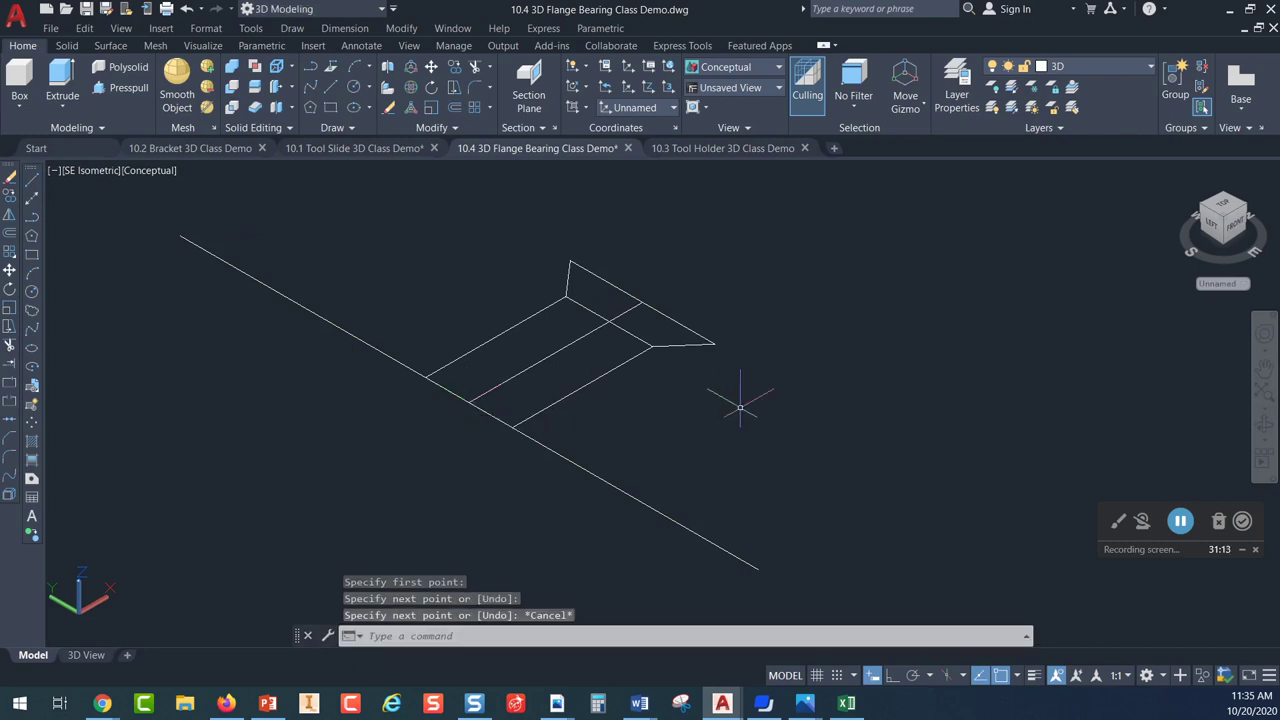
Trim the flared end, shoulder line and base line so that one closed half of the bore profile is left
left_click(473, 68)
left_click(668, 316)
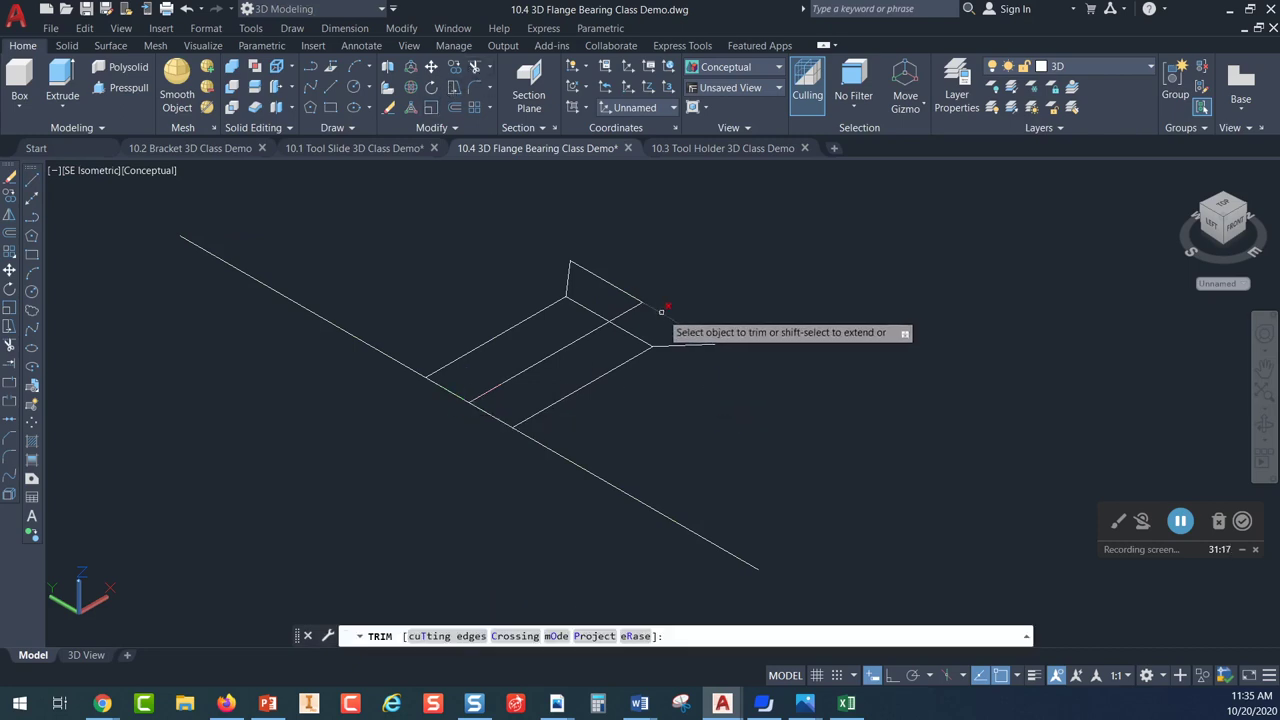
left_click(686, 345)
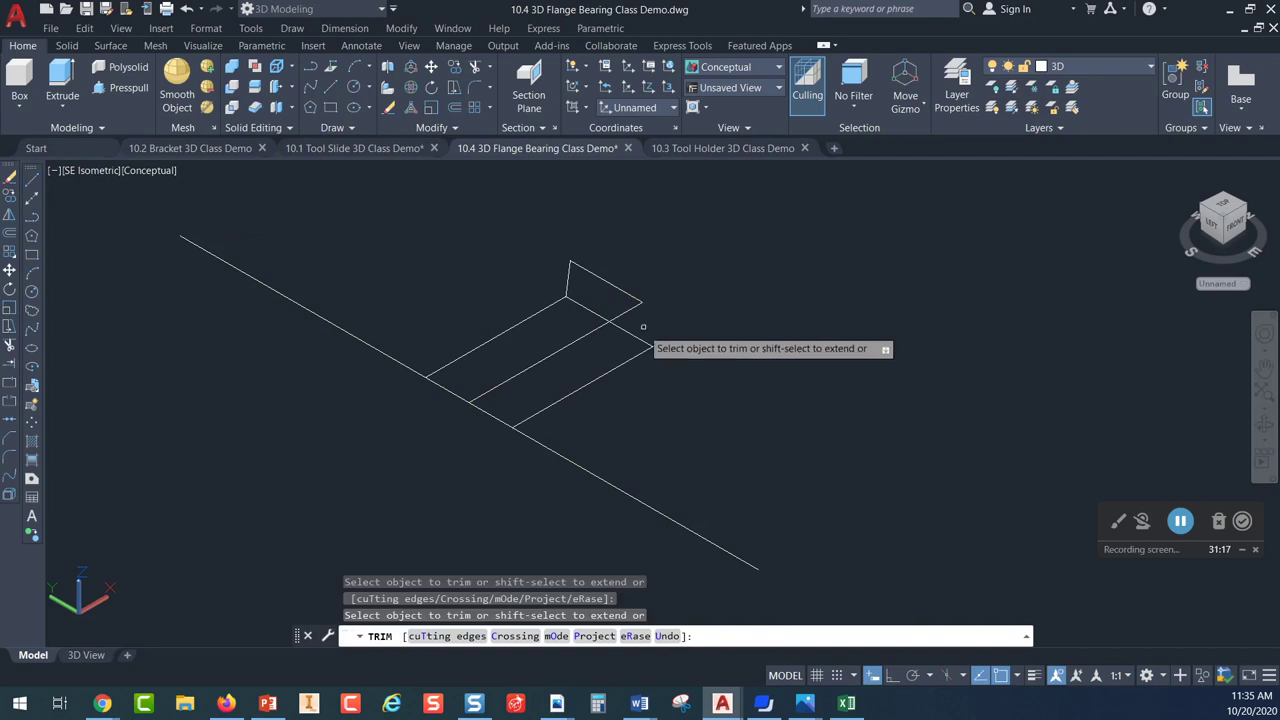
left_click(591, 309)
left_click(492, 414)
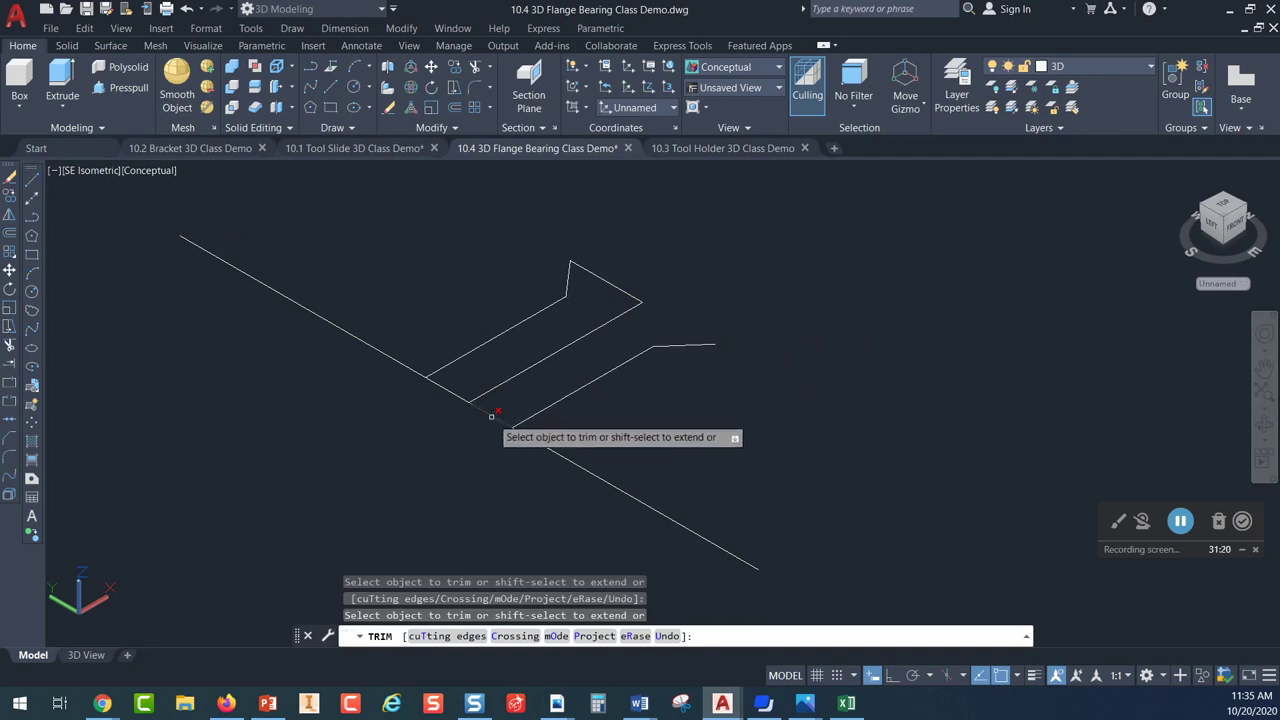
left_click(420, 374)
key("Escape")
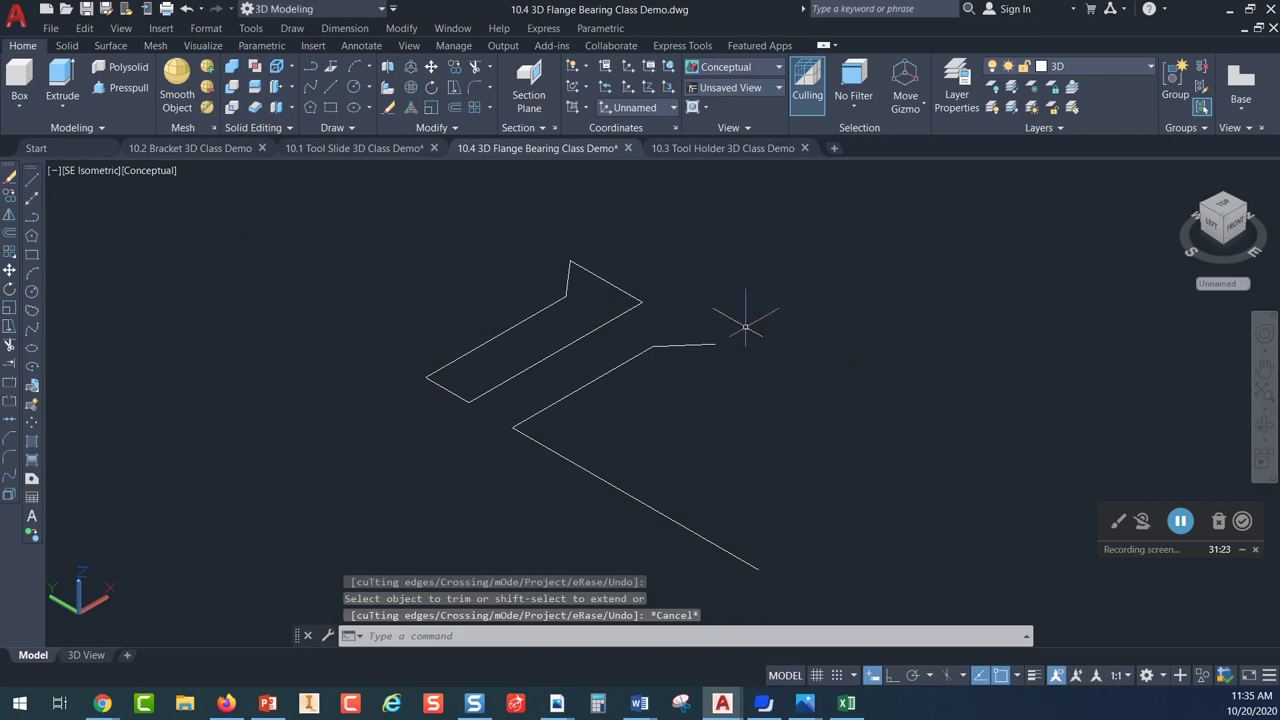
Delete the leftover lines beside the closed half profile
left_click(745, 327)
left_click(650, 529)
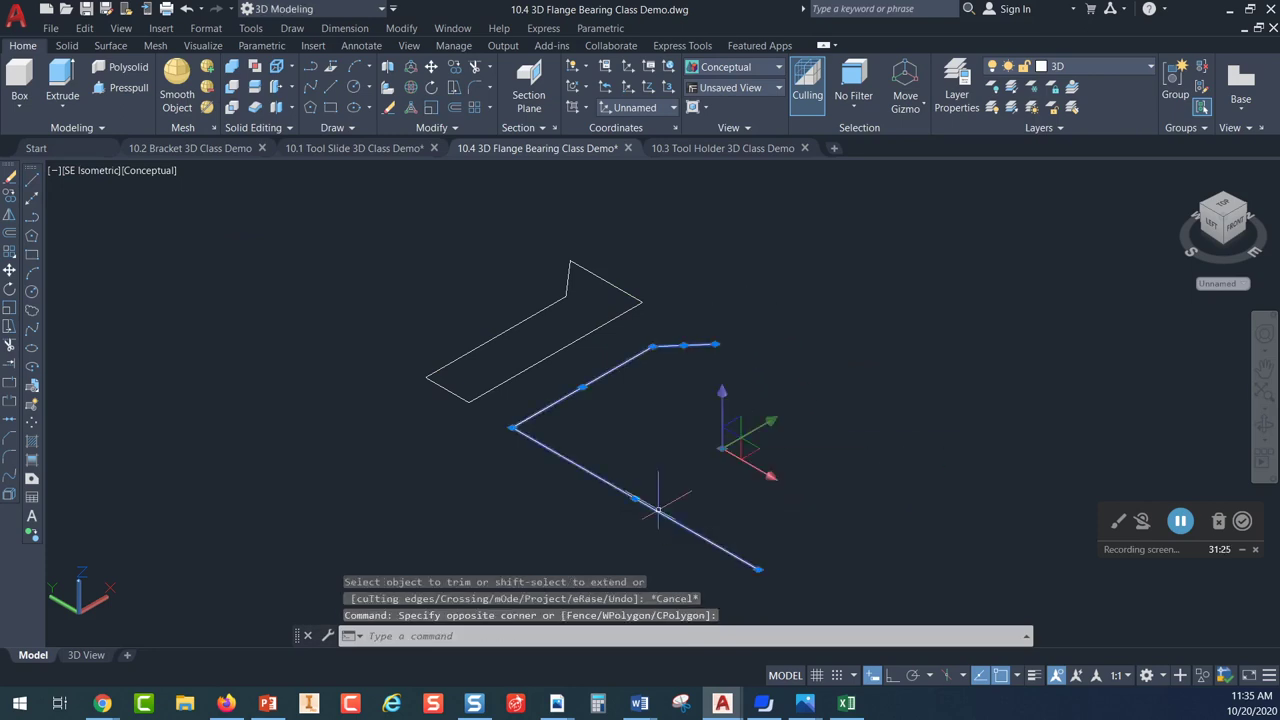
key("Delete")
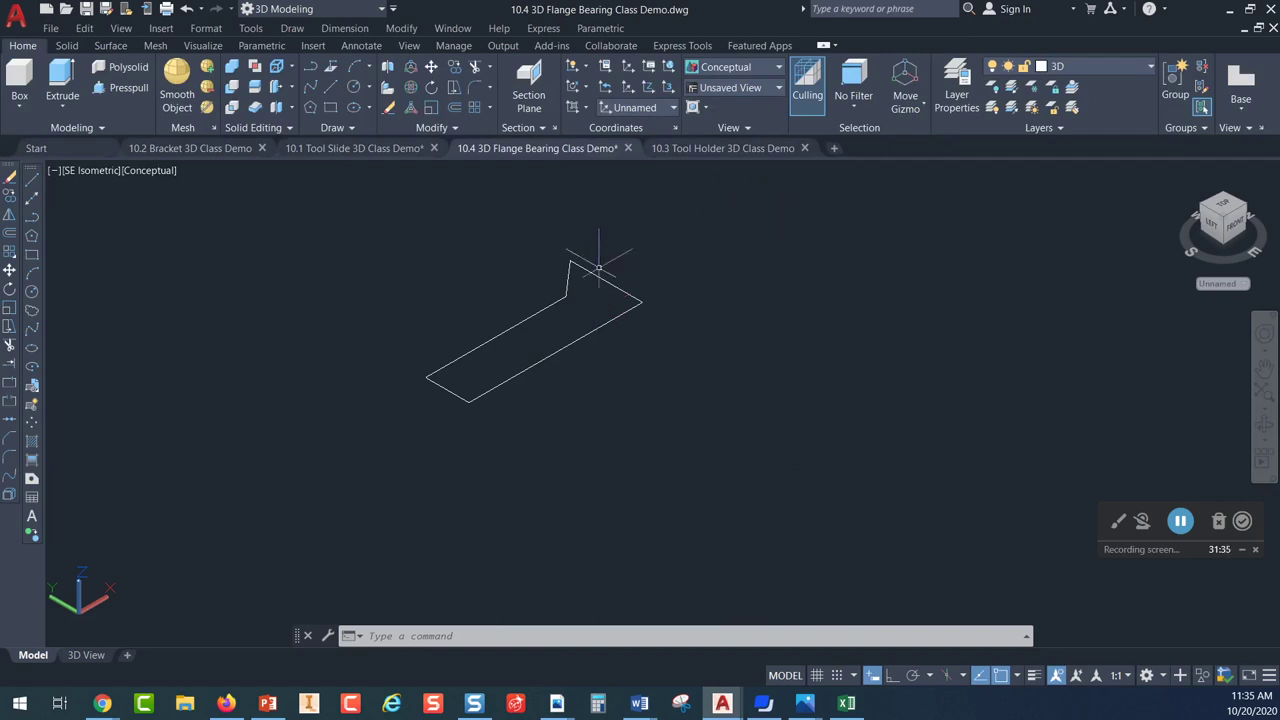
Revolve the half profile's lines 360 degrees as a solid around its long centre edge
middle_click_drag(634, 274, 482, 300)
key("Escape")
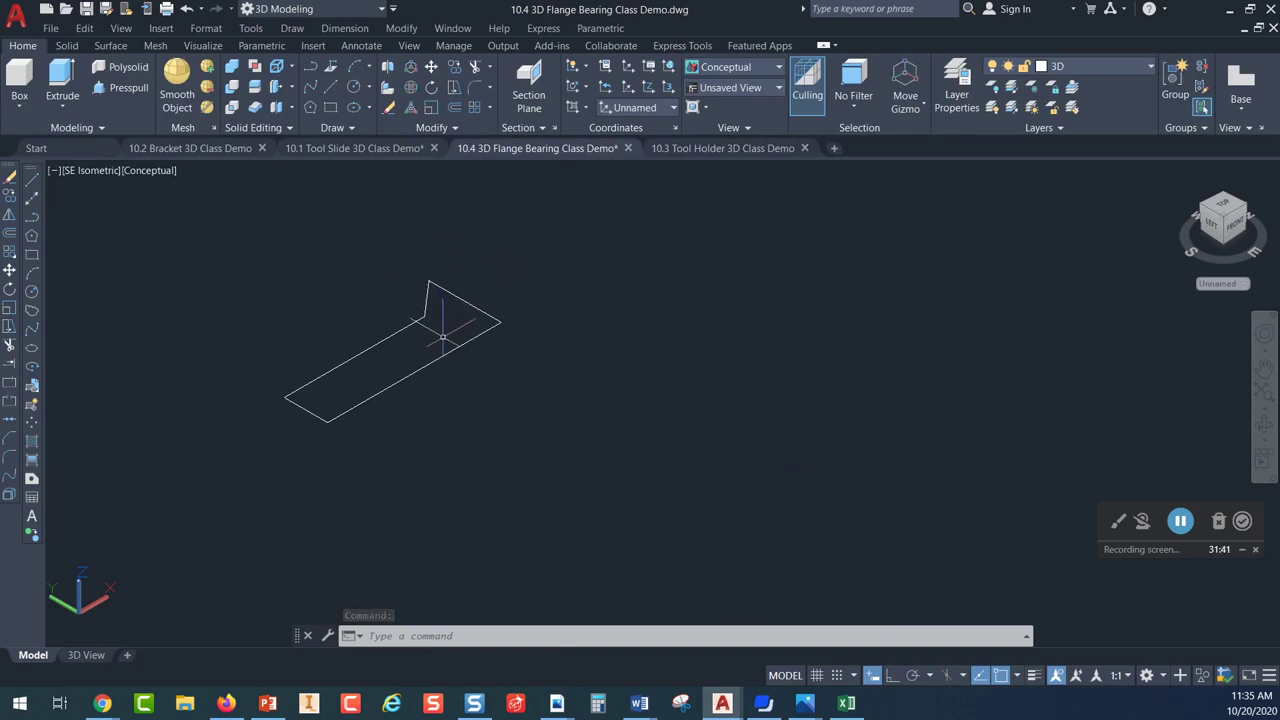
left_click(64, 107)
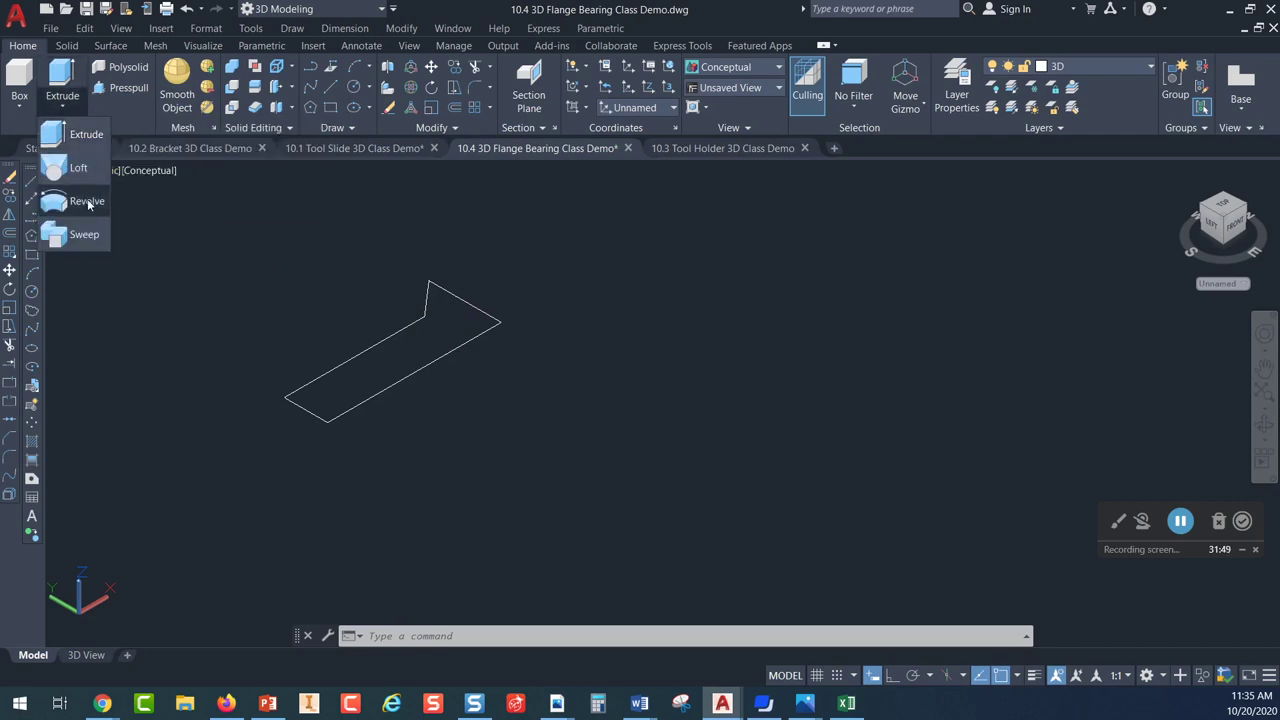
left_click(82, 206)
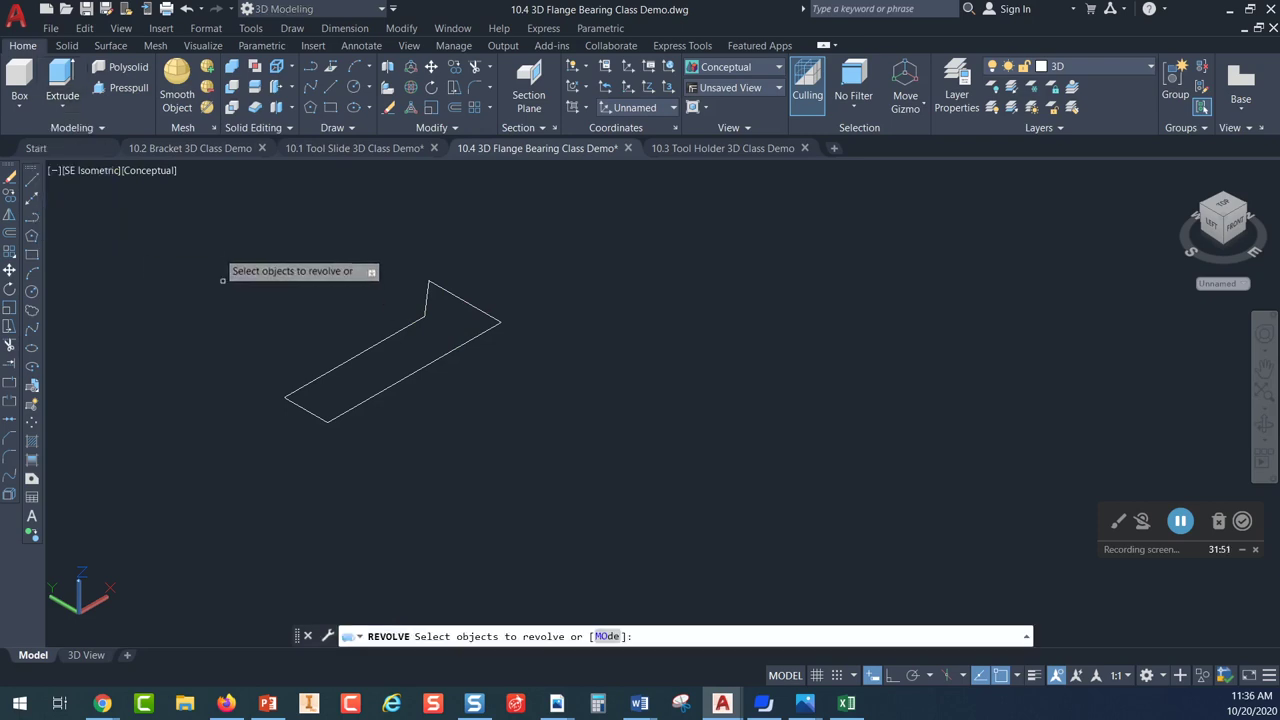
left_click(549, 247)
left_click(234, 449)
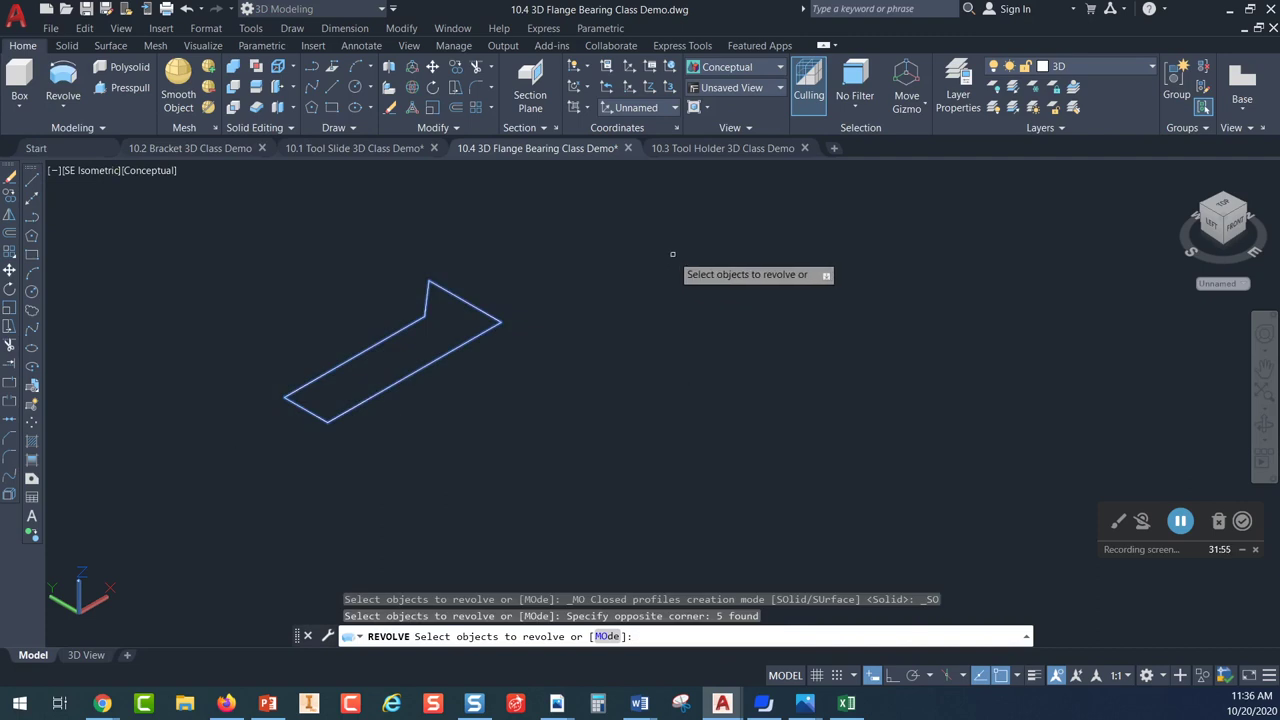
key("Return")
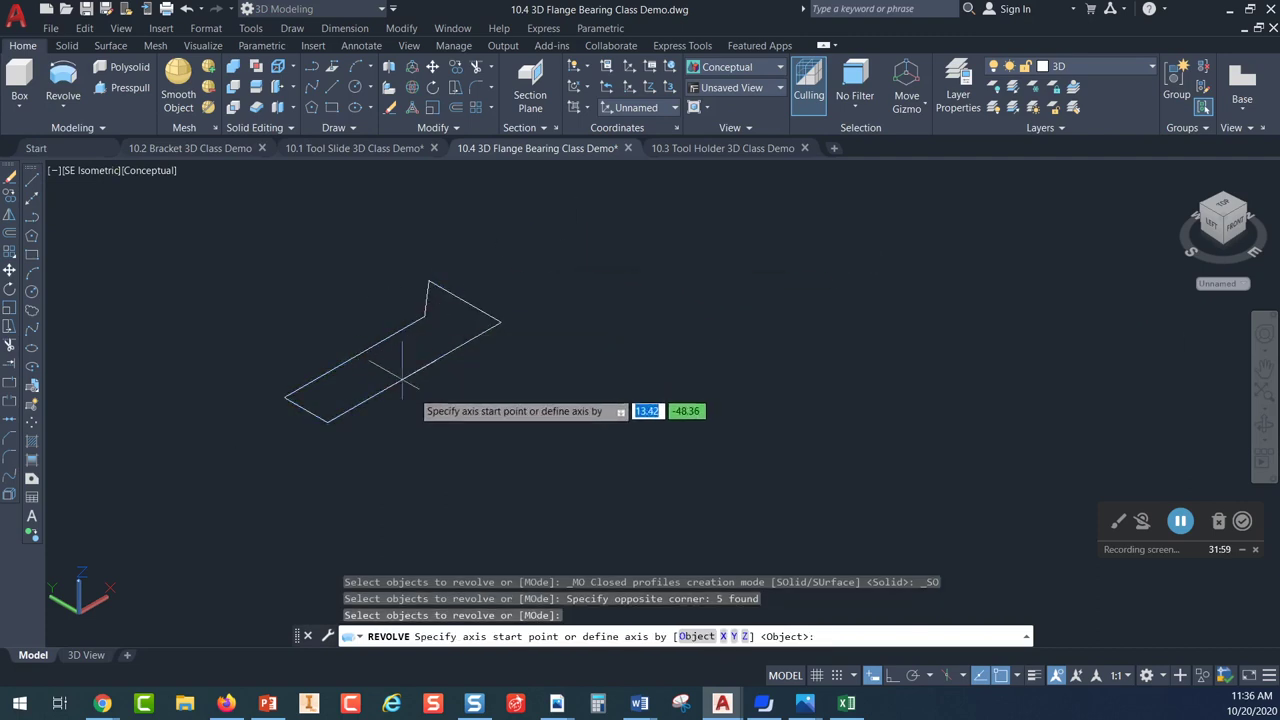
left_click(327, 423)
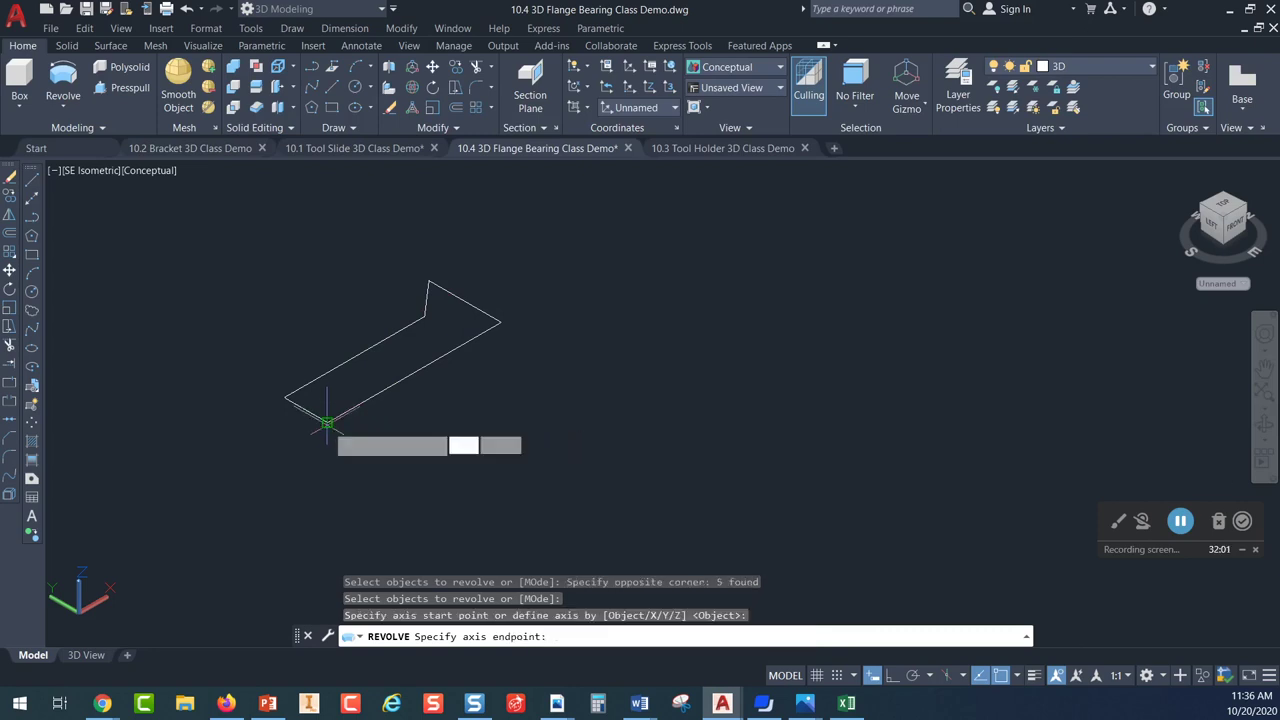
left_click(500, 323)
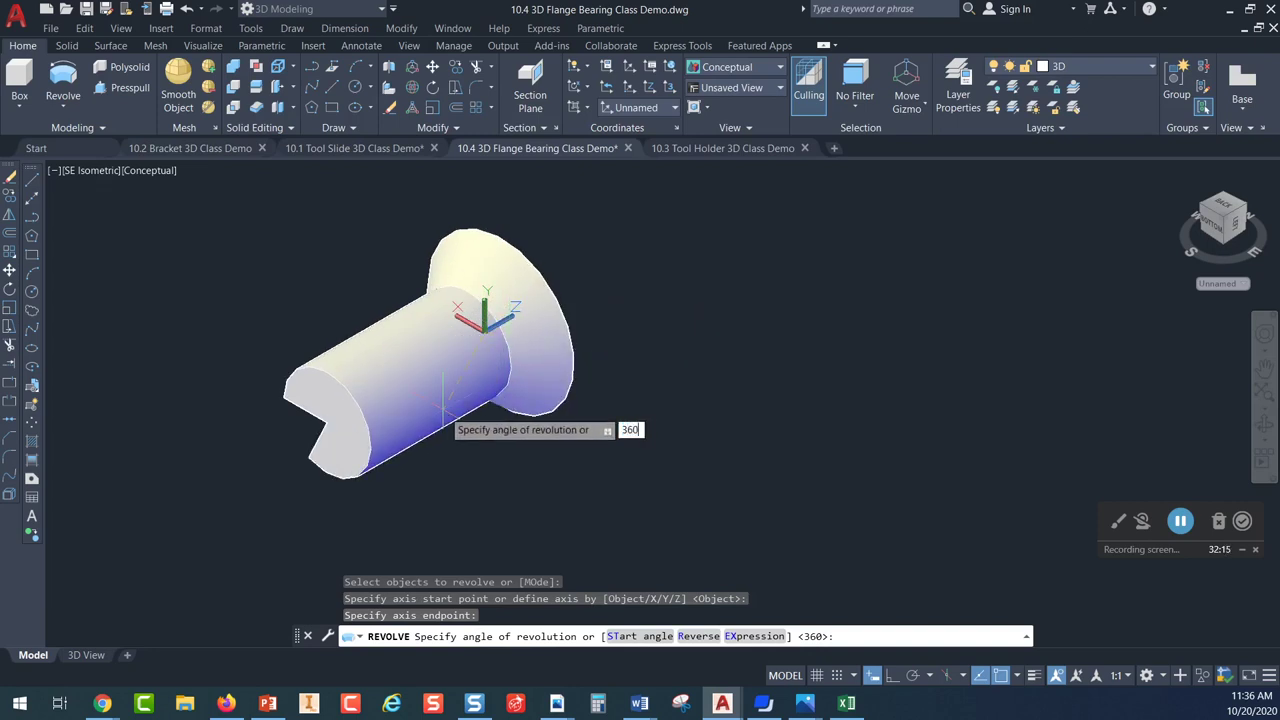
type("0")
key("Return")
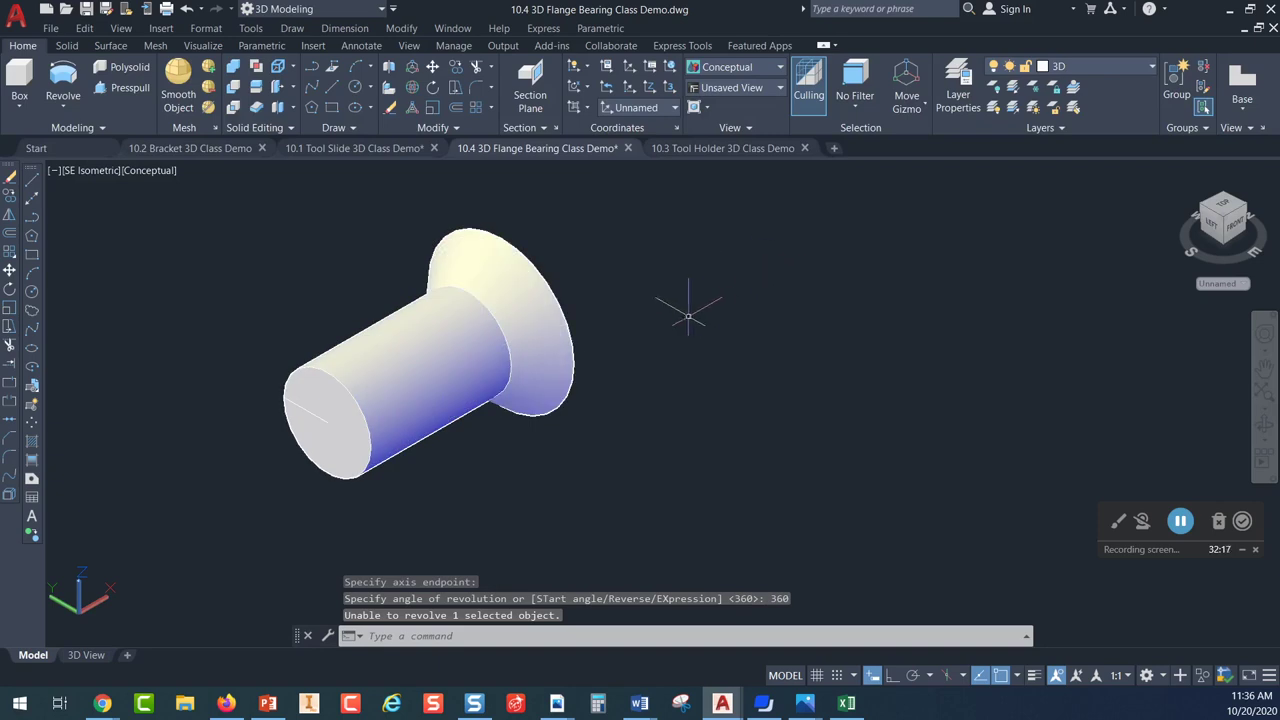
scroll(684, 320, "up", 2)
scroll(682, 318, "down", 2)
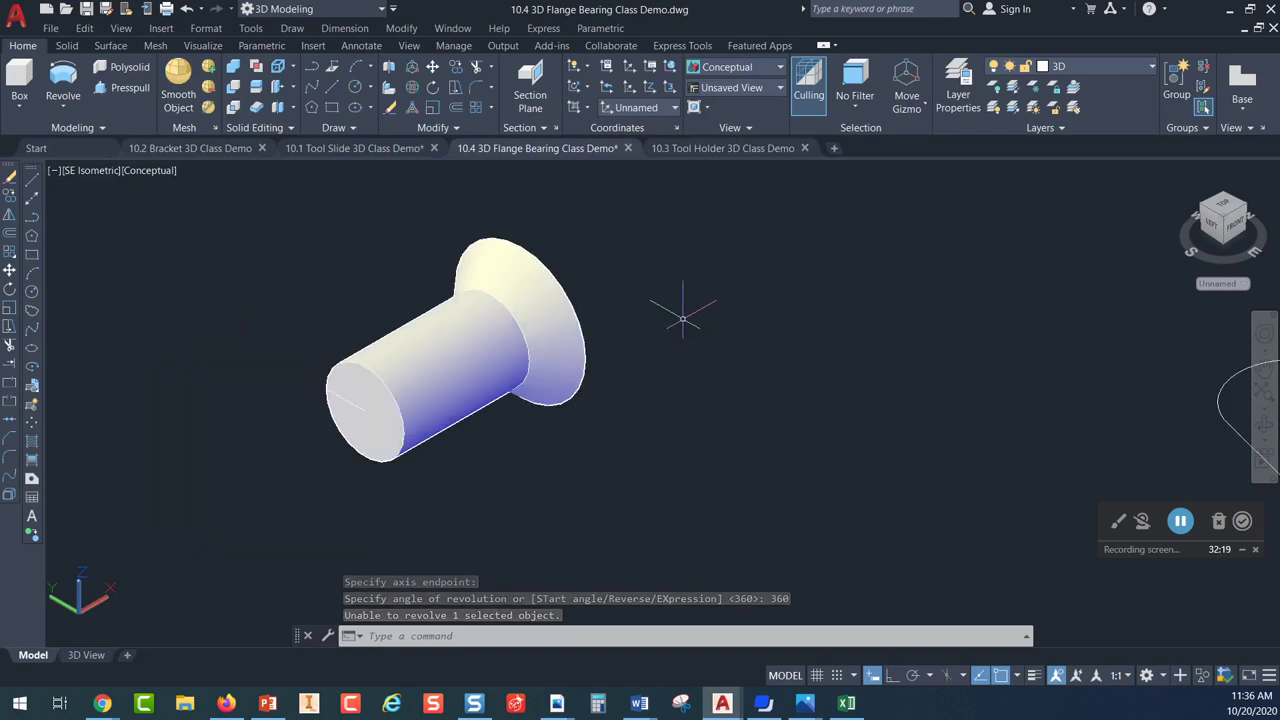
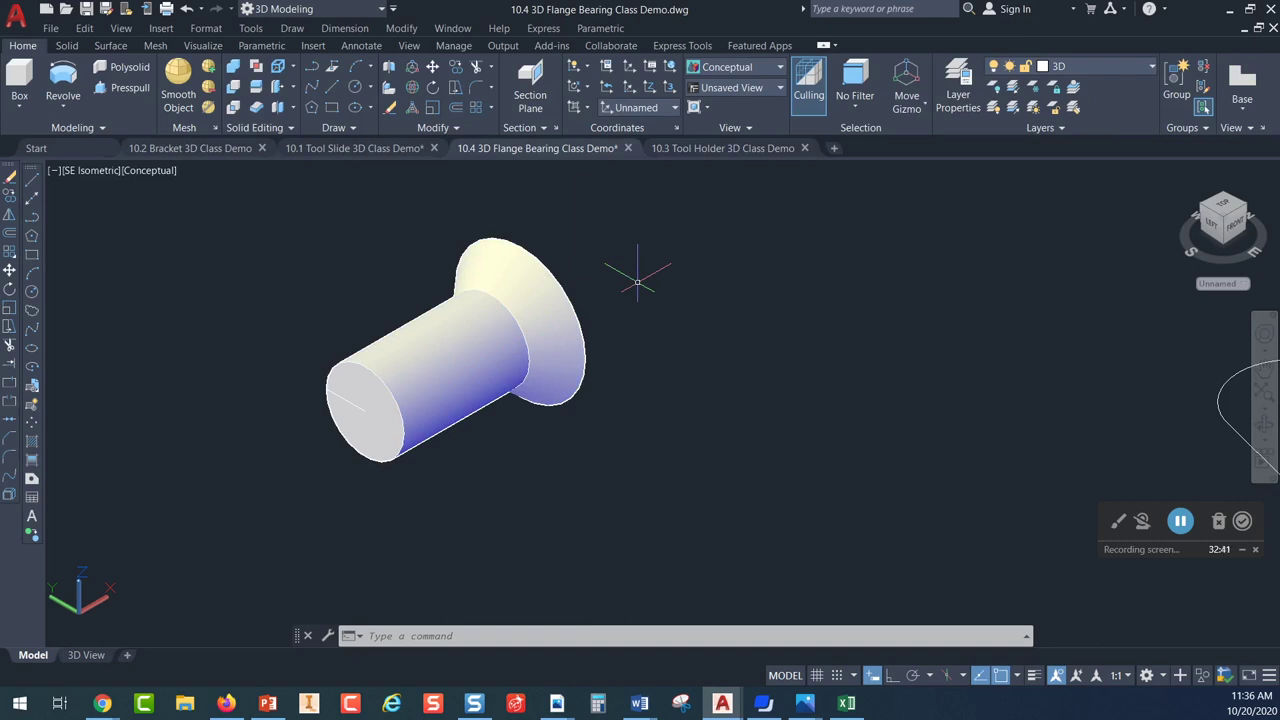
Undo the revolve to restore the flat half profile
scroll(663, 251, "down", 3)
middle_click_drag(666, 274, 400, 310)
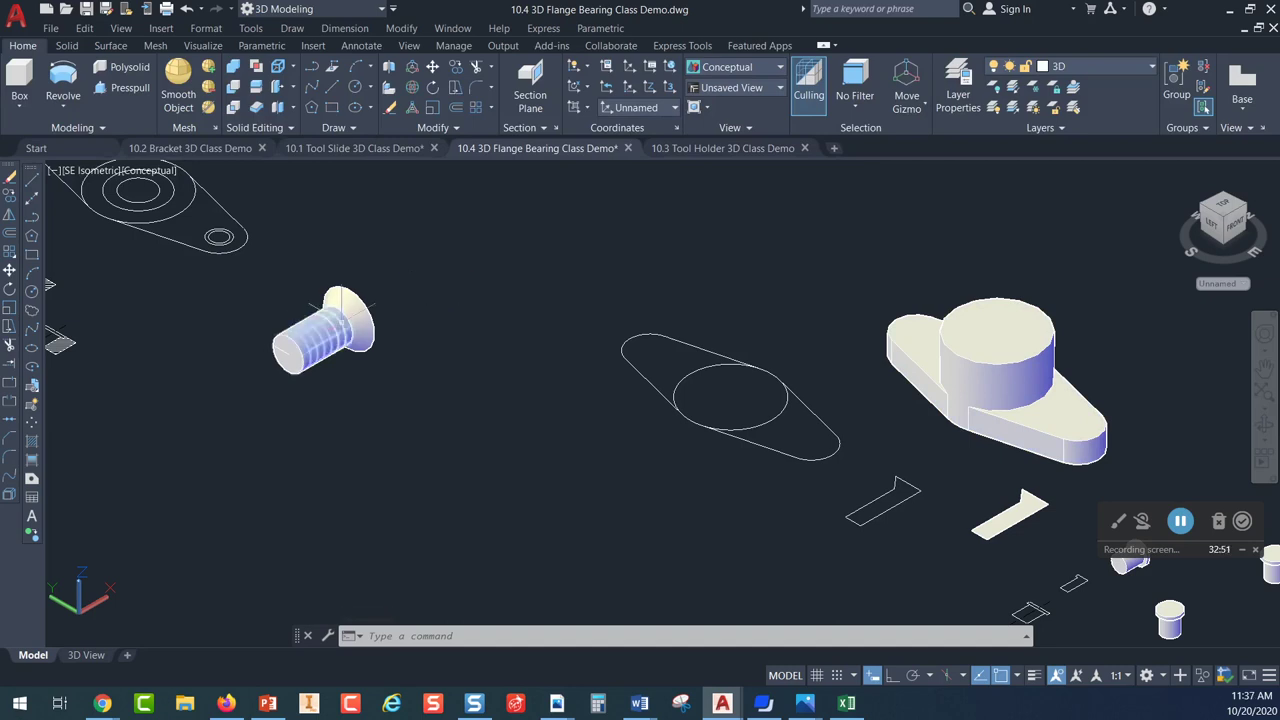
scroll(341, 331, "up", 5)
middle_click_drag(340, 331, 398, 298)
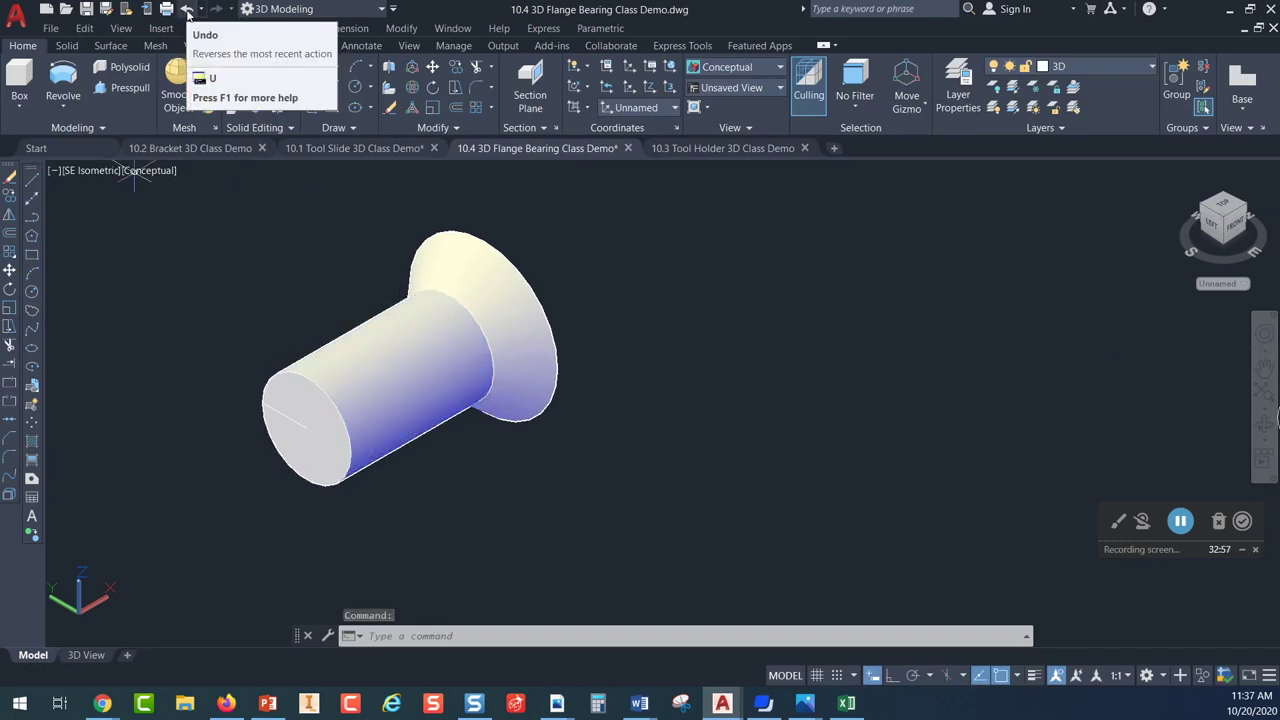
left_click(187, 9)
left_click(187, 9)
left_click(187, 9)
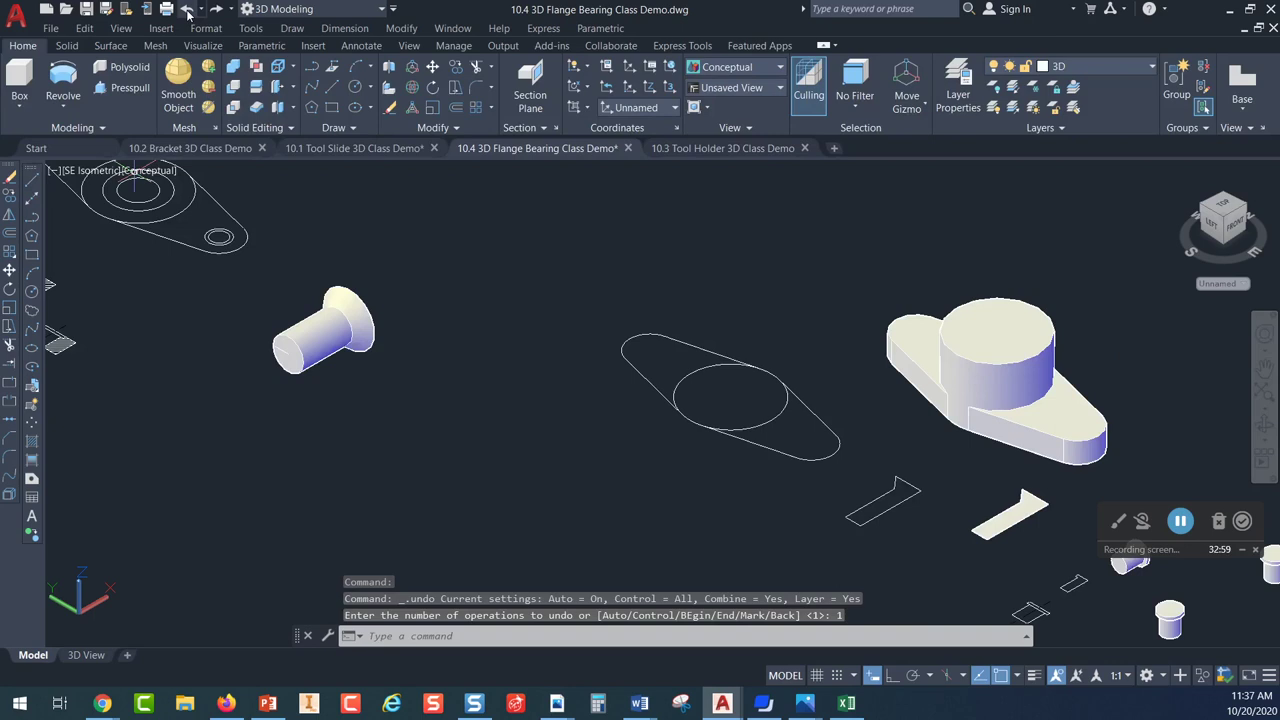
left_click(187, 9)
left_click(187, 9)
left_click(187, 9)
left_click(187, 9)
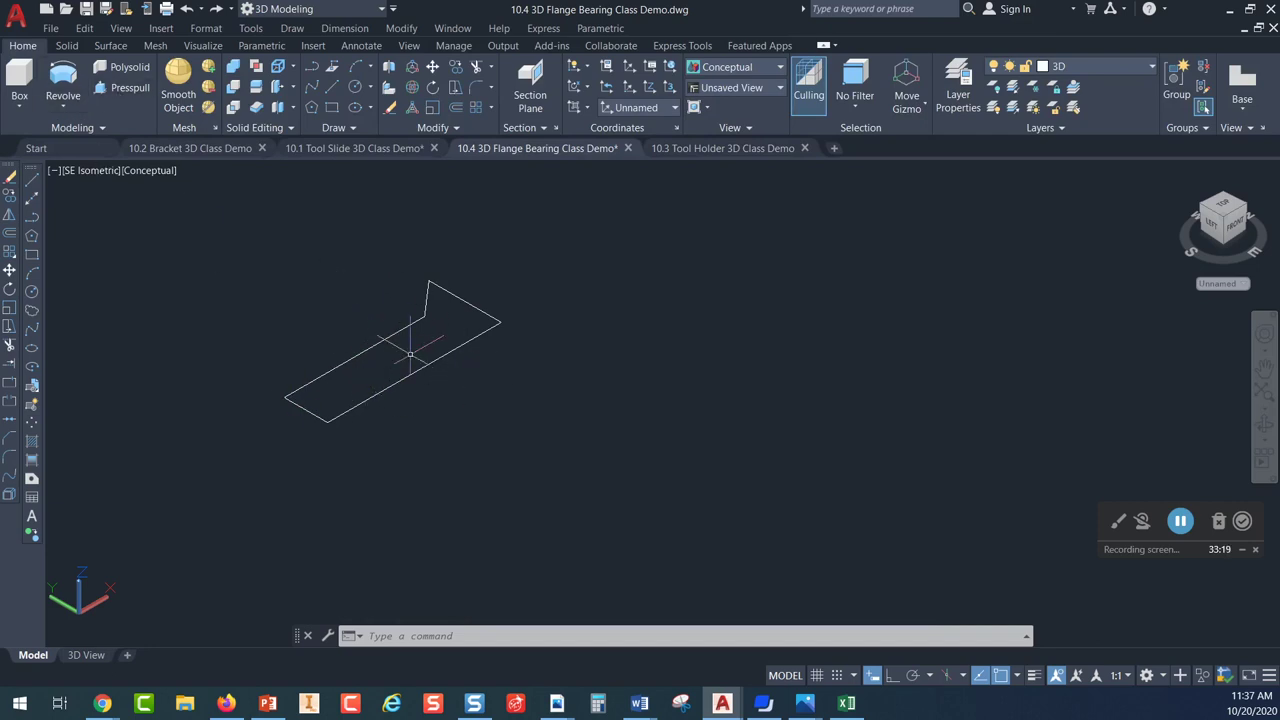
Convert the five lines of the closed half profile into a single region
left_click(354, 128)
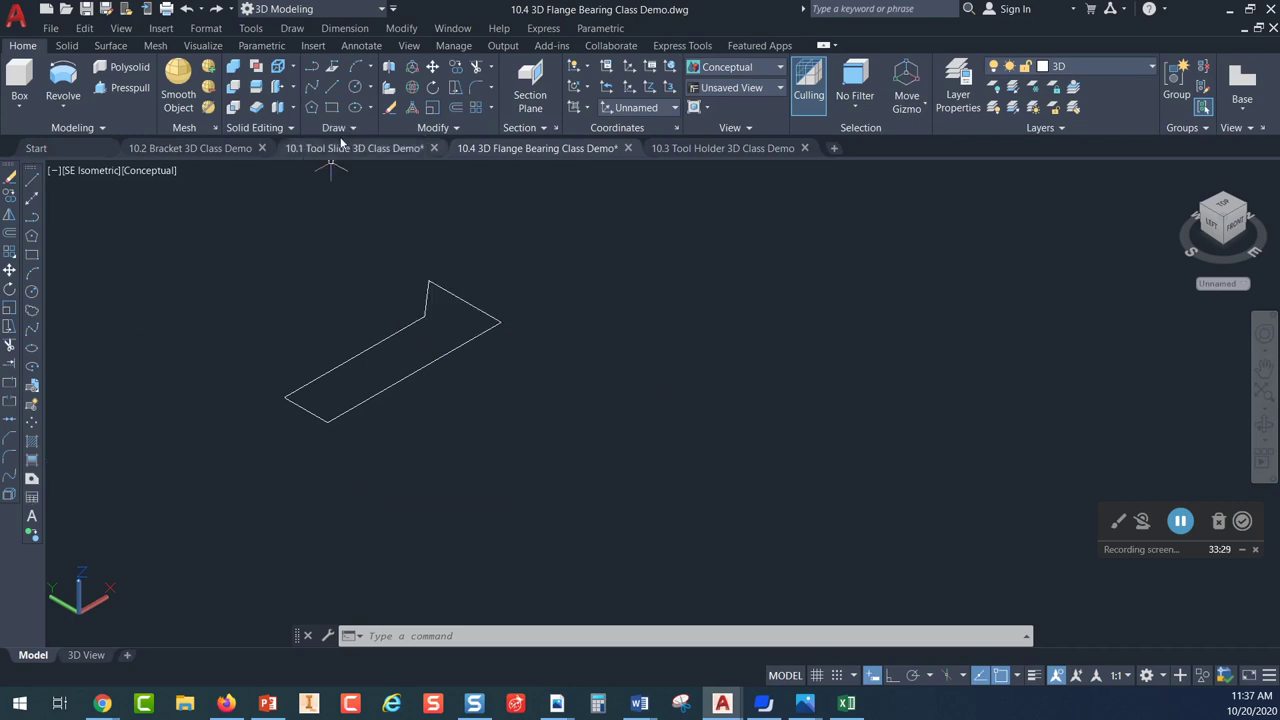
left_click(356, 126)
left_click(374, 169)
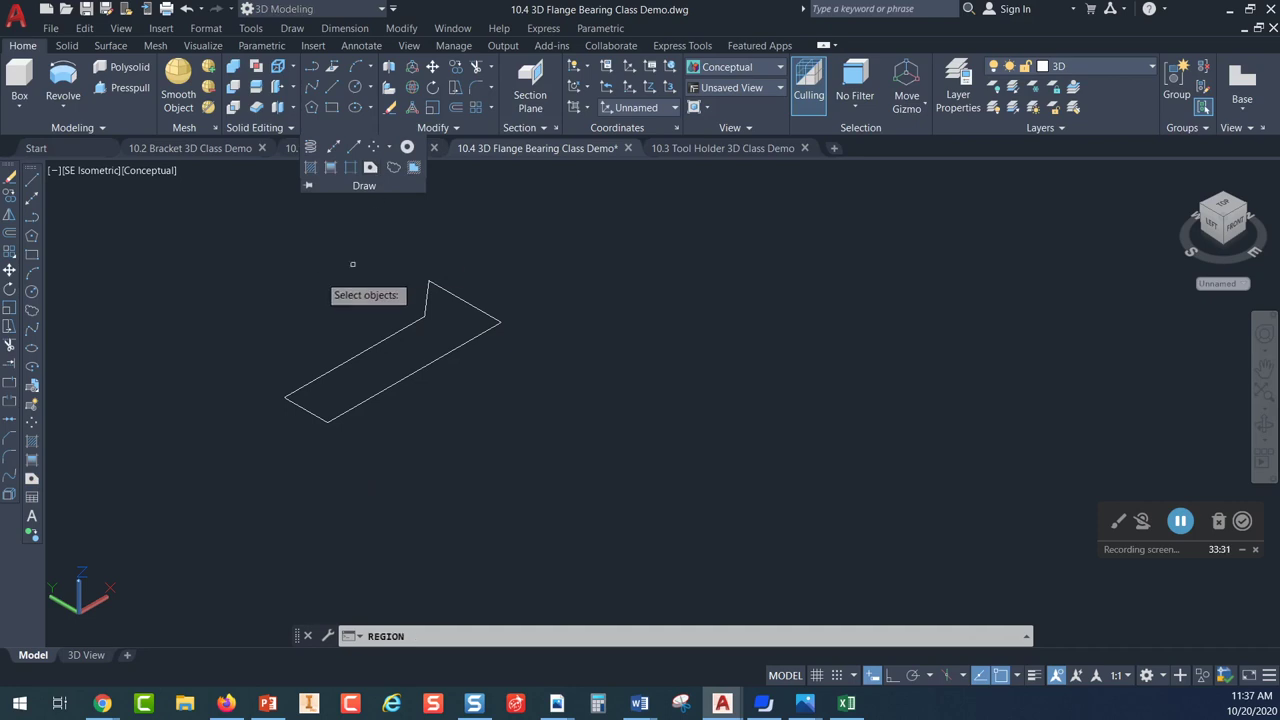
left_click(226, 216)
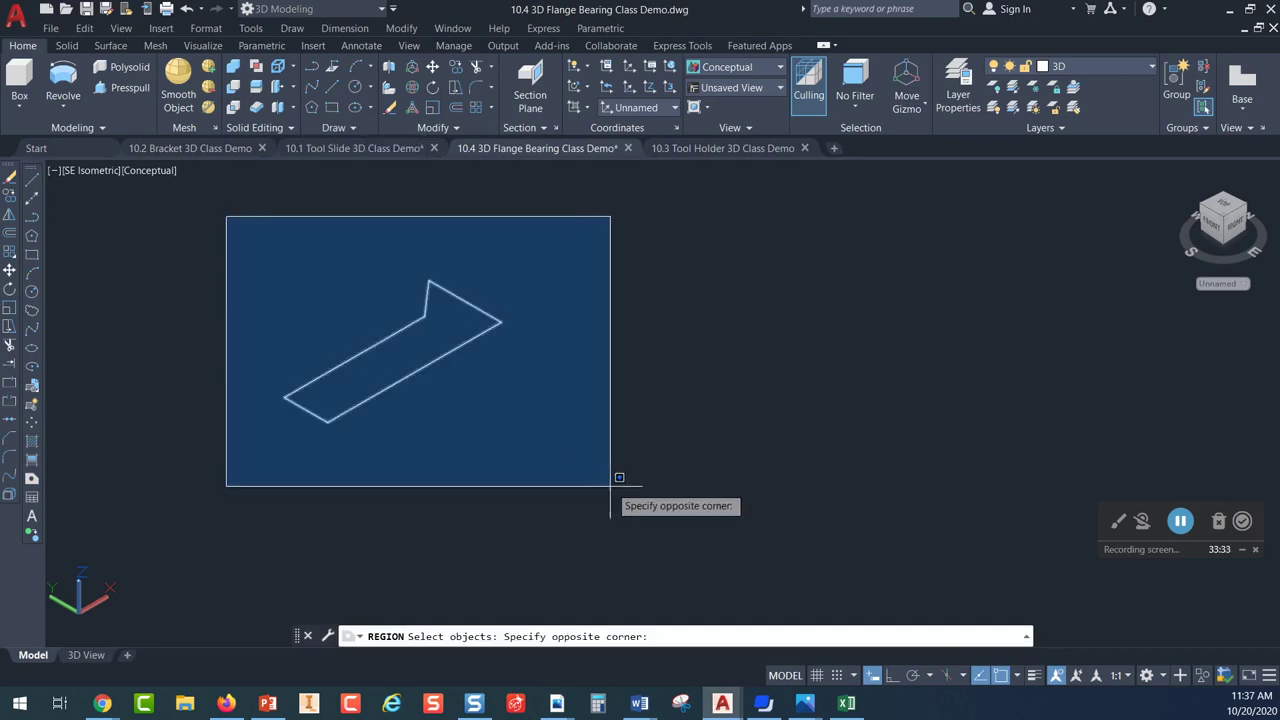
left_click(541, 445)
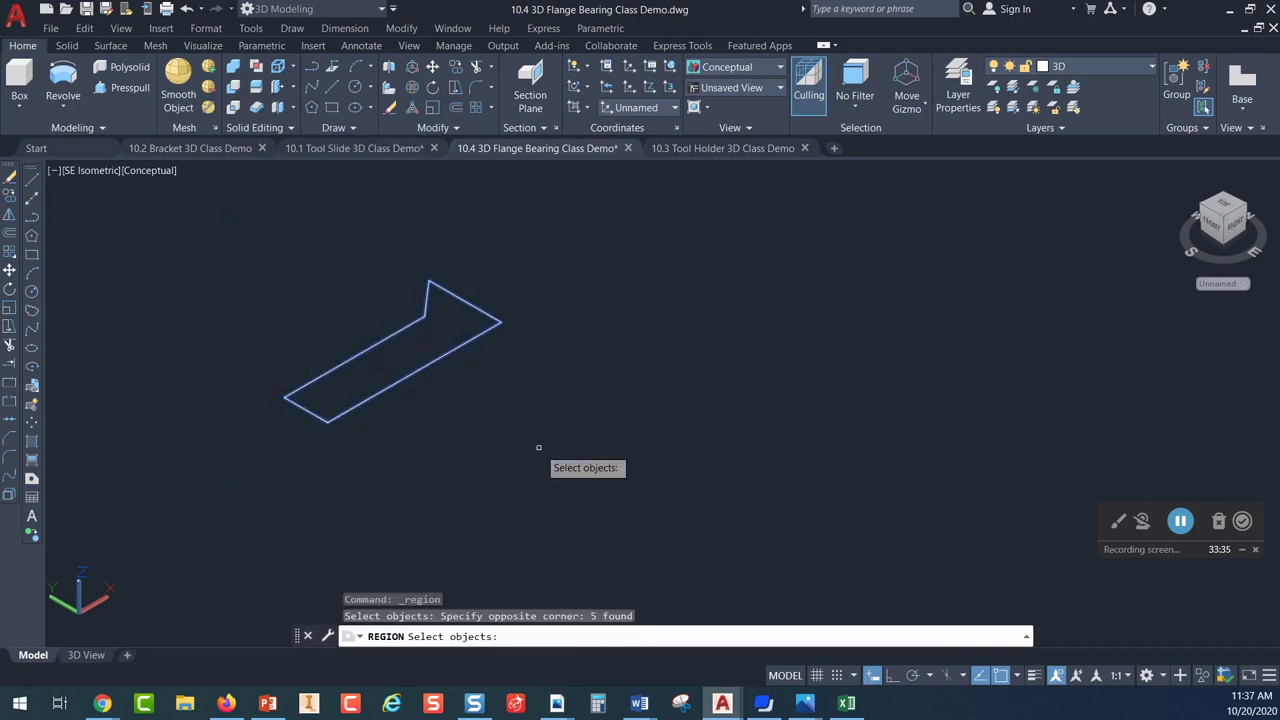
key("Return")
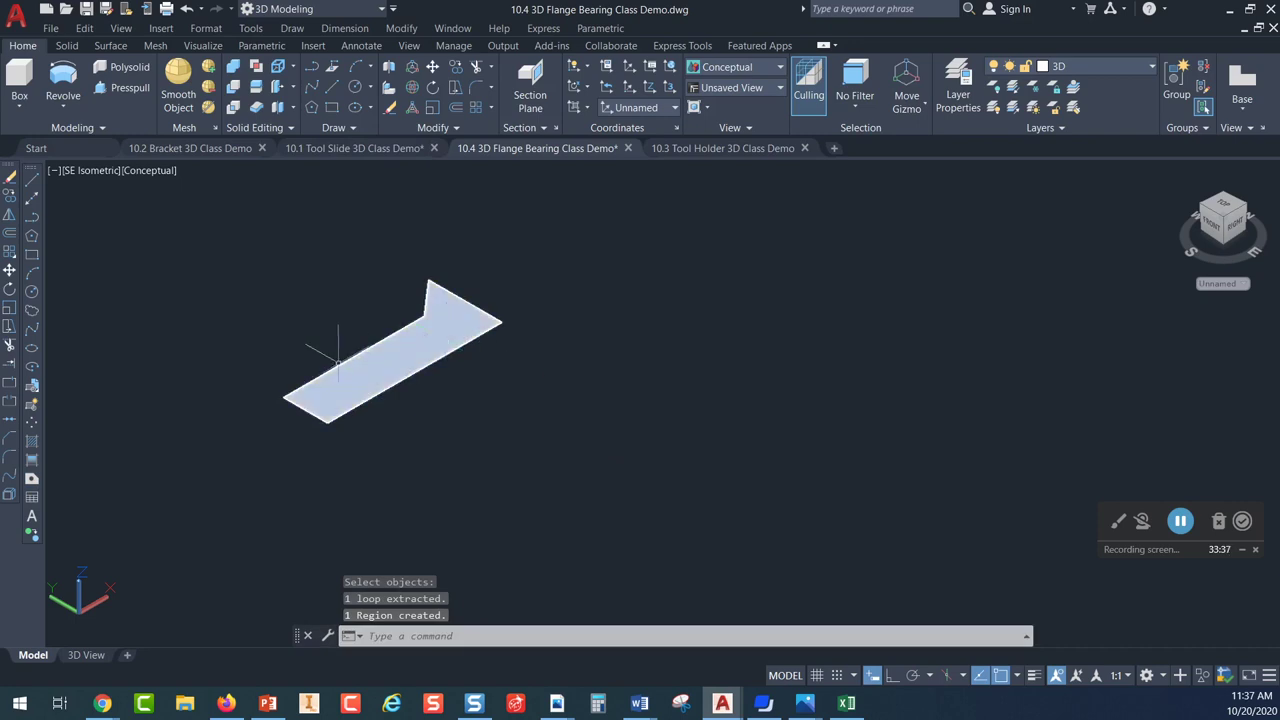
Undo the region so the half profile is separate lines again
scroll(433, 343, "up", 1)
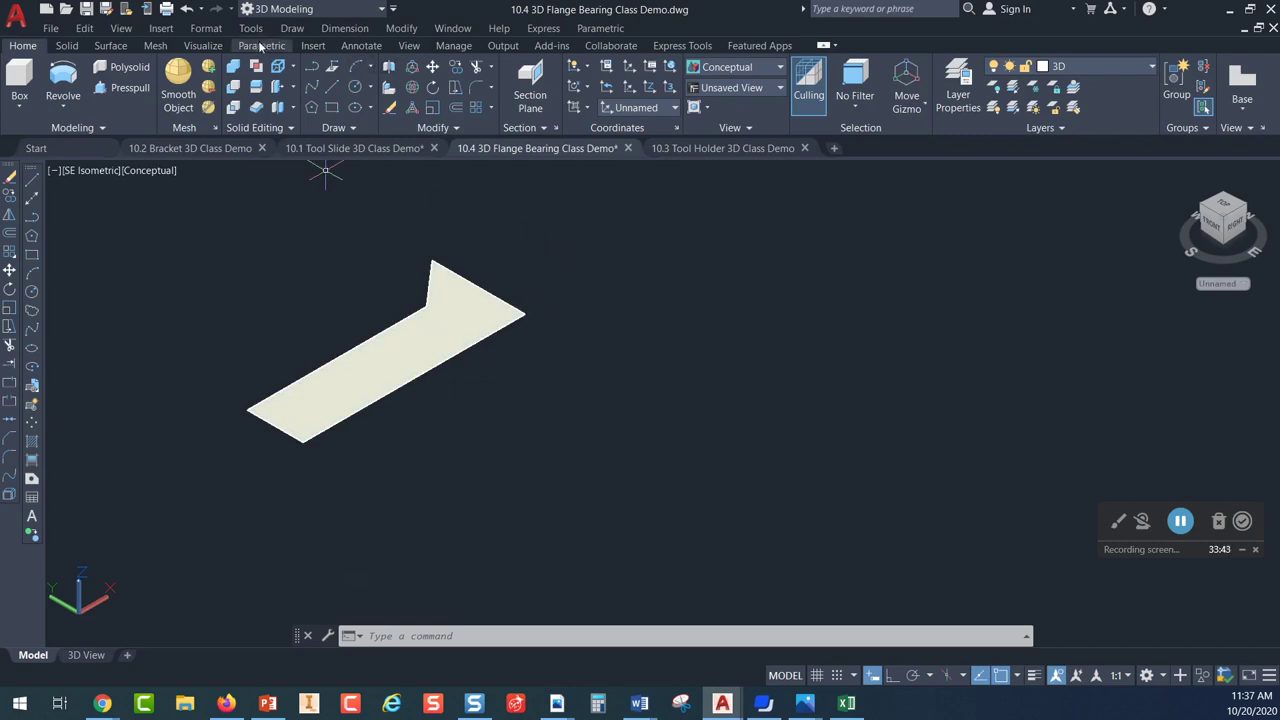
left_click(187, 9)
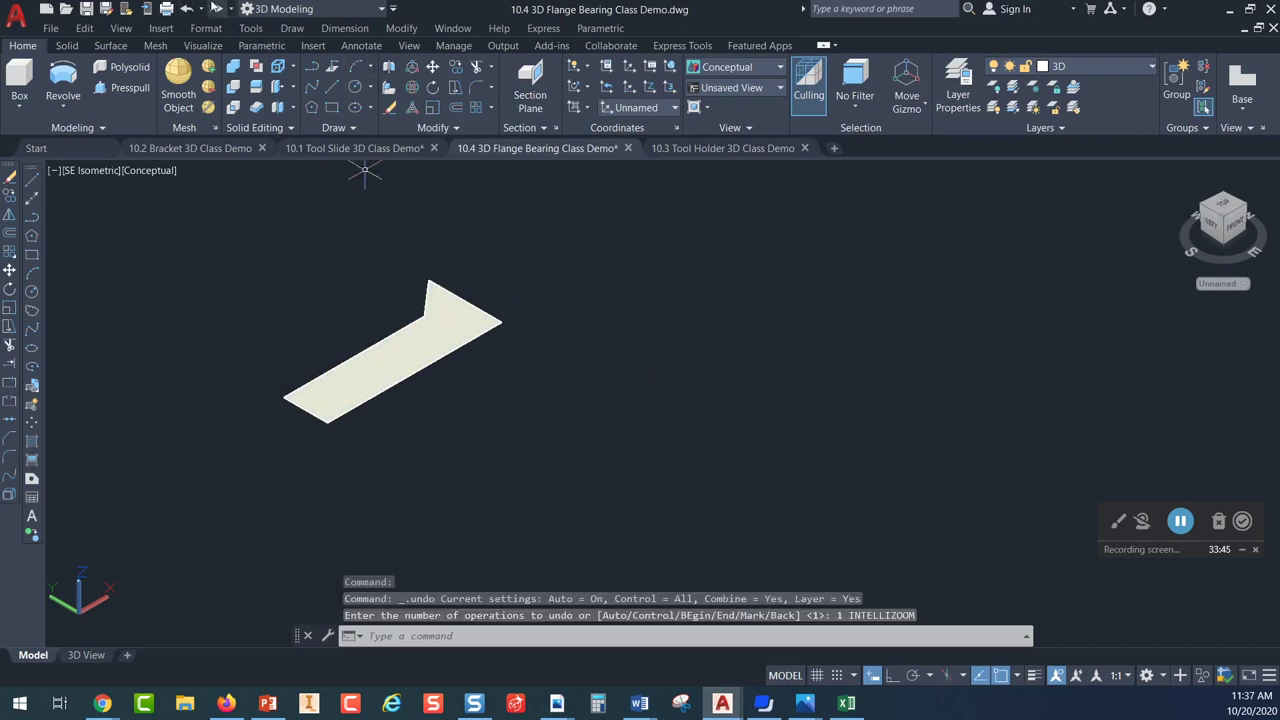
left_click(187, 9)
Stretch the flared-end endpoint of the long centre edge away from its corner to open the profile
scroll(500, 343, "up", 3)
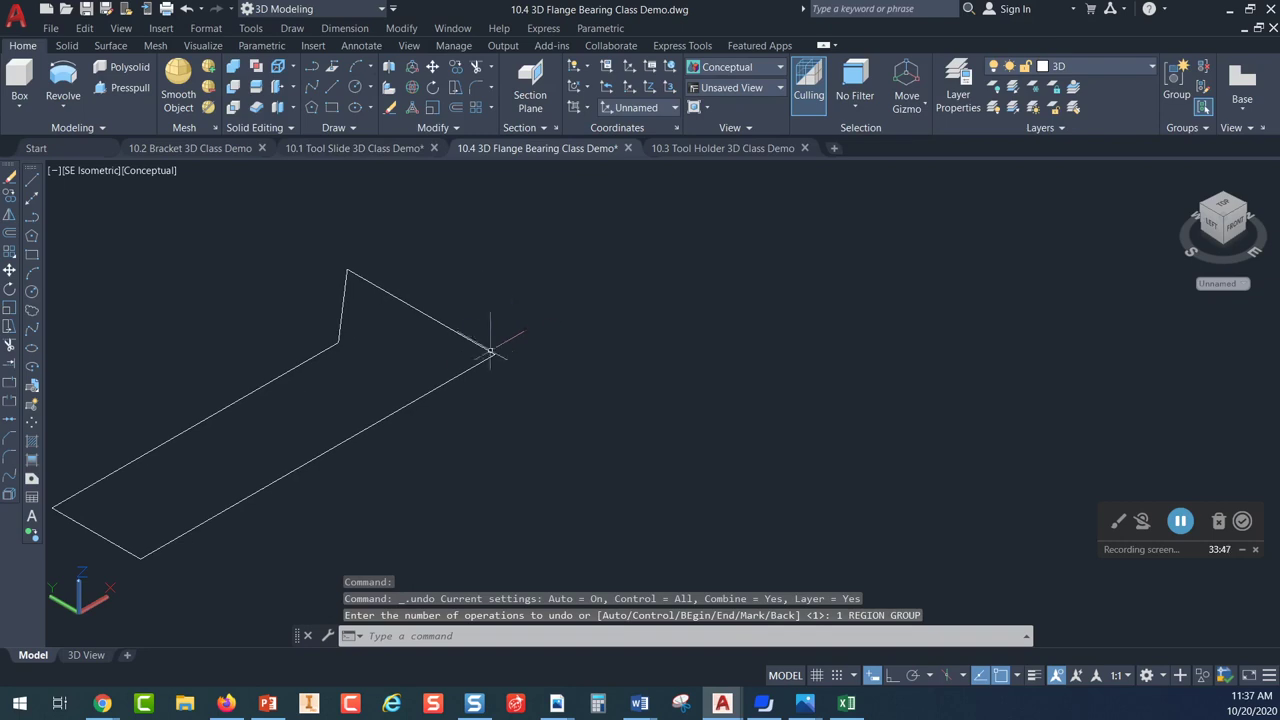
left_click(462, 373)
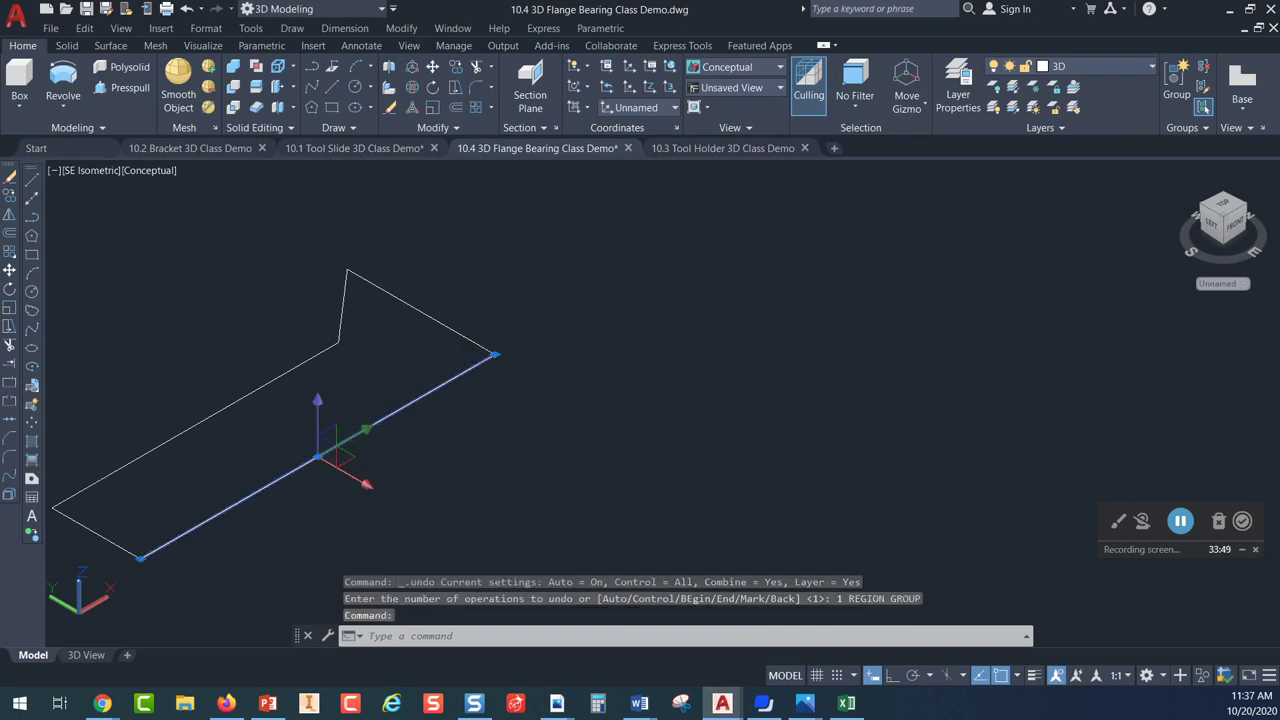
left_click(494, 354)
left_click(513, 395)
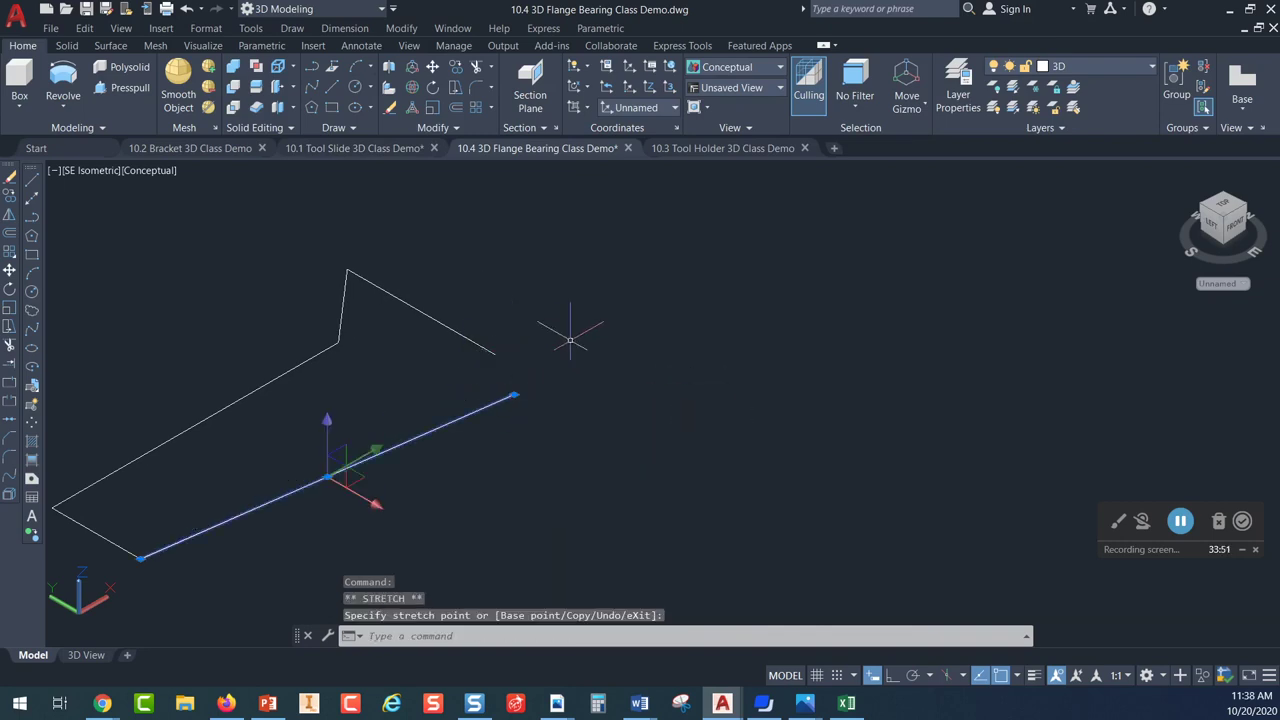
scroll(568, 341, "down", 2)
key("Escape")
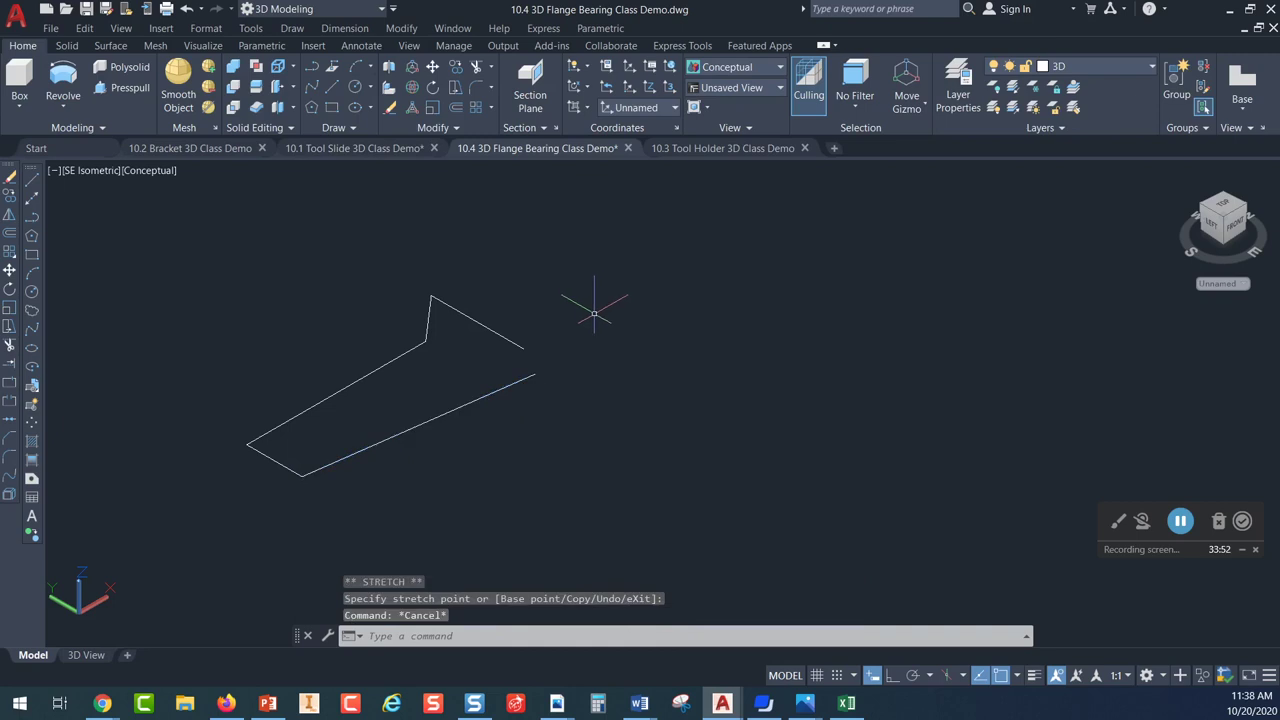
Try to create a region from the five lines of the open profile
left_click(350, 129)
left_click(381, 172)
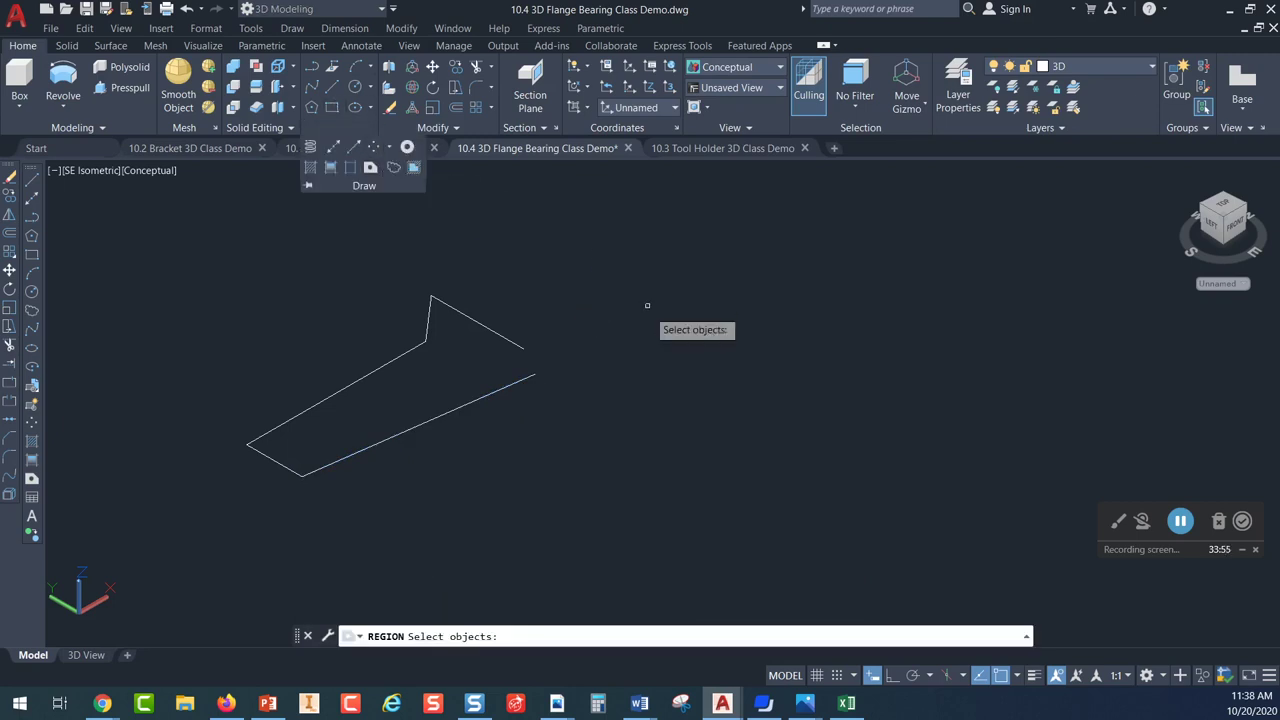
left_click(629, 268)
left_click(187, 545)
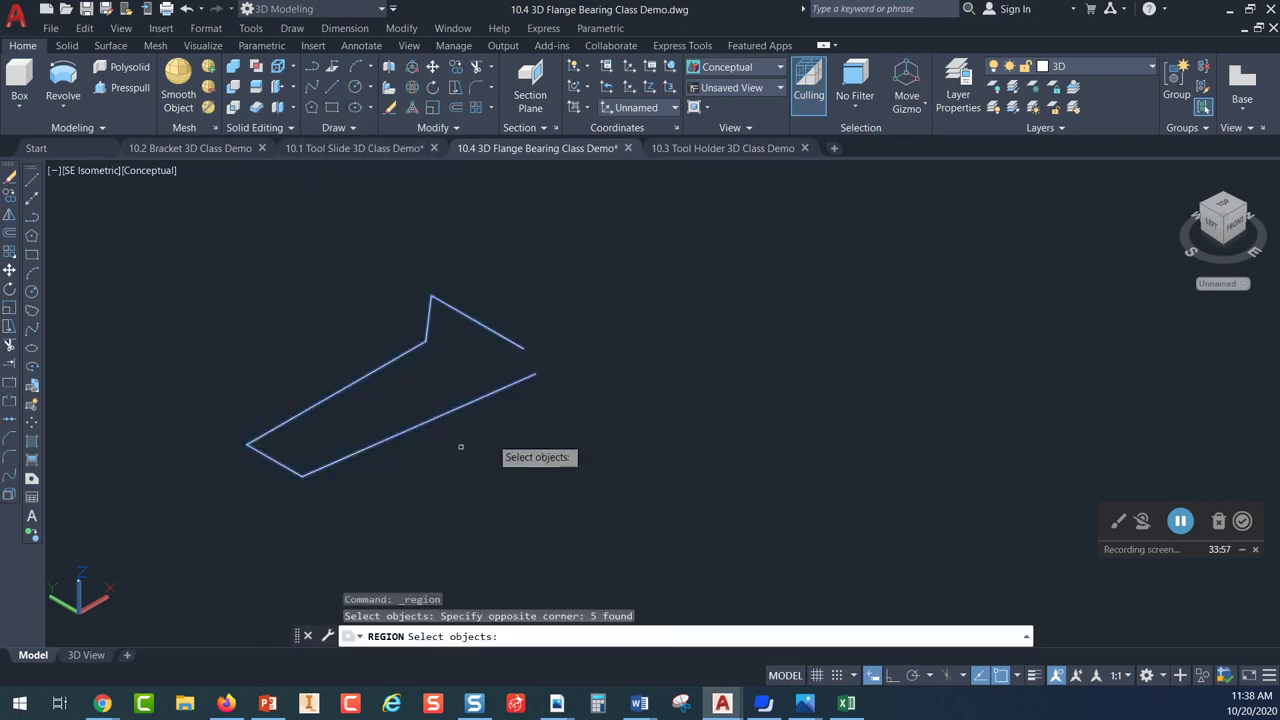
key("Return")
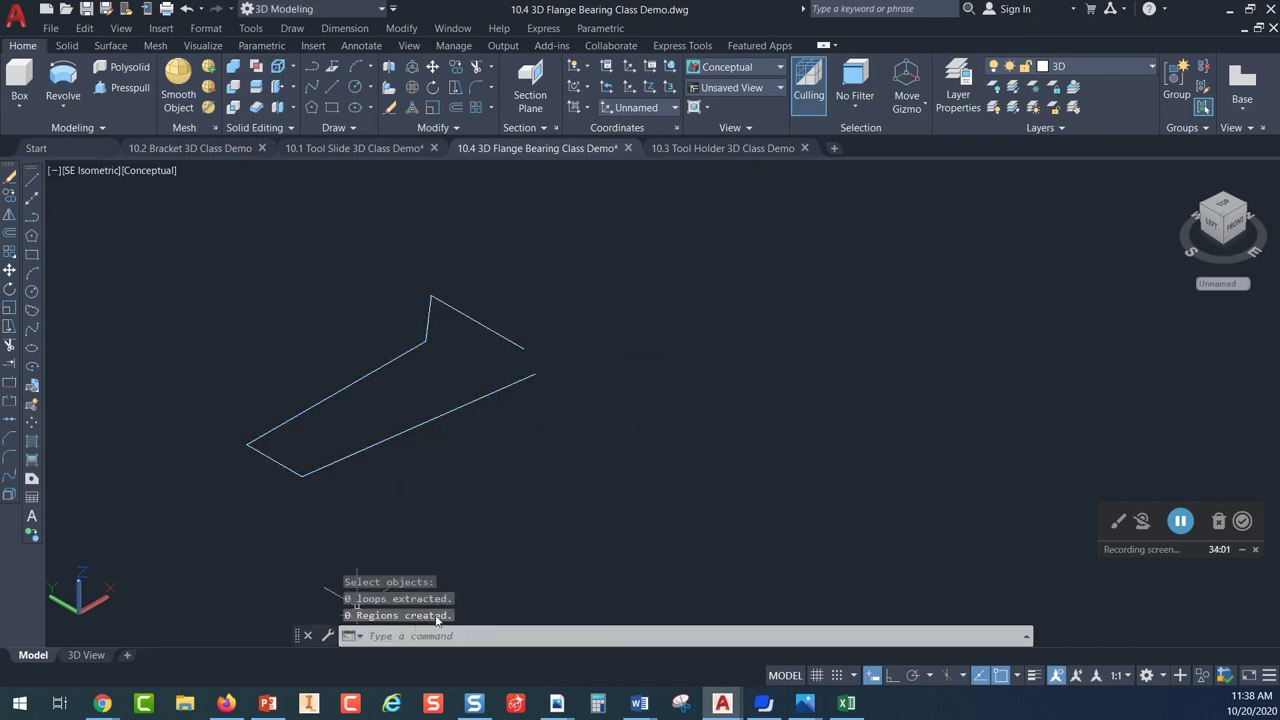
Stretch the loose end of the long centre edge back onto the flared end line's endpoint to close the profile
scroll(457, 320, "up", 3)
middle_click_drag(480, 337, 609, 283)
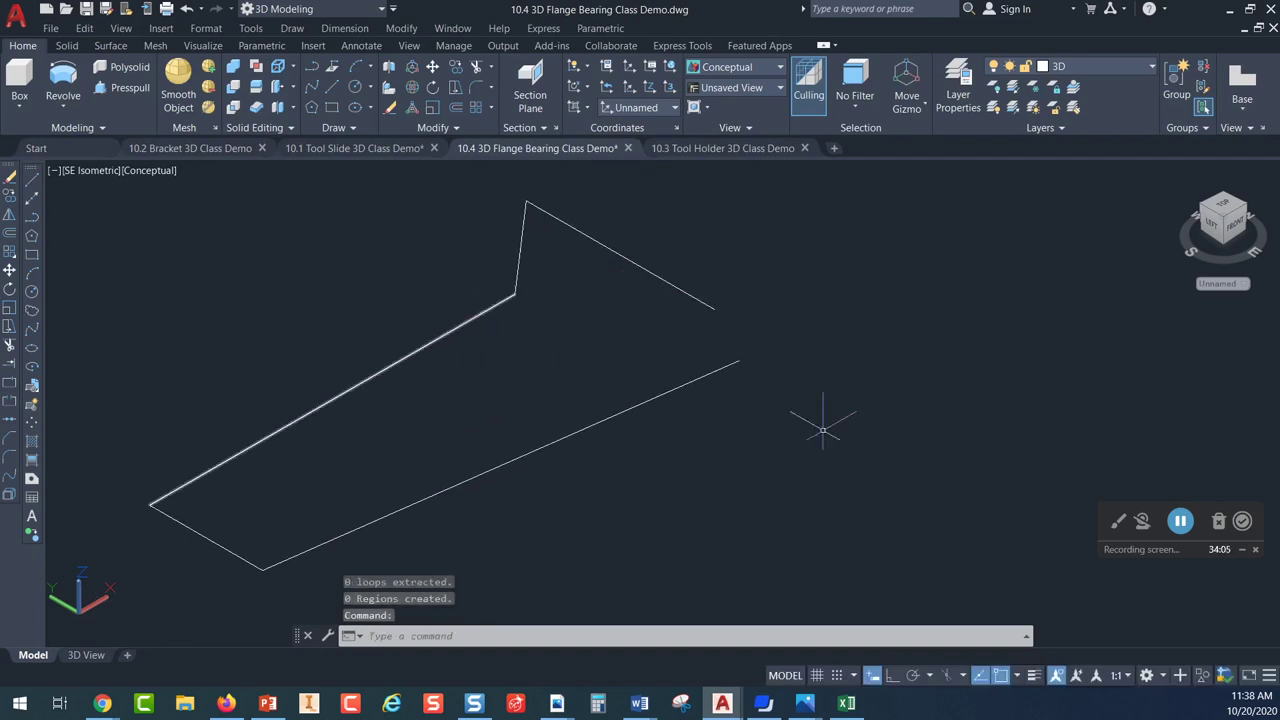
left_click(696, 380)
left_click(738, 360)
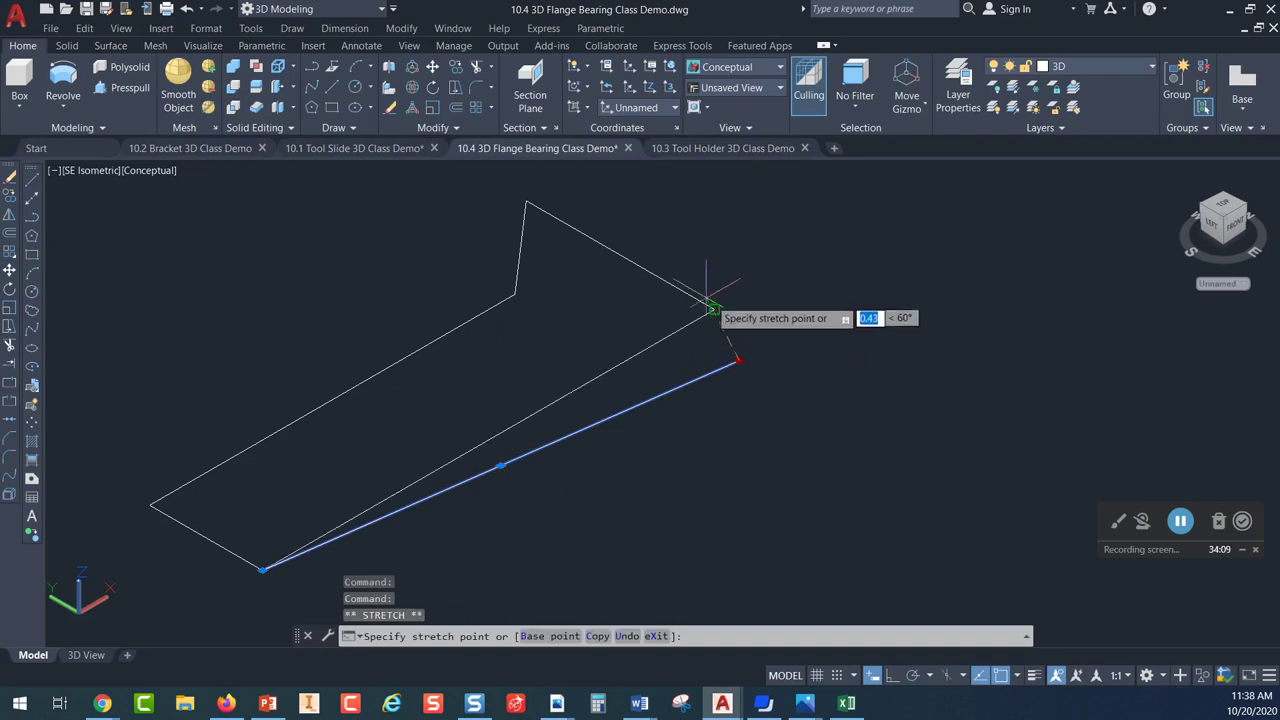
left_click(714, 308)
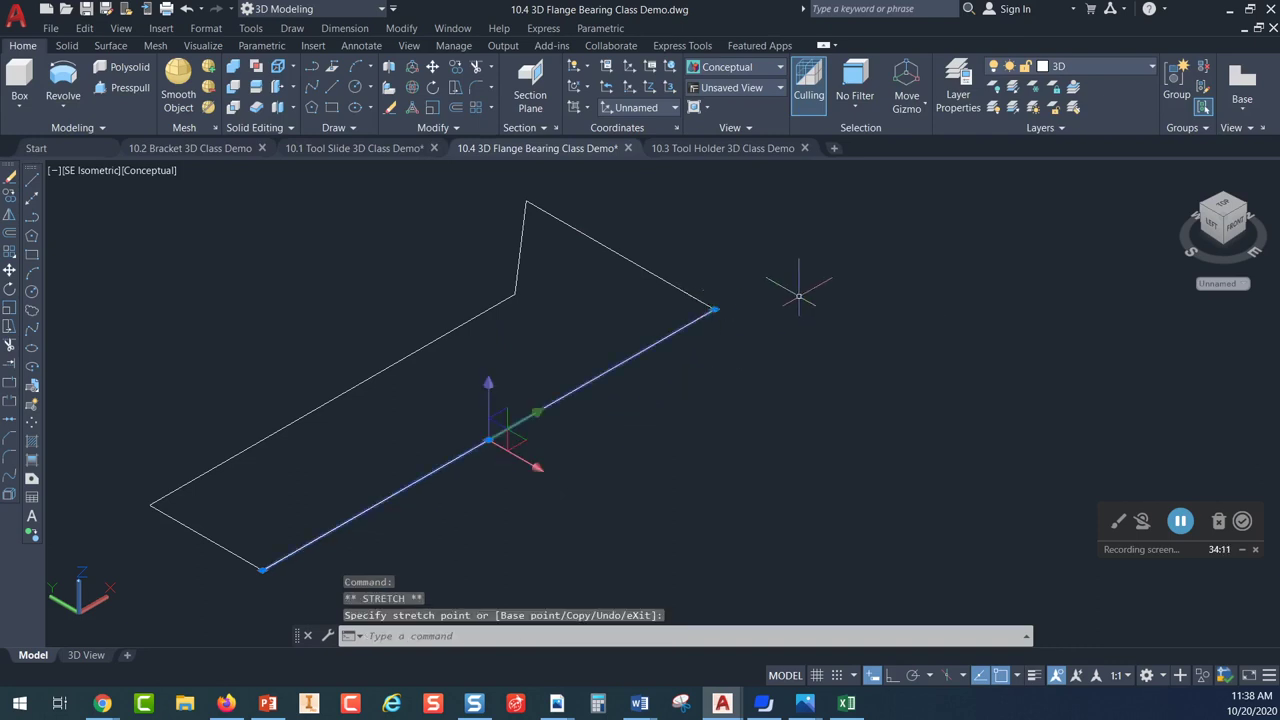
key("Escape")
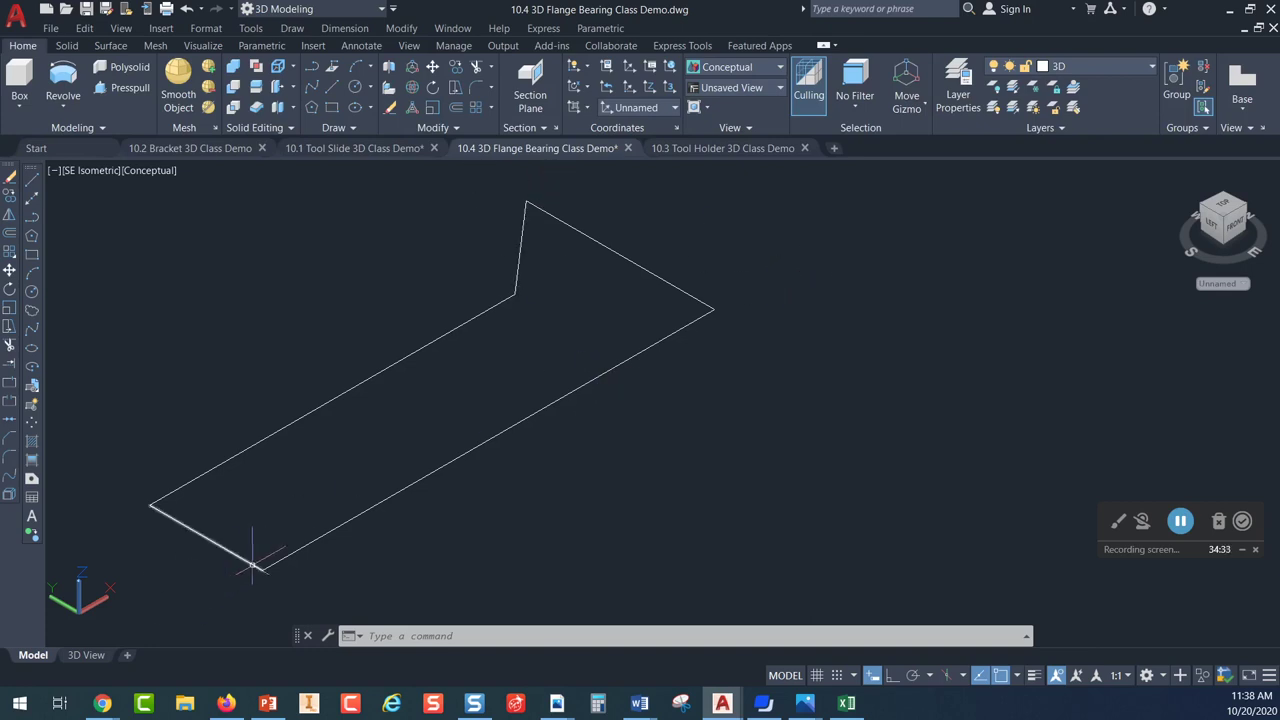
Fillet the corner between the short base edge and the long centre edge with a radius of 0
scroll(266, 570, "up", 3)
scroll(257, 549, "down", 1)
scroll(300, 460, "down", 2)
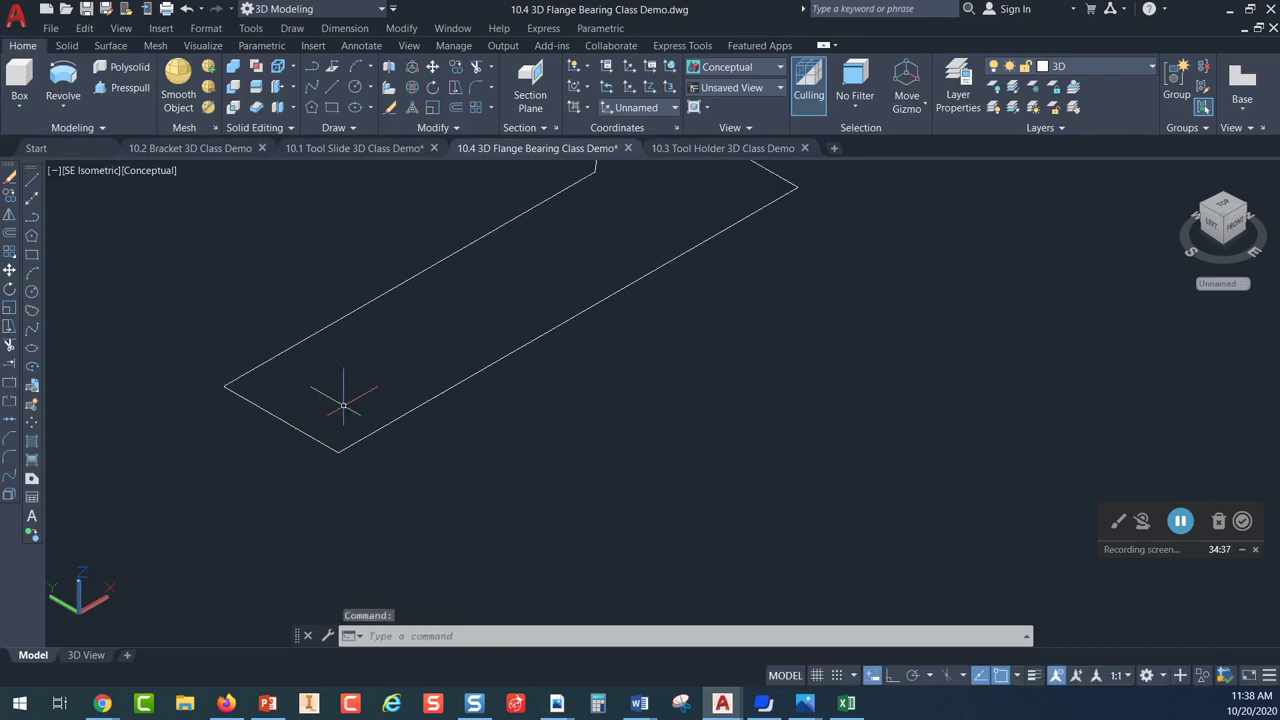
middle_click_drag(395, 405, 374, 457)
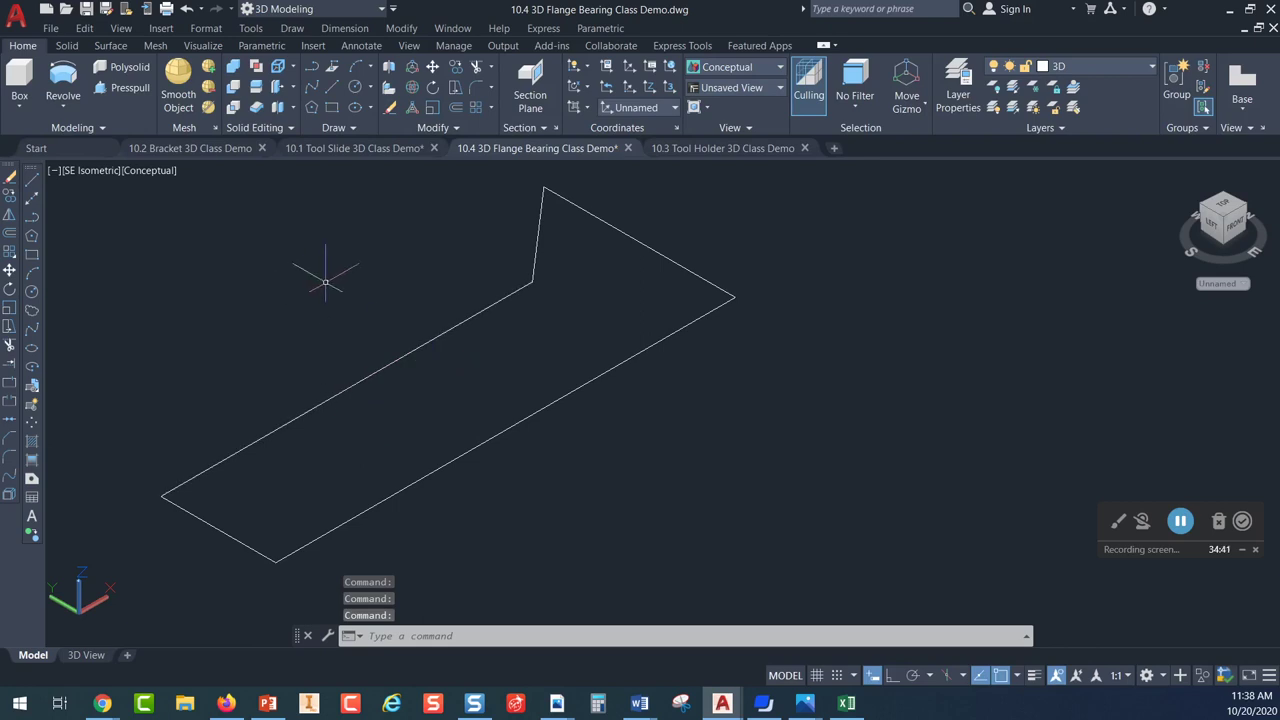
left_click(478, 90)
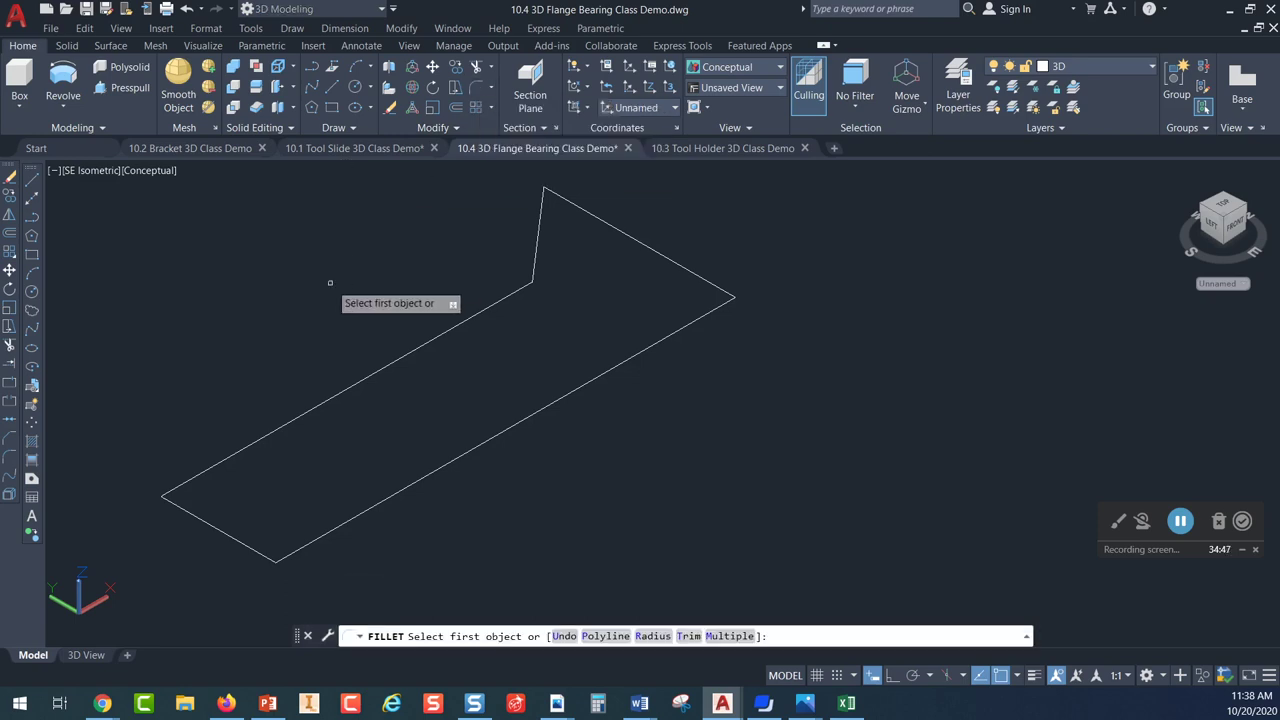
left_click(653, 636)
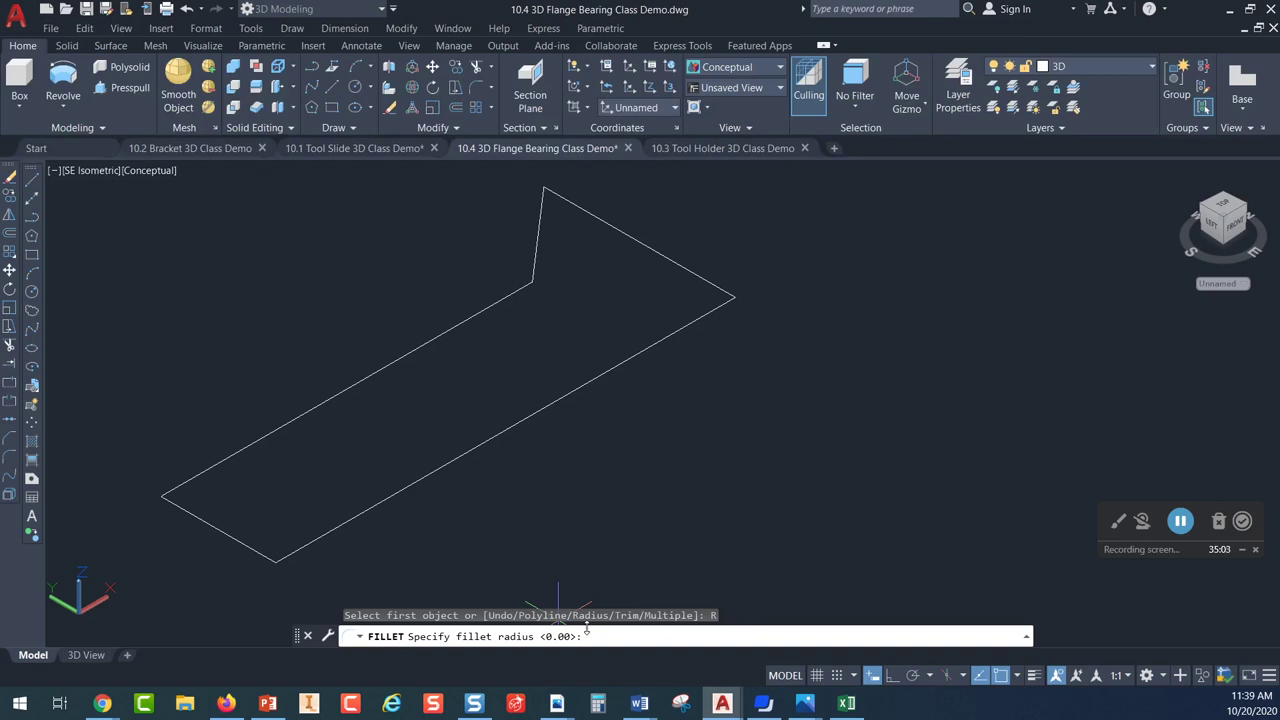
key("Return")
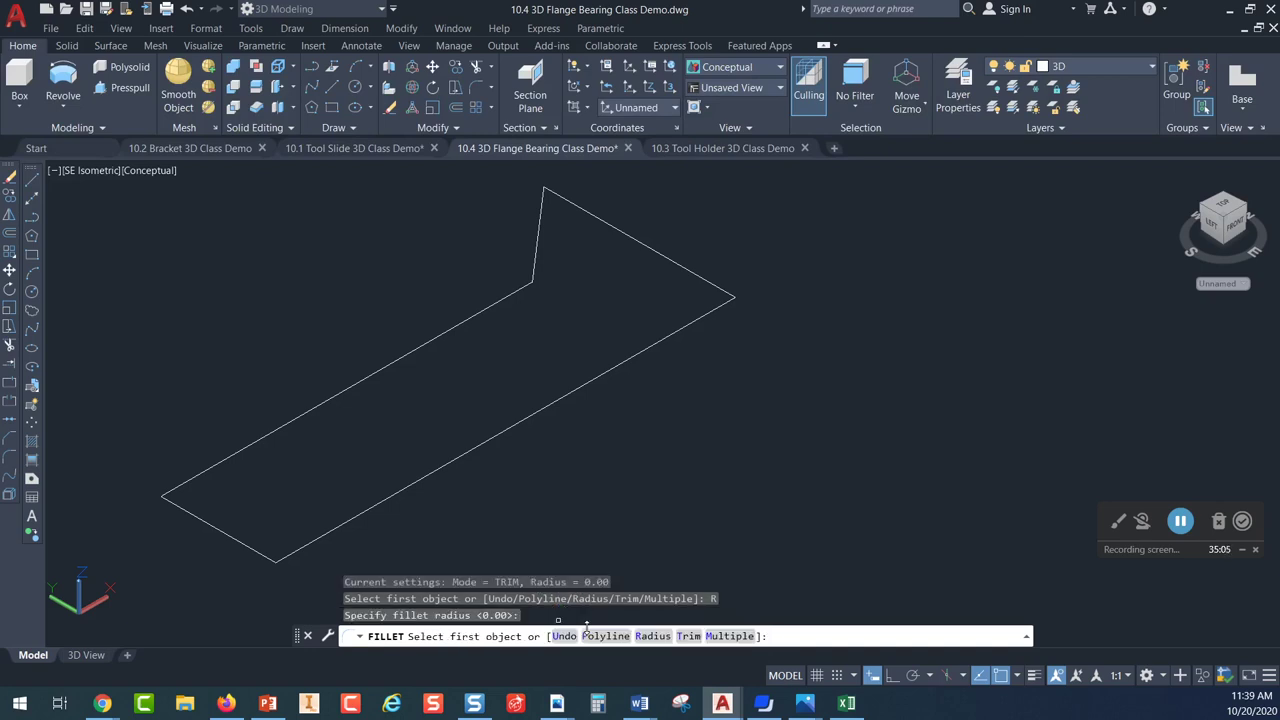
left_click(245, 545)
left_click(307, 545)
scroll(307, 545, "up", 4)
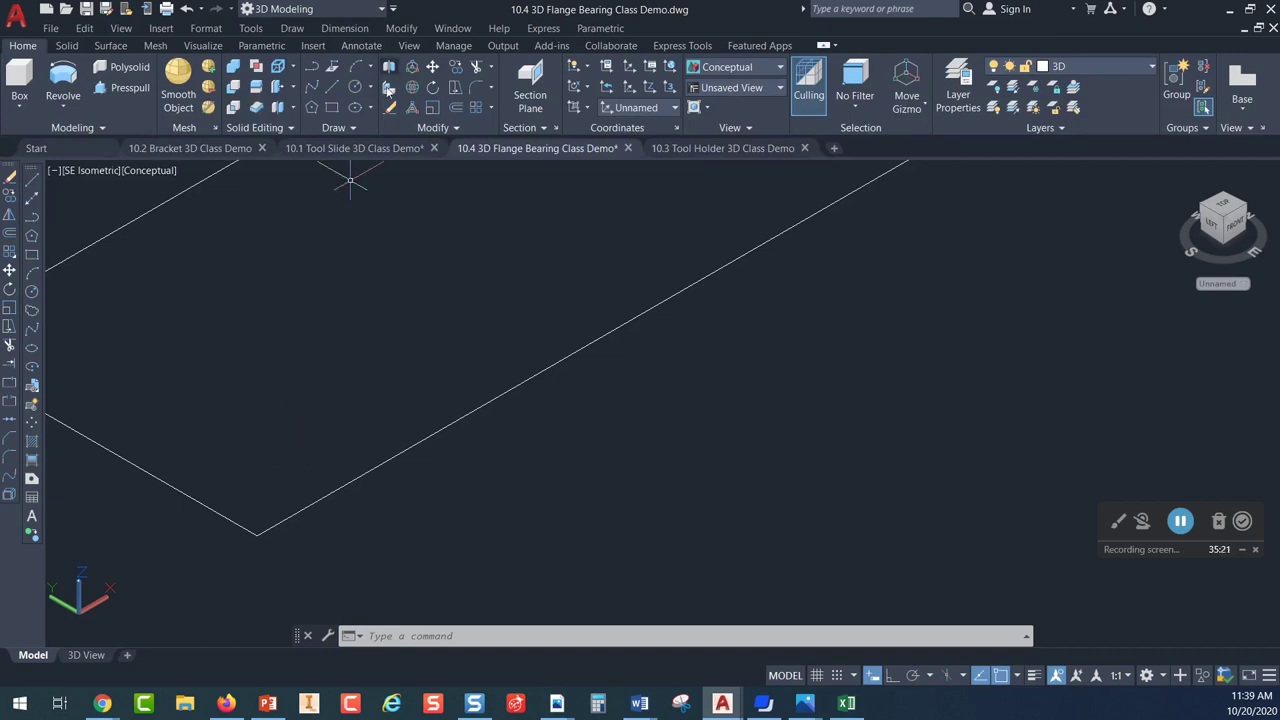
left_click(476, 88)
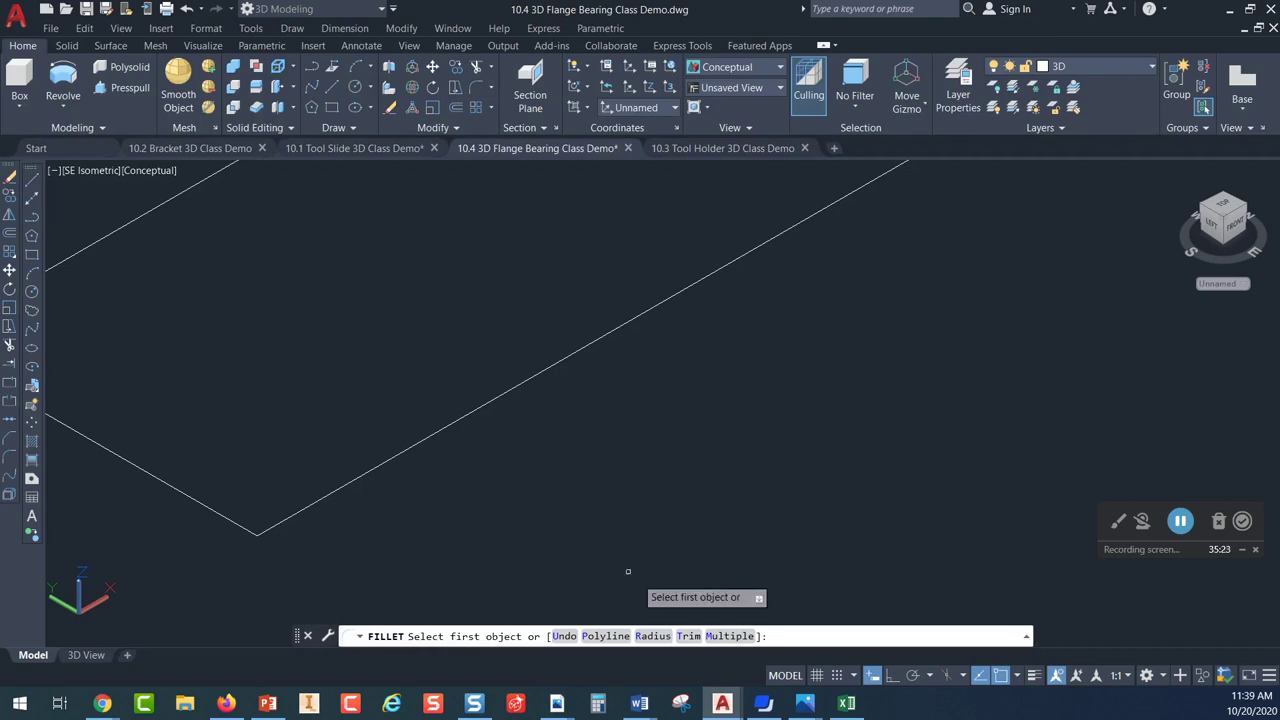
left_click(733, 637)
left_click(660, 636)
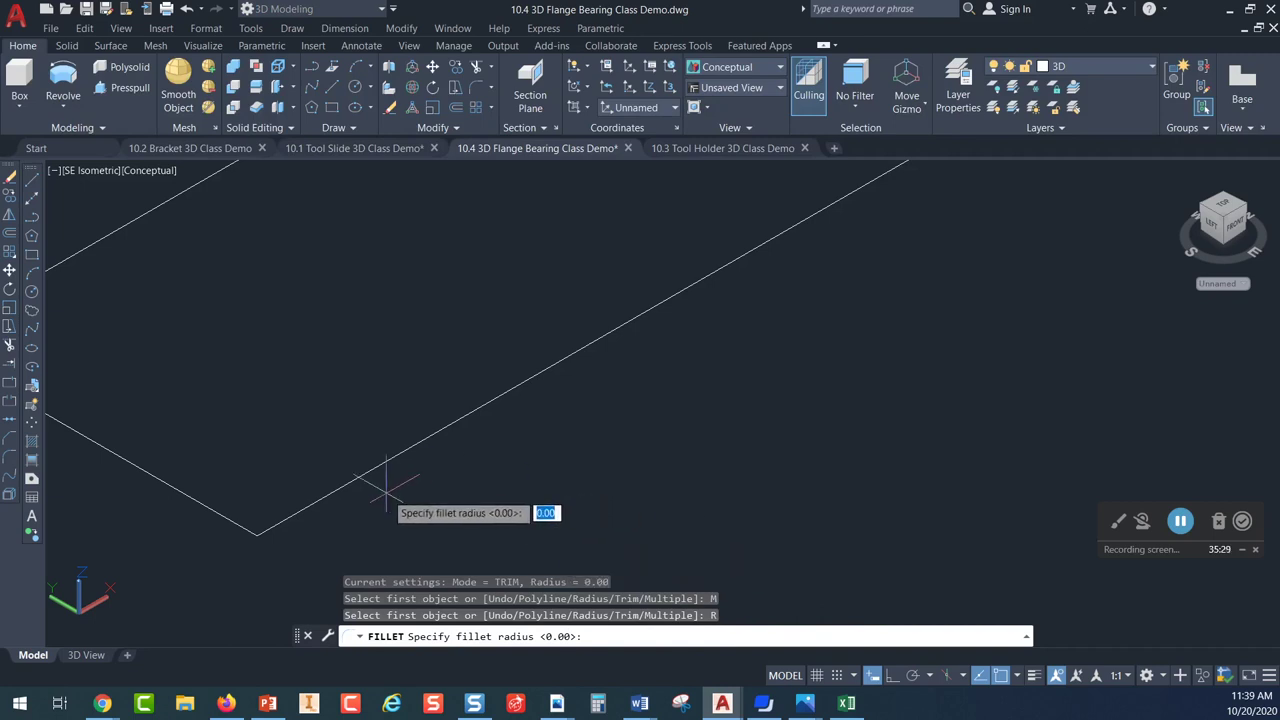
scroll(329, 497, "down", 3)
middle_click_drag(457, 434, 777, 417, "shift")
scroll(581, 281, "up", 3)
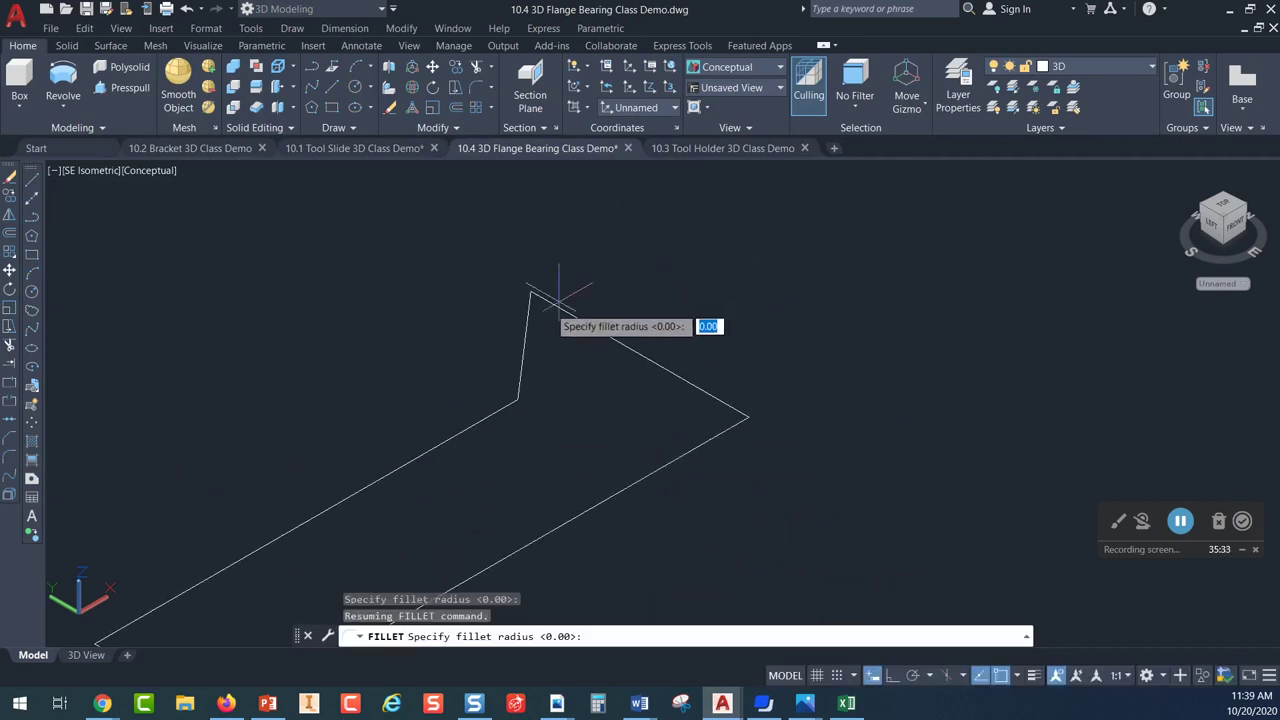
mouse_move(343, 523)
middle_mouse_down()
mouse_move(397, 369)
mouse_move(381, 383)
middle_mouse_up()
scroll(383, 378, "down", 2)
key("Escape")
scroll(472, 380, "up", 2)
scroll(468, 372, "down", 2)
scroll(486, 306, "up", 1)
scroll(491, 292, "down", 1)
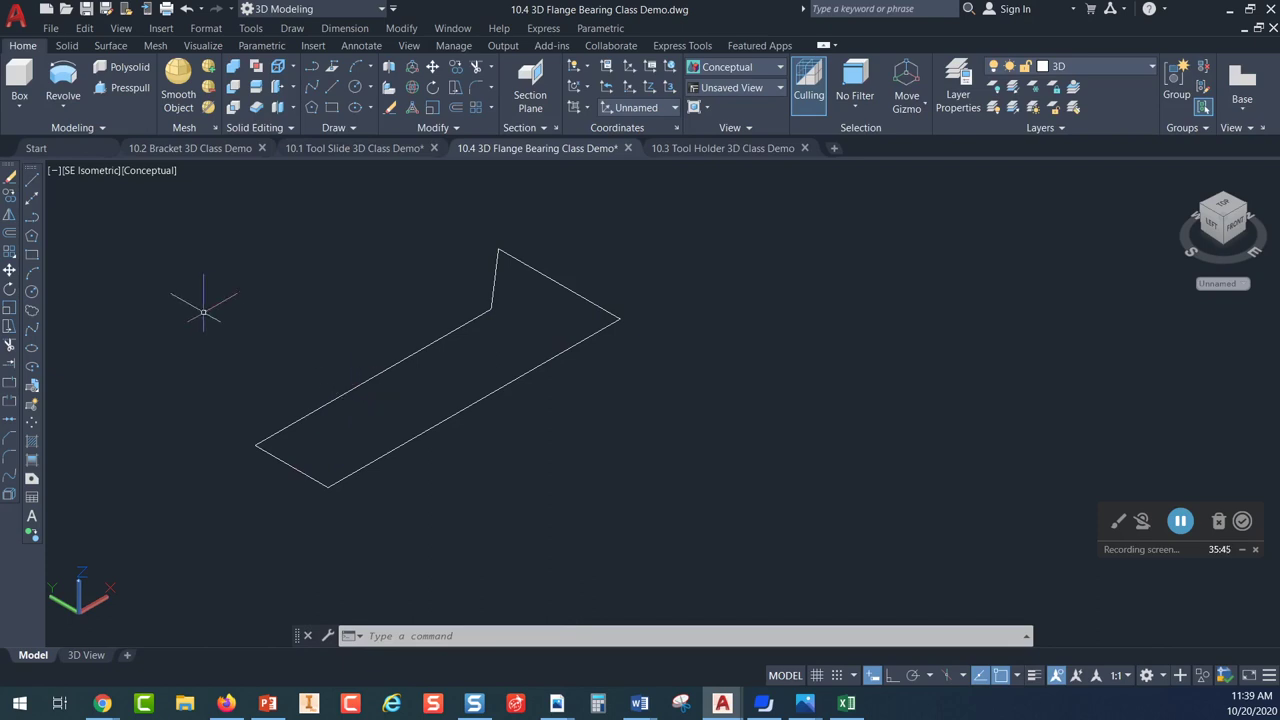
Try to trace the long centre edge with a polyline and a starting width of .001, and undo the polyline
left_click(36, 219)
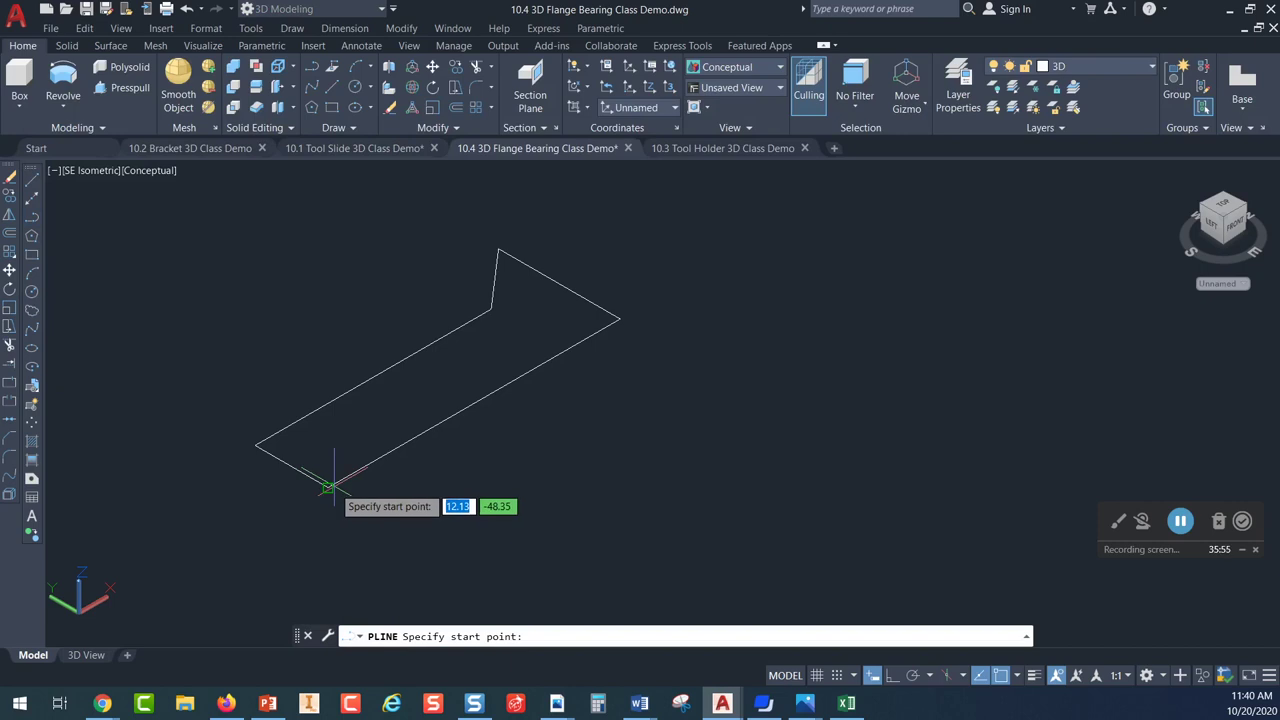
left_click(328, 487)
left_click(620, 320)
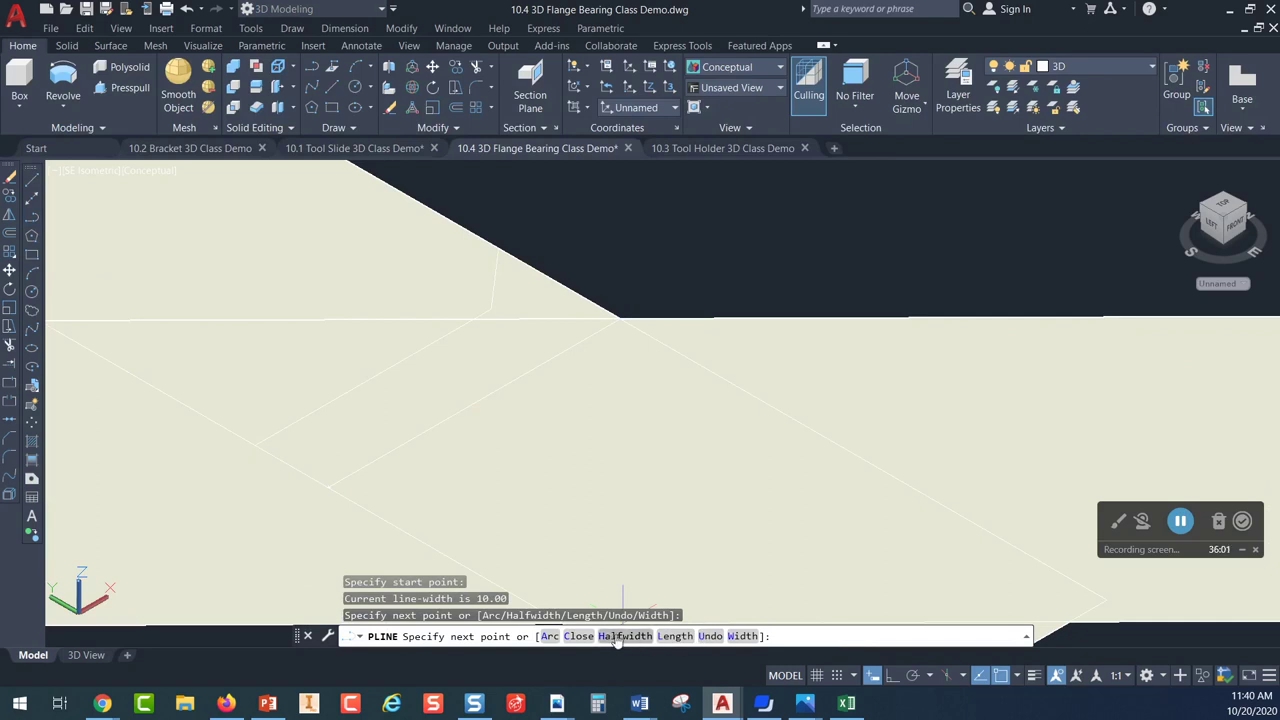
left_click(741, 637)
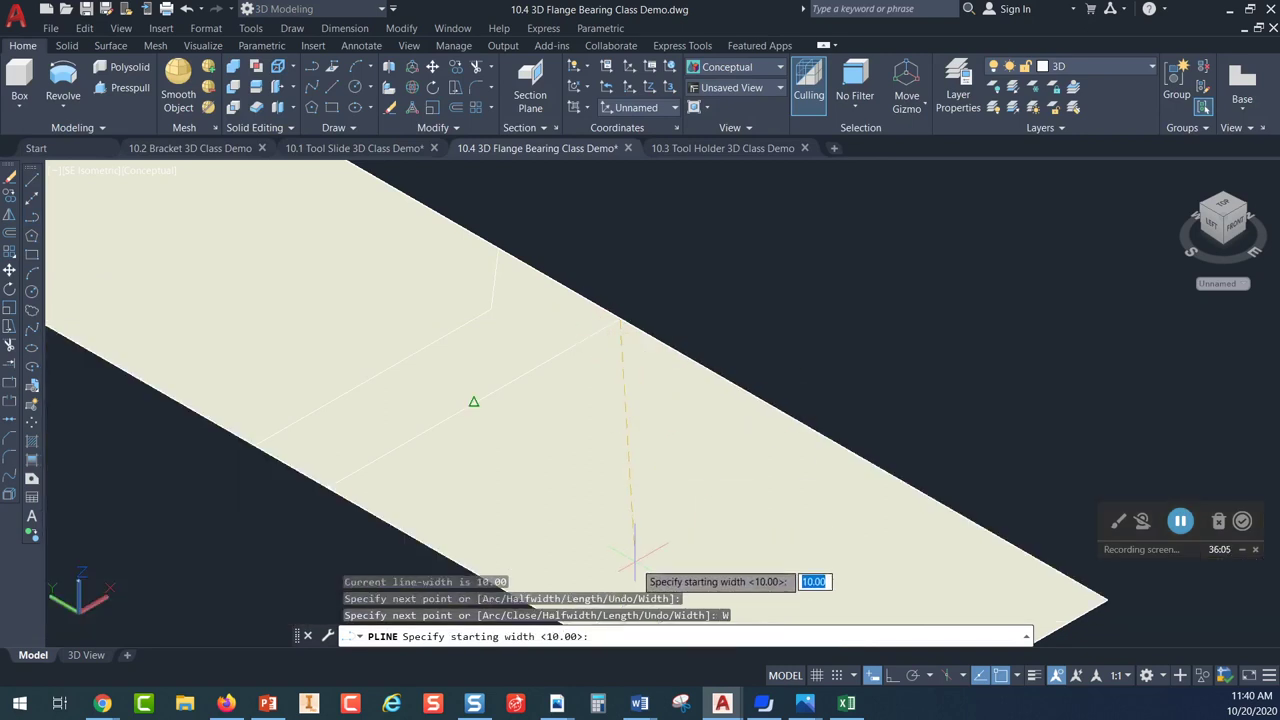
type(".0")
key("Return")
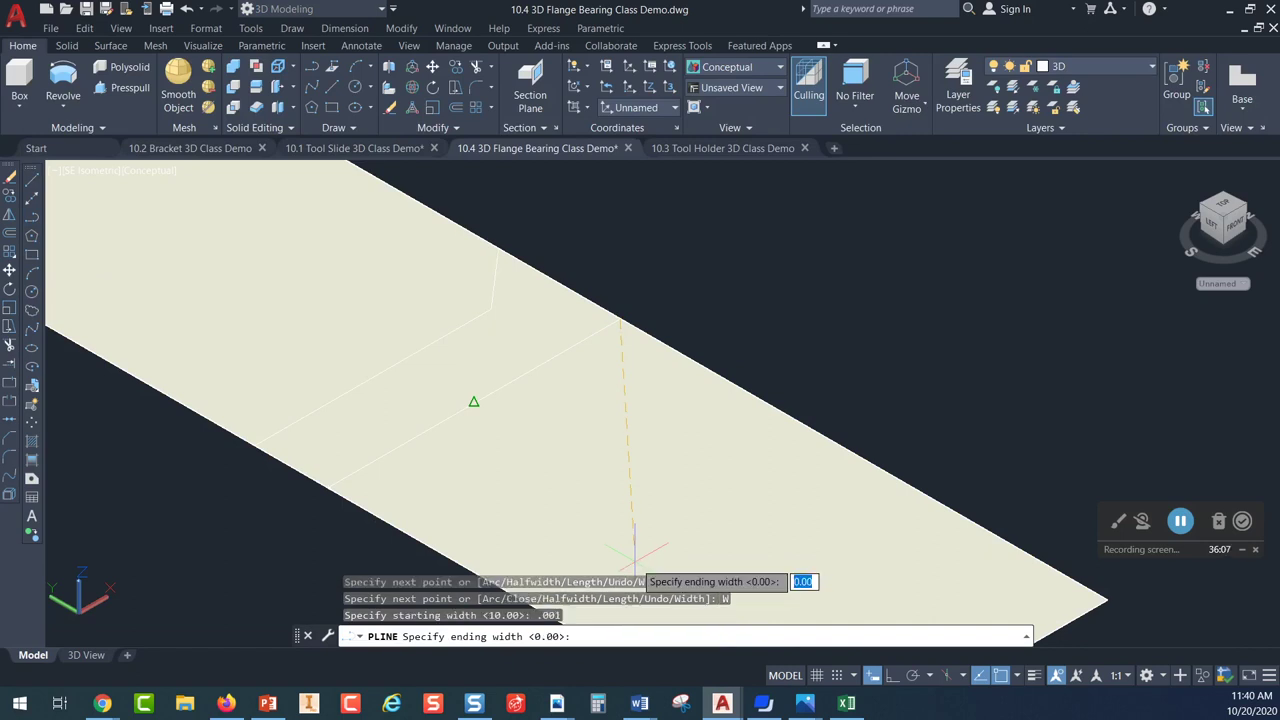
key("Escape")
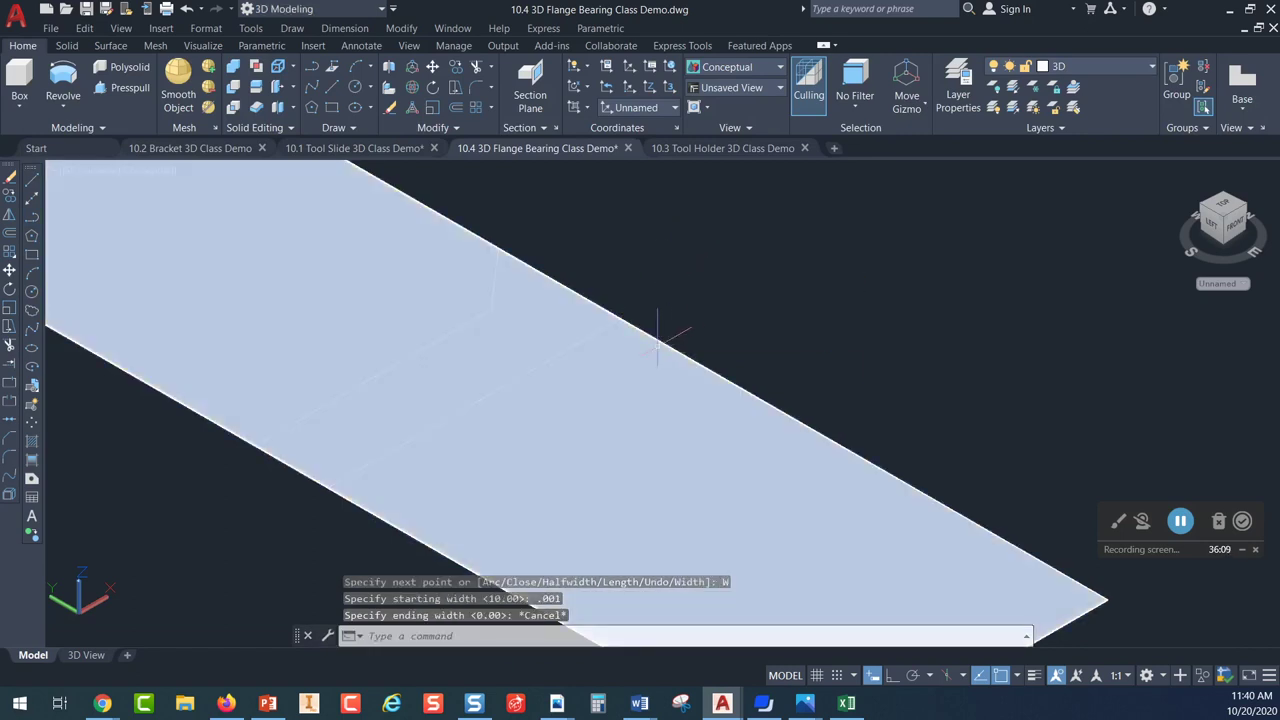
left_click(189, 10)
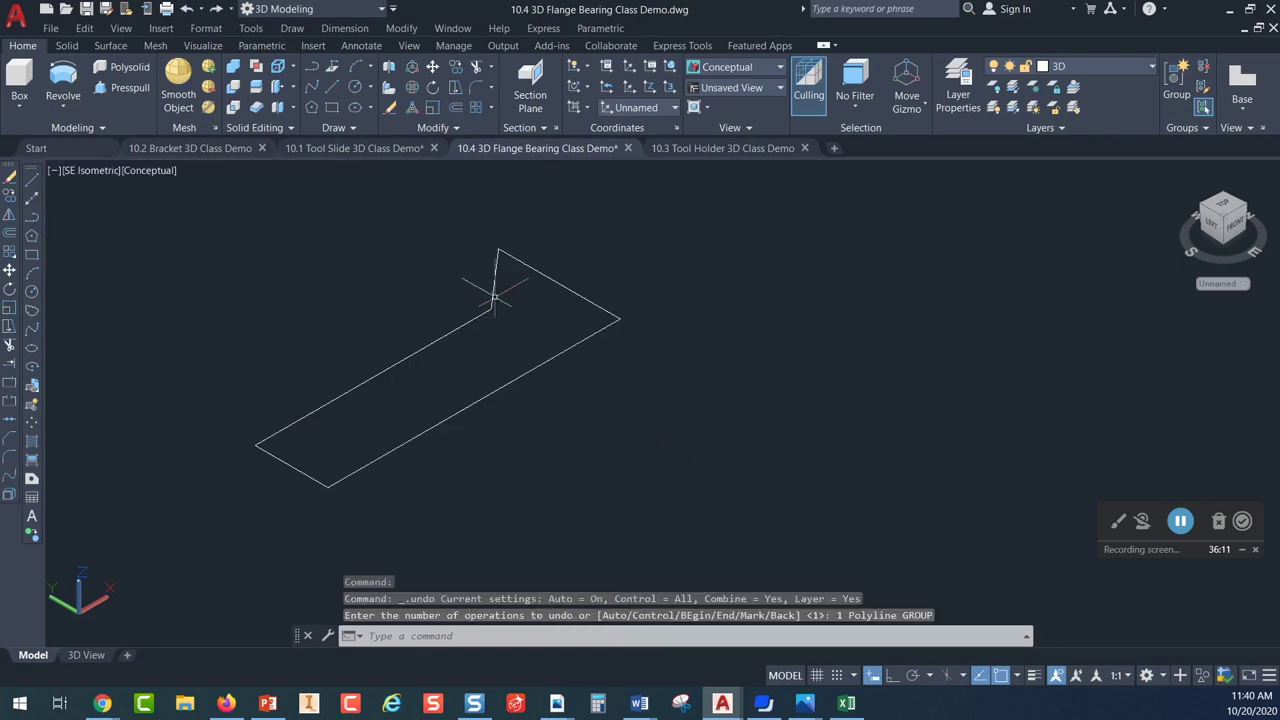
left_click(32, 220)
left_click(327, 487)
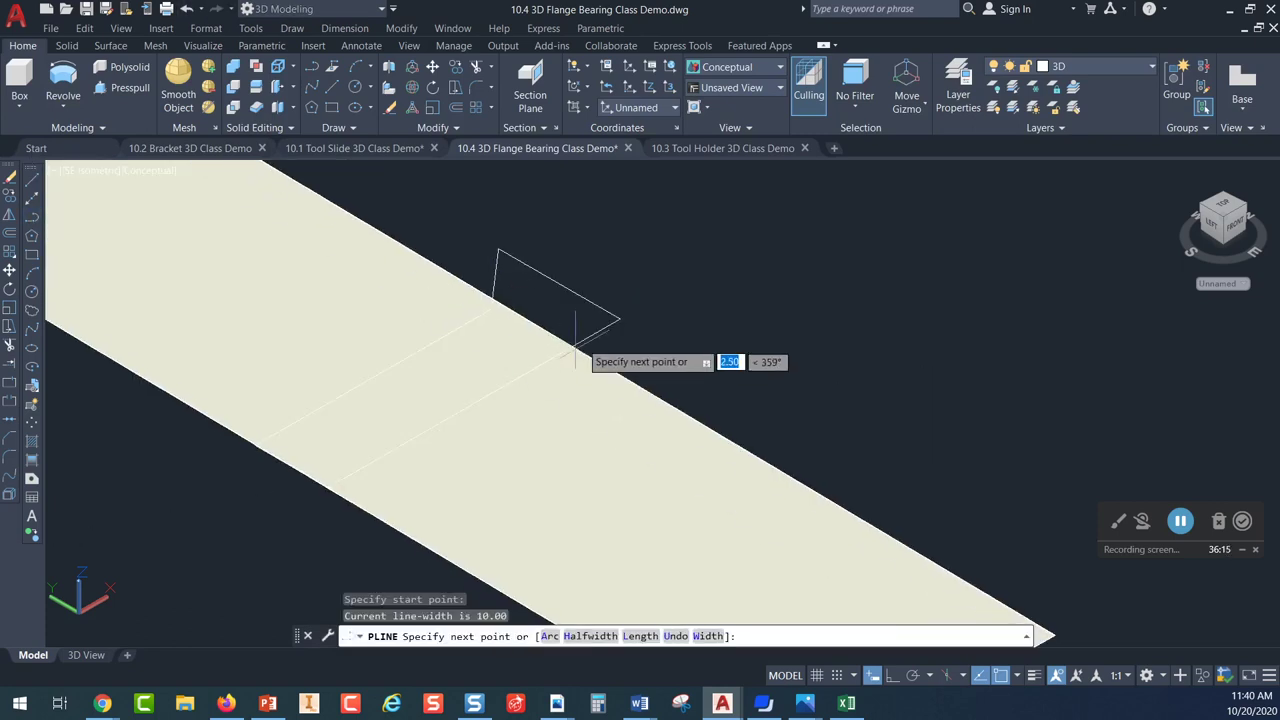
key("Escape")
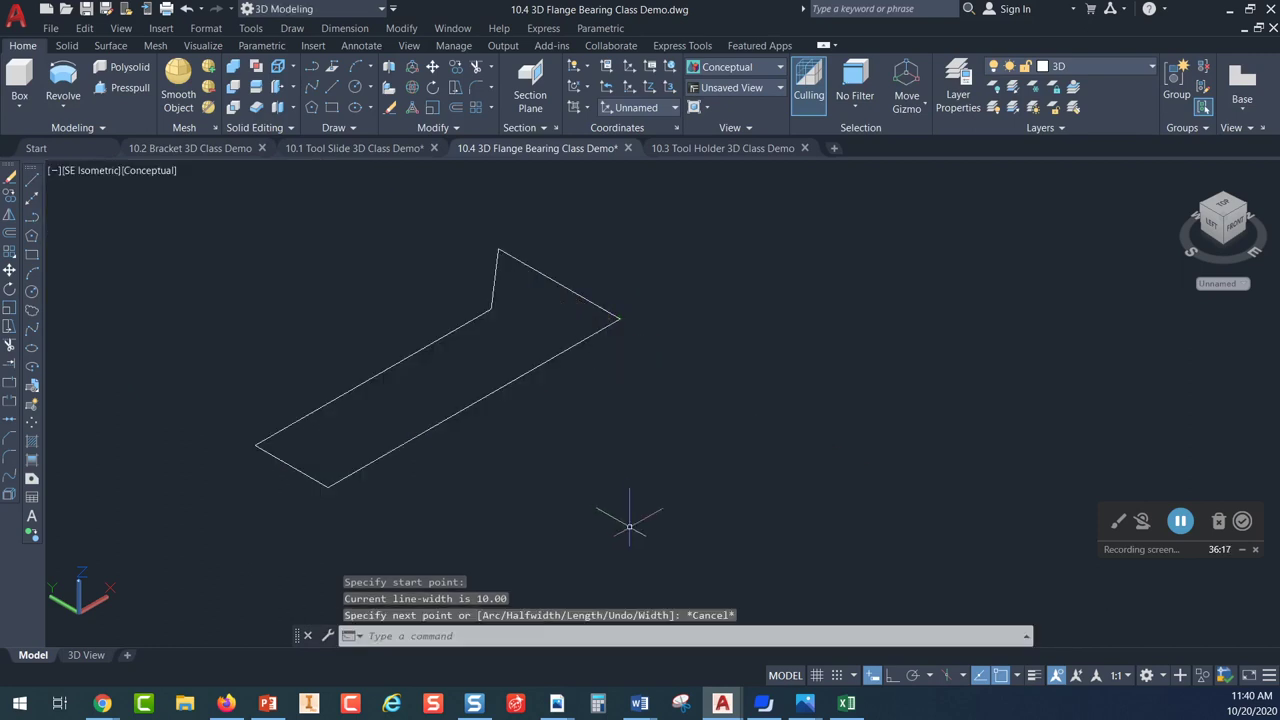
Try to trace the profile with a polyline from the base corner using a starting width of .001, and erase the polyline
left_click(32, 218)
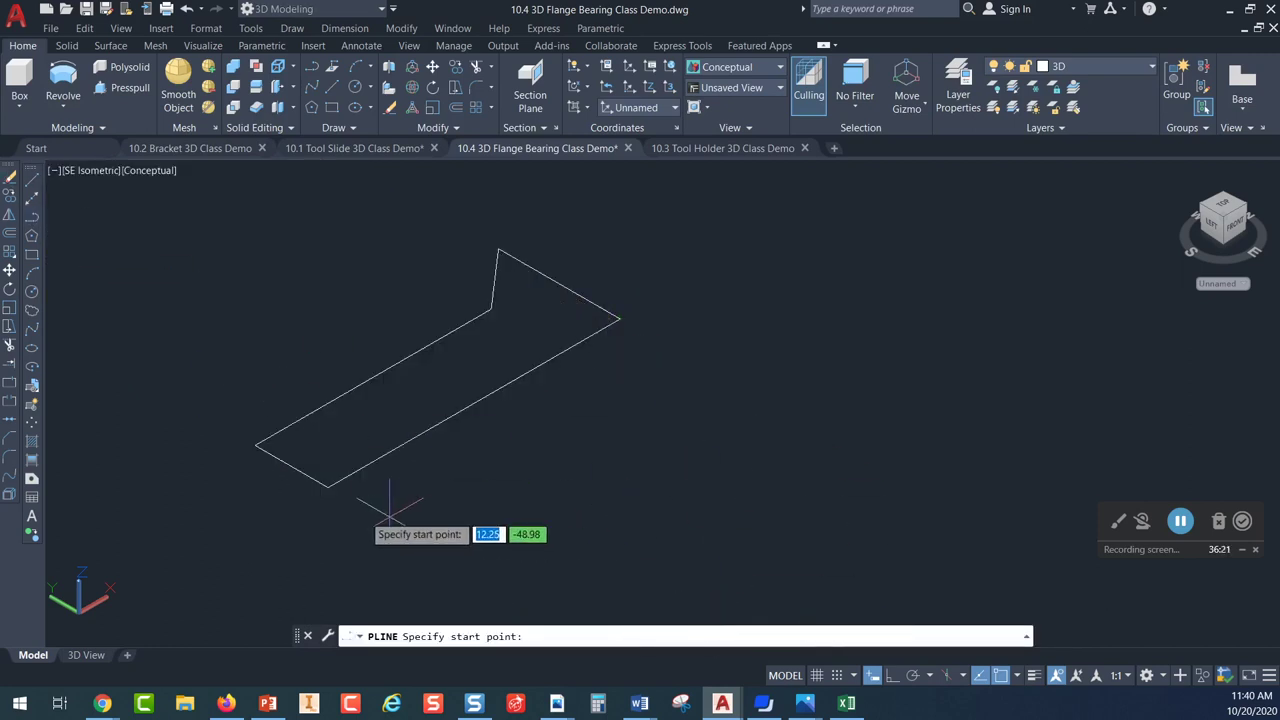
left_click(327, 488)
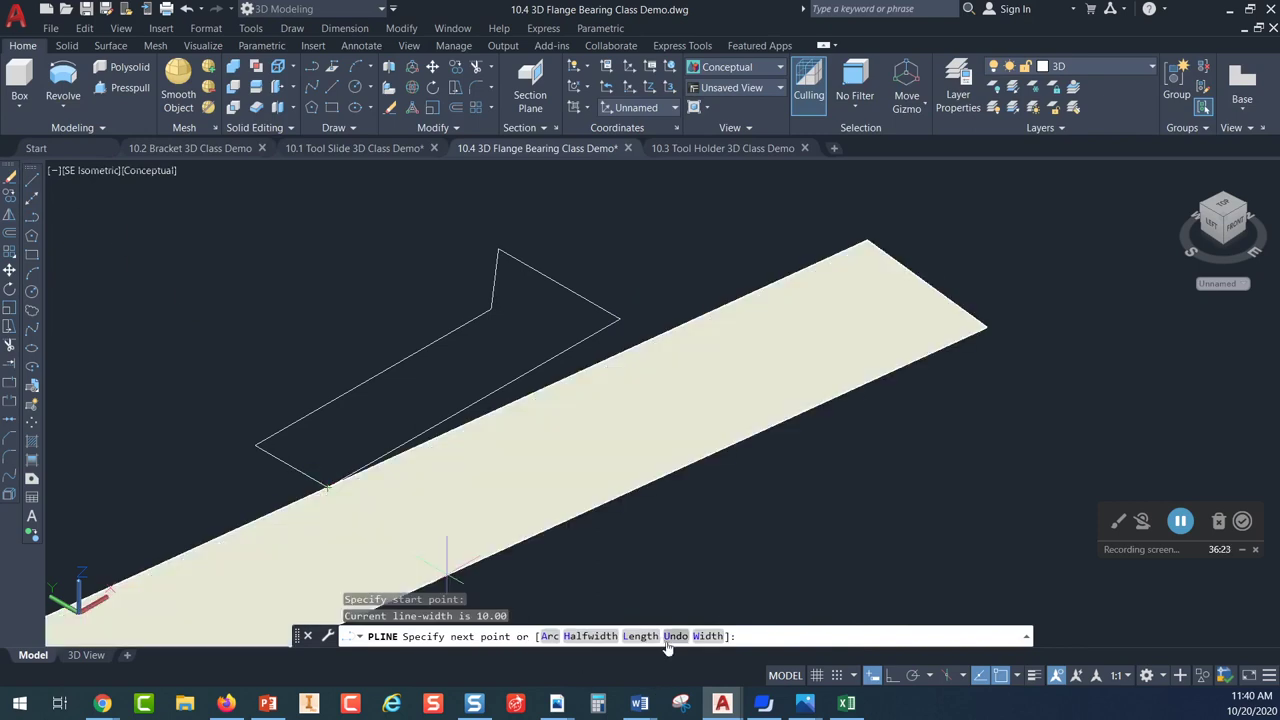
left_click(708, 636)
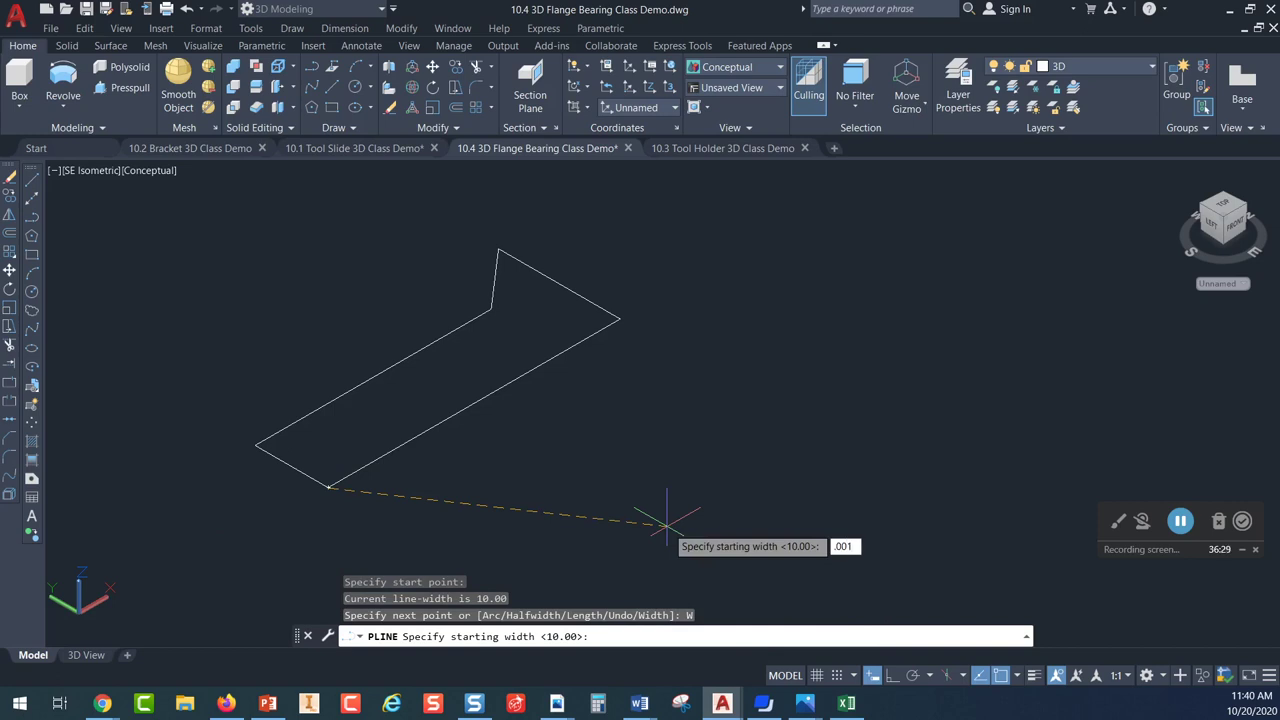
type(".001")
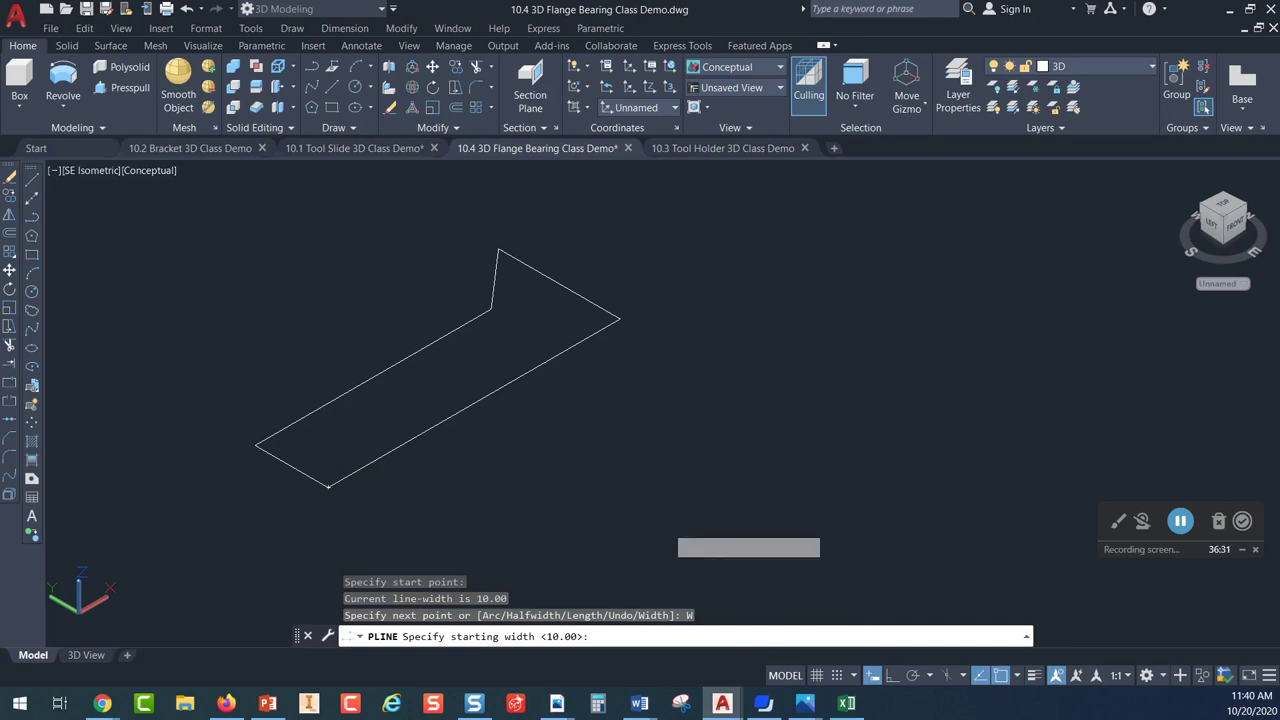
key("Return")
key("Return")
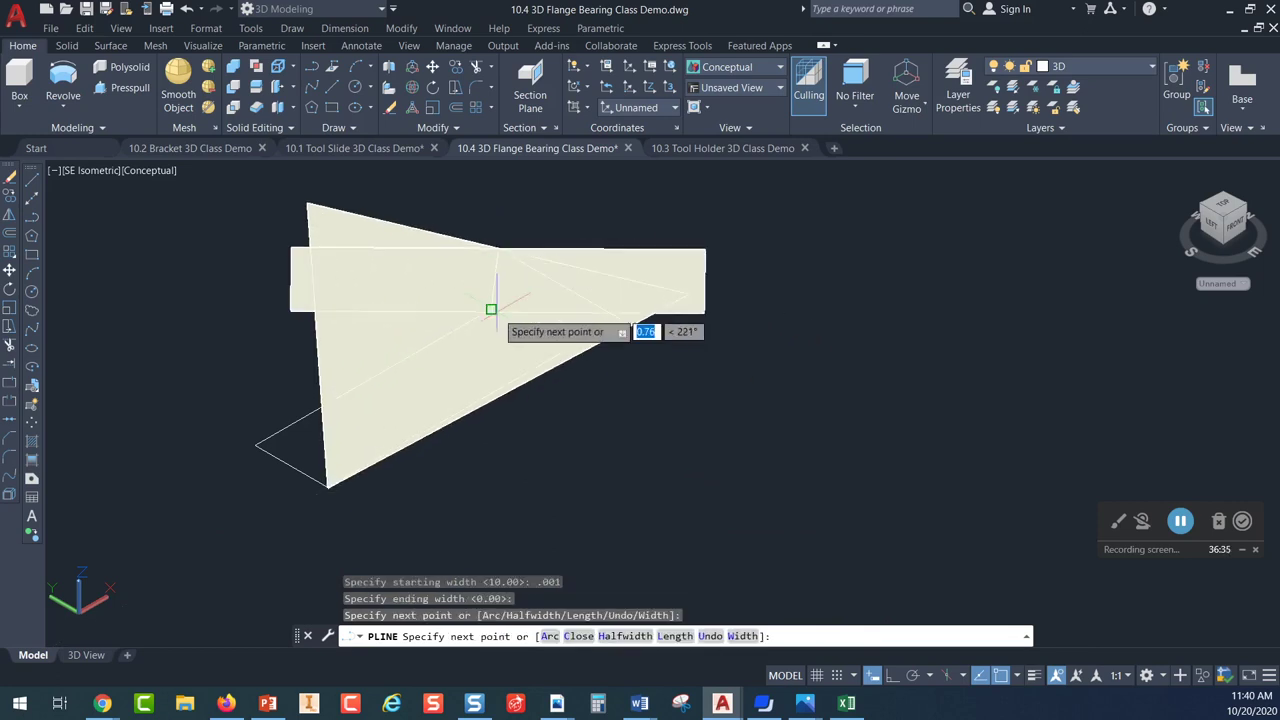
key("Escape")
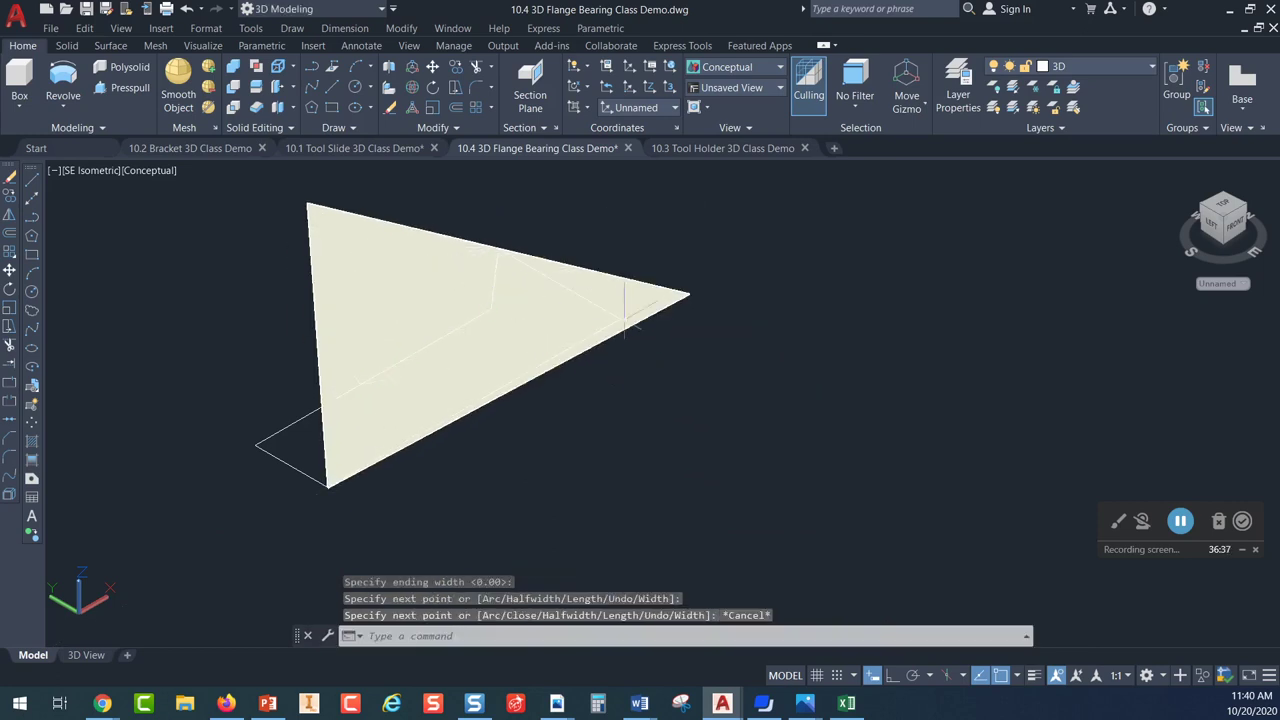
left_click(343, 205)
left_click(286, 242)
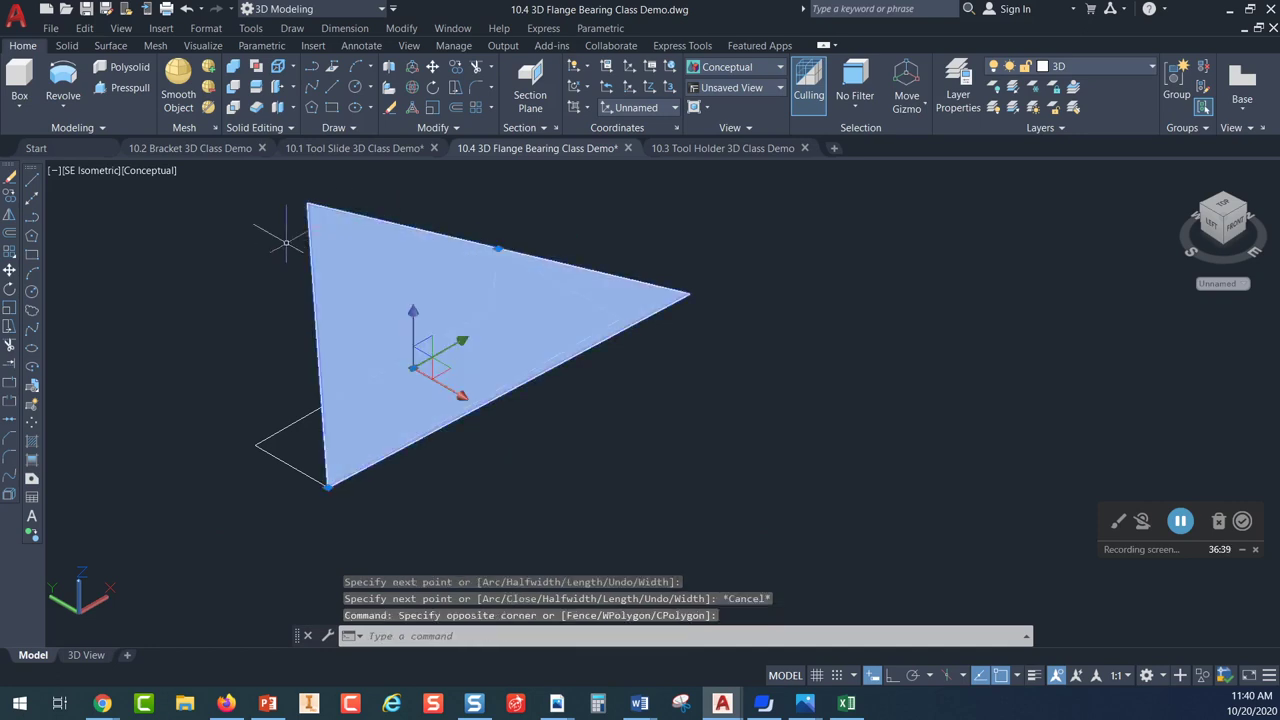
key("Delete")
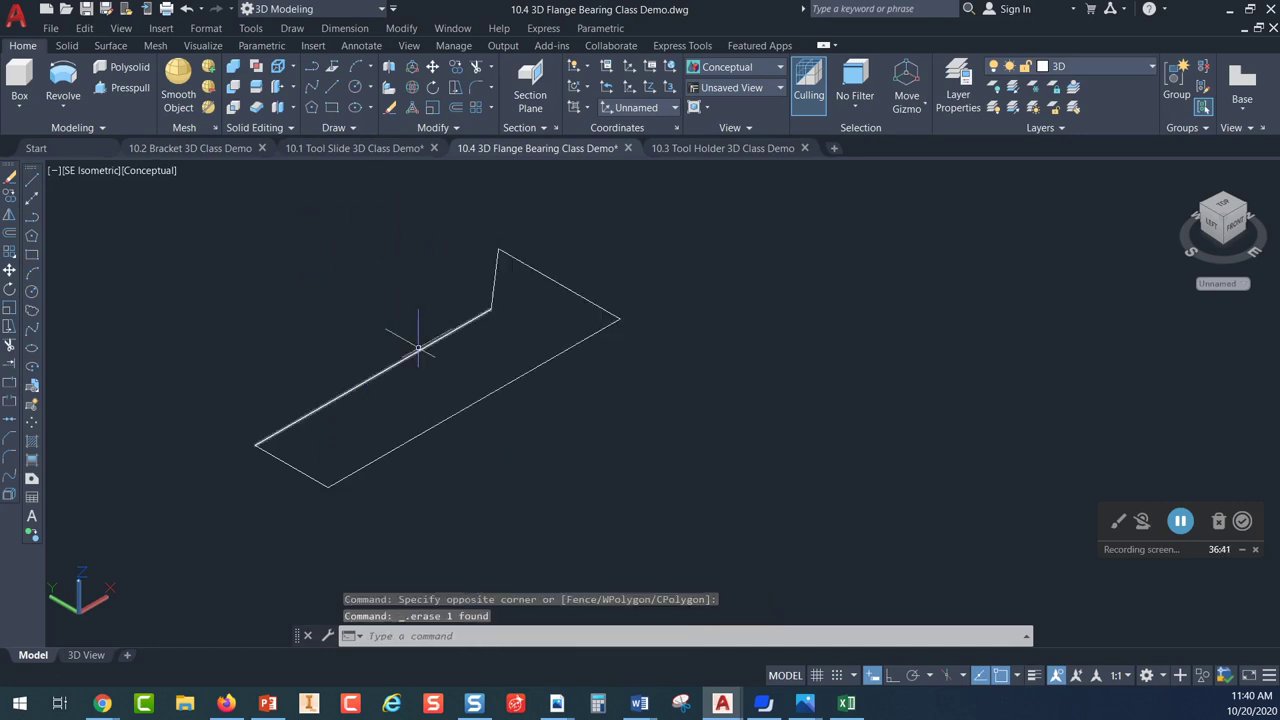
Create a region from the five lines of the closed half profile
scroll(452, 407, "up", 1)
scroll(450, 400, "down", 2)
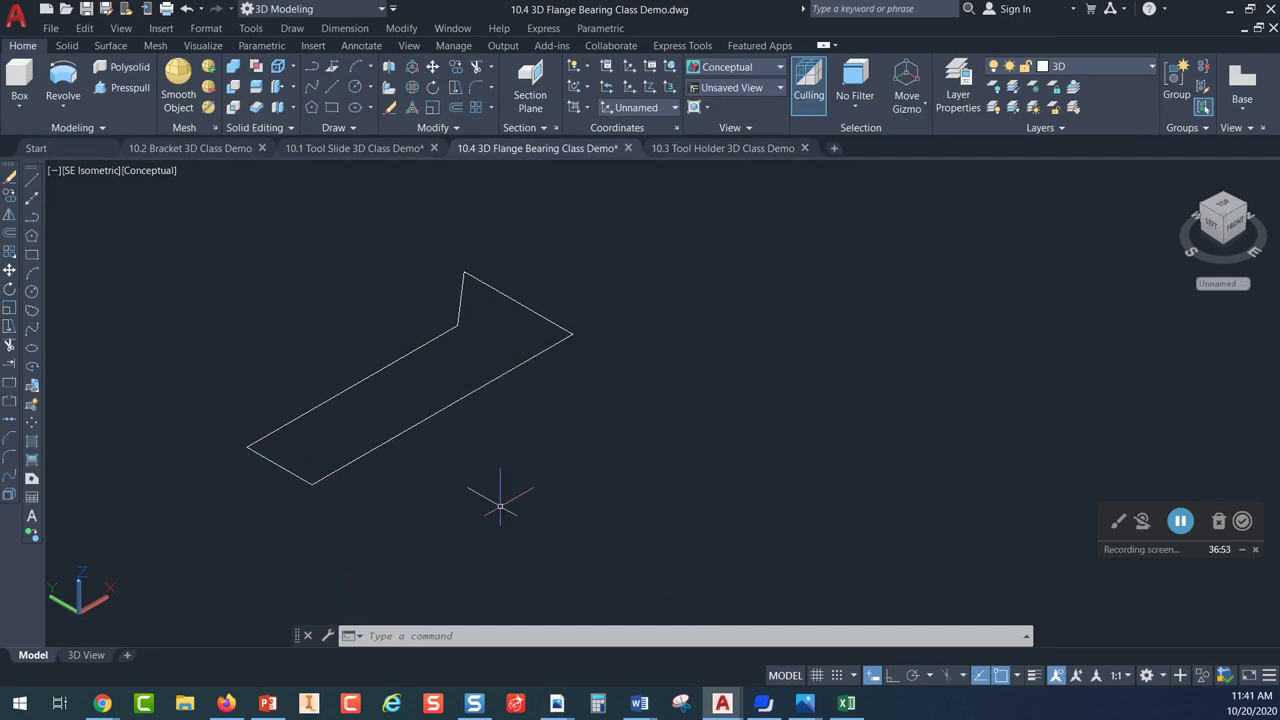
scroll(500, 412, "down", 2)
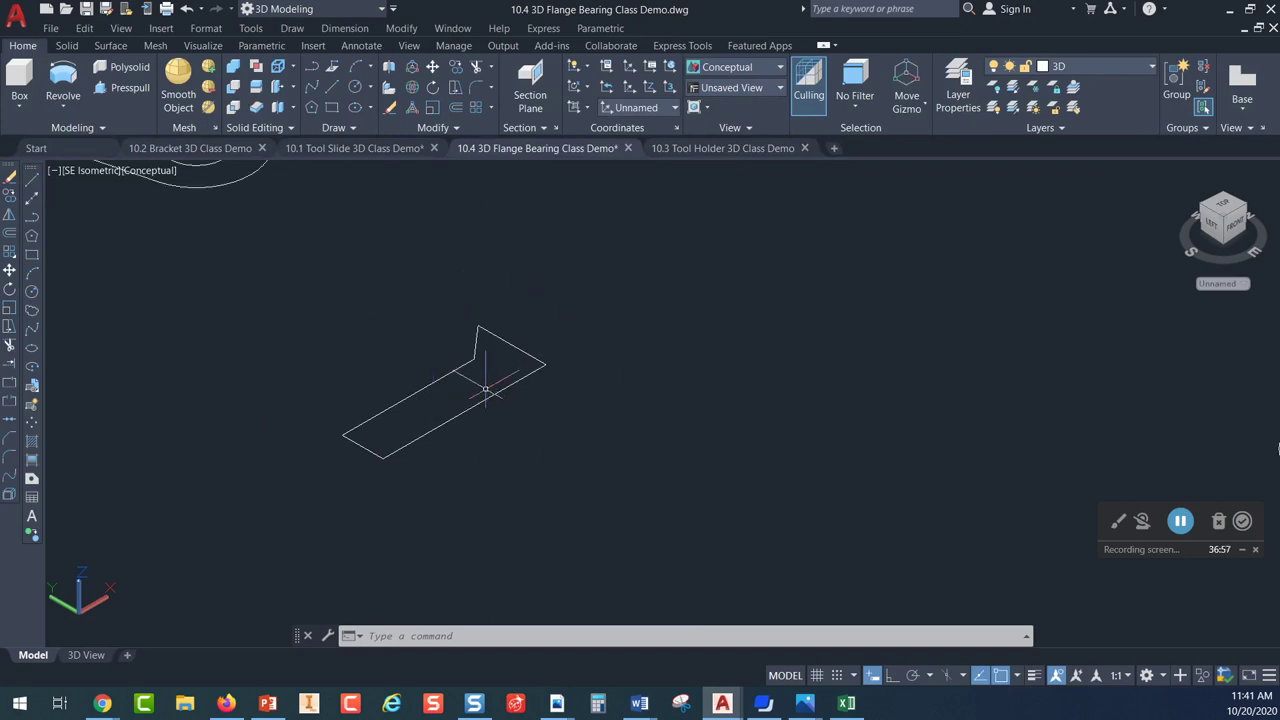
left_click(351, 130)
left_click(370, 170)
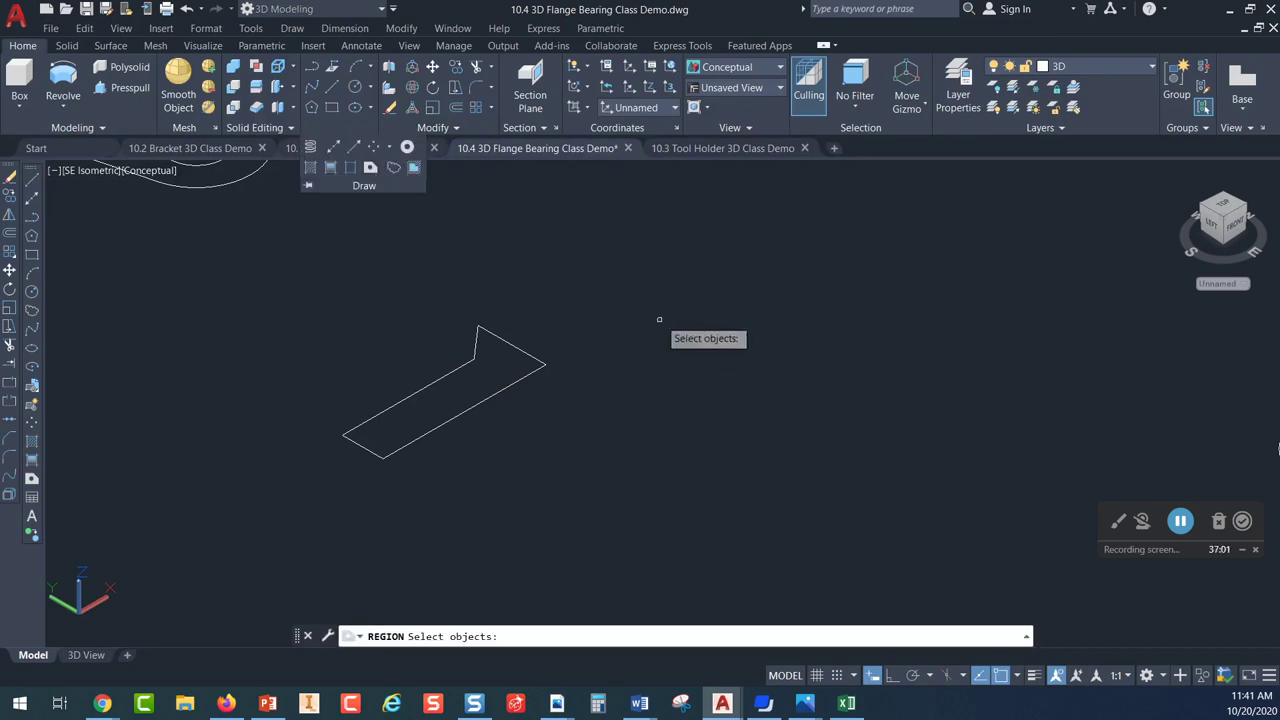
left_click(616, 269)
left_click(281, 502)
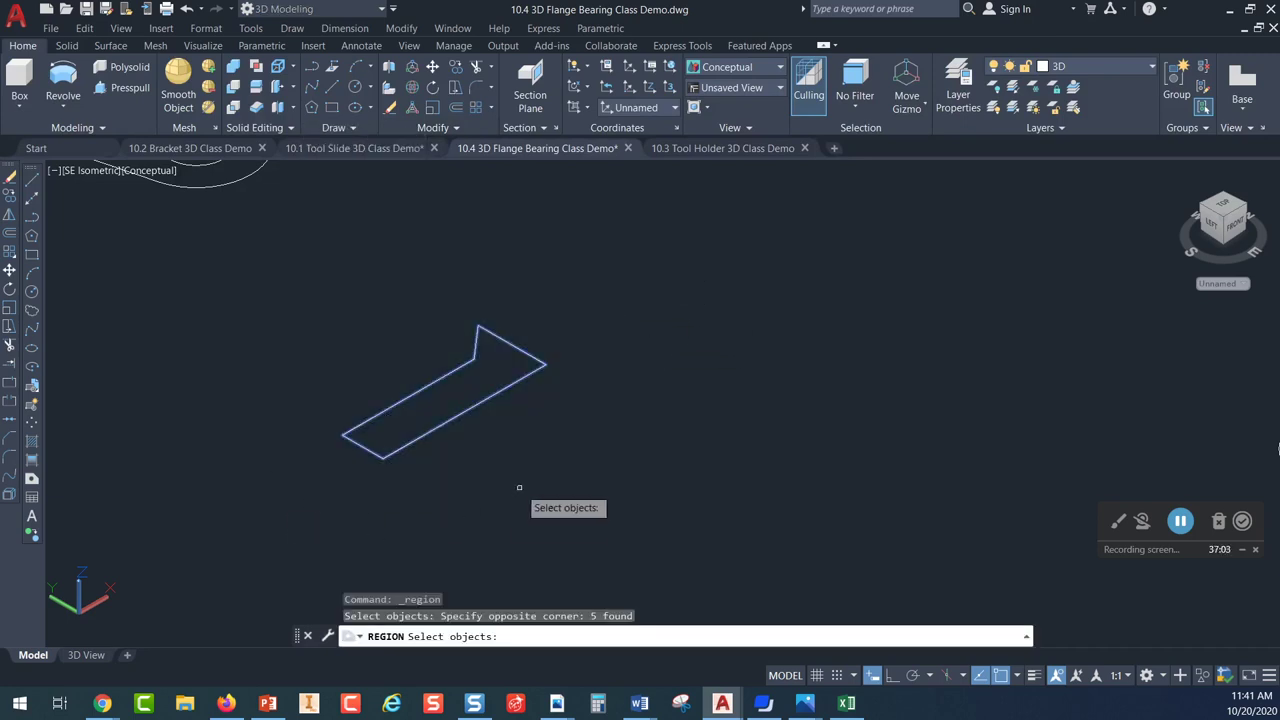
key("Return")
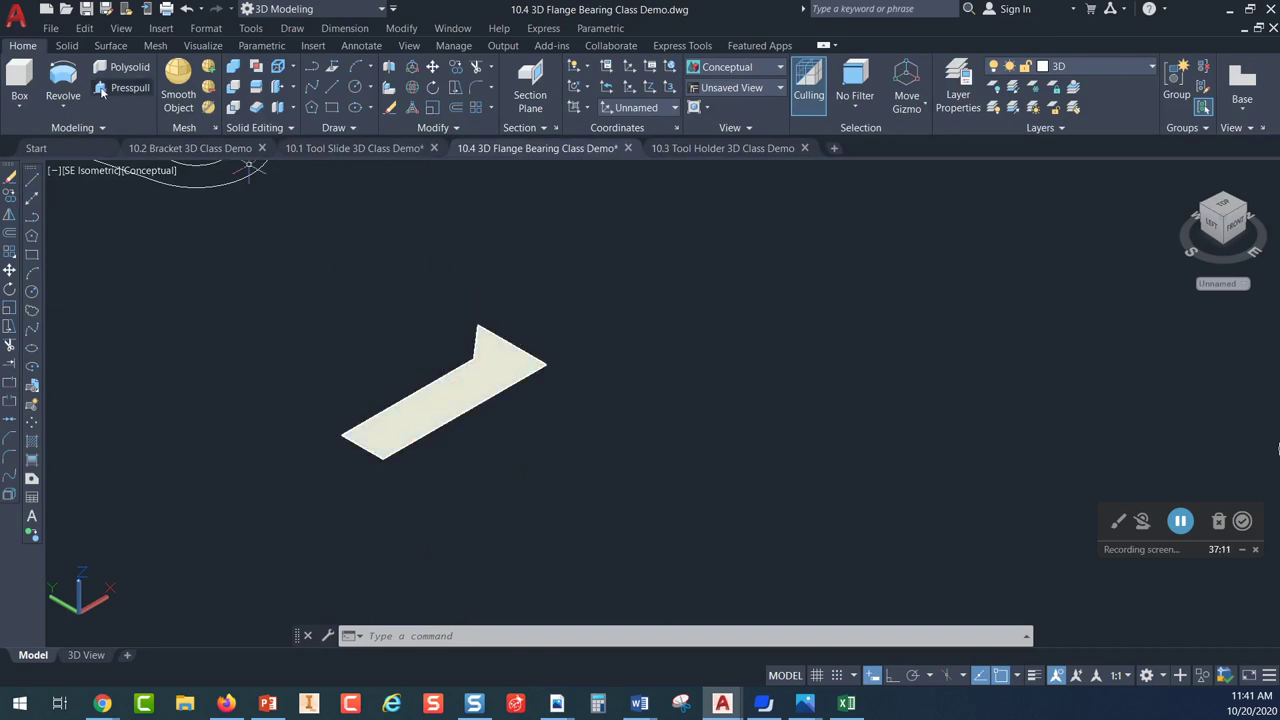
Revolve the profile region 360 degrees into a solid plug about its long centre edge, from the base corner to the flared end's corner
left_click(64, 84)
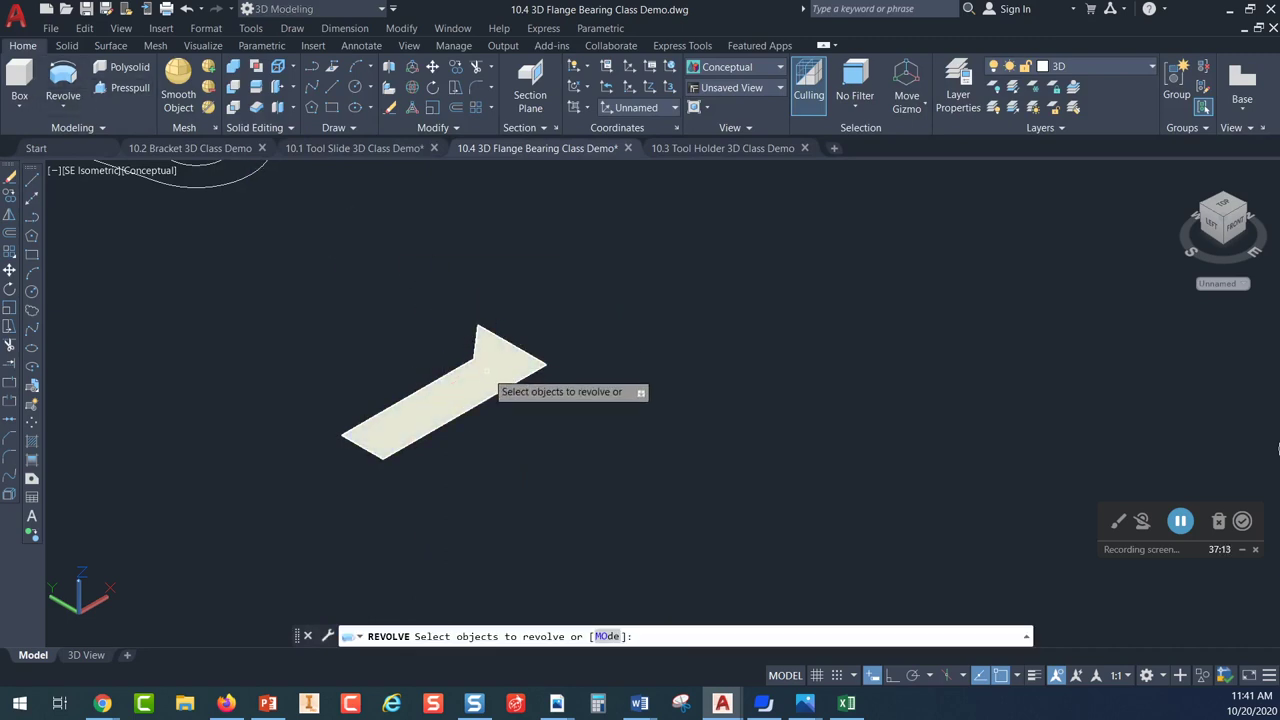
left_click(482, 384)
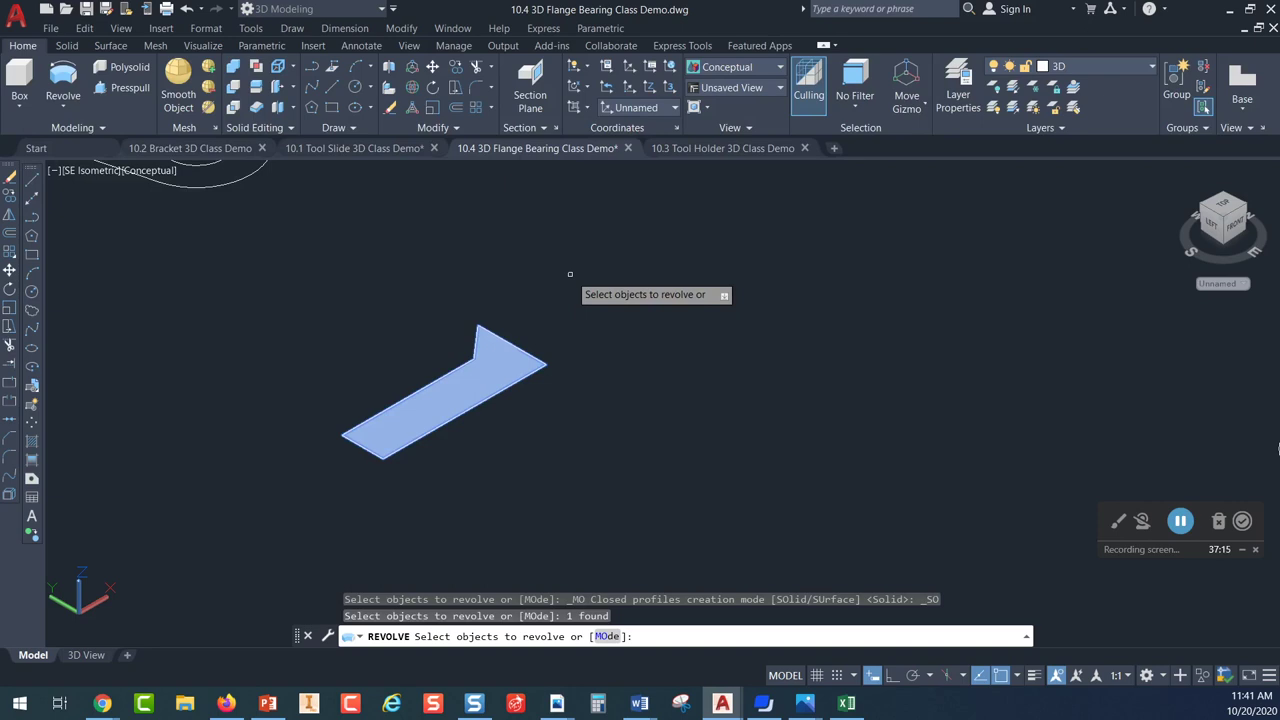
key("Return")
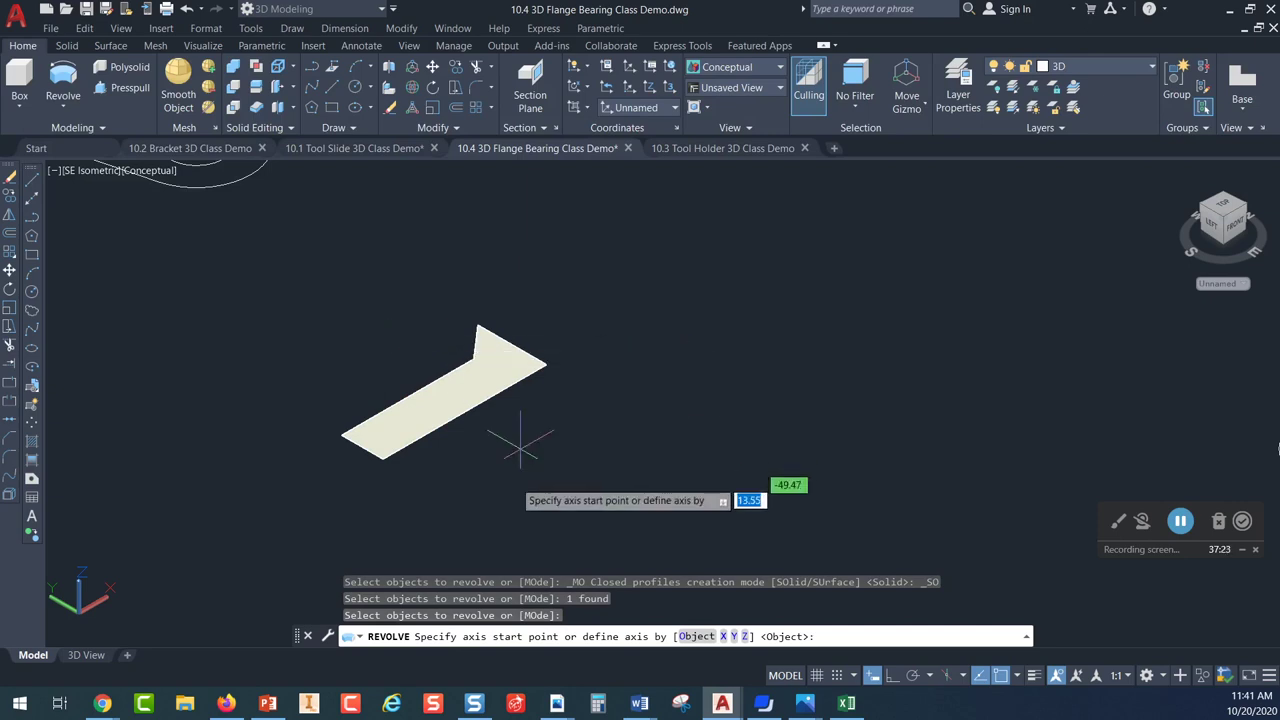
left_click(382, 459)
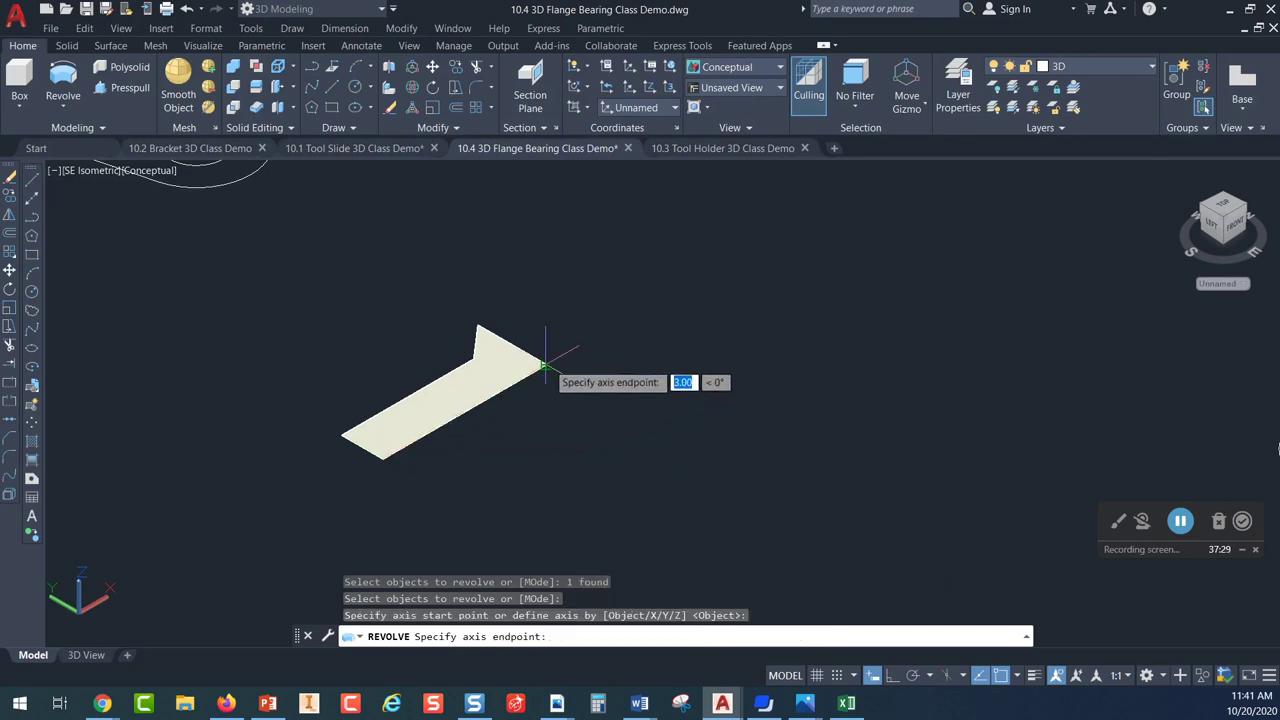
left_click(547, 361)
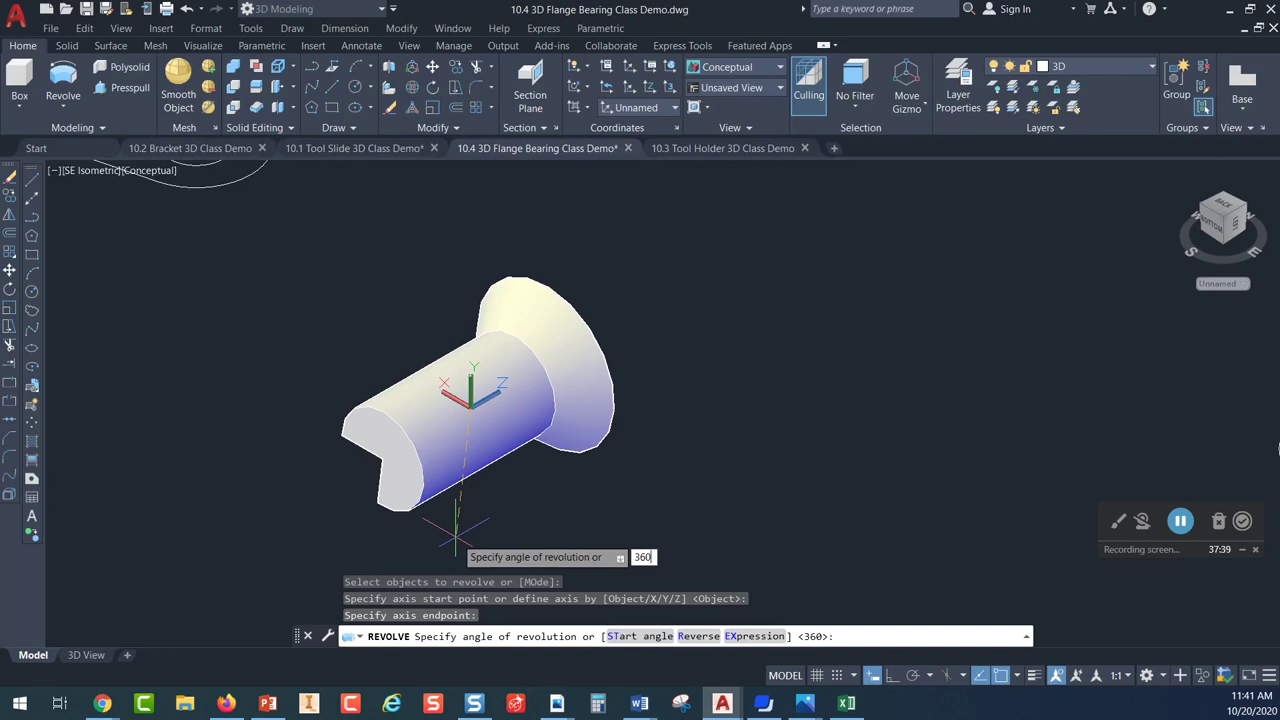
key("Return")
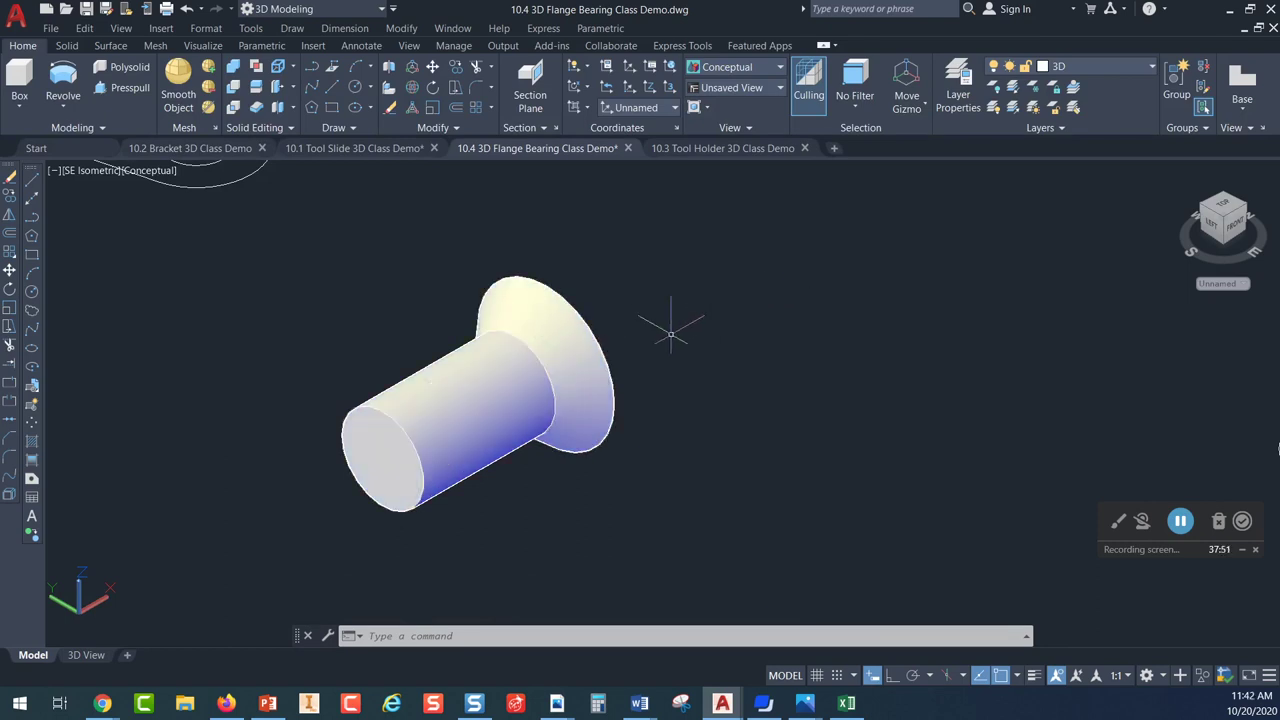
Rotate the plug 90 degrees in 3D about the centre of its small end face so it stands upright, flared head up
mouse_move(570, 356)
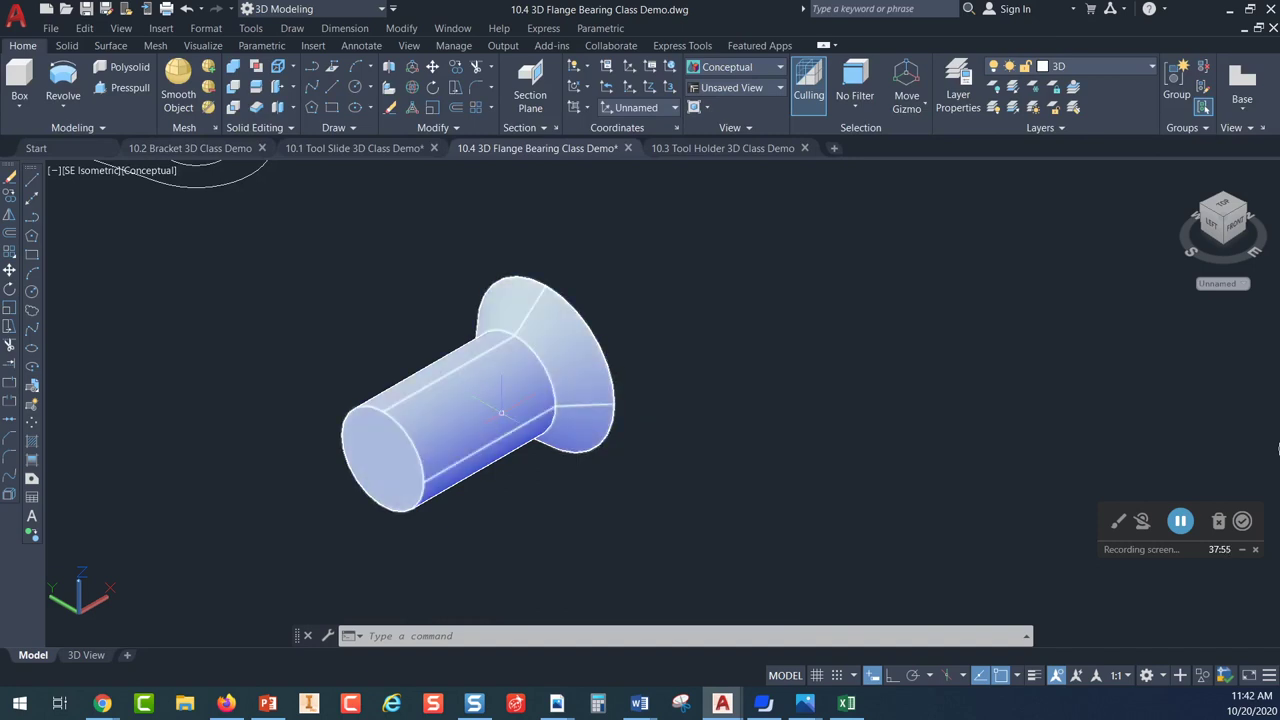
scroll(560, 398, "down", 5)
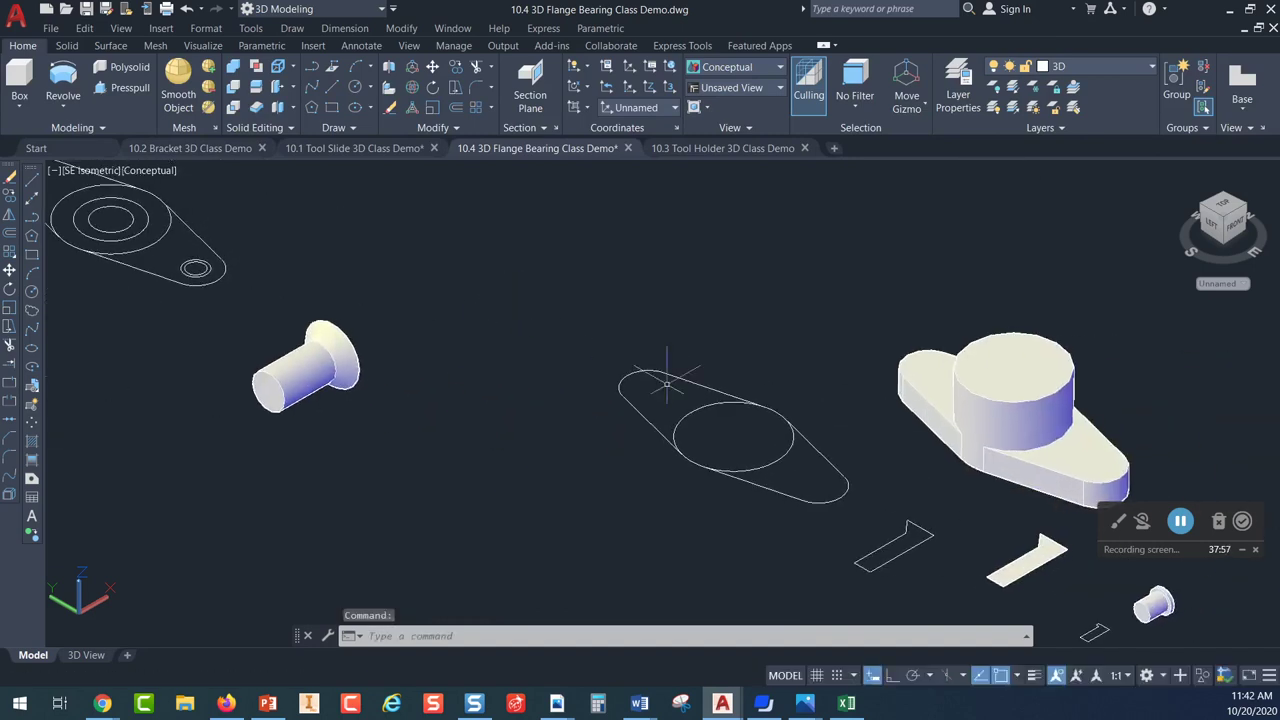
left_click(413, 88)
left_click(304, 372)
key("Return")
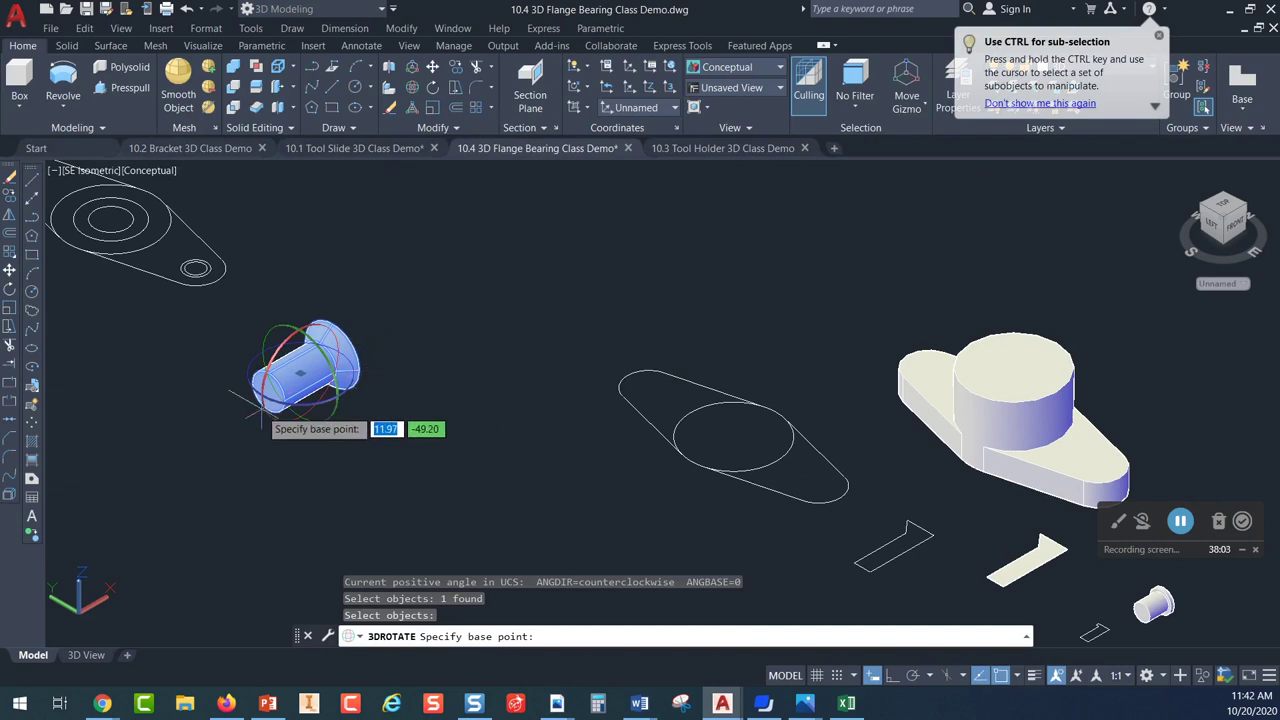
scroll(272, 410, "up", 3)
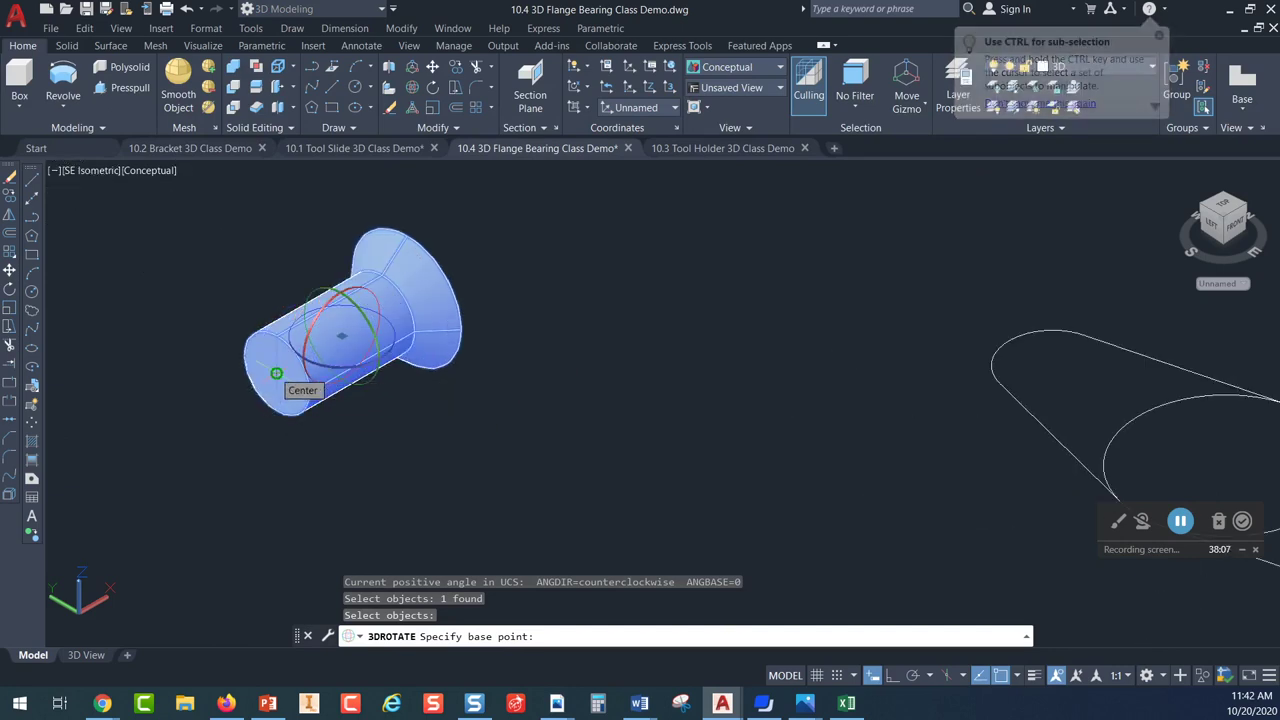
left_click(276, 373)
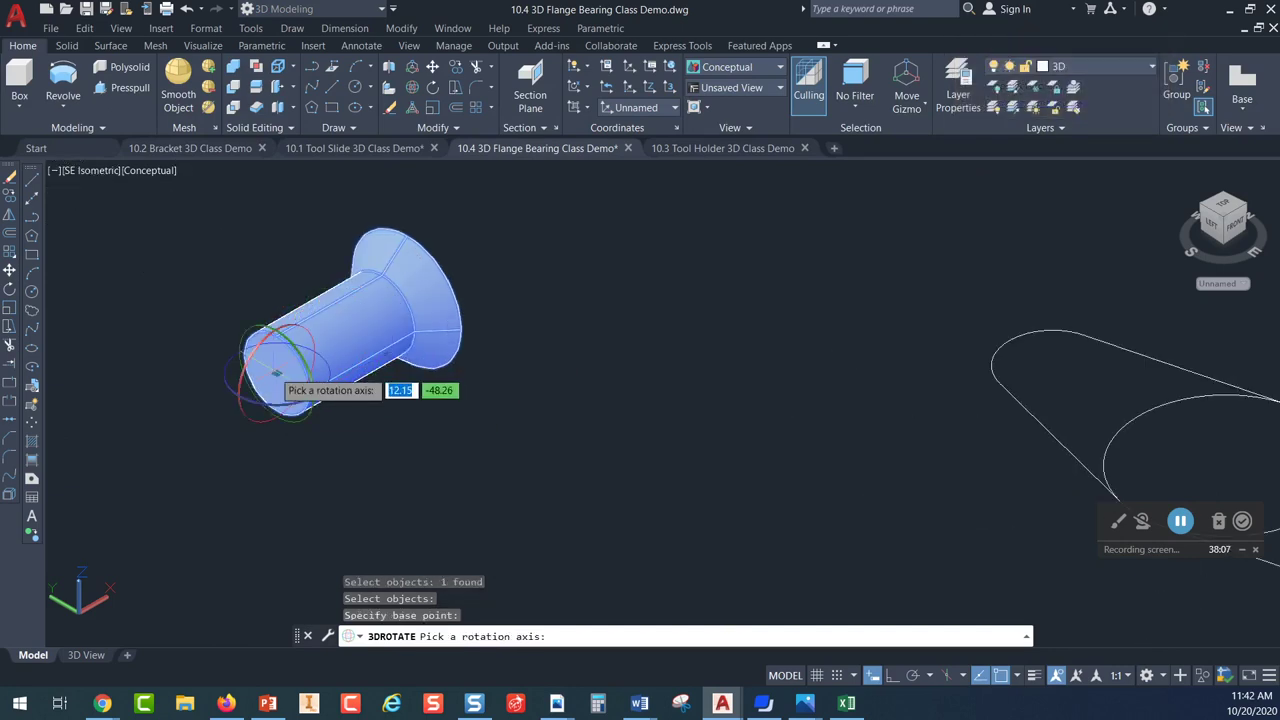
left_click(260, 426)
key("Return")
Move the upright plug from the centre of its flared top face to the centre of the solid flange bearing boss's top face
scroll(506, 357, "down", 5)
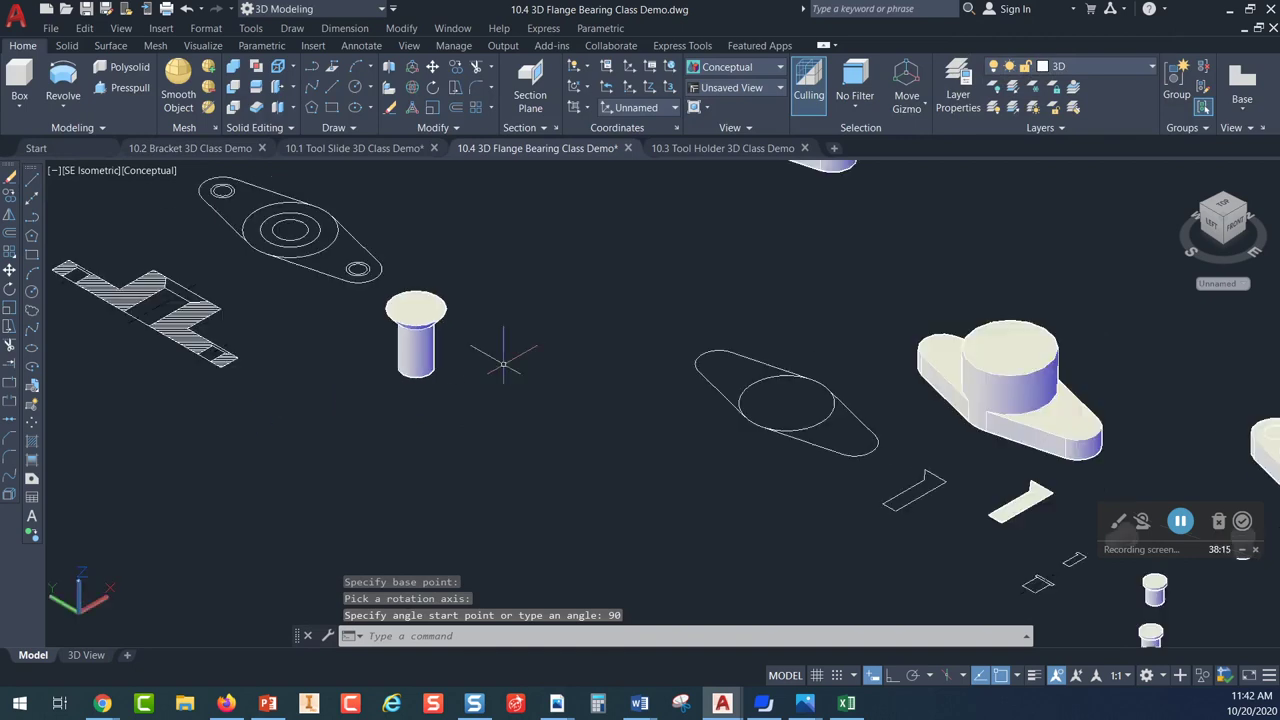
middle_click_drag(500, 357, 284, 350)
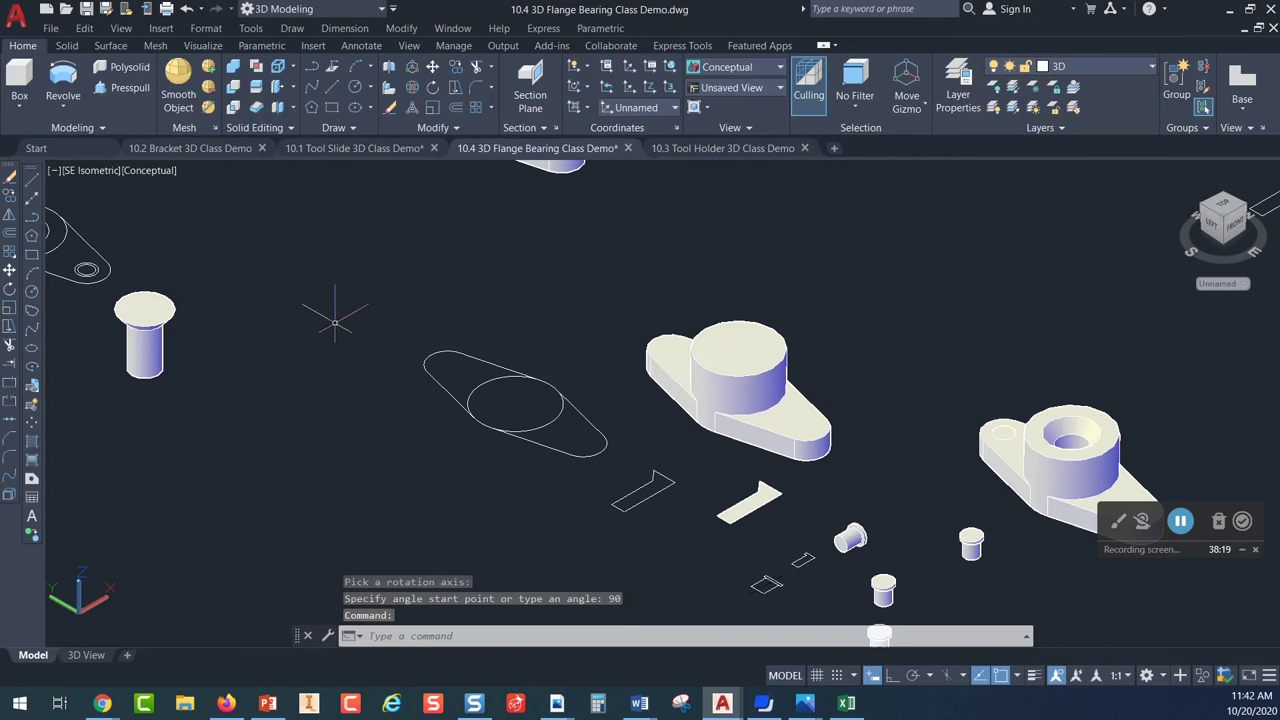
left_click(790, 400)
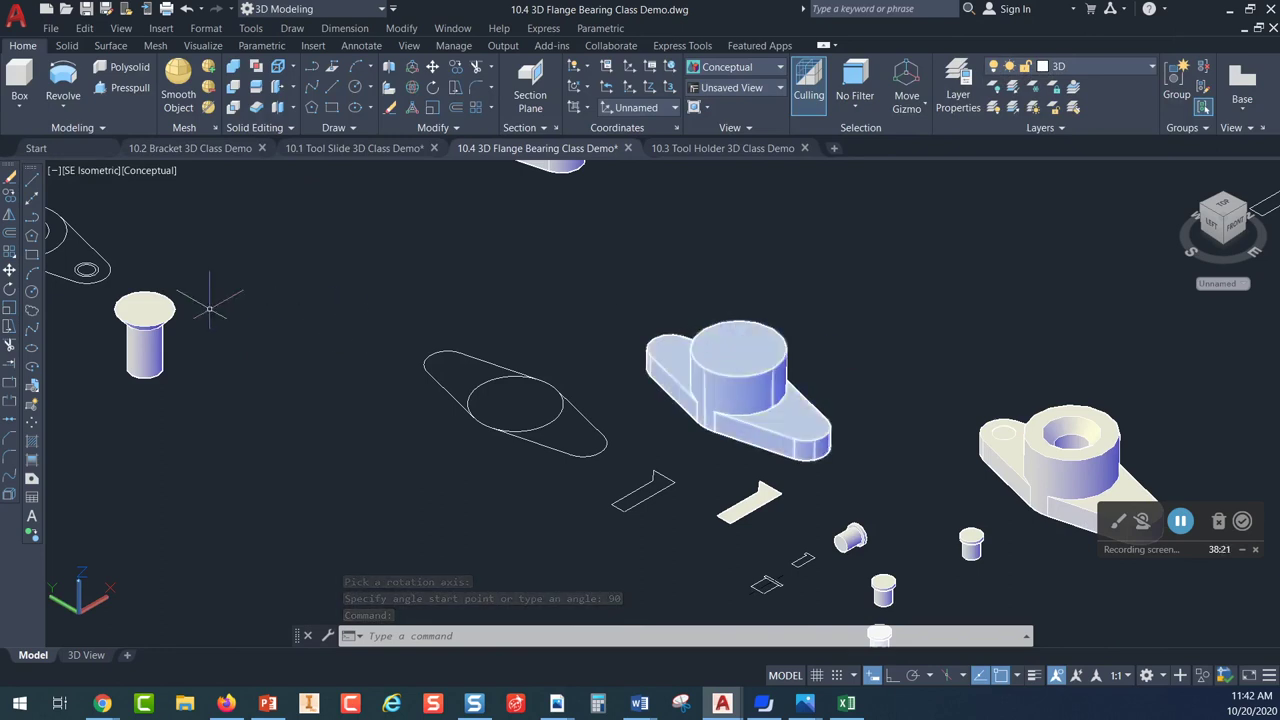
key("Escape")
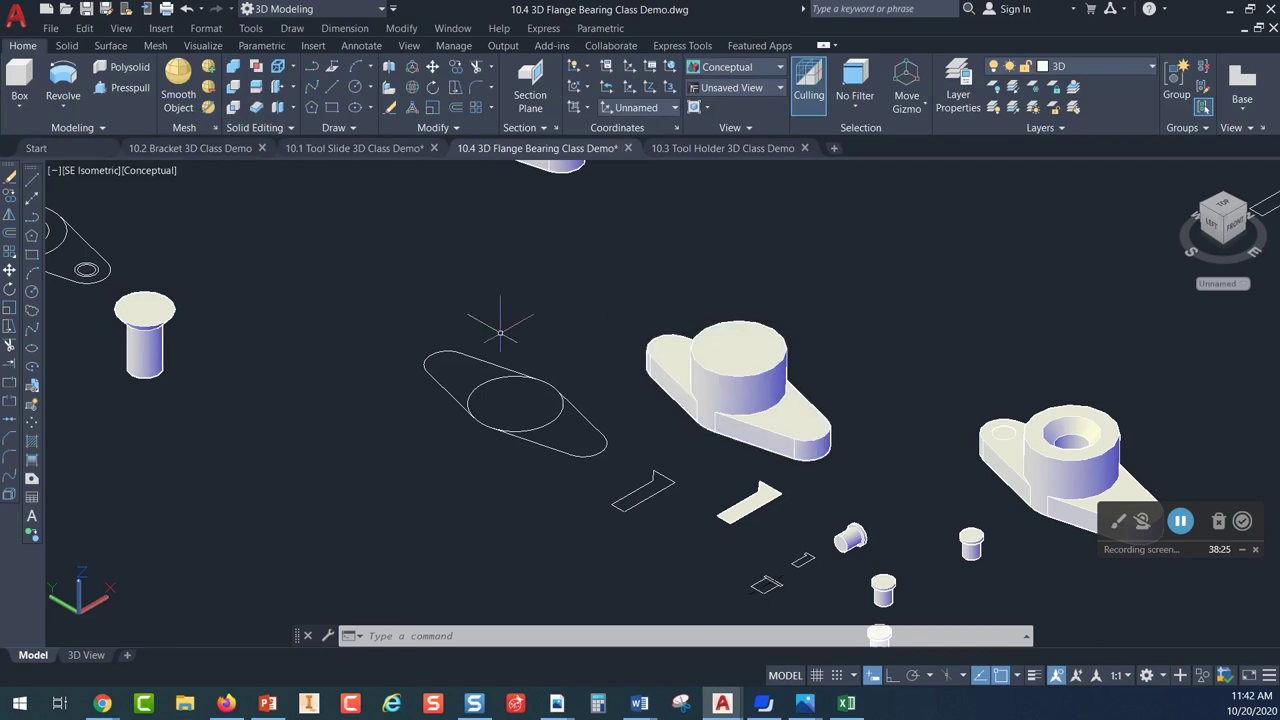
left_click(145, 338)
key("Return")
scroll(202, 325, "up", 5)
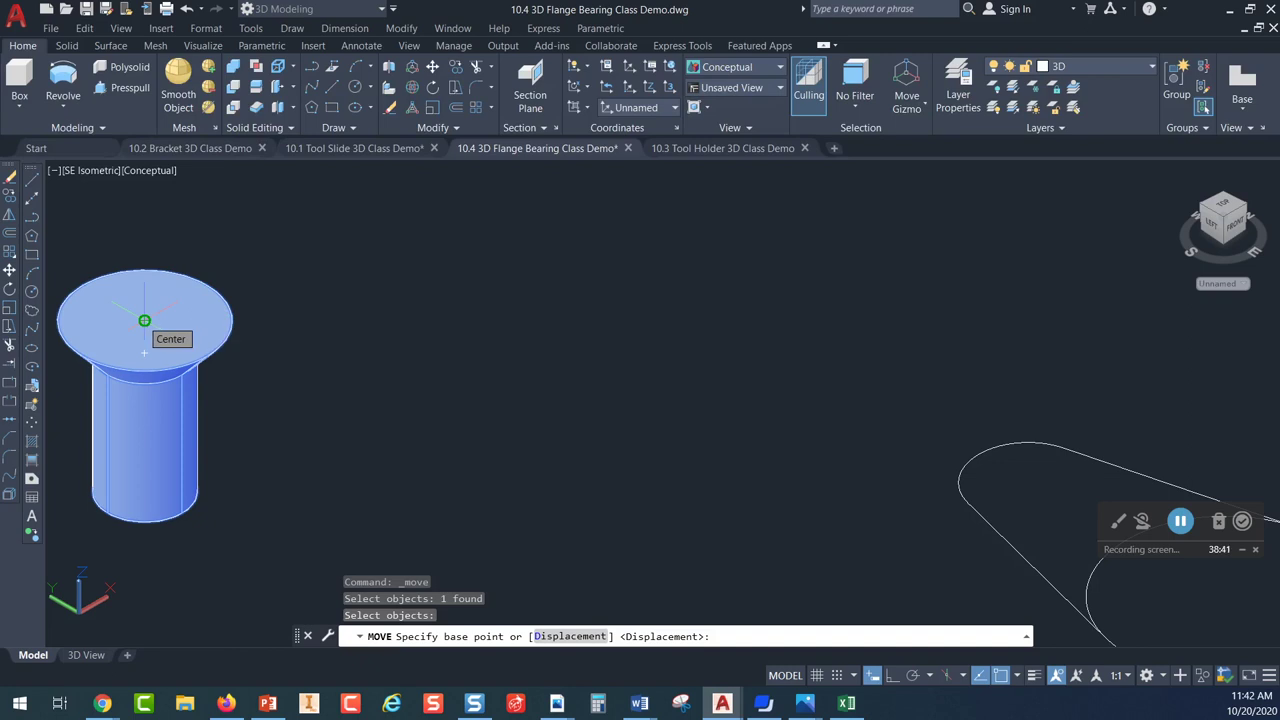
left_click(144, 320)
scroll(485, 290, "down", 3)
middle_click_drag(834, 312, 15, 261)
scroll(135, 262, "up", 5)
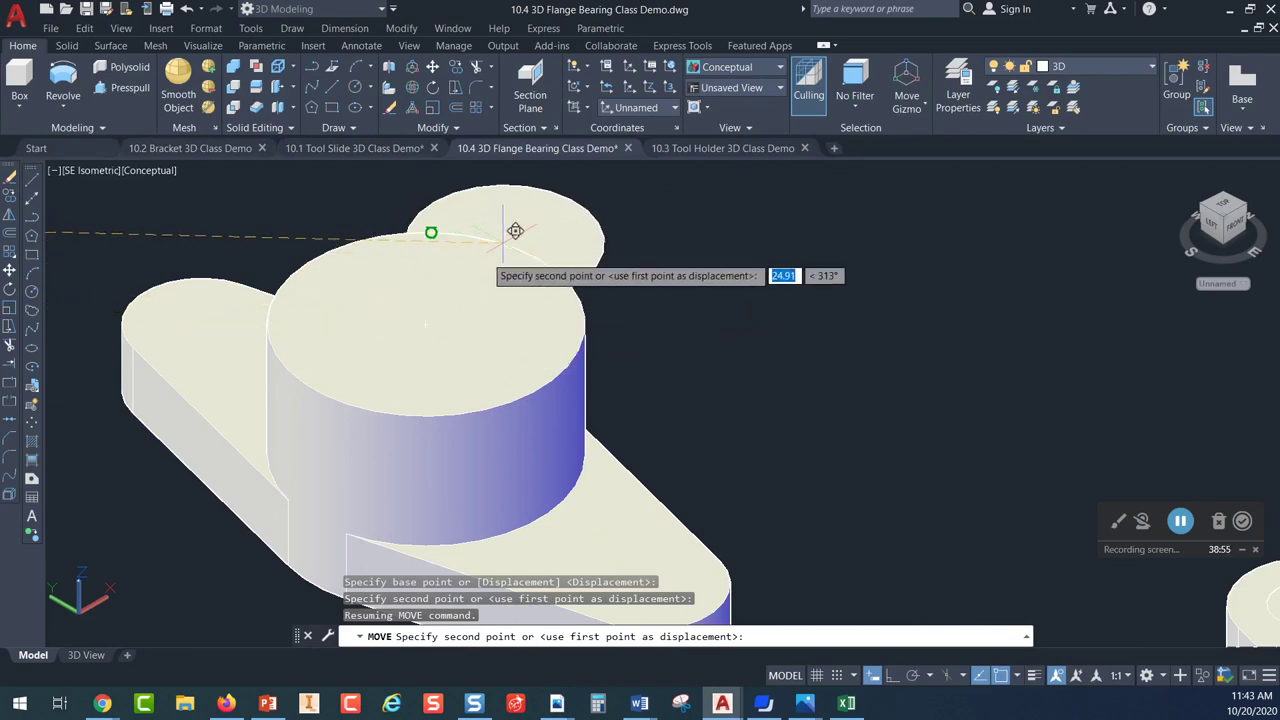
left_click(425, 324)
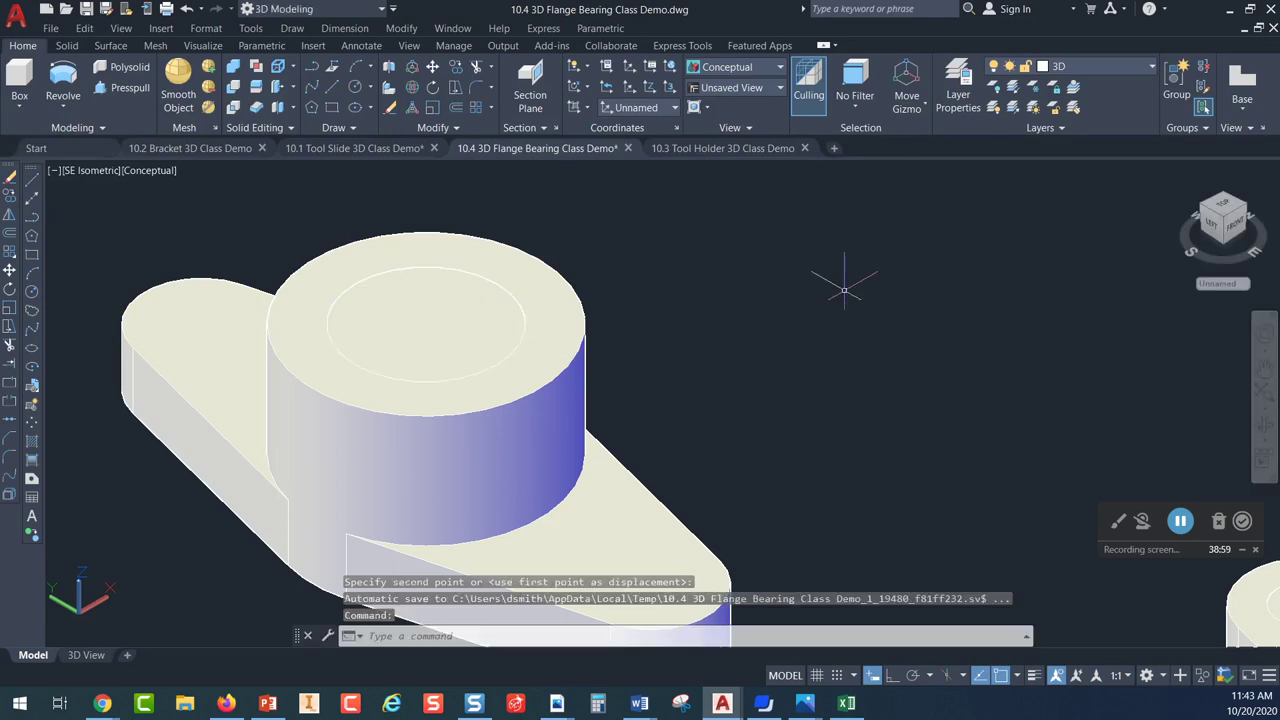
key("Escape")
left_click(484, 333)
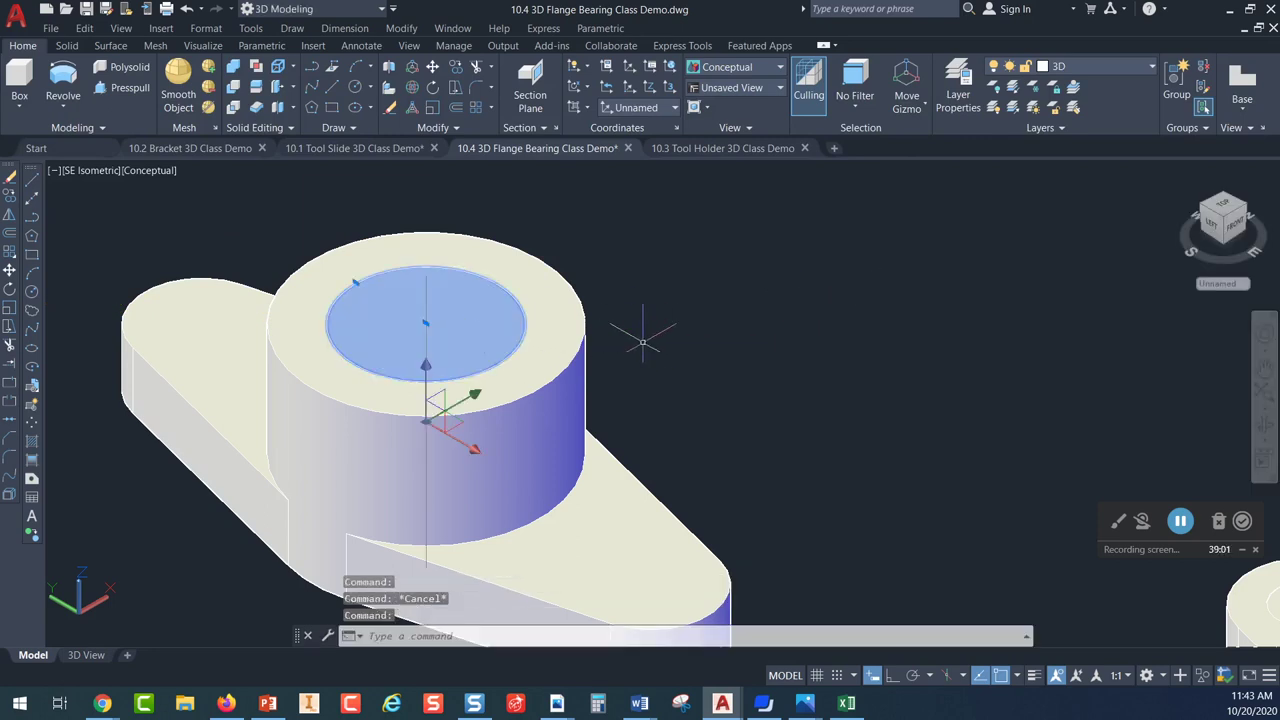
key("Escape")
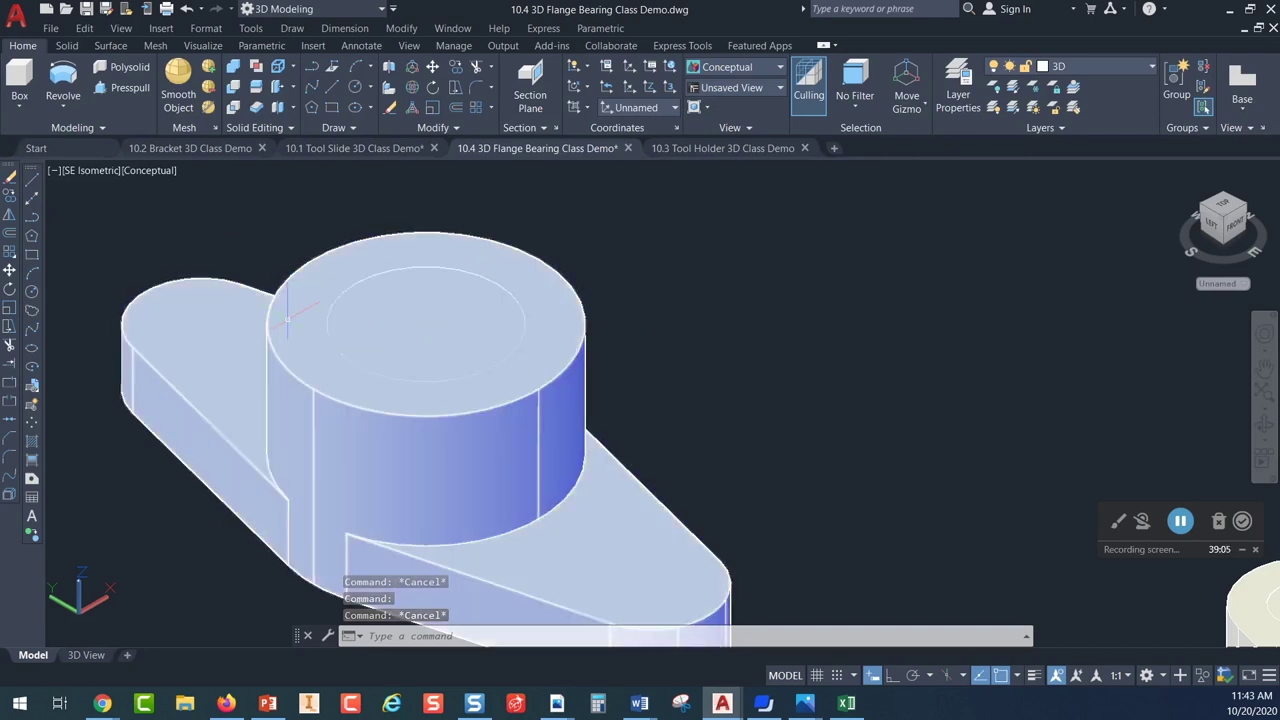
Subtract the upright flared plug from the flange bearing solid to cut the bore through the boss
key("Escape")
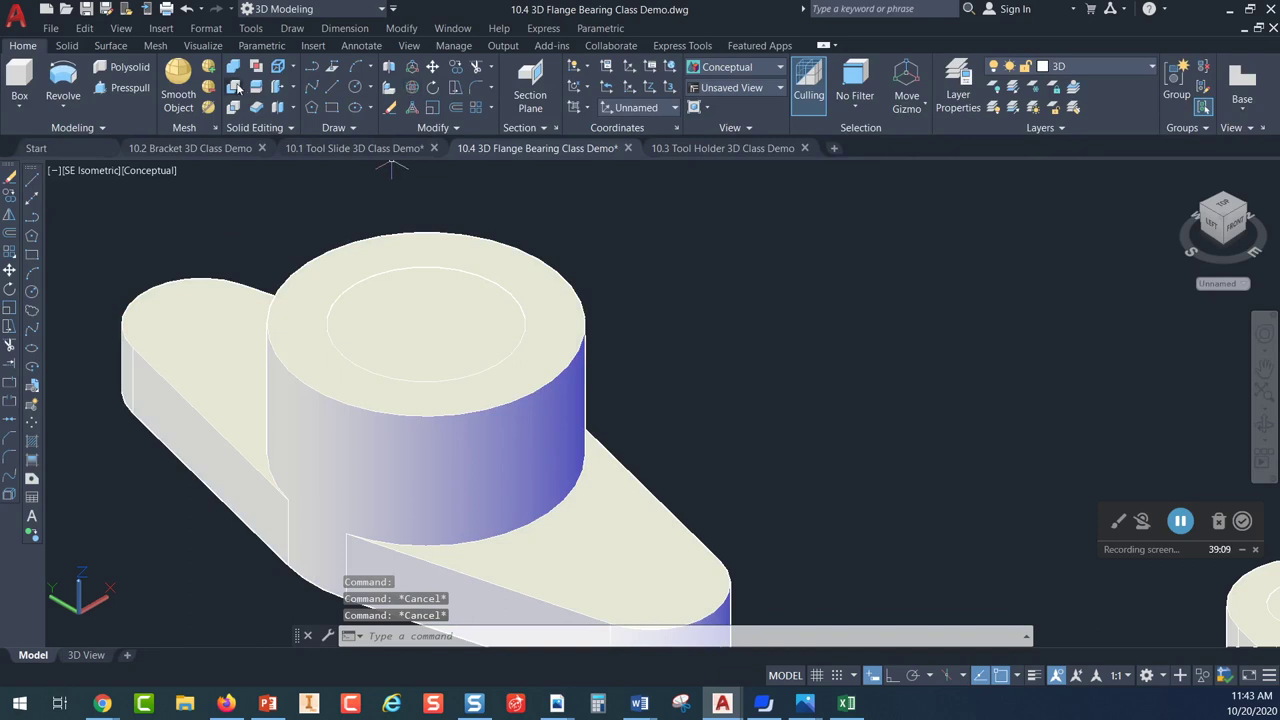
left_click(238, 88)
left_click(300, 305)
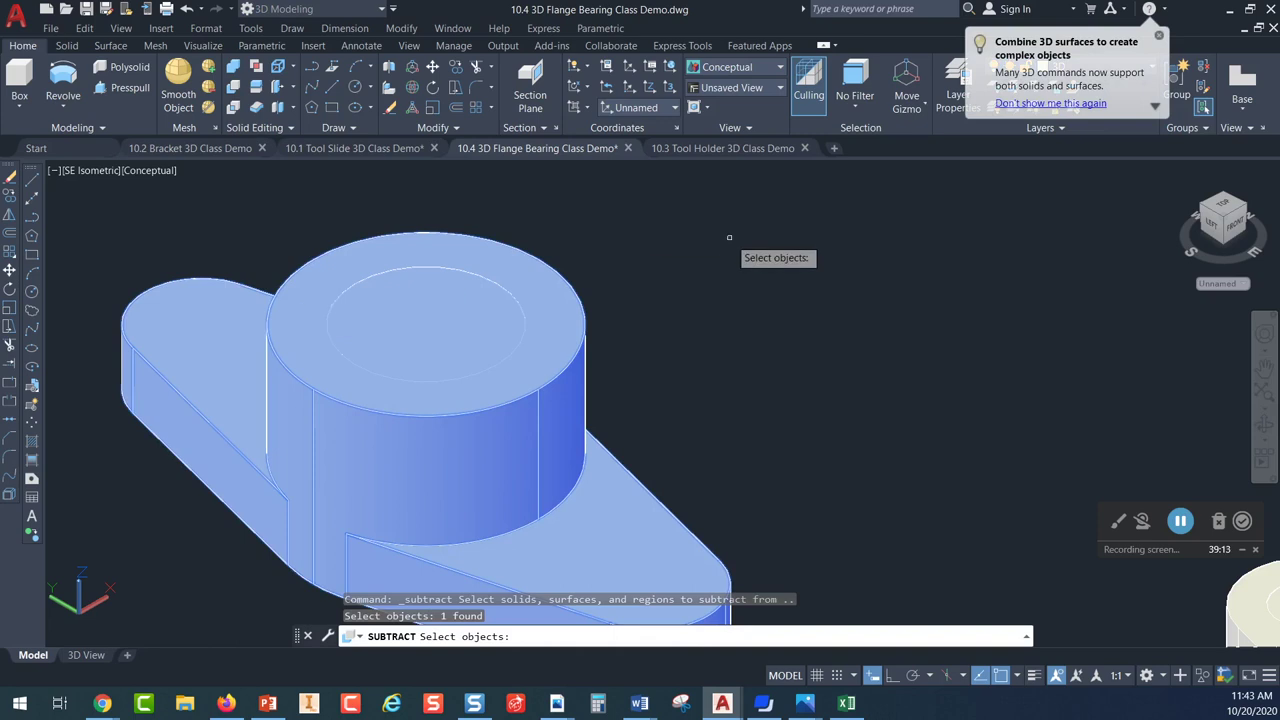
key("Return")
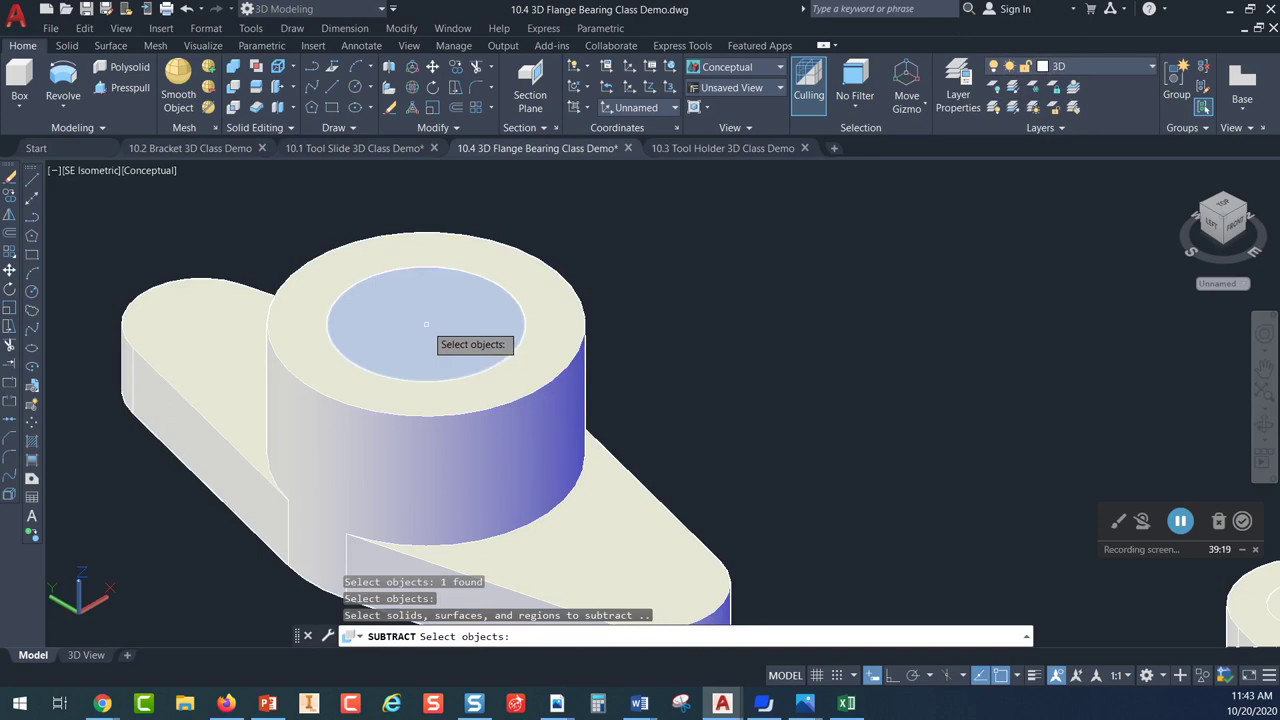
left_click(426, 323)
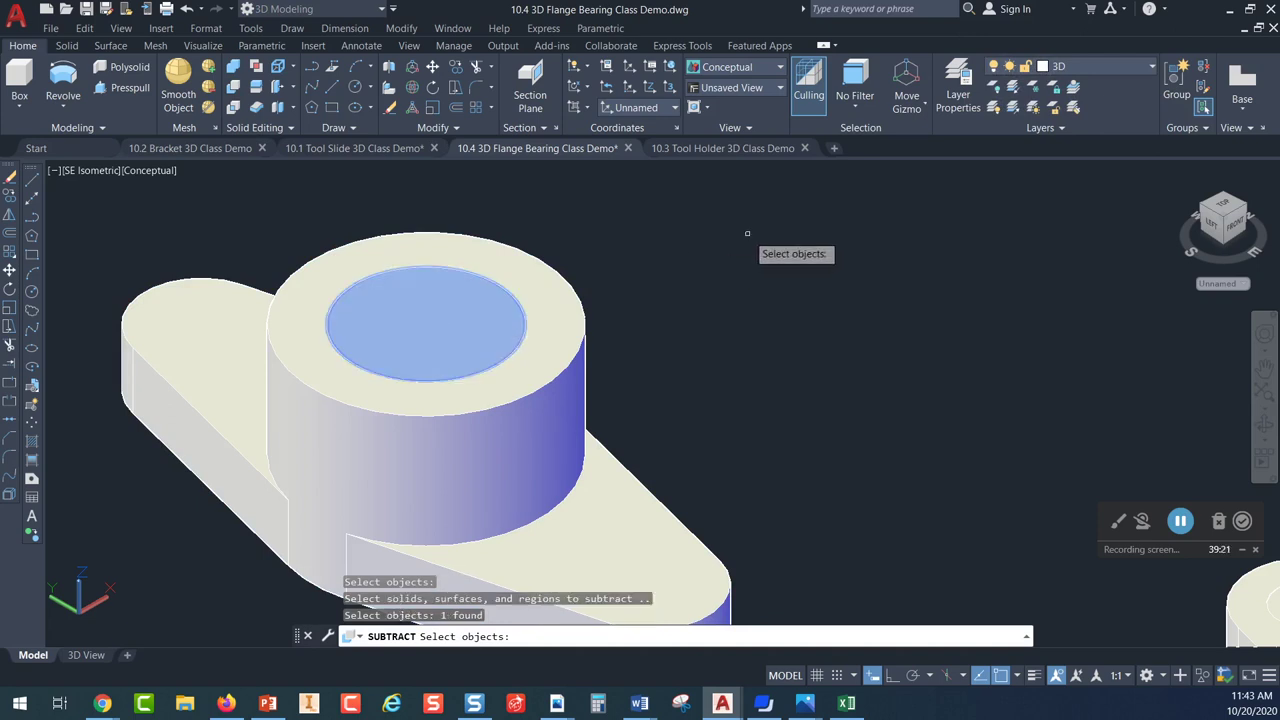
key("Return")
scroll(434, 337, "up", 3)
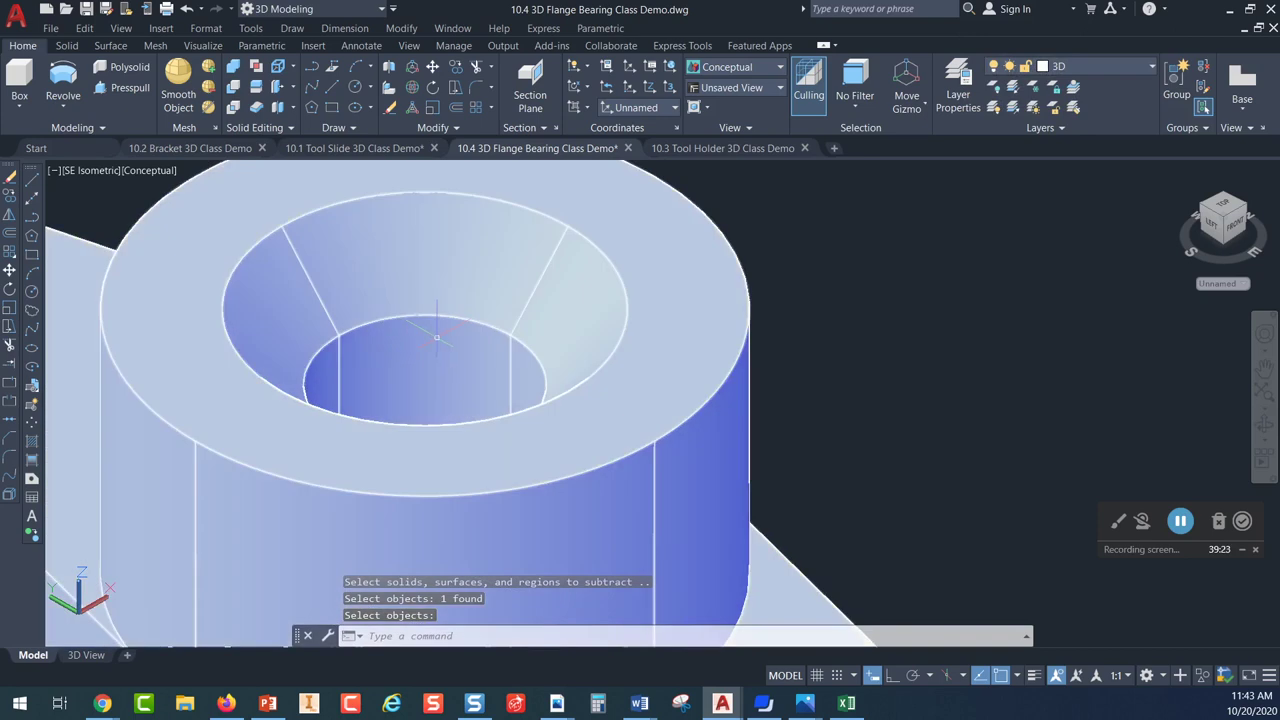
scroll(434, 337, "down", 5)
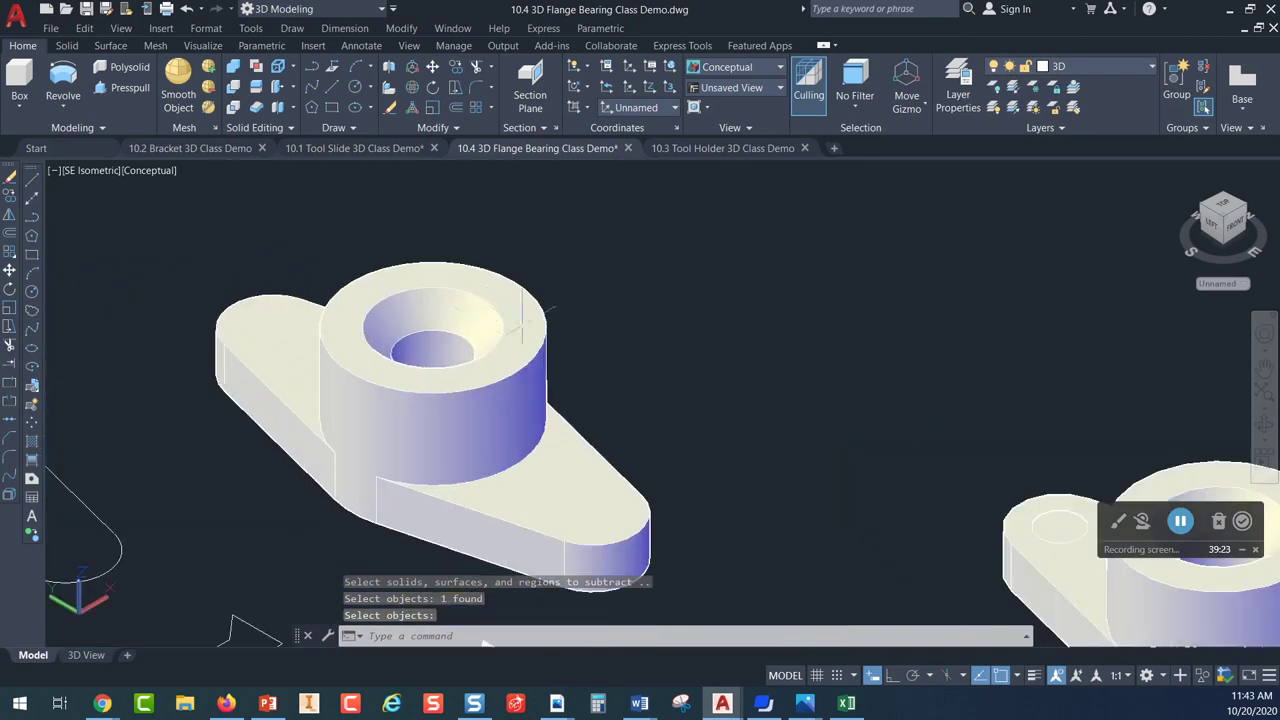
Examine the bore from above, then review the hatched section view and the small stepped mounting-hole profiles and plugs
left_click(1223, 208)
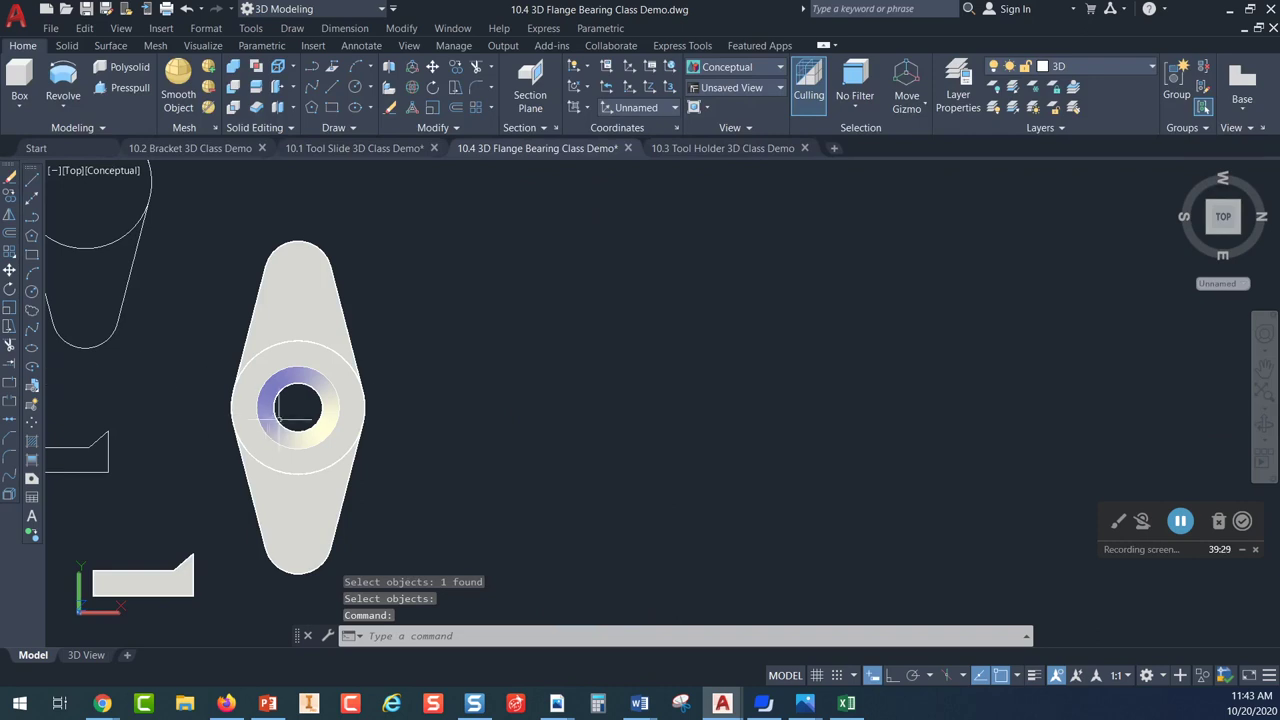
left_click(1180, 171)
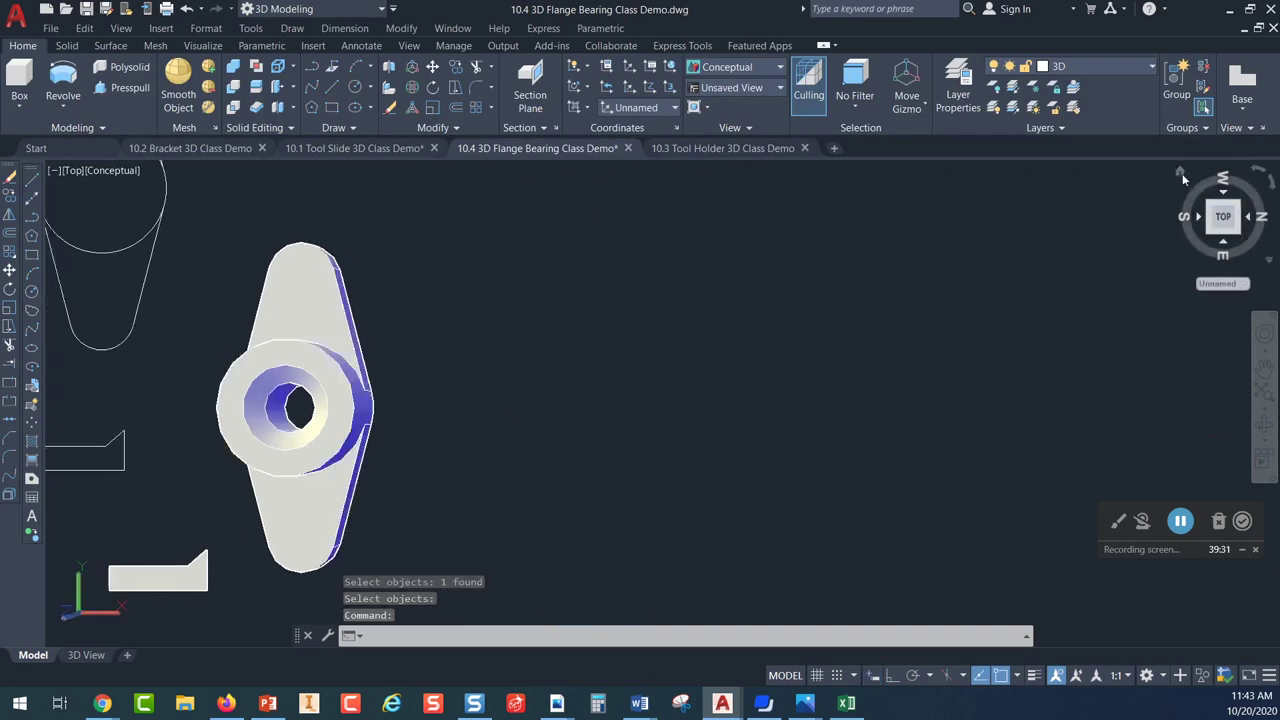
scroll(528, 200, "down", 2)
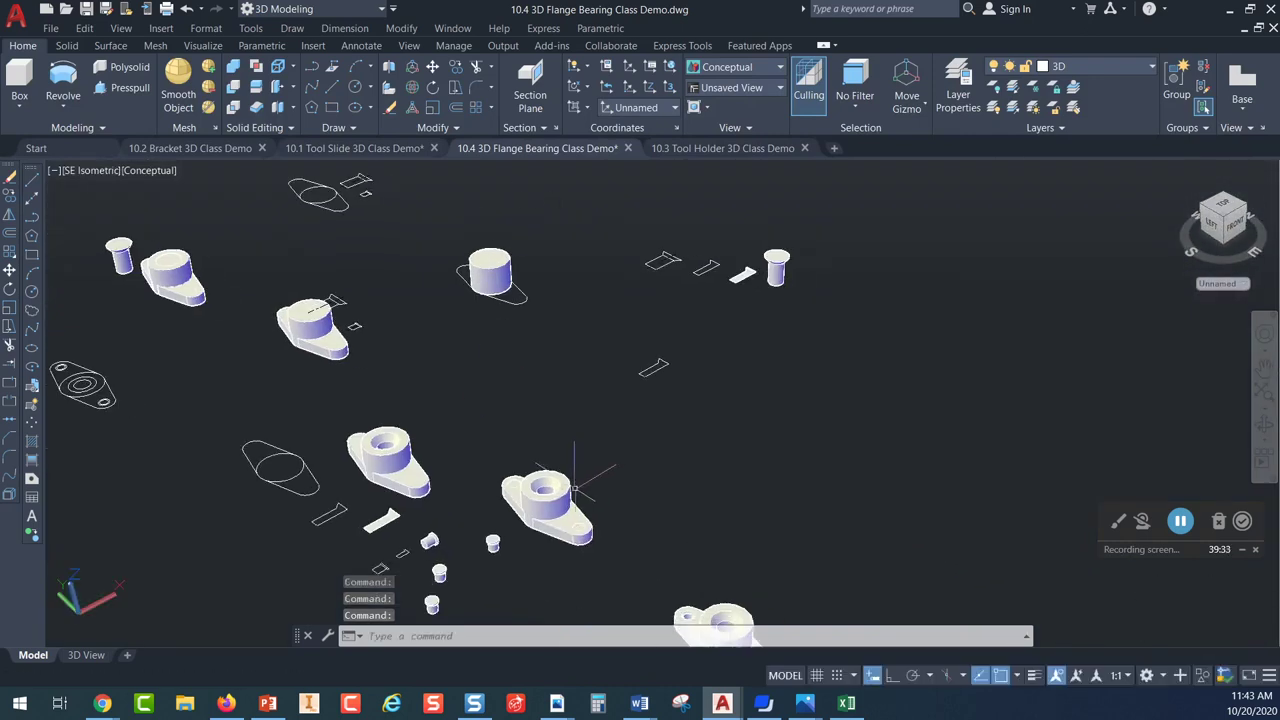
scroll(580, 457, "up", 4)
middle_click_drag(580, 457, 887, 178)
scroll(438, 337, "up", 3)
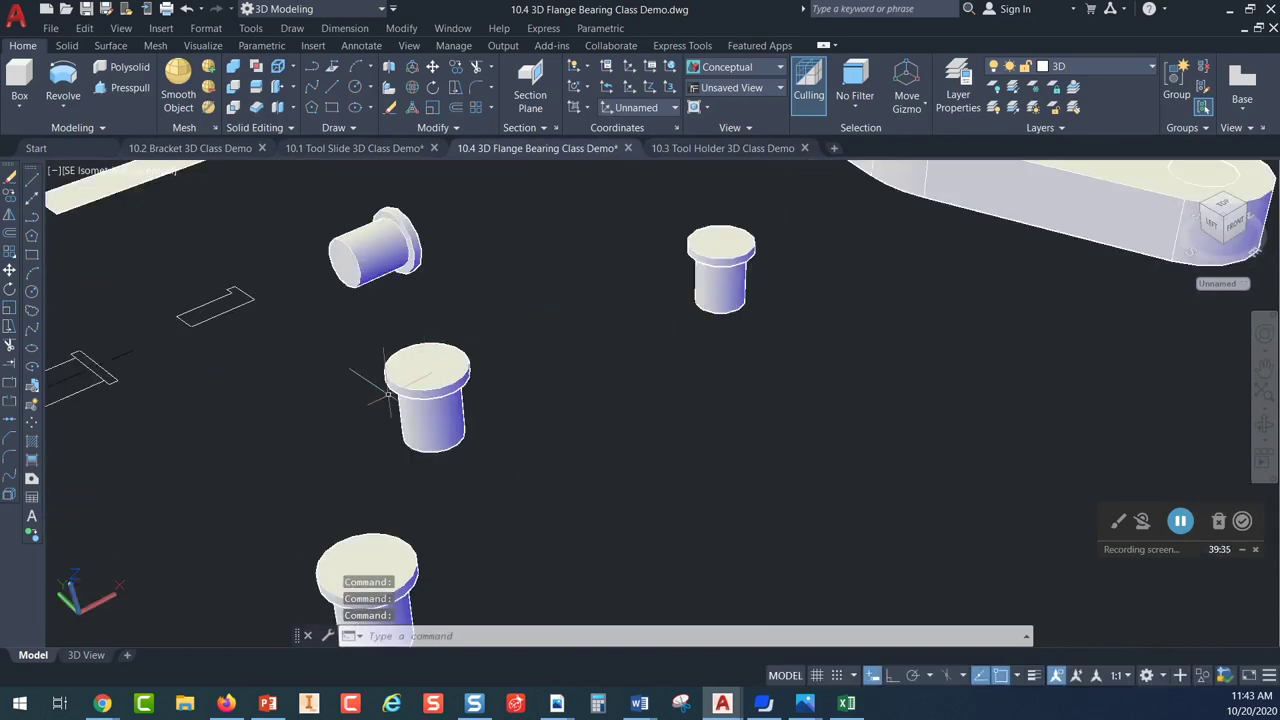
scroll(346, 380, "down", 3)
scroll(213, 393, "up", 3)
middle_click_drag(213, 393, 578, 579)
key("Escape")
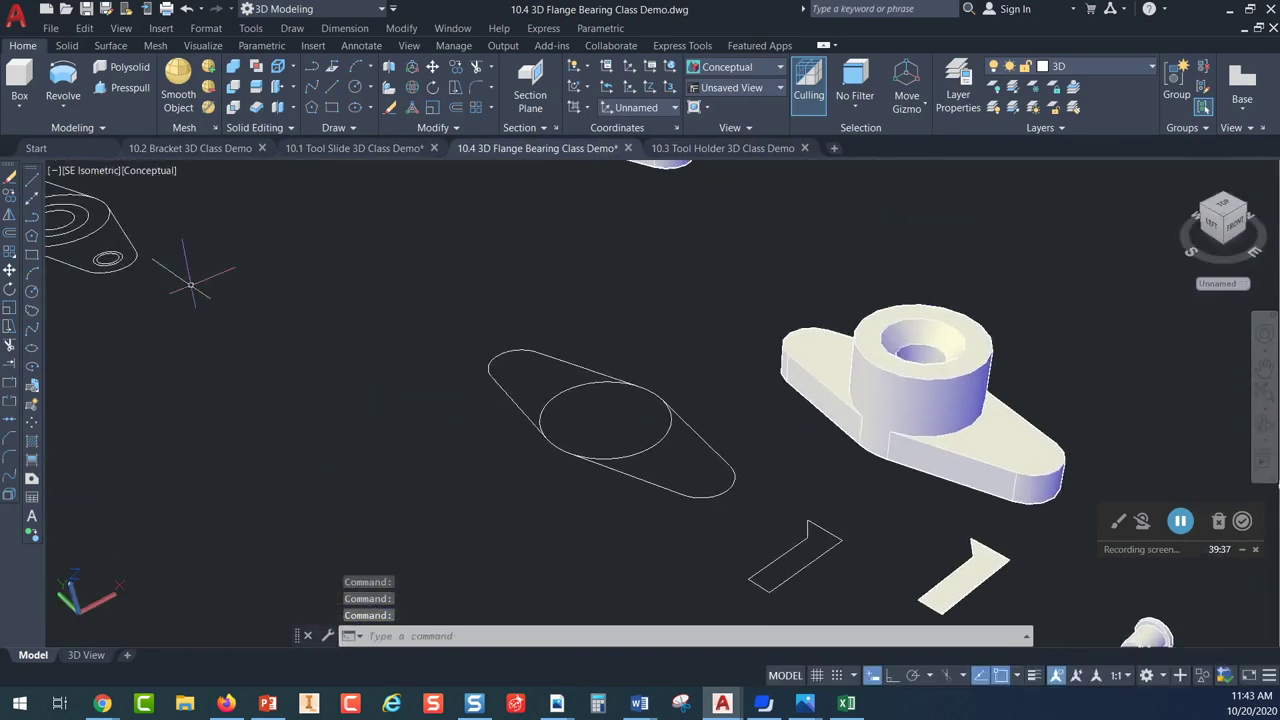
scroll(640, 400, "down", 2)
mouse_move(640, 400)
middle_mouse_down()
mouse_move(600, 330)
mouse_move(580, 250)
middle_mouse_up()
scroll(380, 363, "down", 3)
scroll(380, 363, "up", 4)
middle_click_drag(380, 363, 778, 422)
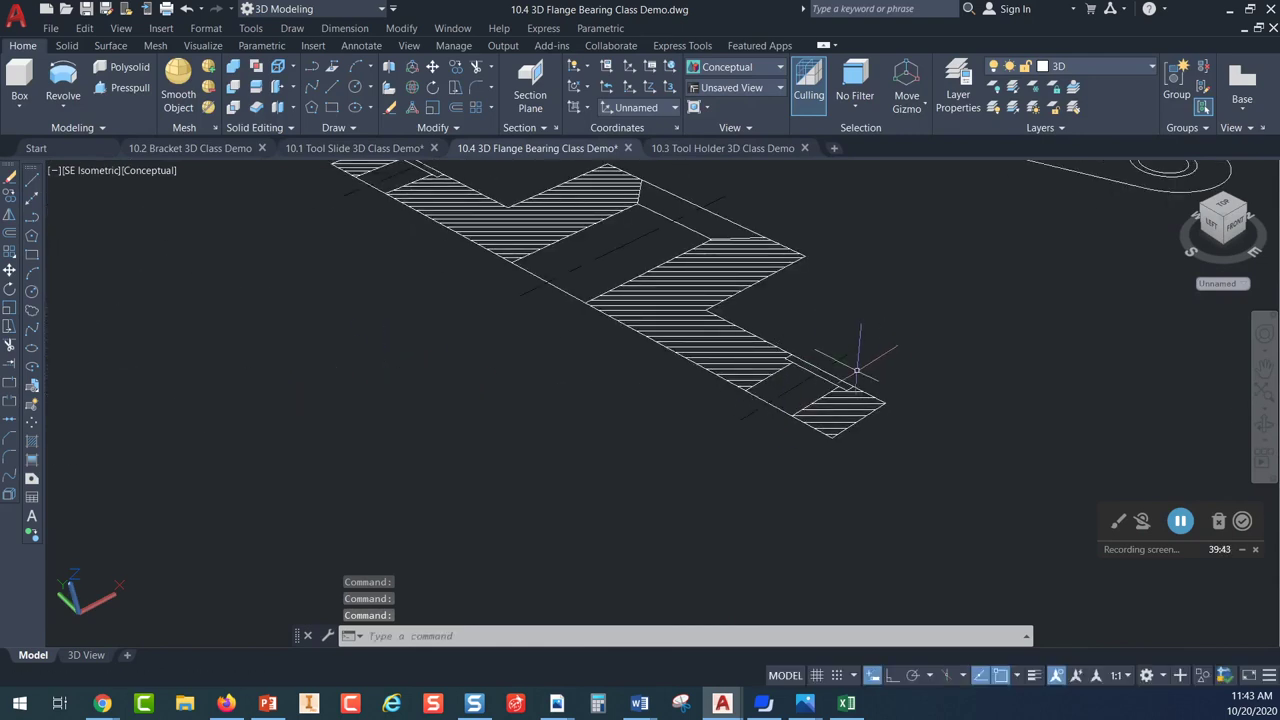
mouse_move(1106, 354)
middle_mouse_down()
mouse_move(408, 280)
mouse_move(634, 331)
middle_mouse_up()
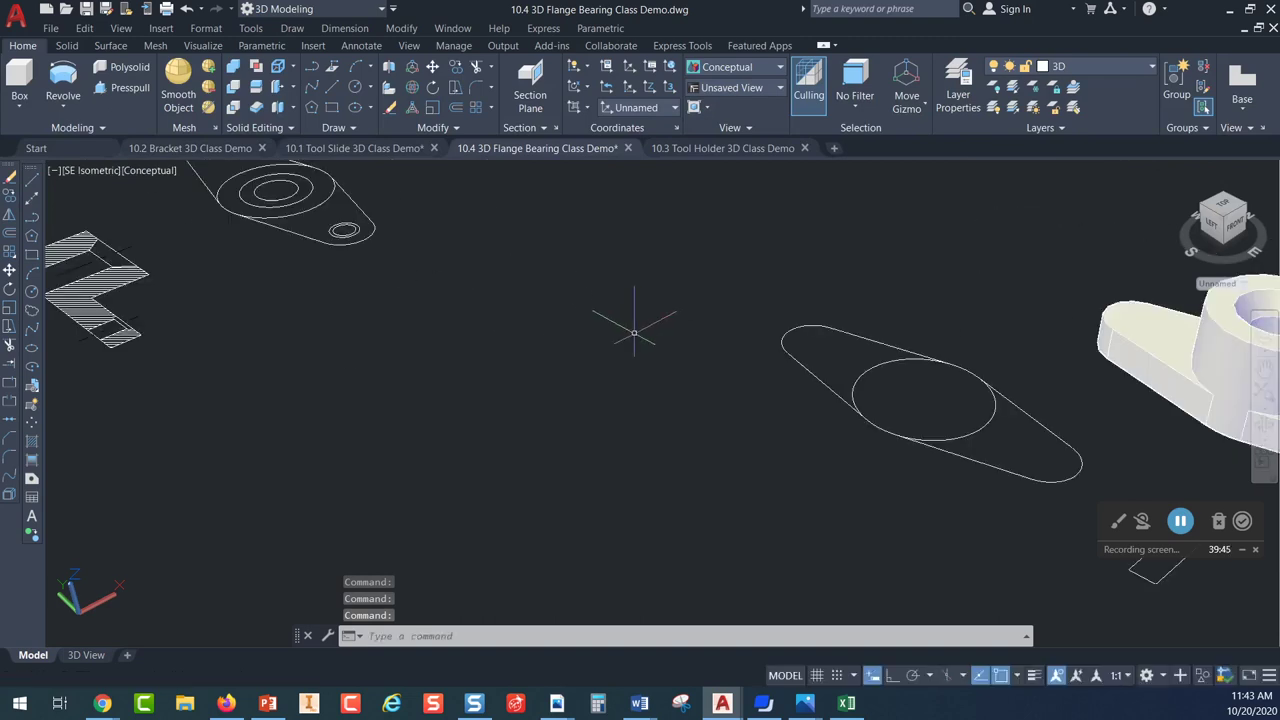
middle_click_drag(700, 450, 343, 400)
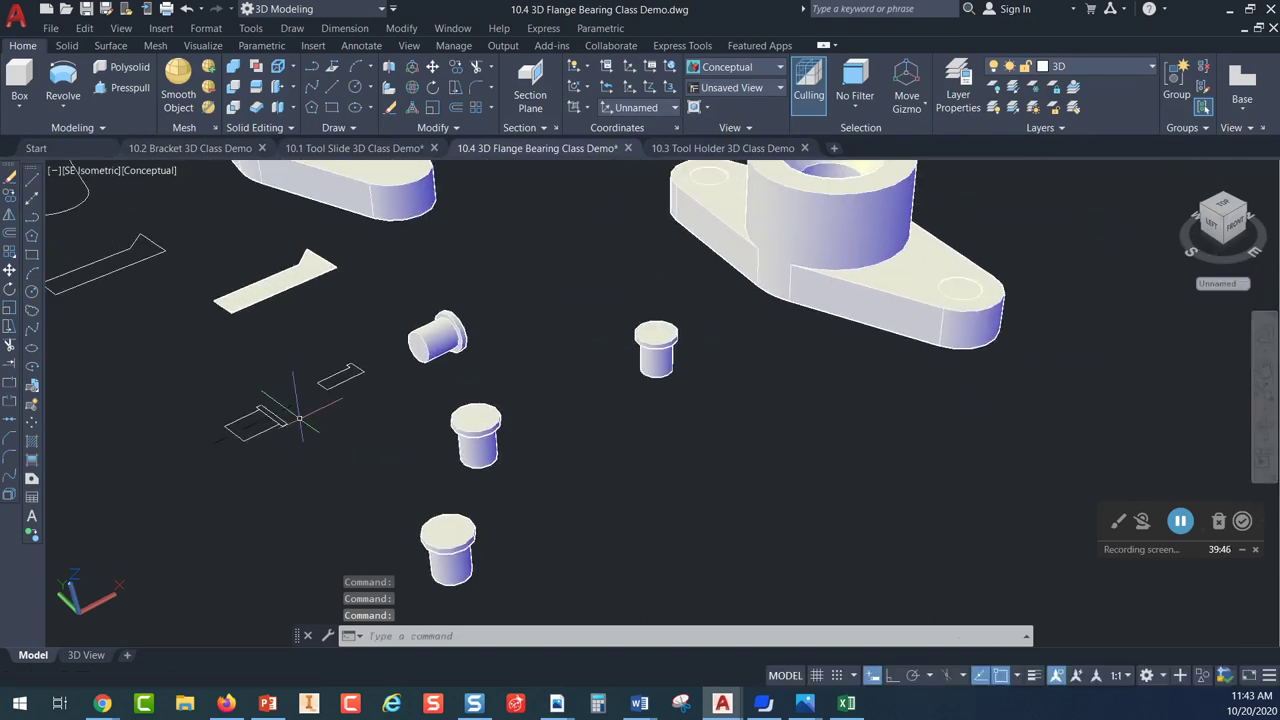
scroll(262, 460, "up", 5)
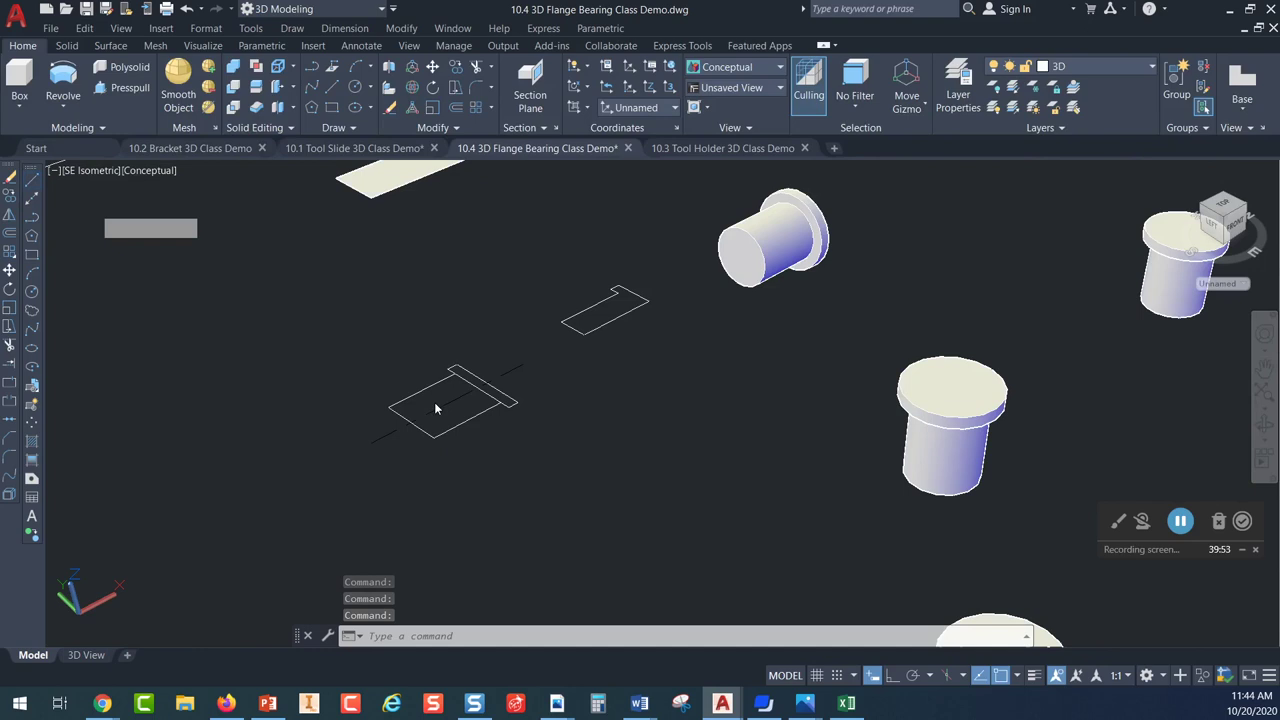
type("l")
key("Return")
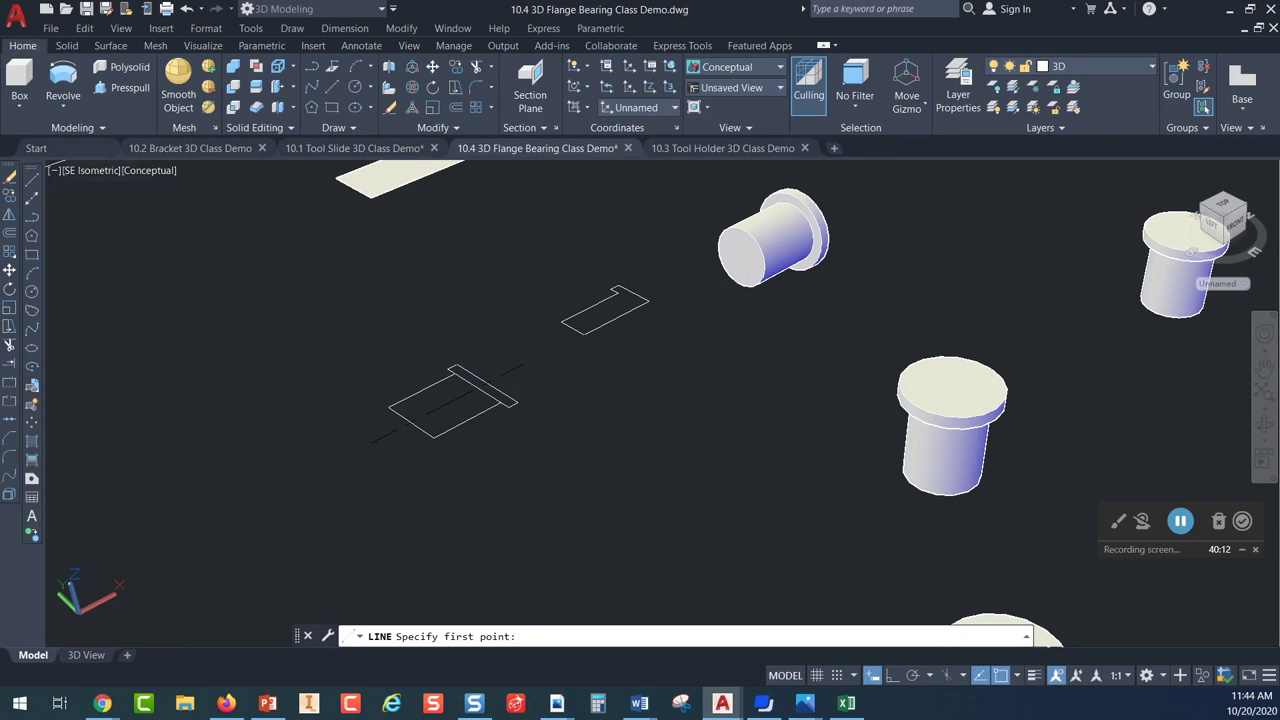
key("Escape")
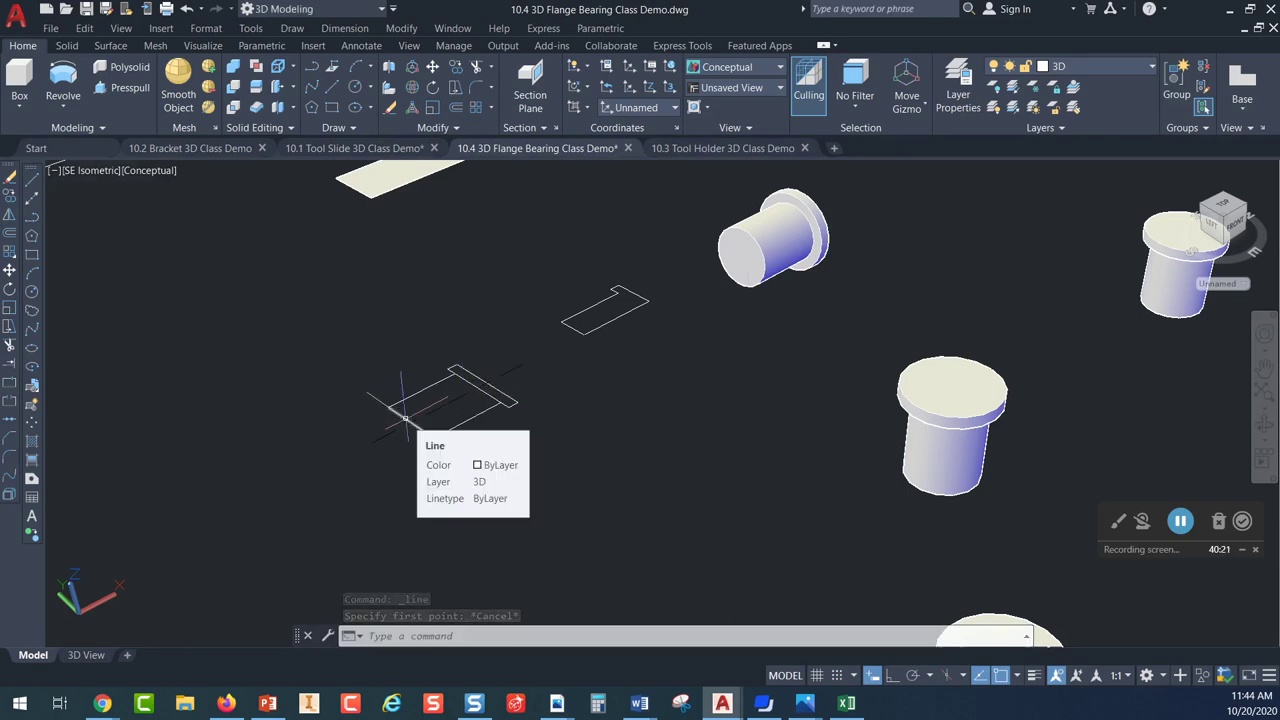
Create a region from the closed lines of the small stepped mounting-hole half profile
middle_click_drag(657, 323, 640, 357)
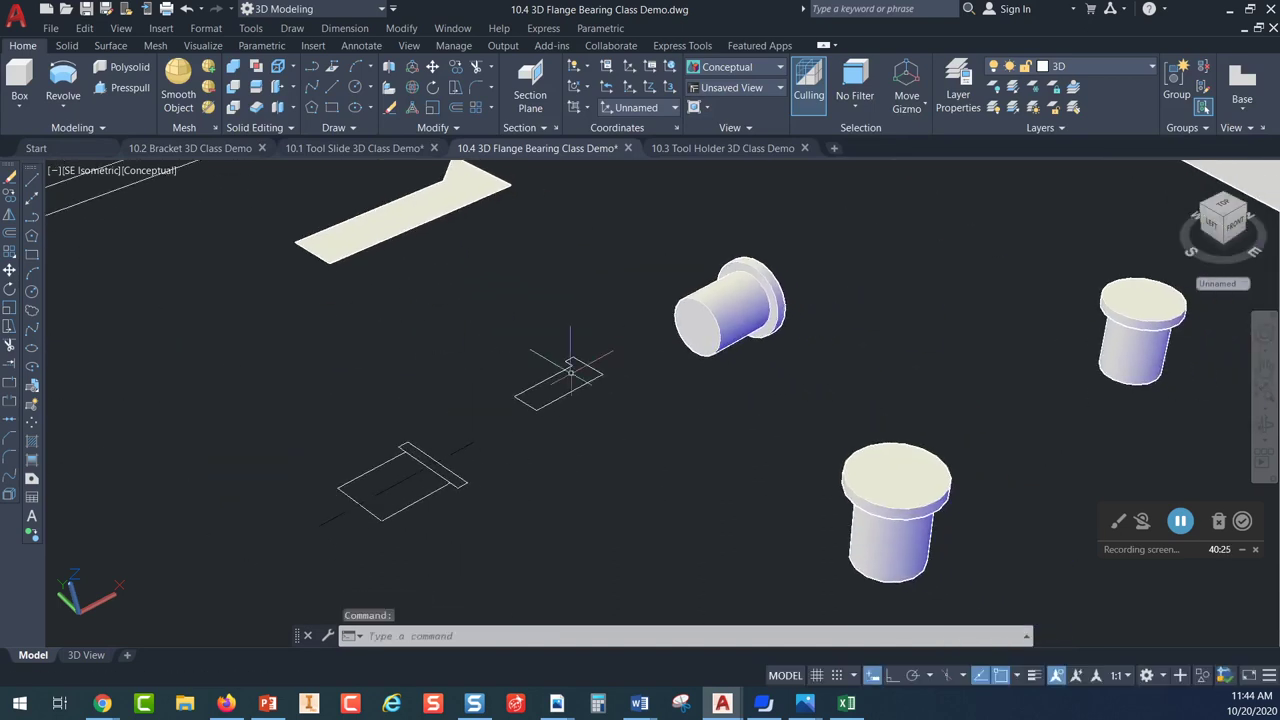
left_click(356, 130)
left_click(370, 167)
left_click(645, 332)
left_click(486, 428)
key("Return")
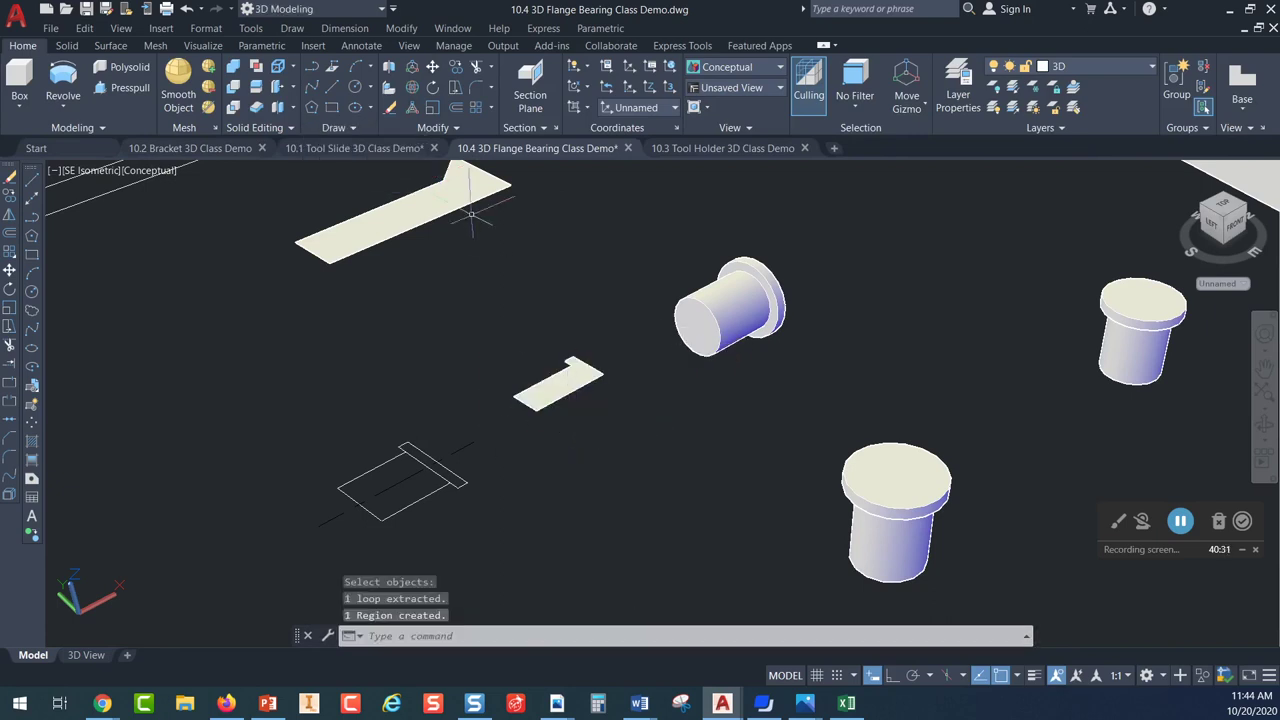
Try to revolve the stepped half-profile region 360 degrees about an axis picked across the profile
left_click(63, 80)
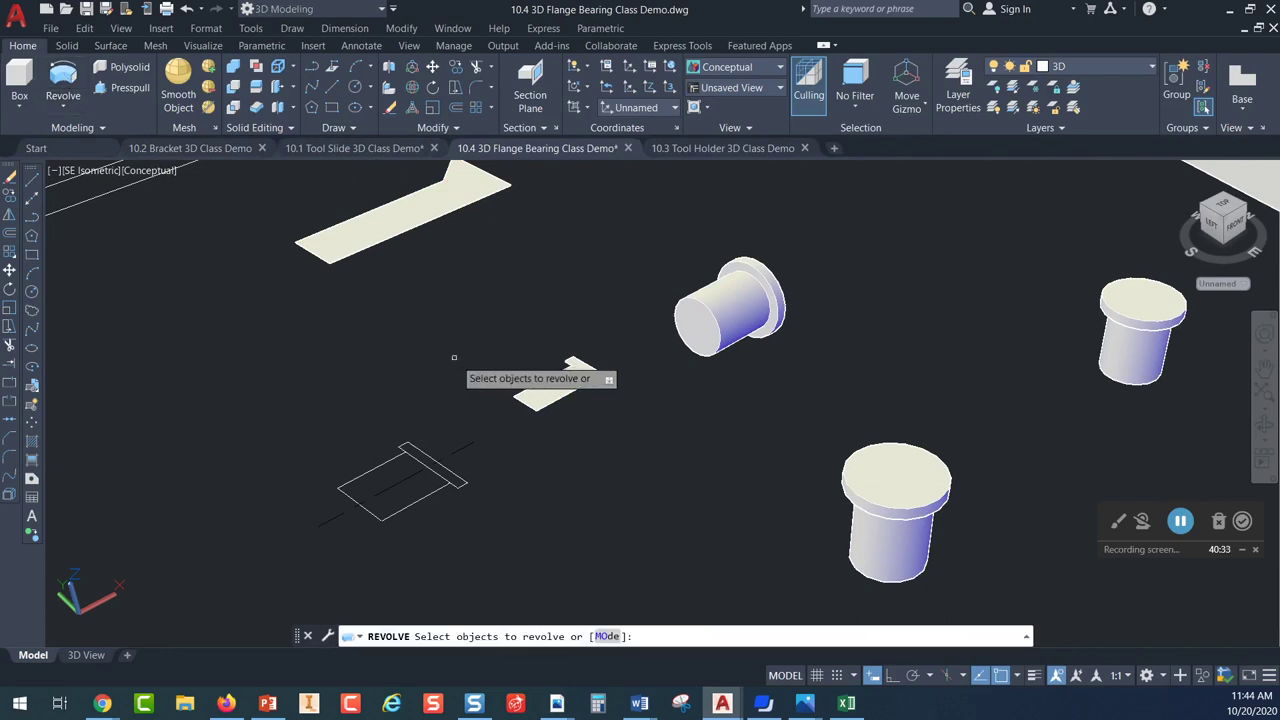
left_click(552, 392)
right_click(605, 381)
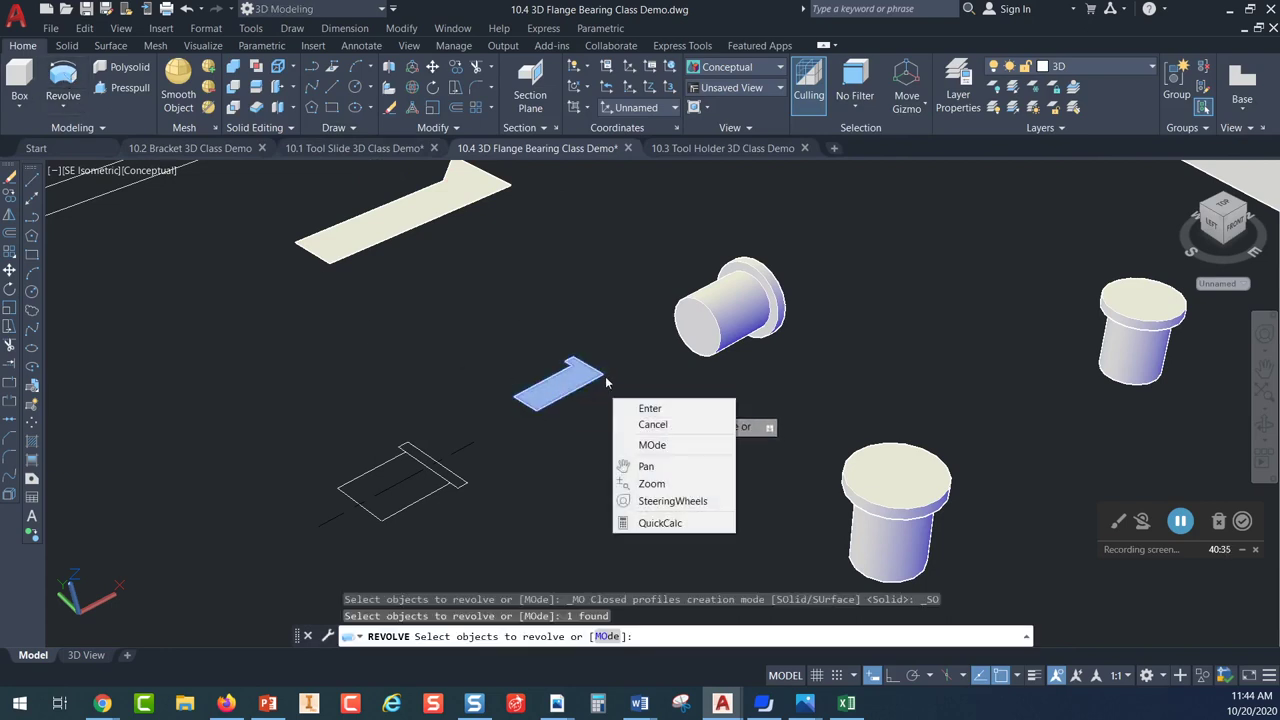
left_click(645, 408)
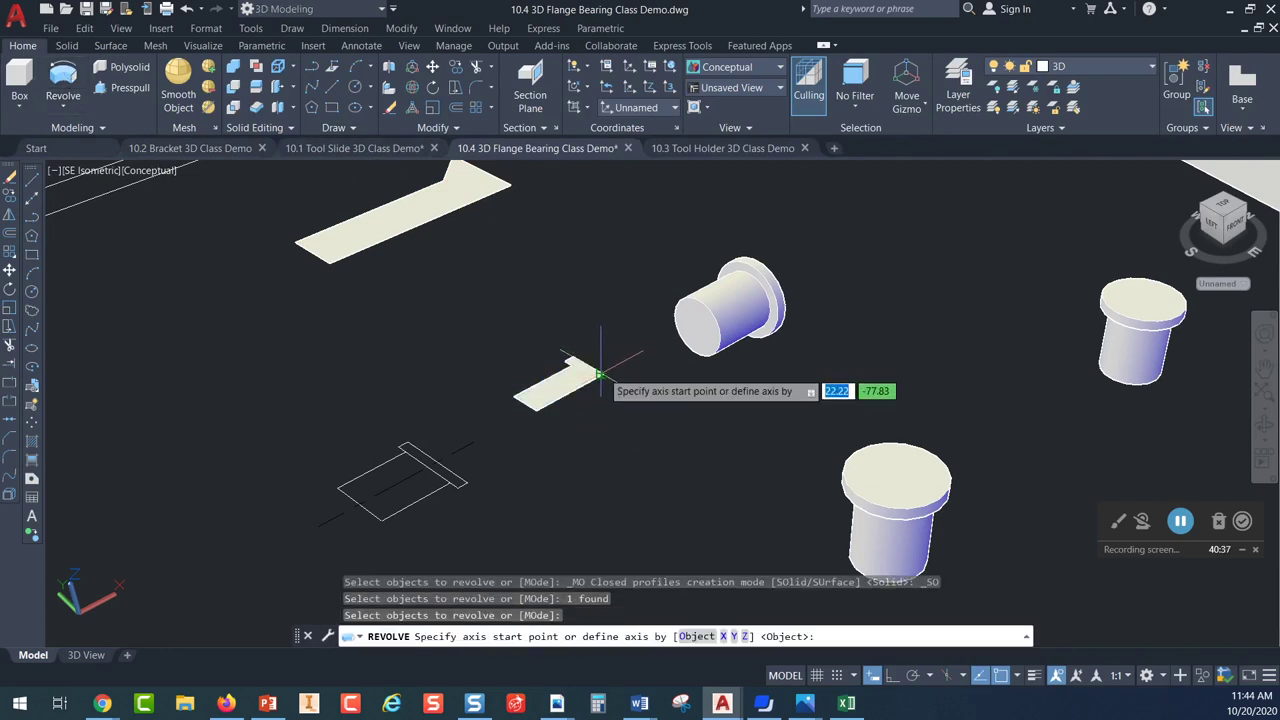
left_click(570, 362)
left_click(567, 400)
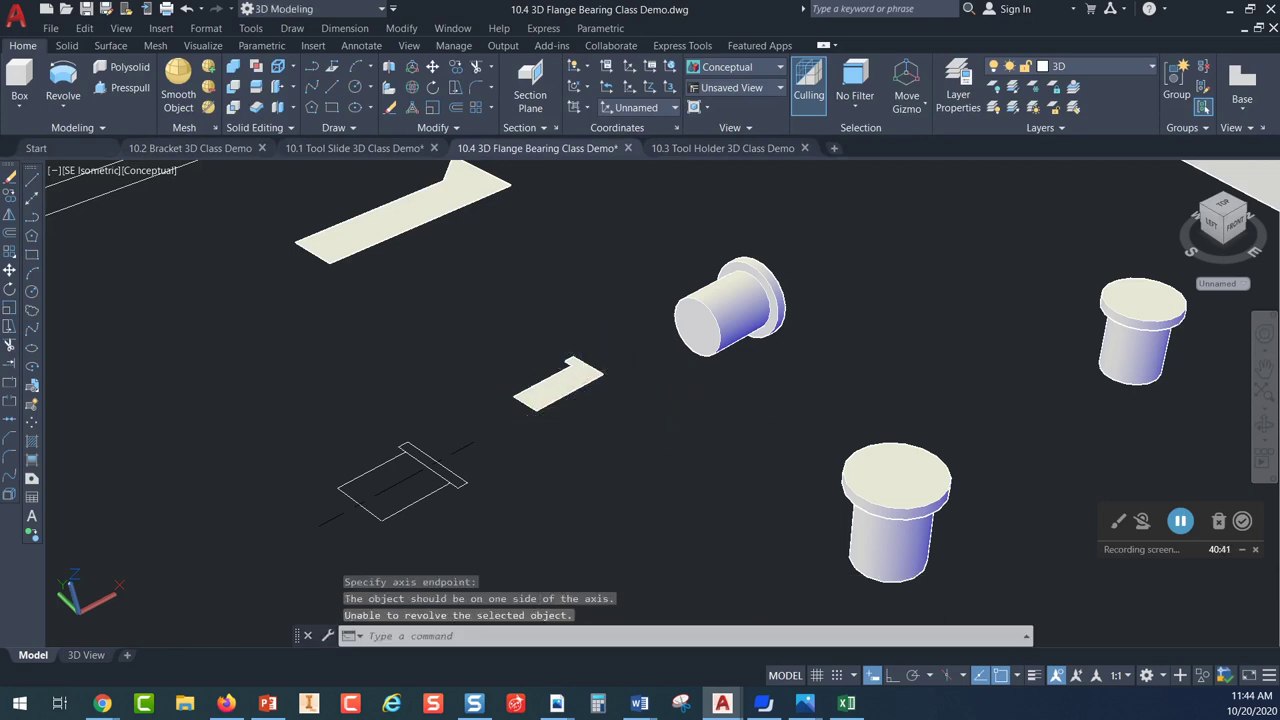
type("360")
key("Return")
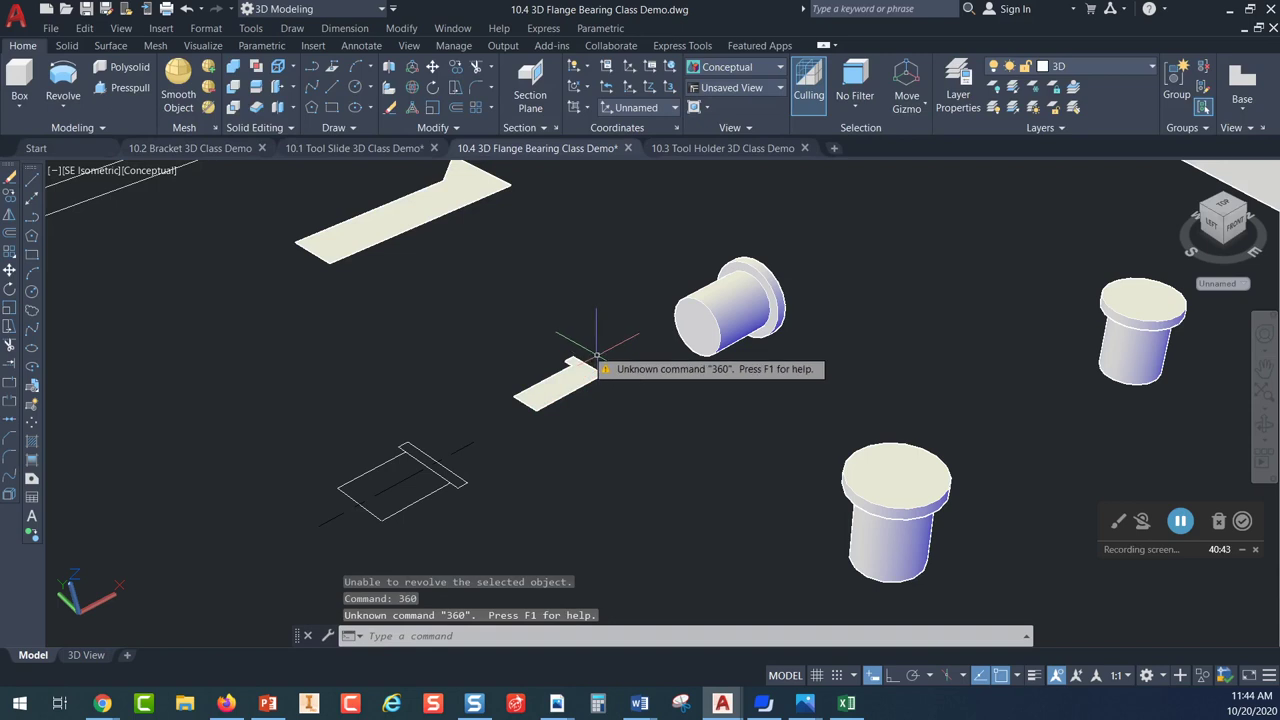
Revolve the stepped region 360 degrees into a solid plug about its long centre edge, from the head-end corner to the base corner
left_click(62, 82)
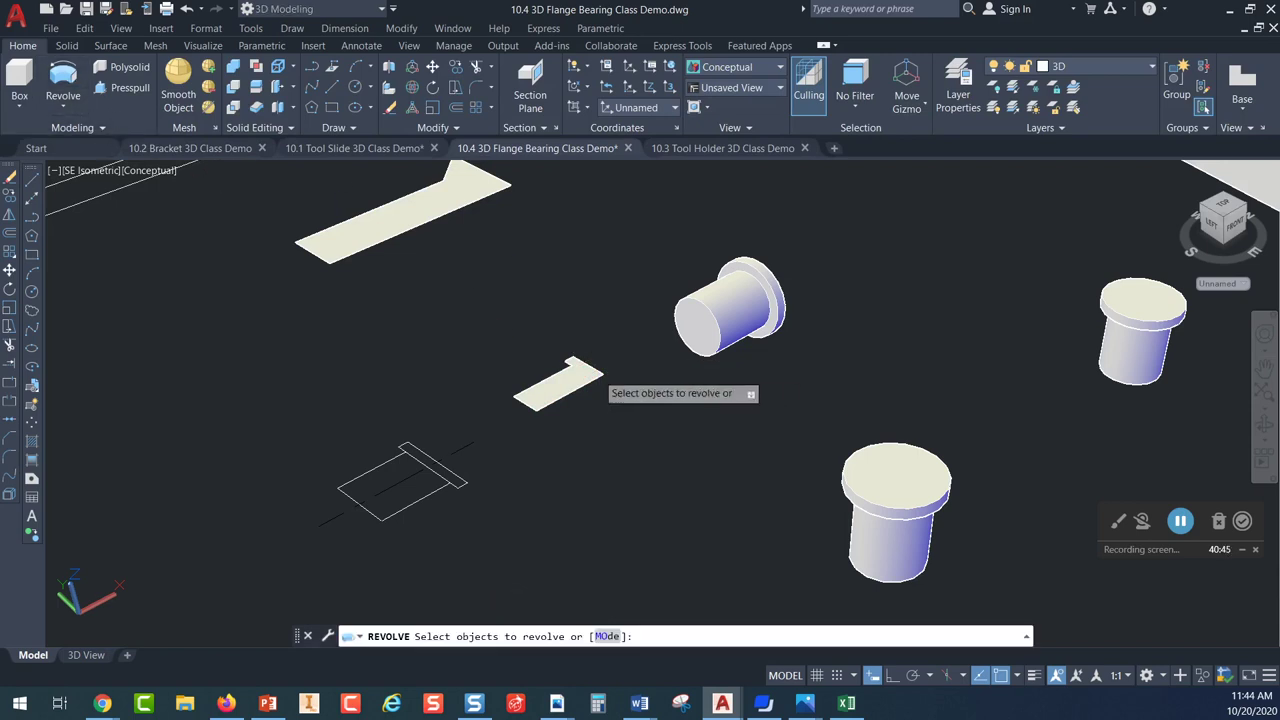
left_click(592, 376)
right_click(585, 374)
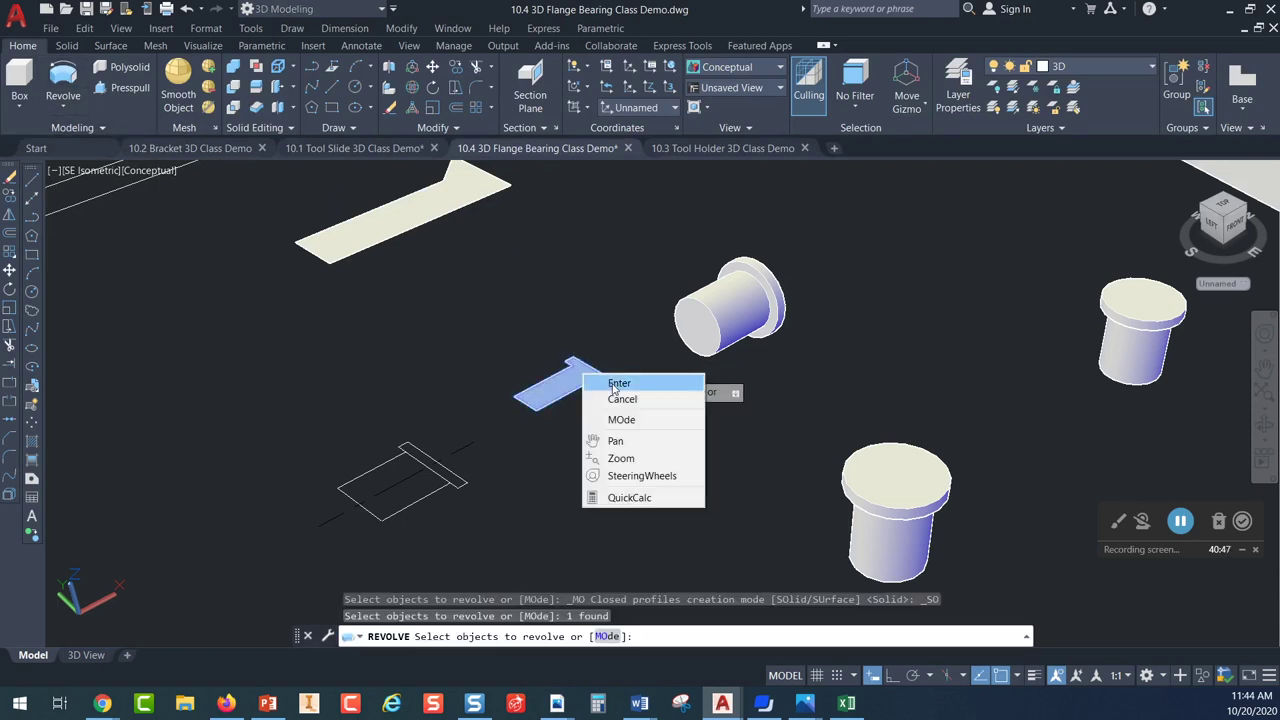
left_click(617, 384)
left_click(601, 374)
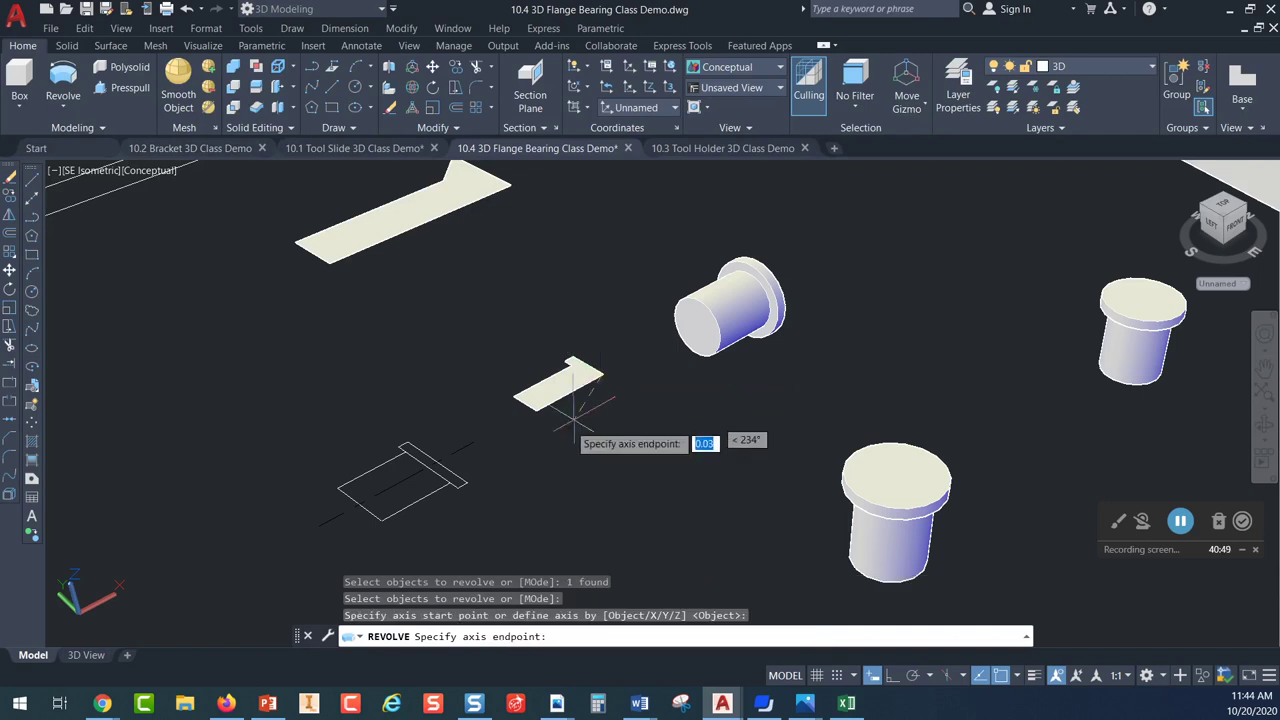
left_click(536, 410)
type("36")
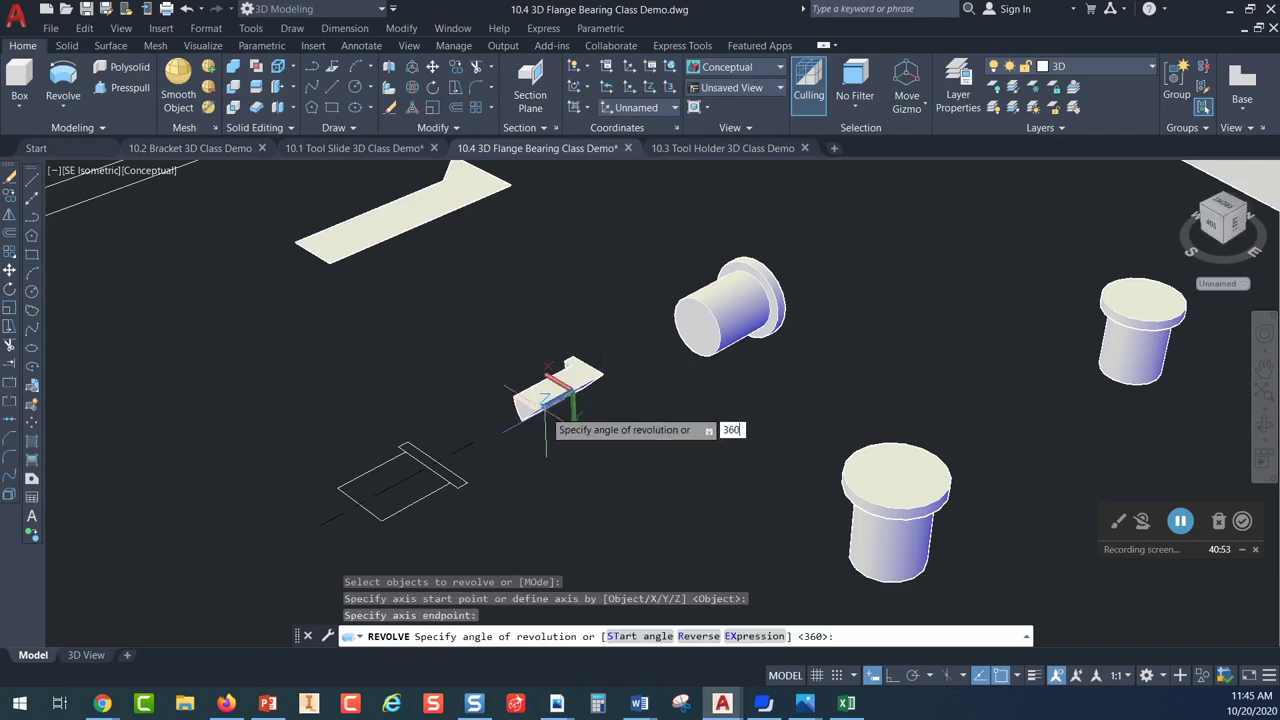
type("0")
key("Return")
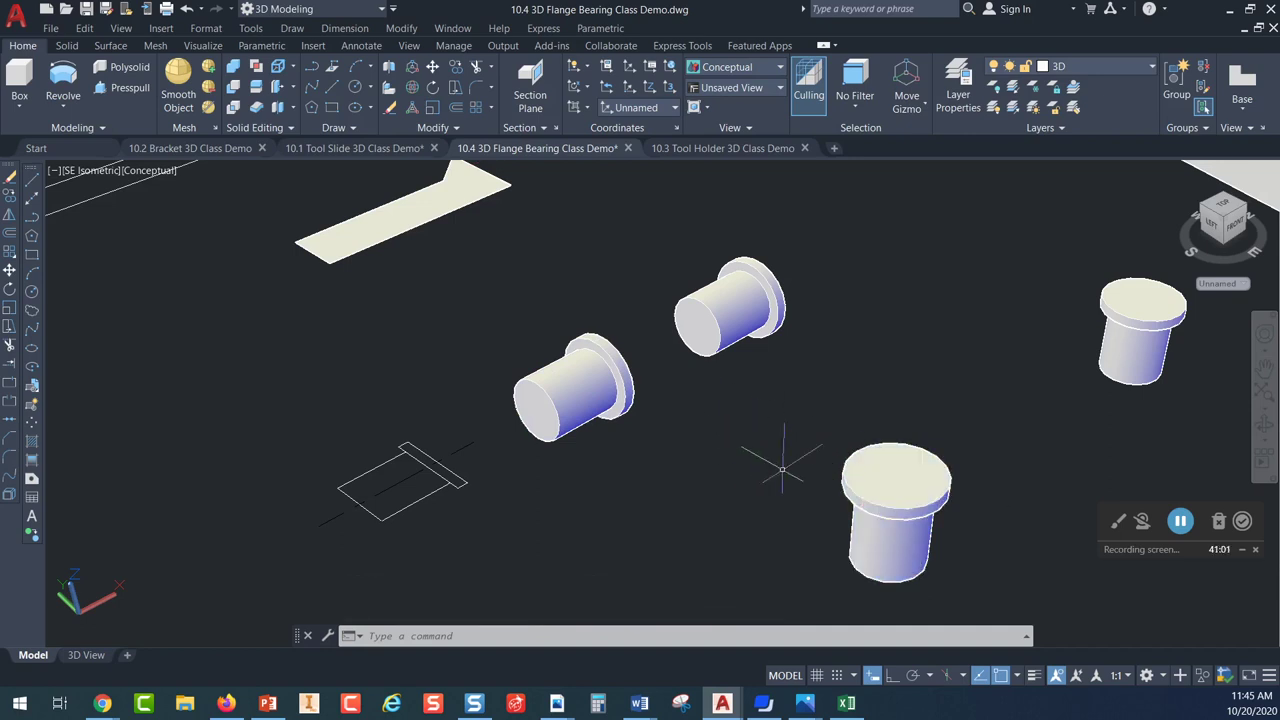
Check the two mounting-hole plugs placed in the flange ends of the other bearing by selecting both, and clear the selection
scroll(734, 434, "down", 3)
middle_click_drag(957, 466, 745, 446)
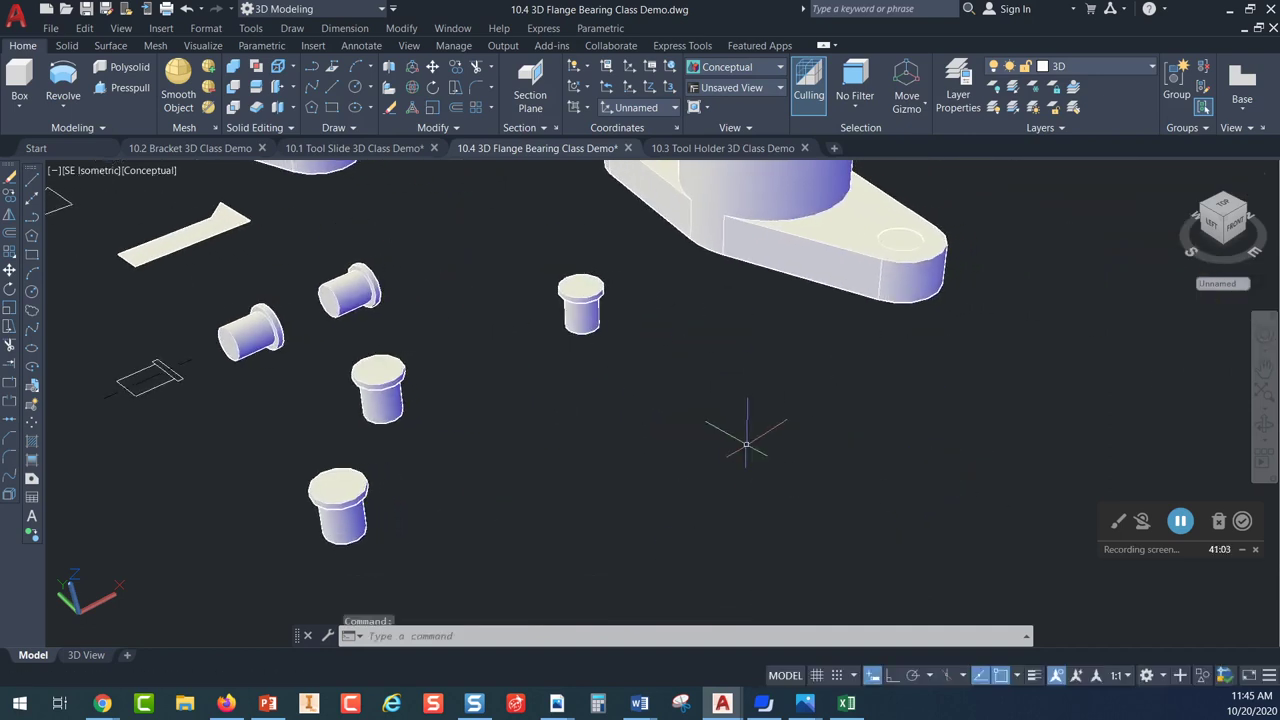
left_click(900, 238, "ctrl")
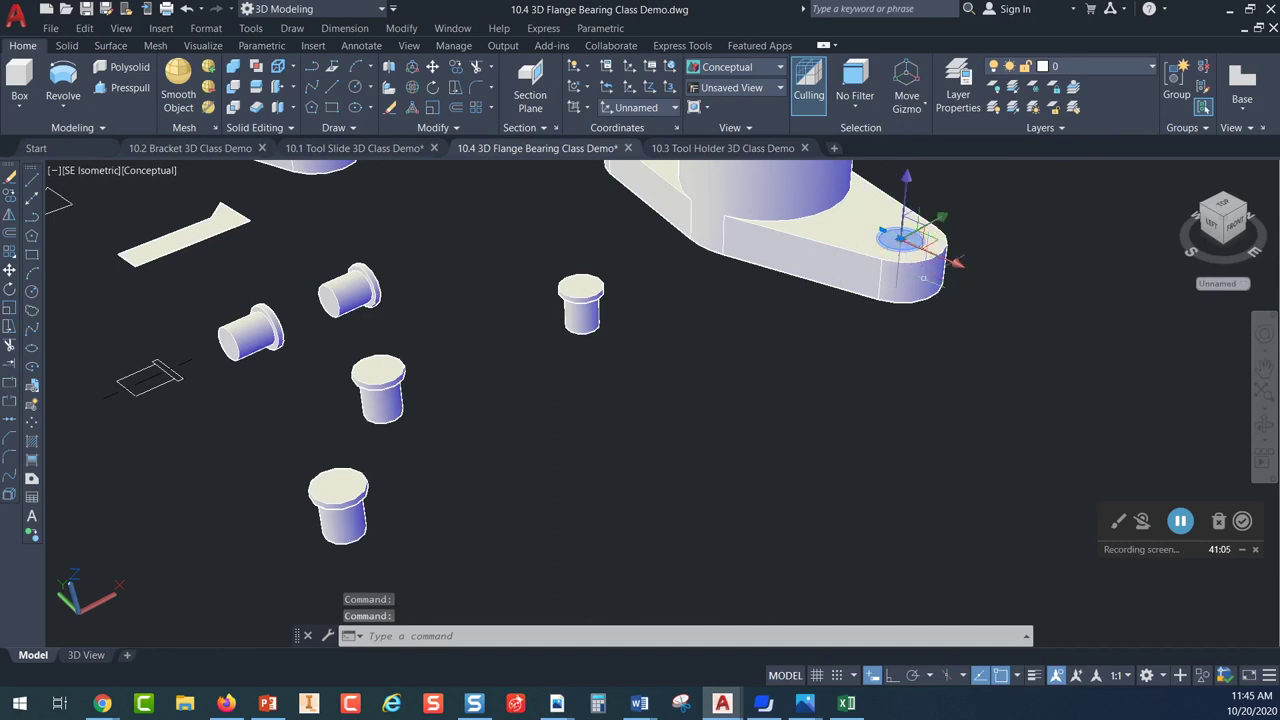
middle_click_drag(818, 335, 878, 505)
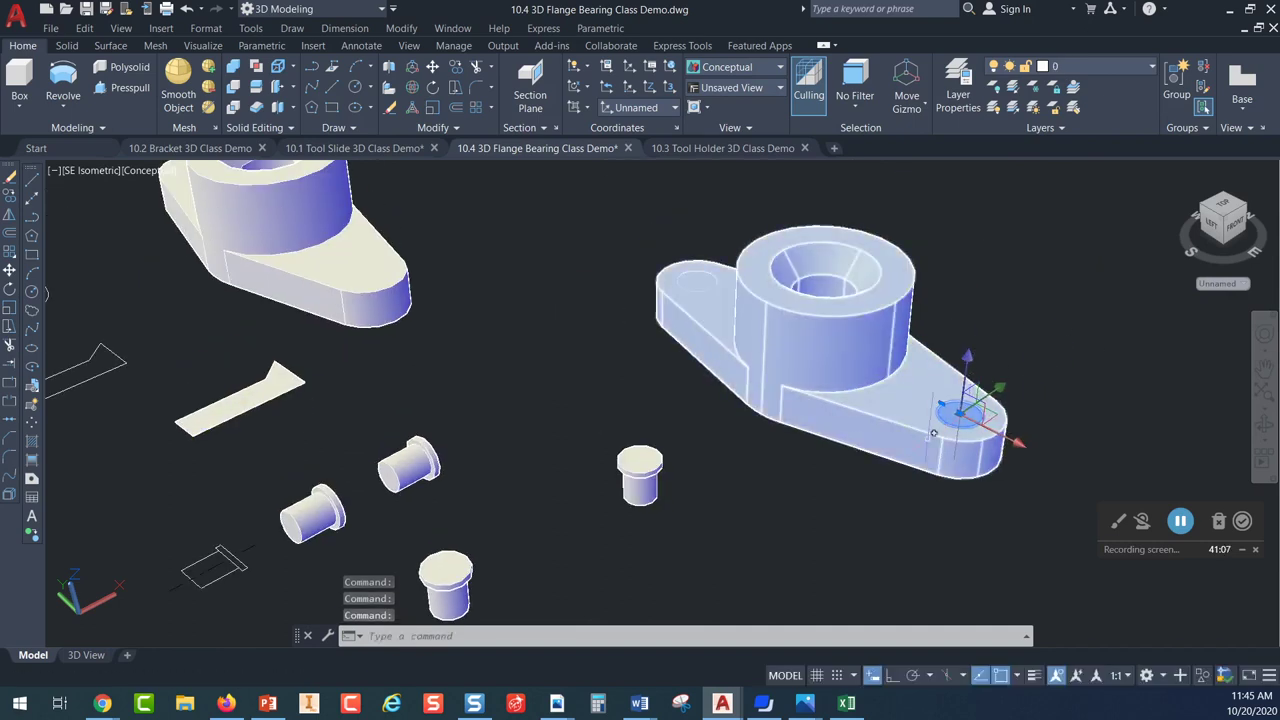
left_click(698, 275, "ctrl")
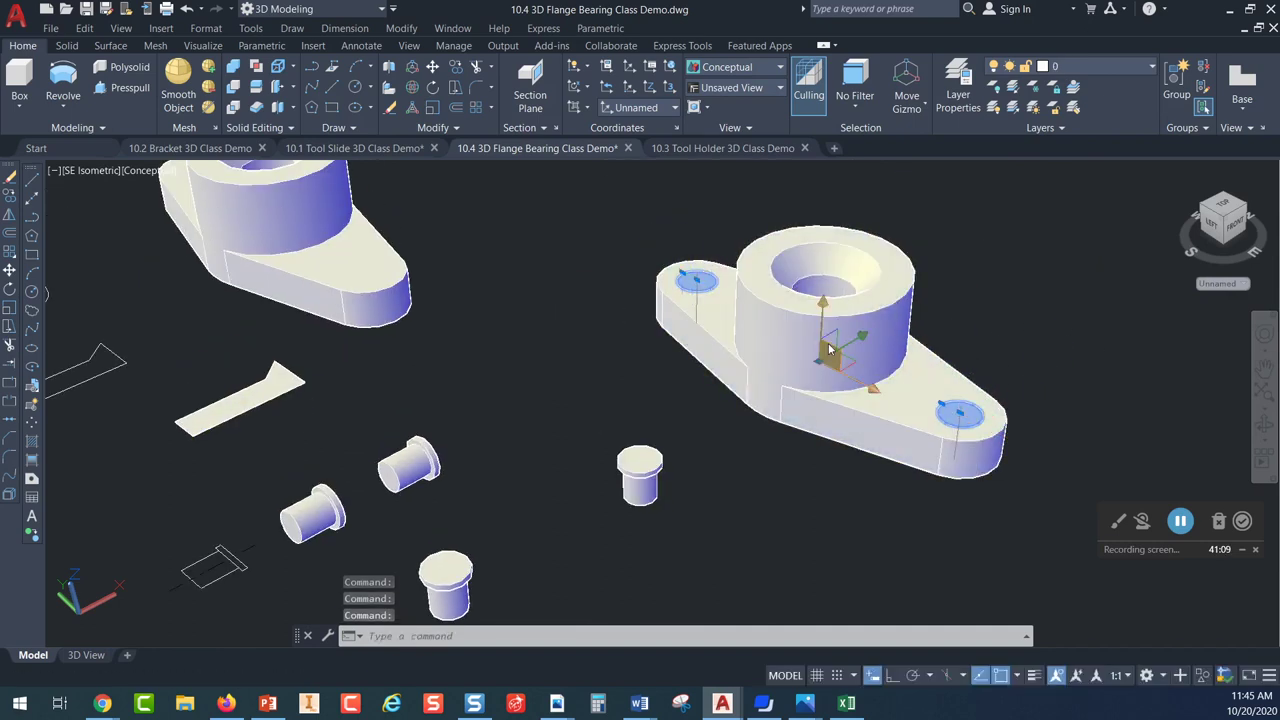
key("Escape")
Subtract the two mounting-hole plugs in the flange ends from the flange bearing solid
scroll(665, 400, "up", 3)
middle_click_drag(829, 340, 649, 377)
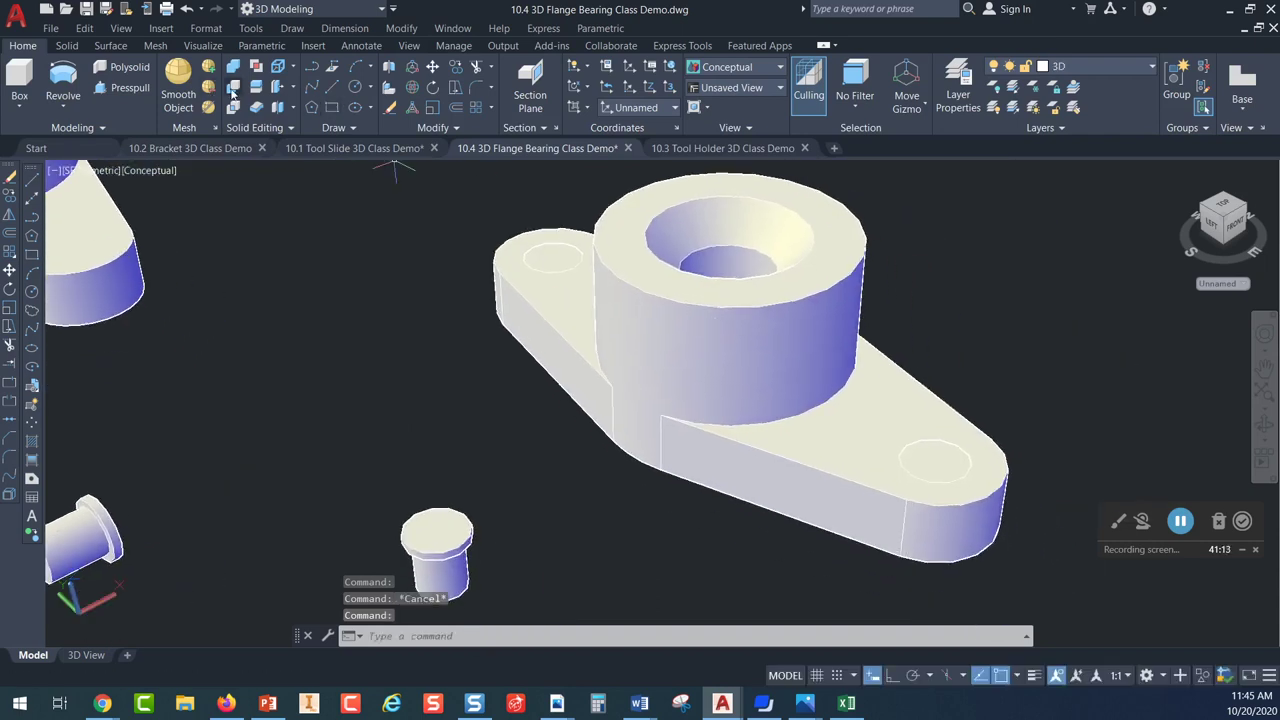
left_click(235, 89)
left_click(751, 336)
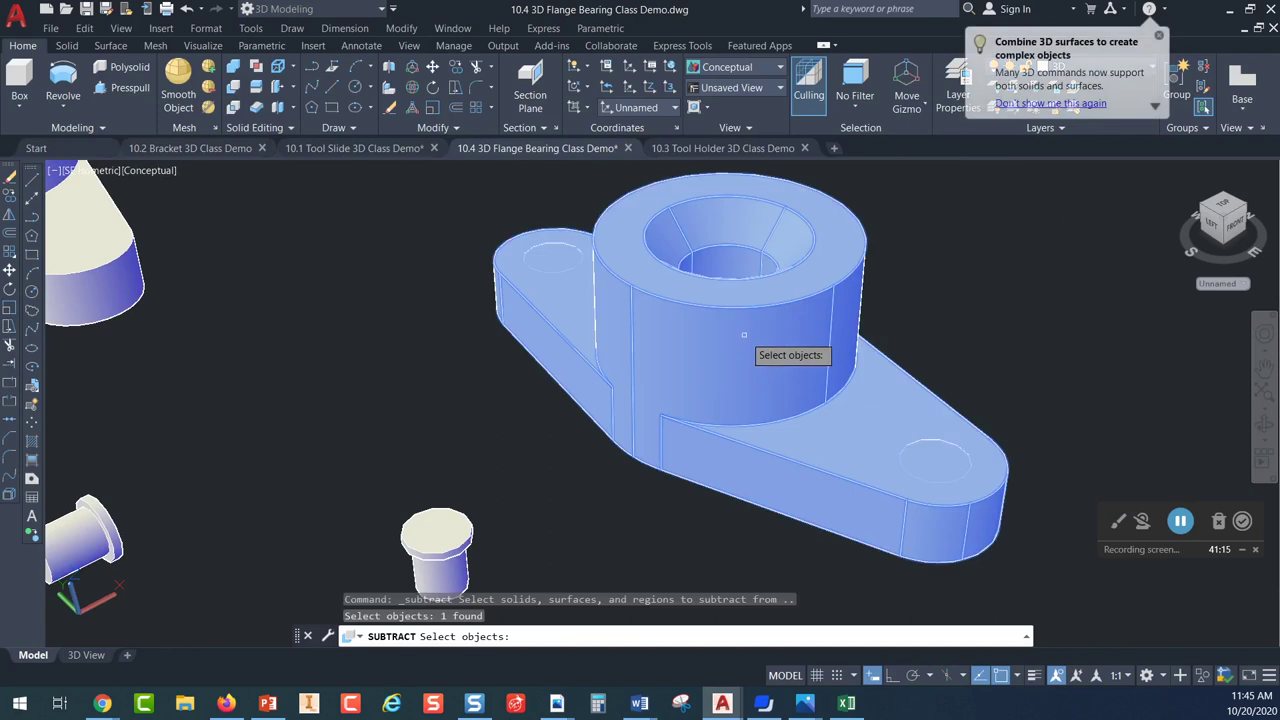
key("Return")
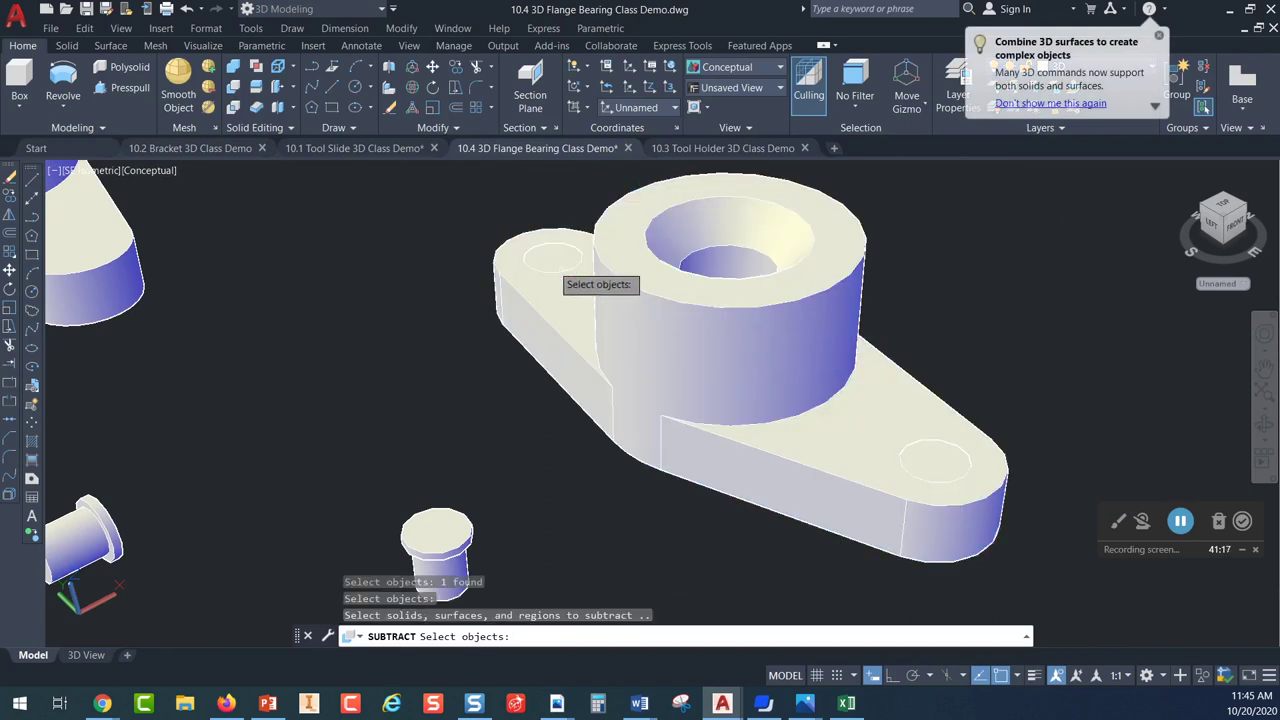
left_click(548, 254)
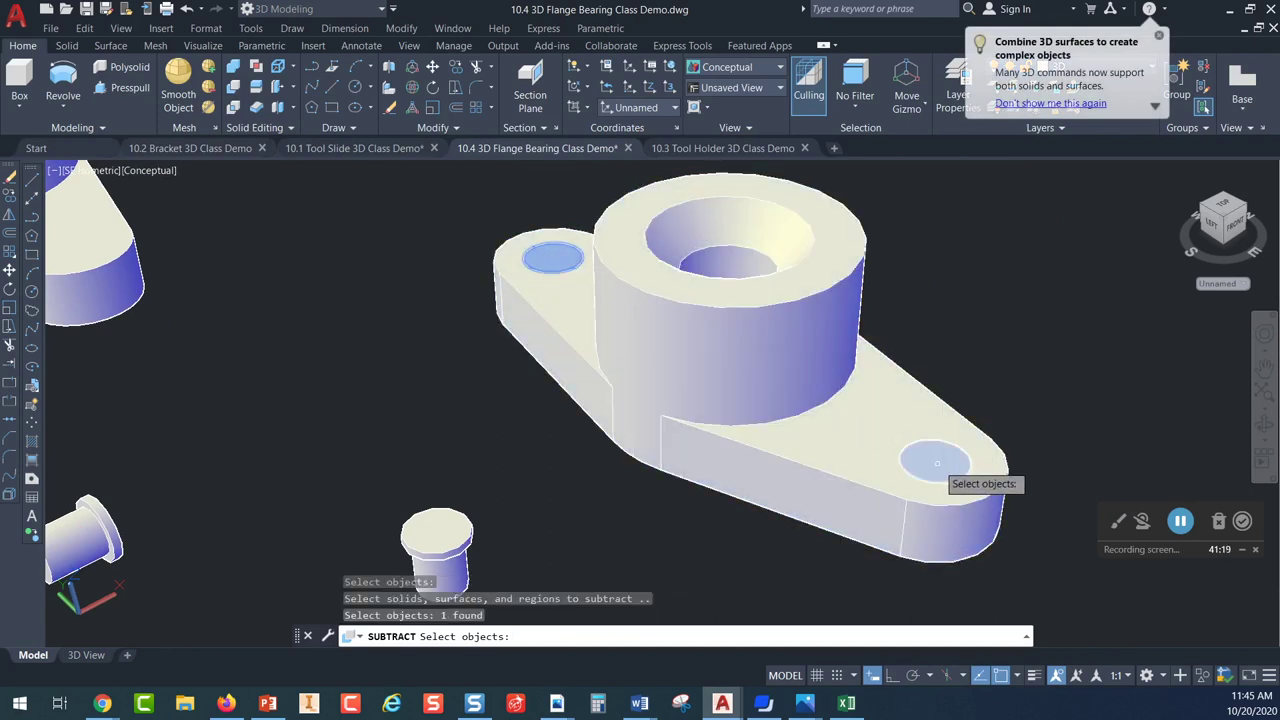
left_click(930, 457)
key("Return")
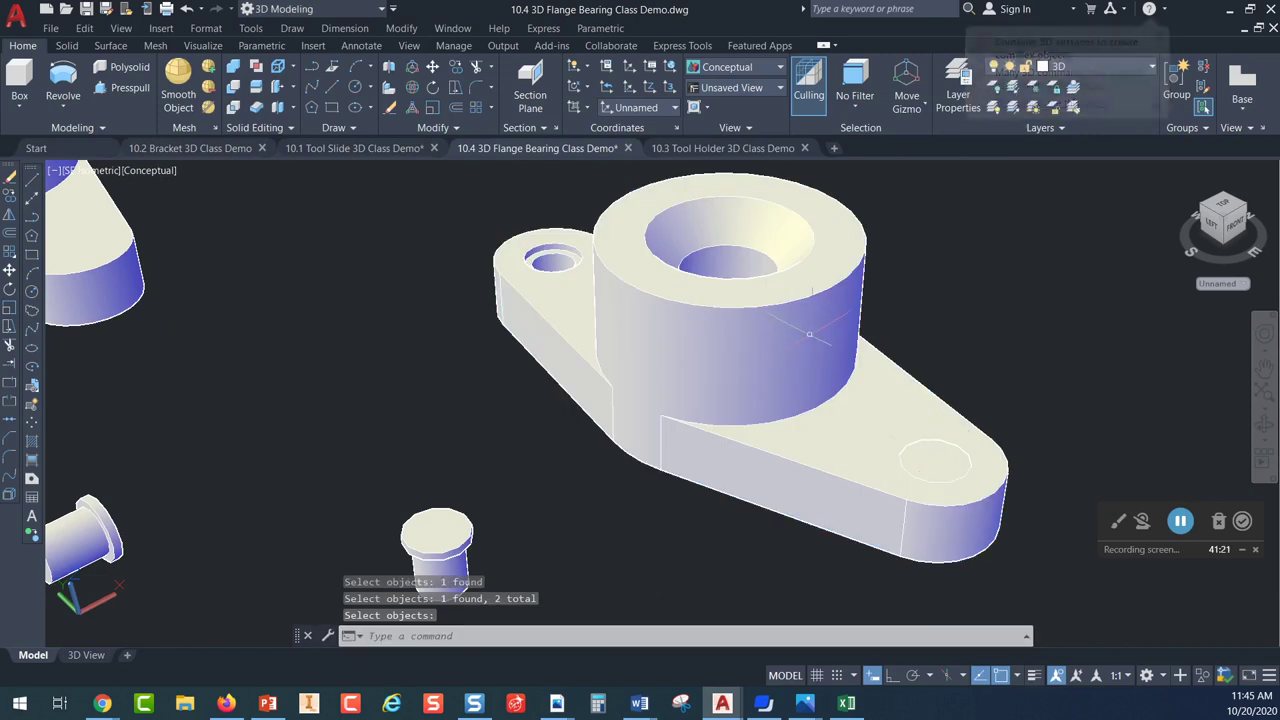
Check whether the plug at the near flange end is still a separate solid by selecting it and the bearing, and clear the selection
key("Return")
left_click(930, 457)
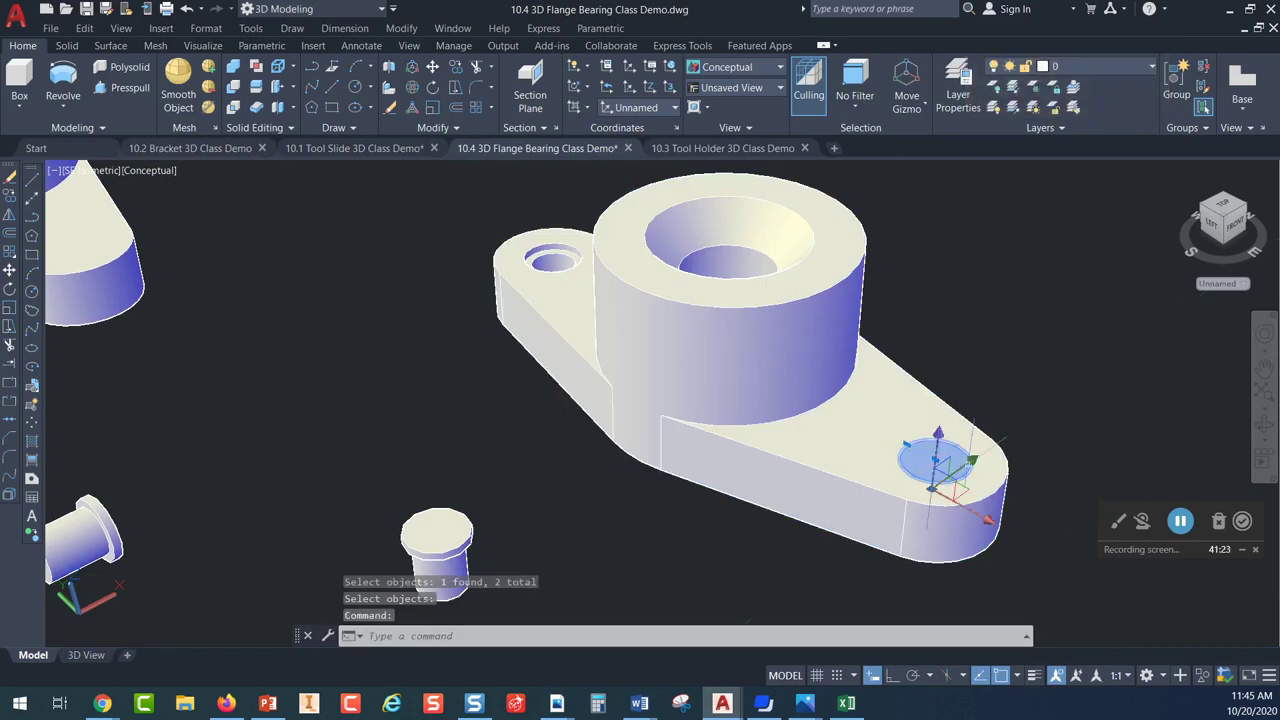
key("Escape")
scroll(428, 292, "up", 3)
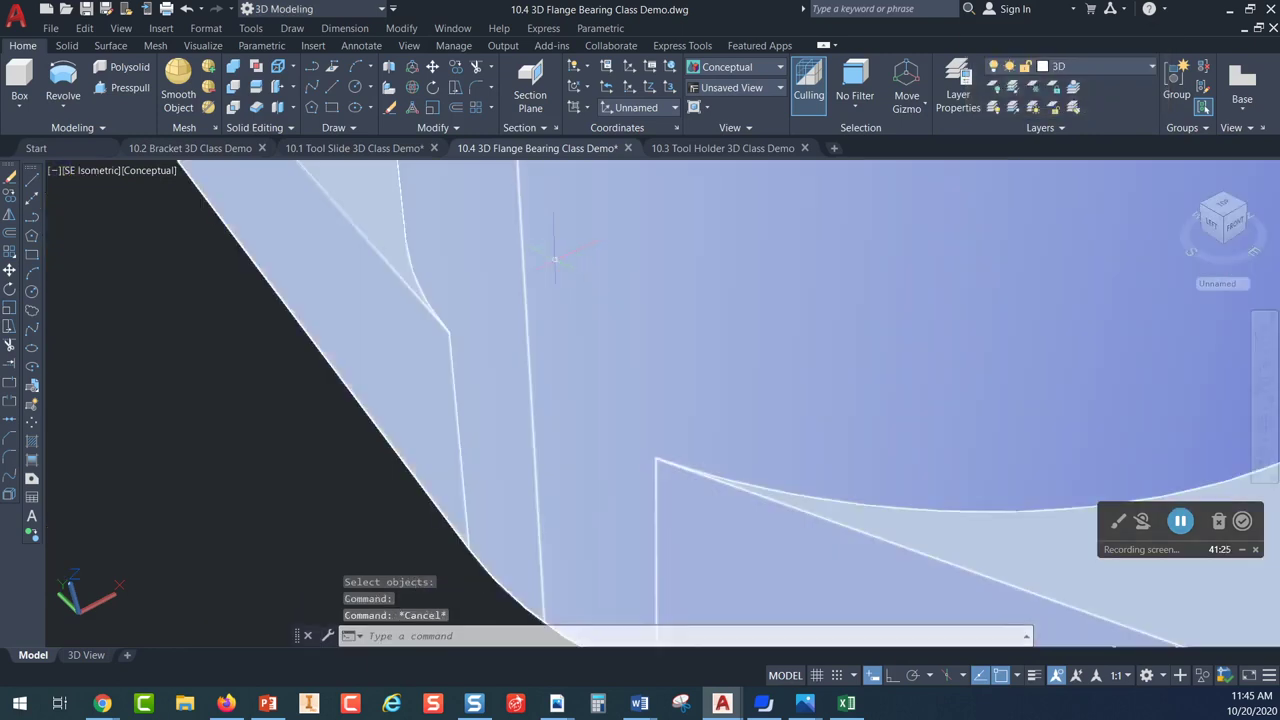
scroll(529, 257, "down", 5)
left_click(570, 282)
scroll(640, 327, "up", 2)
scroll(642, 340, "down", 3)
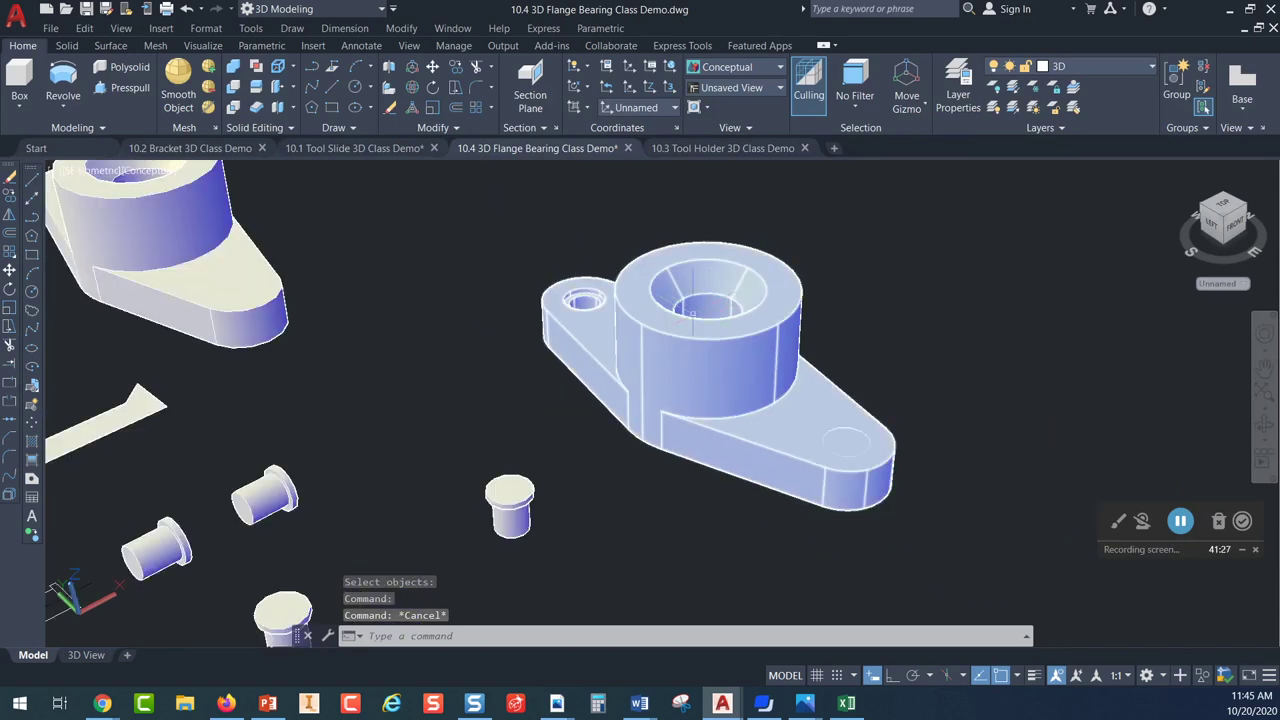
key("Escape")
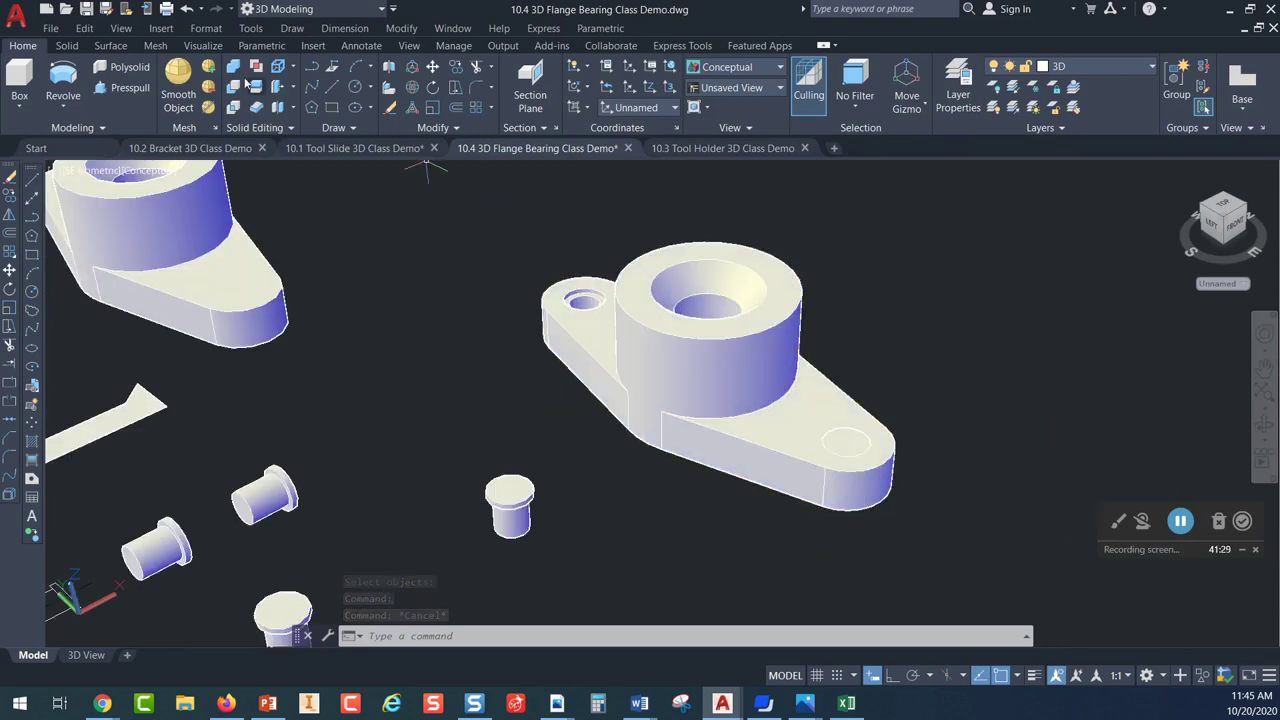
Subtract the remaining plug at the near flange end from the flange bearing solid
left_click(234, 88)
key("Return")
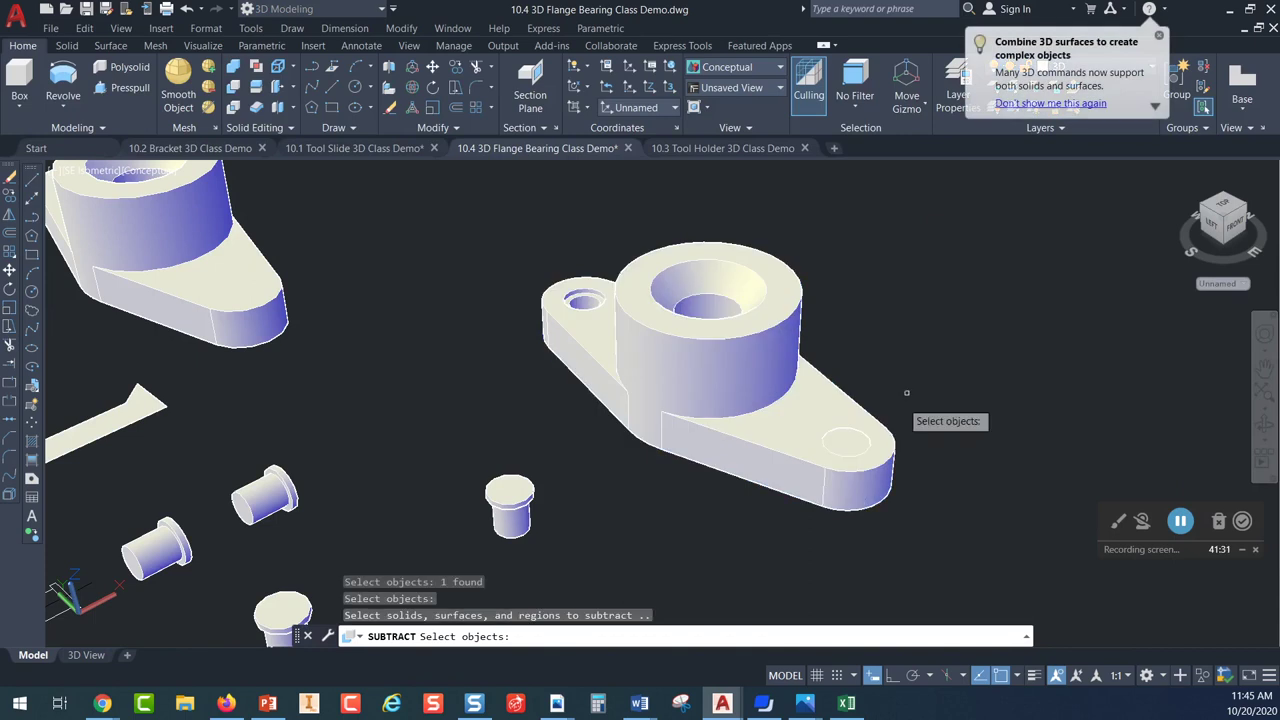
left_click(850, 440)
key("Return")
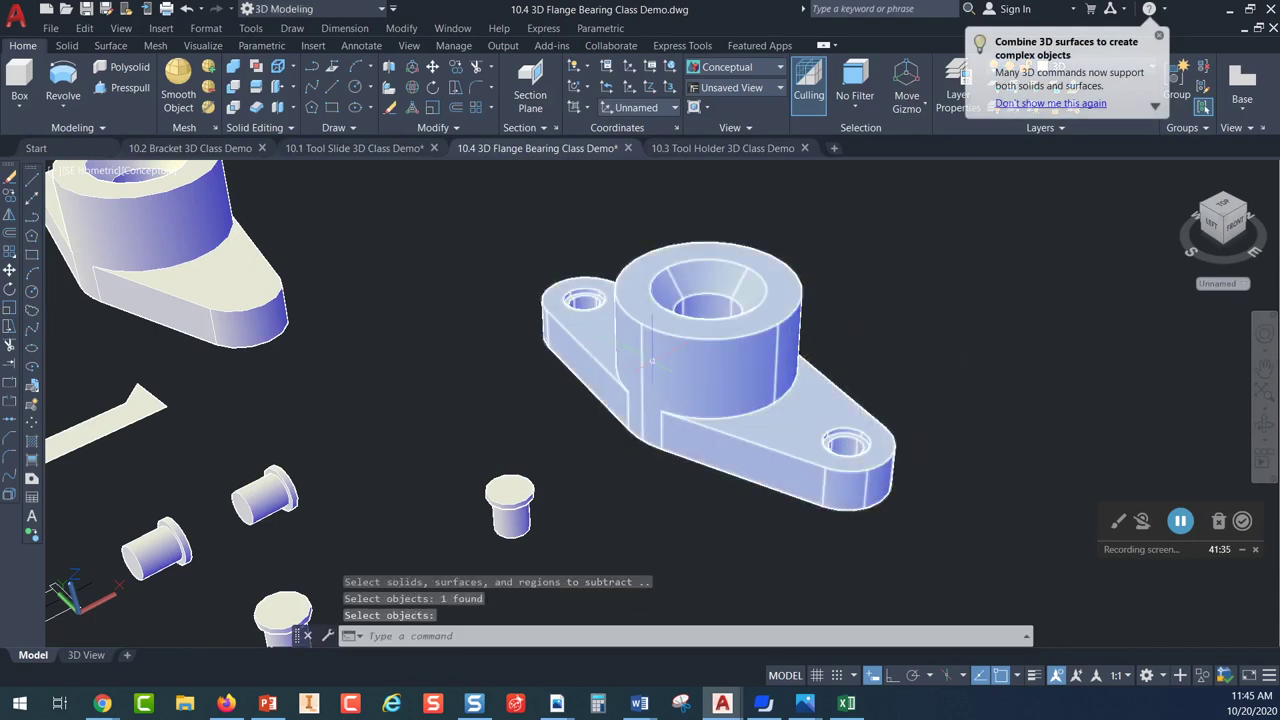
Open the 3D View layout, select its viewport and check the available viewport scales
left_click(86, 655)
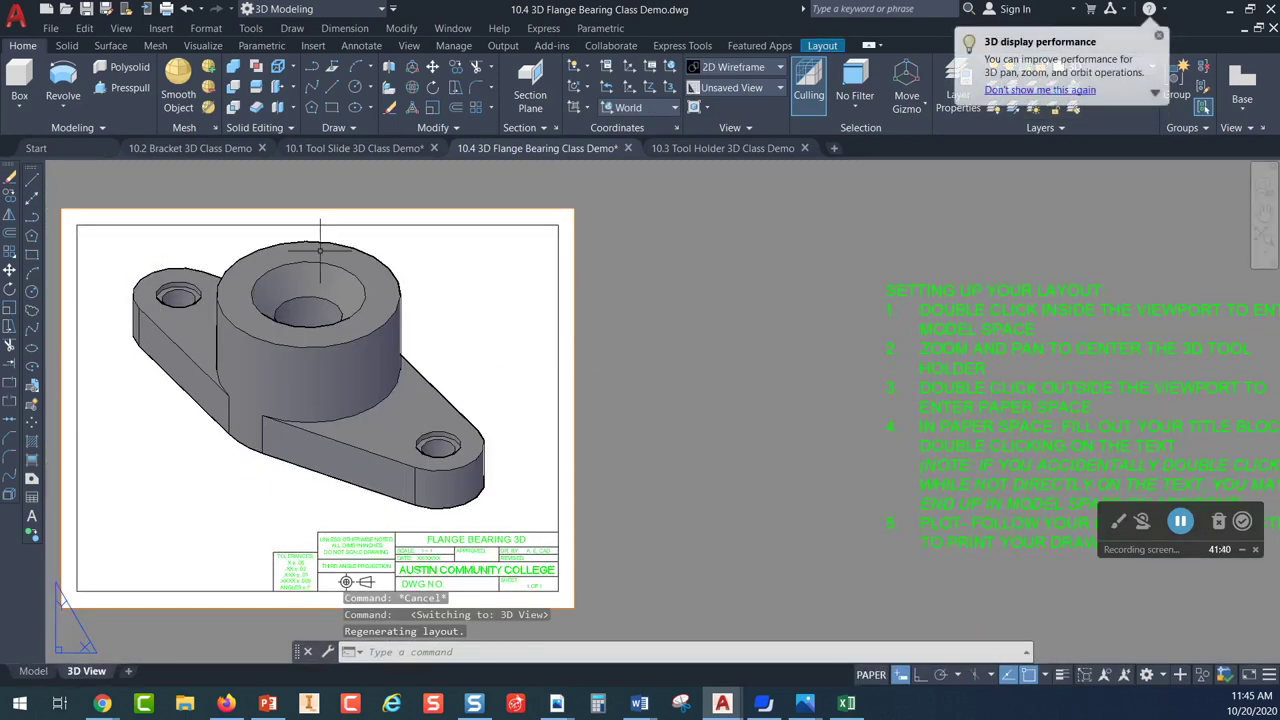
left_click(578, 321)
left_click(580, 346)
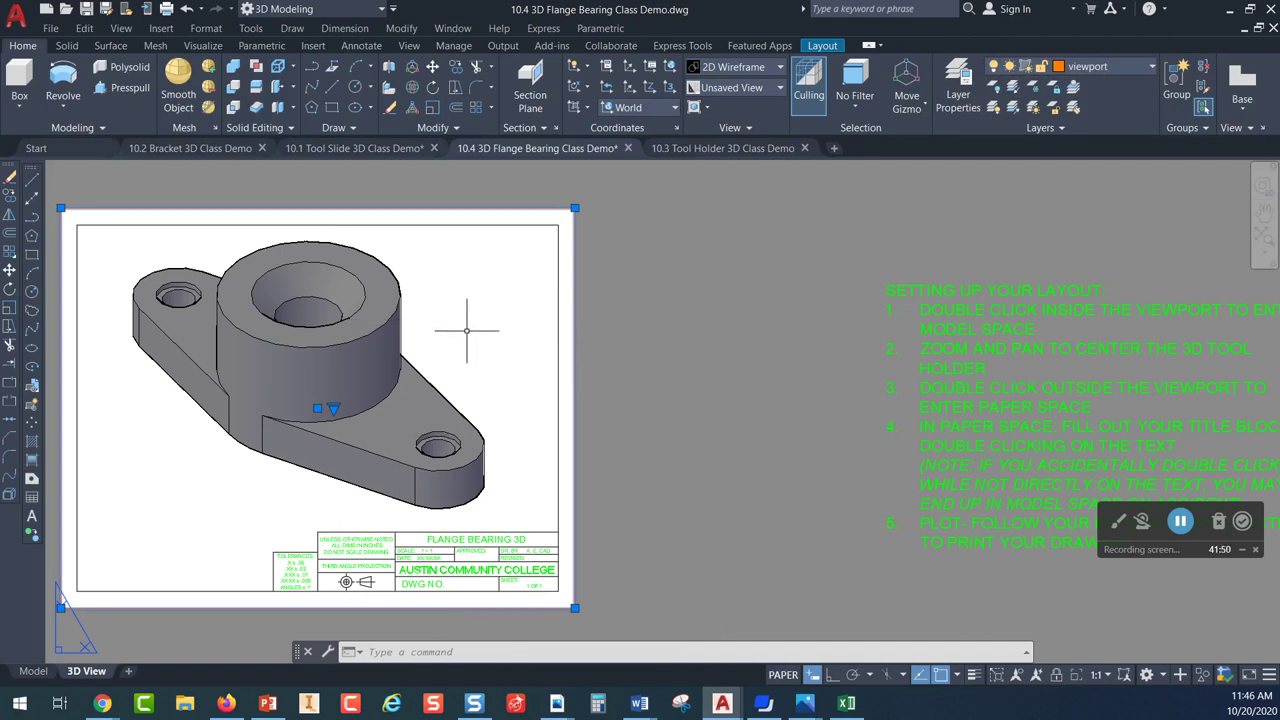
left_click(1104, 675)
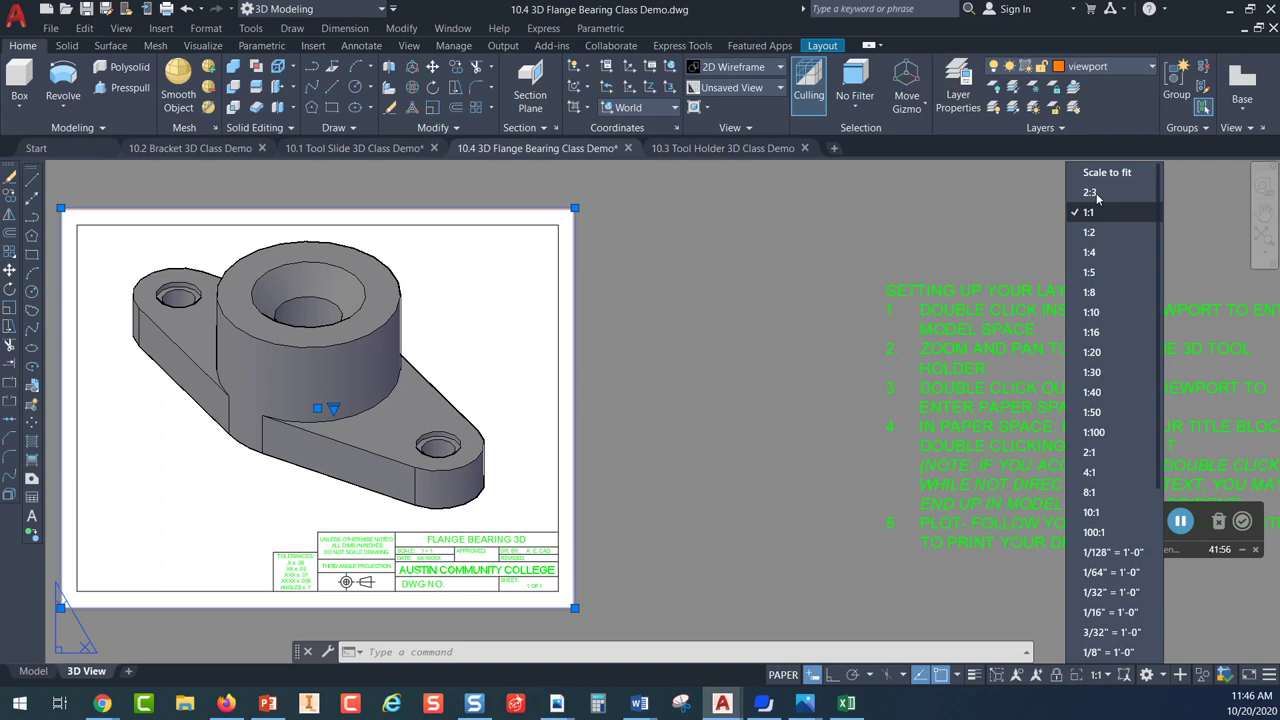
left_click(599, 343)
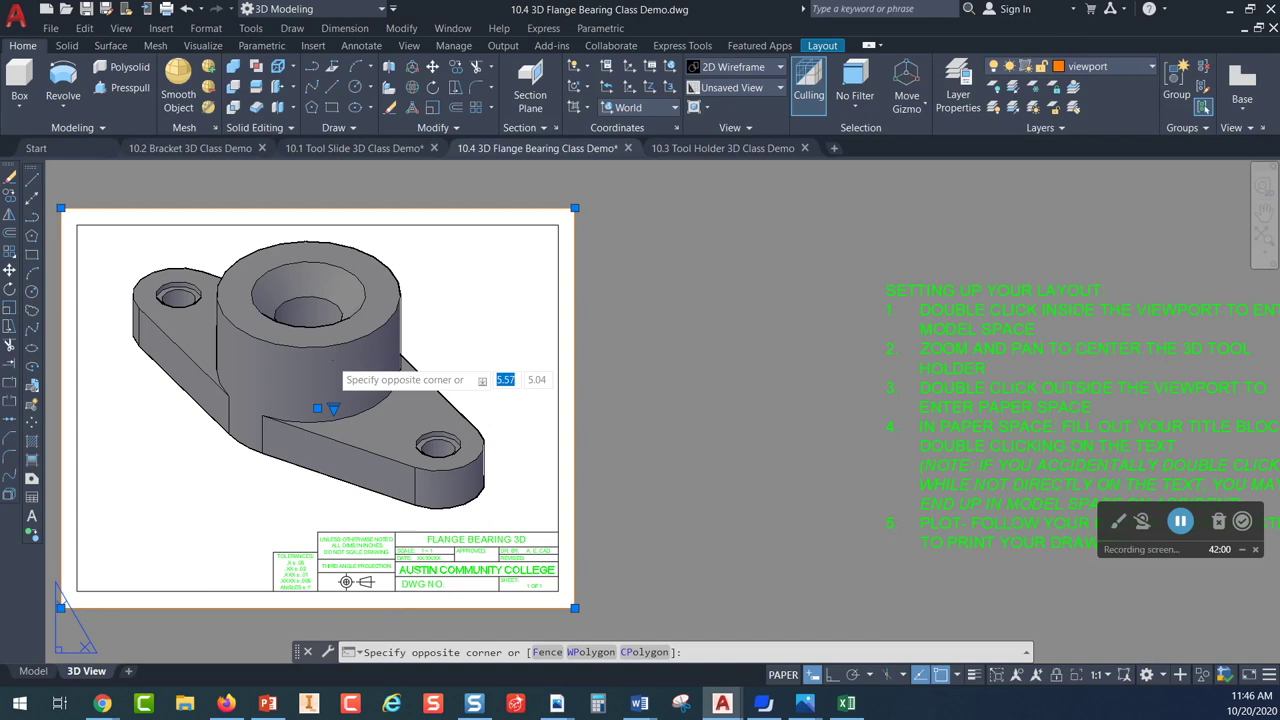
Activate model space inside the layout viewport and centre the flange bearing within the title block border
double_click(285, 287)
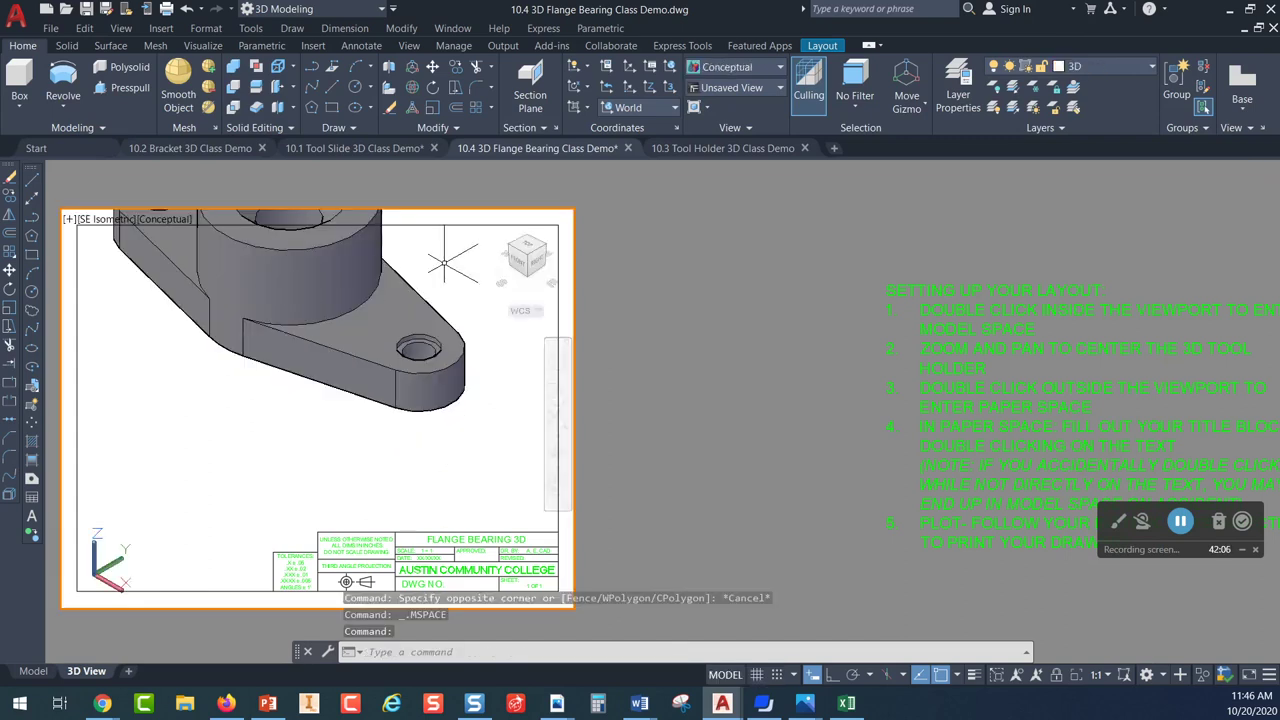
left_click(557, 421)
left_click(557, 394)
left_click_drag(308, 507, 313, 522)
key("Escape")
left_click(557, 421)
left_click(557, 394)
left_click_drag(338, 422, 306, 363)
key("Escape")
key("Return")
key("Escape")
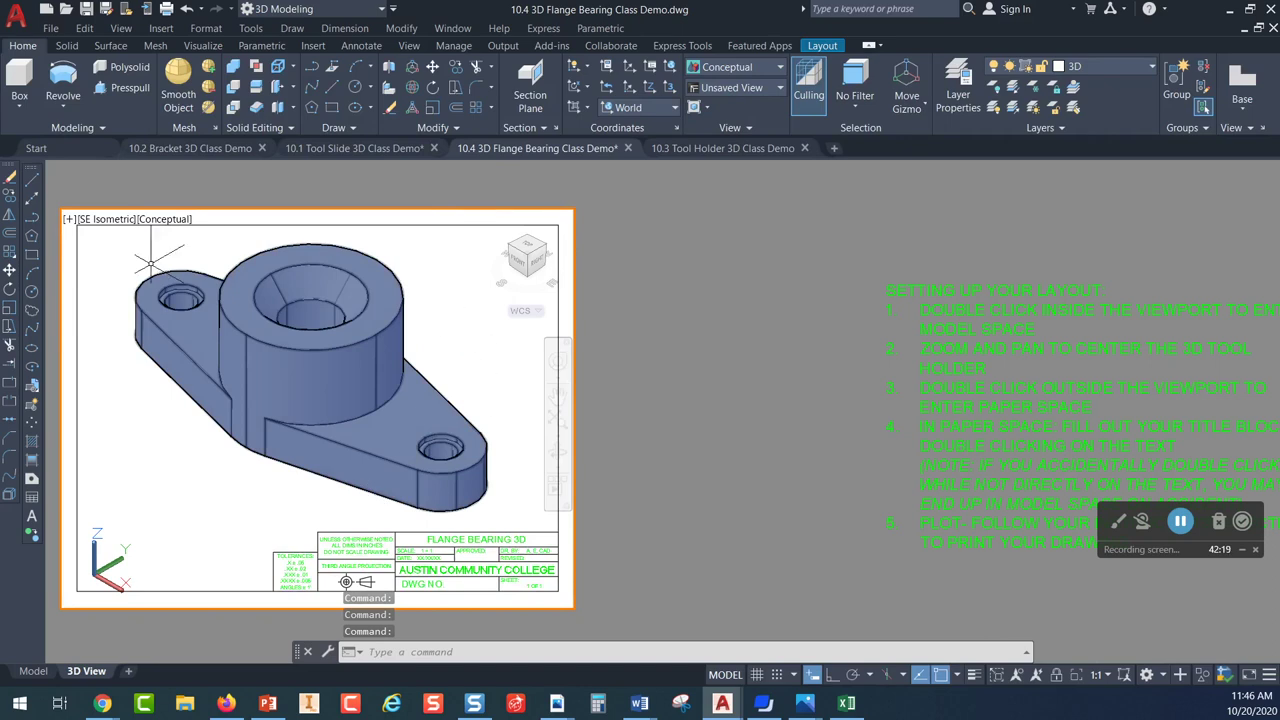
Try the 1:2 scale on the layout viewport and set it back to 1:1
left_click(1099, 675)
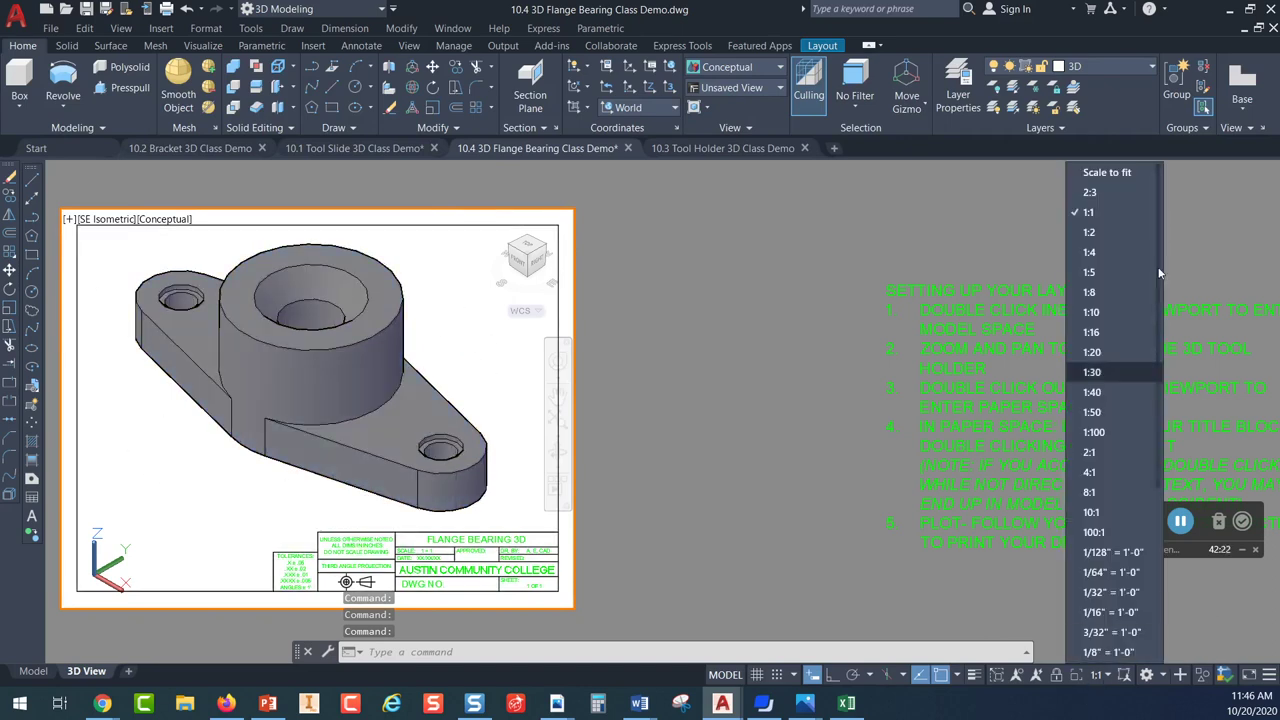
left_click(1101, 232)
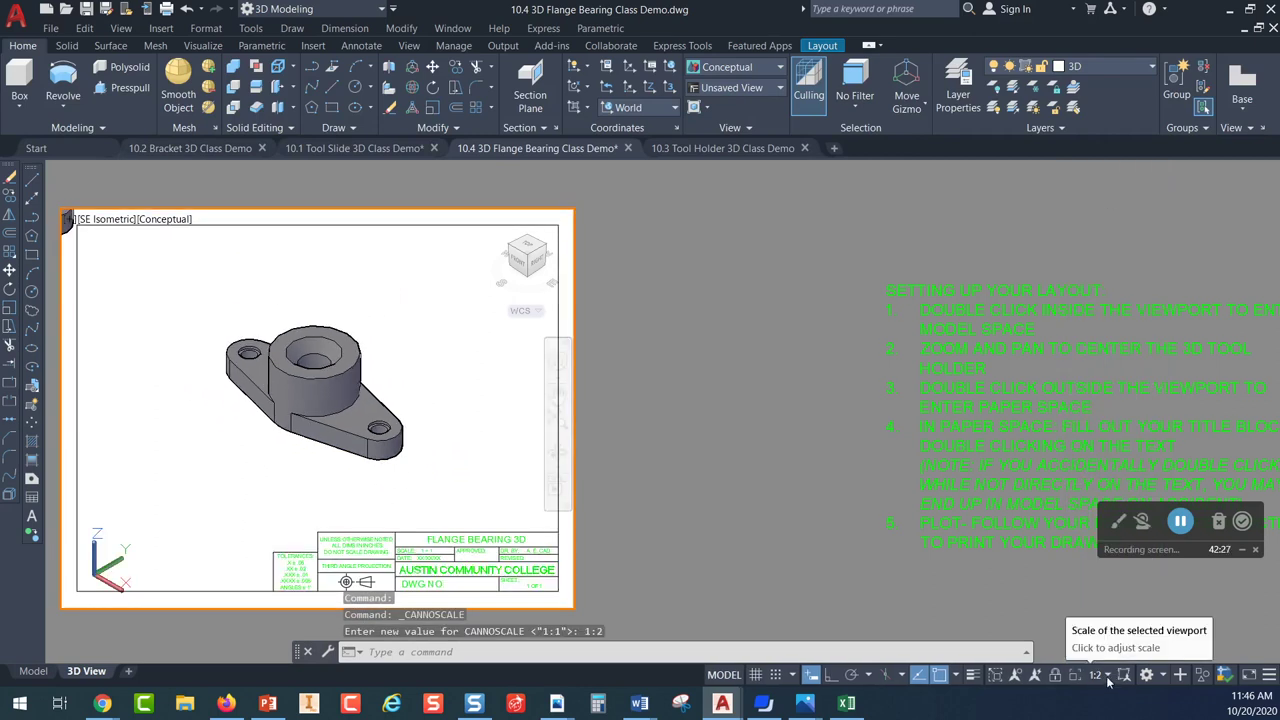
left_click(1110, 676)
left_click(1088, 212)
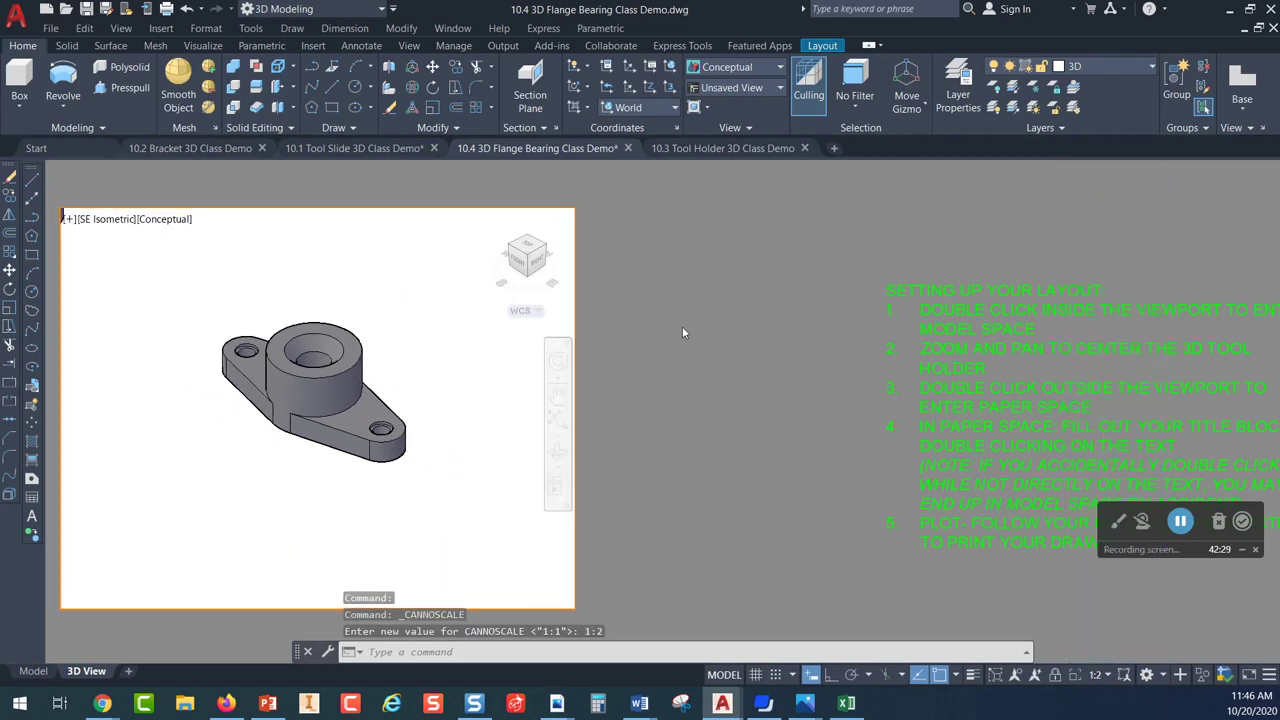
key("Escape")
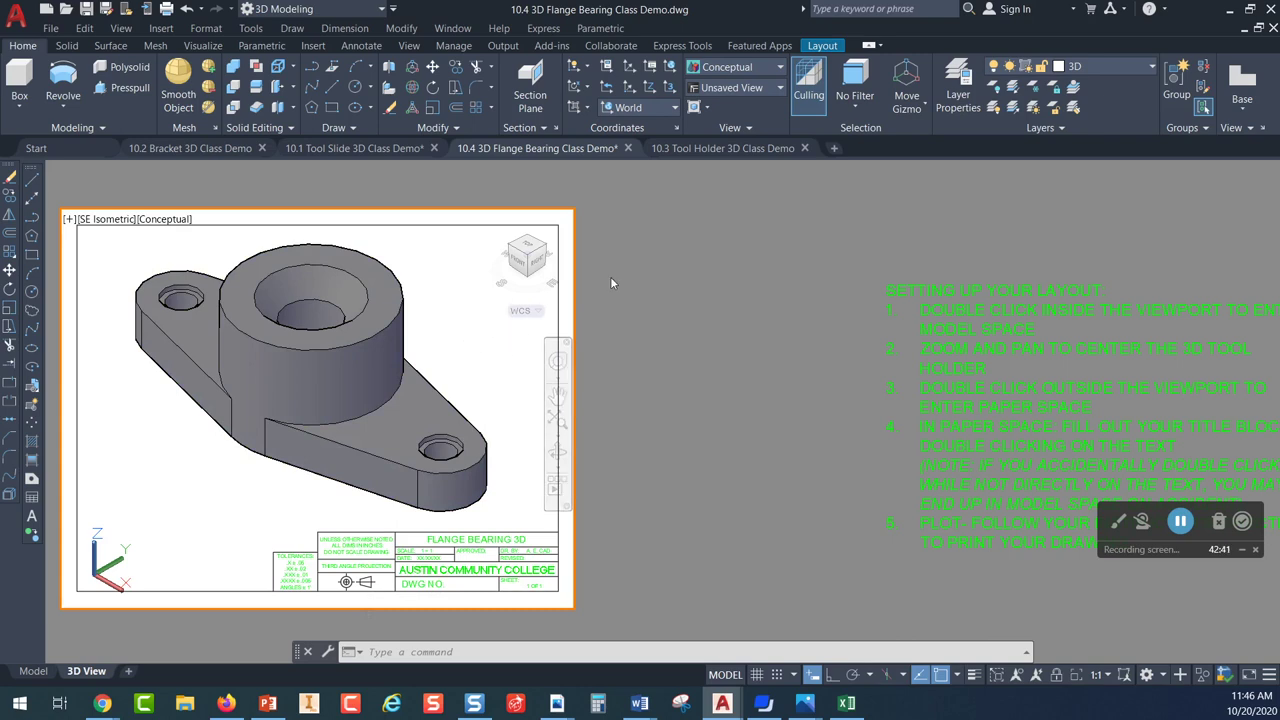
Lock the 3D View layout's viewport from paper space and return to the model space drawing
double_click(660, 303)
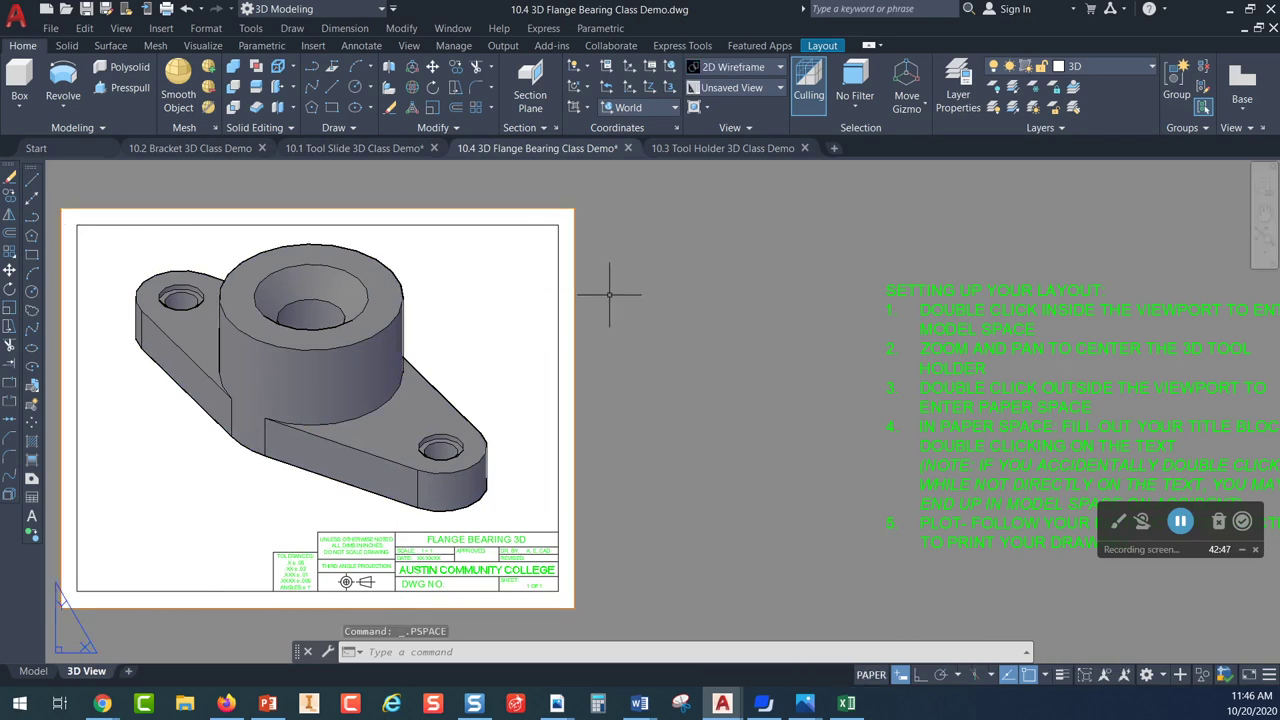
left_click(576, 297)
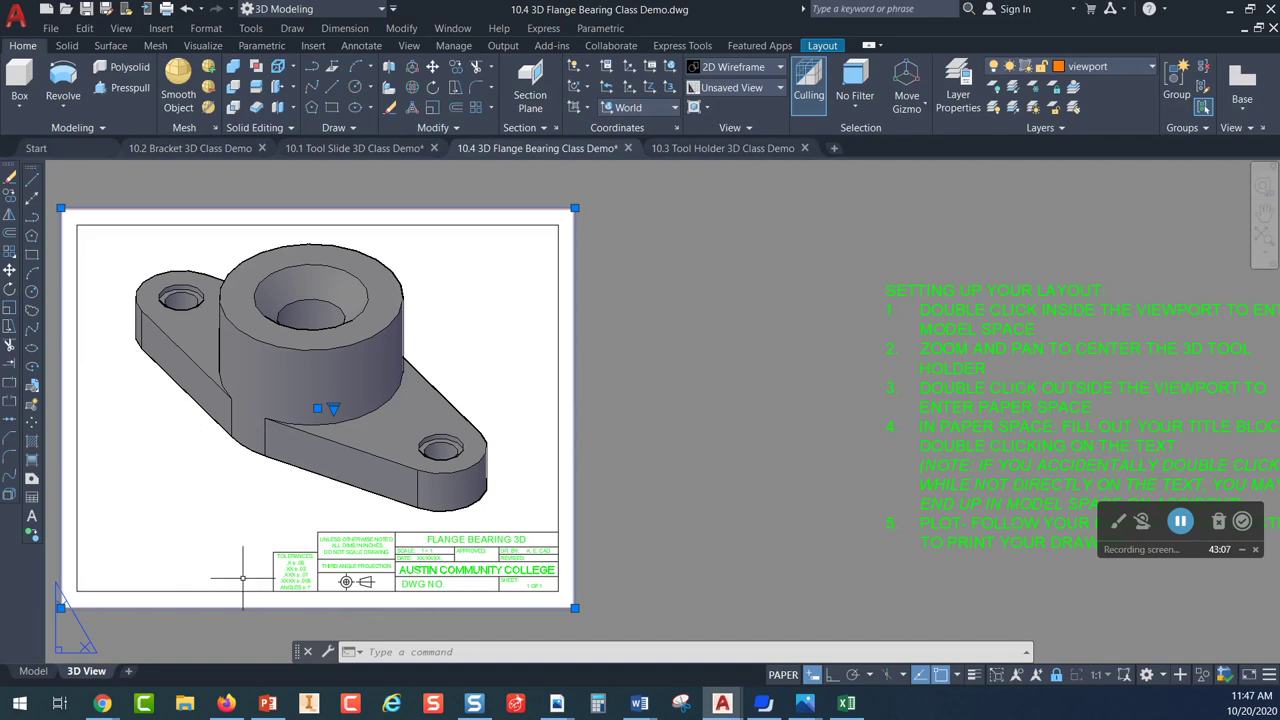
left_click(33, 671)
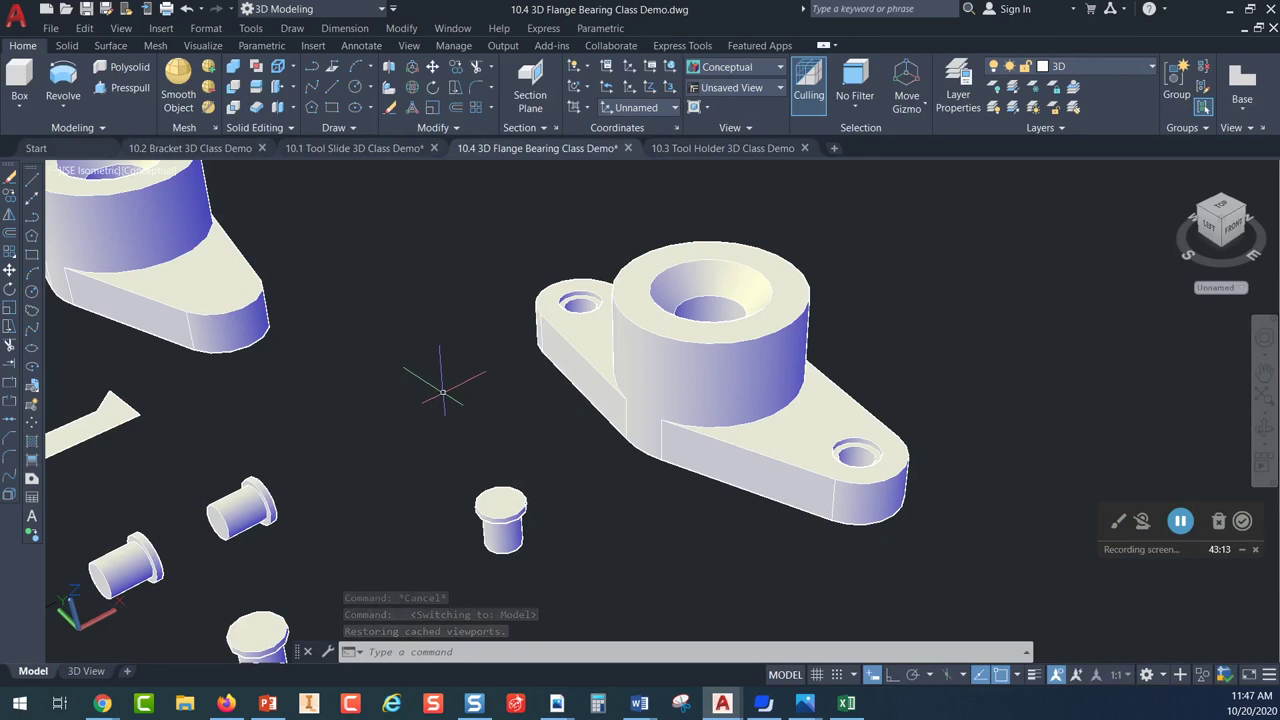
Switch to the Blackboard course in Firefox and open the Chapter 10 Curriculum - 3D Modeling Basics page
left_click(226, 703)
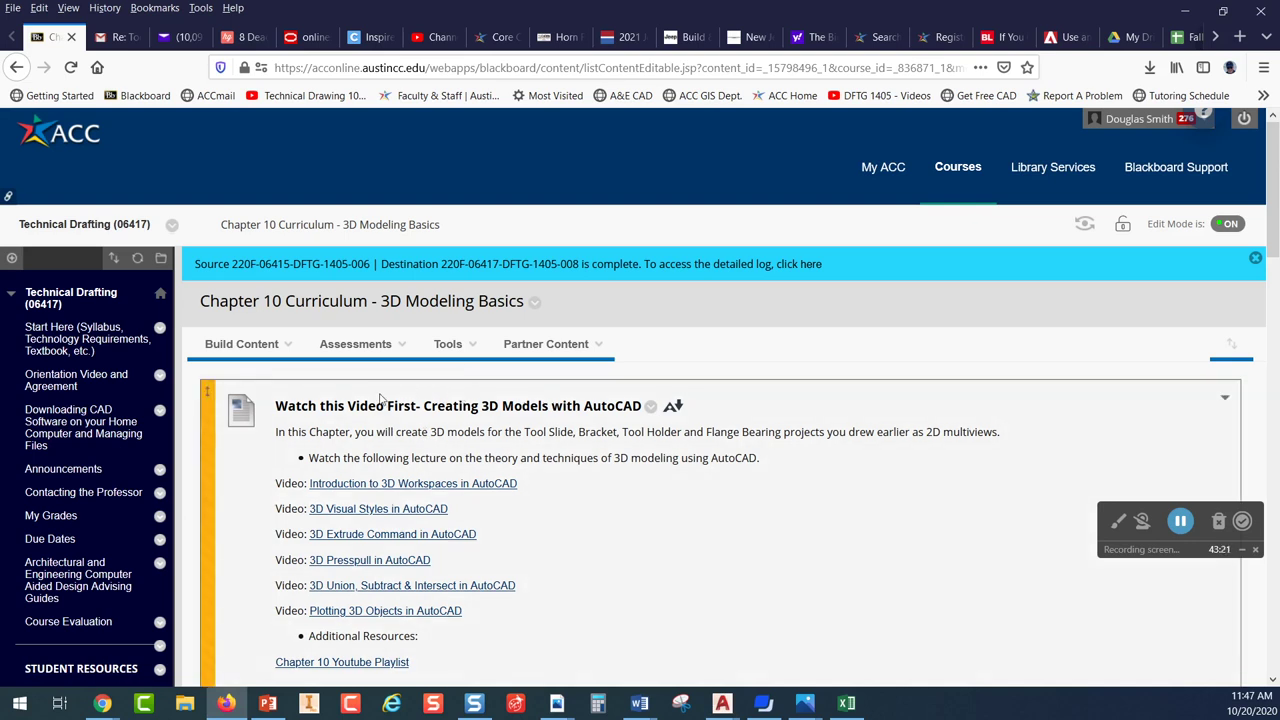
scroll(457, 429, "down", 1)
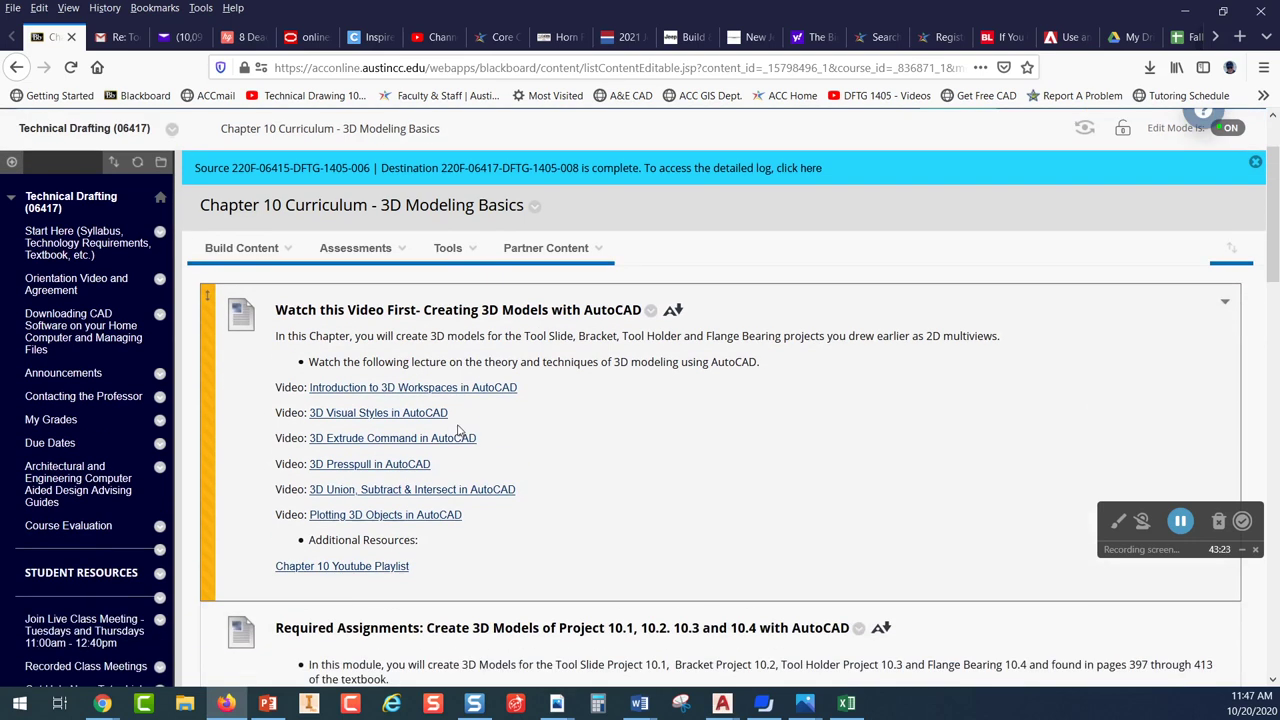
scroll(421, 430, "down", 7)
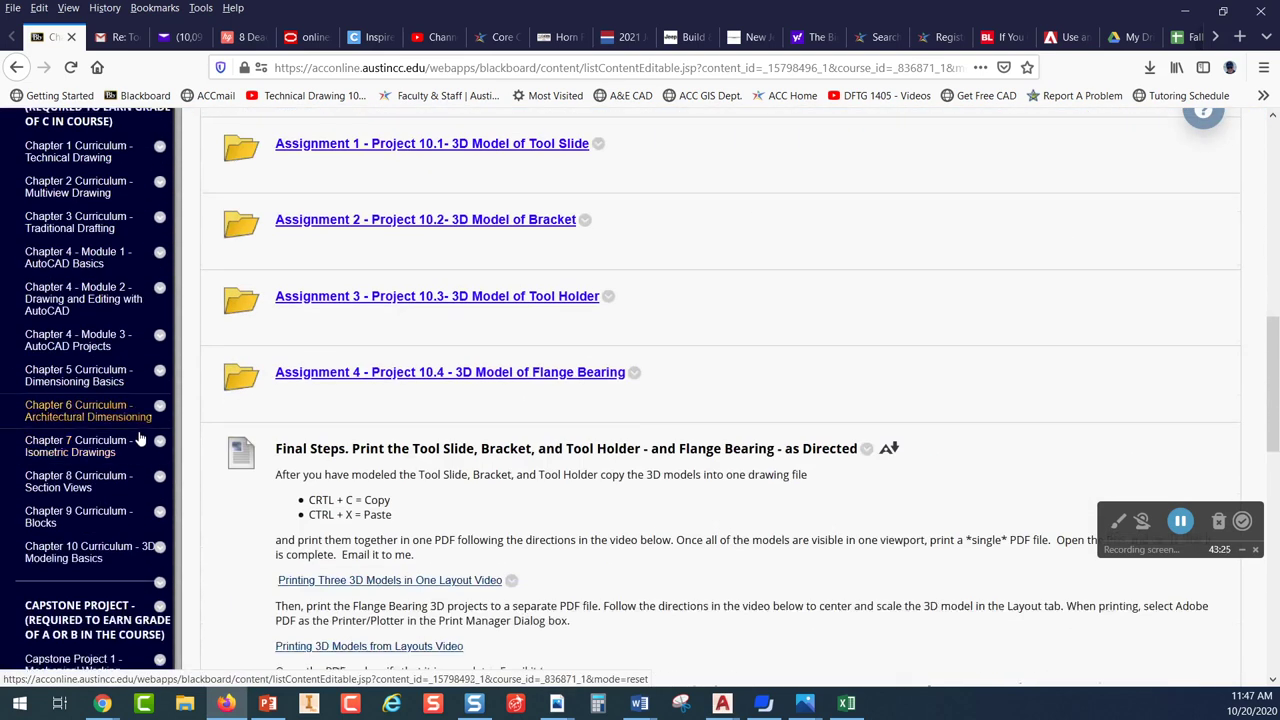
scroll(138, 478, "down", 1)
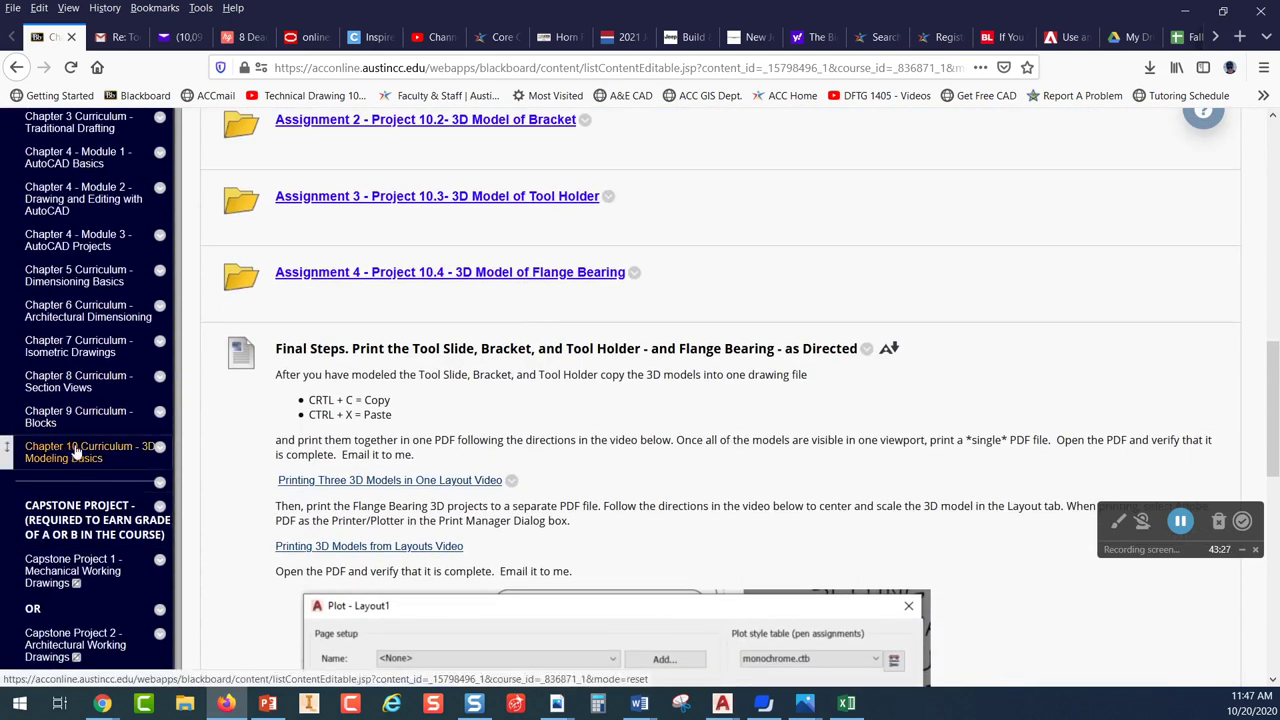
left_click(86, 456)
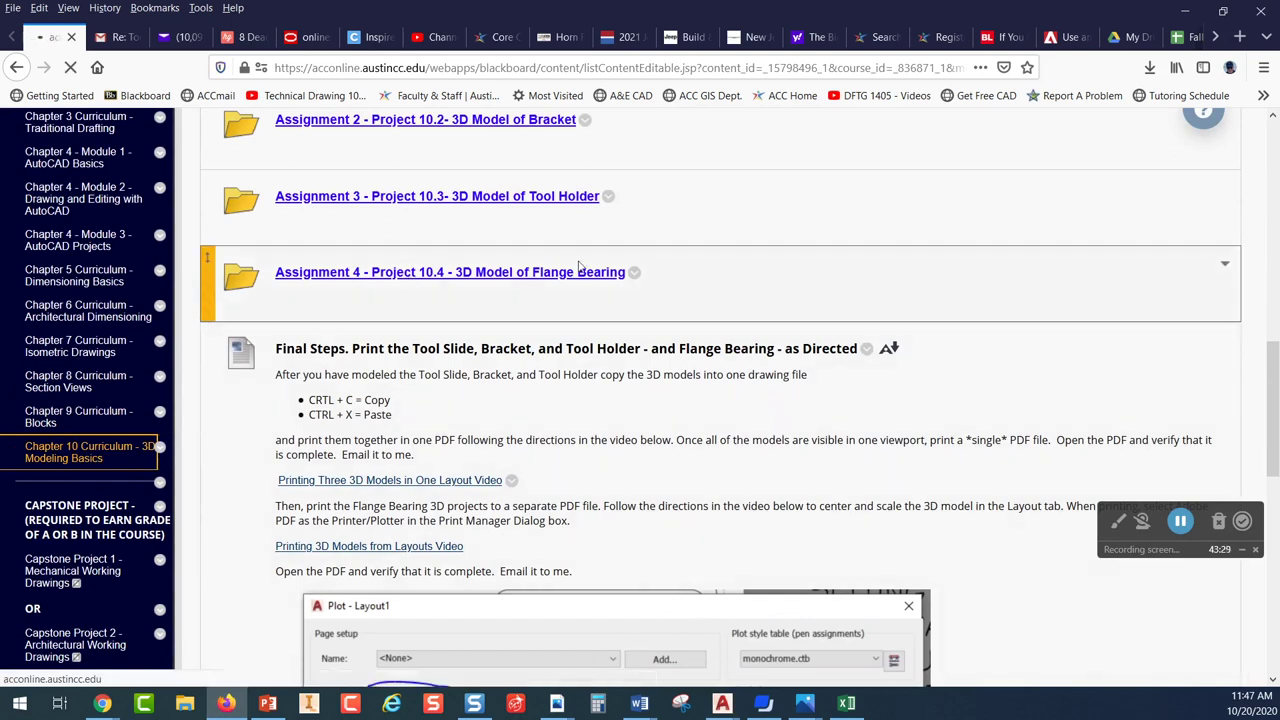
Review the Chapter 10 lecture videos, the required assignment instructions and the list of assignment folders
scroll(661, 300, "down", 2)
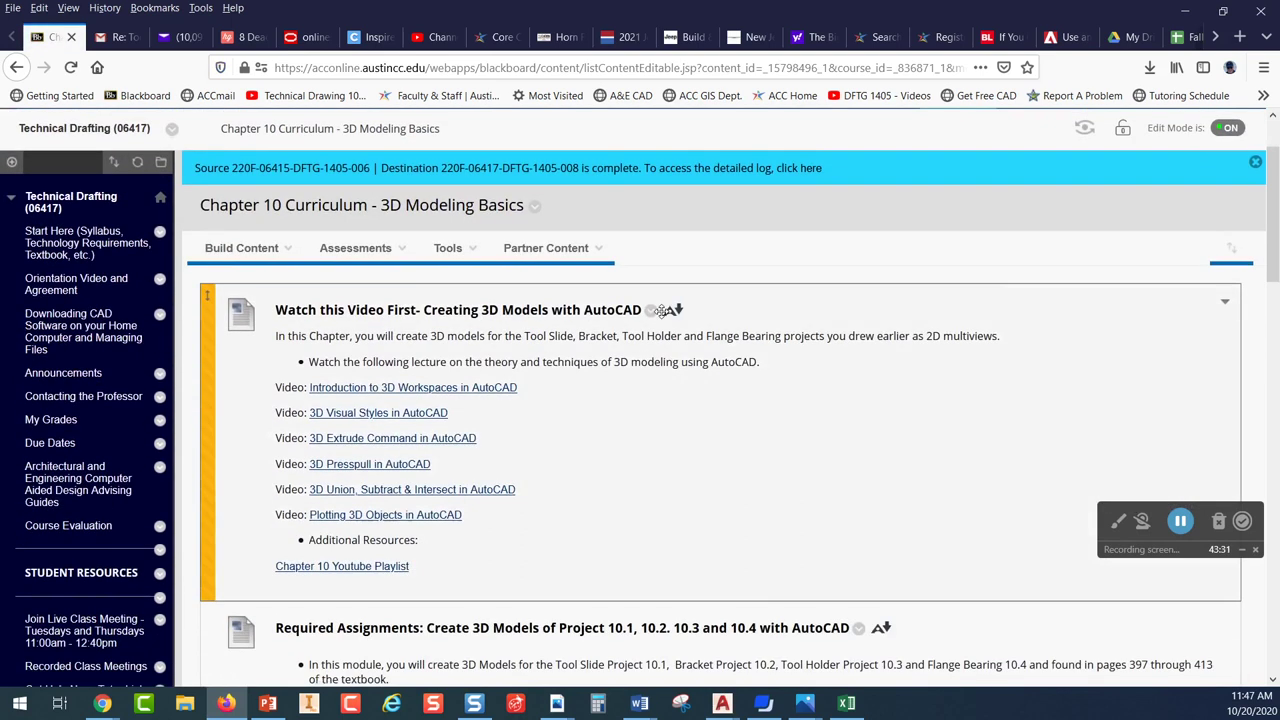
scroll(661, 316, "down", 1)
scroll(661, 316, "up", 1)
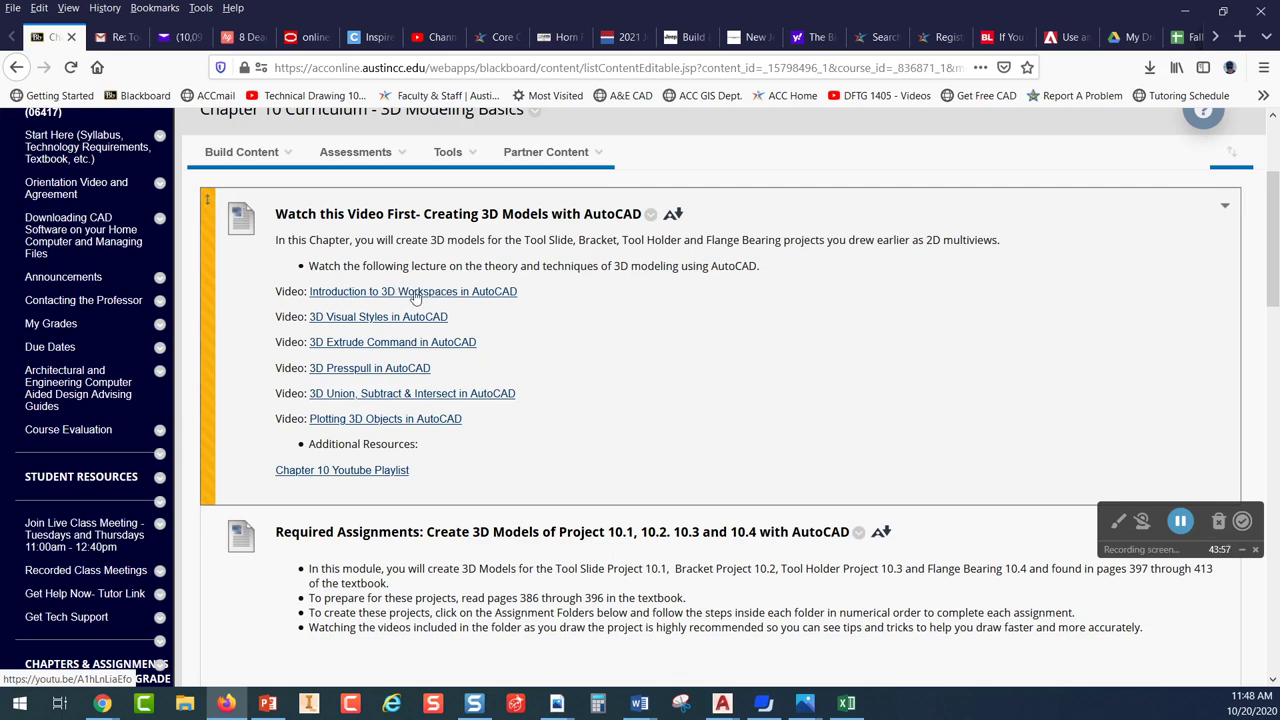
scroll(574, 323, "down", 3)
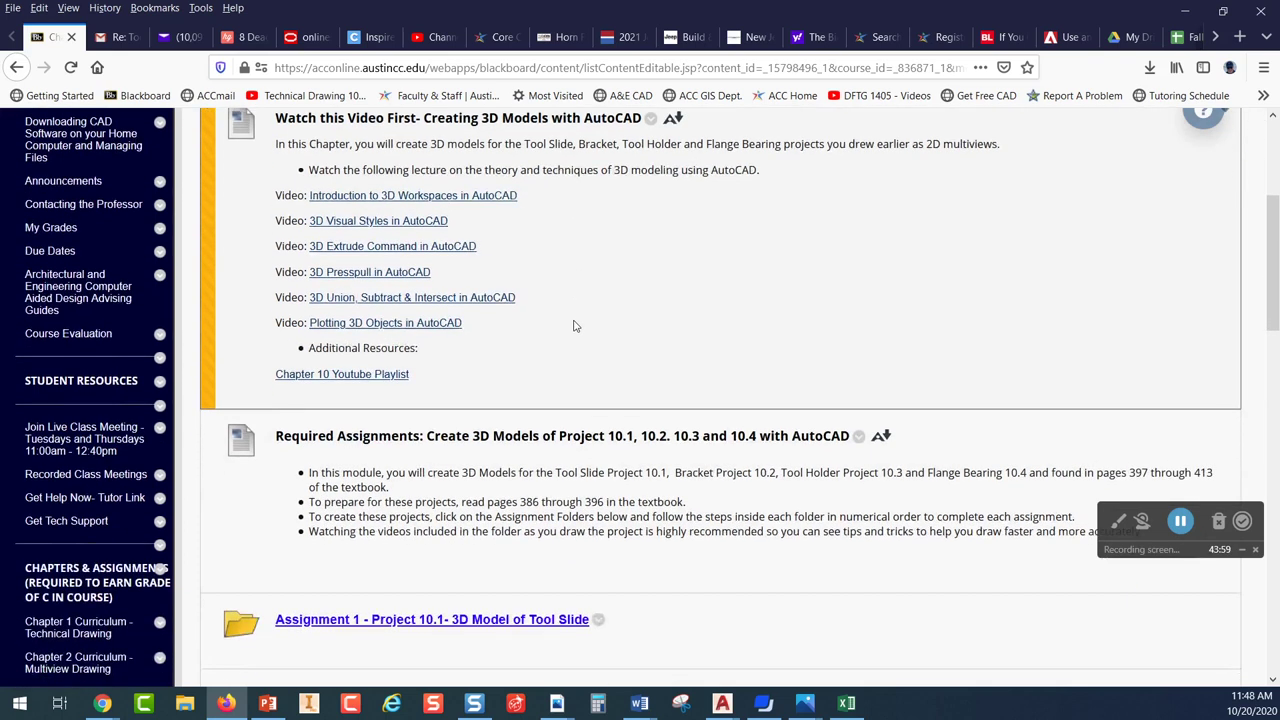
scroll(574, 323, "down", 1)
scroll(534, 417, "down", 1)
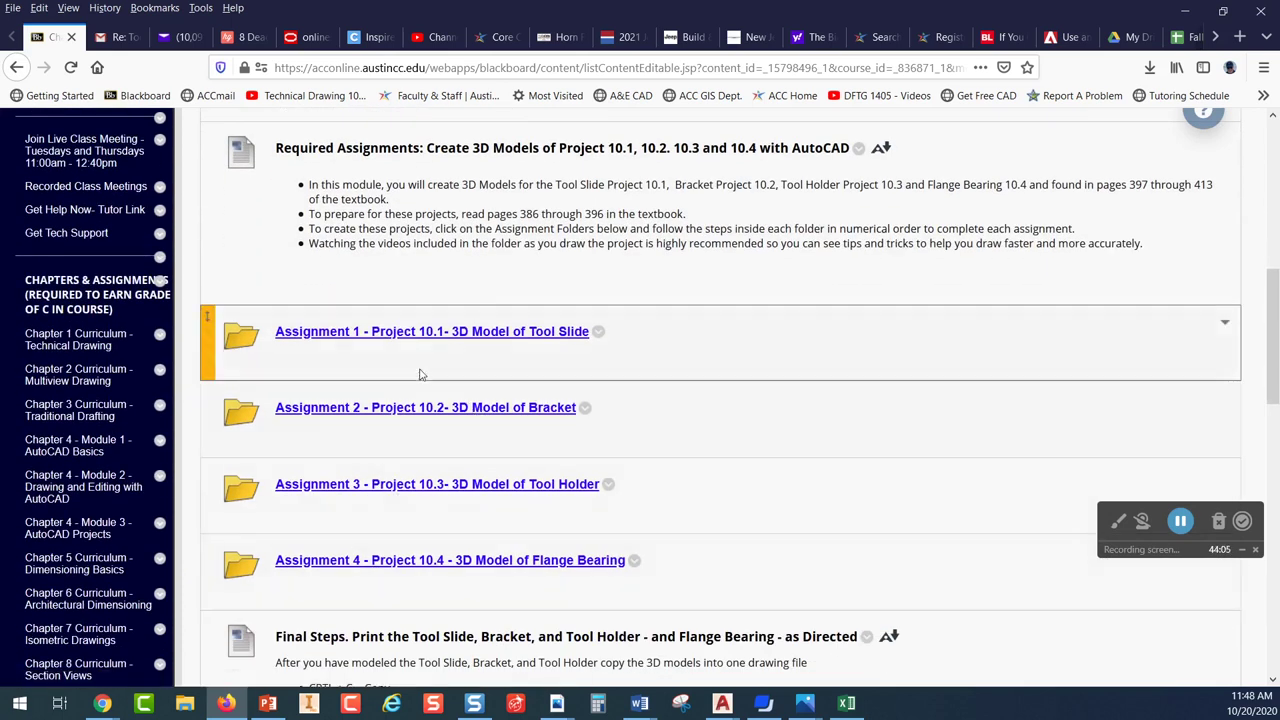
Open the Assignment 1 - Project 10.1 folder and review its reading, prototype drawing, video and printing steps for the Tool Slide
left_click(490, 333)
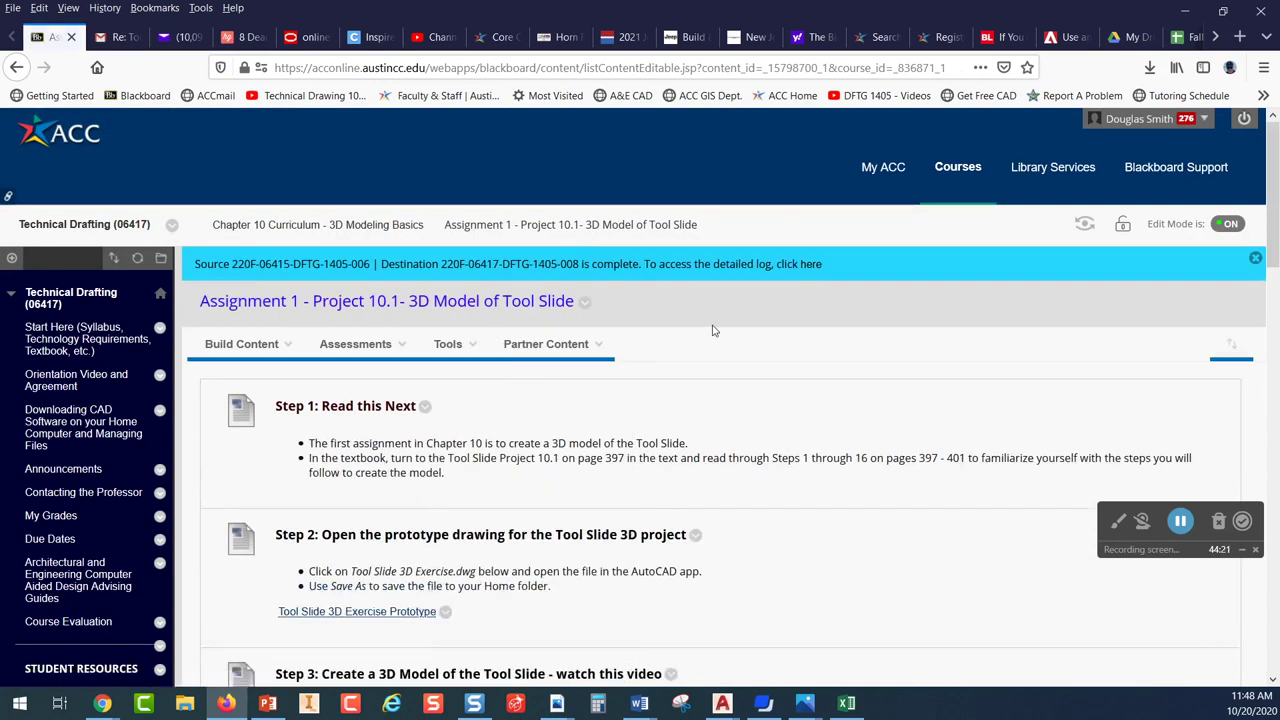
scroll(713, 330, "down", 3)
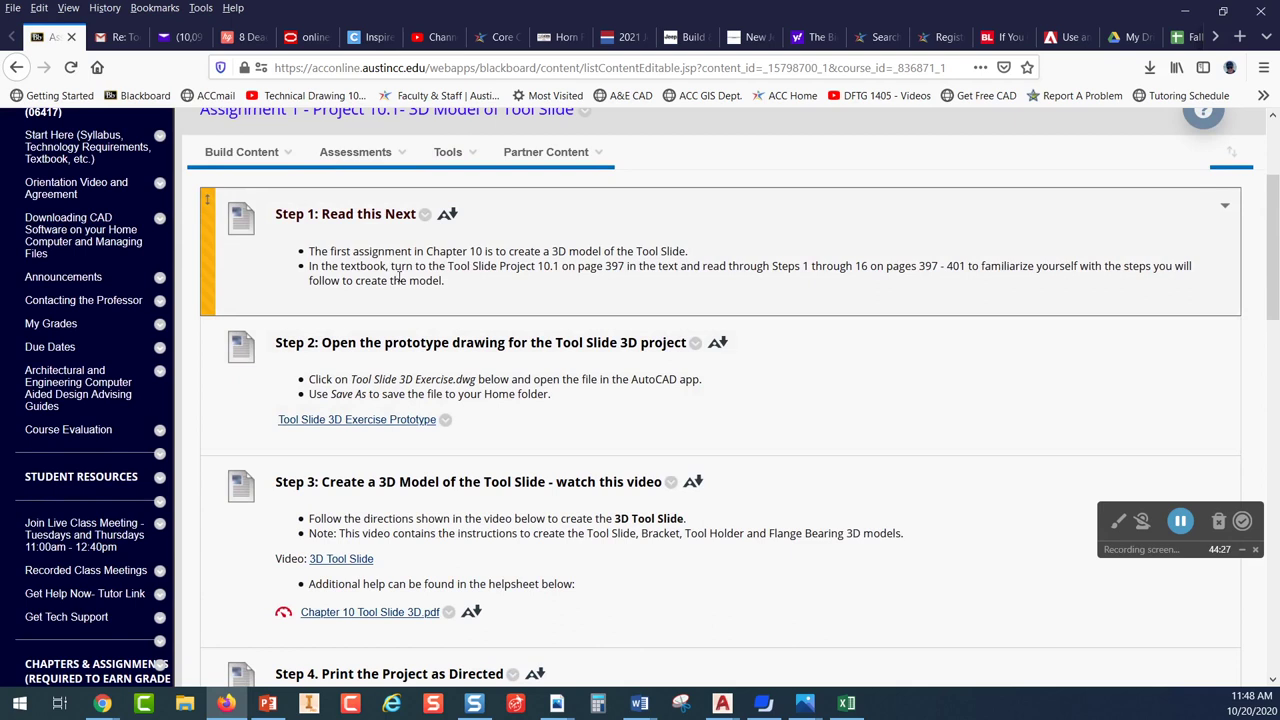
scroll(400, 278, "down", 2)
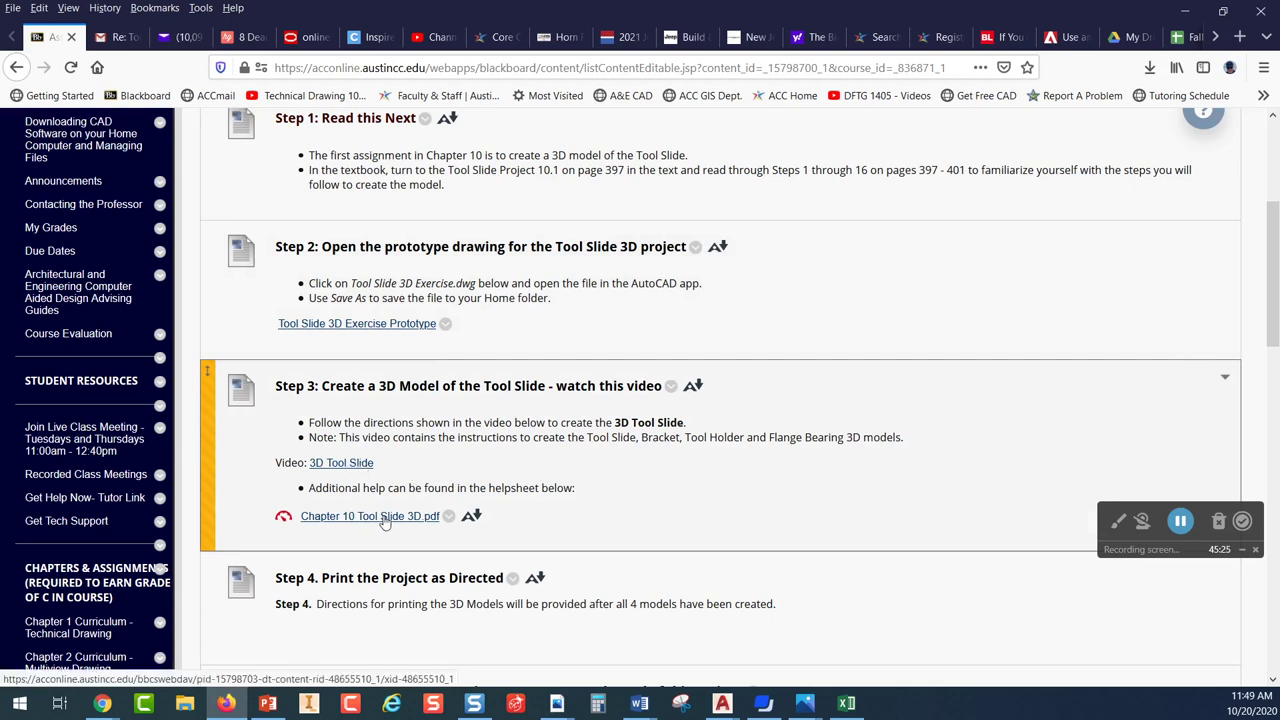
scroll(380, 495, "down", 2)
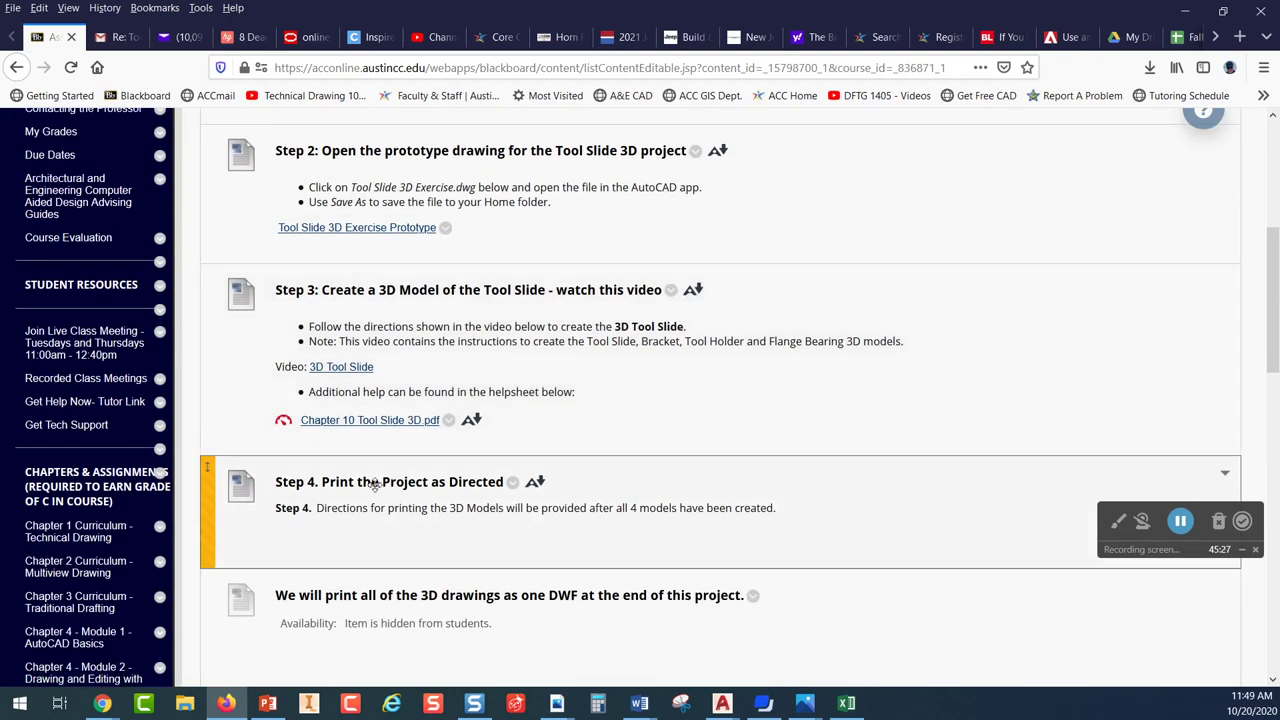
scroll(550, 440, "down", 2)
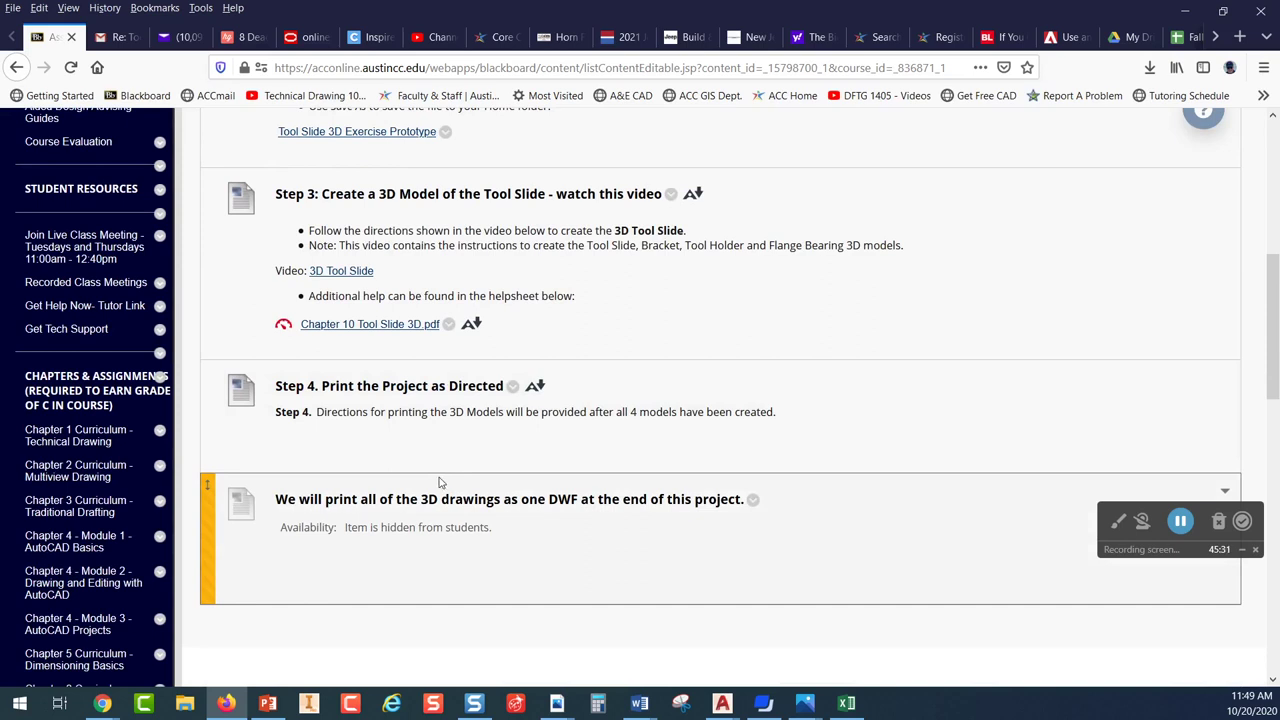
scroll(377, 451, "up", 8)
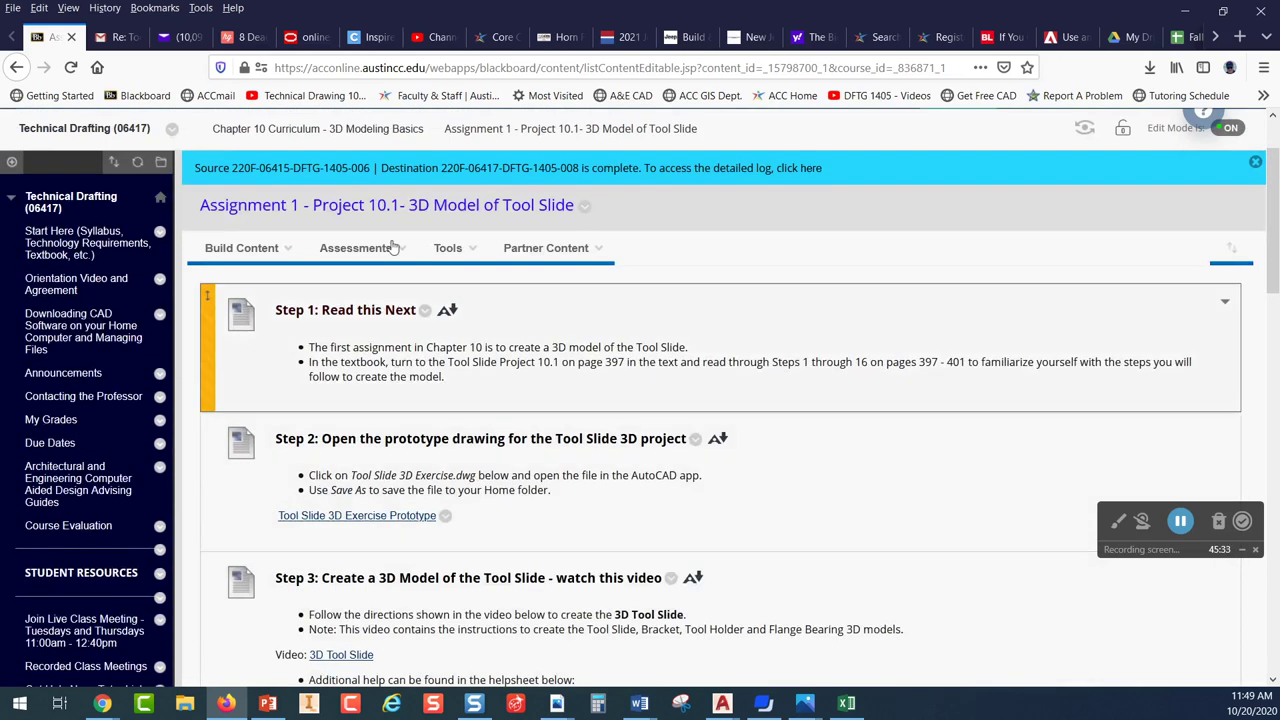
Return to the Chapter 10 Curriculum page, open the Assignment 2 - Project 10.2 folder and review its steps for the Bracket
left_click(395, 129)
scroll(409, 446, "down", 5)
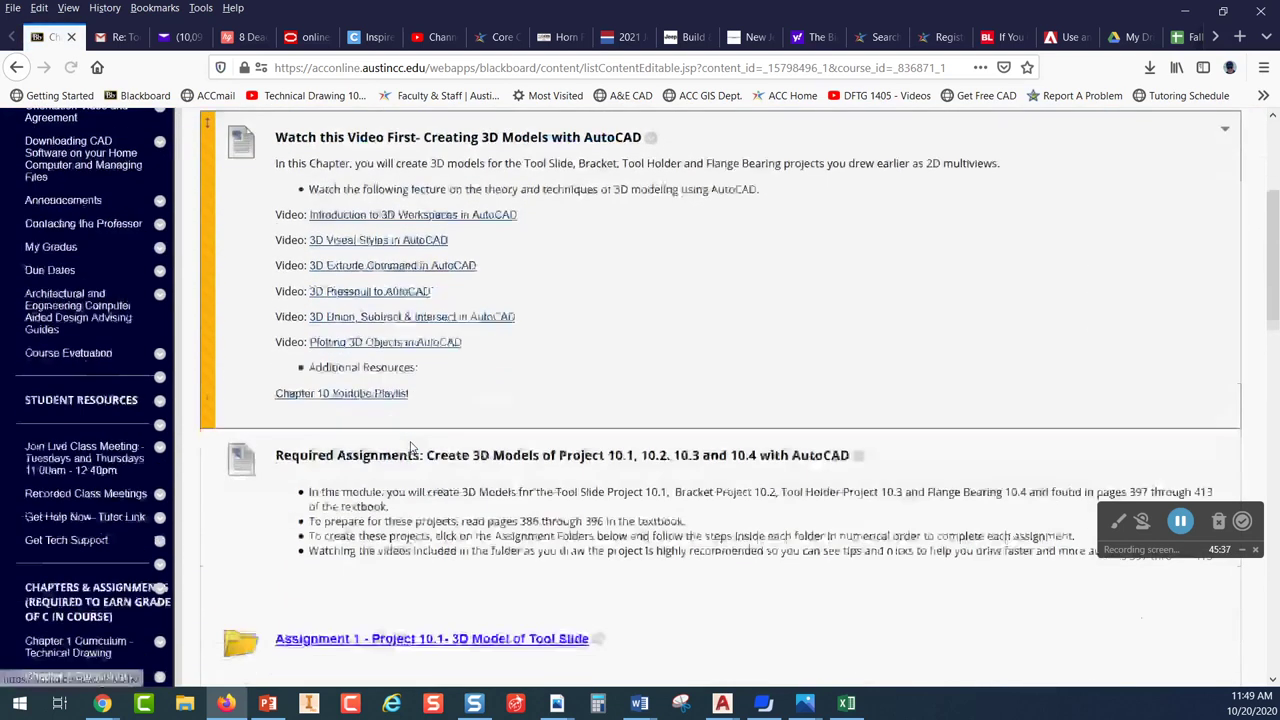
scroll(409, 446, "down", 1)
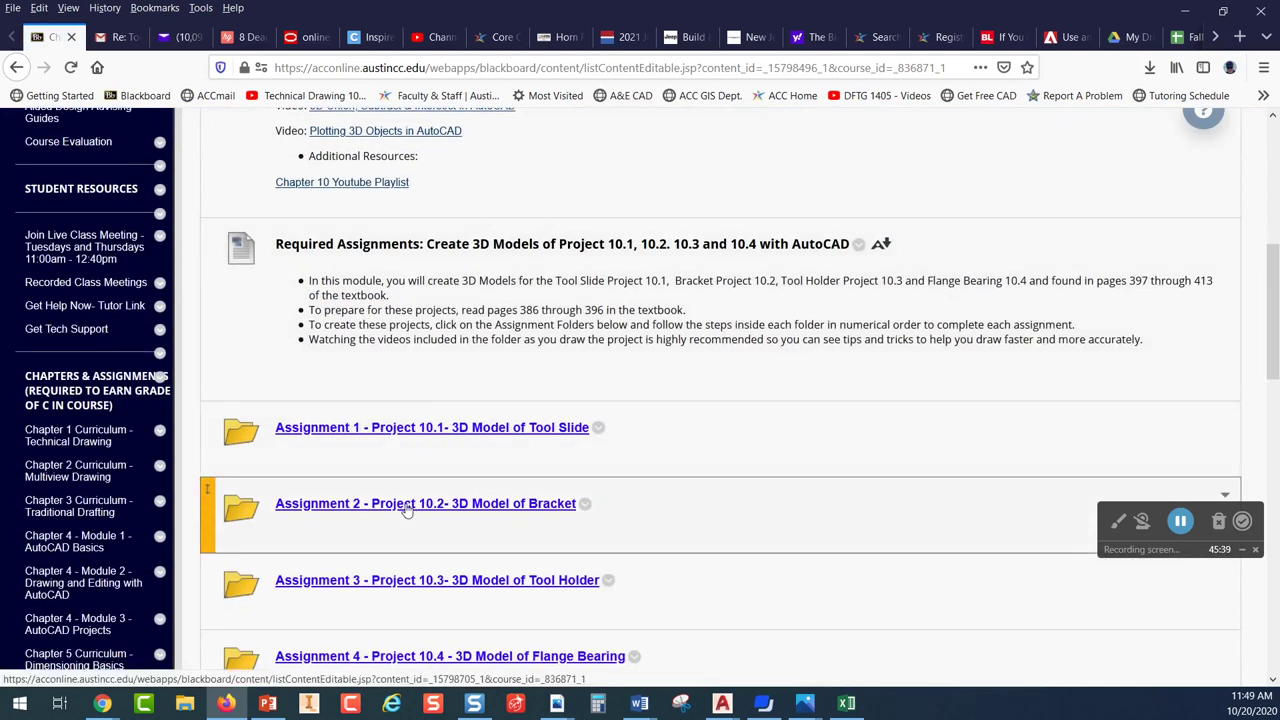
left_click(407, 504)
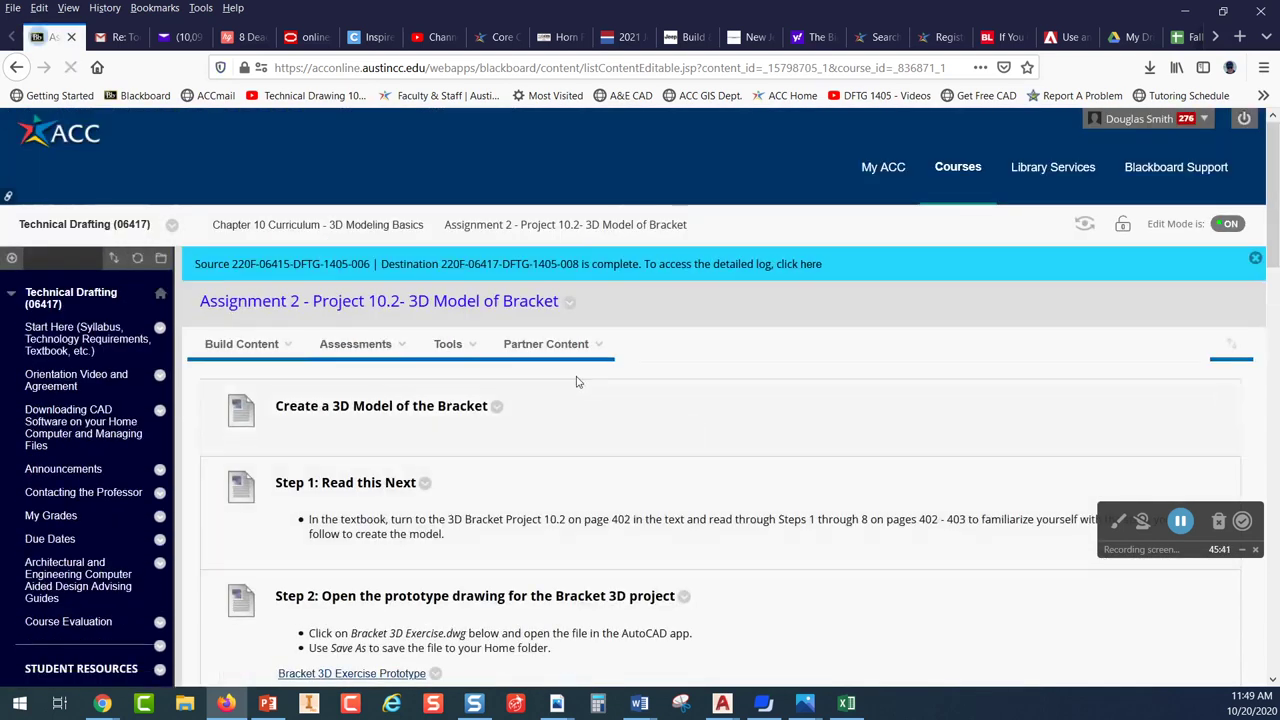
scroll(576, 382, "down", 4)
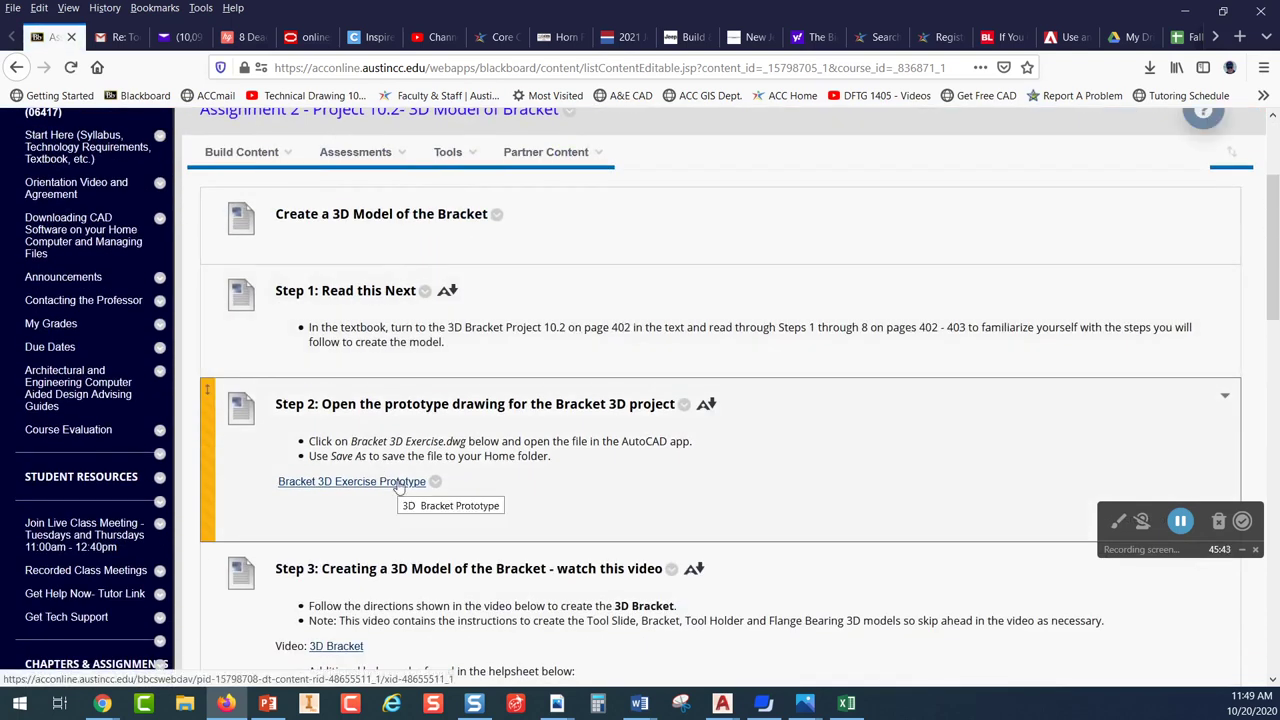
scroll(400, 483, "down", 2)
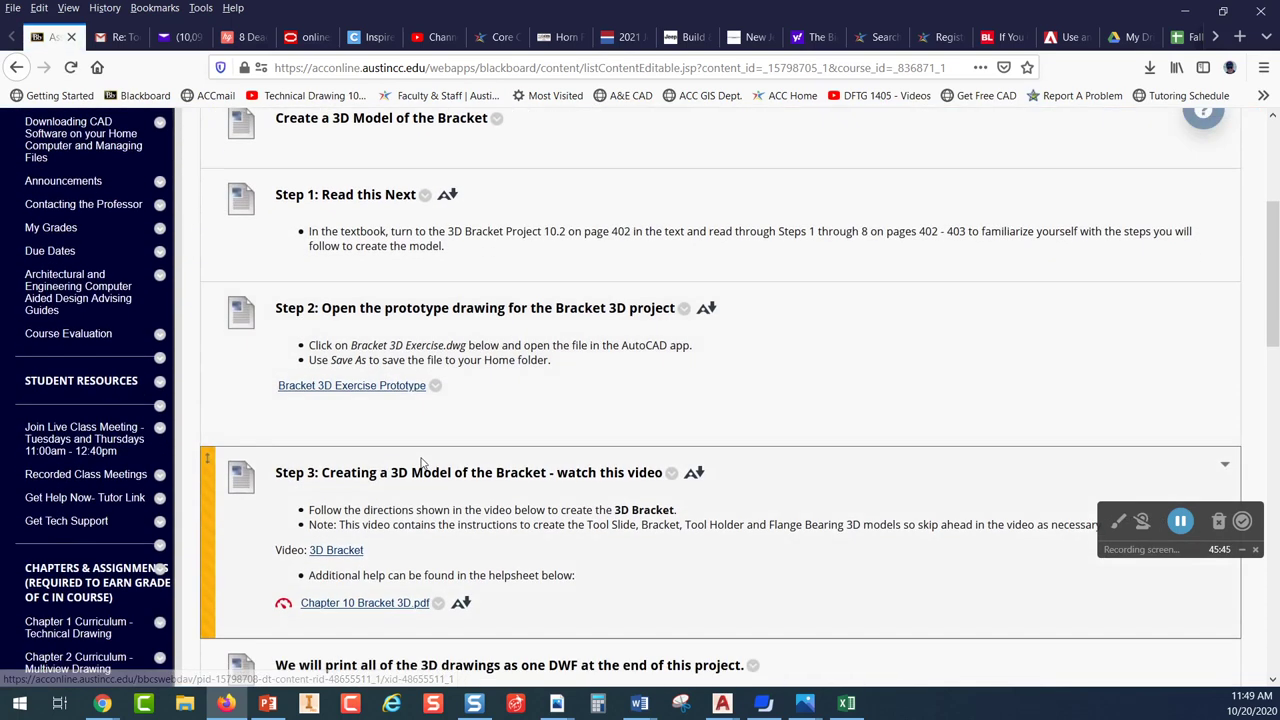
scroll(424, 464, "up", 6)
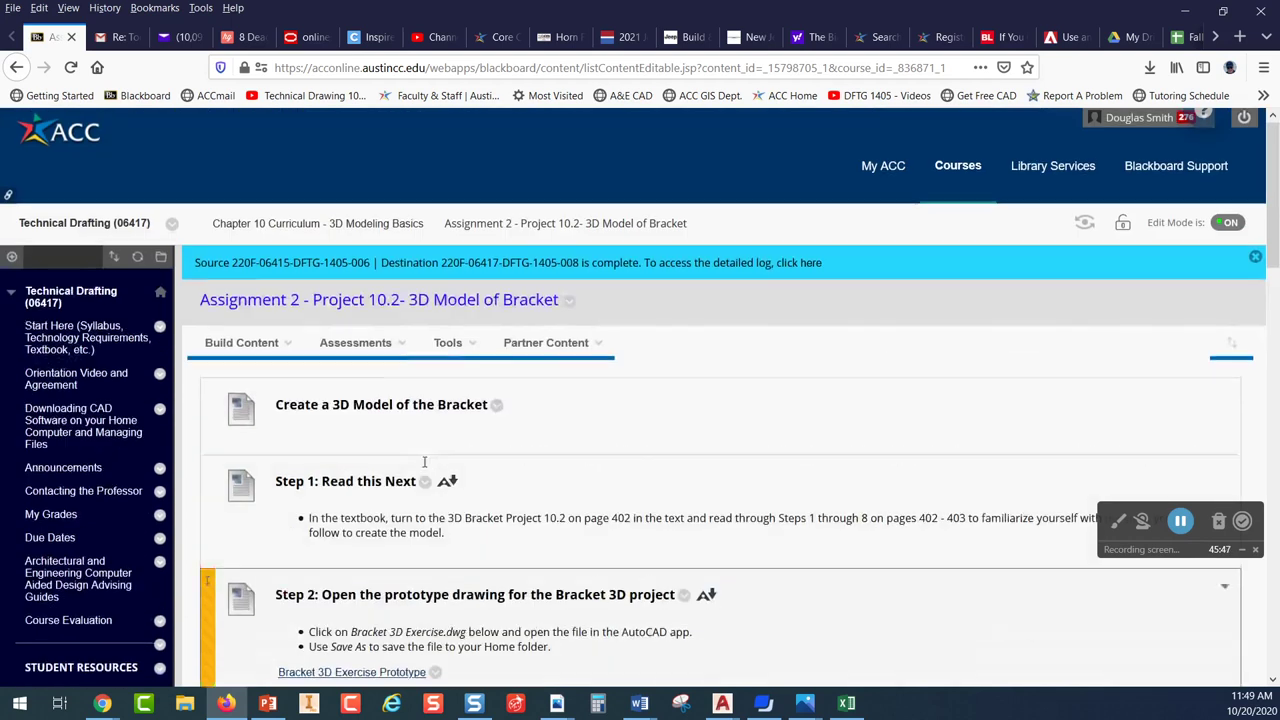
scroll(440, 417, "down", 2)
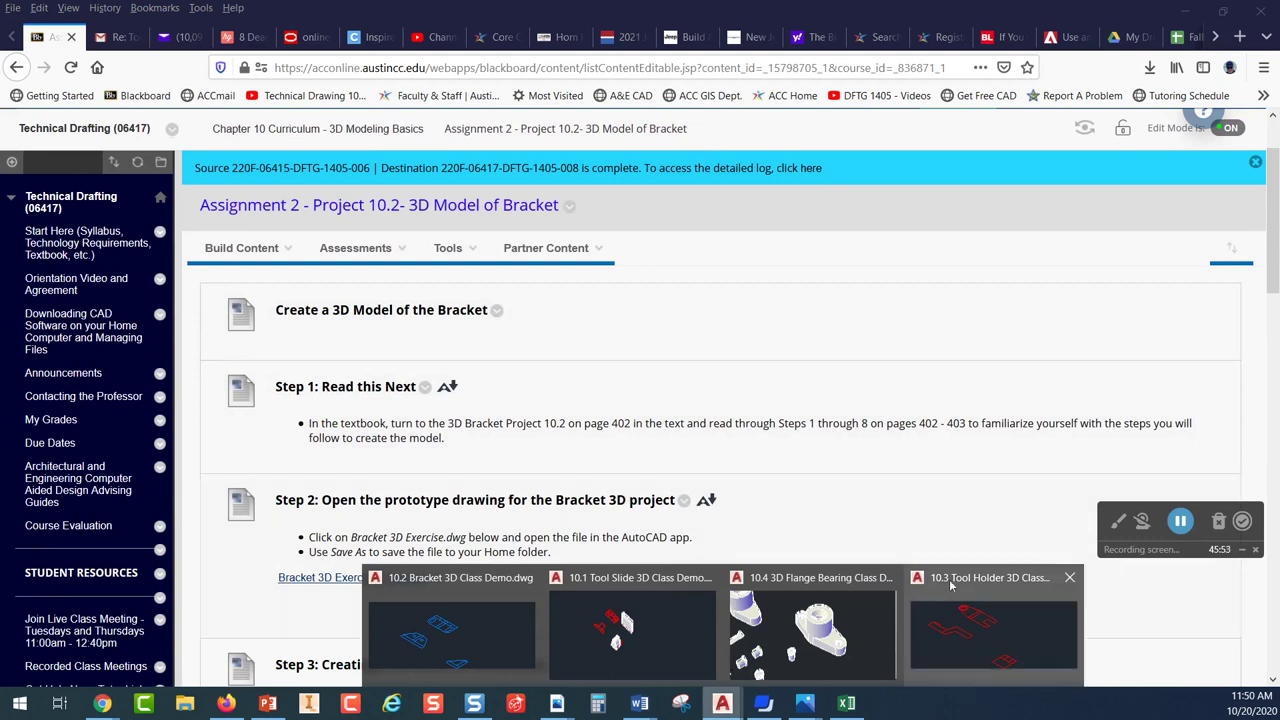
Switch to AutoCAD and open the drawing 10.1, 10.2 &10.3 Combined Check Print from the Chapter 10 folder
left_click(355, 248)
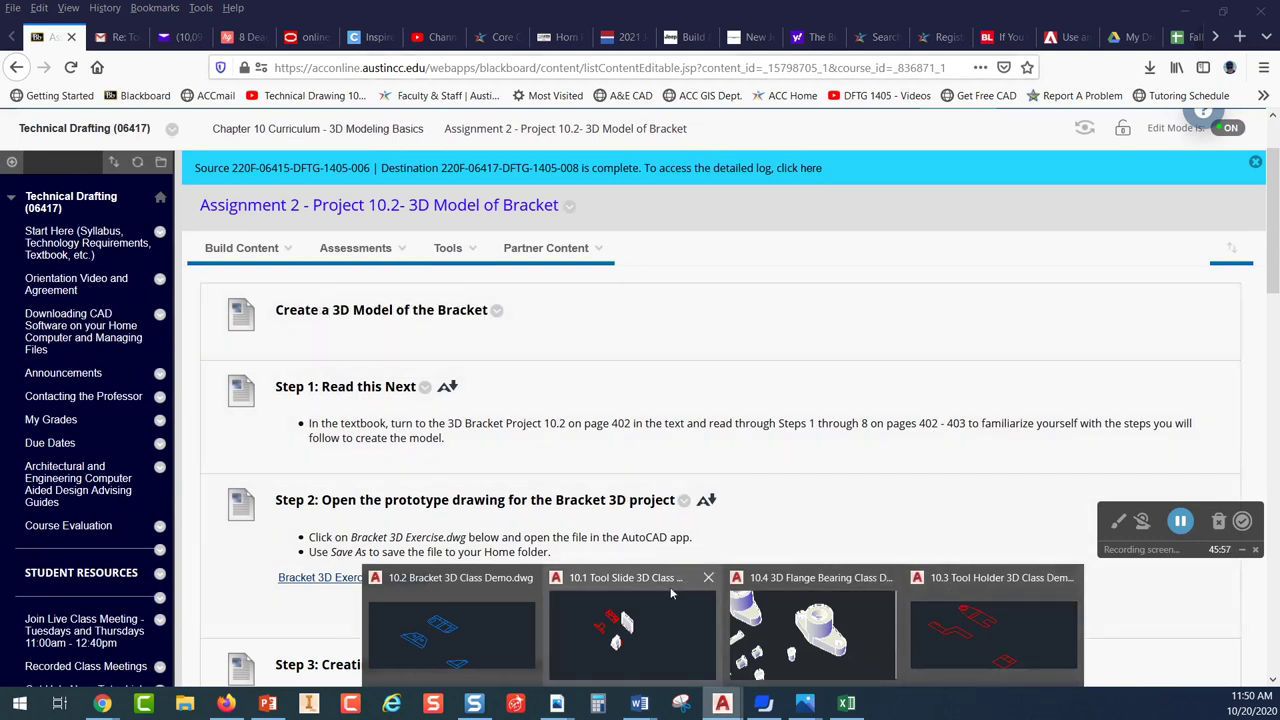
key("alt+Tab")
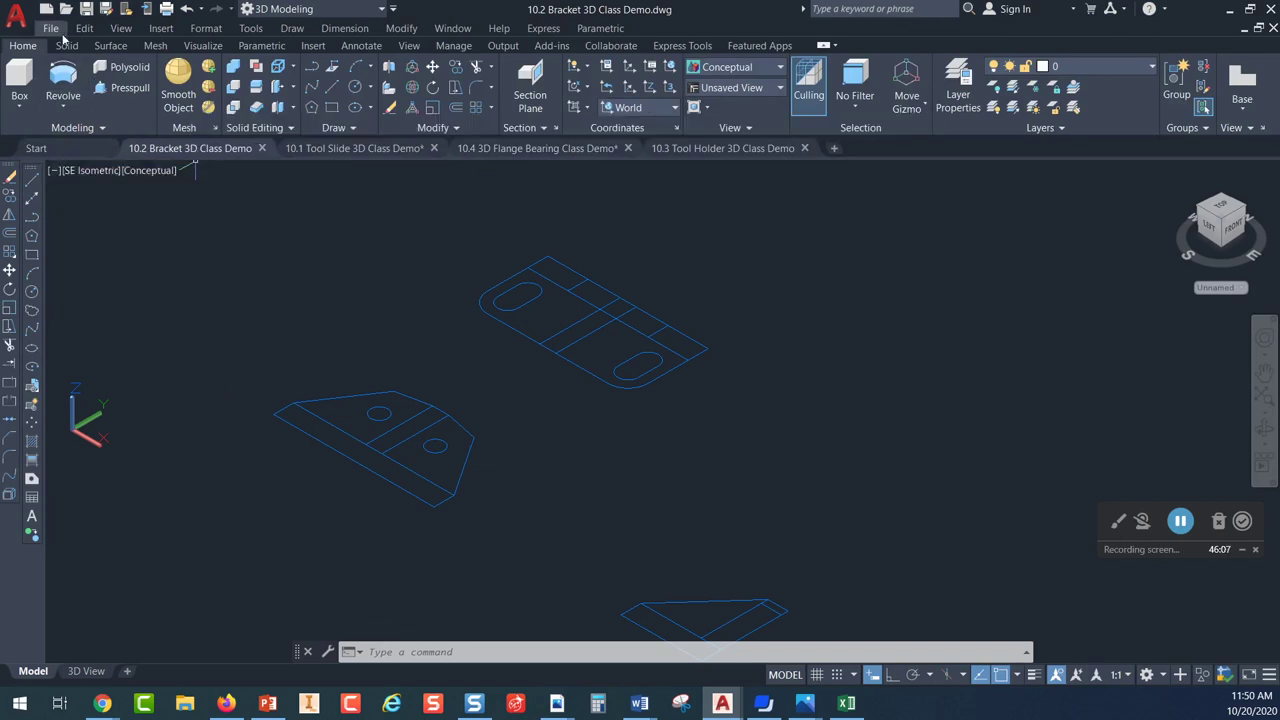
key("ctrl+o")
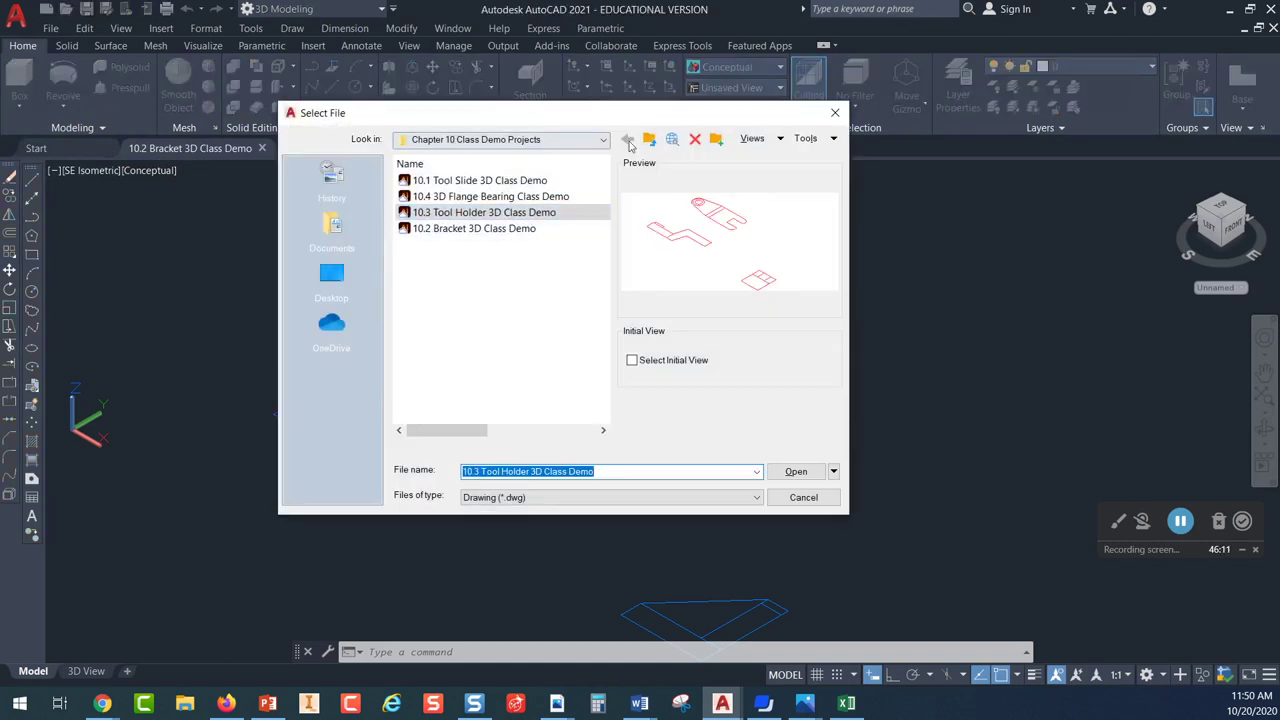
left_click(649, 139)
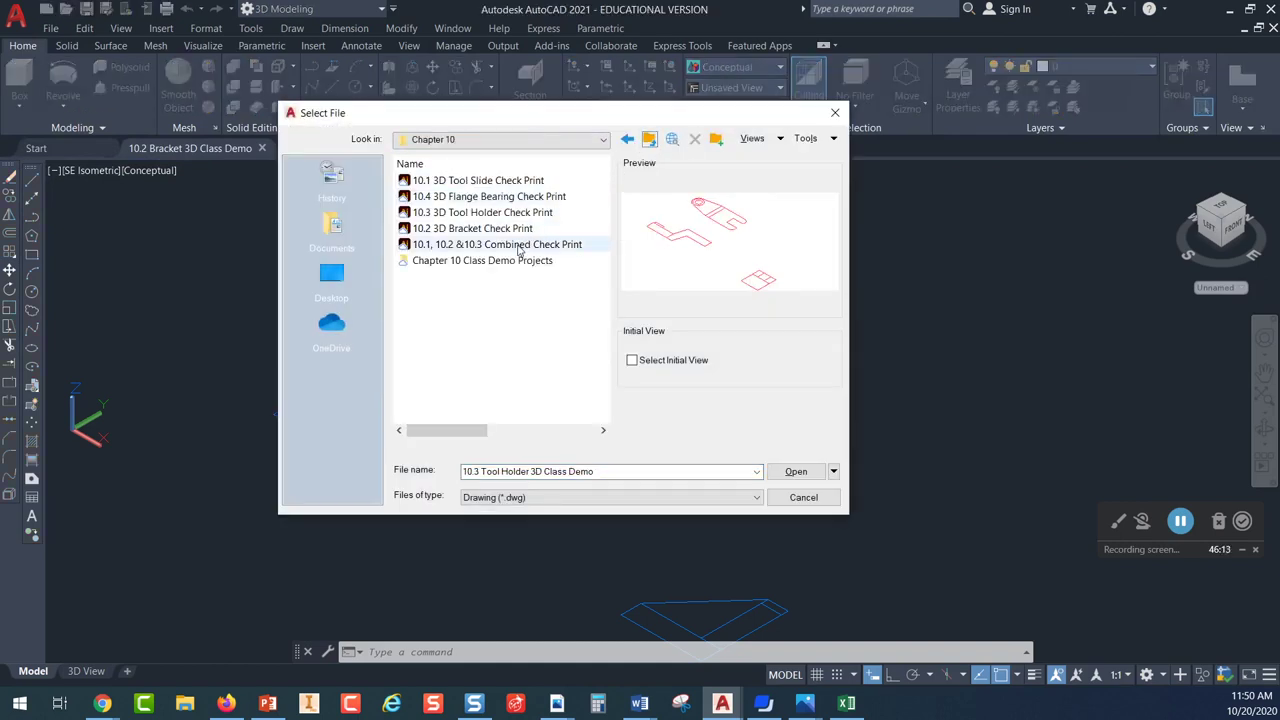
left_click(518, 250)
left_click(796, 471)
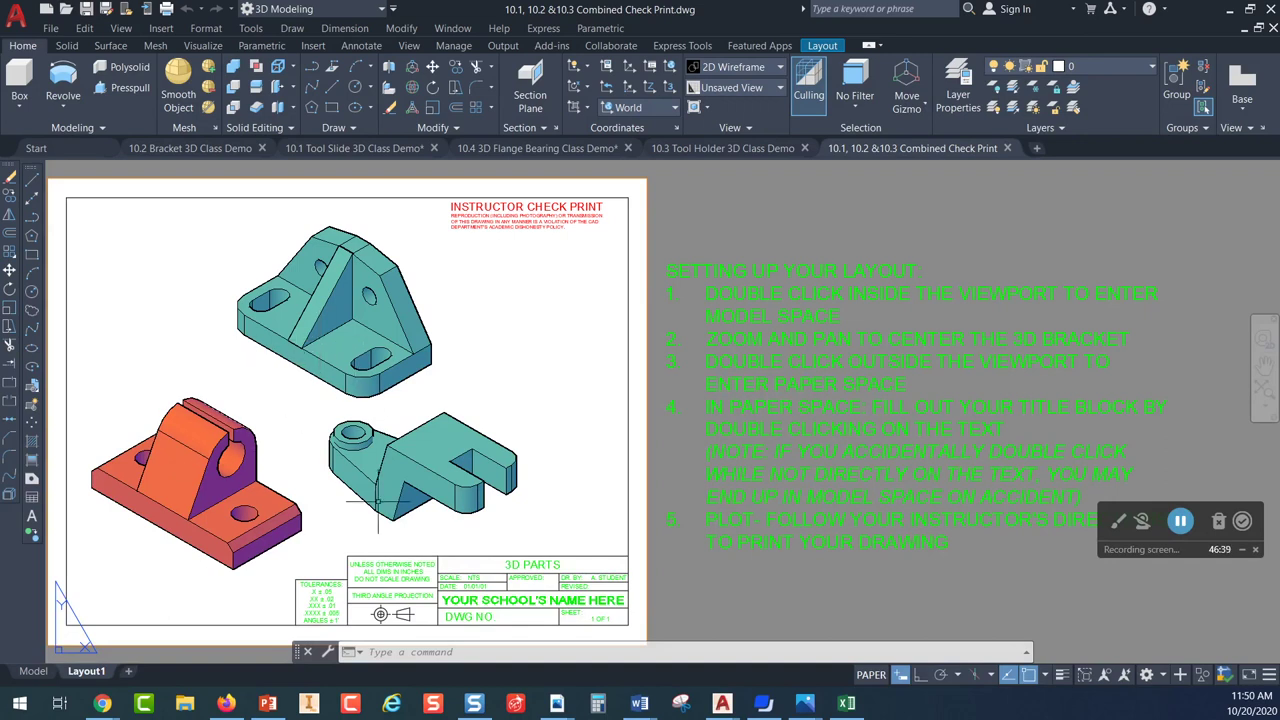
In model space, copy the orange tool slide to the clipboard with its lowest front corner endpoint as the base point
left_click(33, 672)
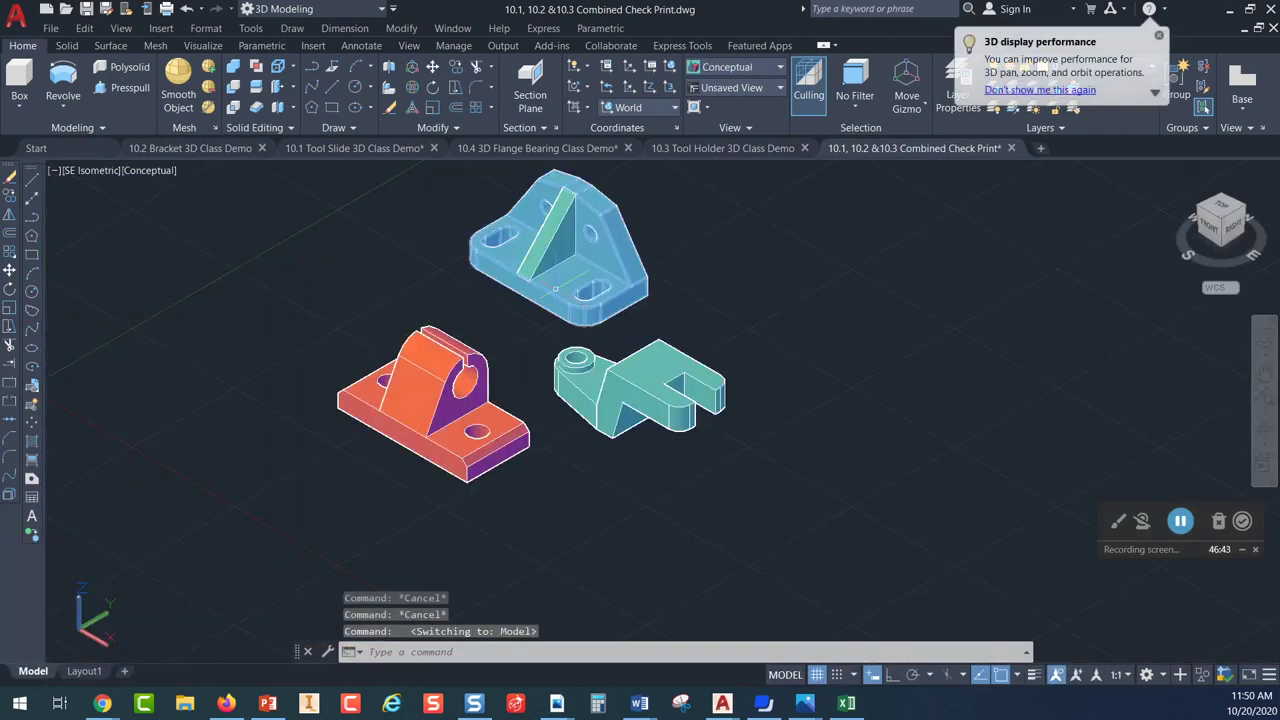
left_click(433, 420)
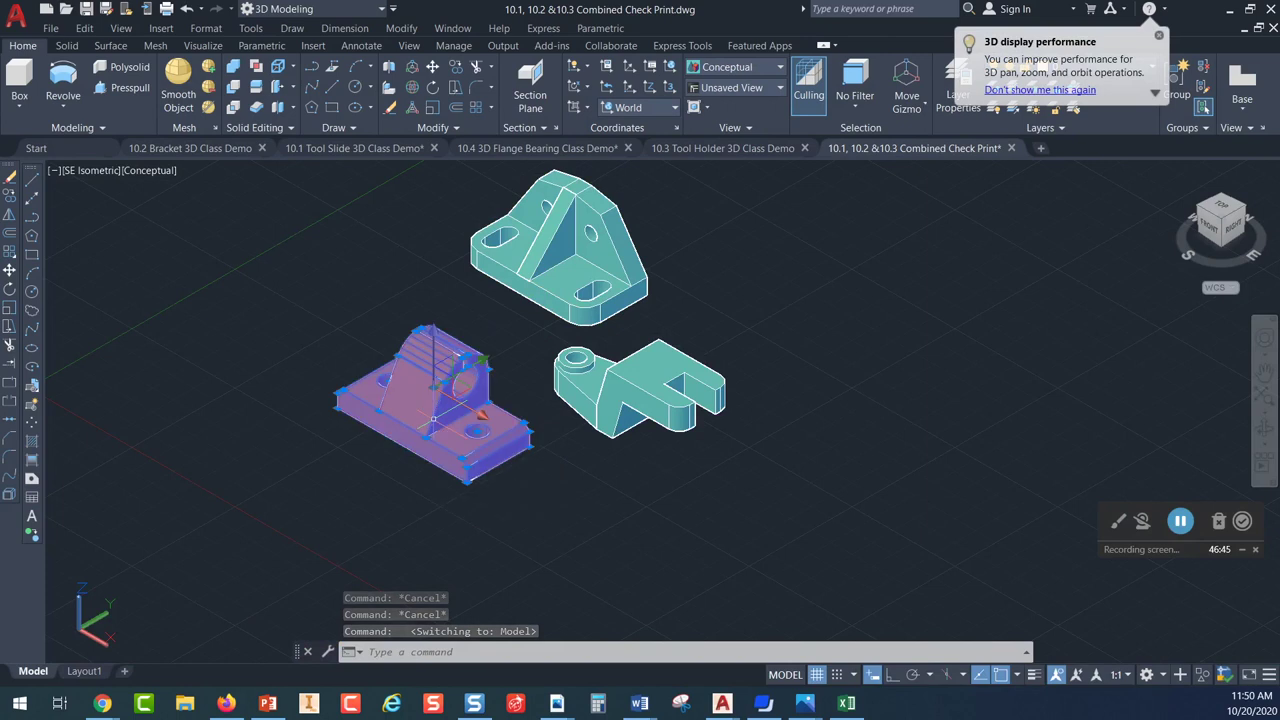
right_click(309, 321)
mouse_move(366, 357)
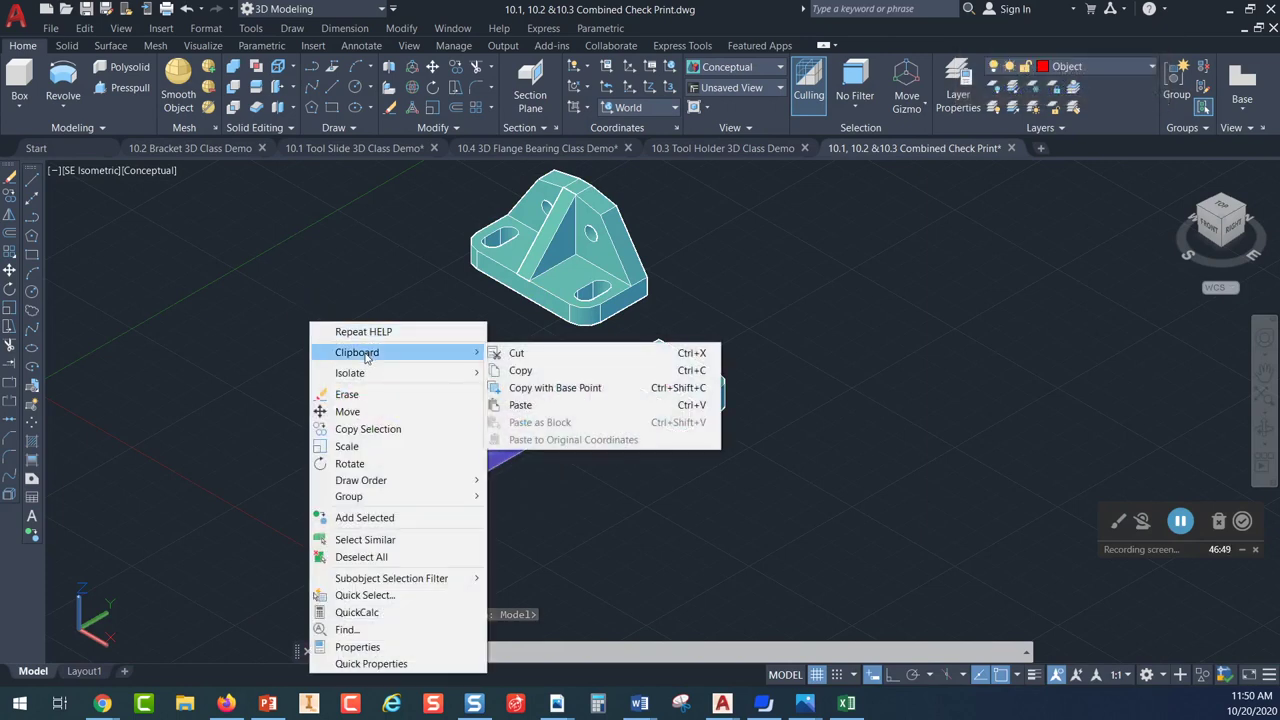
left_click(556, 388)
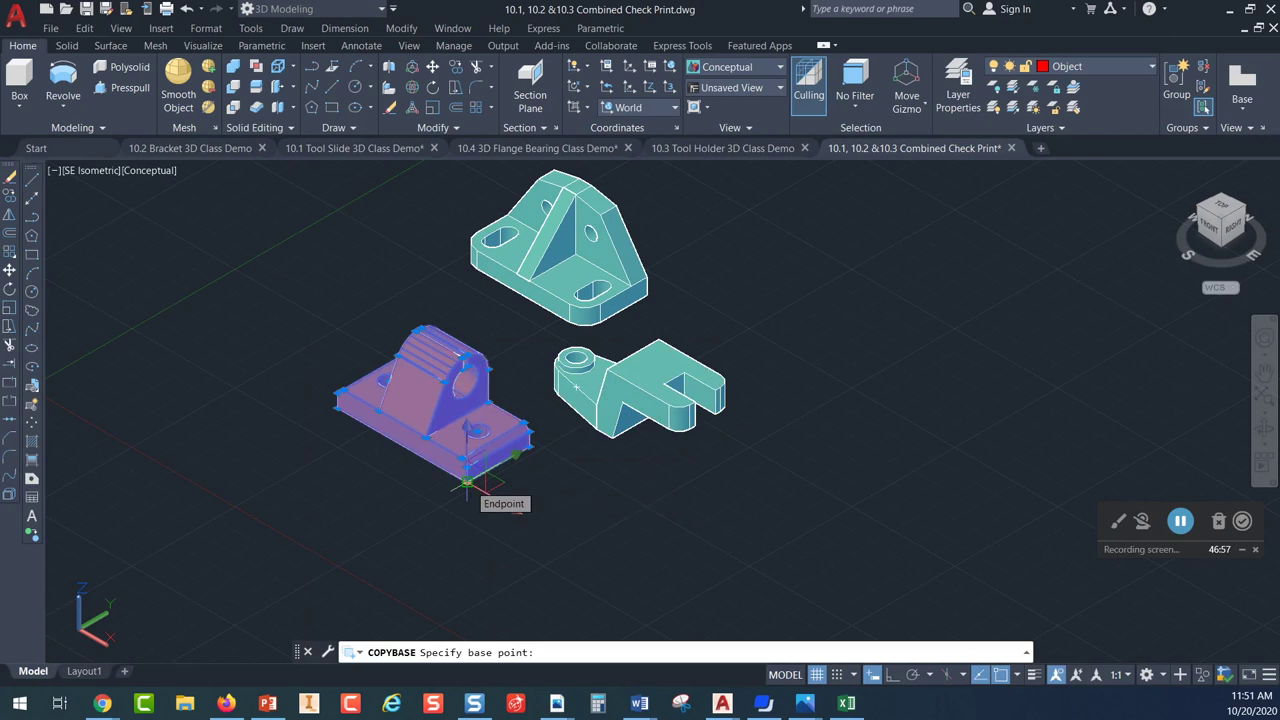
left_click(466, 484)
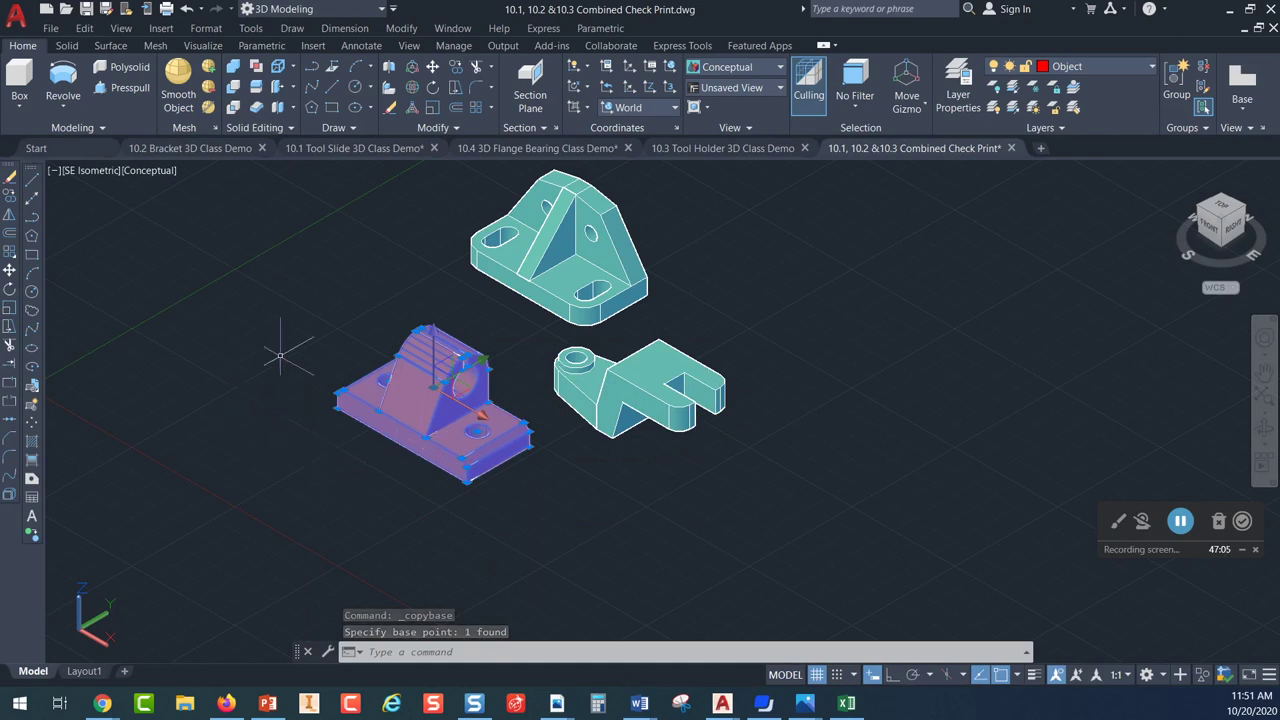
Paste the copied tool slide into model space in the empty area below the tool holder
right_click(247, 357)
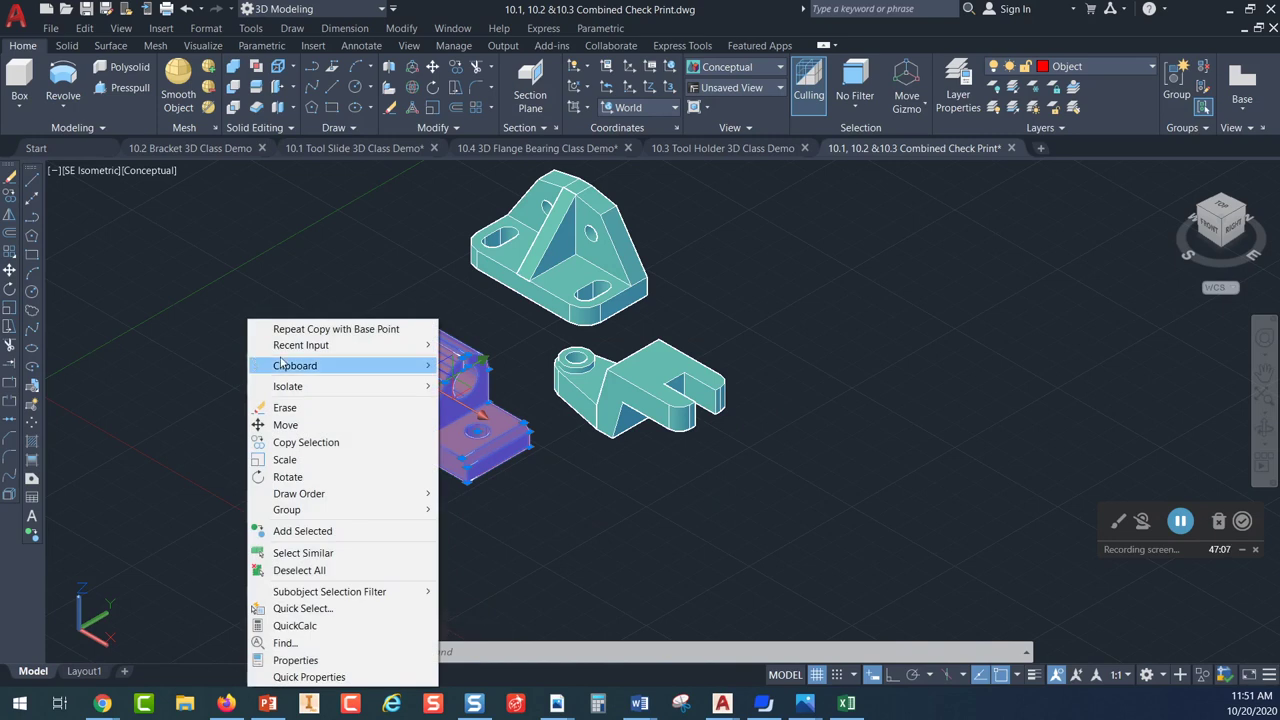
mouse_move(296, 374)
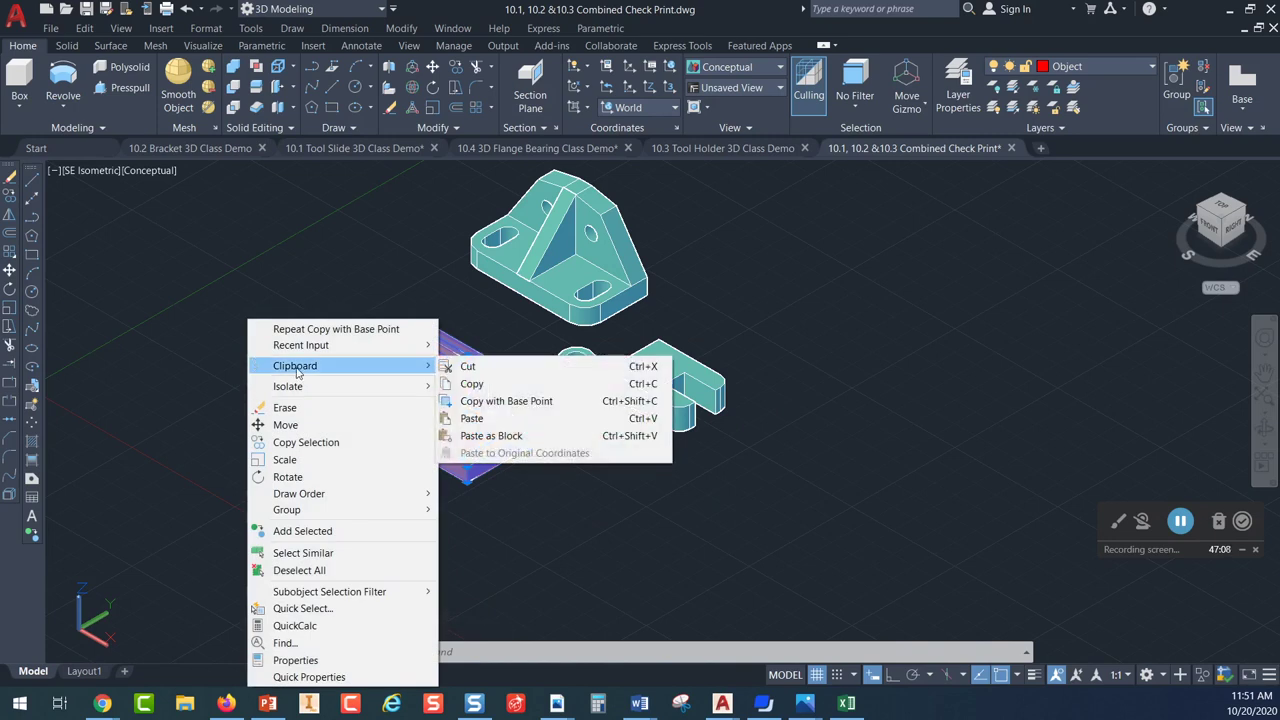
left_click(478, 419)
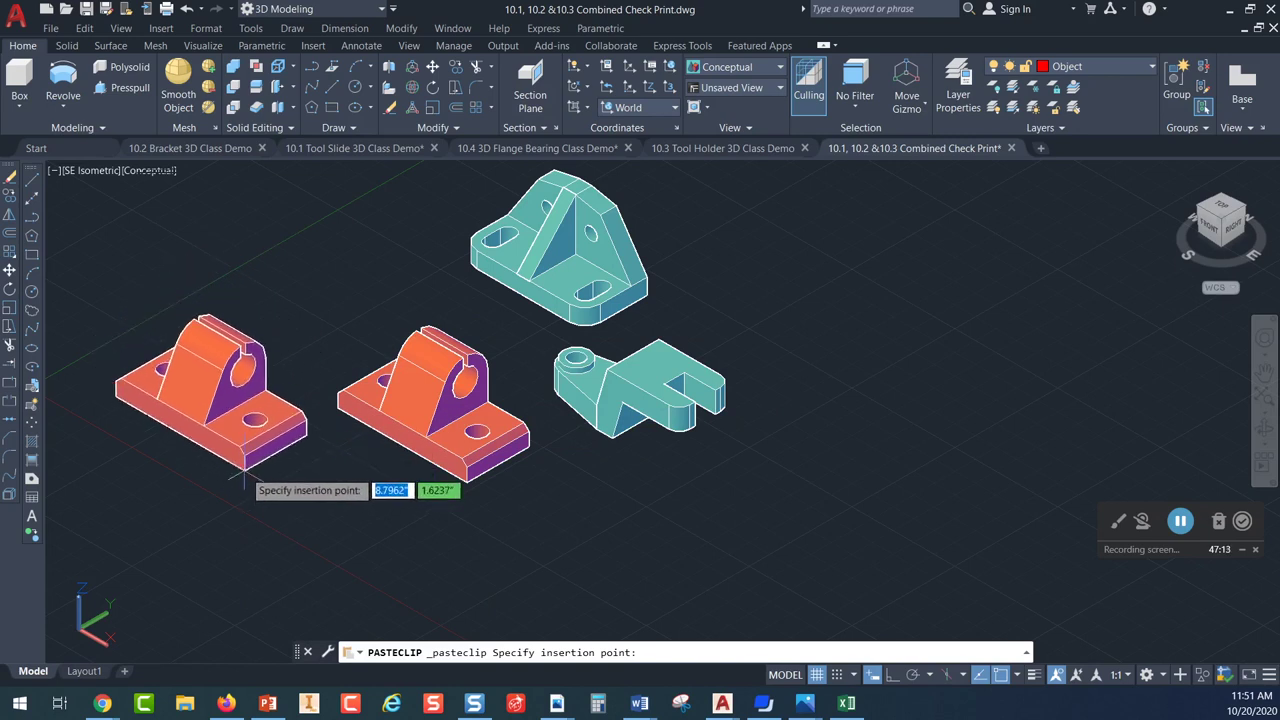
left_click(623, 612)
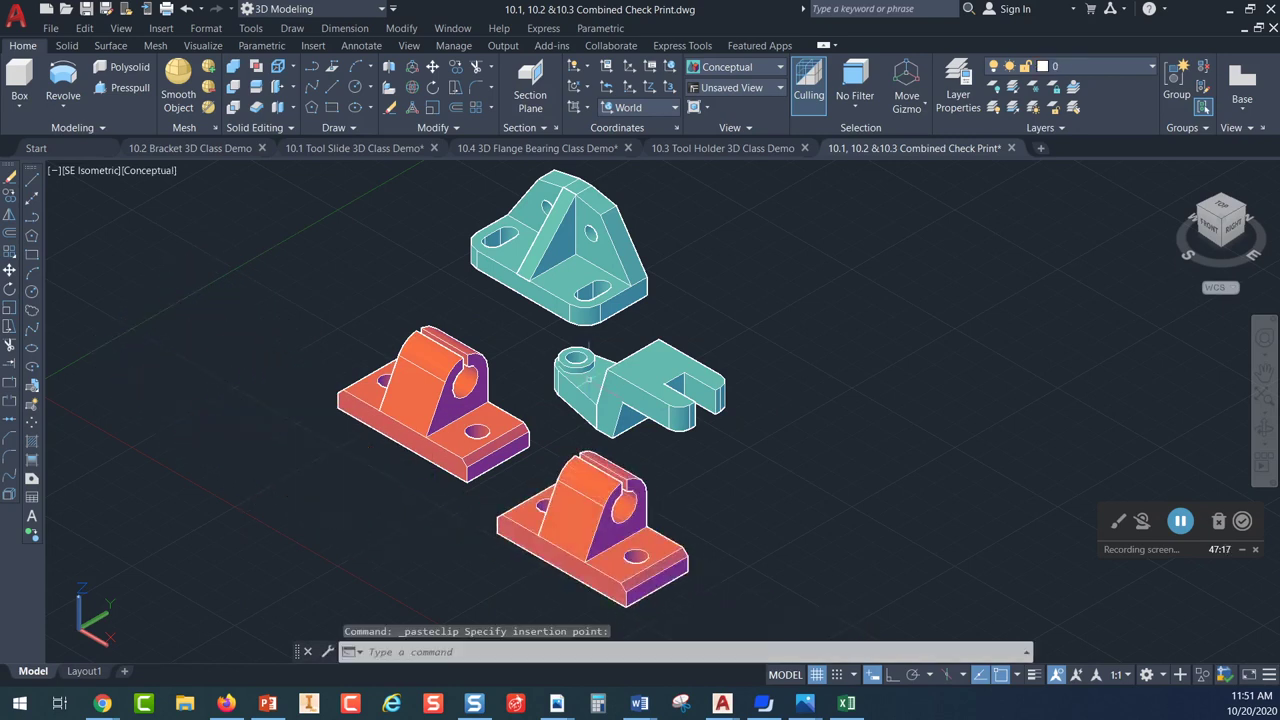
left_click(435, 405)
left_click(605, 383)
left_click(573, 294)
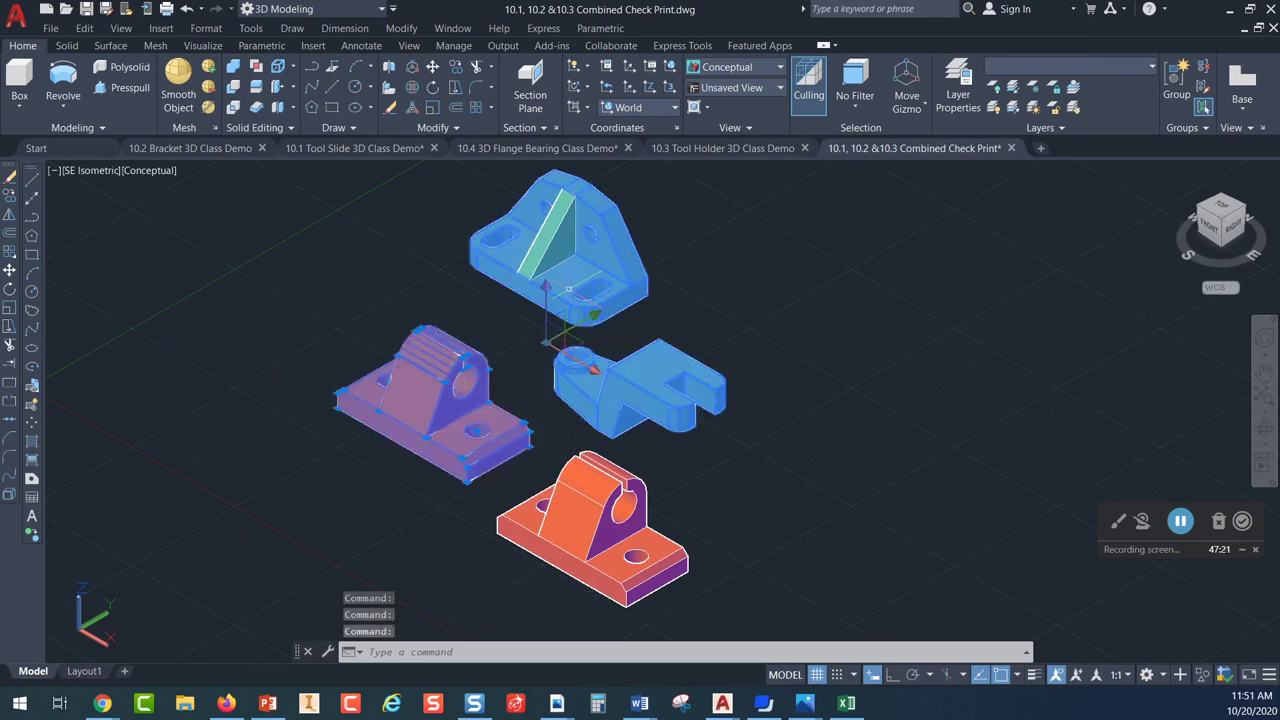
key("Escape")
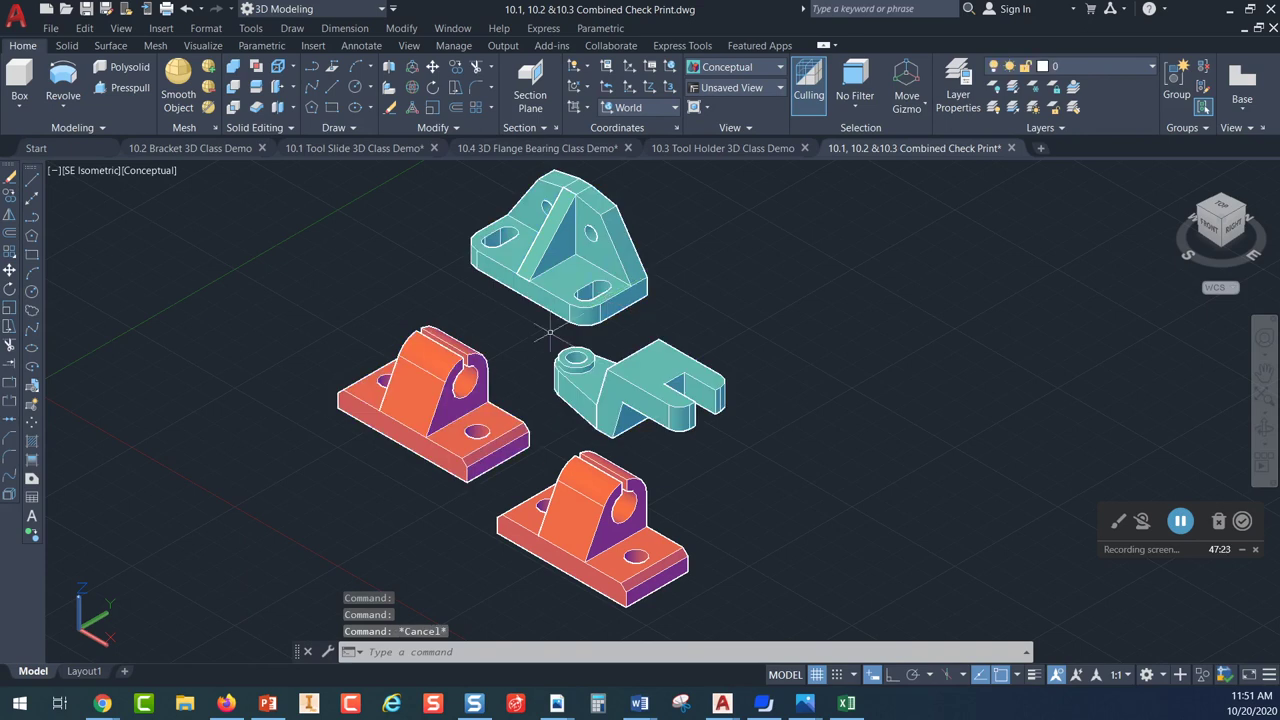
Erase the pasted tool slide that overlaps the title block, working inside the Layout1 viewport
left_click(84, 671)
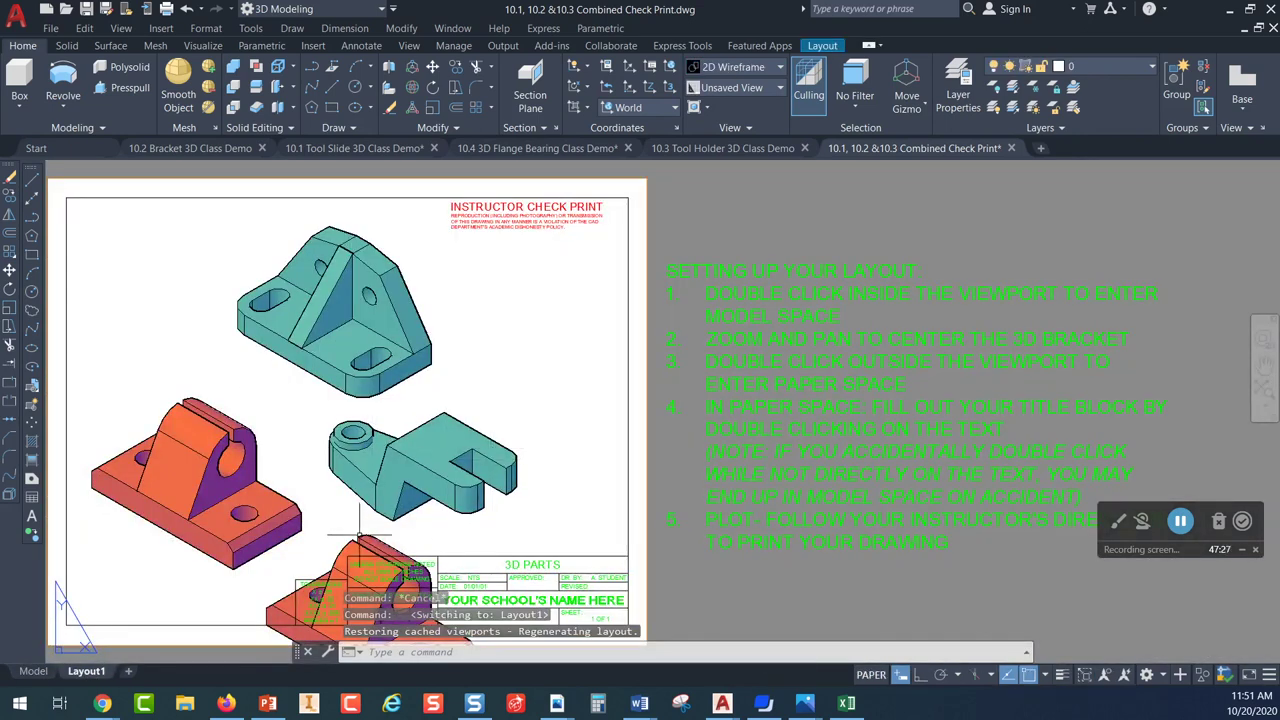
left_click(333, 481)
double_click(362, 538)
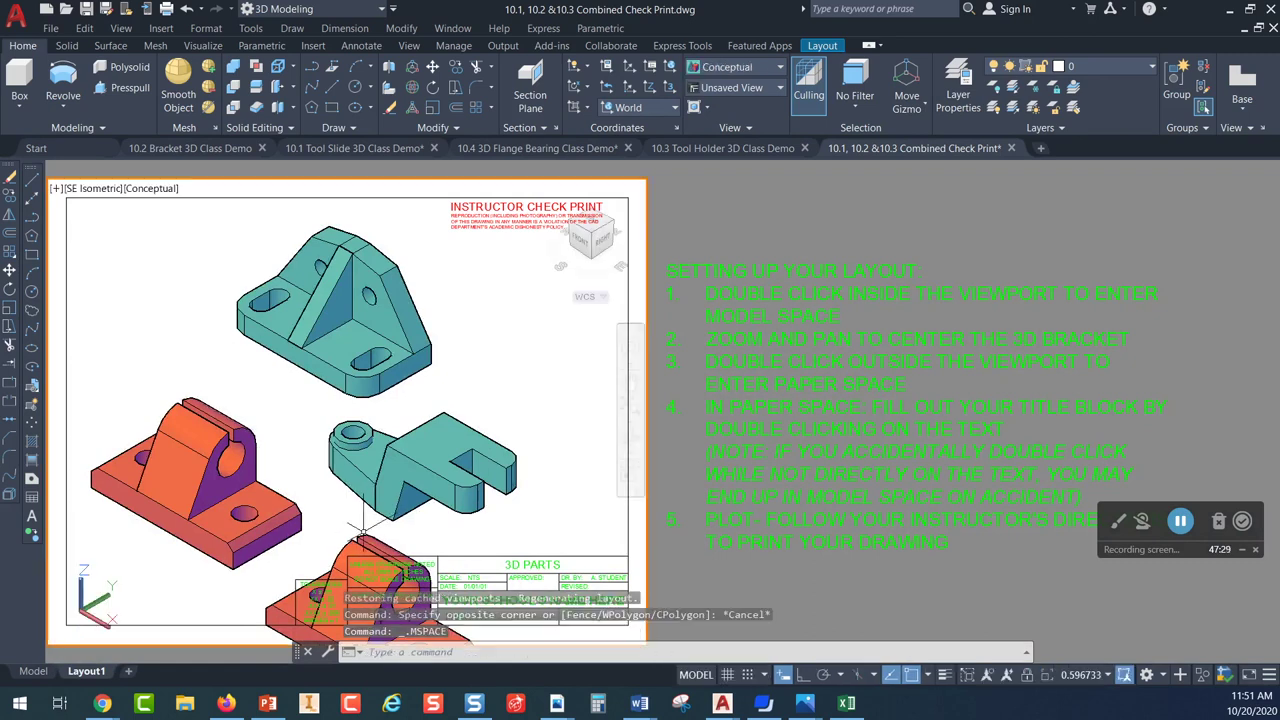
key("Delete")
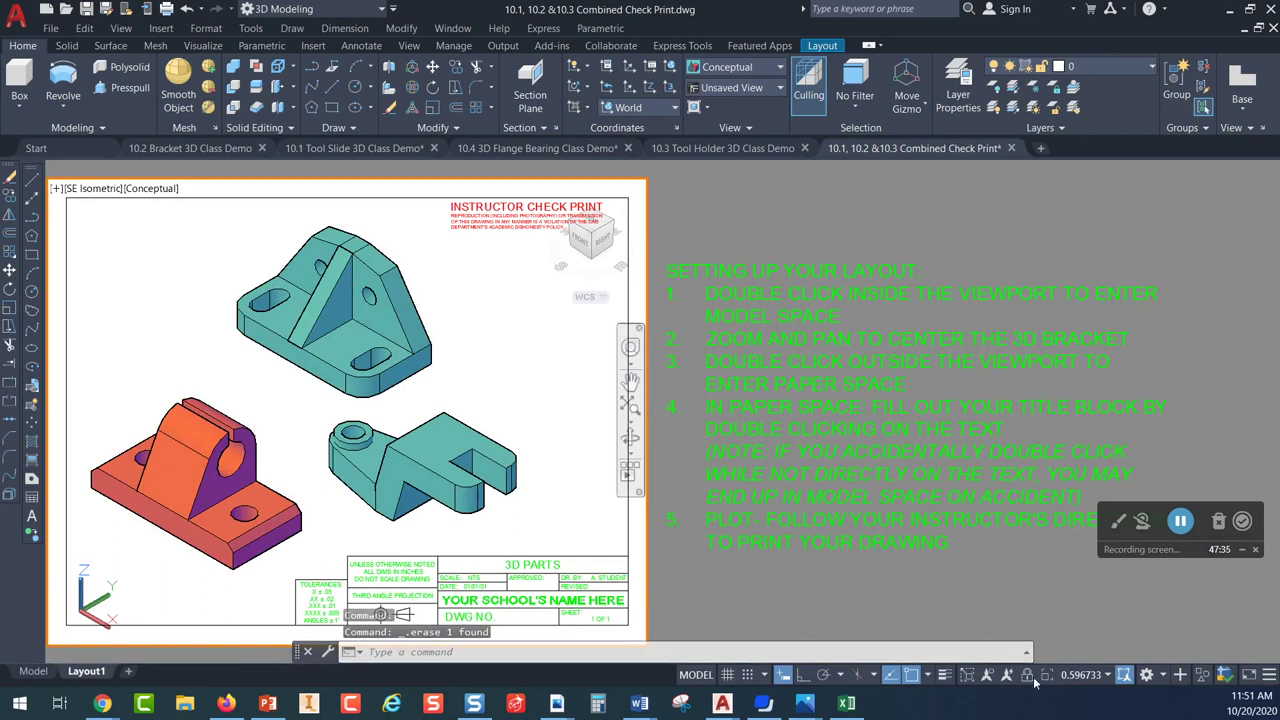
Return to paper space and set the scale of the Layout1 viewport to 1:2
double_click(670, 460)
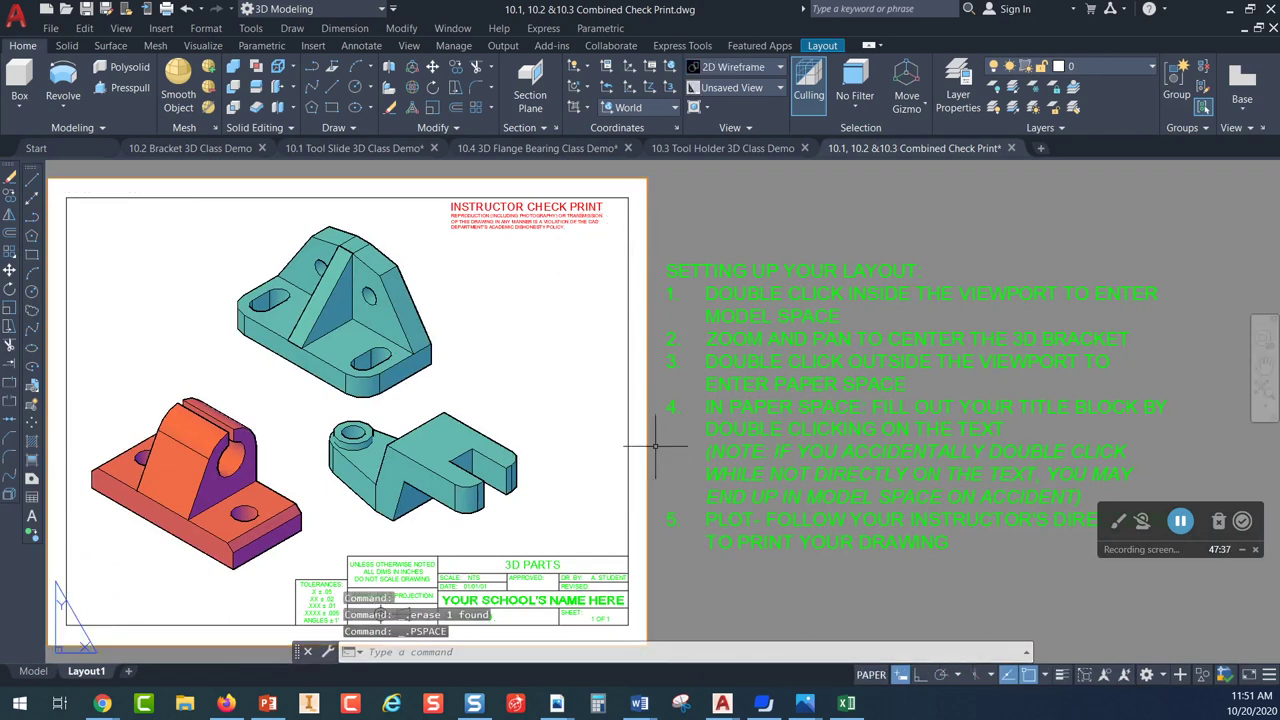
left_click(646, 452)
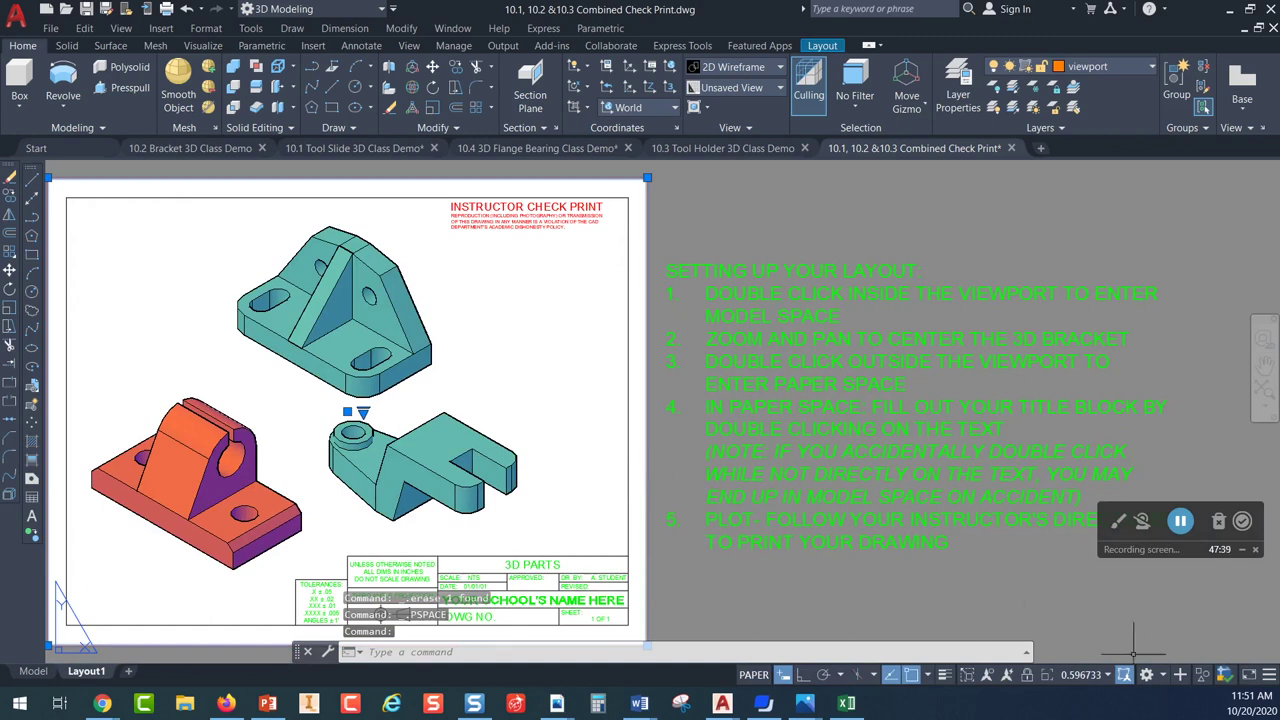
left_click(1110, 676)
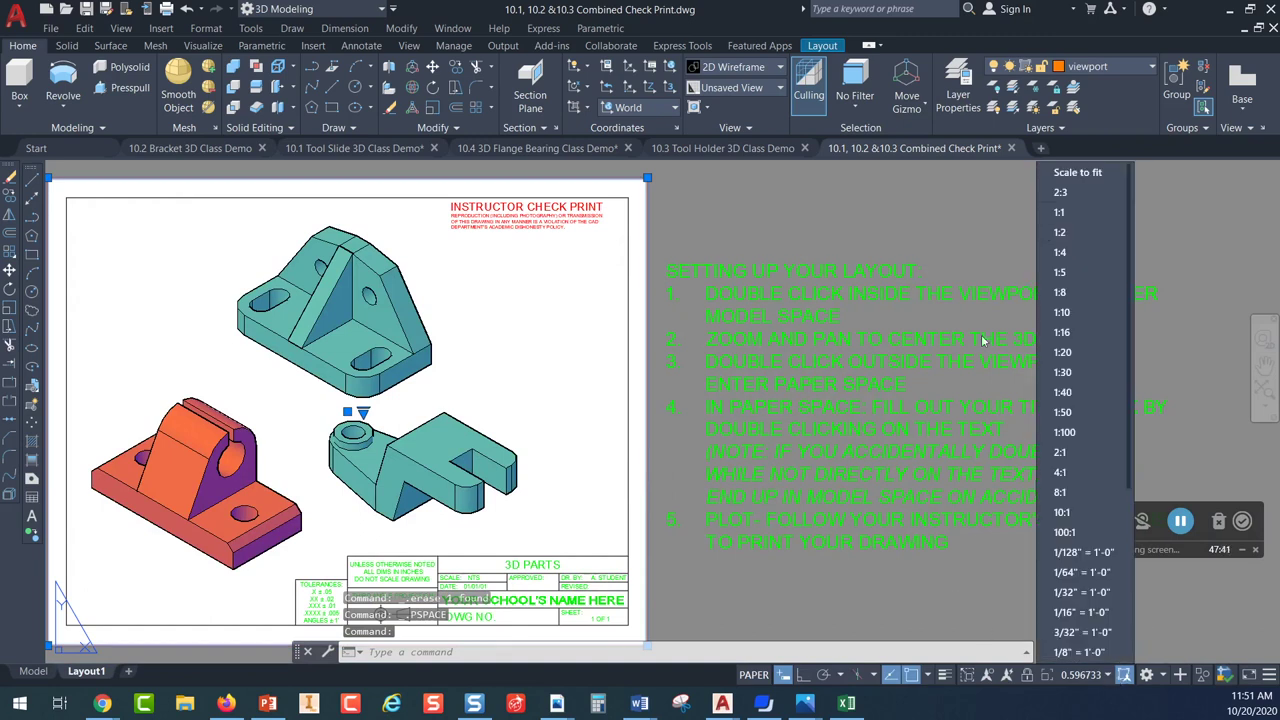
left_click(1062, 232)
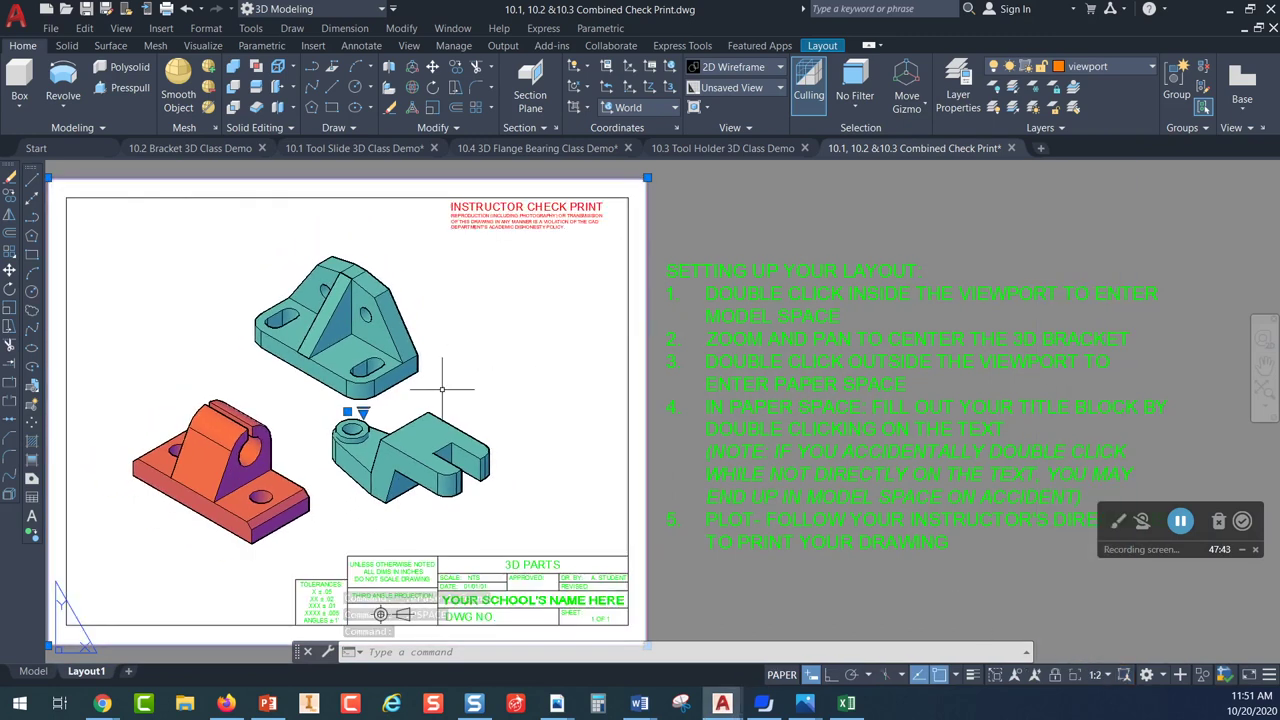
Activate model space inside the Layout1 viewport, then zoom out and reposition the three parts near the middle of the sheet above the title block
middle_click_drag(482, 383, 503, 360)
double_click(503, 358)
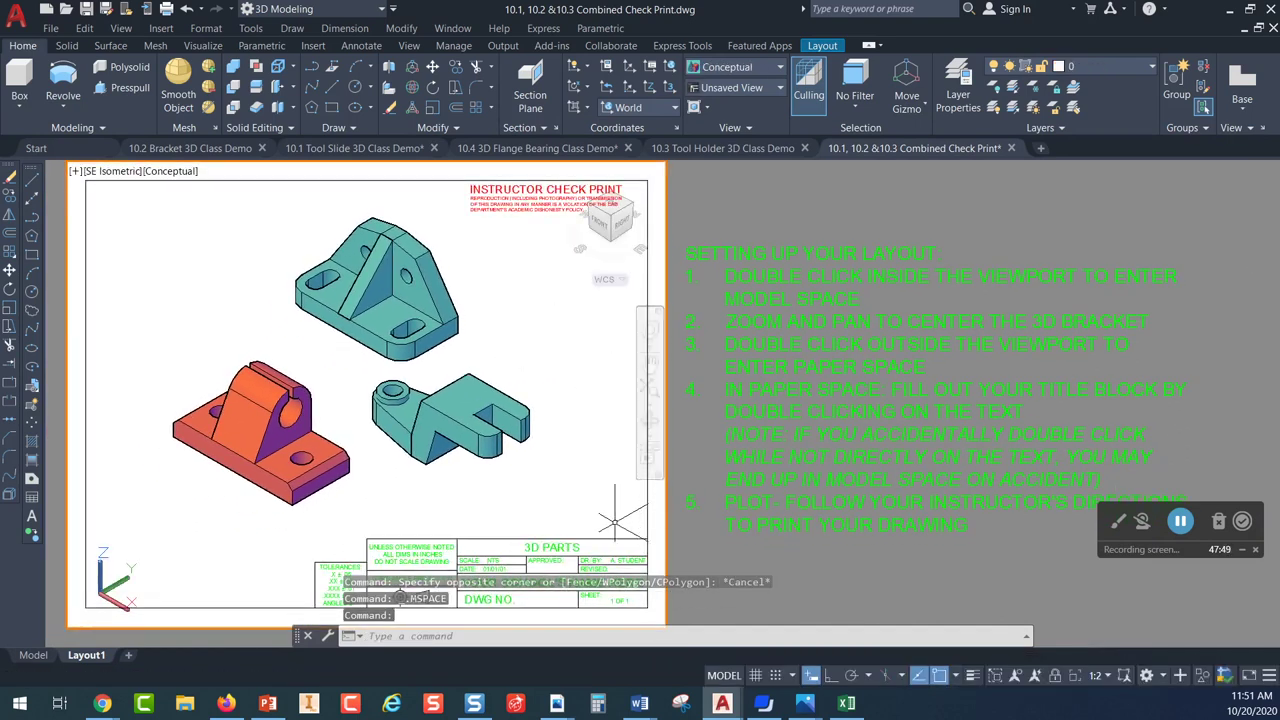
scroll(490, 583, "up", 3)
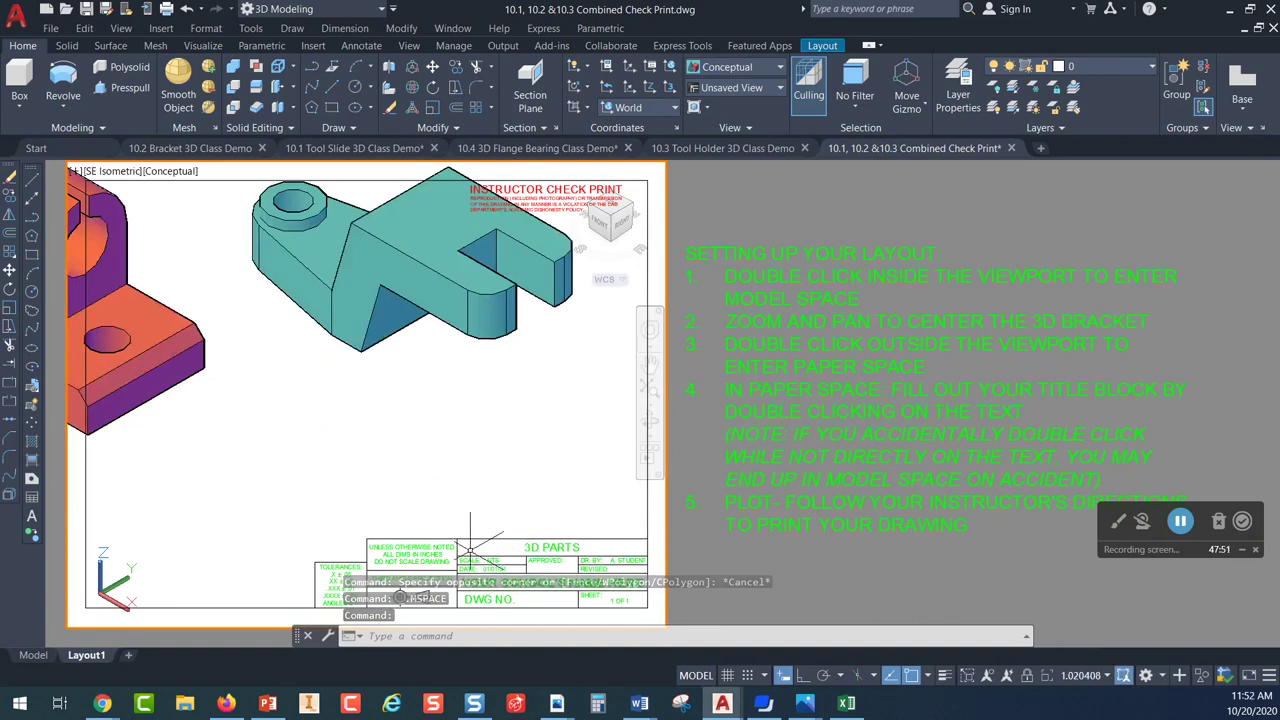
scroll(505, 512, "down", 4)
scroll(505, 510, "up", 3)
scroll(505, 510, "down", 3)
scroll(512, 507, "up", 1)
scroll(505, 508, "up", 1)
scroll(505, 508, "down", 3)
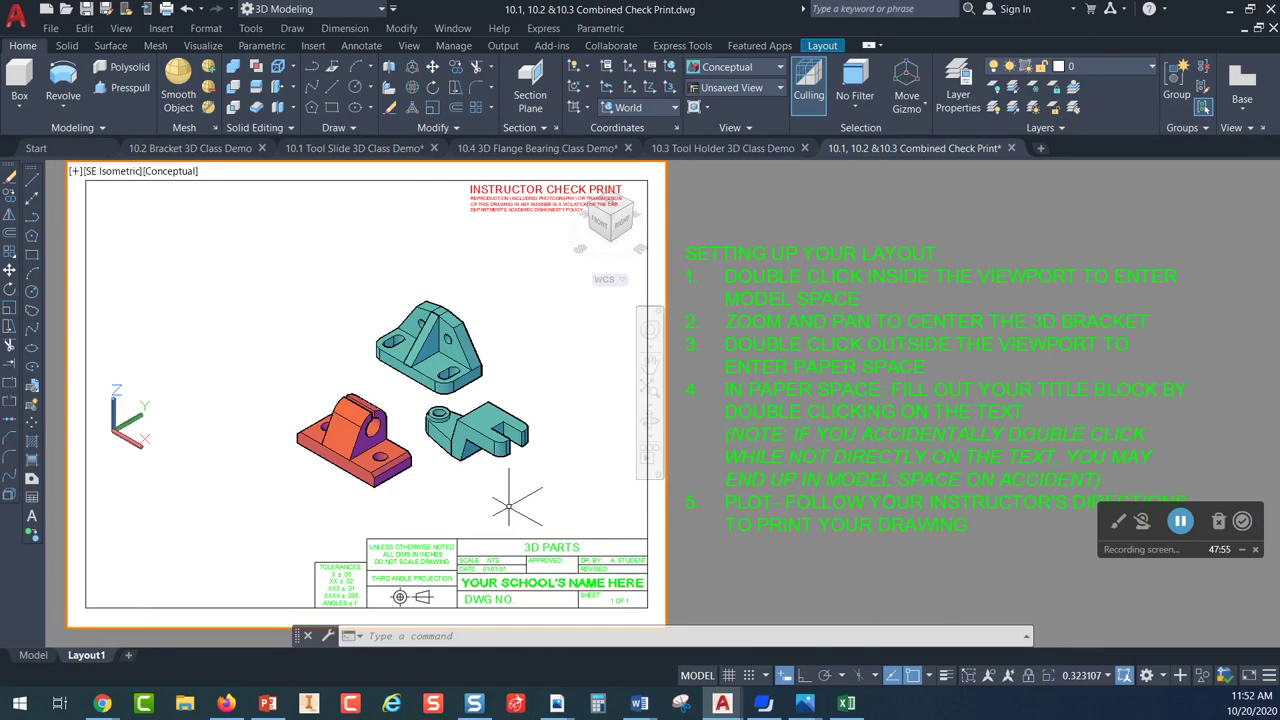
scroll(509, 506, "up", 2)
scroll(509, 506, "down", 3)
middle_click_drag(509, 506, 405, 450)
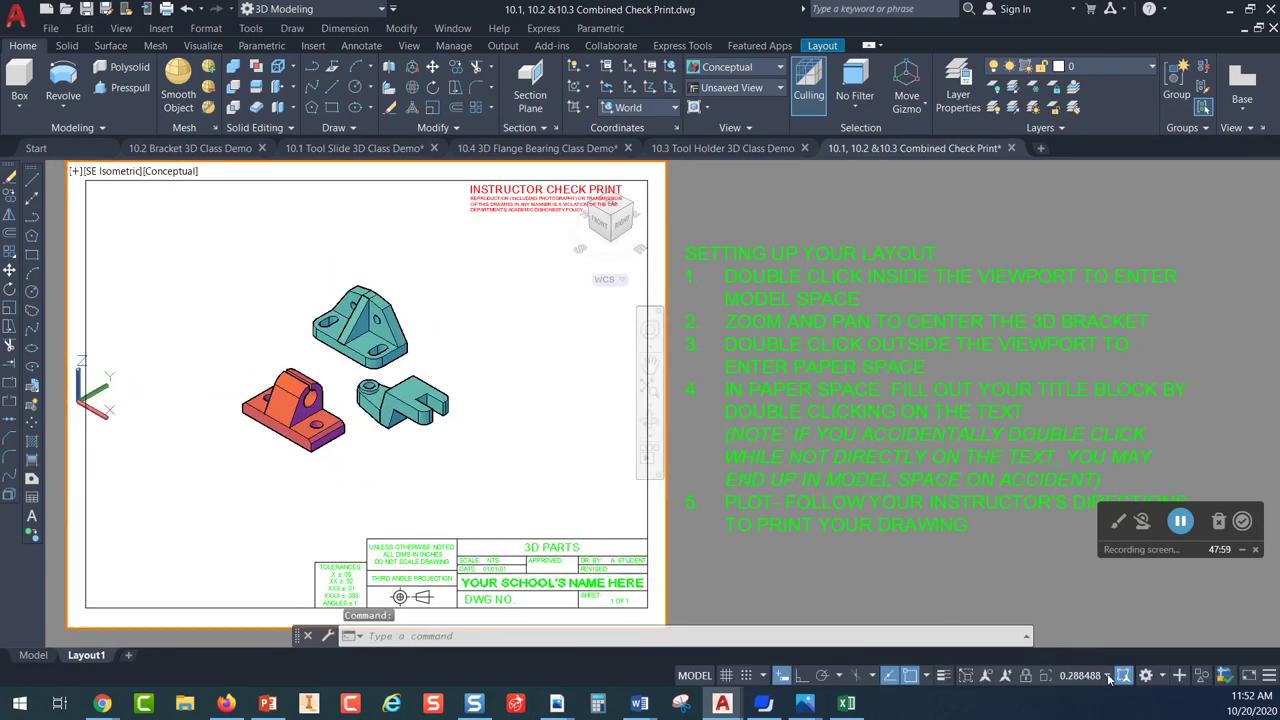
Go back to paper space, set the viewport's scale to 1:2 and lock the viewport display
double_click(672, 458)
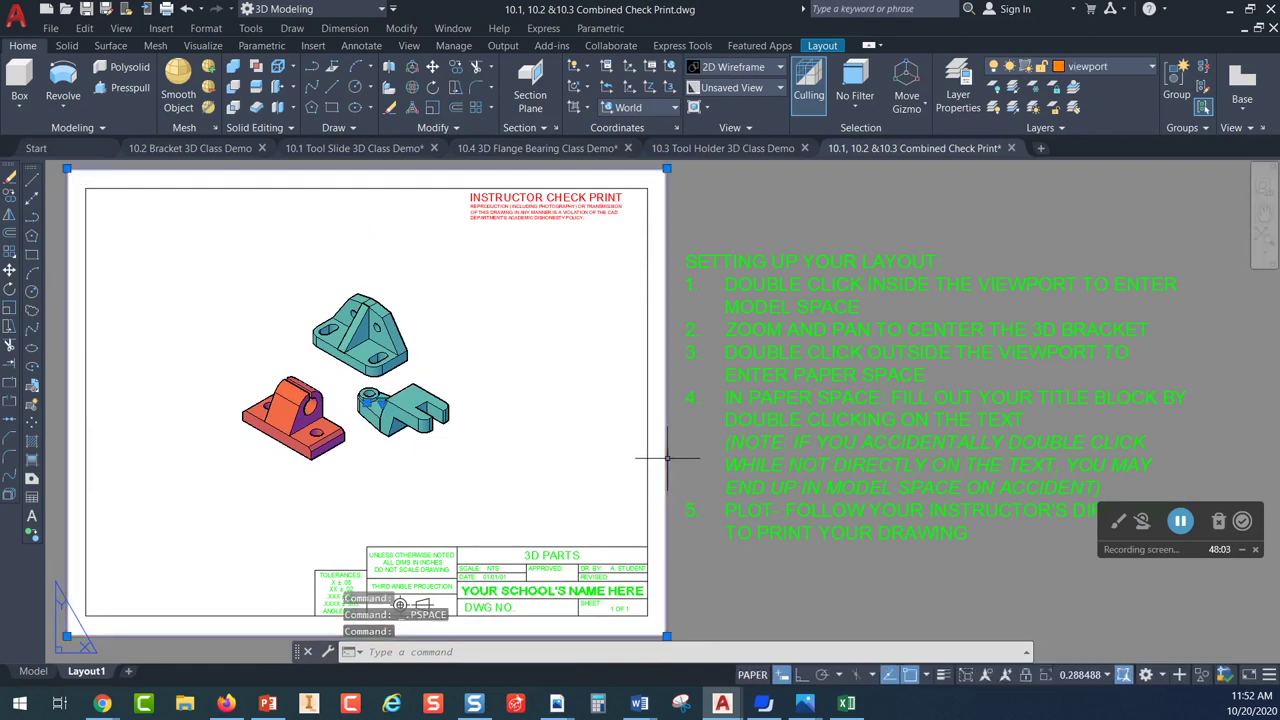
left_click(1080, 674)
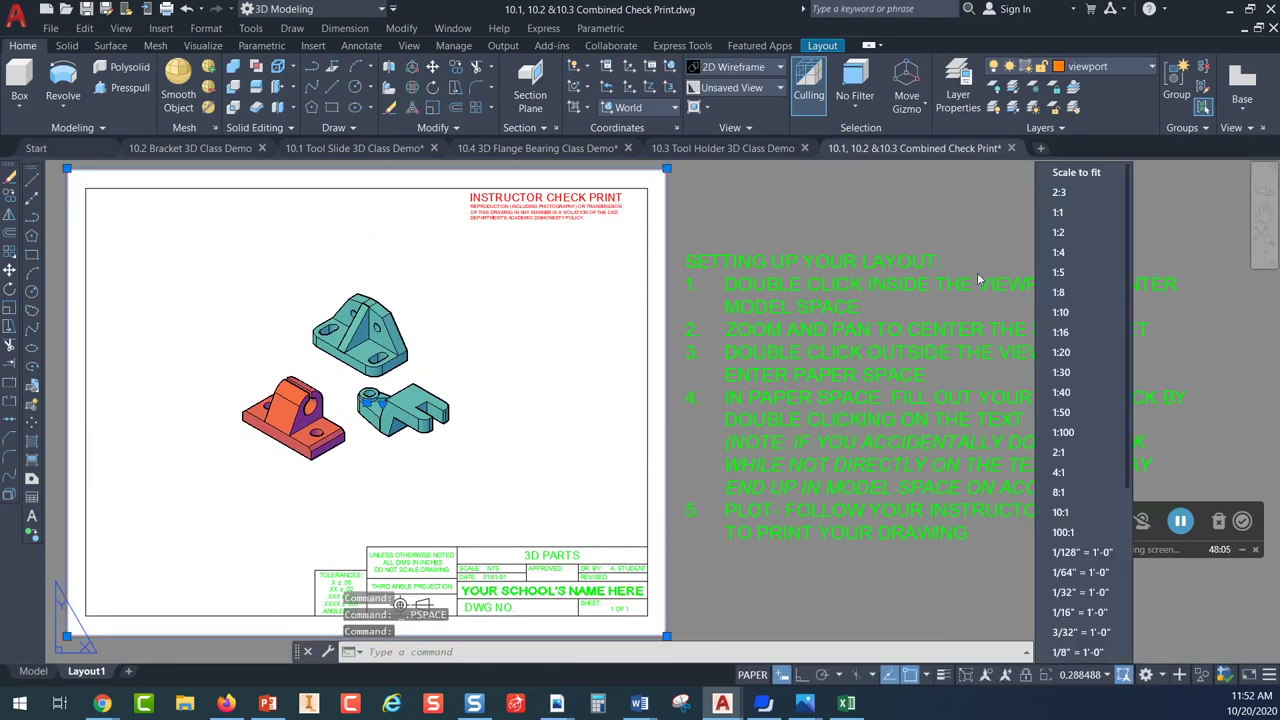
left_click(700, 283)
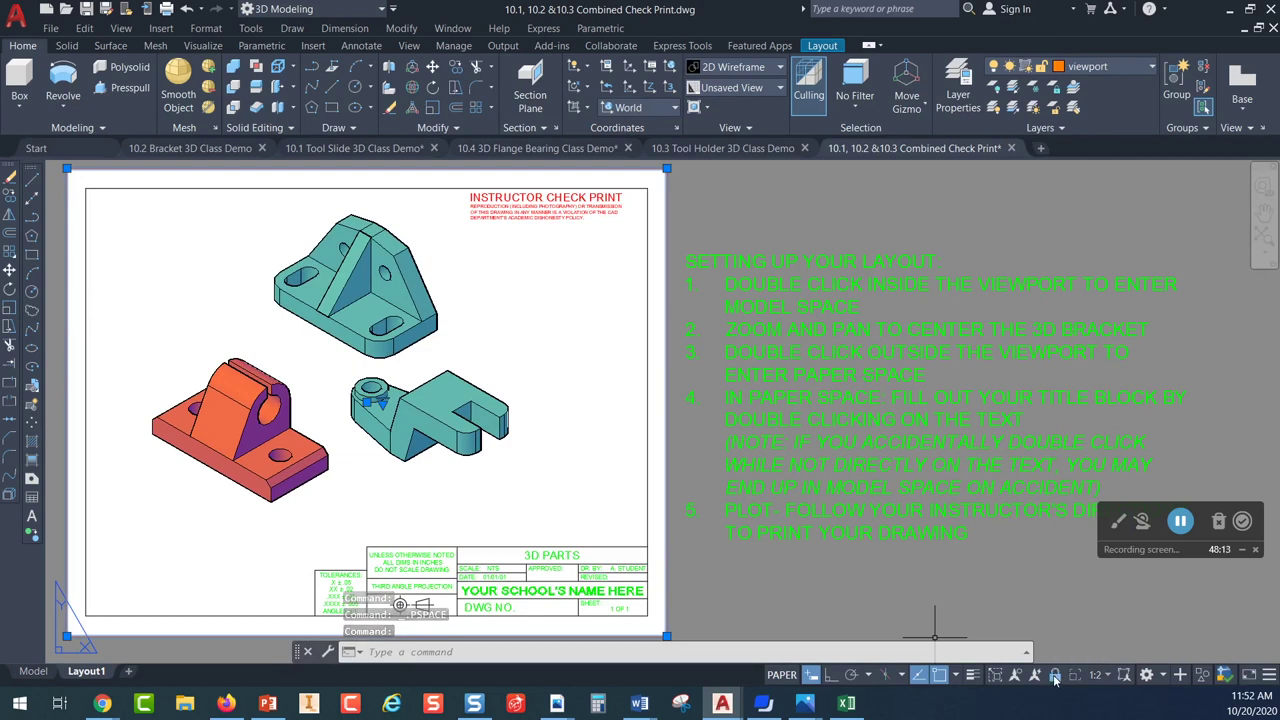
scroll(412, 428, "up", 8)
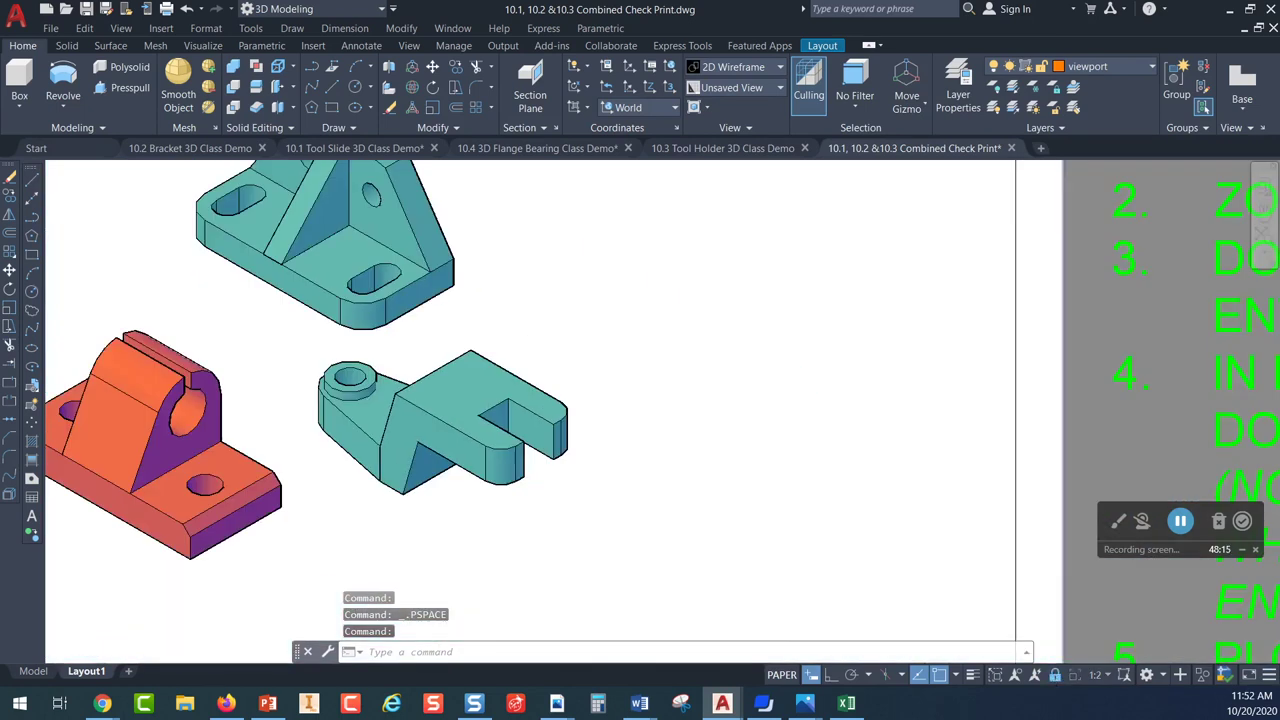
scroll(412, 428, "down", 4)
scroll(412, 428, "down", 5)
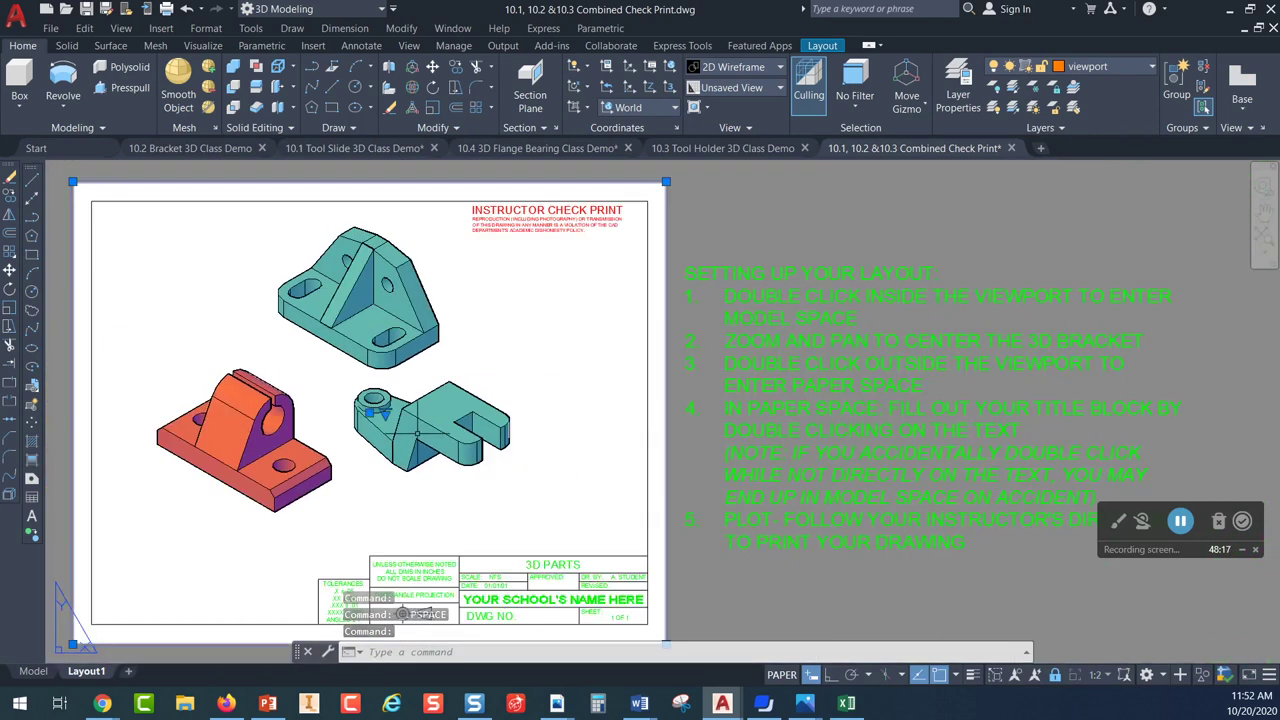